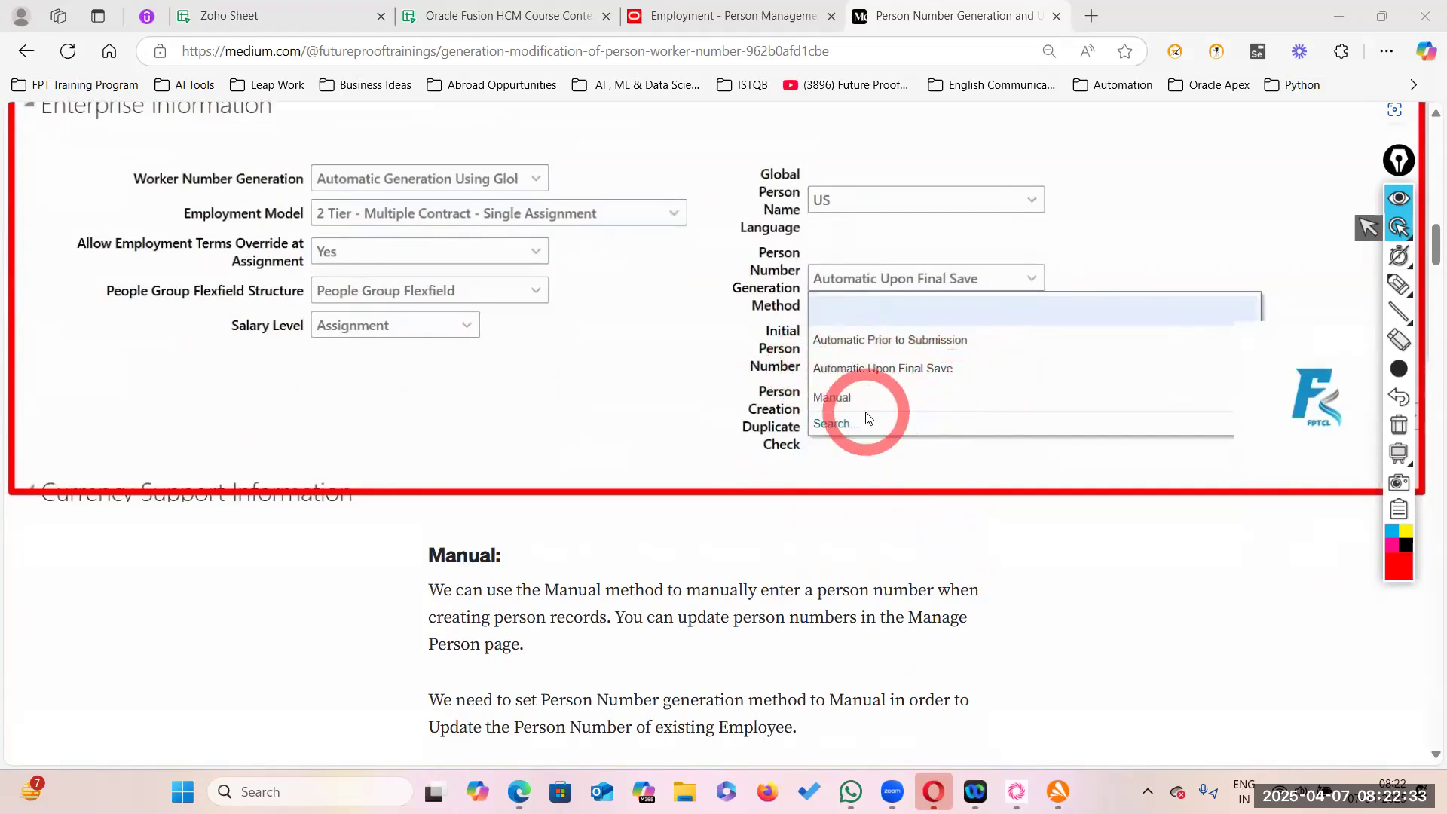
- Scroll the Medium article past the Enterprise Information screenshot to the Person Management search results
{"action": "scroll", "coordinate": [859, 449], "scroll_direction": "down", "scroll_amount": 4}
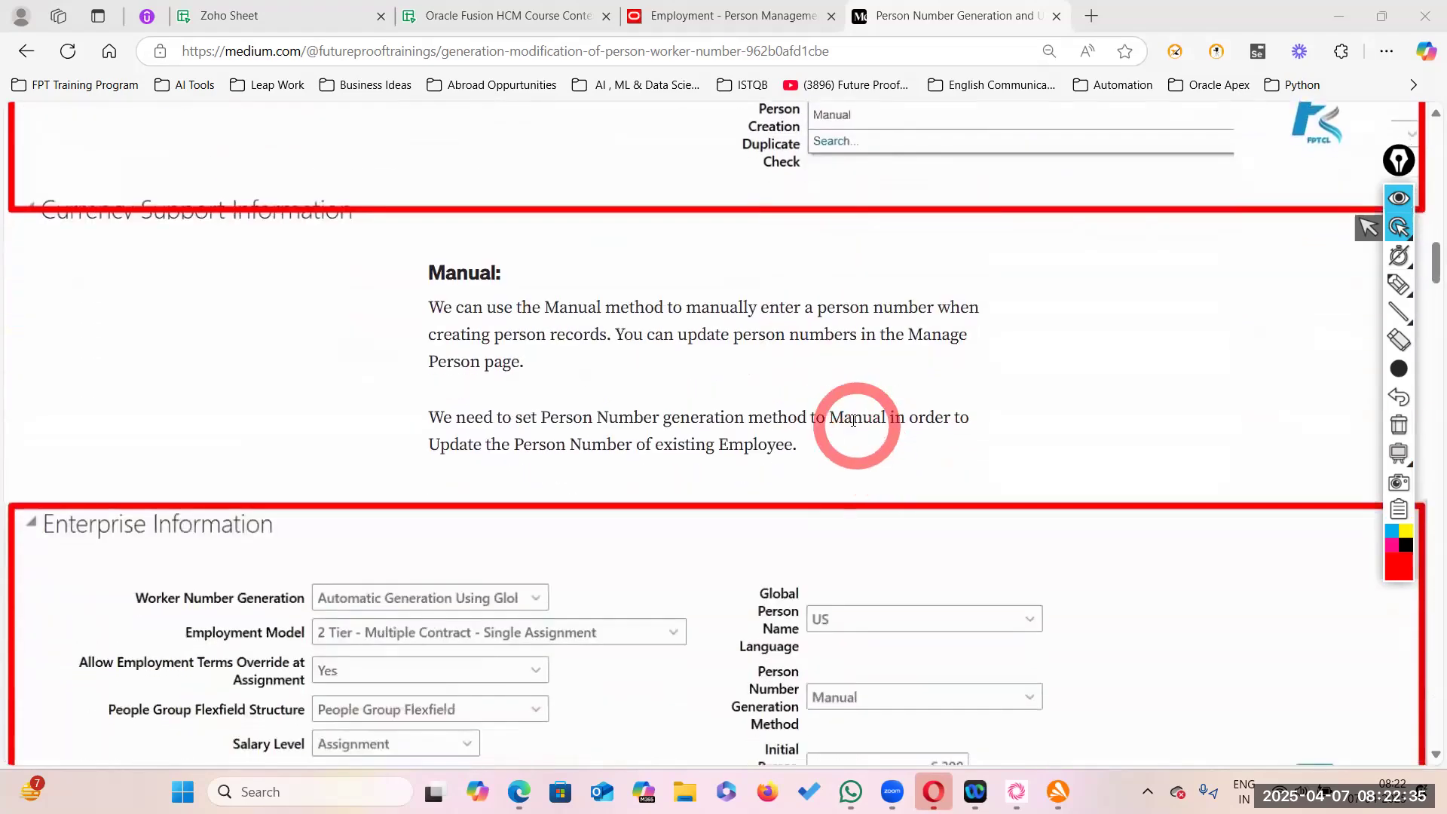
{"action": "scroll", "coordinate": [817, 378], "scroll_direction": "down", "scroll_amount": 1}
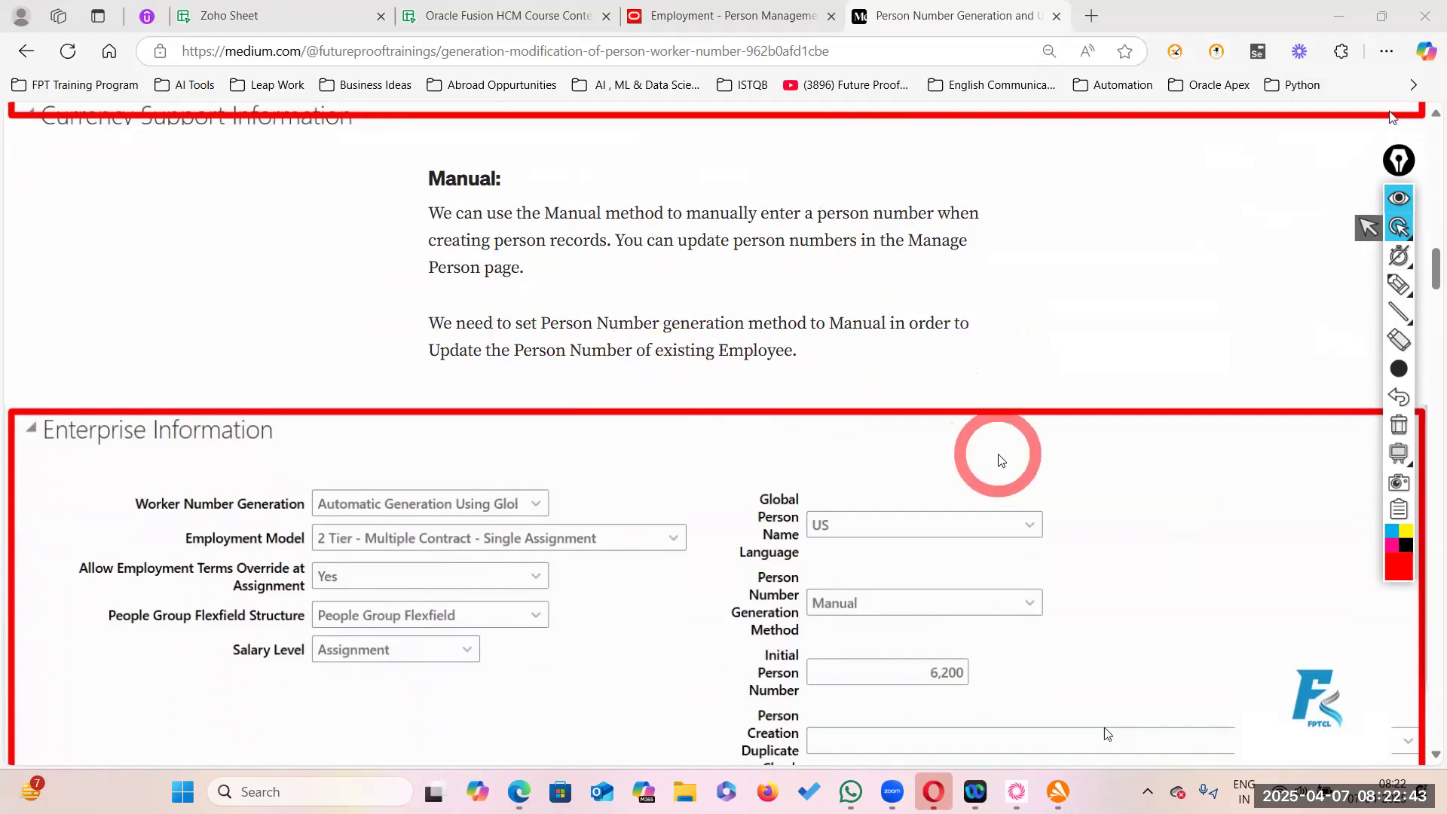
{"action": "scroll", "coordinate": [997, 454], "scroll_direction": "down", "scroll_amount": 3}
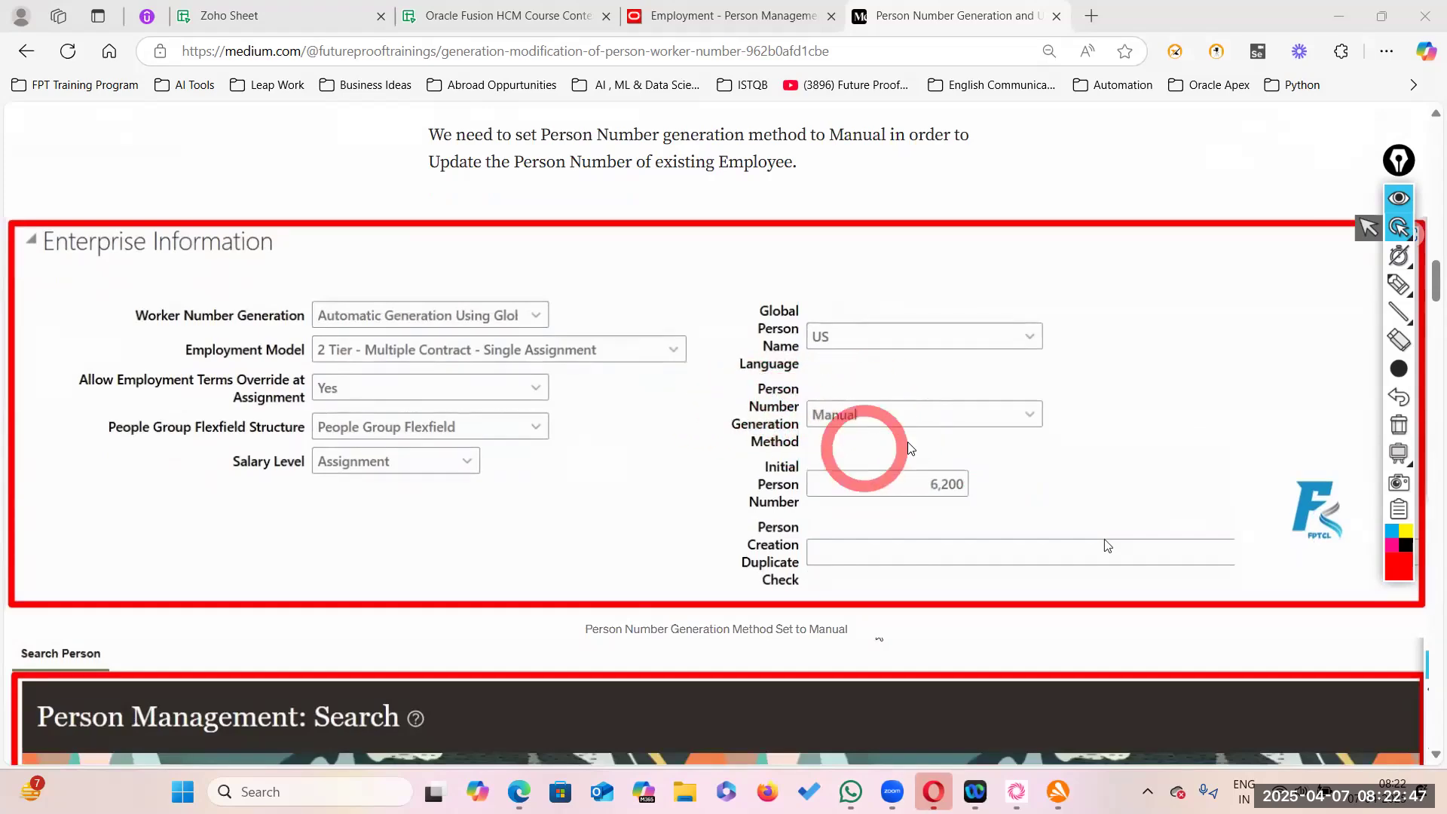
{"action": "scroll", "coordinate": [829, 482], "scroll_direction": "down", "scroll_amount": 4}
{"action": "scroll", "coordinate": [766, 554], "scroll_direction": "down", "scroll_amount": 1}
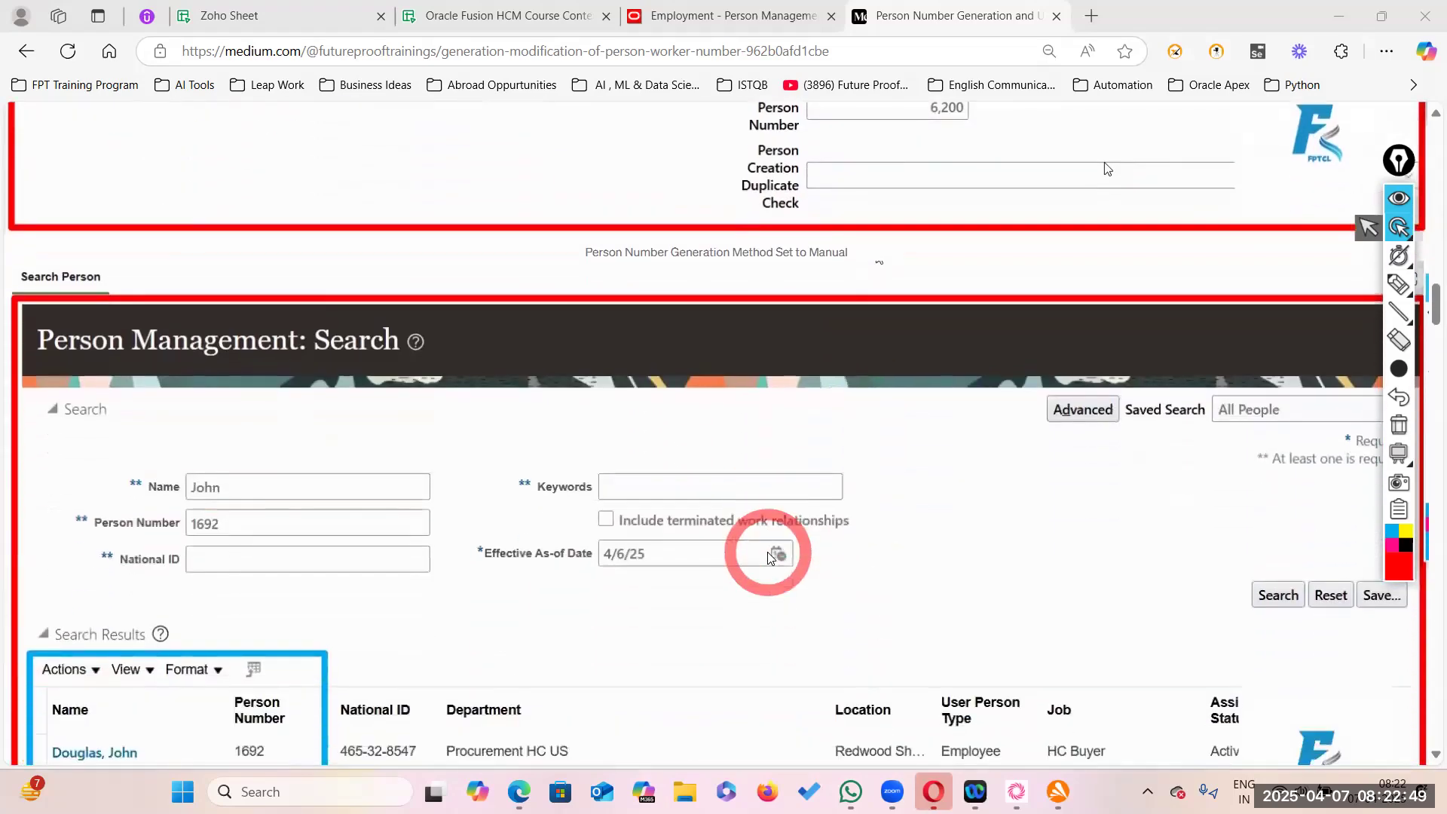
{"action": "scroll", "coordinate": [829, 437], "scroll_direction": "down", "scroll_amount": 1}
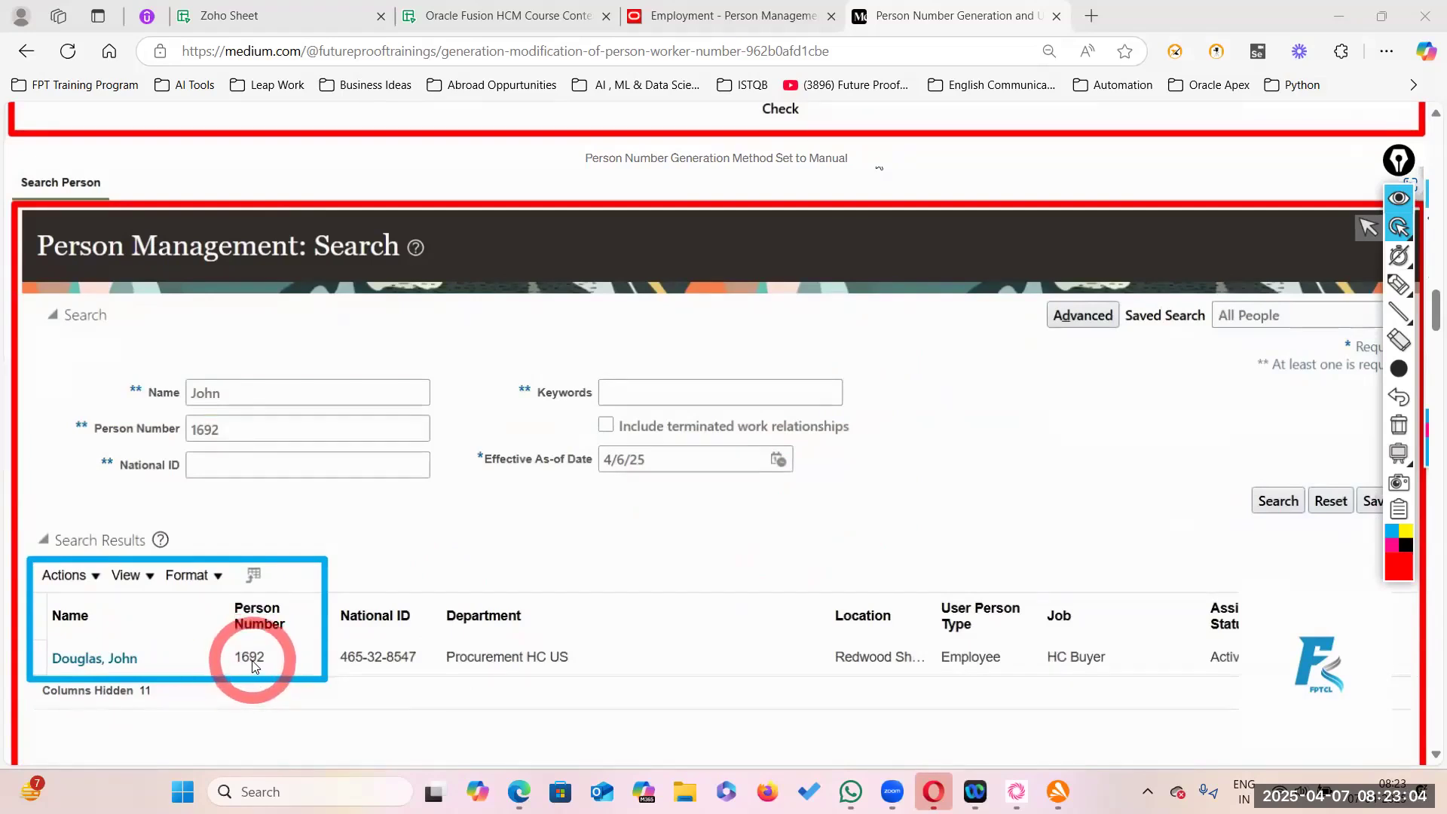
{"action": "scroll", "coordinate": [430, 655], "scroll_direction": "down", "scroll_amount": 5}
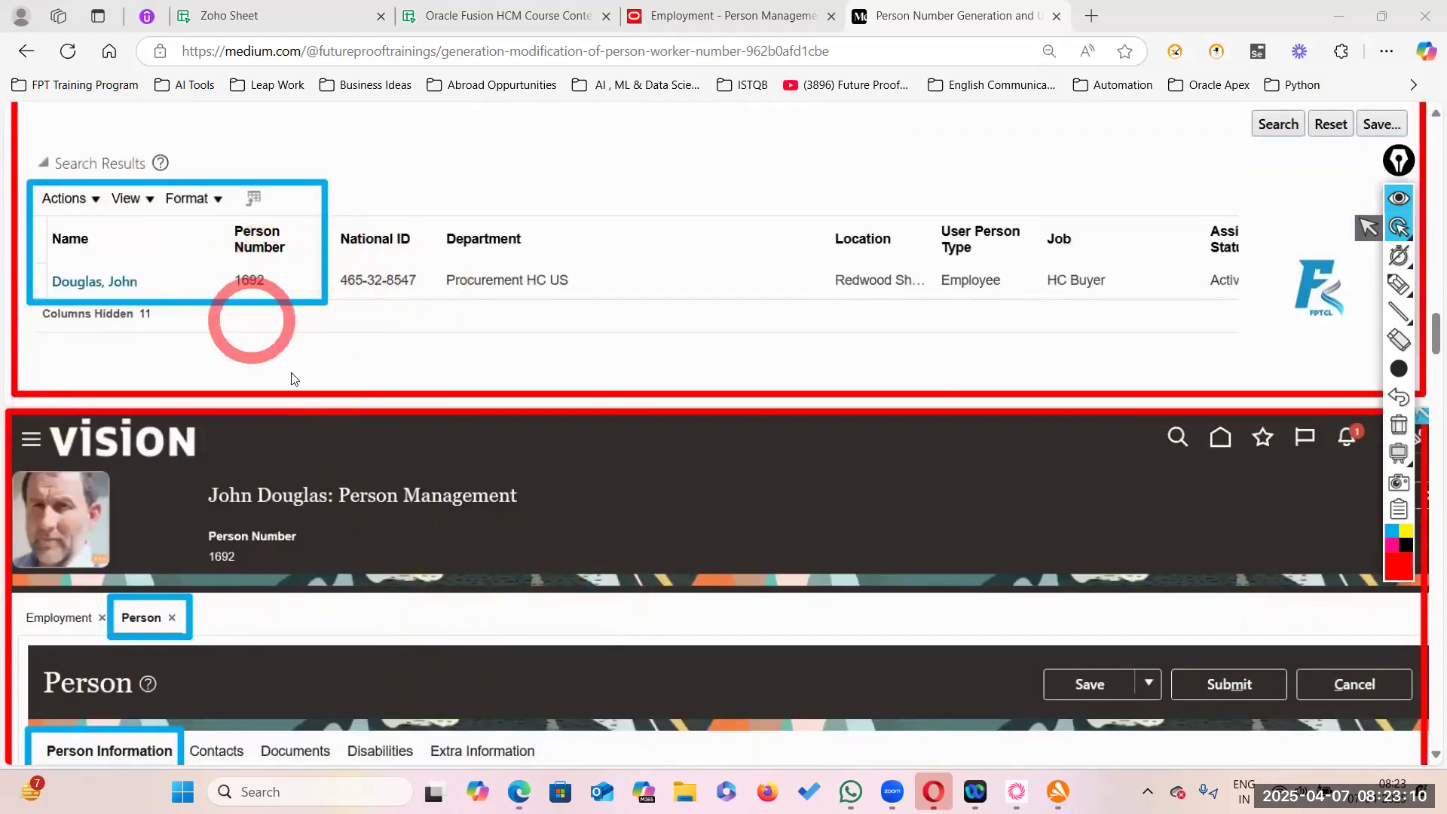
- Scroll the article to the worker's Person page screenshot showing name and addresses
{"action": "scroll", "coordinate": [339, 513], "scroll_direction": "down", "scroll_amount": 3}
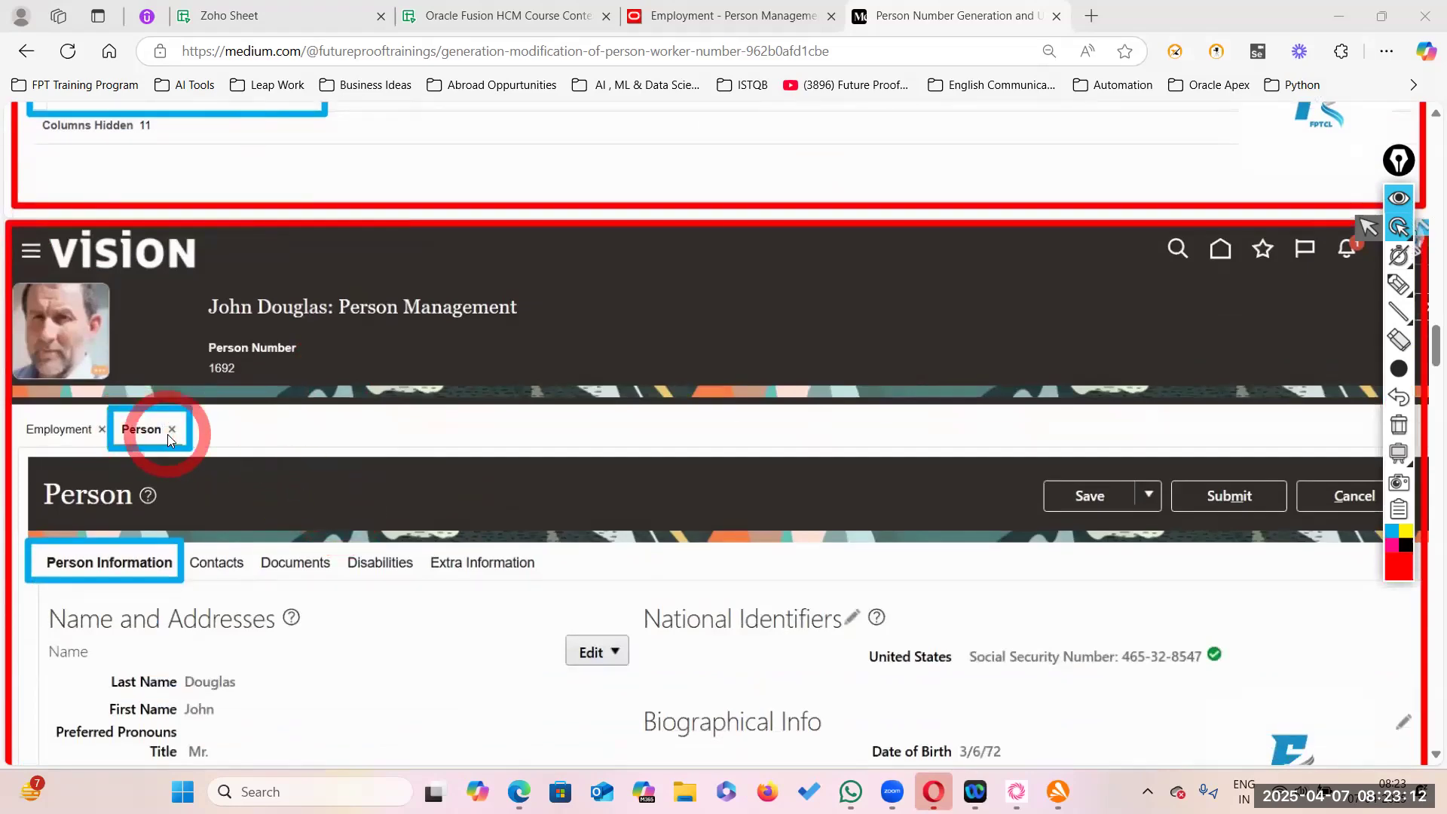
{"action": "scroll", "coordinate": [217, 601], "scroll_direction": "down", "scroll_amount": 1}
{"action": "scroll", "coordinate": [216, 600], "scroll_direction": "down", "scroll_amount": 3}
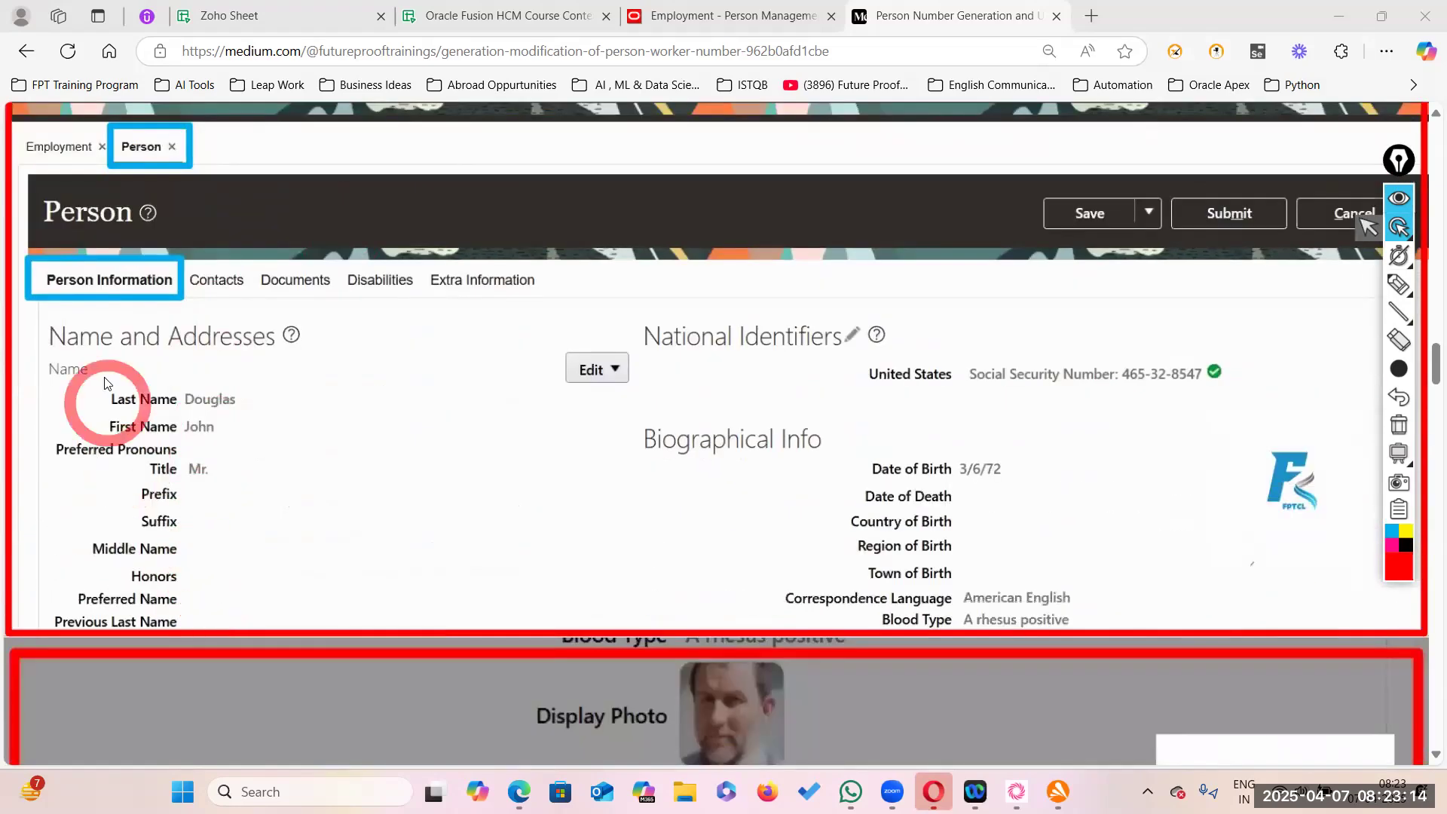
{"action": "scroll", "coordinate": [921, 284], "scroll_direction": "up", "scroll_amount": 6}
{"action": "scroll", "coordinate": [925, 318], "scroll_direction": "up", "scroll_amount": 15}
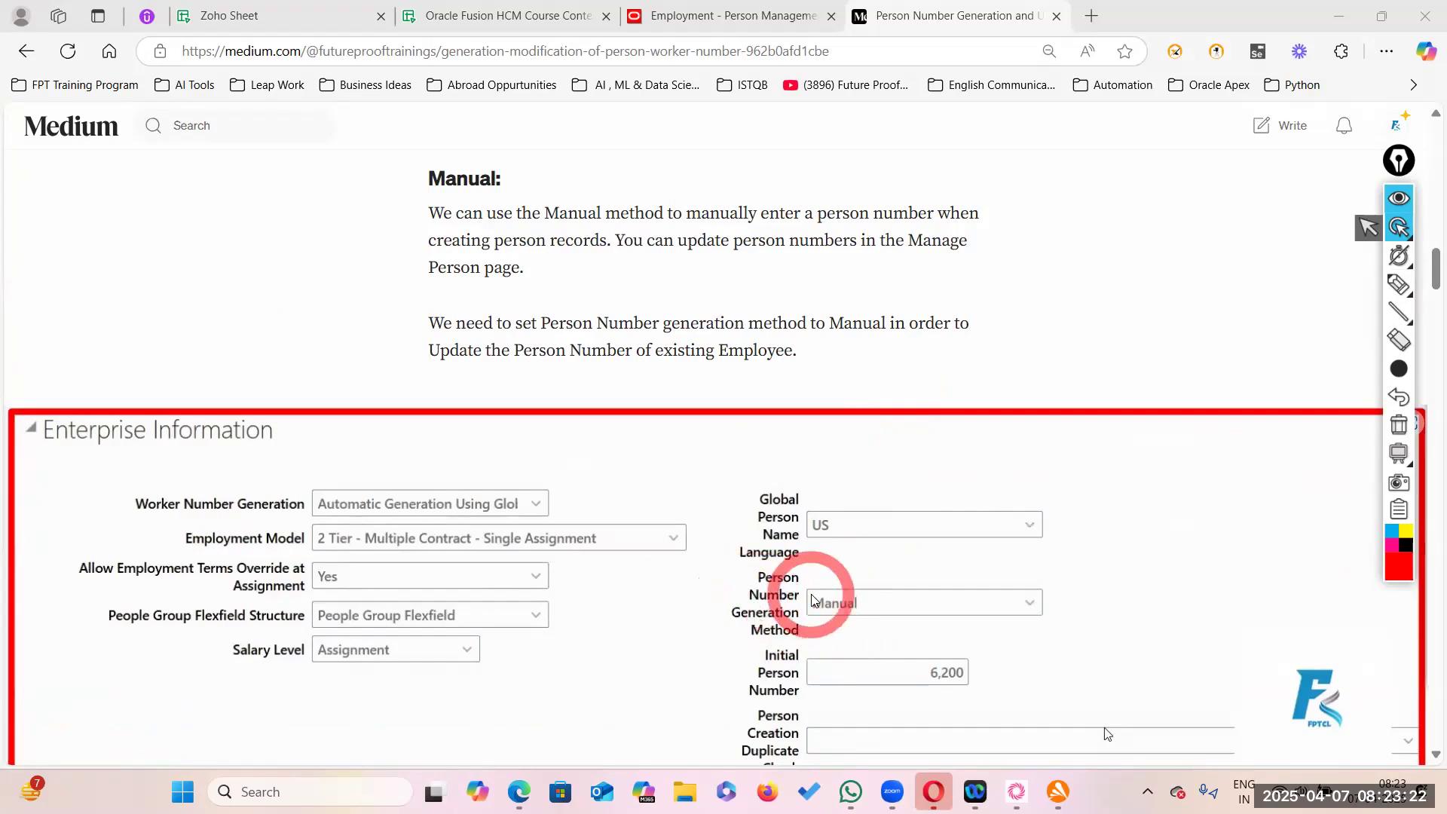
{"action": "scroll", "coordinate": [807, 596], "scroll_direction": "down", "scroll_amount": 7}
{"action": "scroll", "coordinate": [876, 398], "scroll_direction": "up", "scroll_amount": 5}
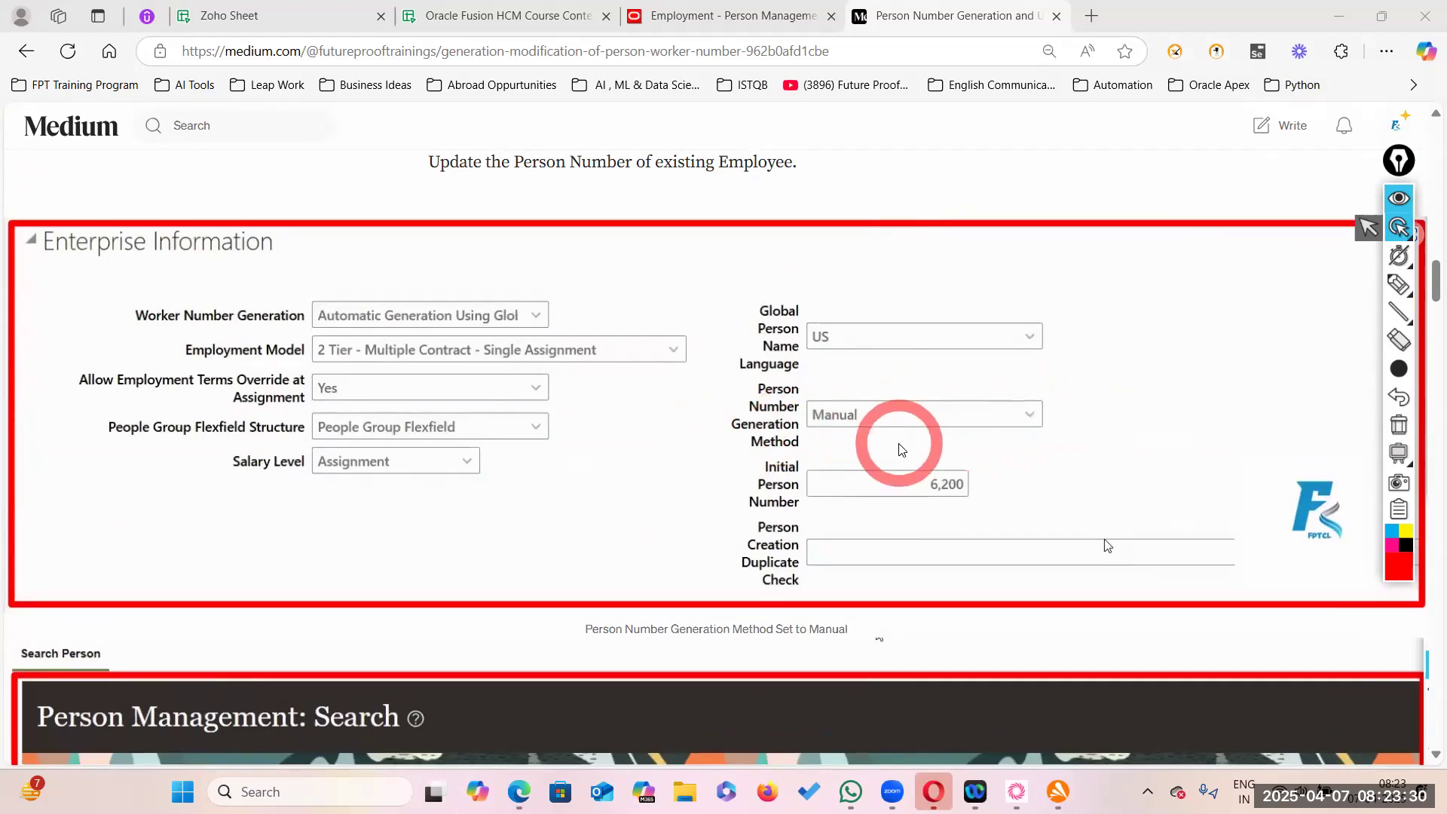
{"action": "scroll", "coordinate": [904, 442], "scroll_direction": "down", "scroll_amount": 9}
{"action": "scroll", "coordinate": [591, 452], "scroll_direction": "down", "scroll_amount": 2}
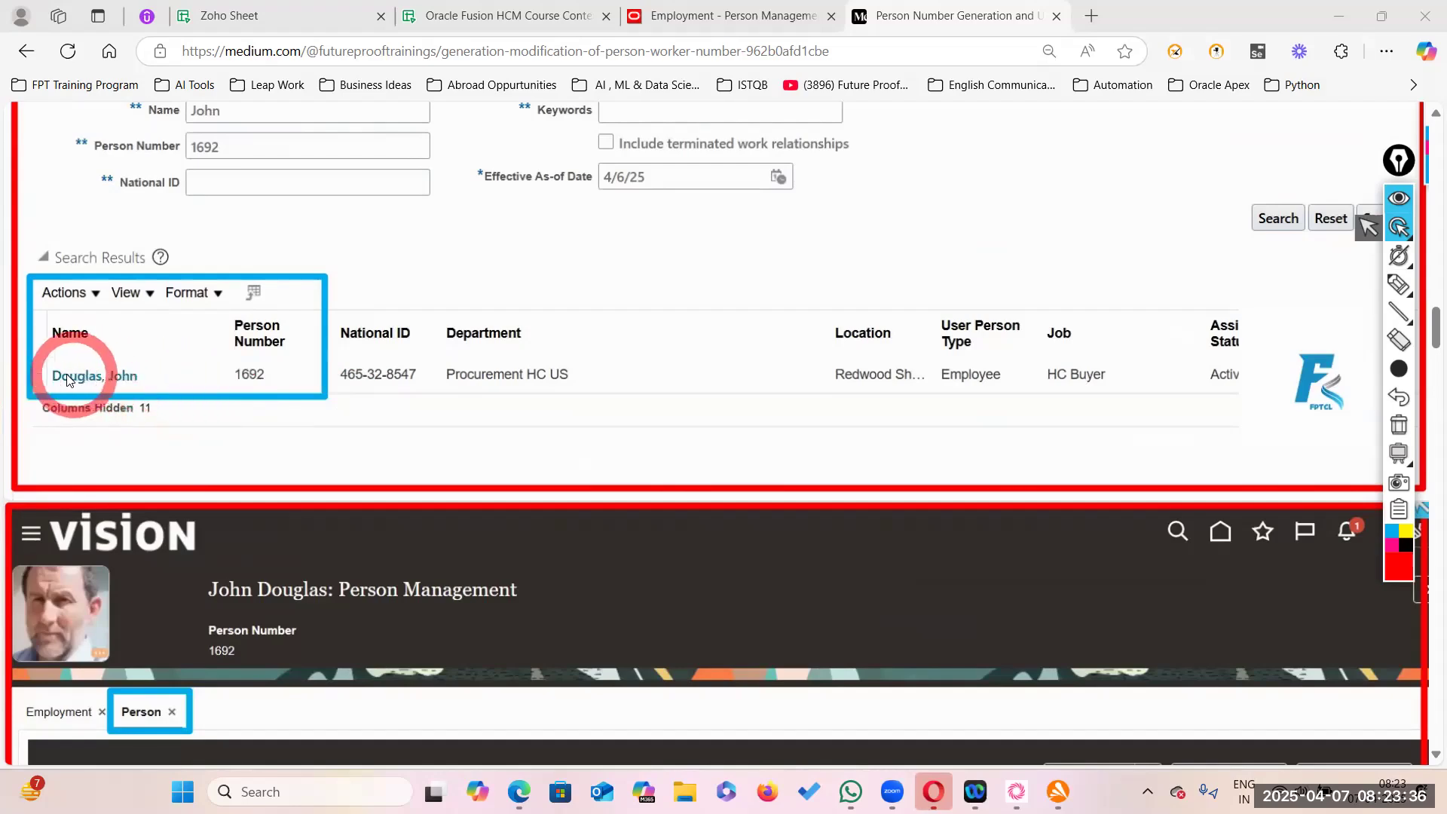
{"action": "scroll", "coordinate": [321, 514], "scroll_direction": "down", "scroll_amount": 5}
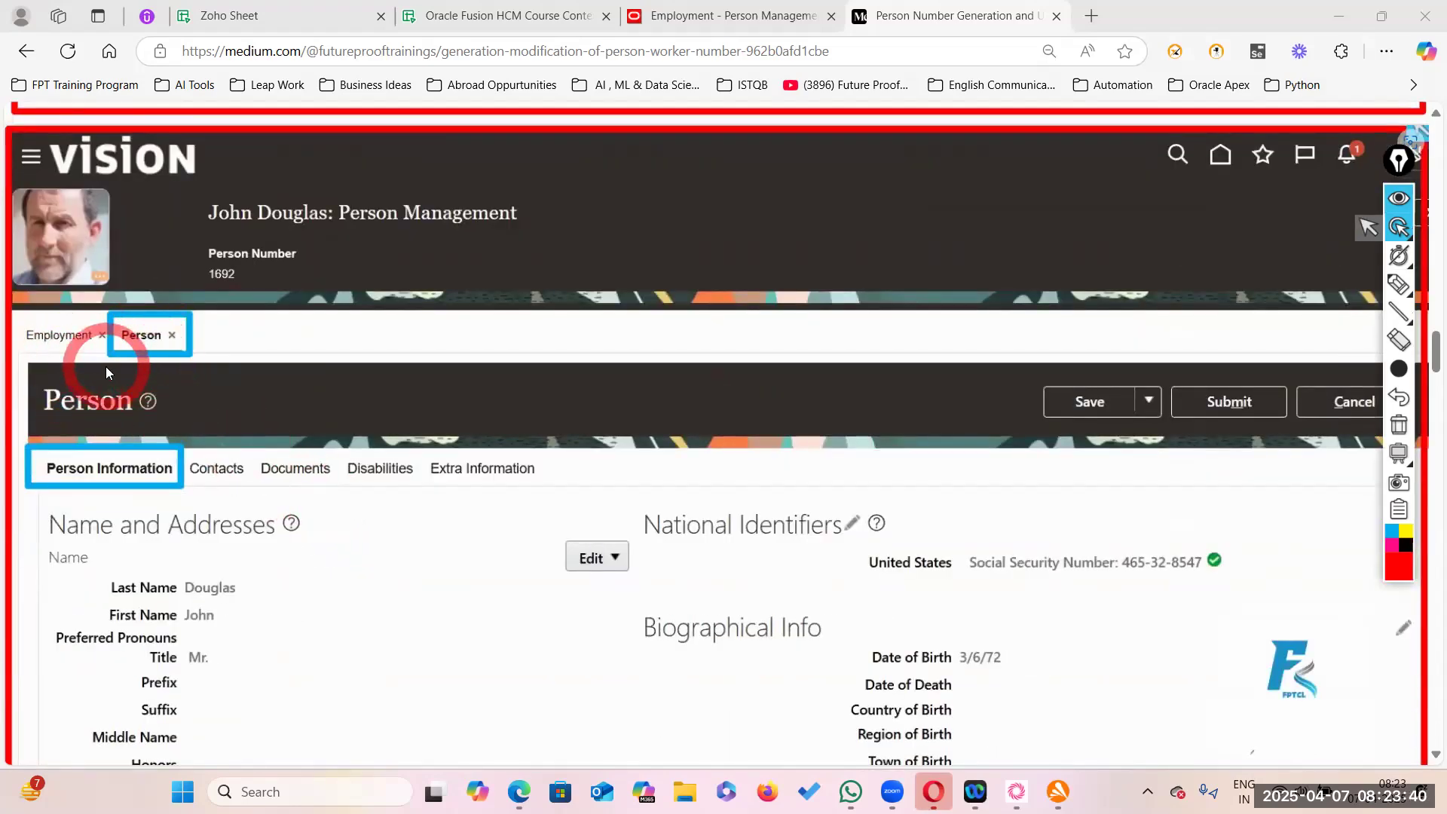
- Read past the Edit Person Number dialog and updated search results to the 'Automatic upon final save' section
{"action": "scroll", "coordinate": [339, 407], "scroll_direction": "down", "scroll_amount": 5}
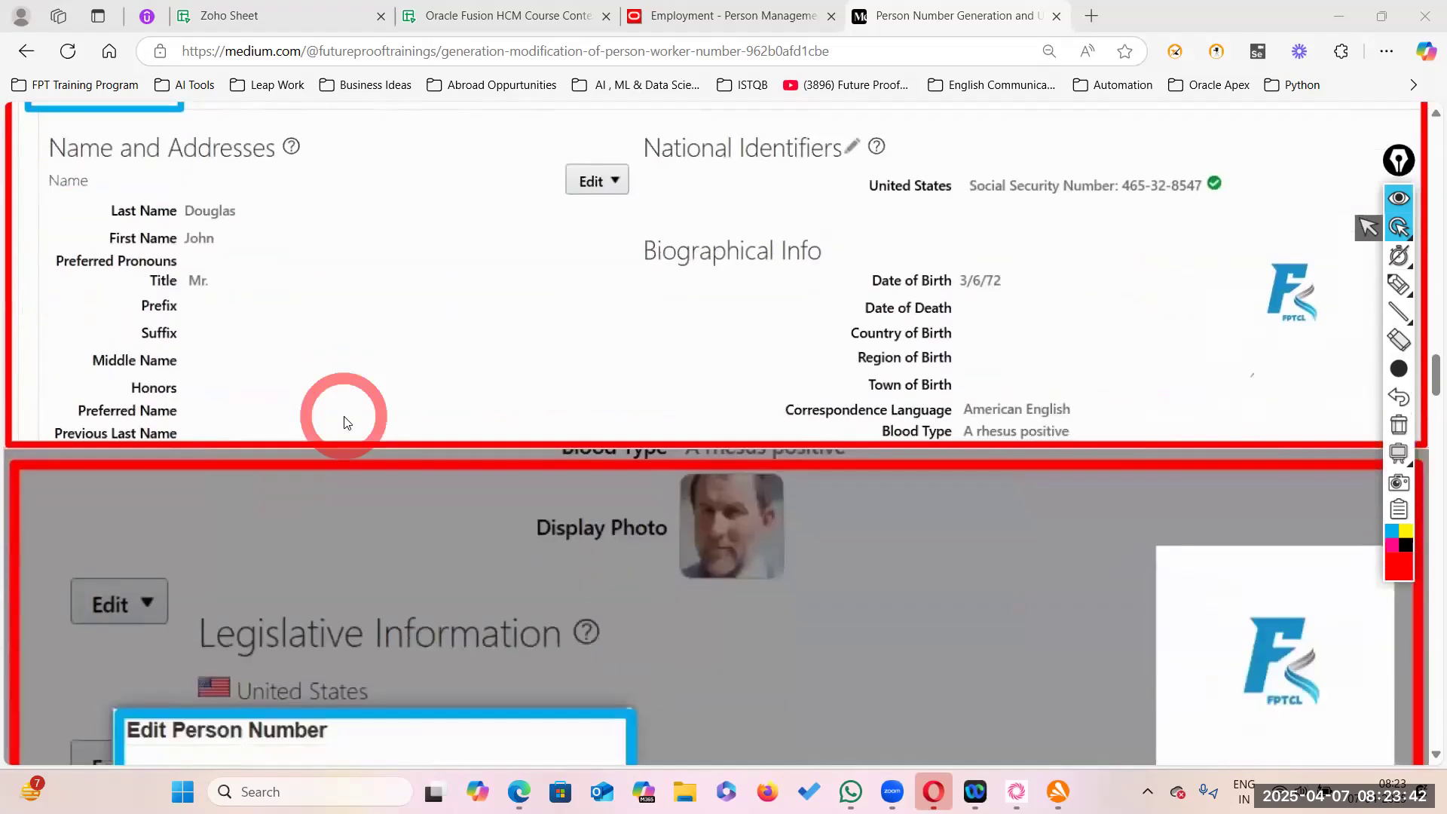
{"action": "scroll", "coordinate": [593, 463], "scroll_direction": "down", "scroll_amount": 5}
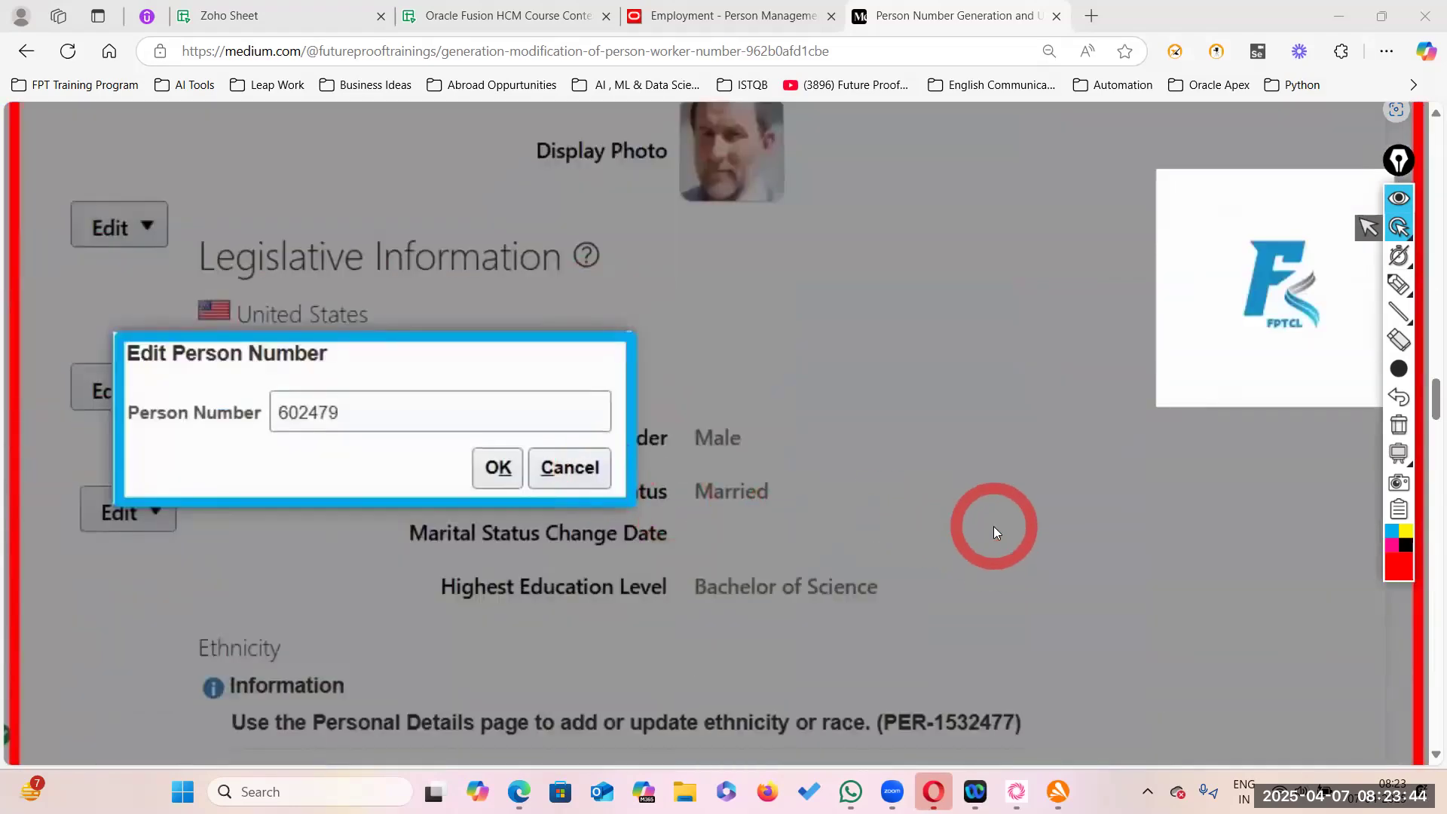
{"action": "scroll", "coordinate": [1058, 627], "scroll_direction": "down", "scroll_amount": 4}
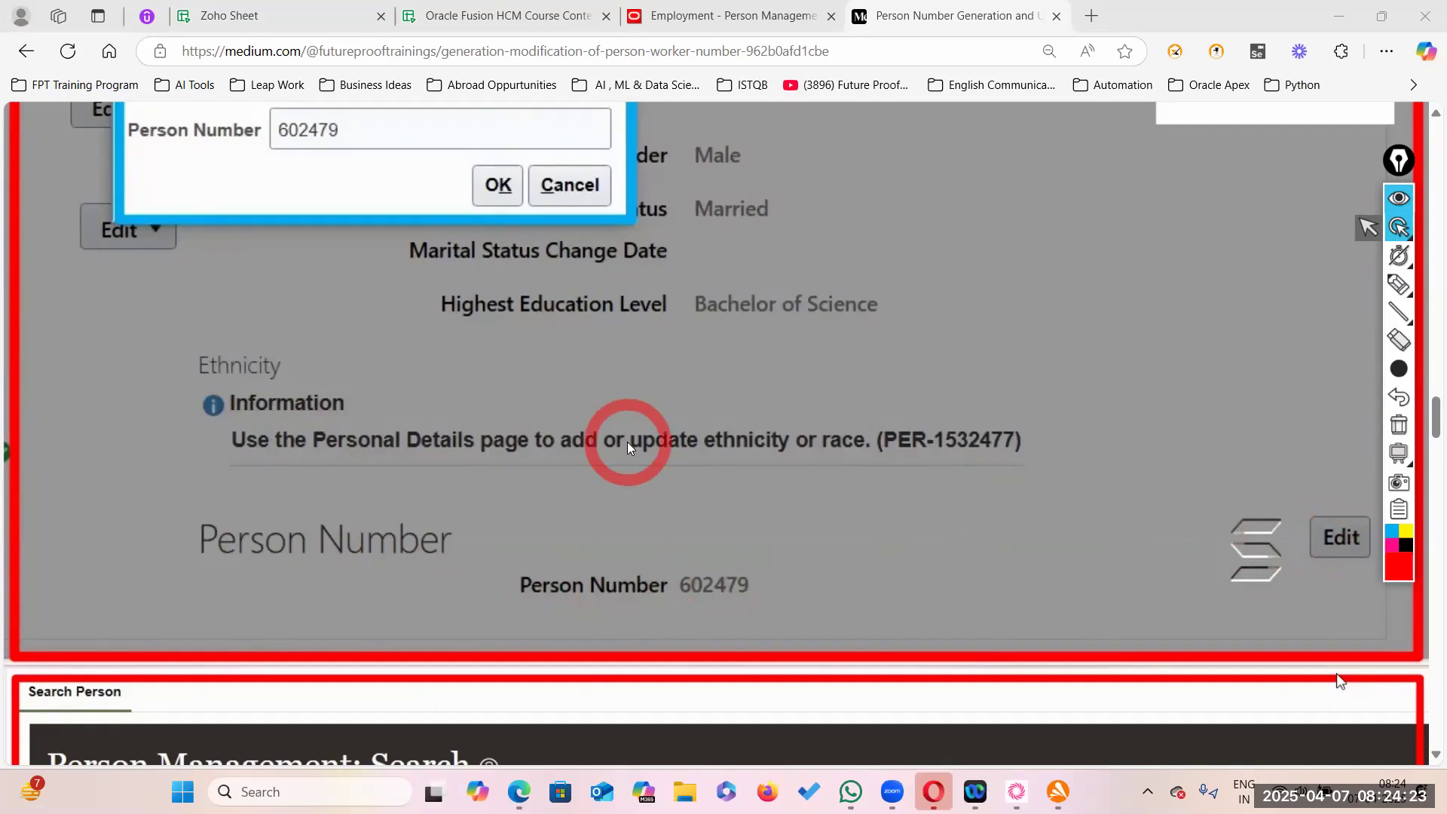
{"action": "scroll", "coordinate": [630, 446], "scroll_direction": "up", "scroll_amount": 3}
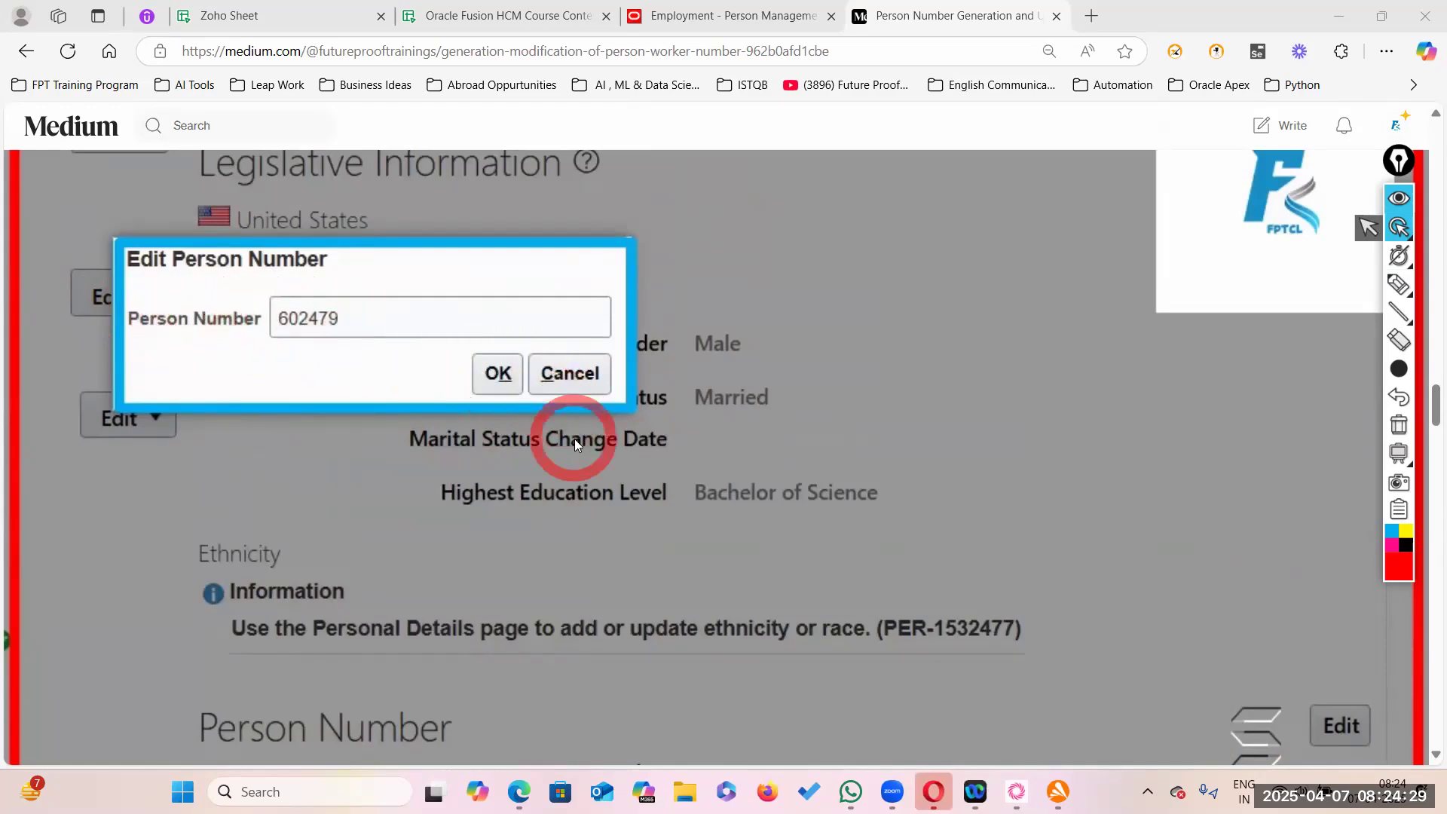
{"action": "scroll", "coordinate": [573, 437], "scroll_direction": "down", "scroll_amount": 10}
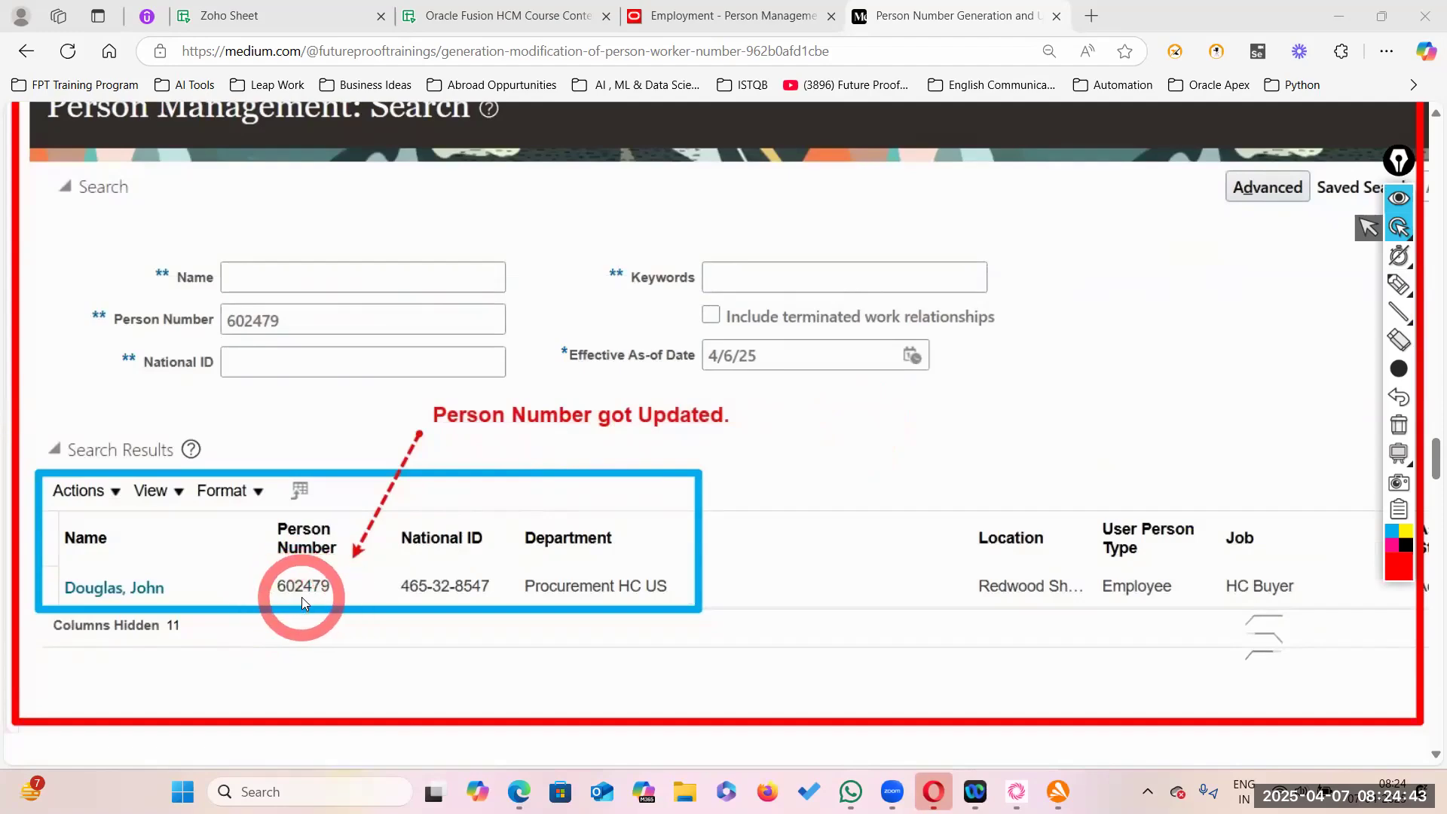
{"action": "scroll", "coordinate": [329, 562], "scroll_direction": "up", "scroll_amount": 8}
{"action": "scroll", "coordinate": [329, 561], "scroll_direction": "up", "scroll_amount": 10}
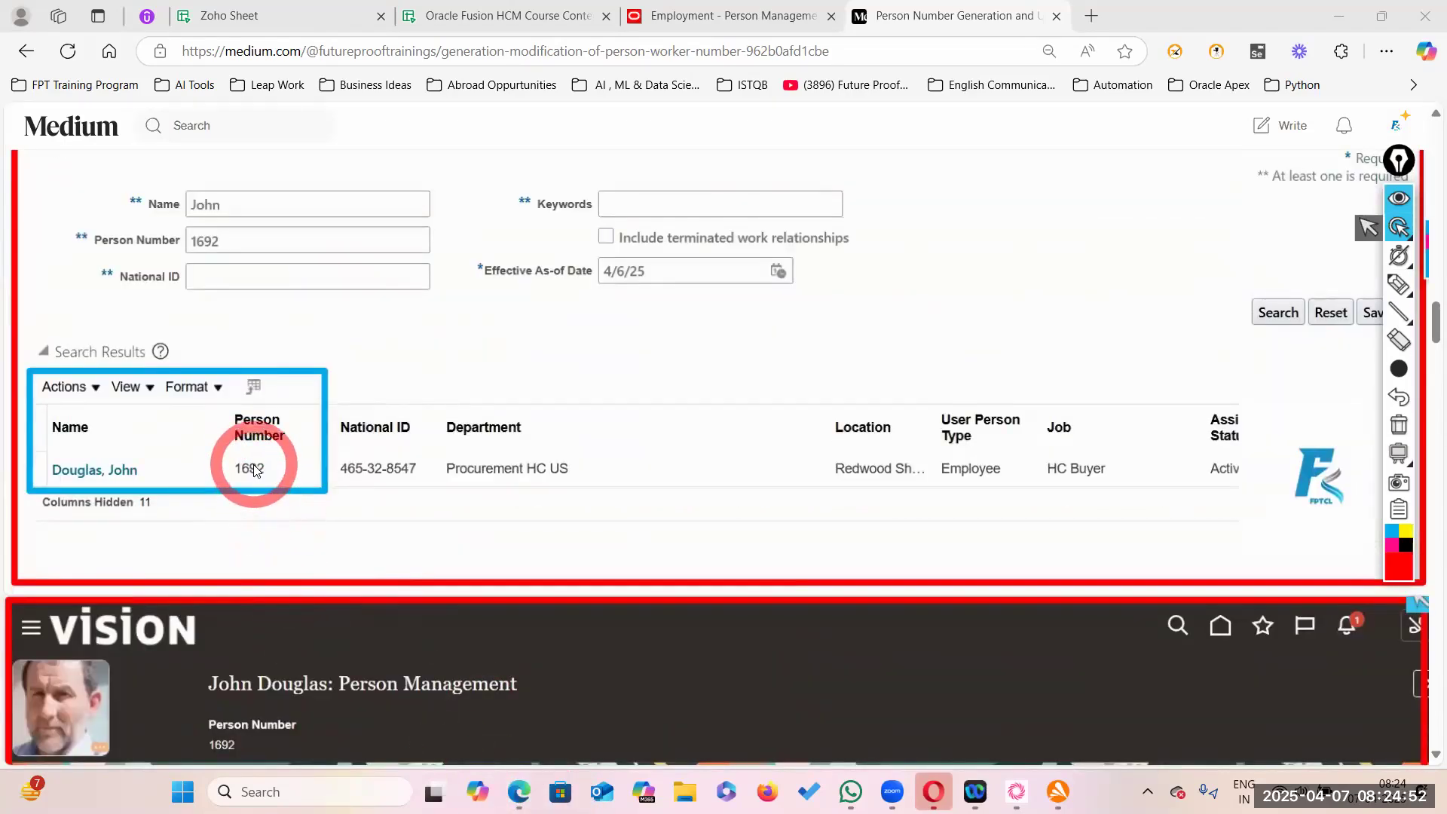
{"action": "scroll", "coordinate": [256, 492], "scroll_direction": "down", "scroll_amount": 12}
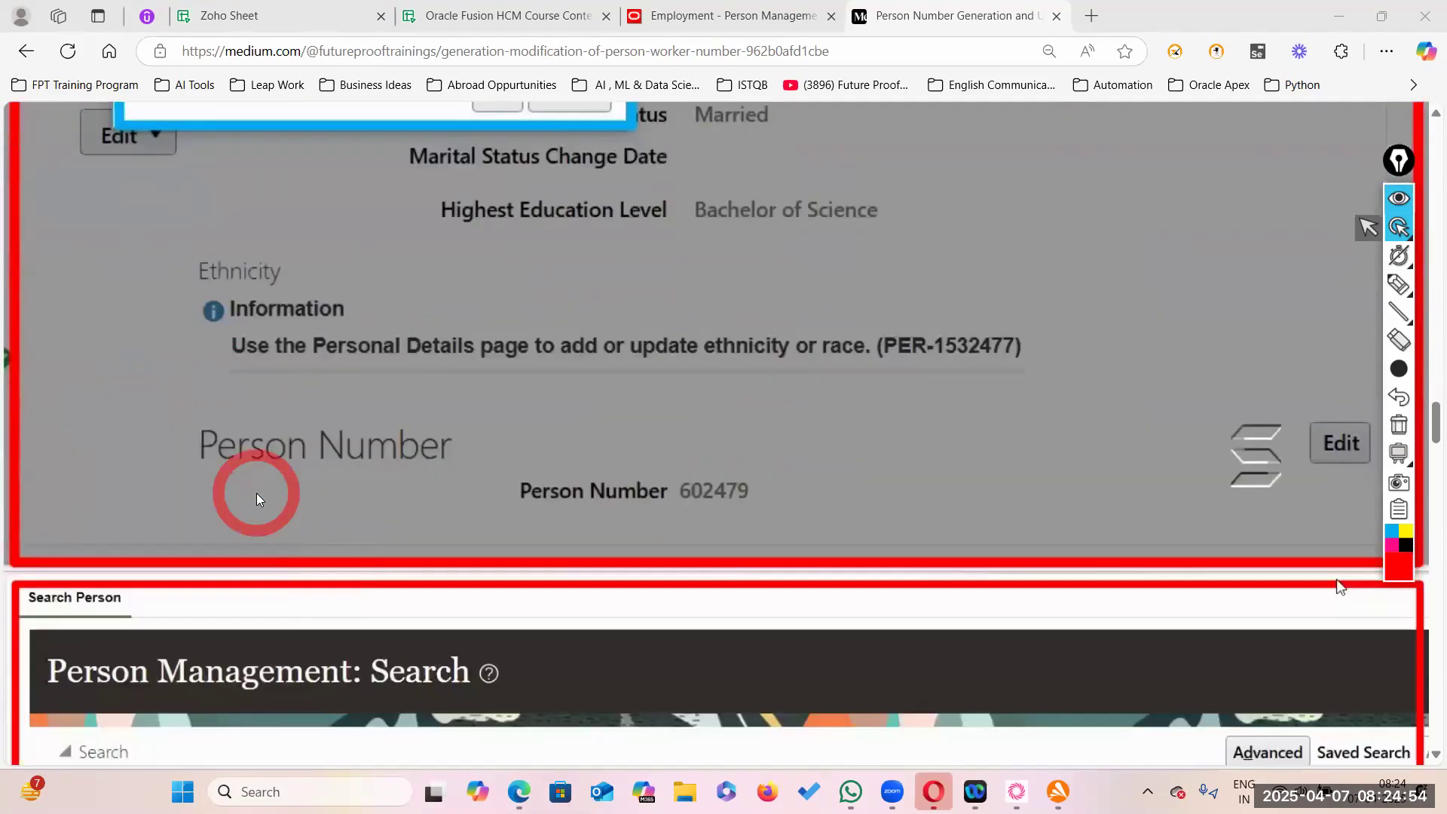
{"action": "scroll", "coordinate": [257, 494], "scroll_direction": "down", "scroll_amount": 5}
{"action": "scroll", "coordinate": [251, 494], "scroll_direction": "up", "scroll_amount": 5}
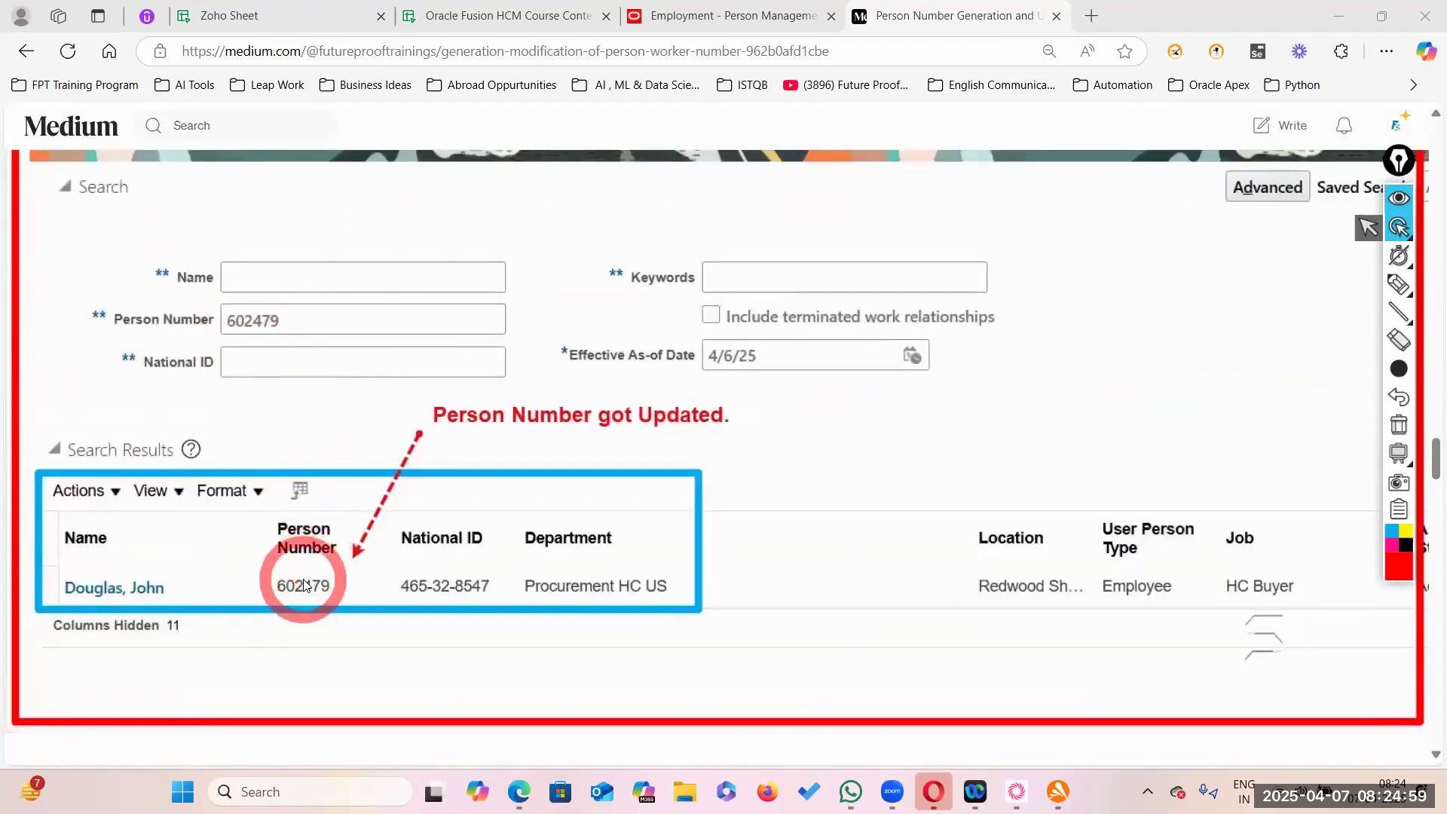
{"action": "scroll", "coordinate": [305, 585], "scroll_direction": "down", "scroll_amount": 10}
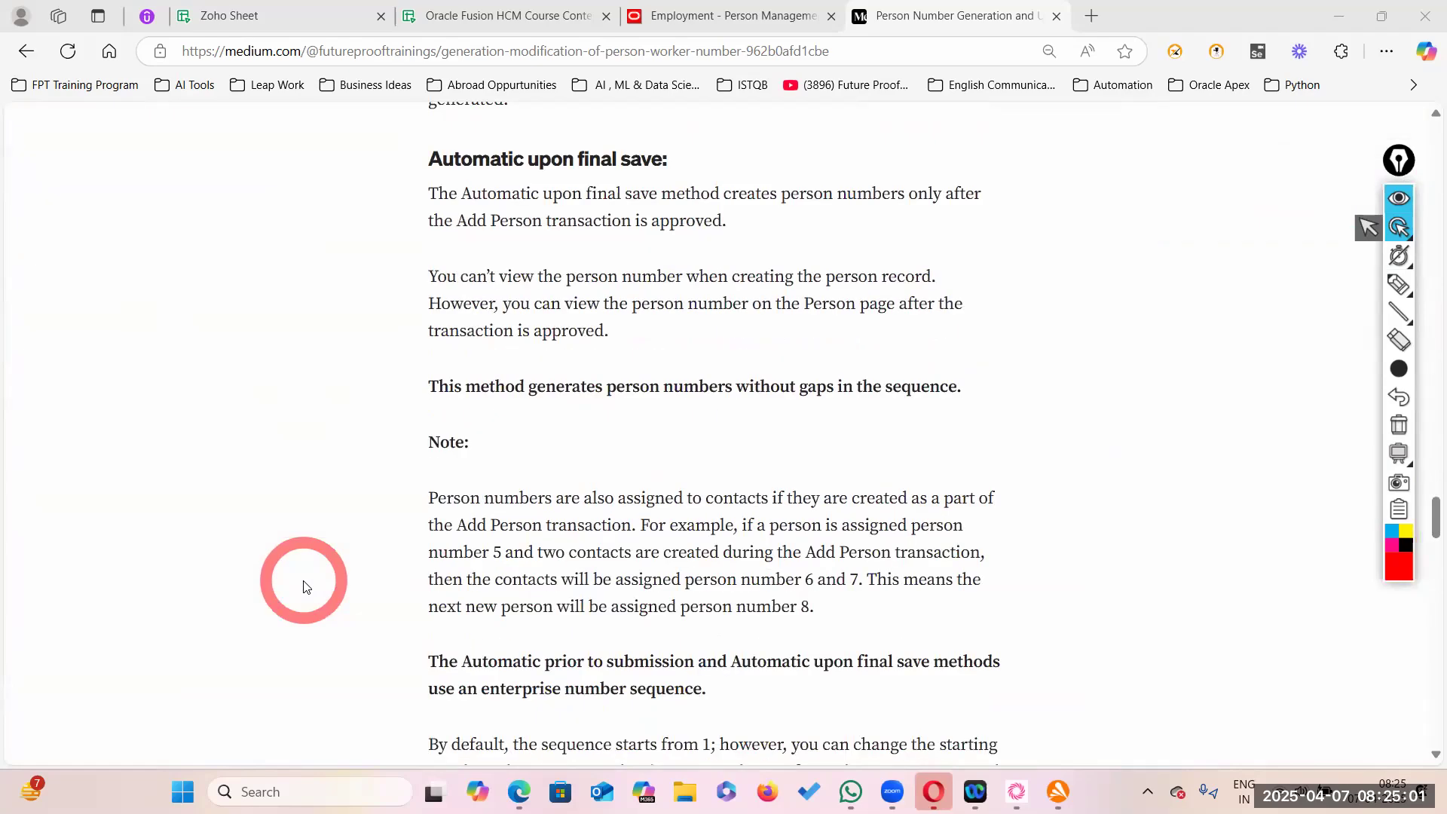
- Scroll back up and down around the 'Person Number got Updated' search results screenshot
{"action": "scroll", "coordinate": [304, 586], "scroll_direction": "up", "scroll_amount": 4}
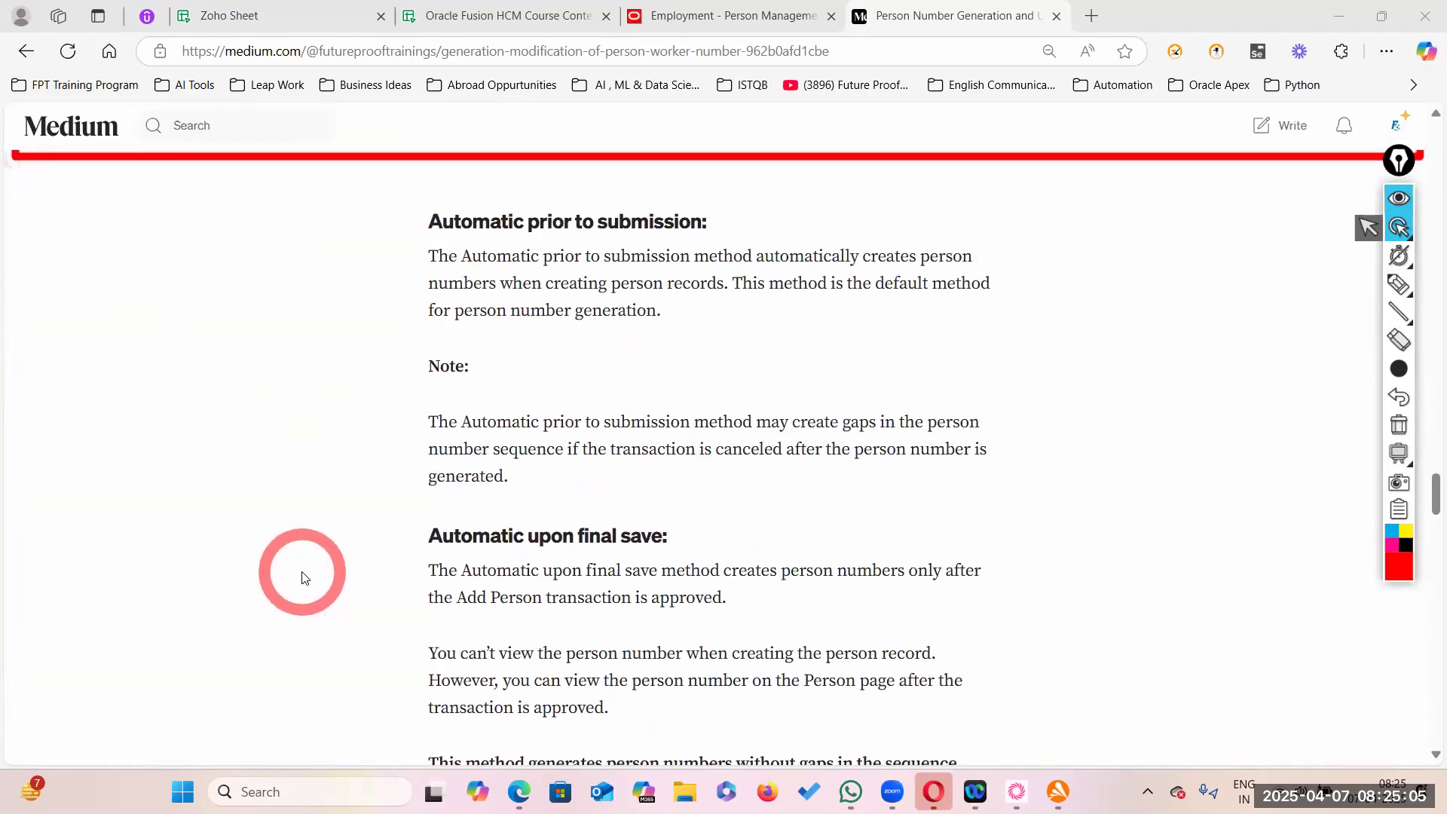
{"action": "scroll", "coordinate": [302, 578], "scroll_direction": "up", "scroll_amount": 6}
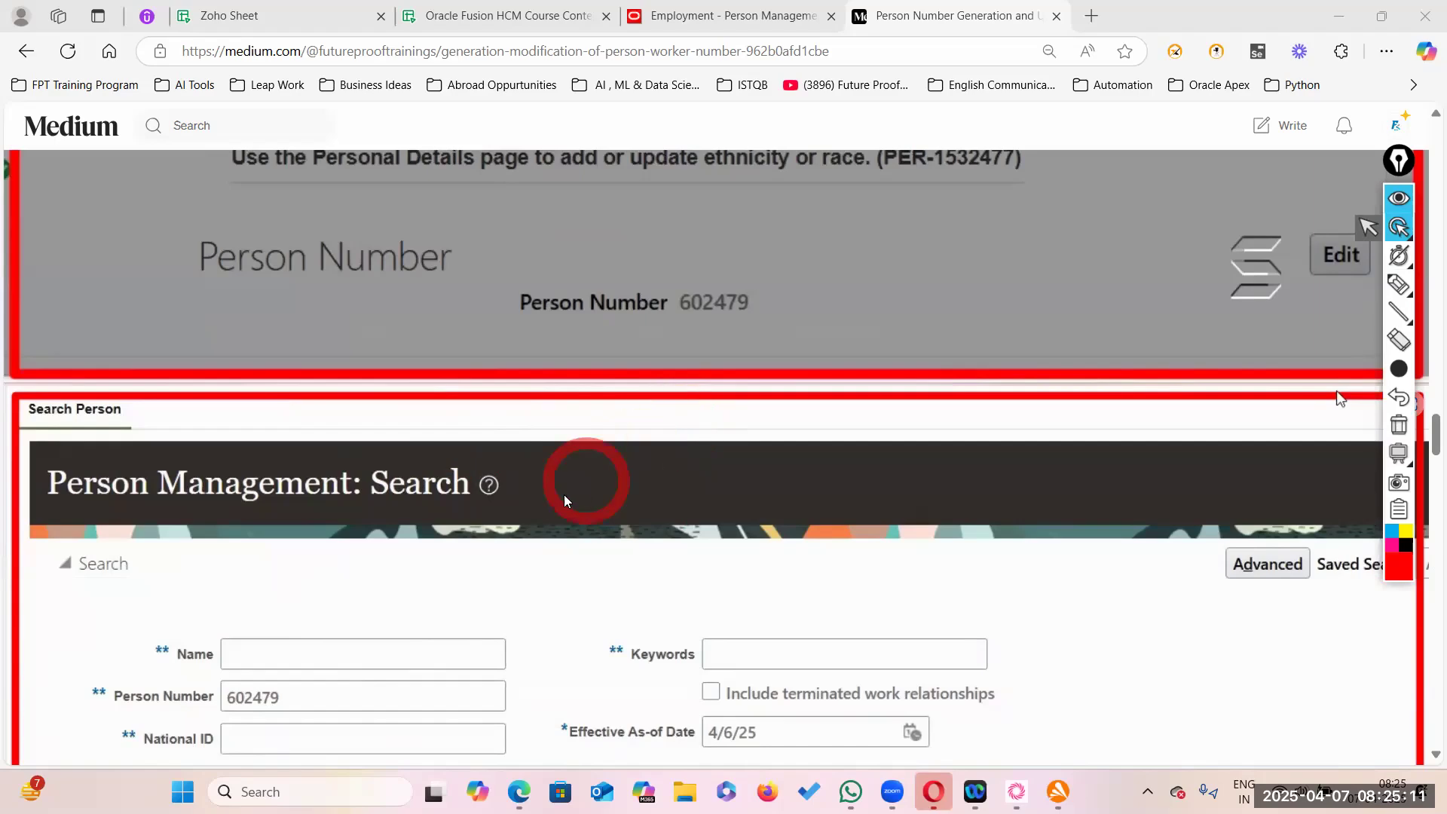
{"action": "scroll", "coordinate": [590, 658], "scroll_direction": "down", "scroll_amount": 6}
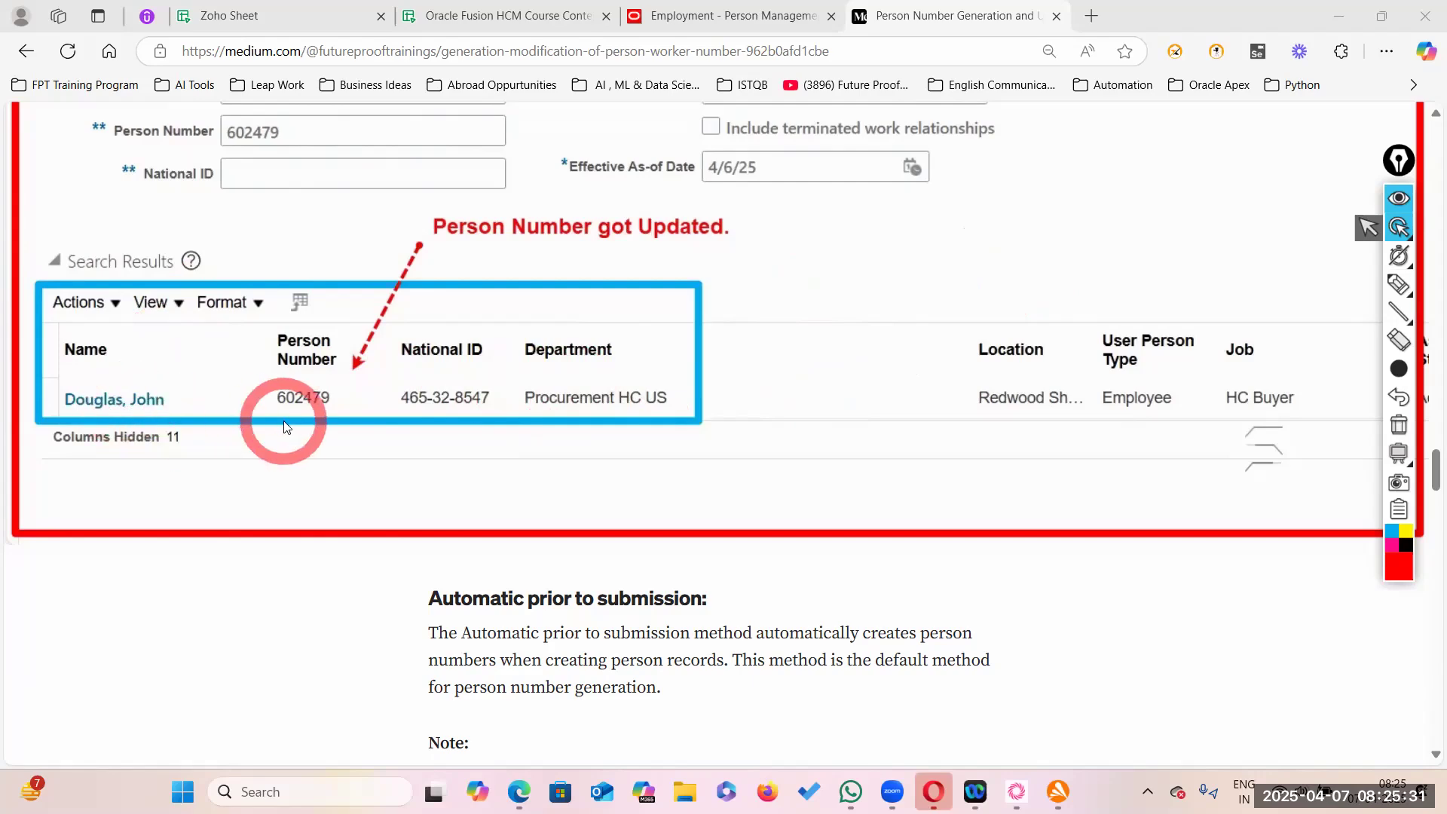
{"action": "scroll", "coordinate": [288, 431], "scroll_direction": "up", "scroll_amount": 10}
{"action": "scroll", "coordinate": [456, 406], "scroll_direction": "down", "scroll_amount": 7}
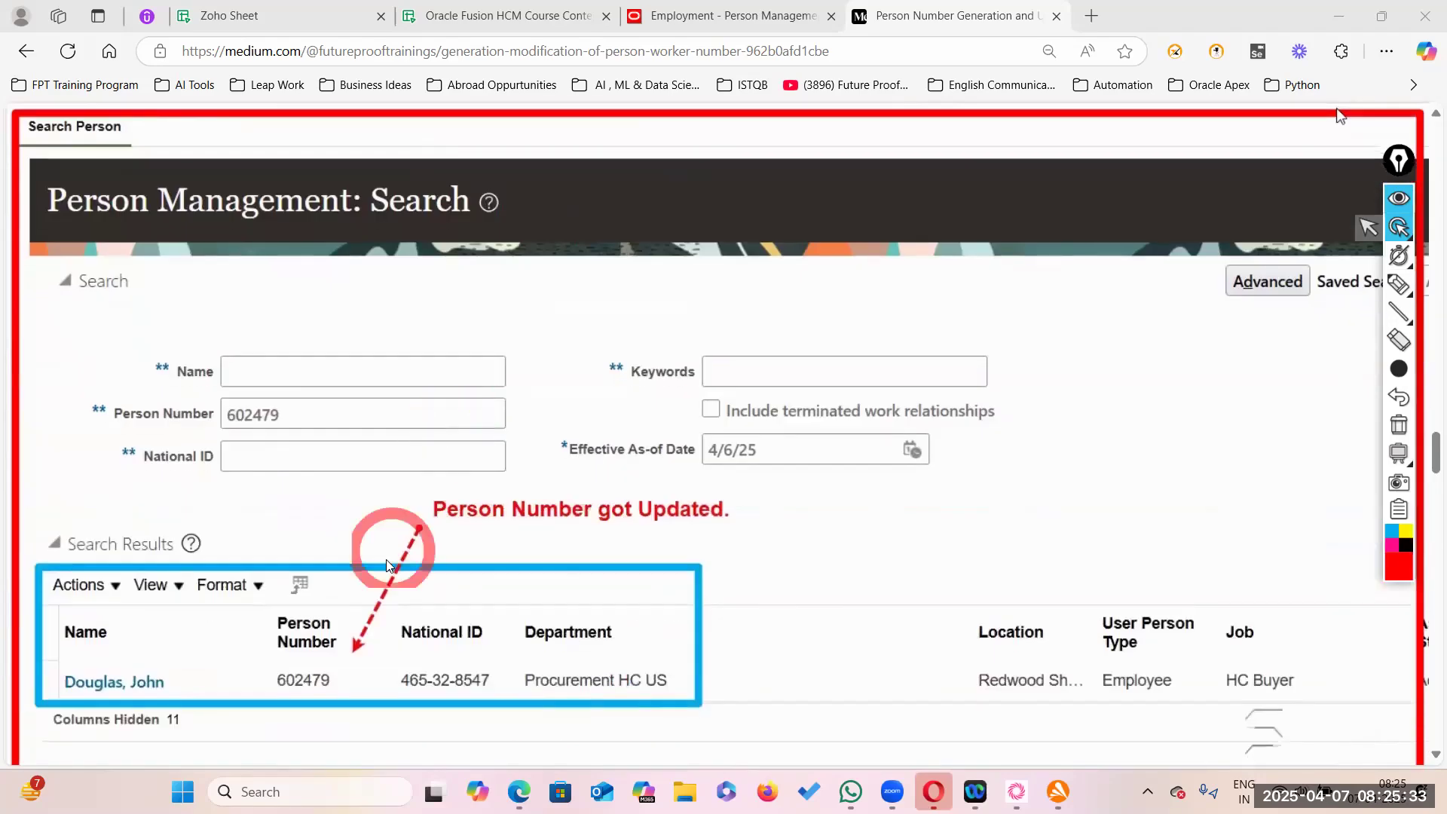
{"action": "scroll", "coordinate": [685, 646], "scroll_direction": "down", "scroll_amount": 5}
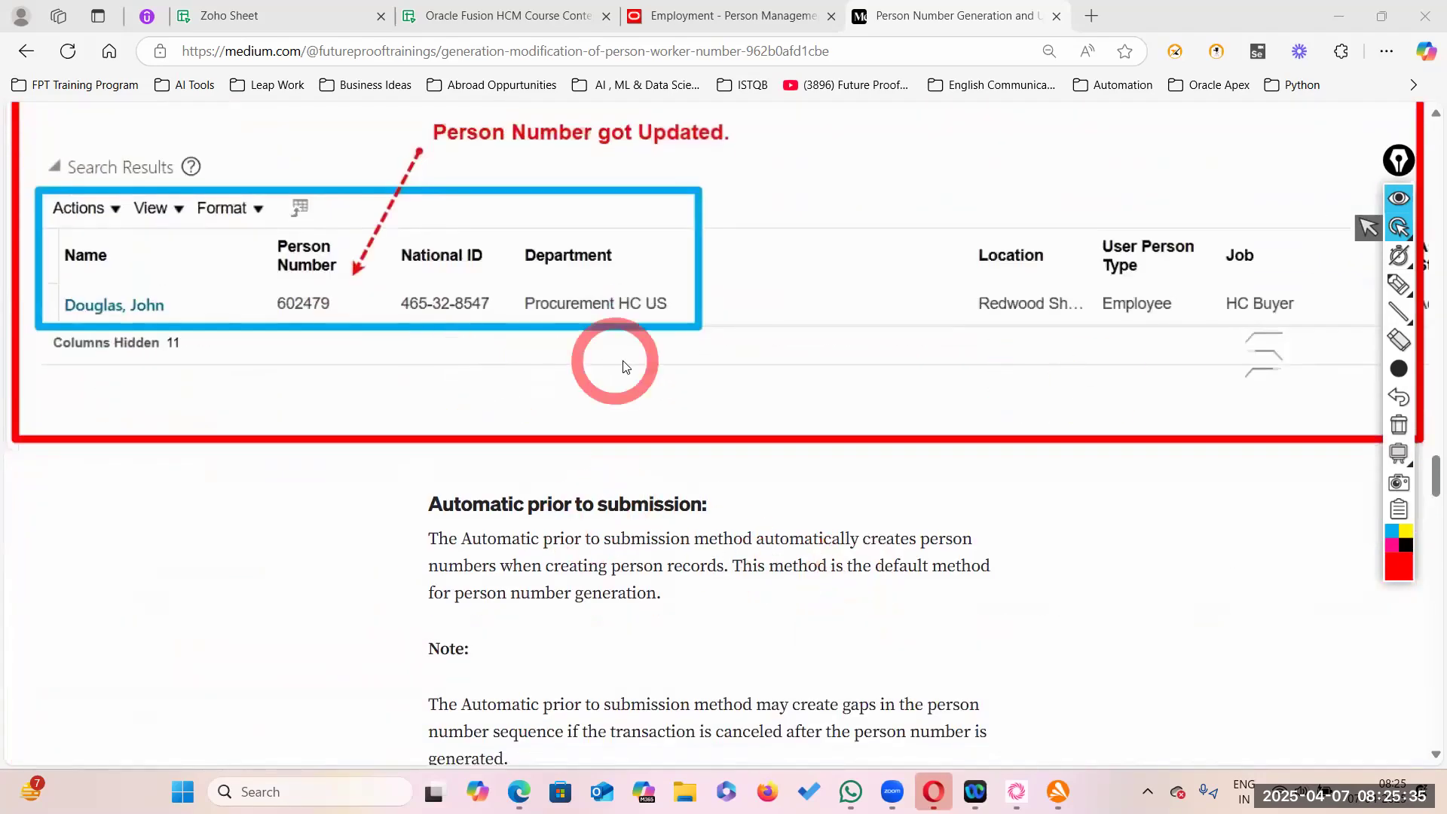
- Return to the Oracle Fusion HCM employment page and scroll back to its top
{"action": "left_click", "coordinate": [749, 19]}
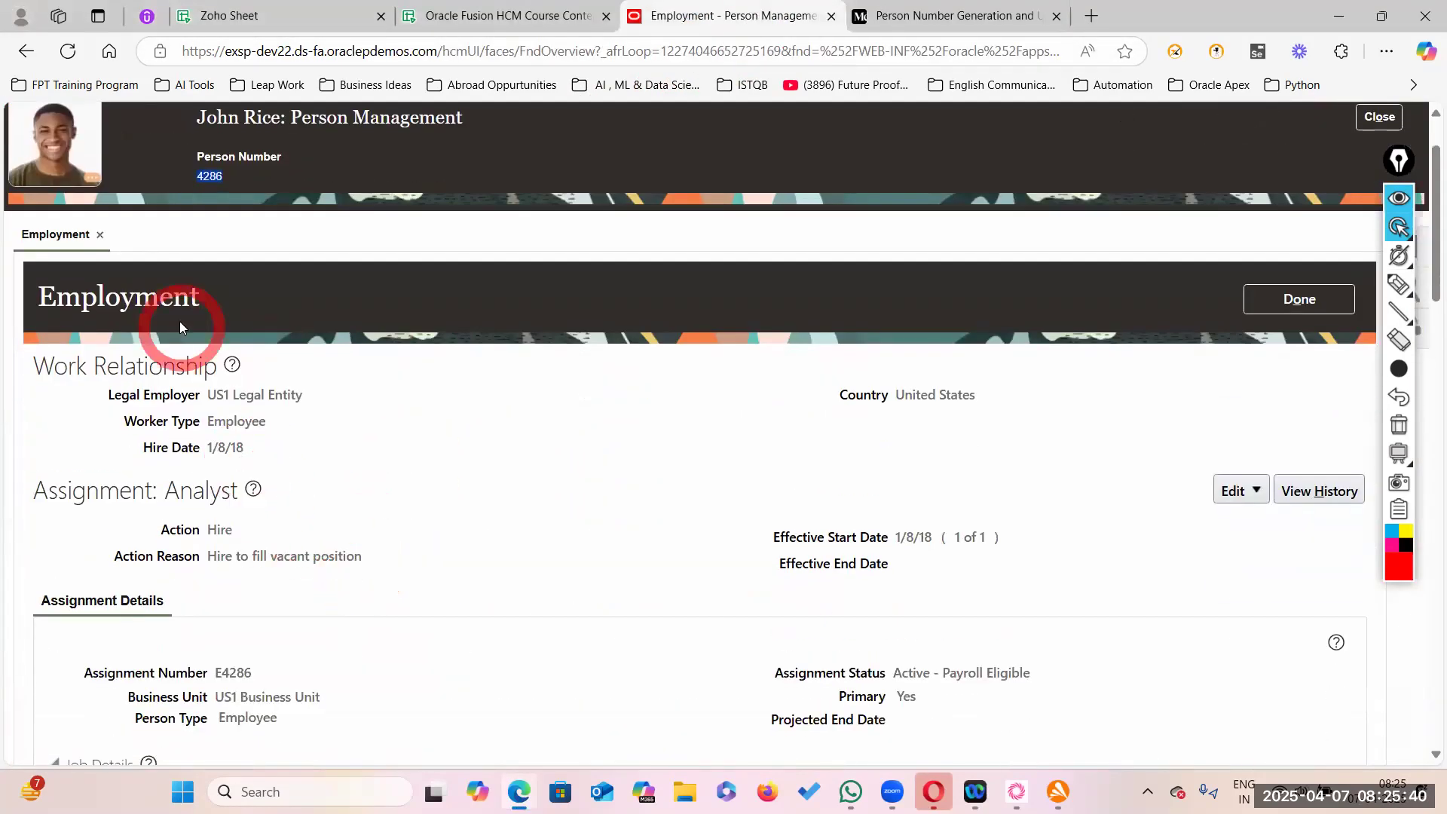
{"action": "left_click", "coordinate": [440, 453]}
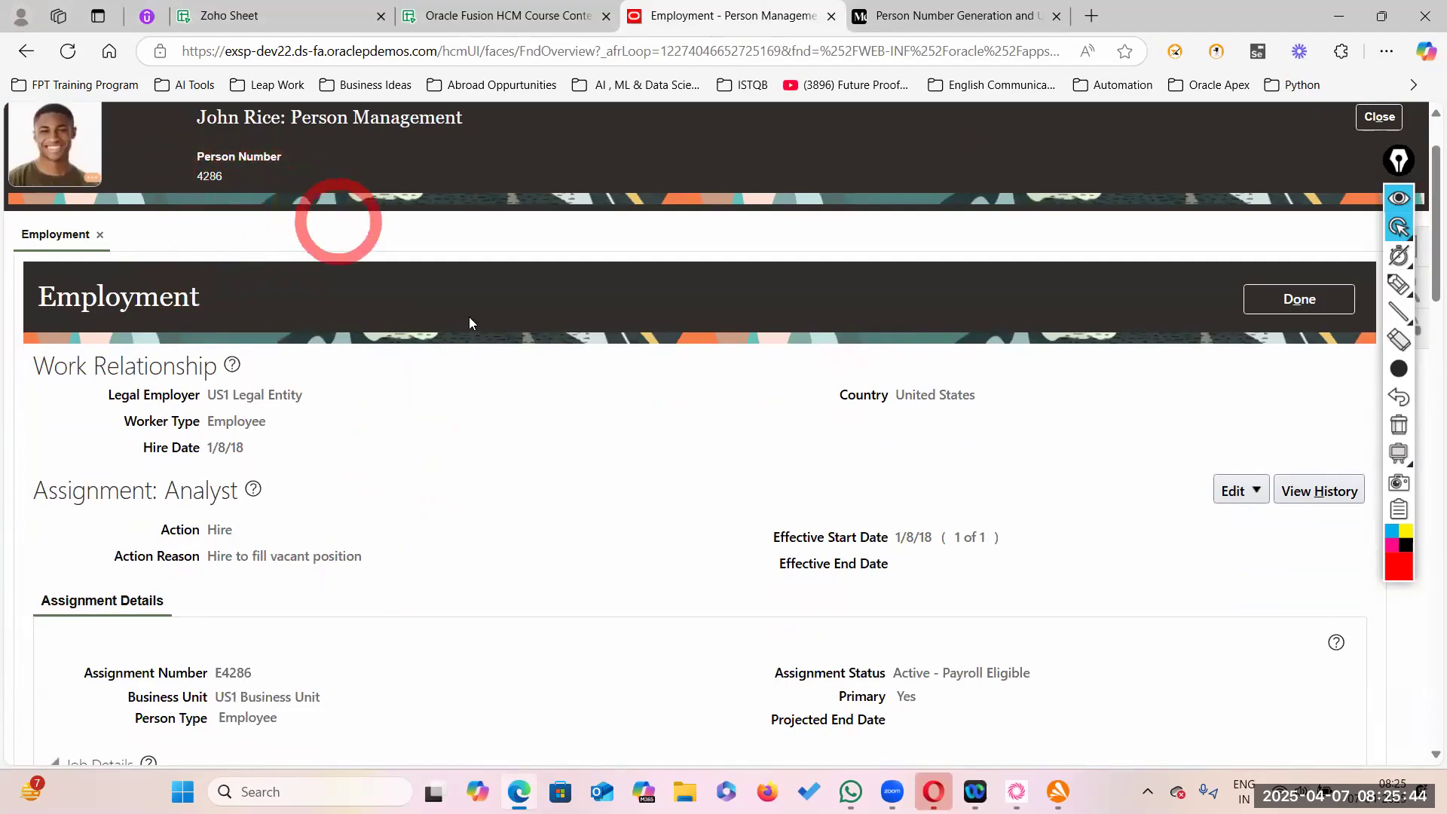
{"action": "scroll", "coordinate": [633, 465], "scroll_direction": "up", "scroll_amount": 2}
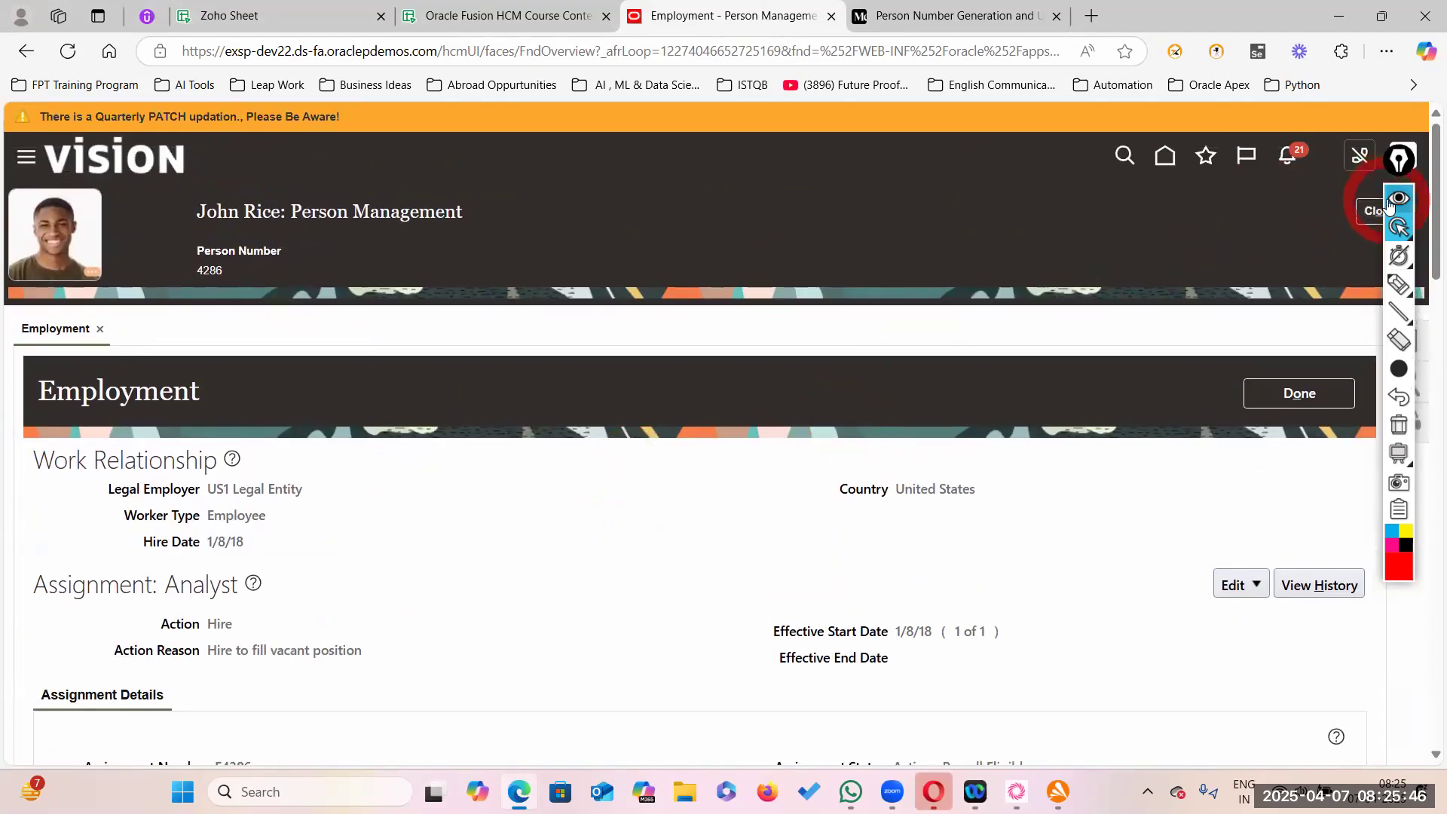
{"action": "left_click", "coordinate": [1398, 200]}
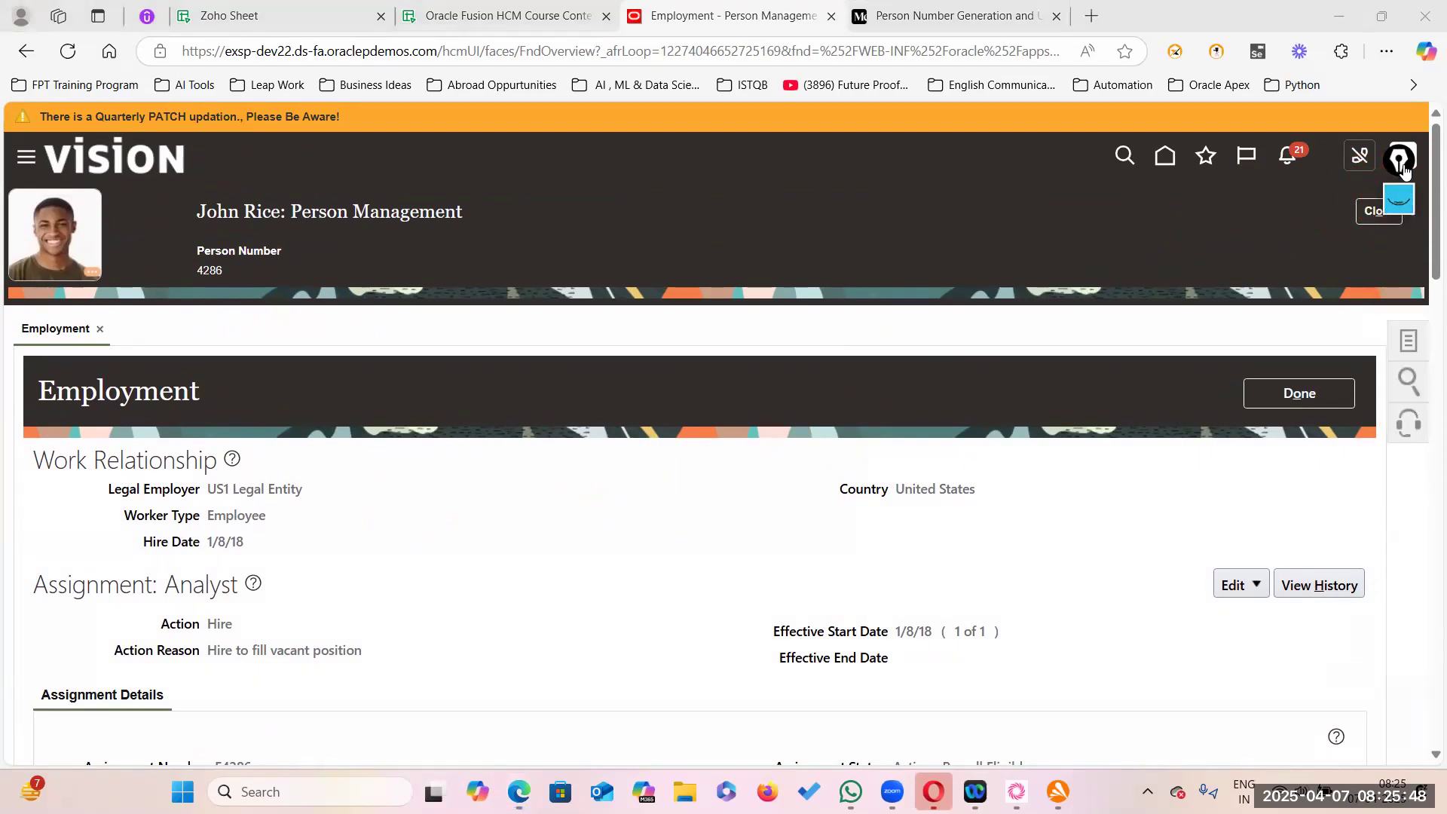
{"action": "left_click_drag", "start_coordinate": [1403, 171], "coordinate": [1400, 88]}
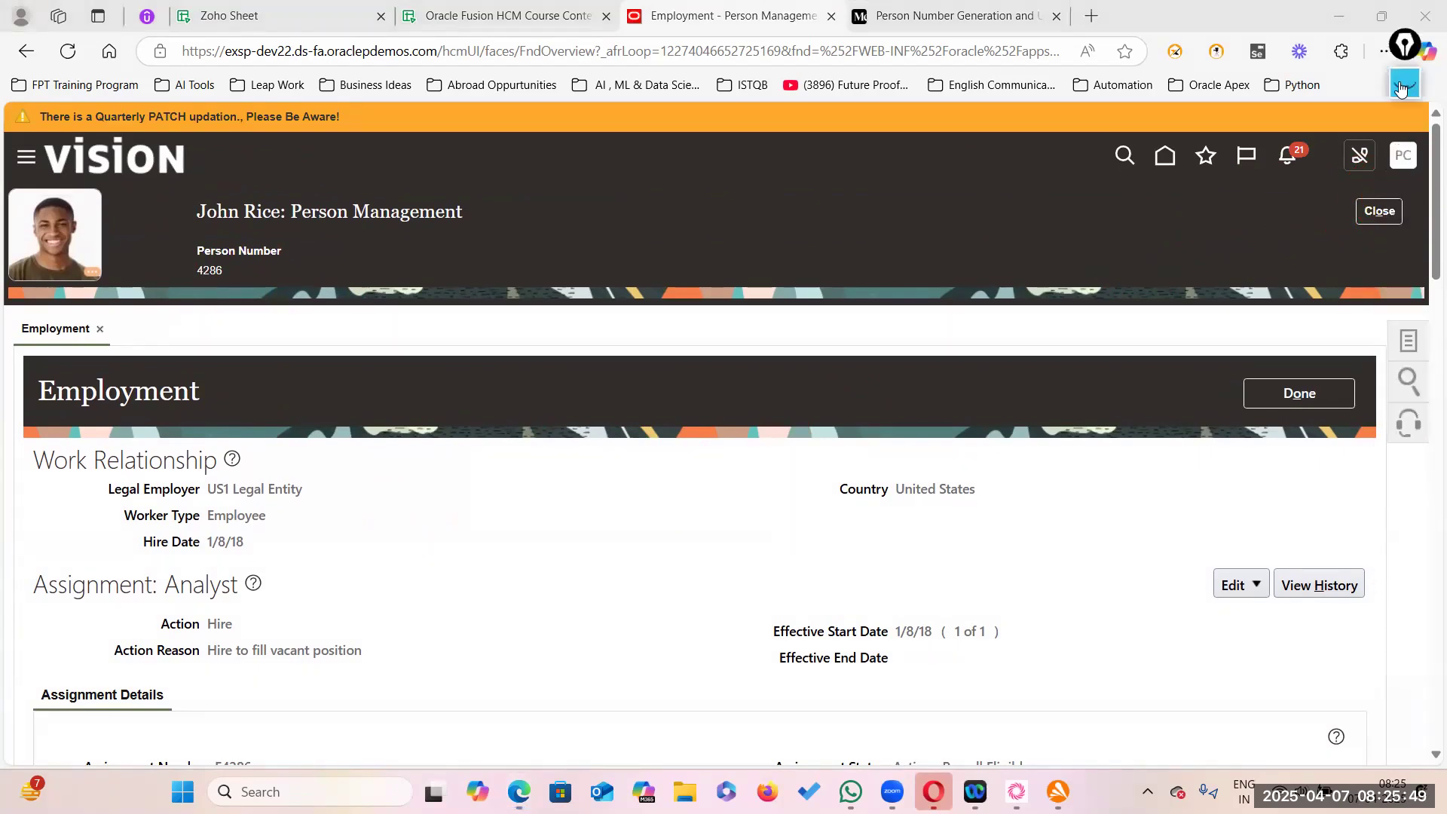
- Search Setup and Maintenance for 'Manage enterprise HCM information' and open that task
{"action": "left_click", "coordinate": [1403, 162]}
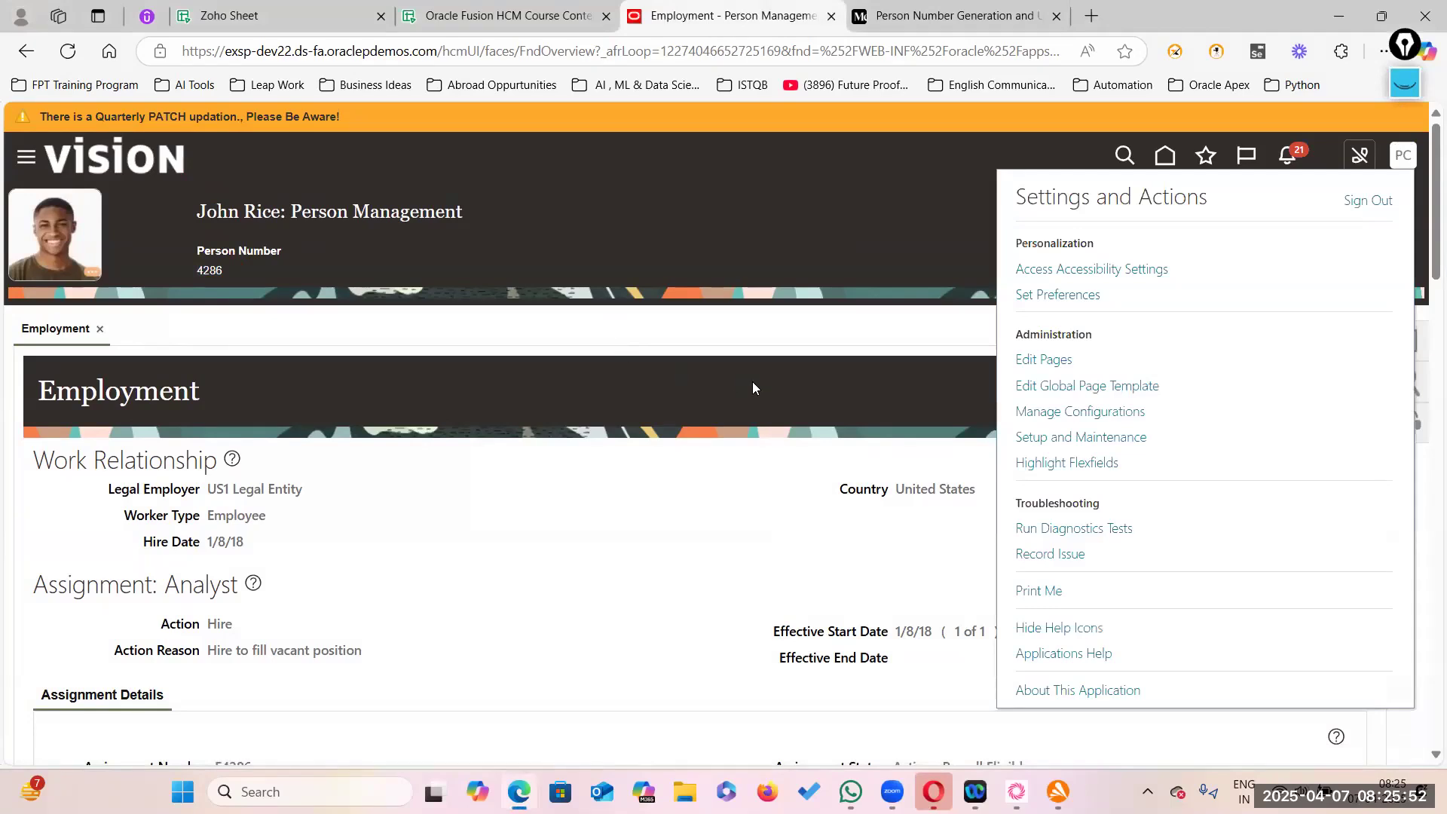
{"action": "left_click", "coordinate": [1081, 438]}
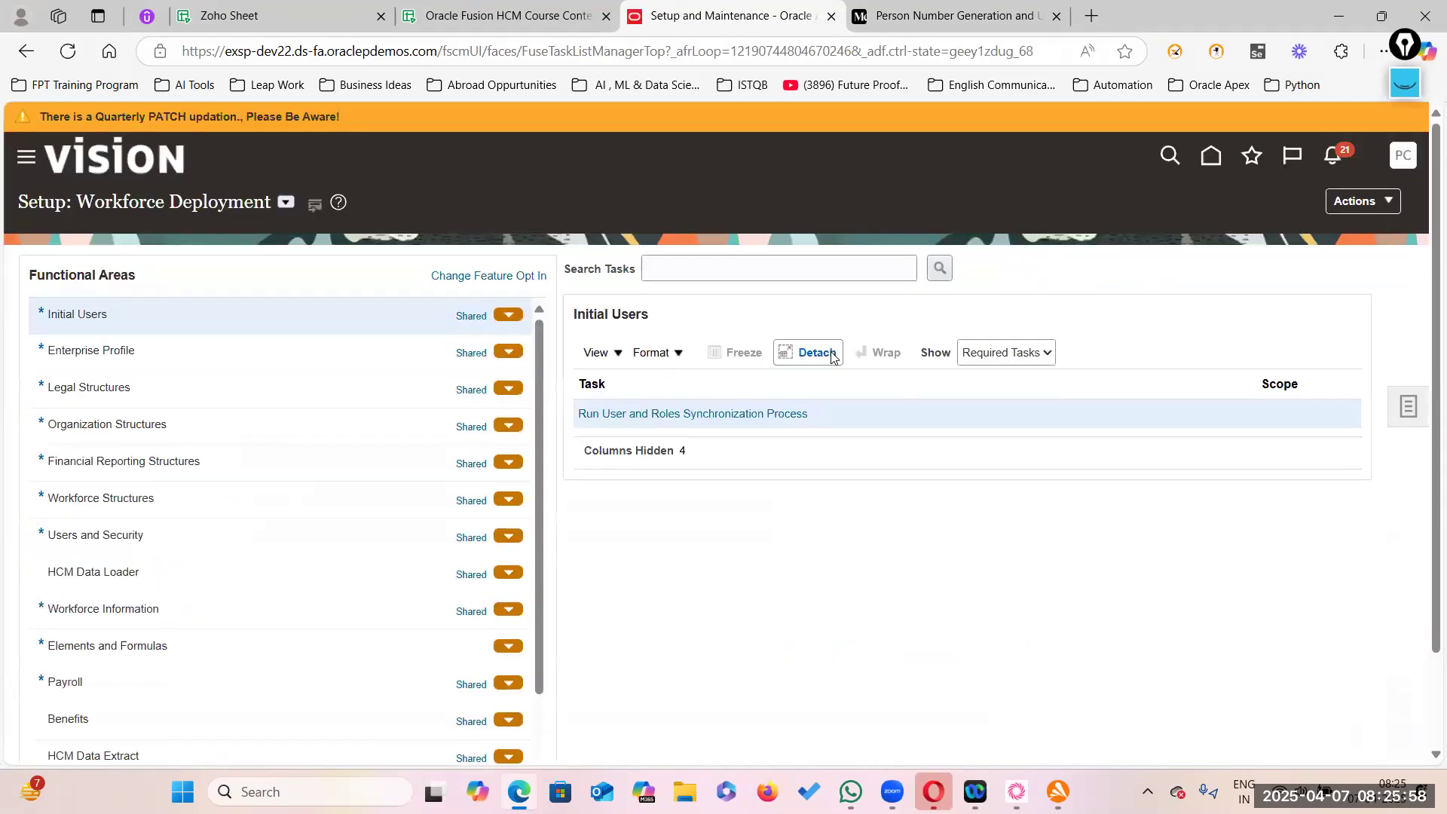
{"action": "left_click", "coordinate": [699, 261]}
{"action": "type", "text": "Manage enterp"}
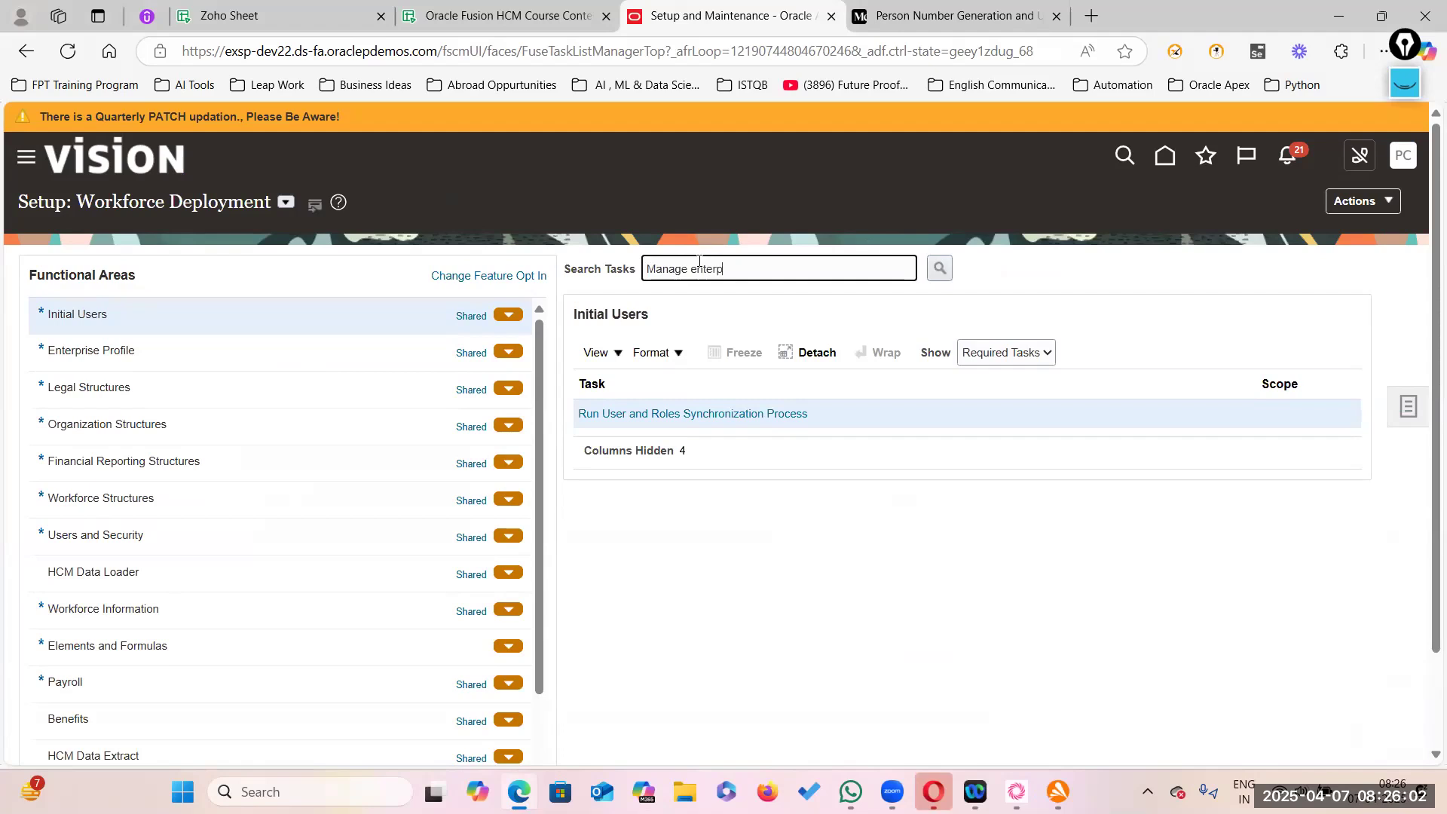
{"action": "type", "text": "rise HCM information"}
{"action": "key", "text": "Return"}
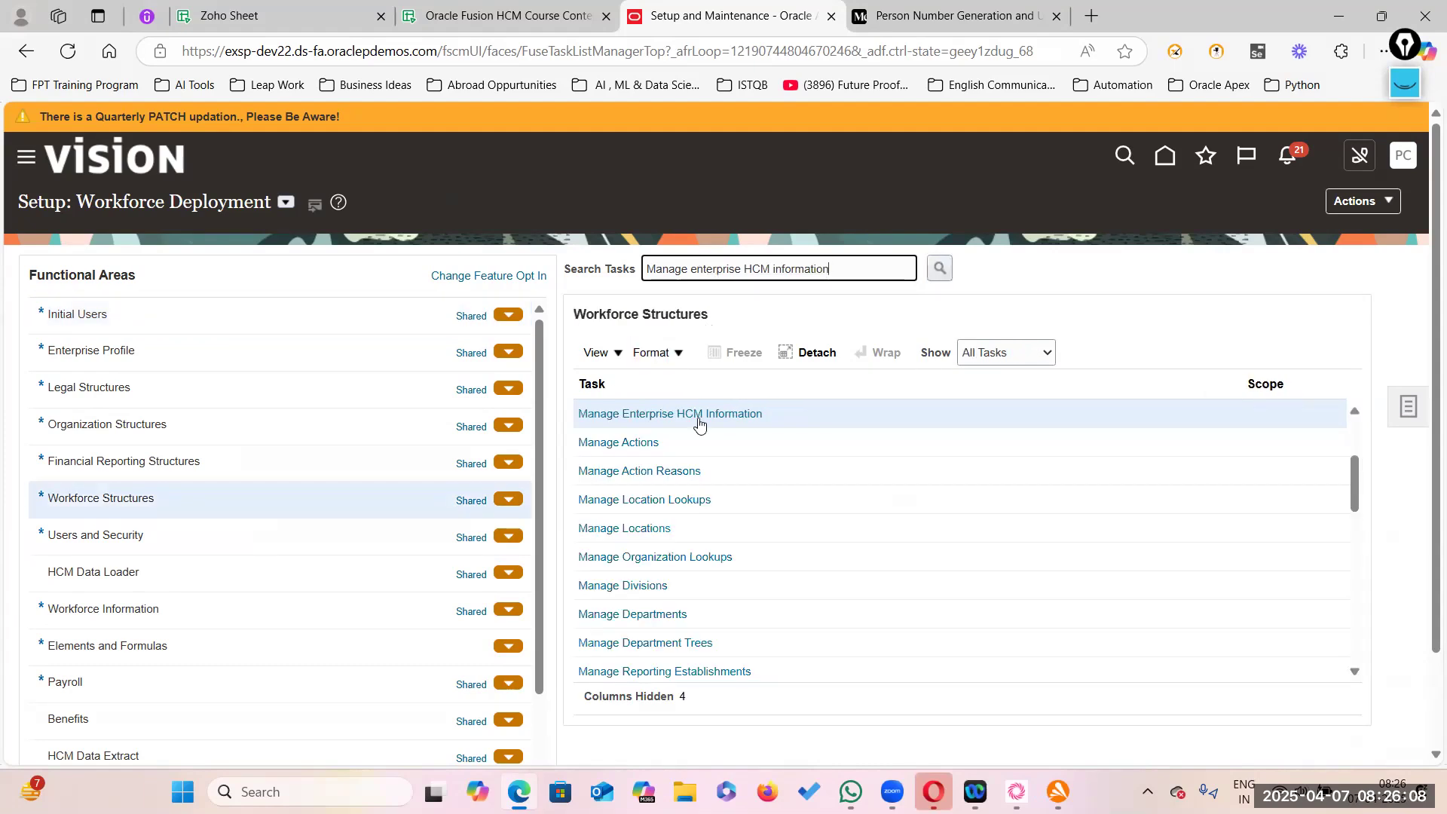
{"action": "left_click", "coordinate": [716, 420]}
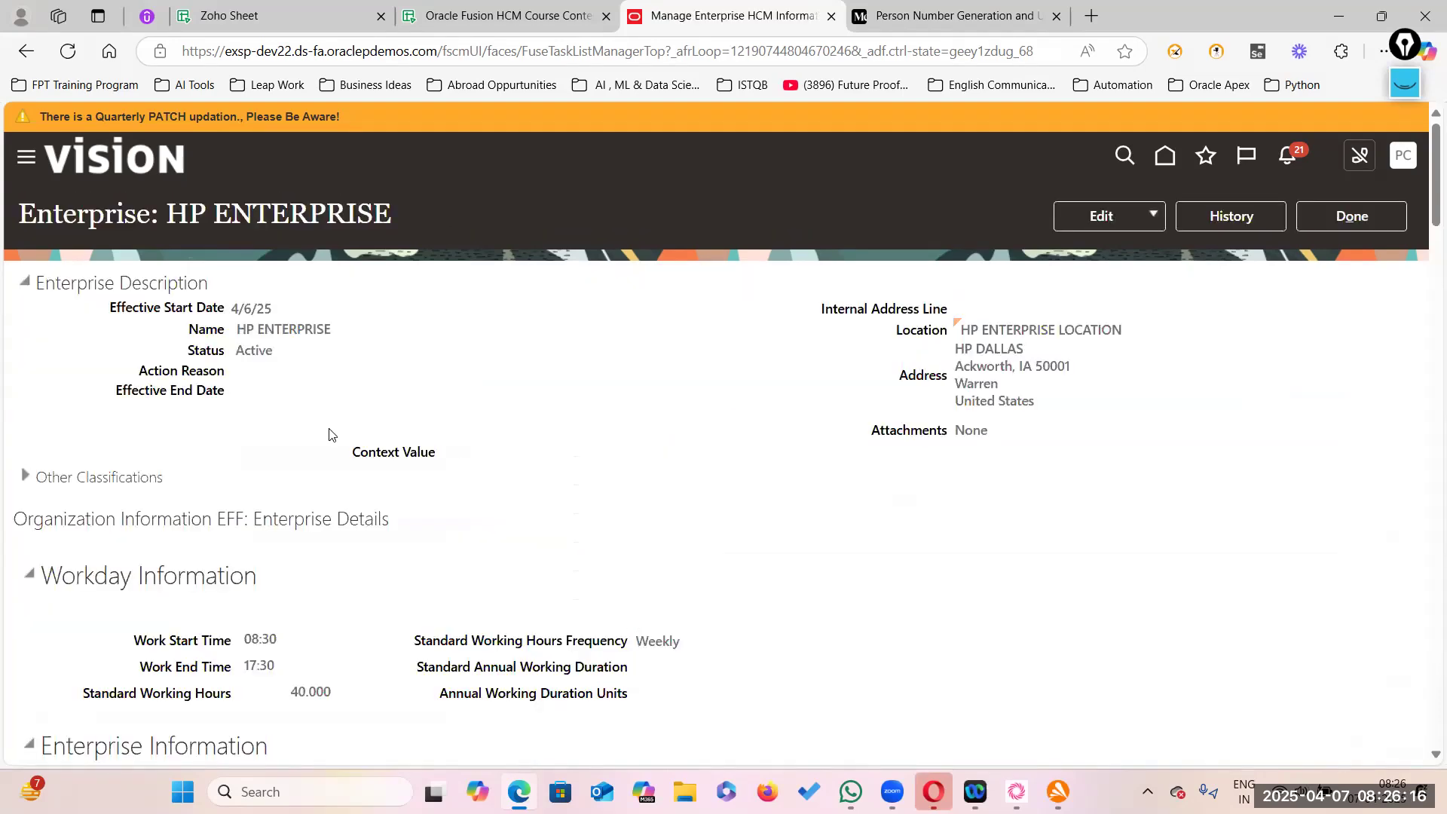
- Outline the current Automatic Upon Final Save generation method row in red, then clear the annotation
{"action": "scroll", "coordinate": [441, 561], "scroll_direction": "down", "scroll_amount": 5}
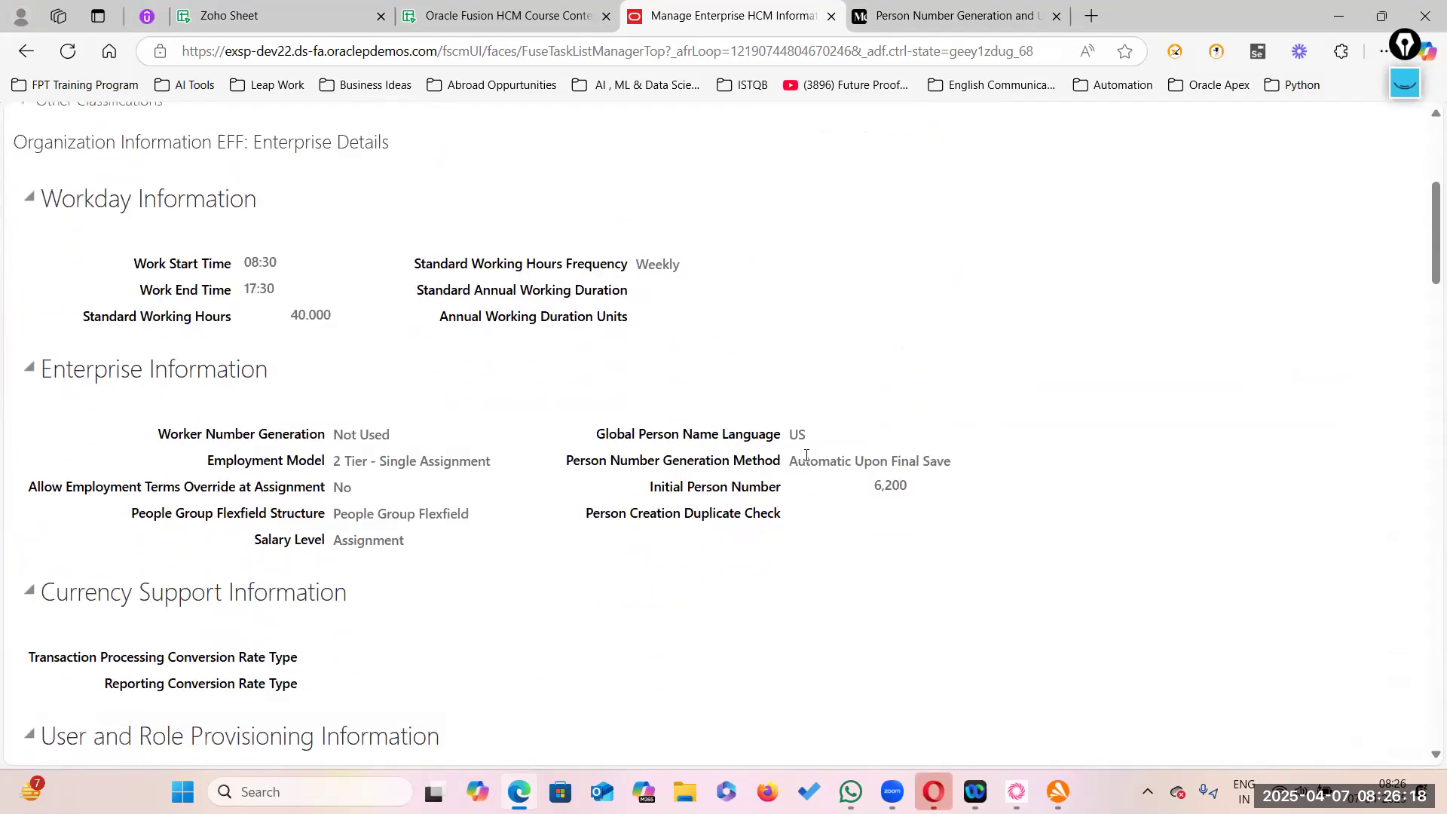
{"action": "left_click_drag", "start_coordinate": [789, 461], "coordinate": [956, 466]}
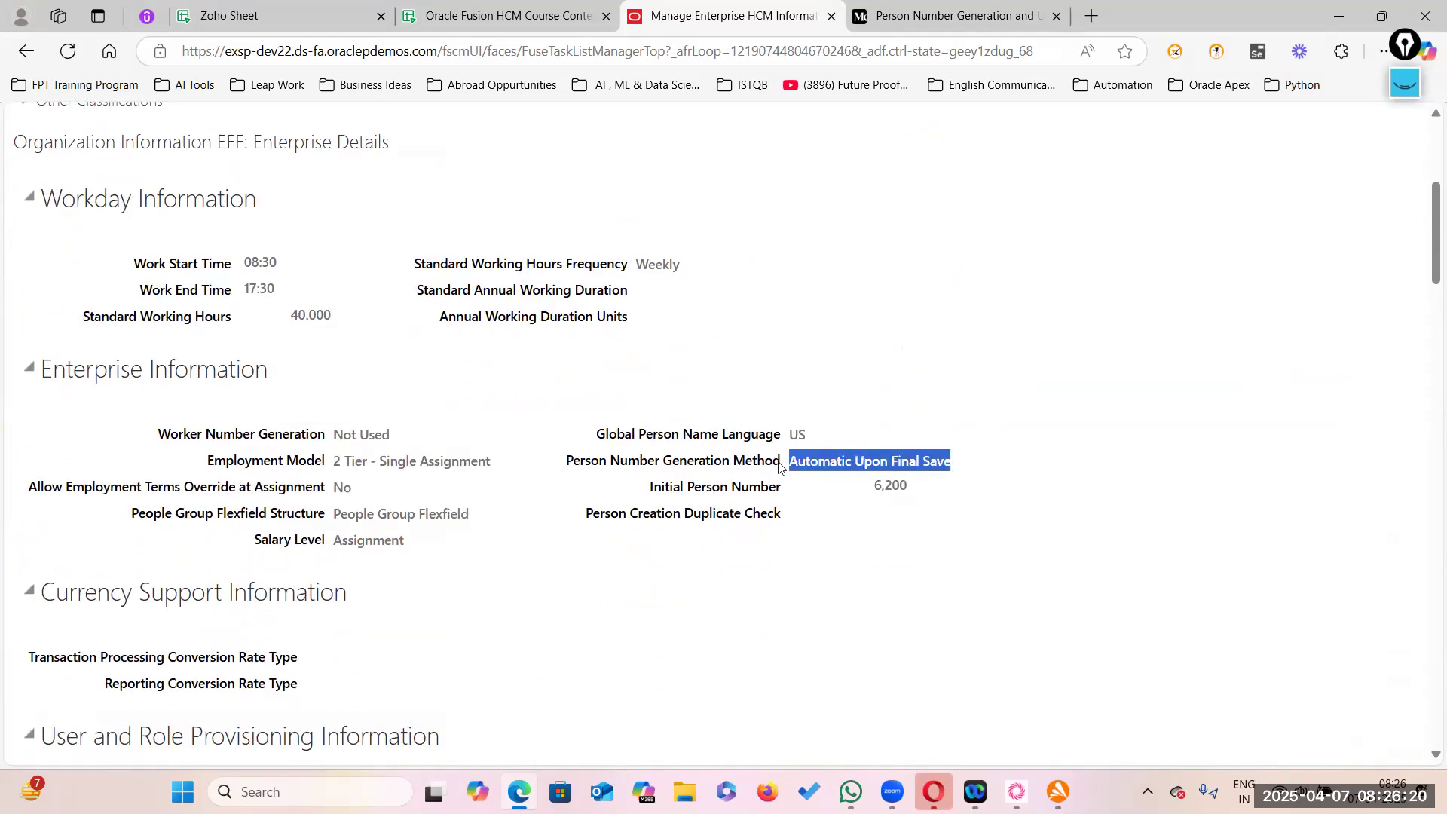
{"action": "left_click", "coordinate": [1038, 431]}
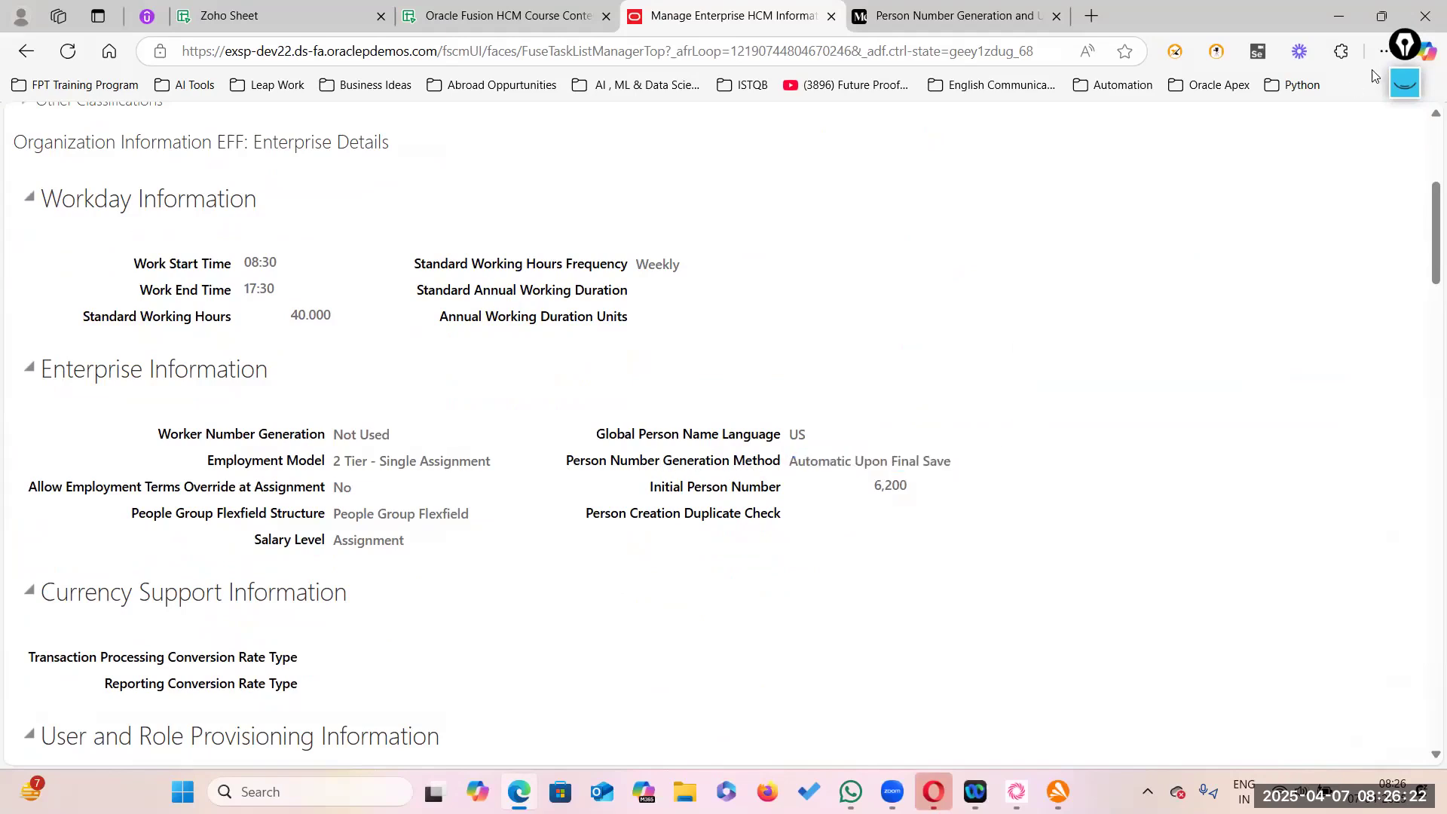
{"action": "left_click", "coordinate": [1407, 81]}
{"action": "left_click", "coordinate": [1400, 165]}
{"action": "left_click", "coordinate": [1405, 196]}
{"action": "left_click", "coordinate": [1402, 441]}
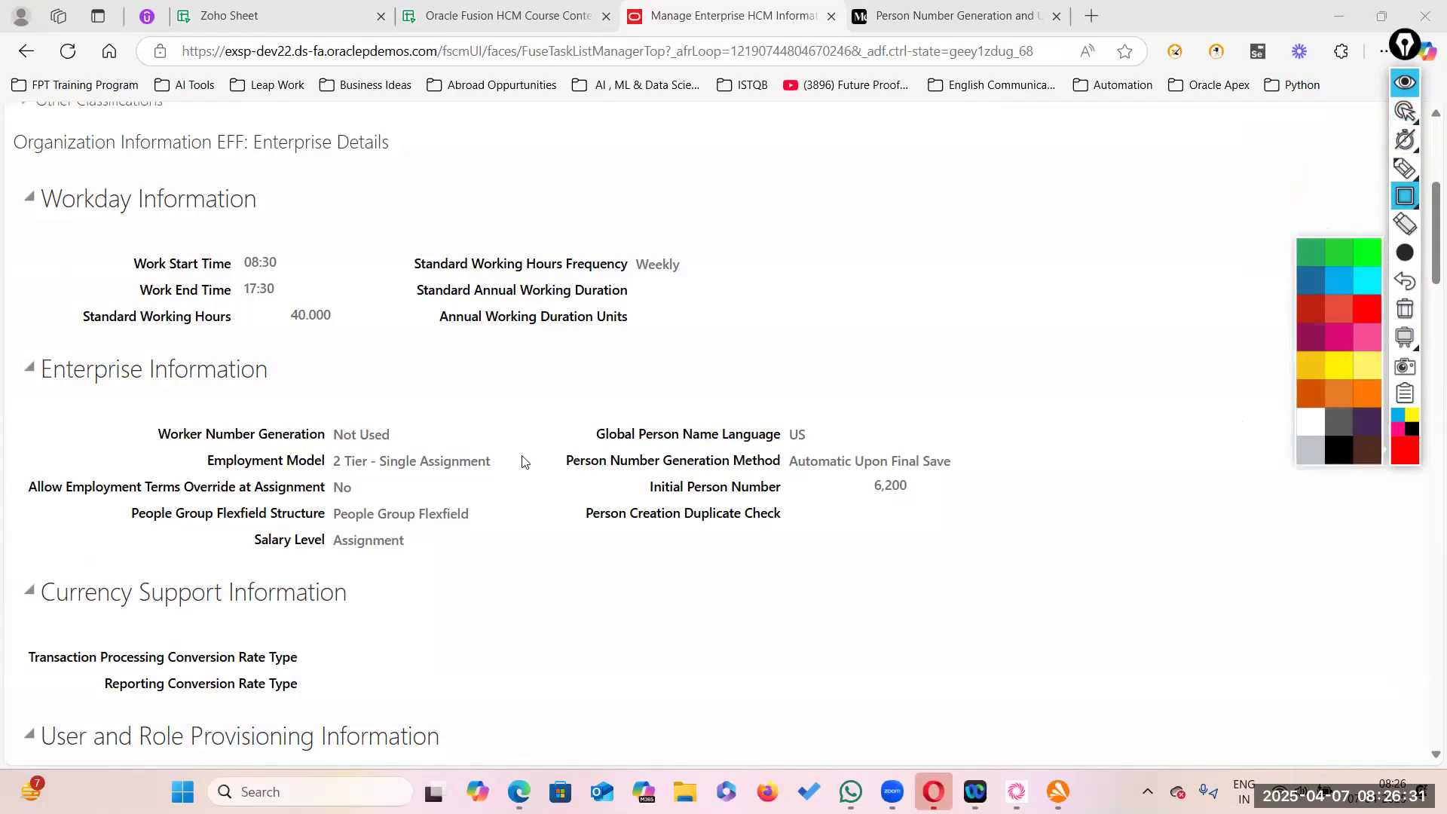
{"action": "mouse_move", "coordinate": [541, 441]}
{"action": "left_mouse_down"}
{"action": "mouse_move", "coordinate": [660, 482]}
{"action": "mouse_move", "coordinate": [985, 481]}
{"action": "left_mouse_up"}
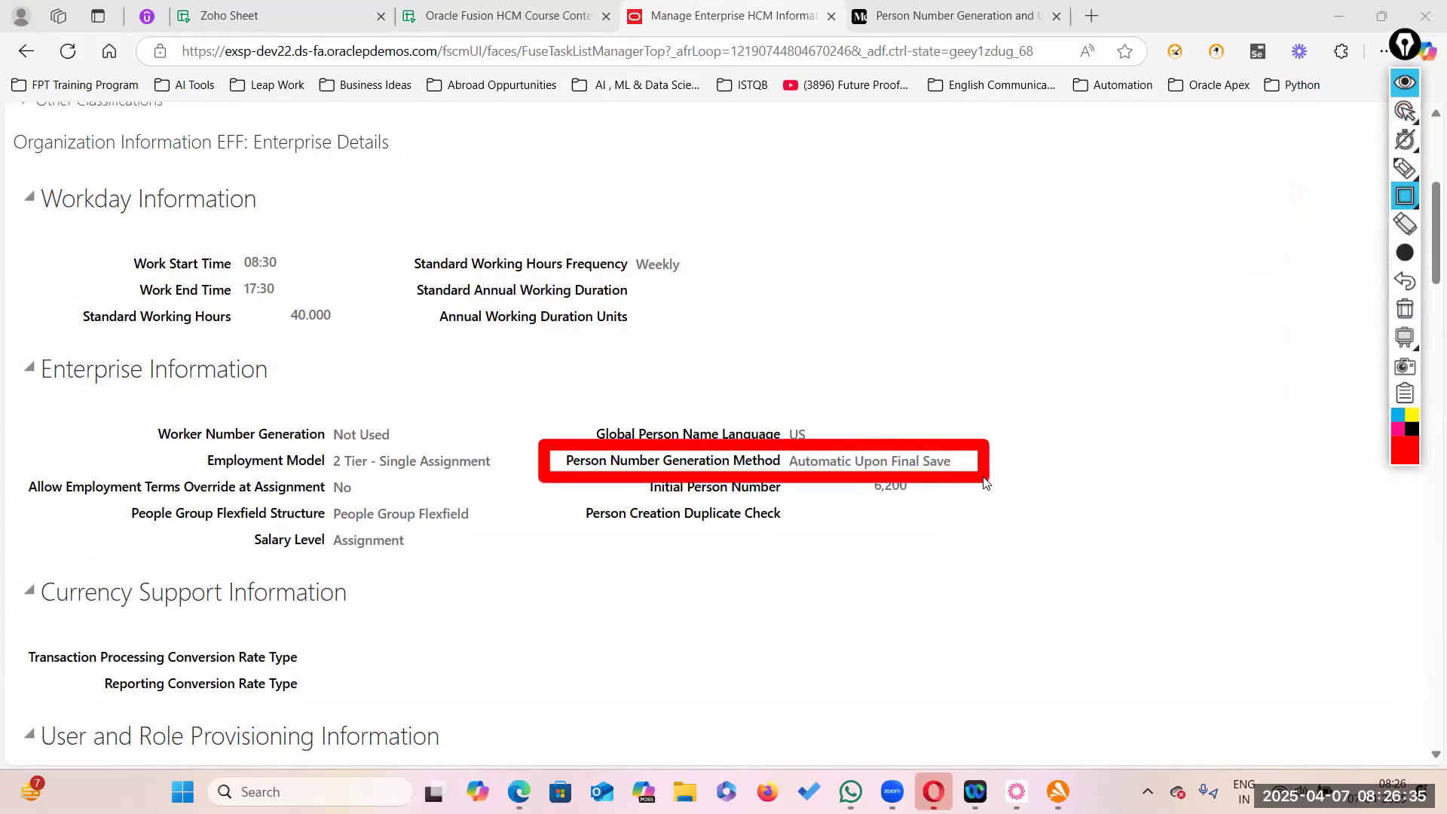
{"action": "left_click", "coordinate": [1405, 111]}
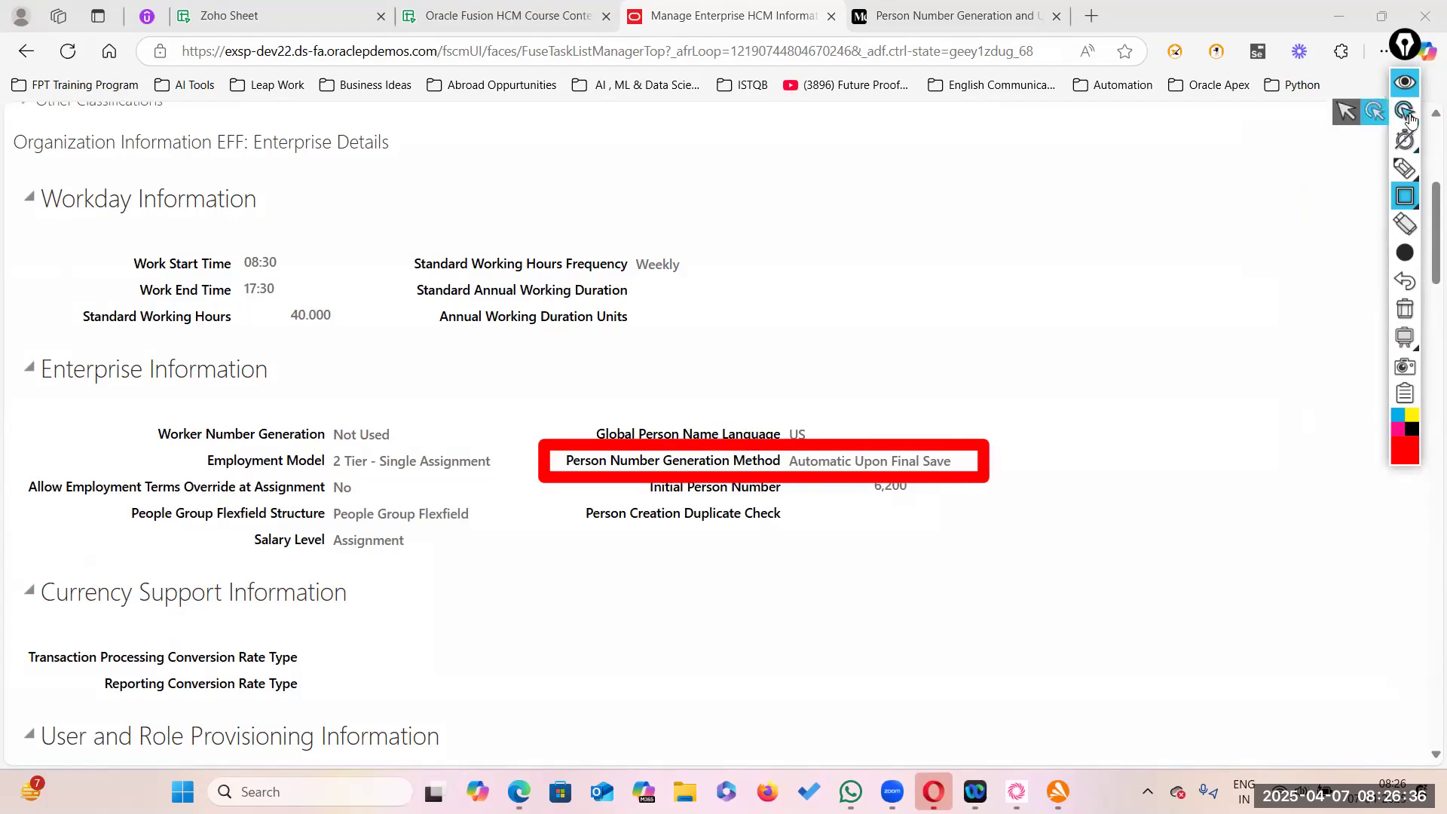
{"action": "left_click", "coordinate": [1345, 113]}
{"action": "scroll", "coordinate": [1104, 394], "scroll_direction": "up", "scroll_amount": 5}
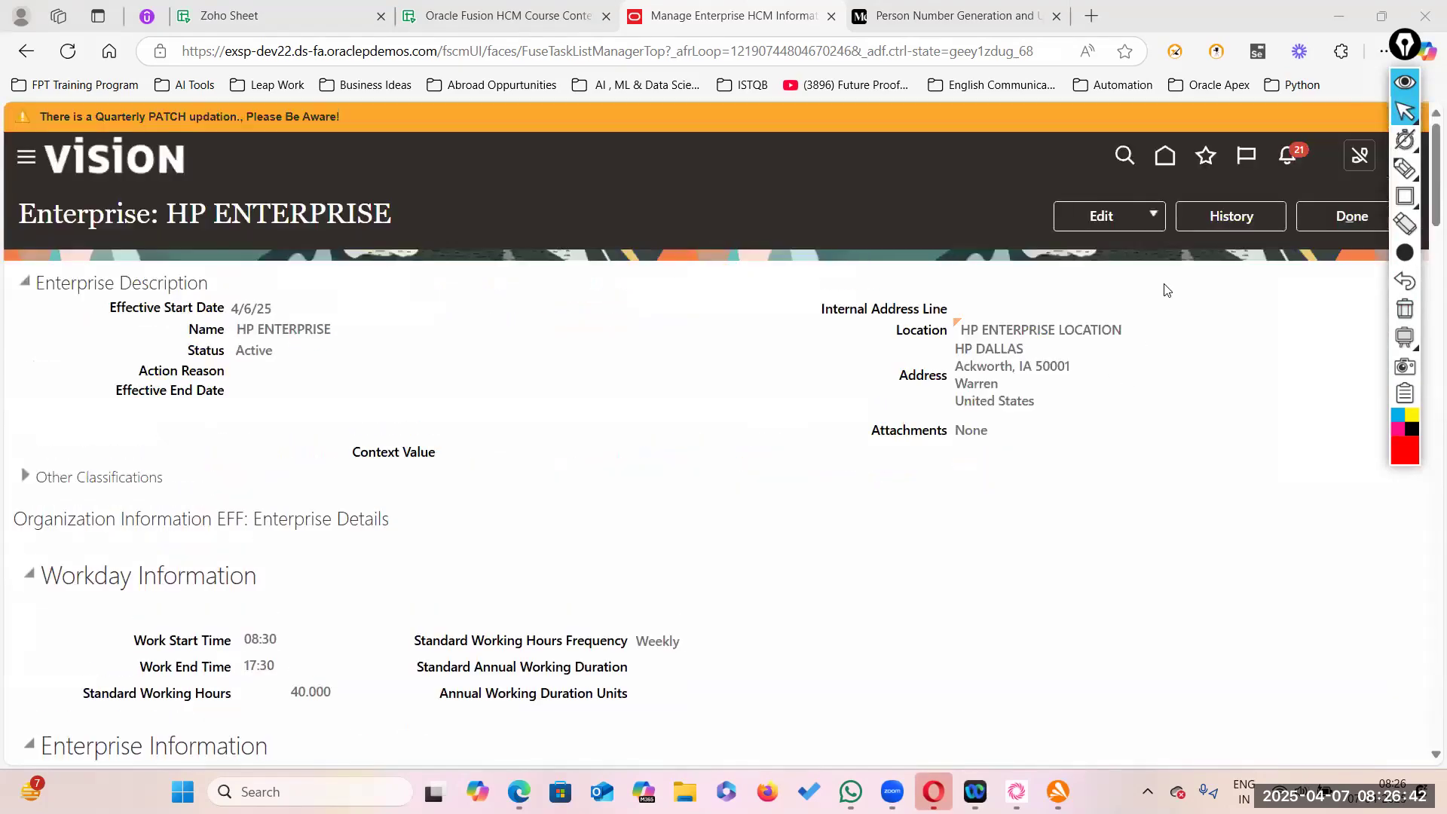
- Correct the enterprise to use Manual person number generation, then submit and confirm
{"action": "left_click", "coordinate": [1153, 214]}
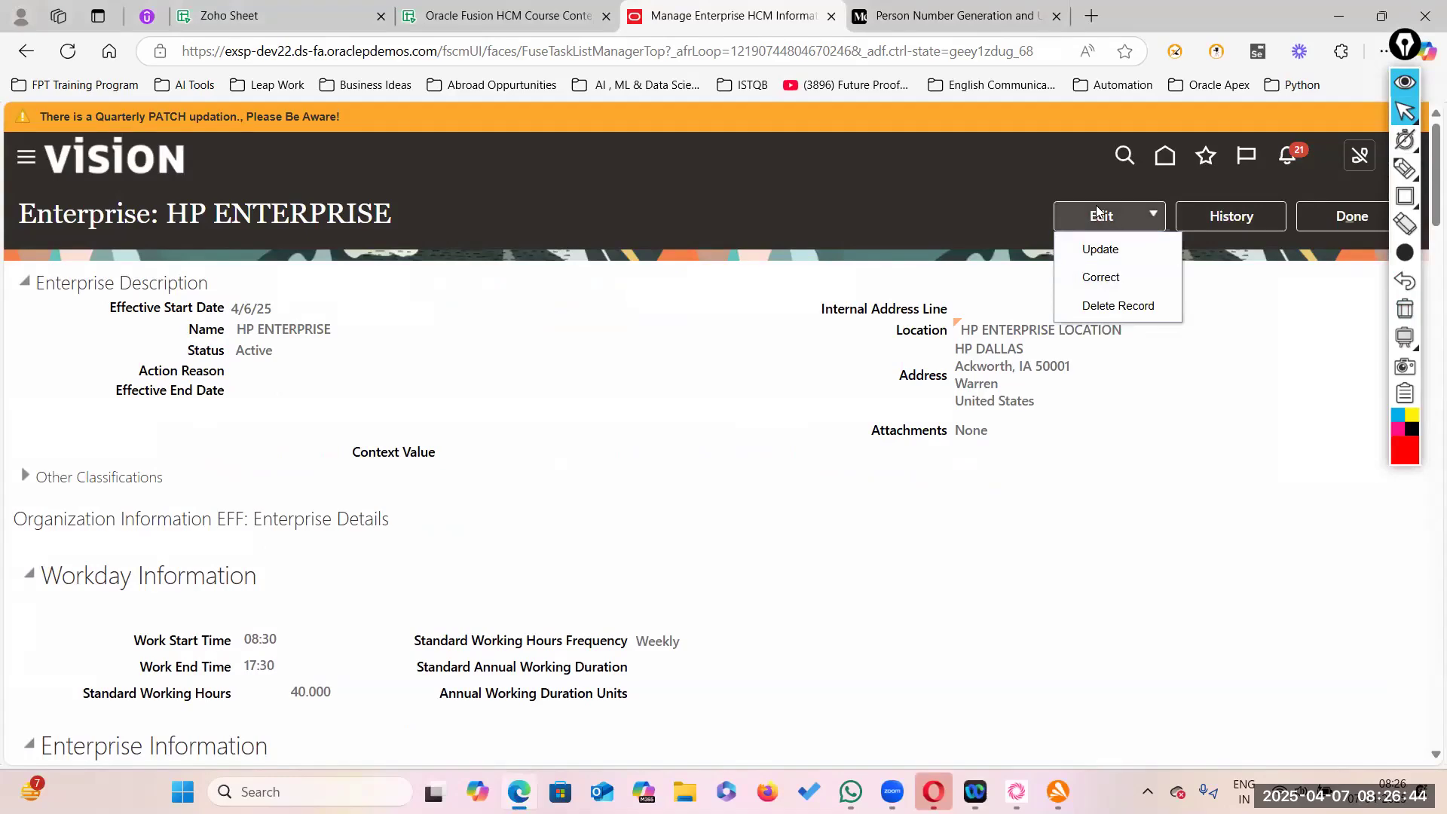
{"action": "left_click", "coordinate": [1102, 277]}
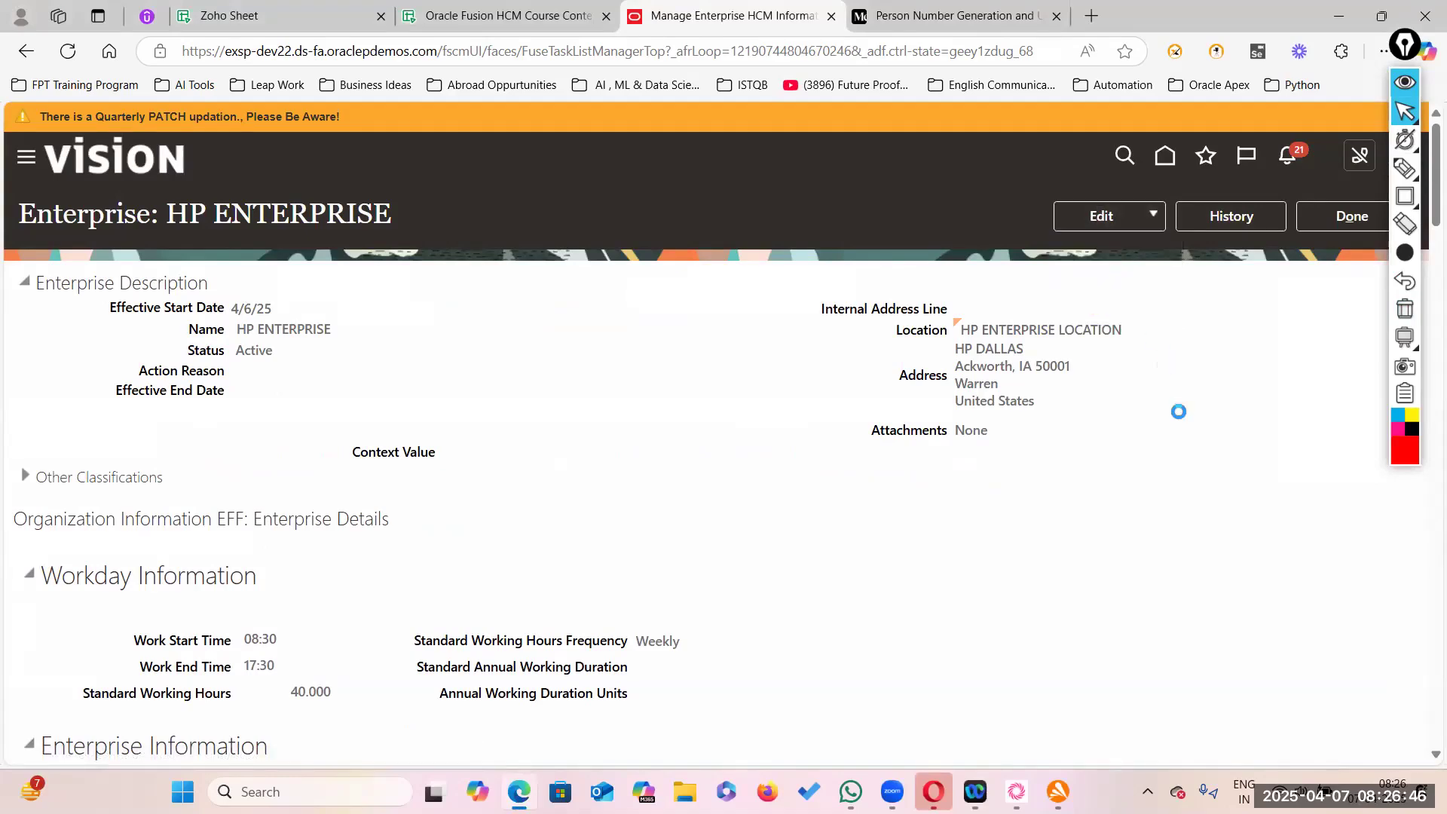
{"action": "scroll", "coordinate": [865, 410], "scroll_direction": "down", "scroll_amount": 10}
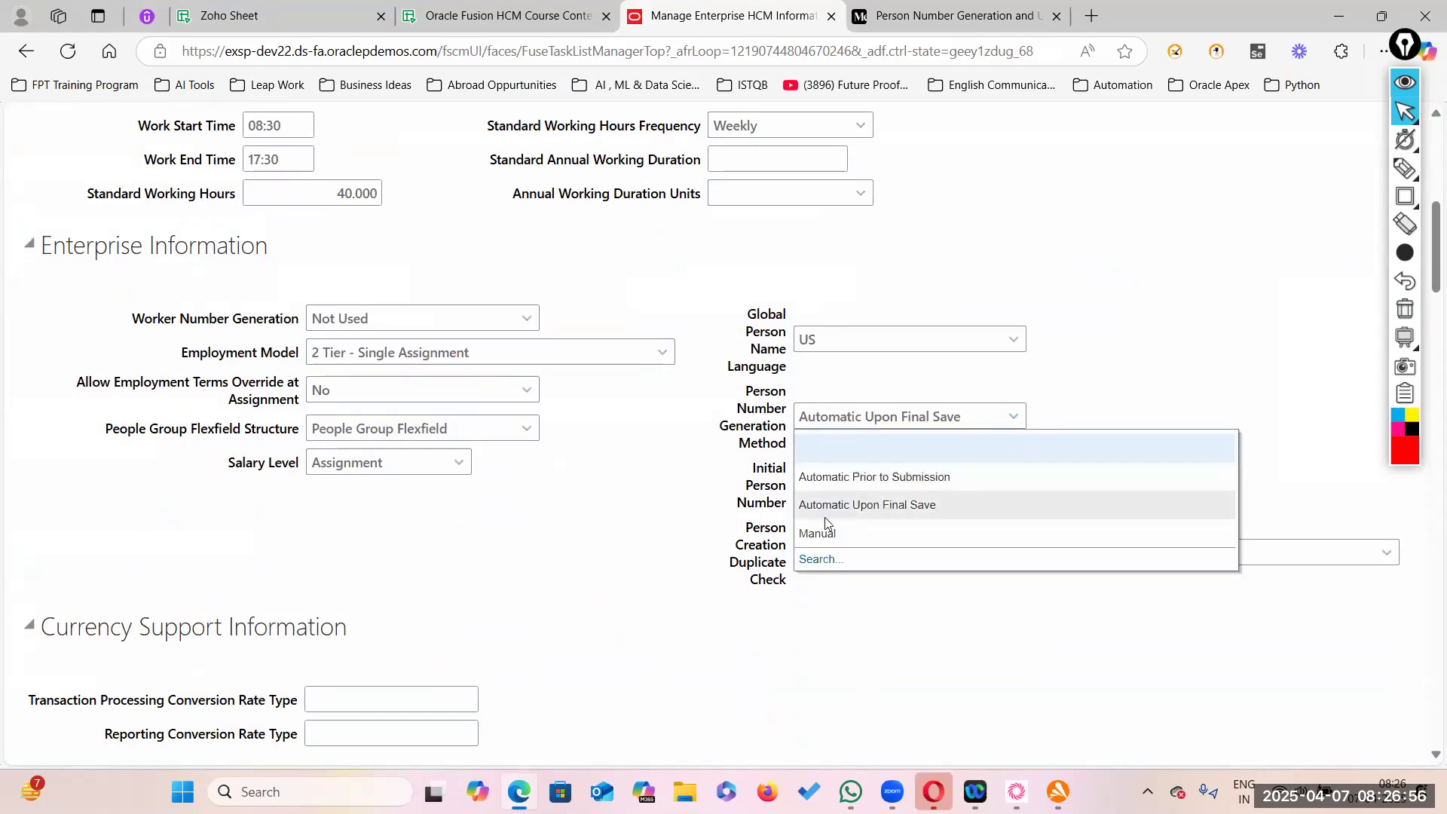
{"action": "left_click", "coordinate": [829, 533]}
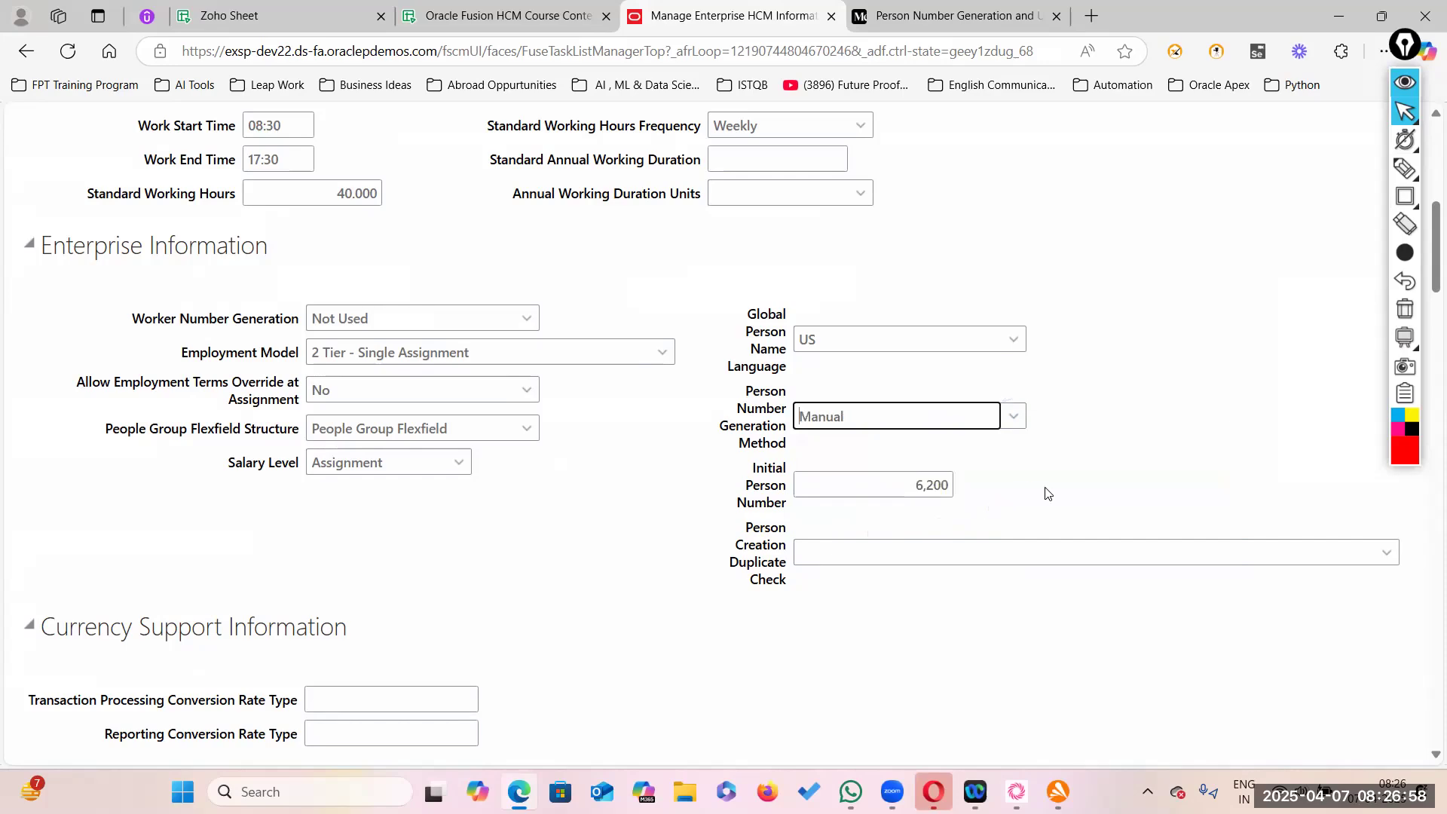
{"action": "scroll", "coordinate": [1069, 427], "scroll_direction": "up", "scroll_amount": 5}
{"action": "scroll", "coordinate": [1069, 428], "scroll_direction": "up", "scroll_amount": 2}
{"action": "left_click", "coordinate": [1228, 217]}
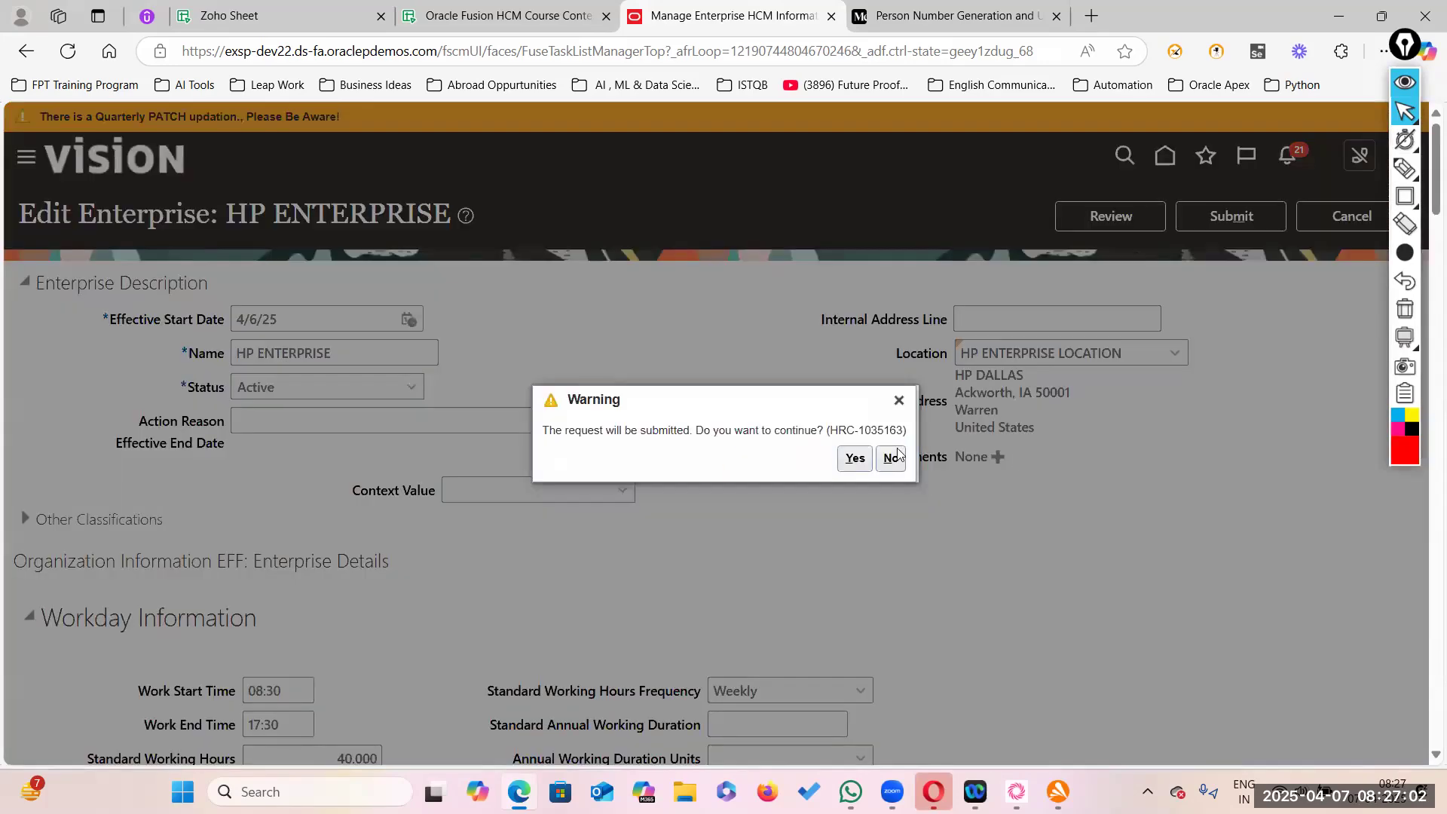
{"action": "left_click", "coordinate": [855, 461]}
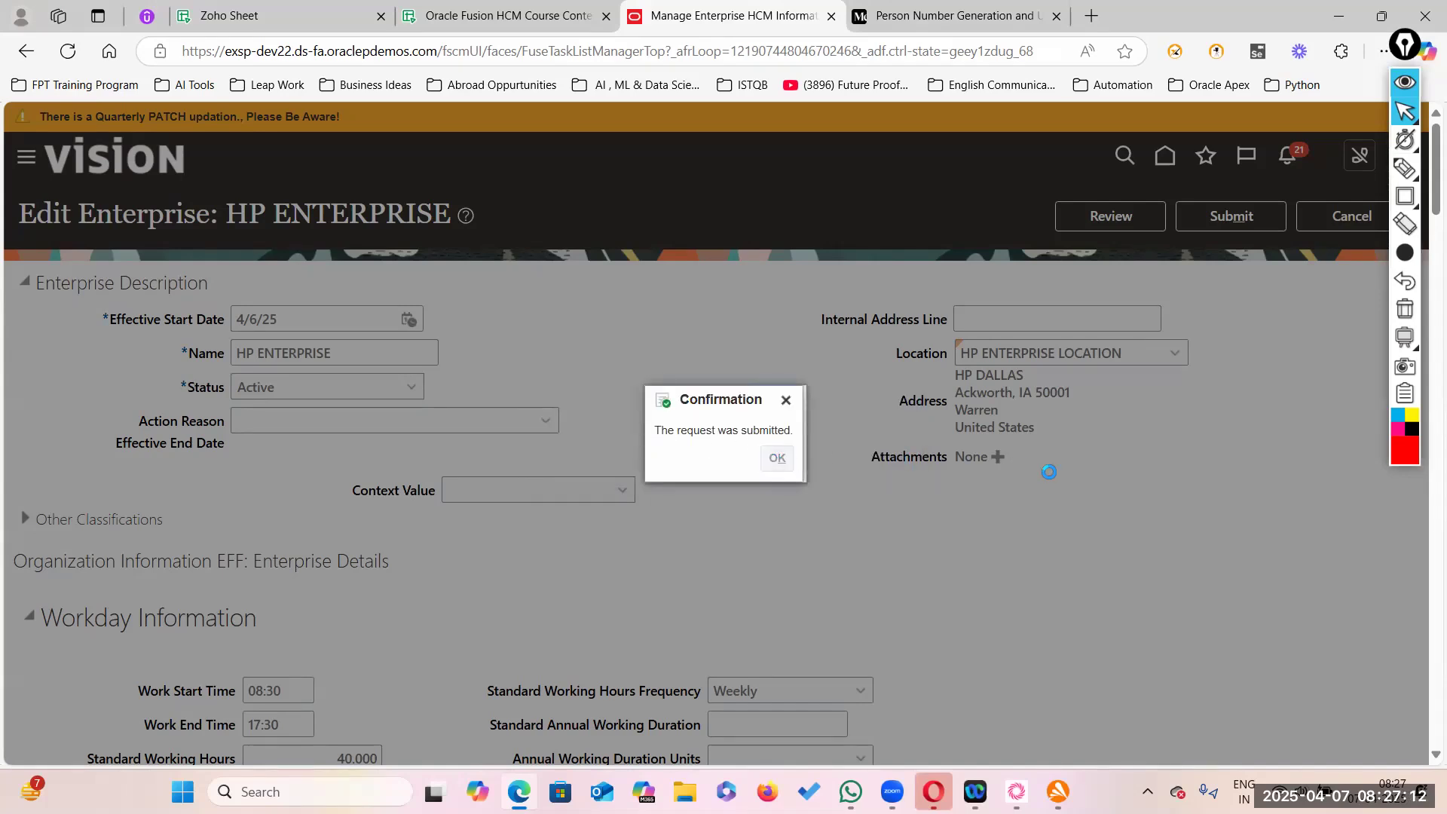
- Dismiss the submission confirmation and scroll to the saved Enterprise Information details
{"action": "left_click", "coordinate": [784, 461]}
{"action": "scroll", "coordinate": [786, 548], "scroll_direction": "down", "scroll_amount": 5}
{"action": "scroll", "coordinate": [786, 548], "scroll_direction": "down", "scroll_amount": 3}
{"action": "scroll", "coordinate": [772, 527], "scroll_direction": "down", "scroll_amount": 1}
{"action": "scroll", "coordinate": [865, 328], "scroll_direction": "up", "scroll_amount": 1}
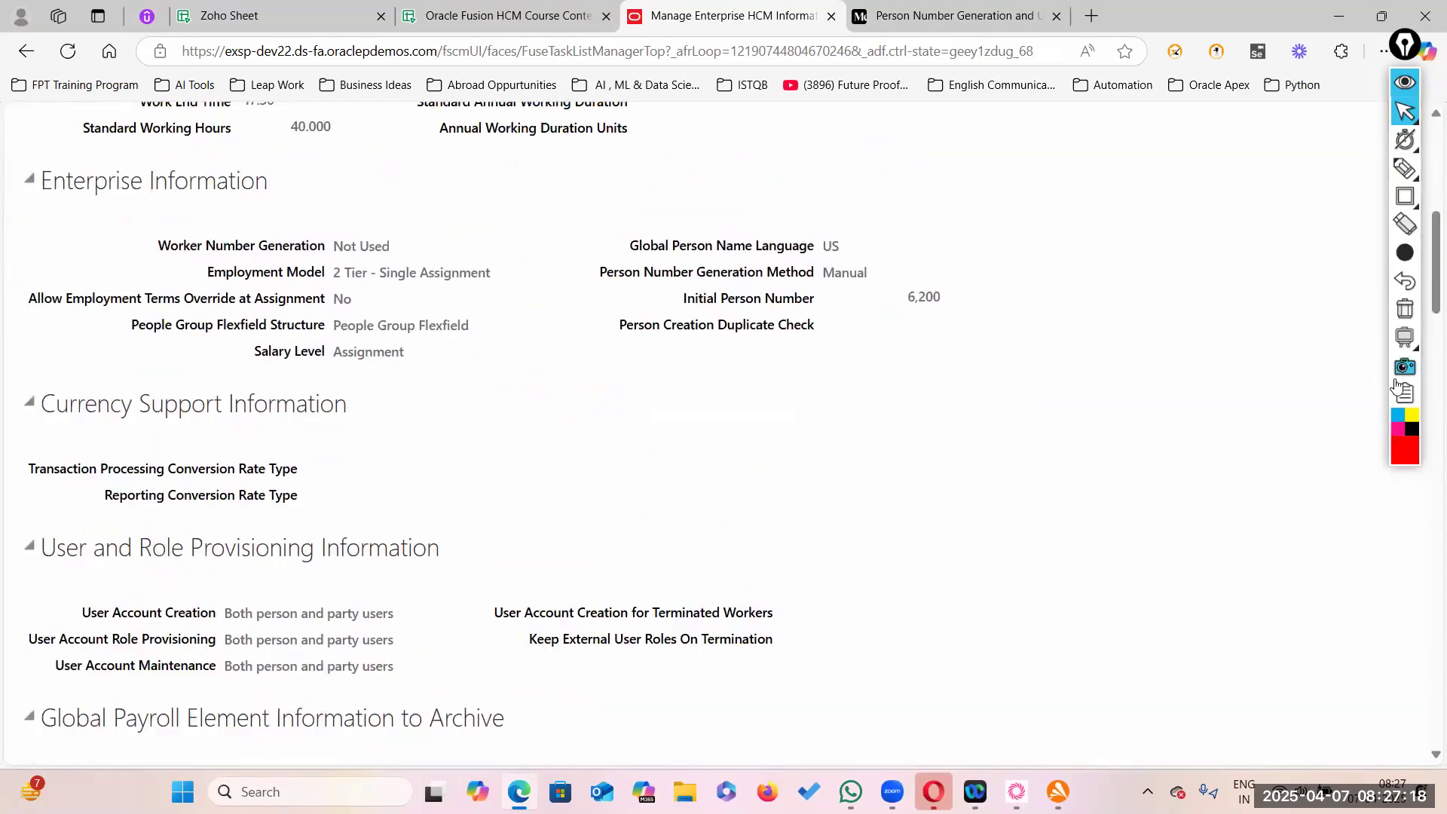
- Outline the Manual person number generation row in bright red, then erase the annotation
{"action": "left_click", "coordinate": [1405, 450]}
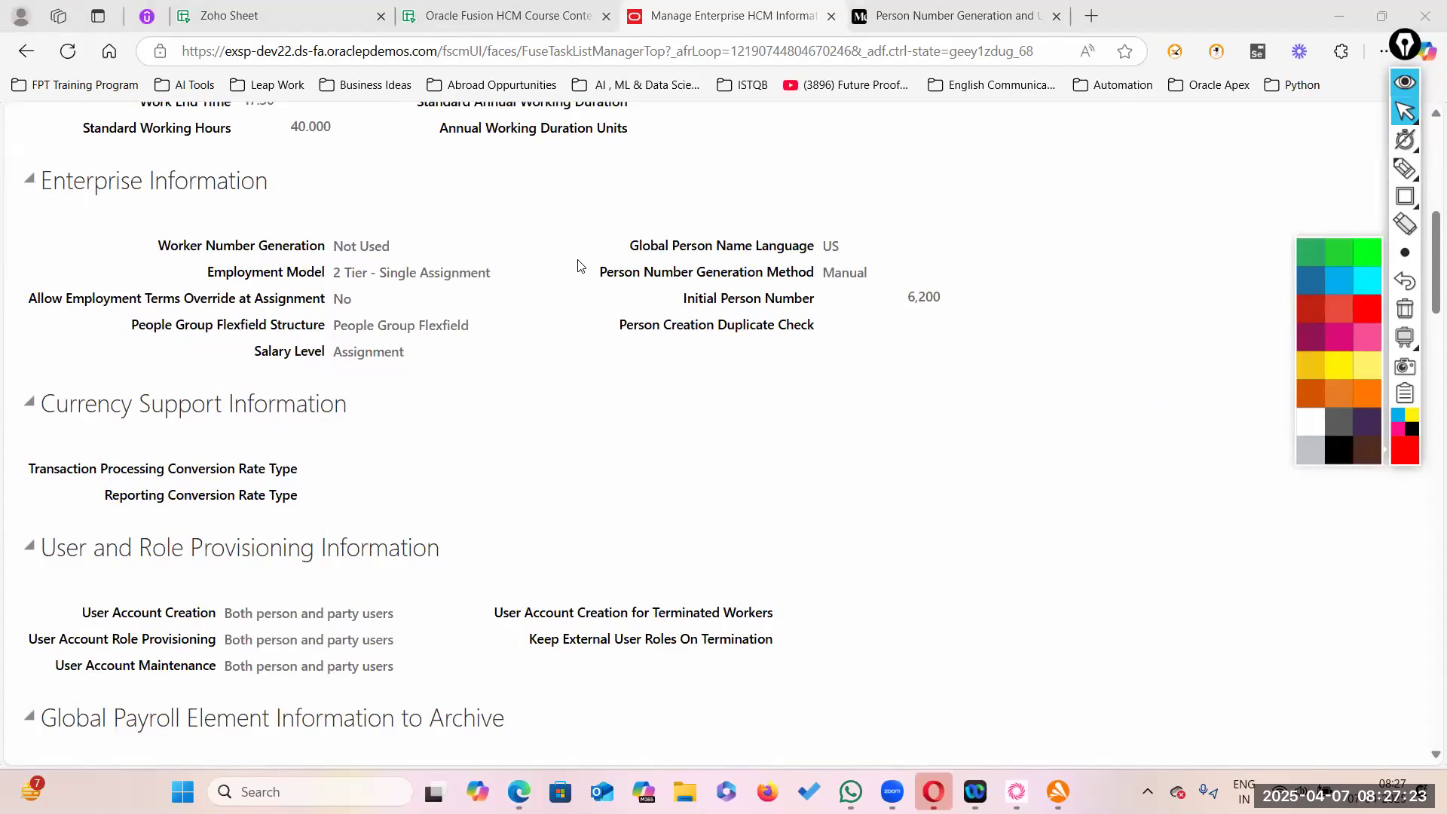
{"action": "left_click_drag", "start_coordinate": [580, 265], "coordinate": [631, 288]}
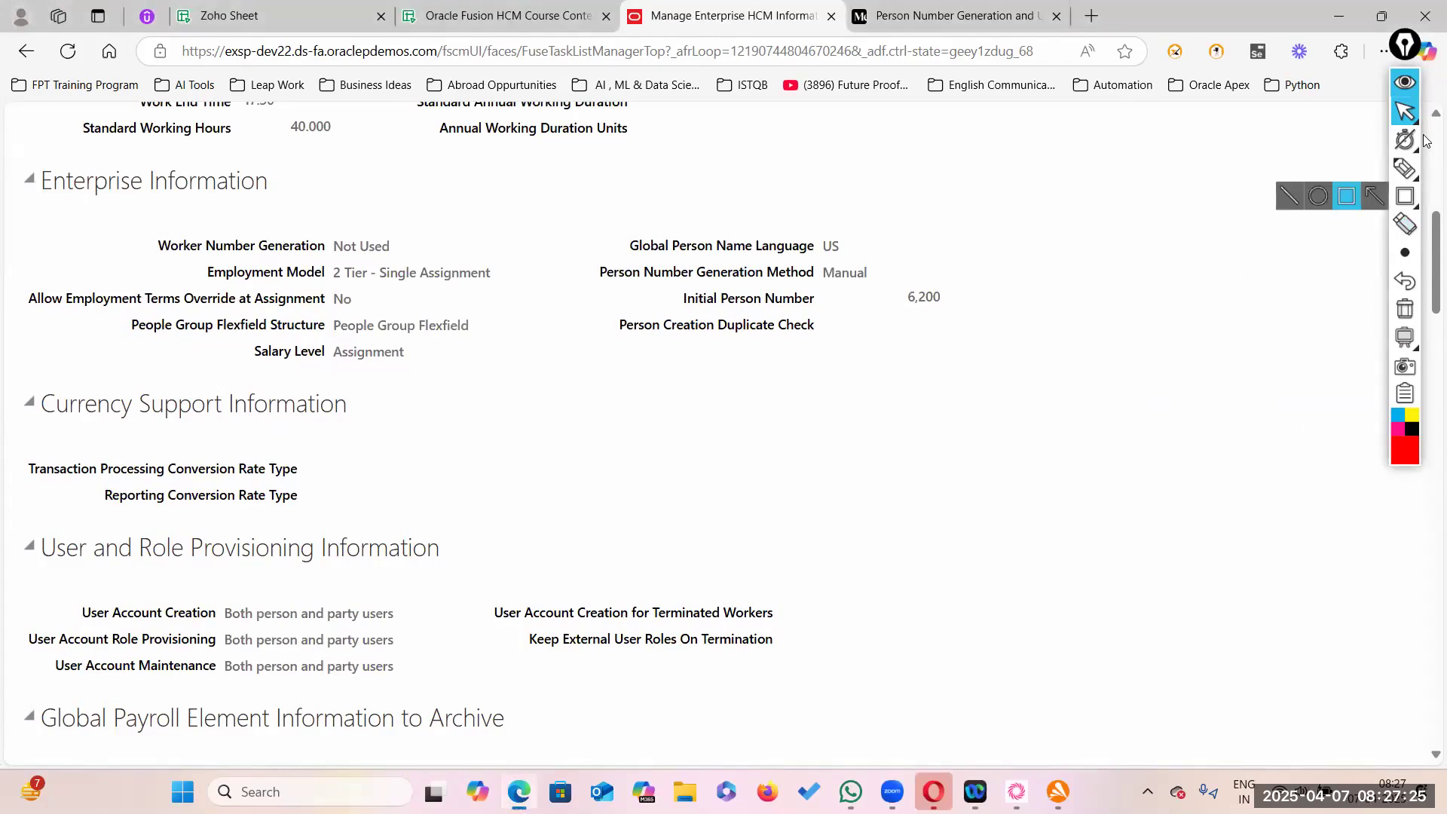
{"action": "mouse_move", "coordinate": [1405, 196]}
{"action": "left_click", "coordinate": [1349, 197]}
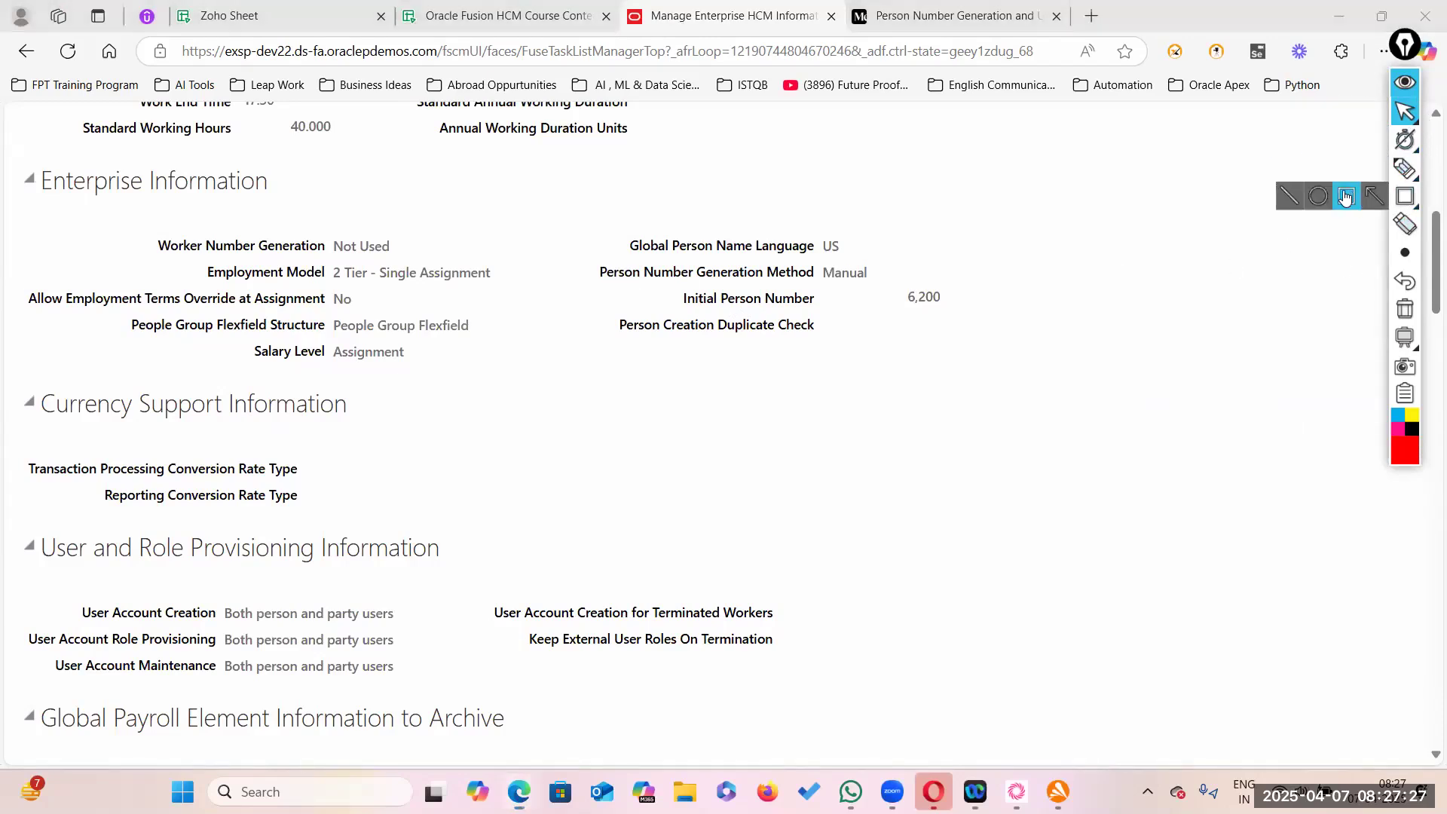
{"action": "left_click", "coordinate": [1405, 452]}
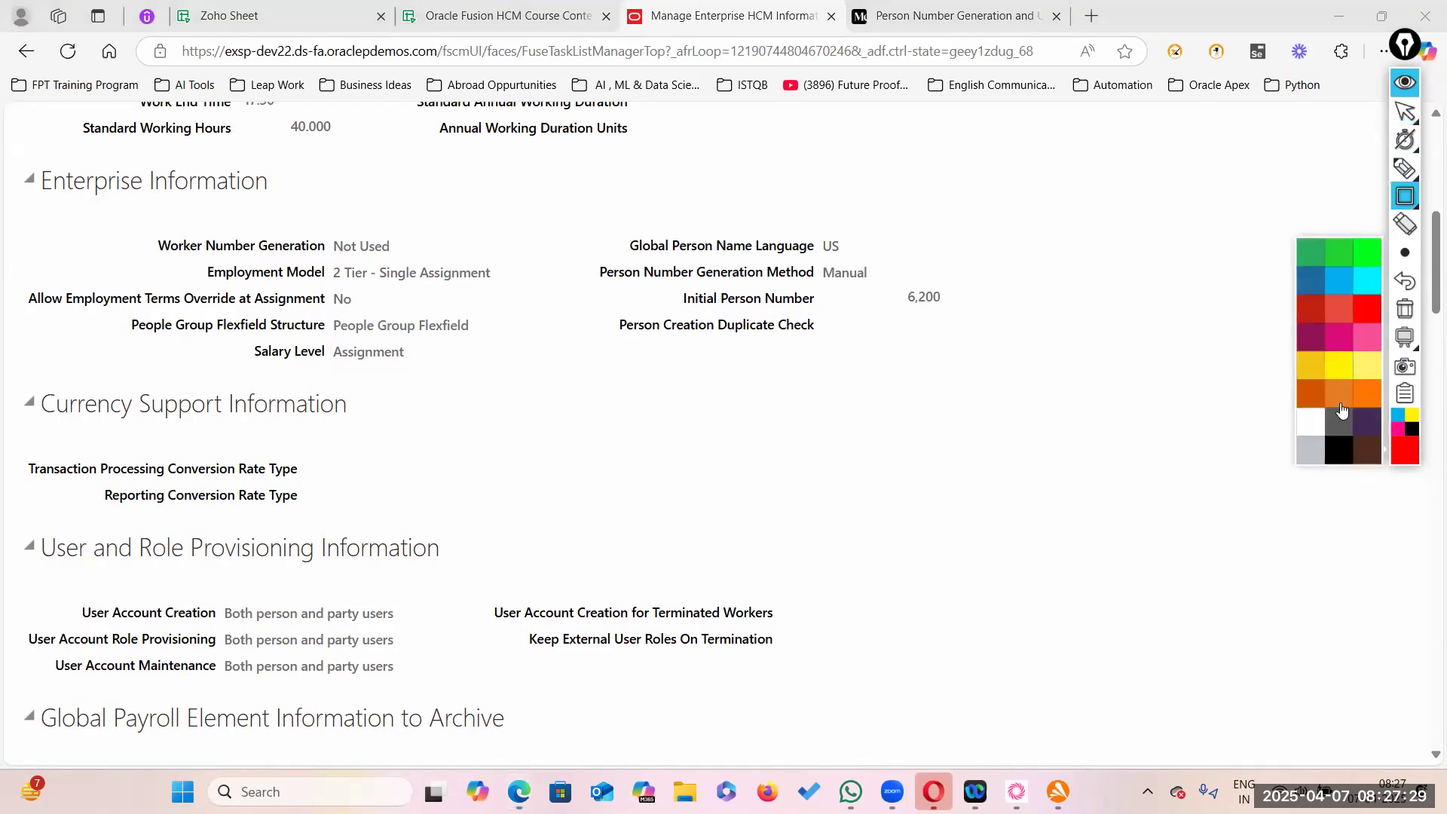
{"action": "left_click", "coordinate": [1364, 315]}
{"action": "left_click_drag", "start_coordinate": [589, 276], "coordinate": [920, 293]}
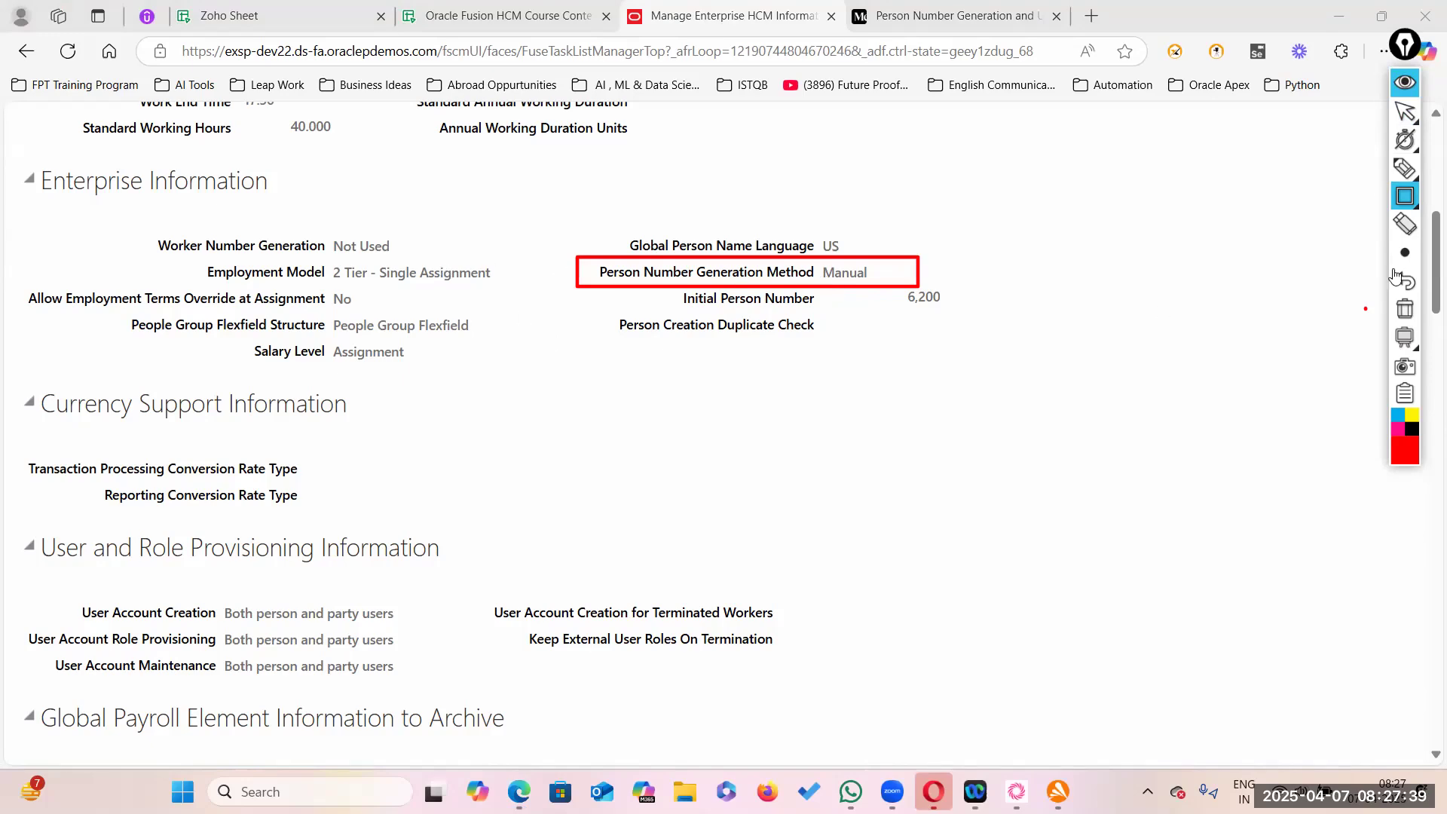
{"action": "left_click", "coordinate": [1405, 111]}
{"action": "scroll", "coordinate": [1409, 188], "scroll_direction": "up", "scroll_amount": 8}
{"action": "left_click", "coordinate": [1405, 309]}
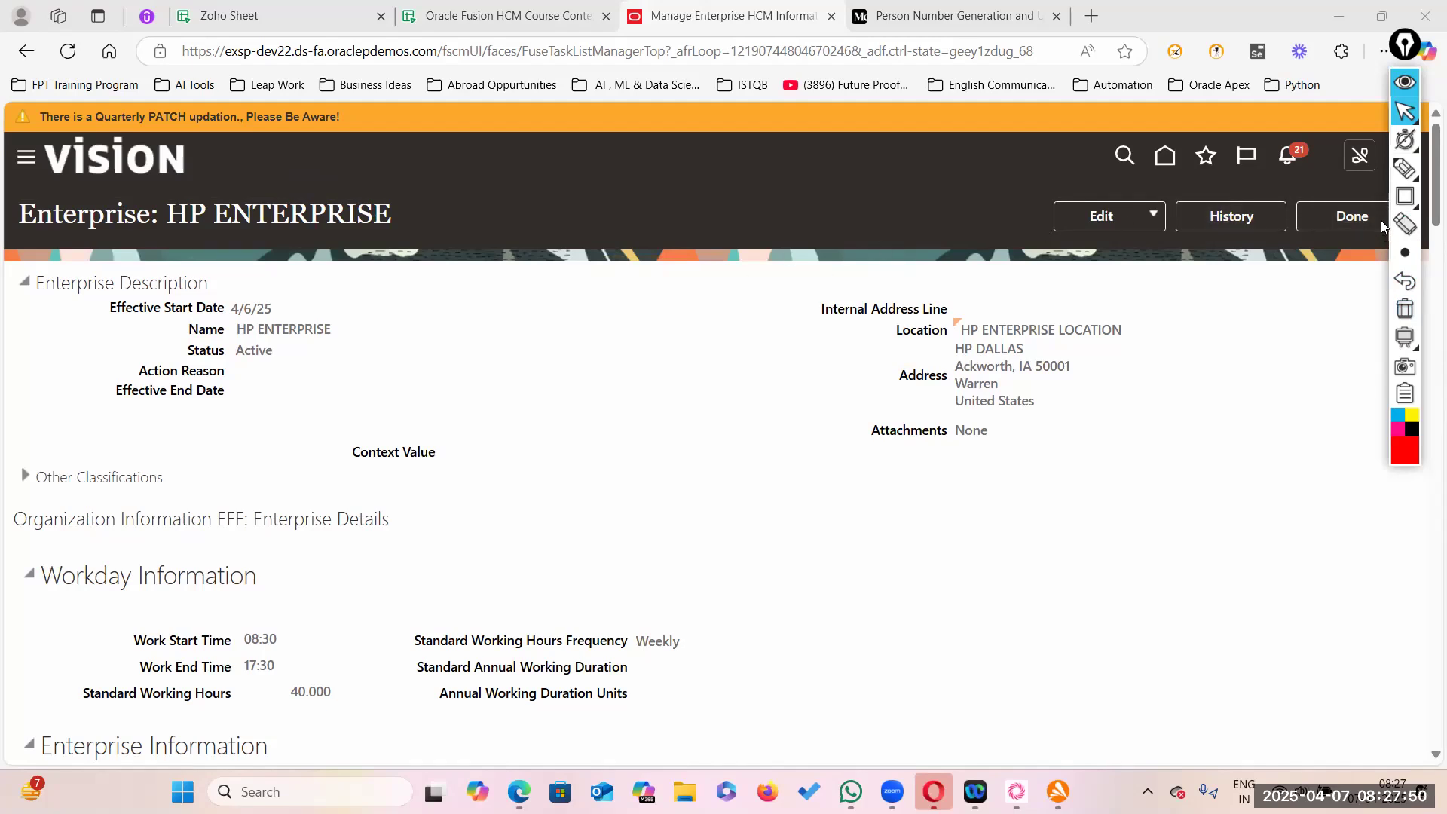
- Open Person Management from the navigator and search for the employee by name
{"action": "left_click", "coordinate": [1352, 217]}
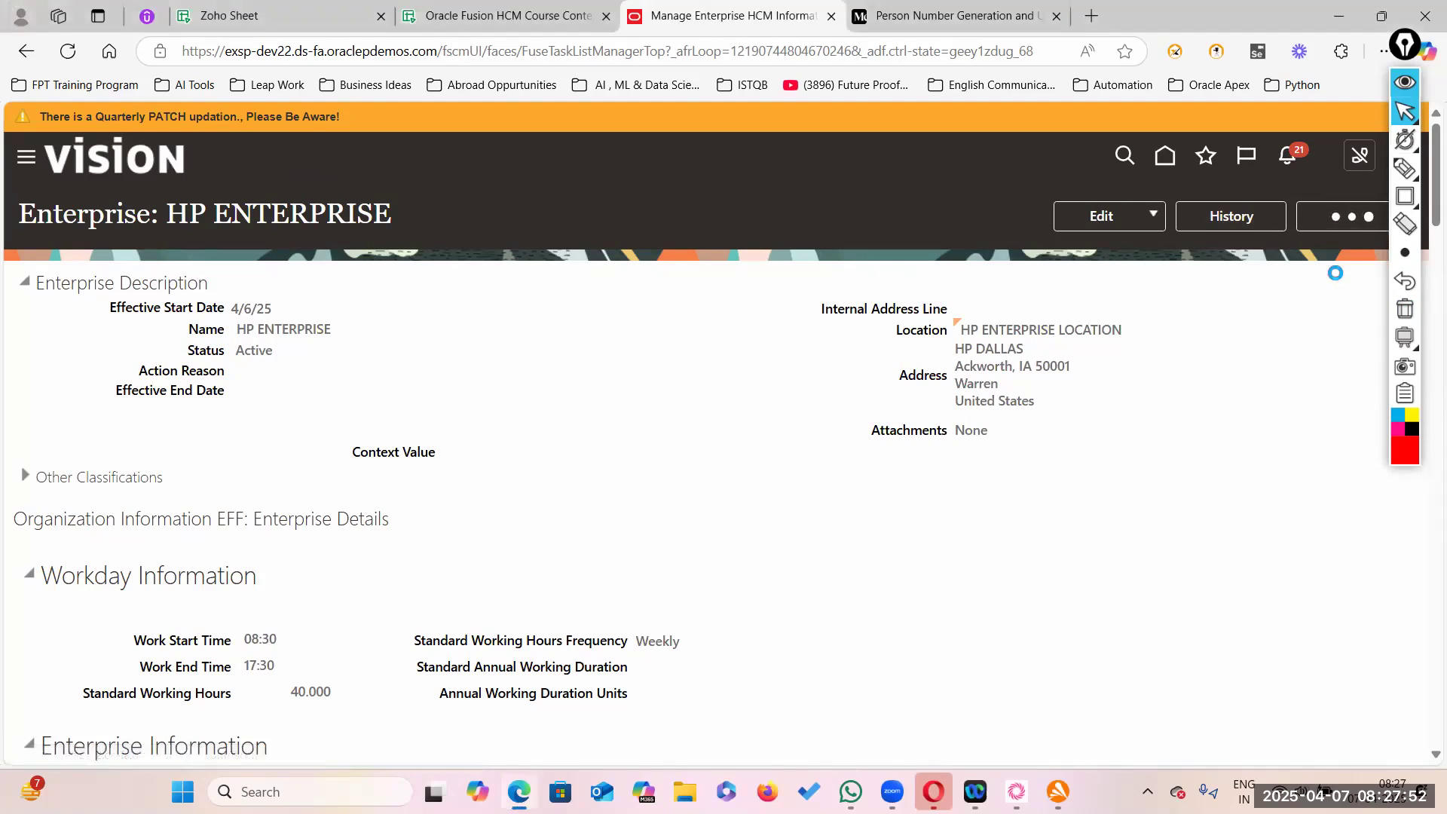
{"action": "left_click", "coordinate": [25, 159]}
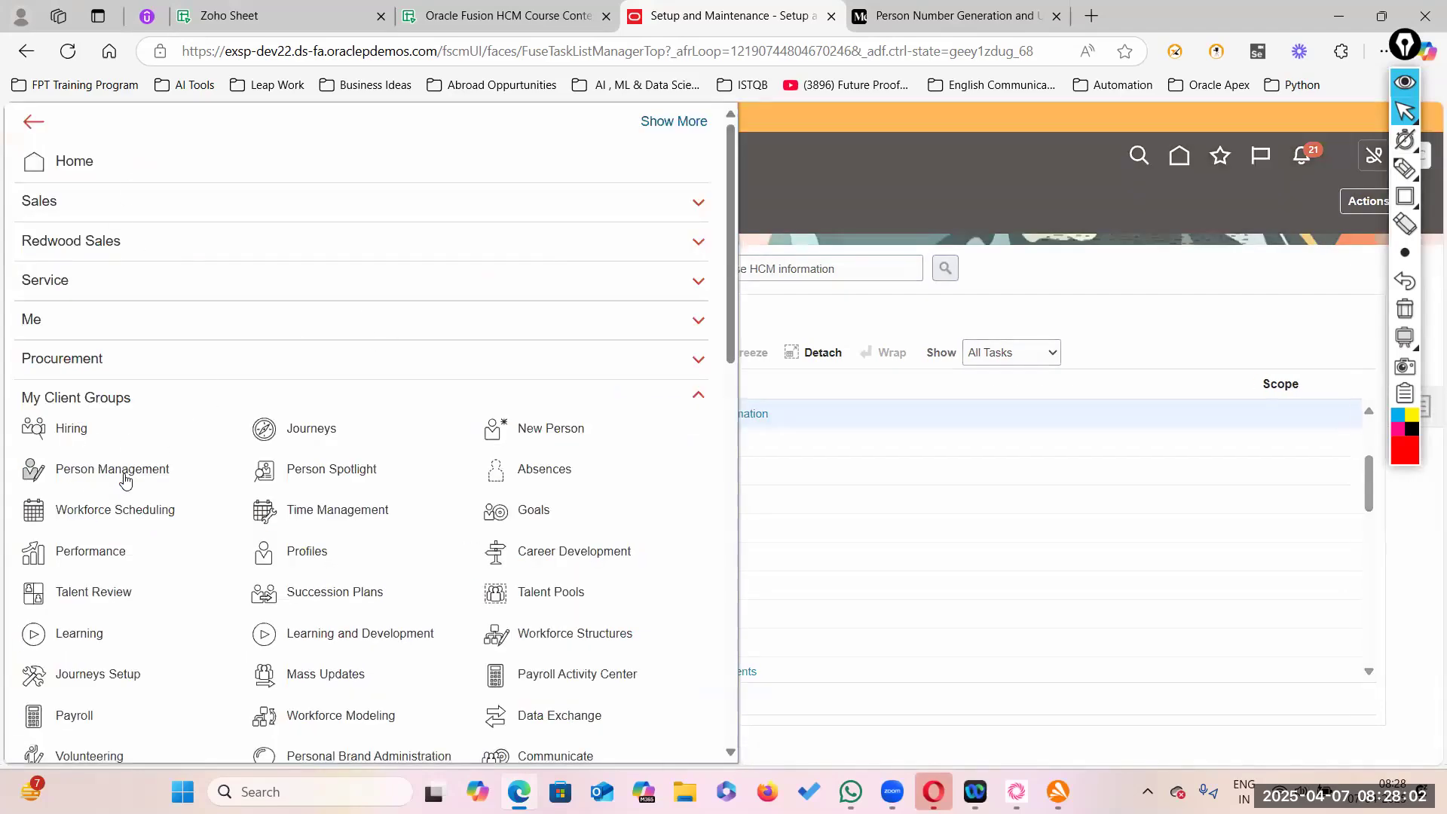
{"action": "left_click", "coordinate": [136, 473]}
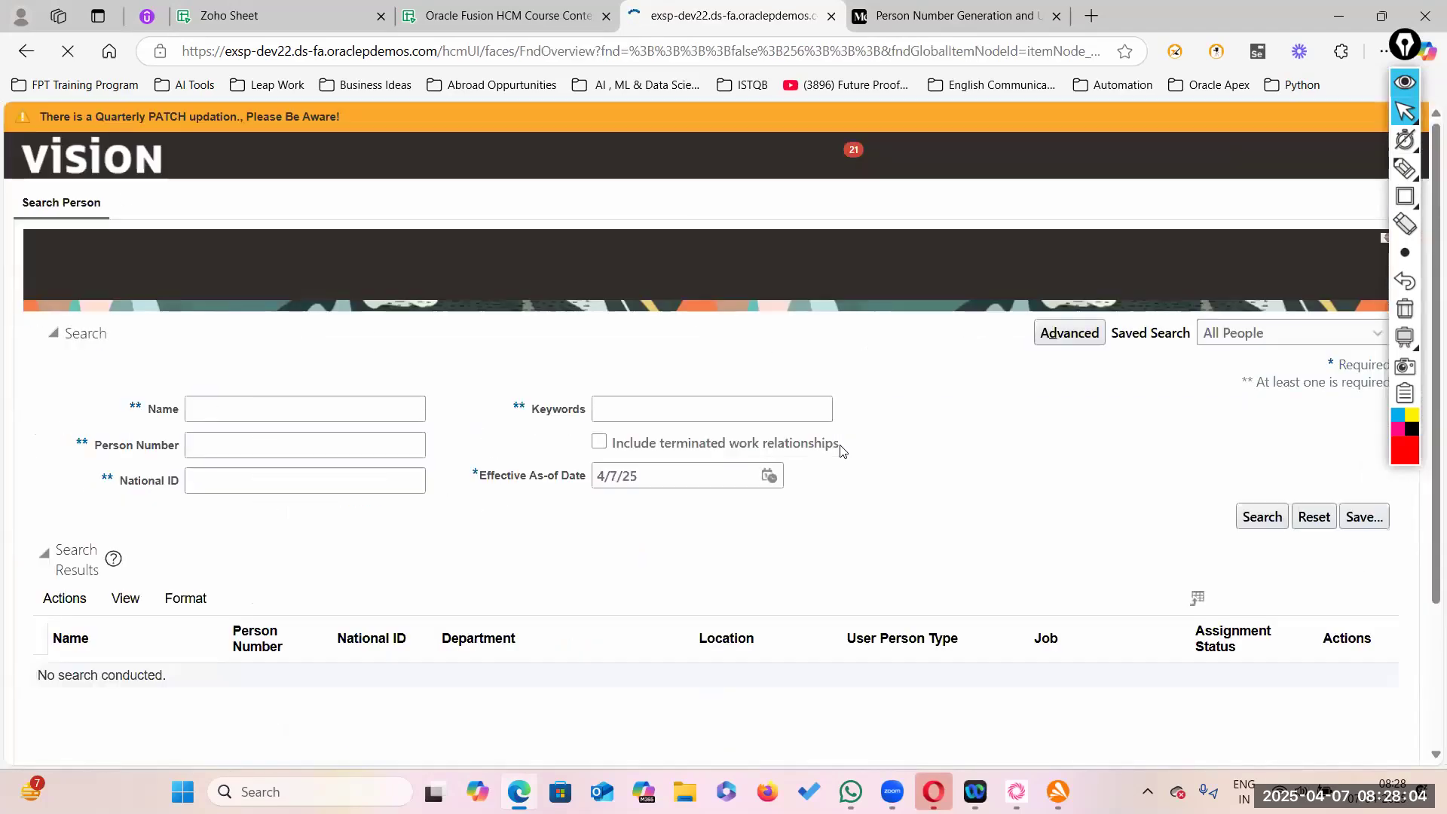
{"action": "left_click", "coordinate": [233, 406]}
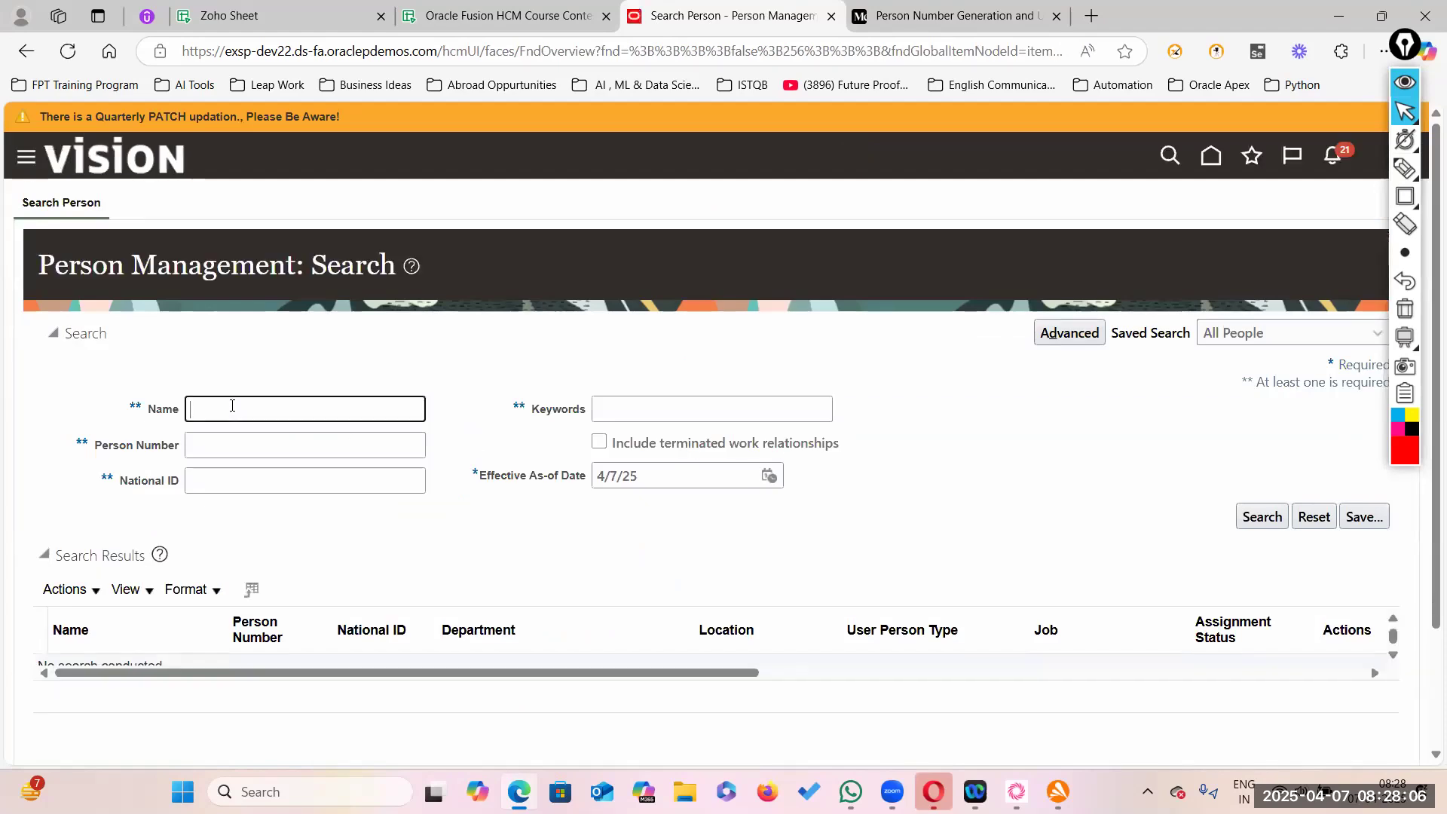
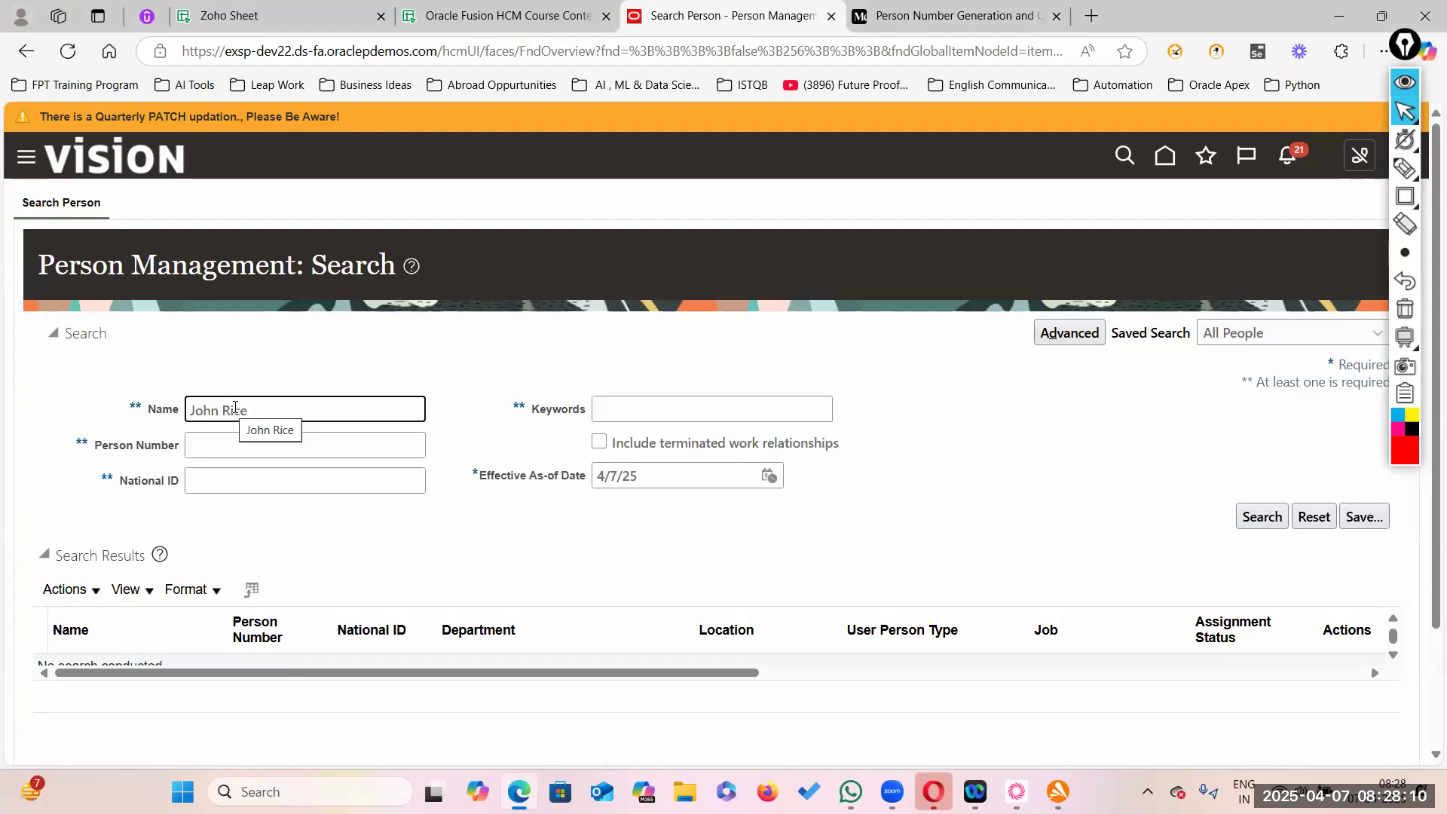
{"action": "key", "text": "Return"}
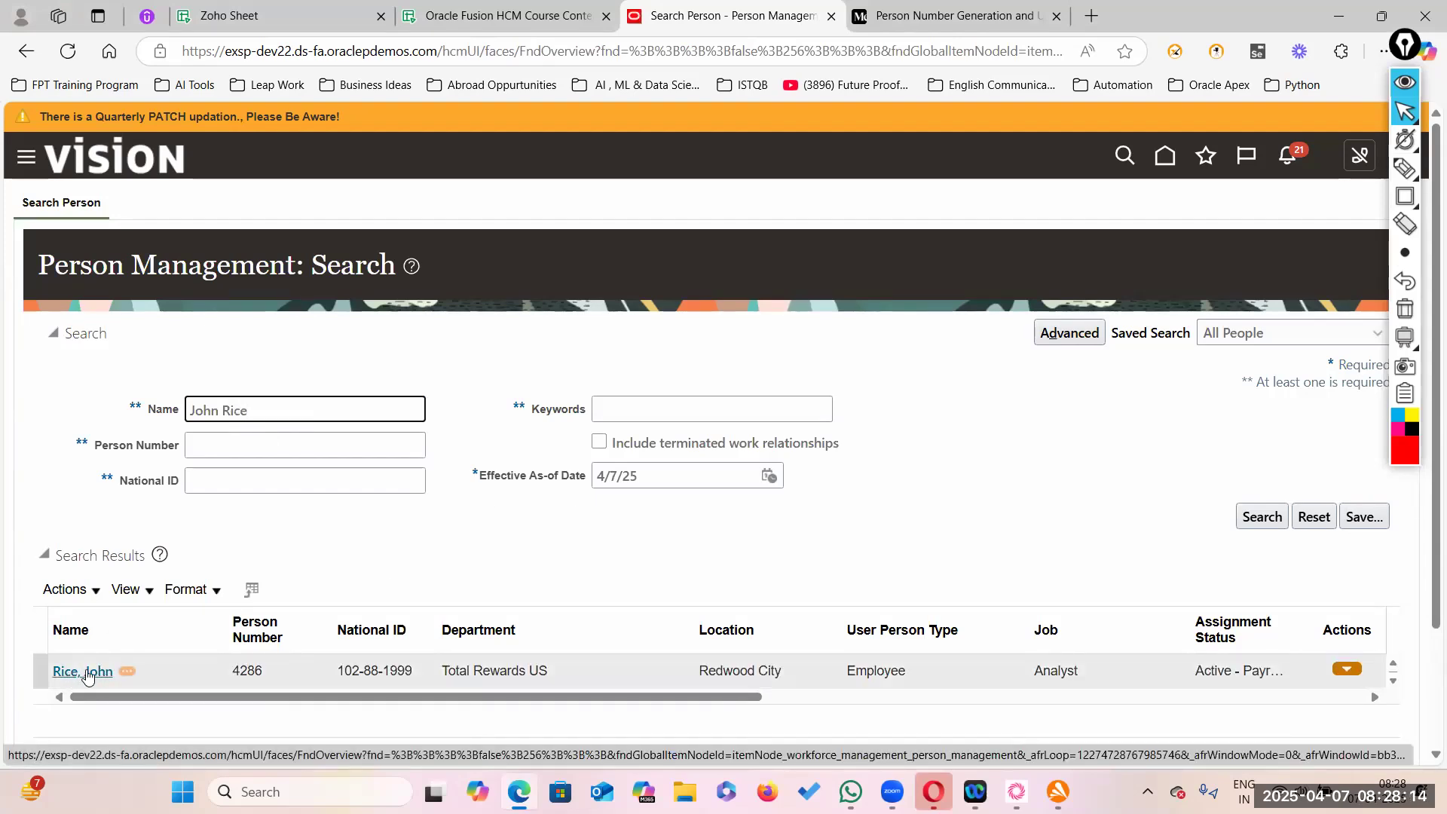
- Open the employee's record from the results and go to their Person page via the Tasks panel
{"action": "left_click", "coordinate": [84, 672]}
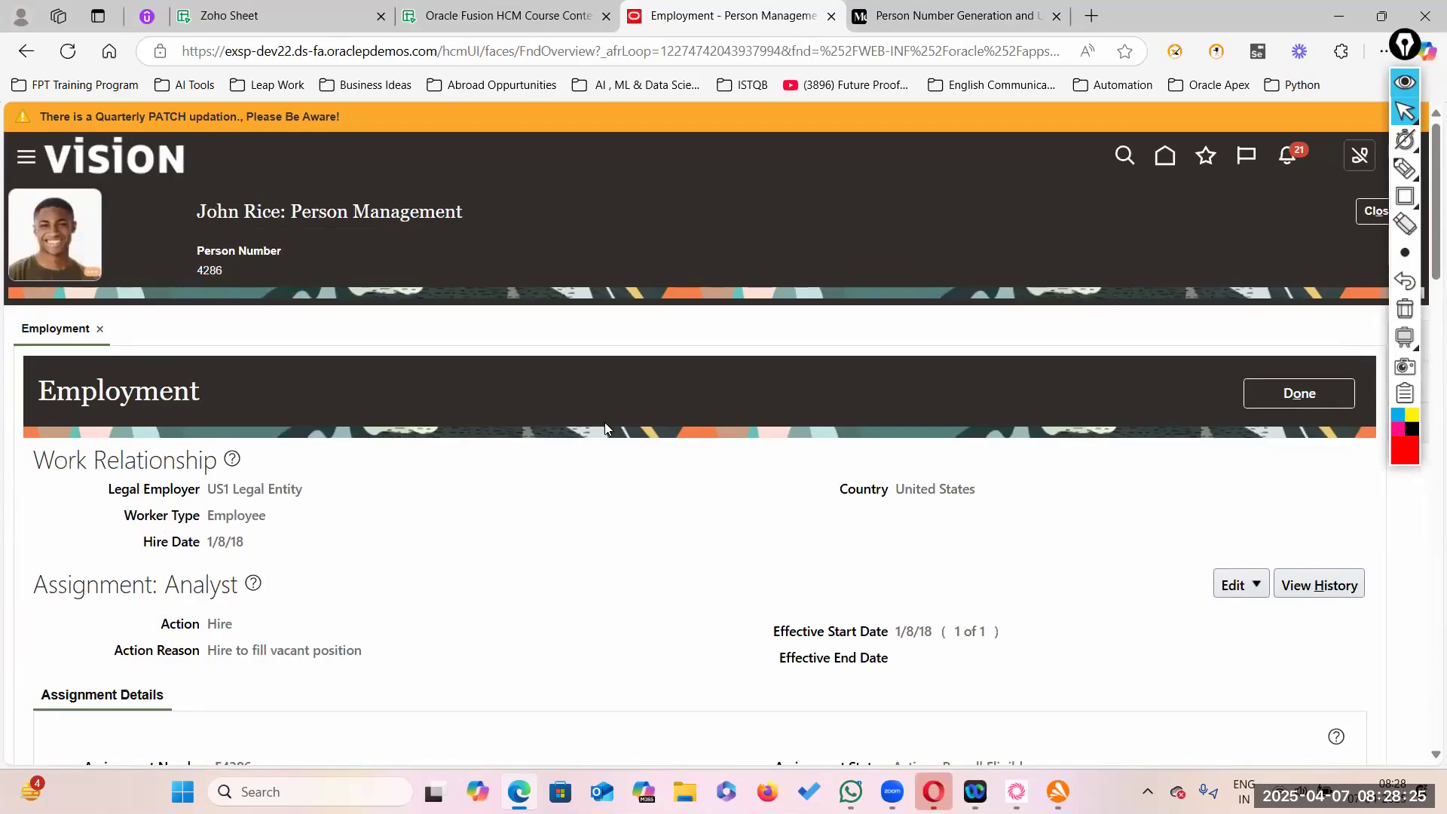
{"action": "scroll", "coordinate": [604, 426], "scroll_direction": "down", "scroll_amount": 3}
{"action": "scroll", "coordinate": [339, 358], "scroll_direction": "up", "scroll_amount": 3}
{"action": "left_click", "coordinate": [1405, 83]}
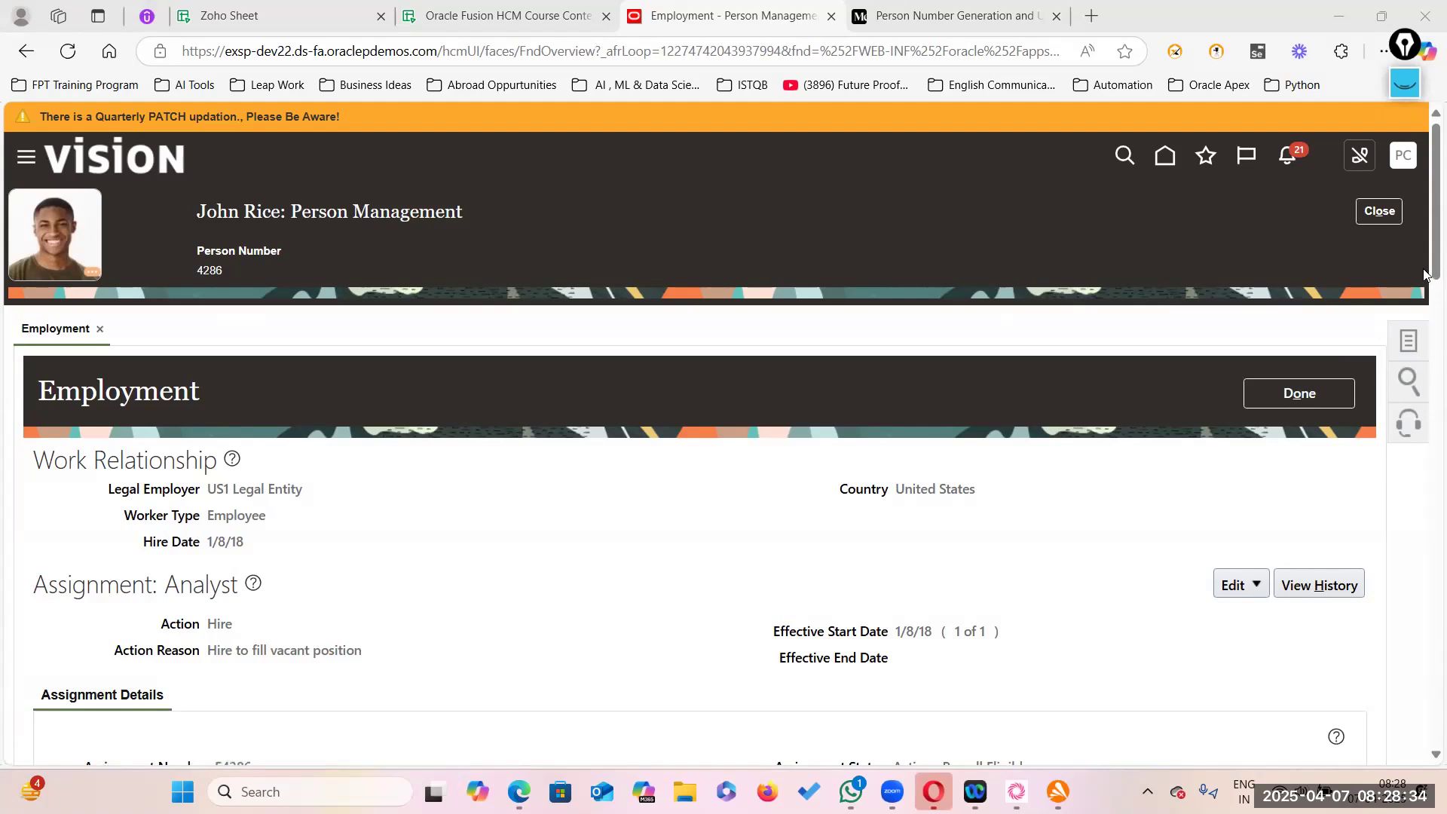
{"action": "left_click", "coordinate": [1412, 343]}
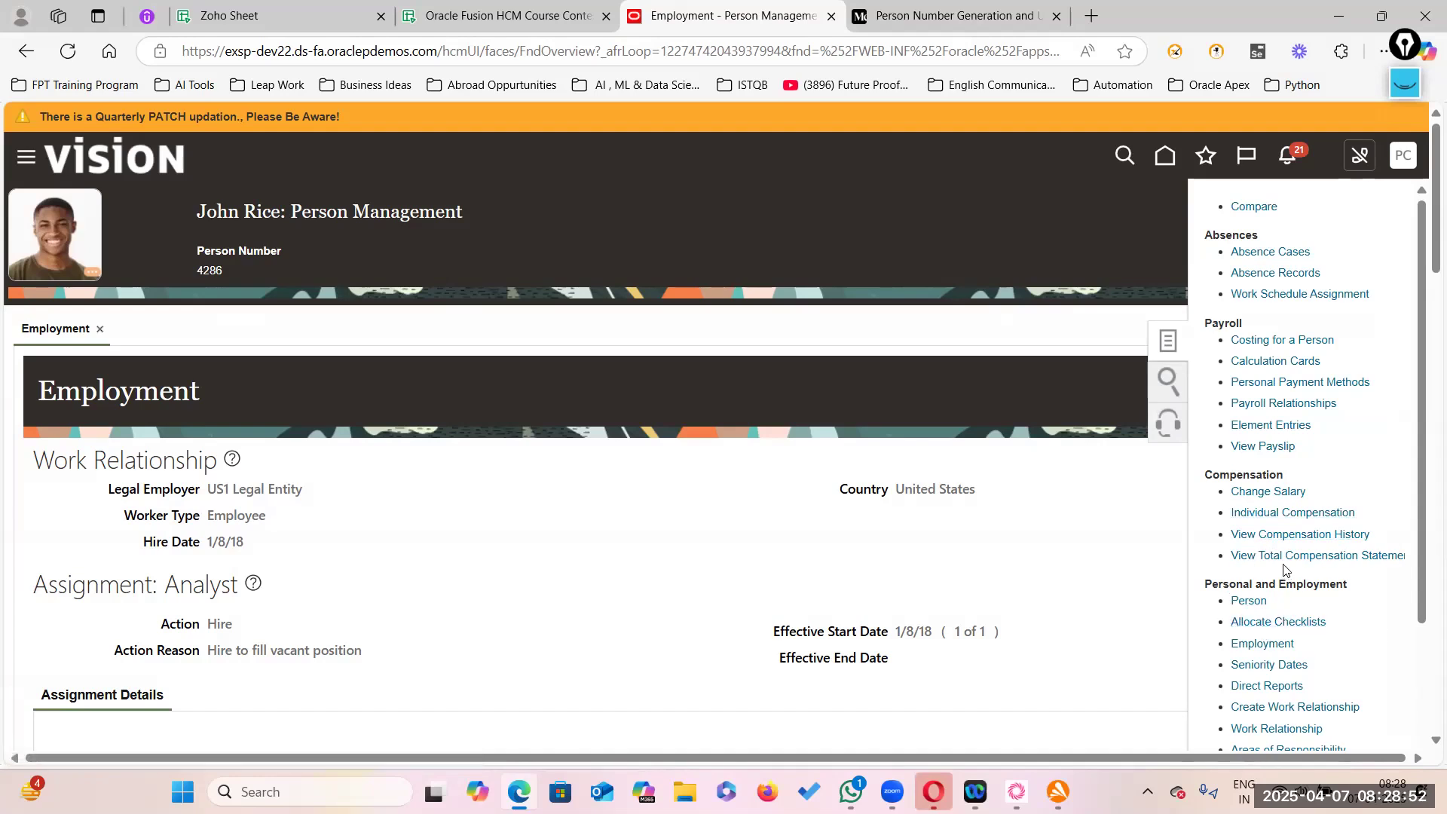
{"action": "scroll", "coordinate": [1273, 678], "scroll_direction": "down", "scroll_amount": 3}
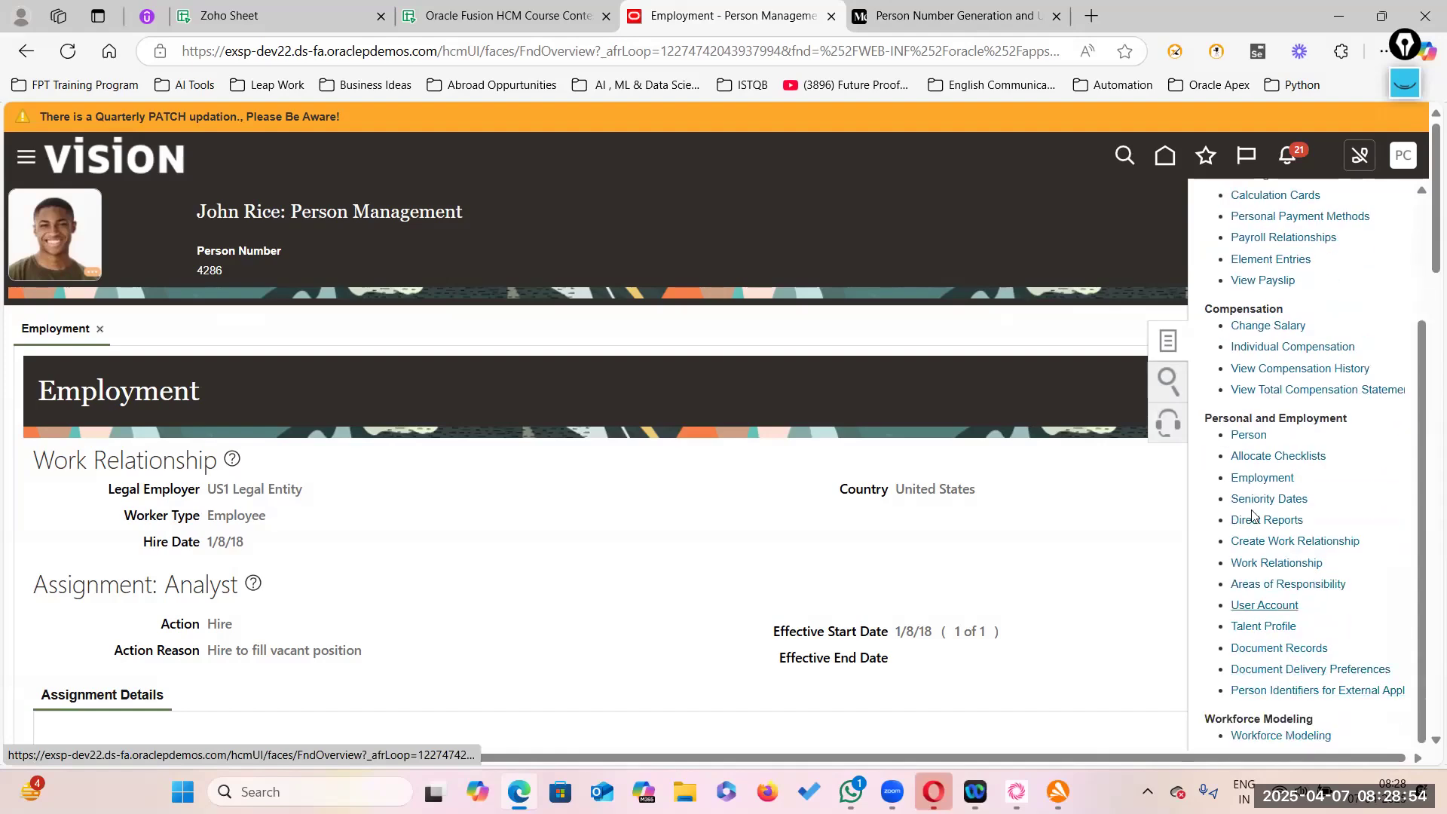
{"action": "scroll", "coordinate": [1249, 537], "scroll_direction": "down", "scroll_amount": 3}
{"action": "scroll", "coordinate": [1248, 537], "scroll_direction": "up", "scroll_amount": 3}
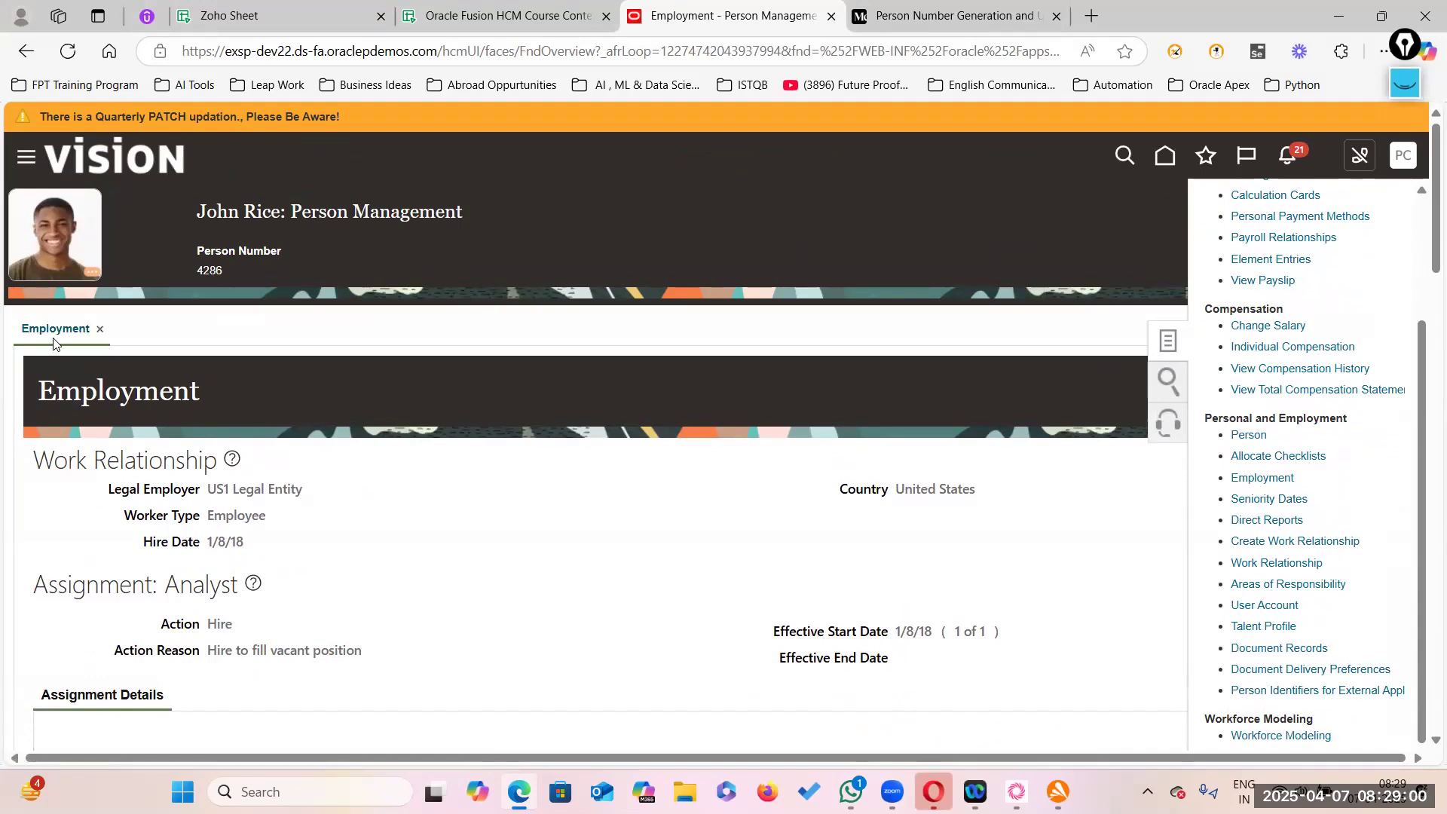
{"action": "left_click", "coordinate": [1253, 437]}
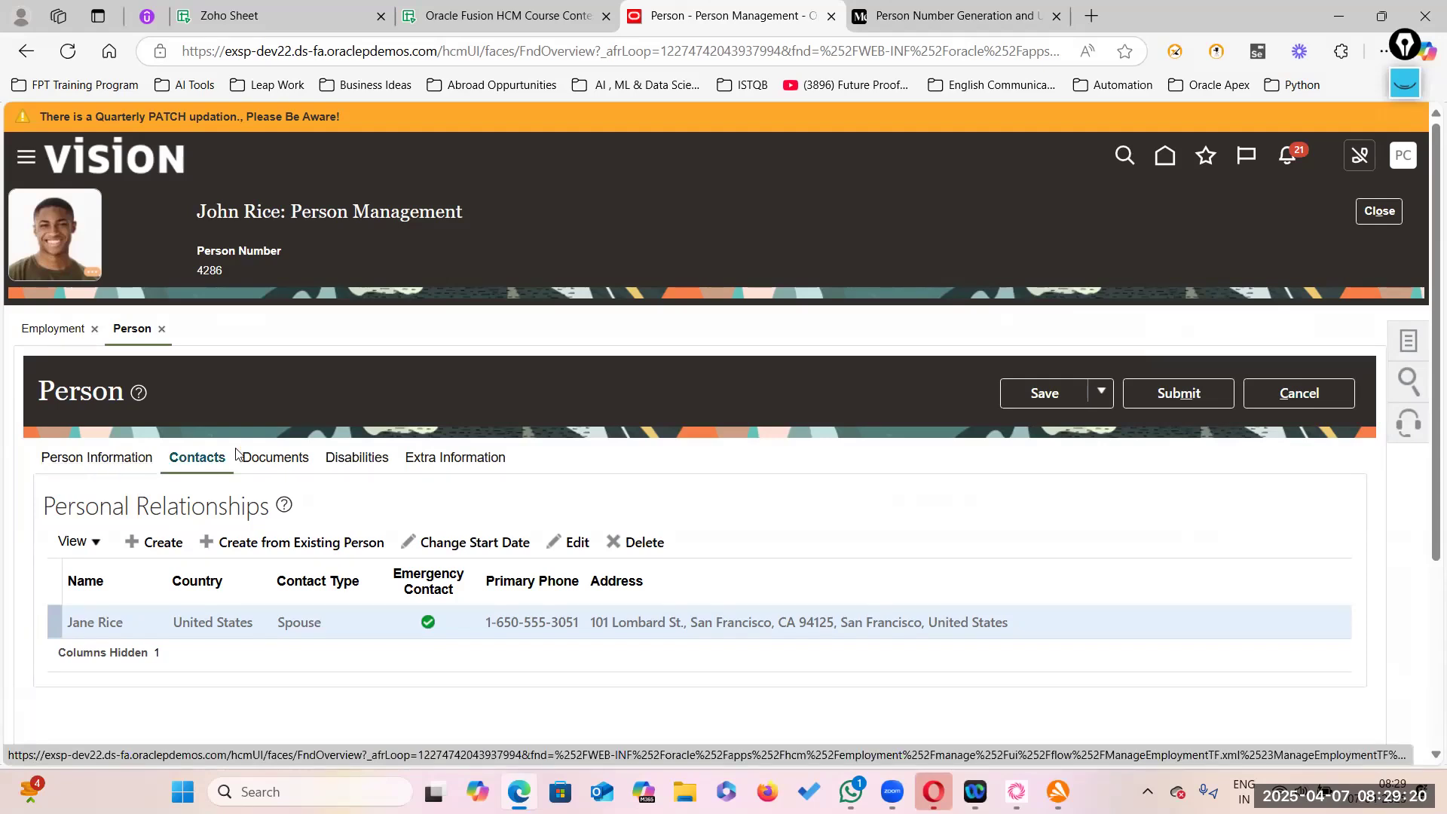
- Mark the Person Information link with an annotation rectangle and open the employee's Person Information
{"action": "left_click", "coordinate": [1405, 83]}
{"action": "left_click", "coordinate": [1405, 198]}
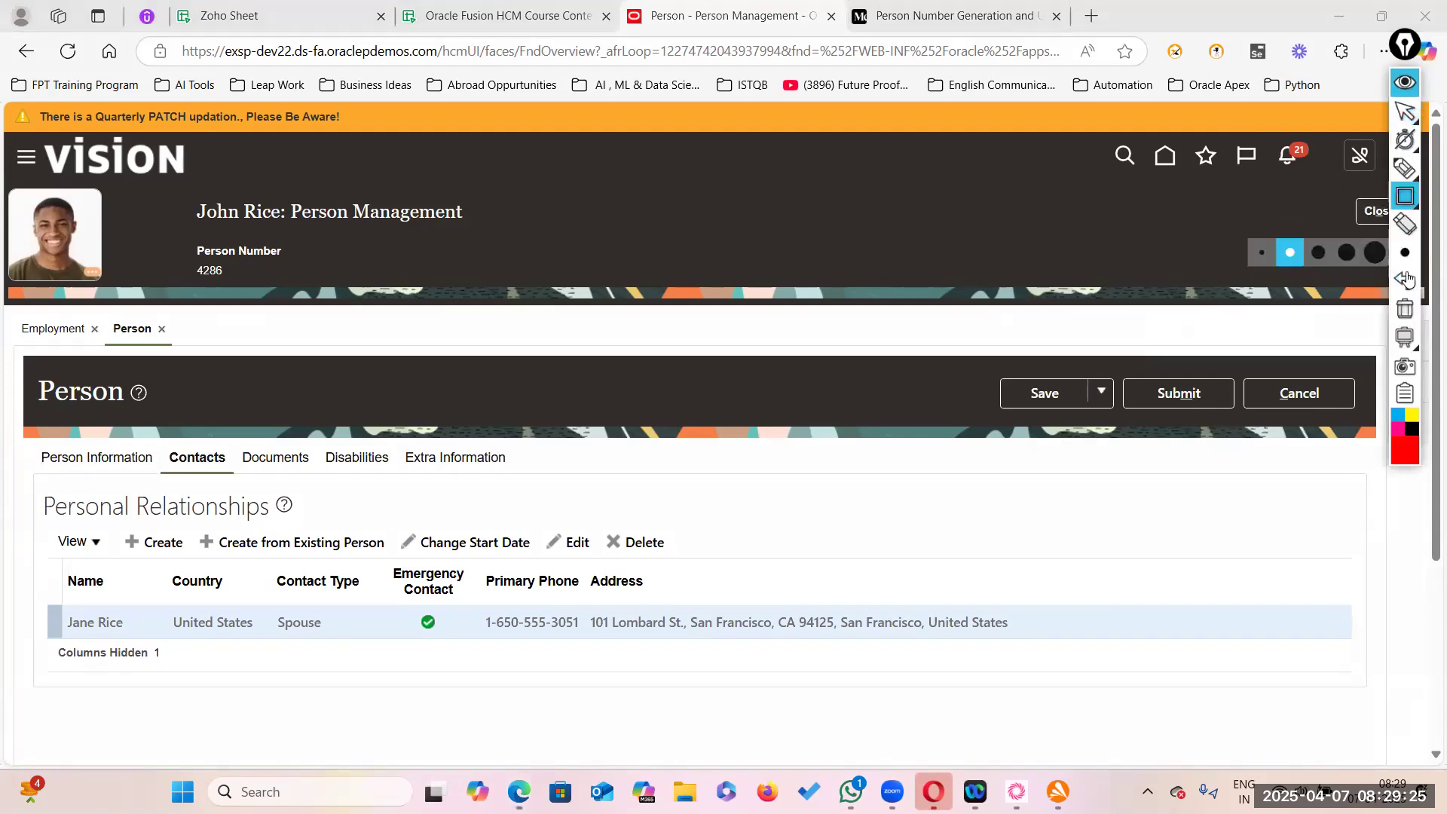
{"action": "left_click", "coordinate": [1407, 453]}
{"action": "left_click_drag", "start_coordinate": [31, 441], "coordinate": [160, 476]}
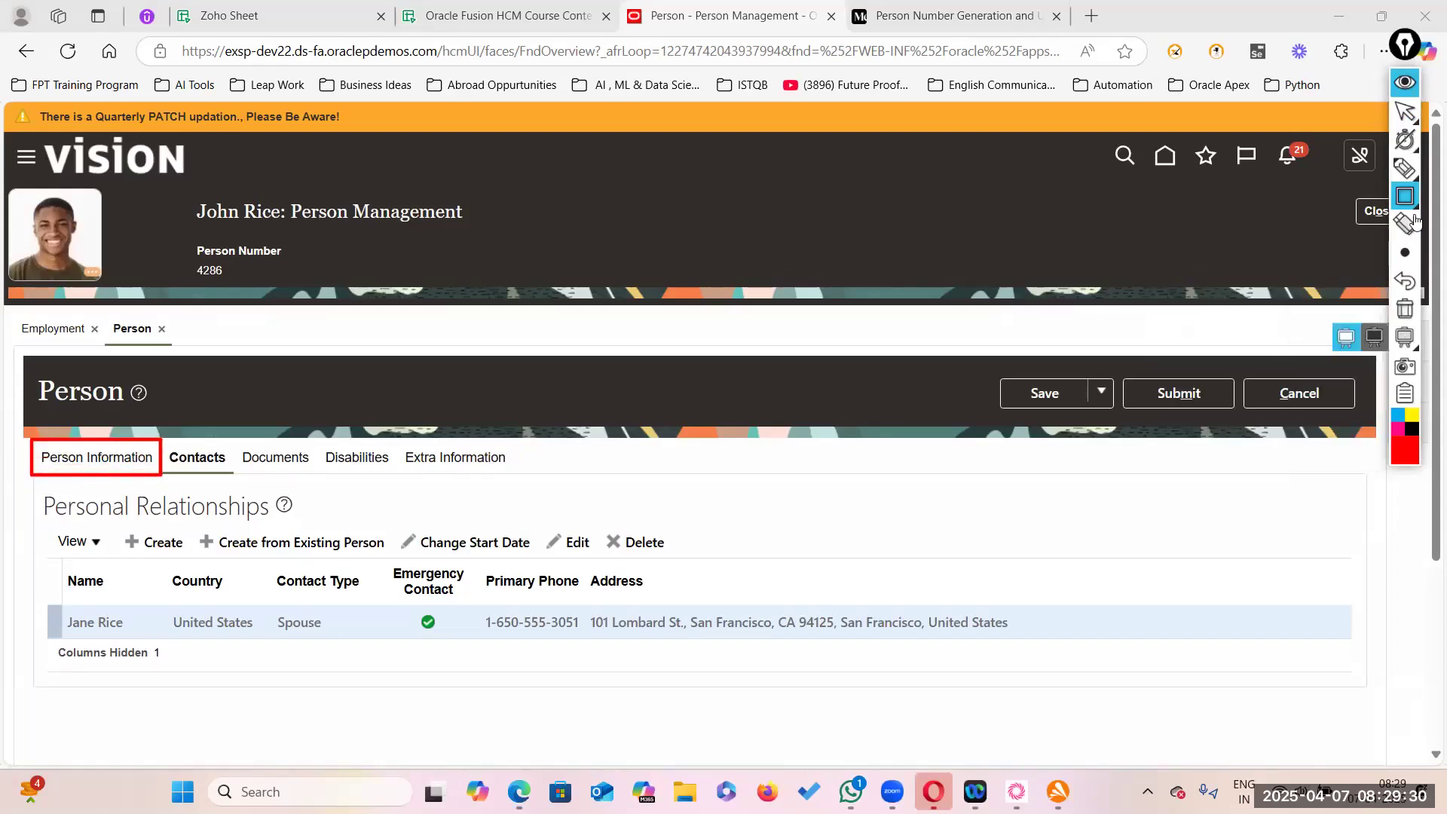
{"action": "left_click", "coordinate": [1404, 113]}
{"action": "left_click", "coordinate": [101, 458]}
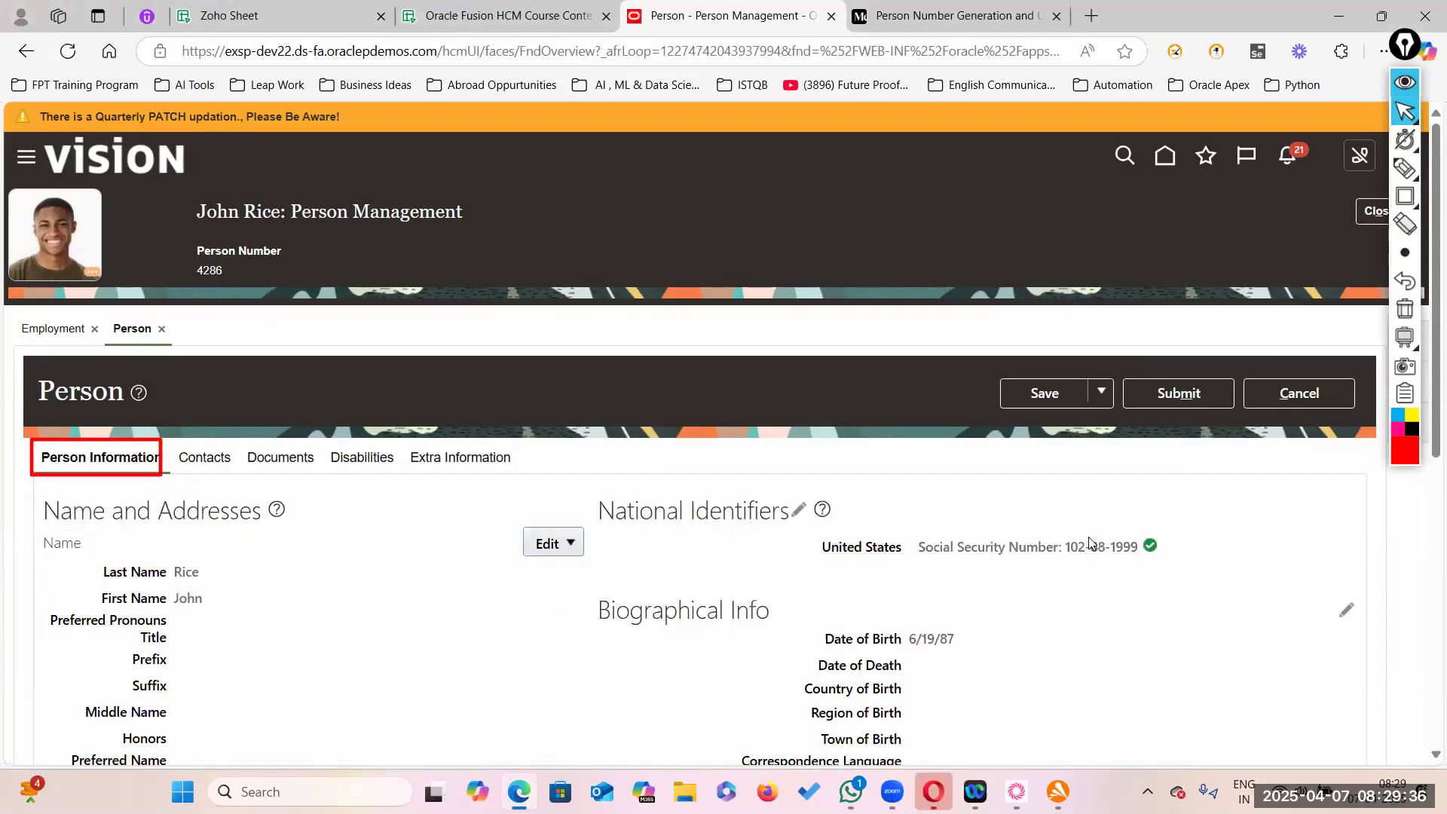
- Scroll to the Person Number section and outline it with an annotation rectangle
{"action": "scroll", "coordinate": [1336, 530], "scroll_direction": "down", "scroll_amount": 1}
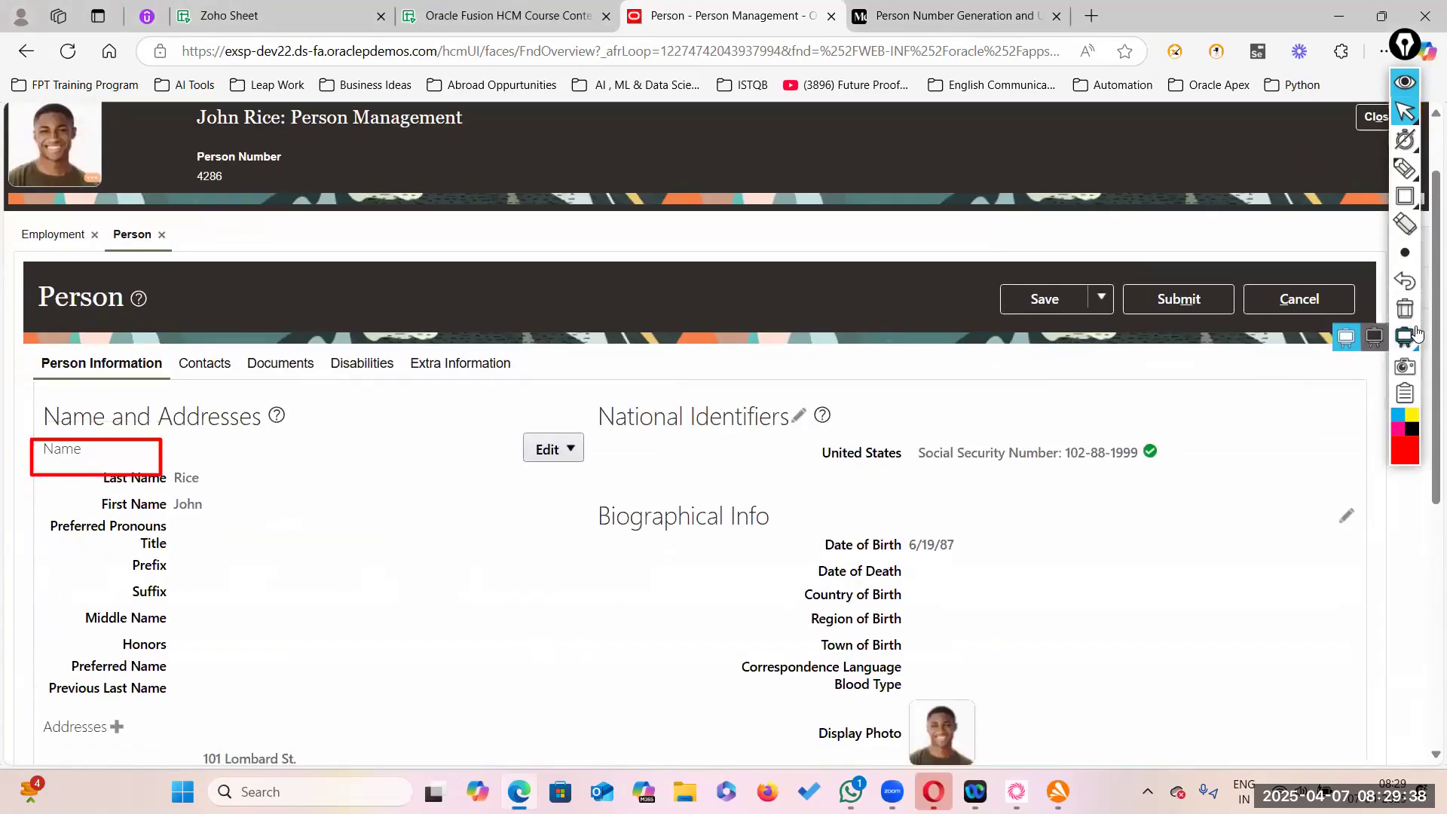
{"action": "left_click", "coordinate": [1405, 309]}
{"action": "scroll", "coordinate": [1094, 554], "scroll_direction": "down", "scroll_amount": 2}
{"action": "scroll", "coordinate": [1094, 558], "scroll_direction": "down", "scroll_amount": 3}
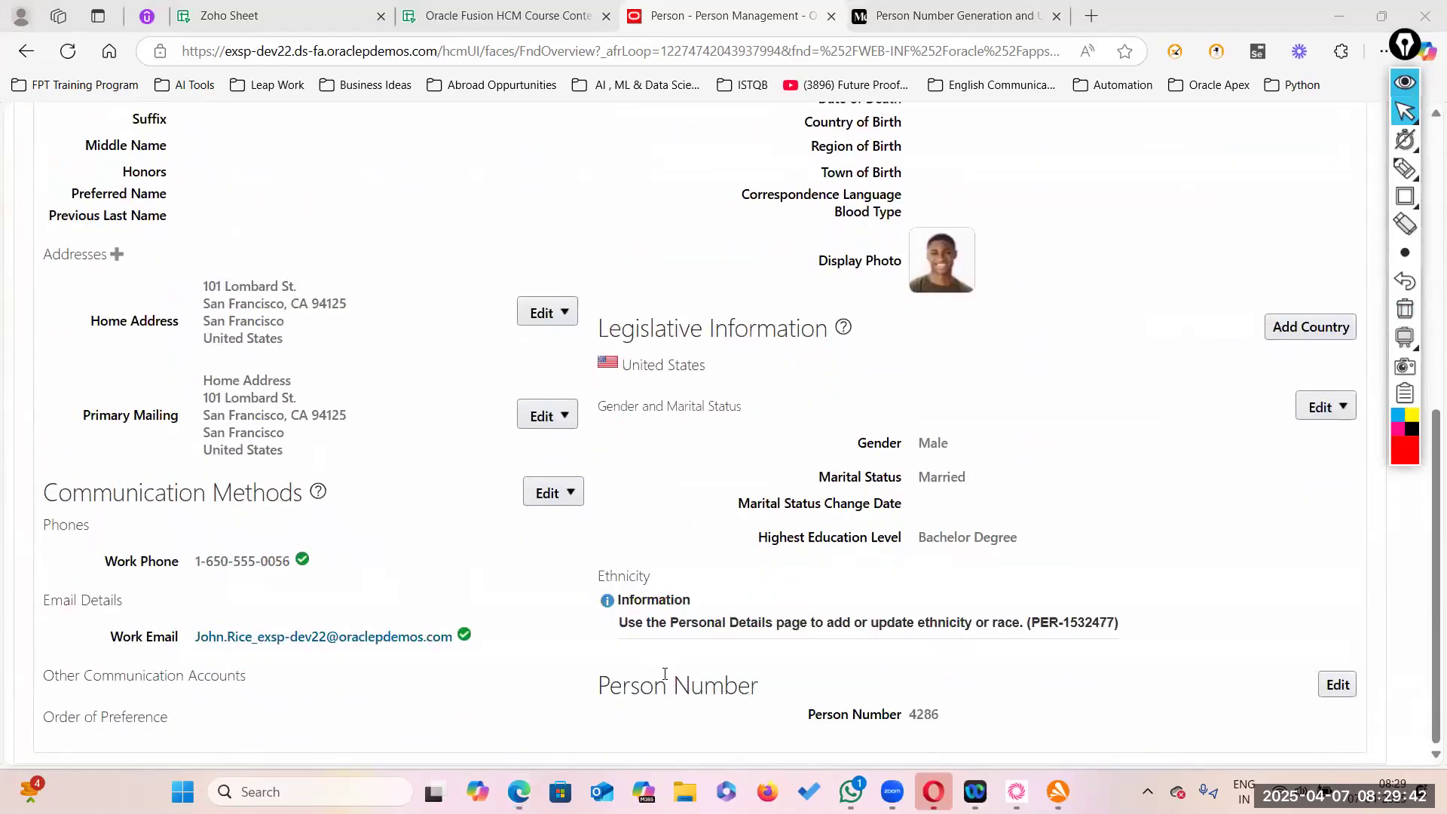
{"action": "left_click", "coordinate": [1406, 197]}
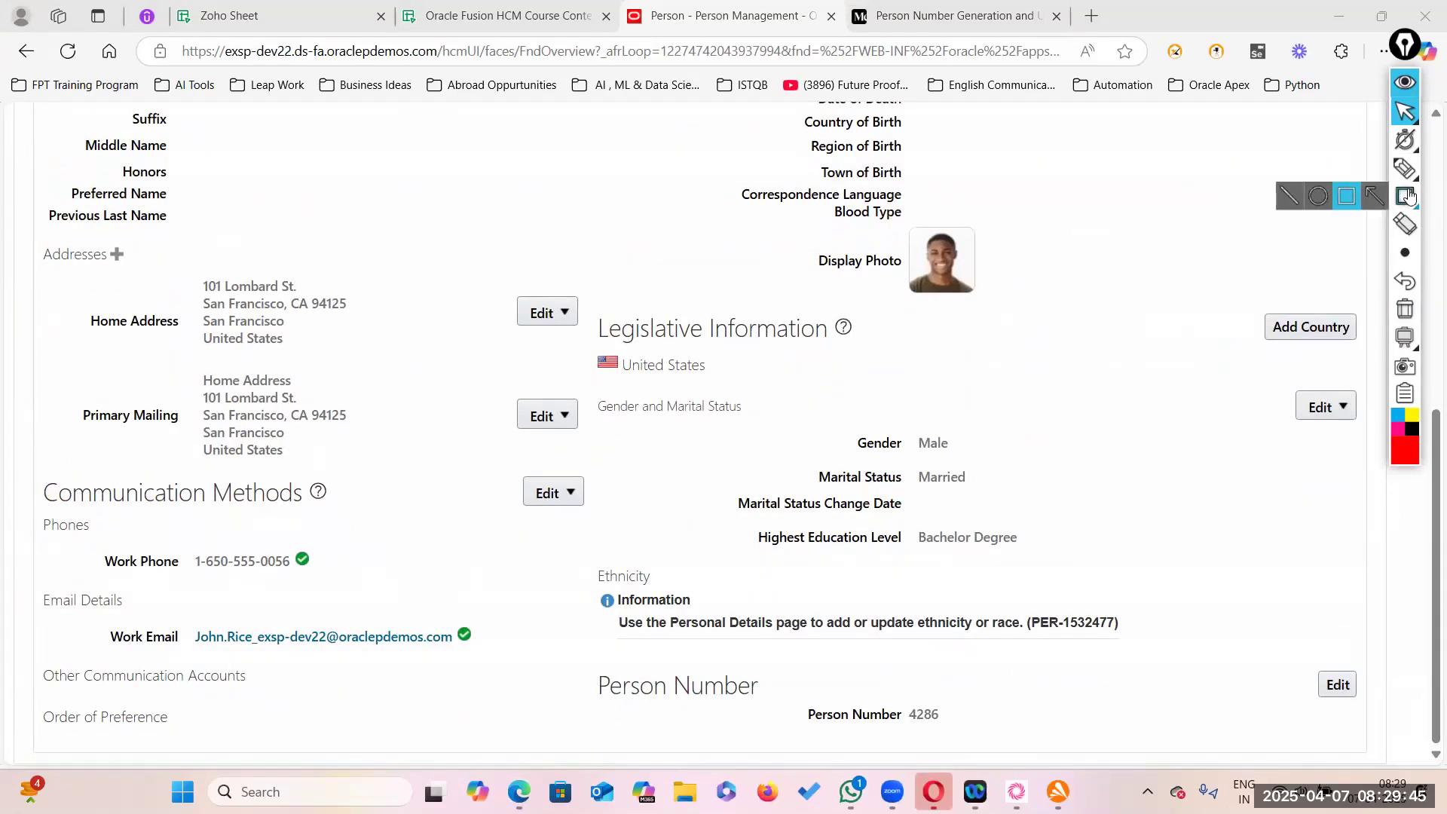
{"action": "mouse_move", "coordinate": [1407, 253]}
{"action": "left_click", "coordinate": [1320, 255]}
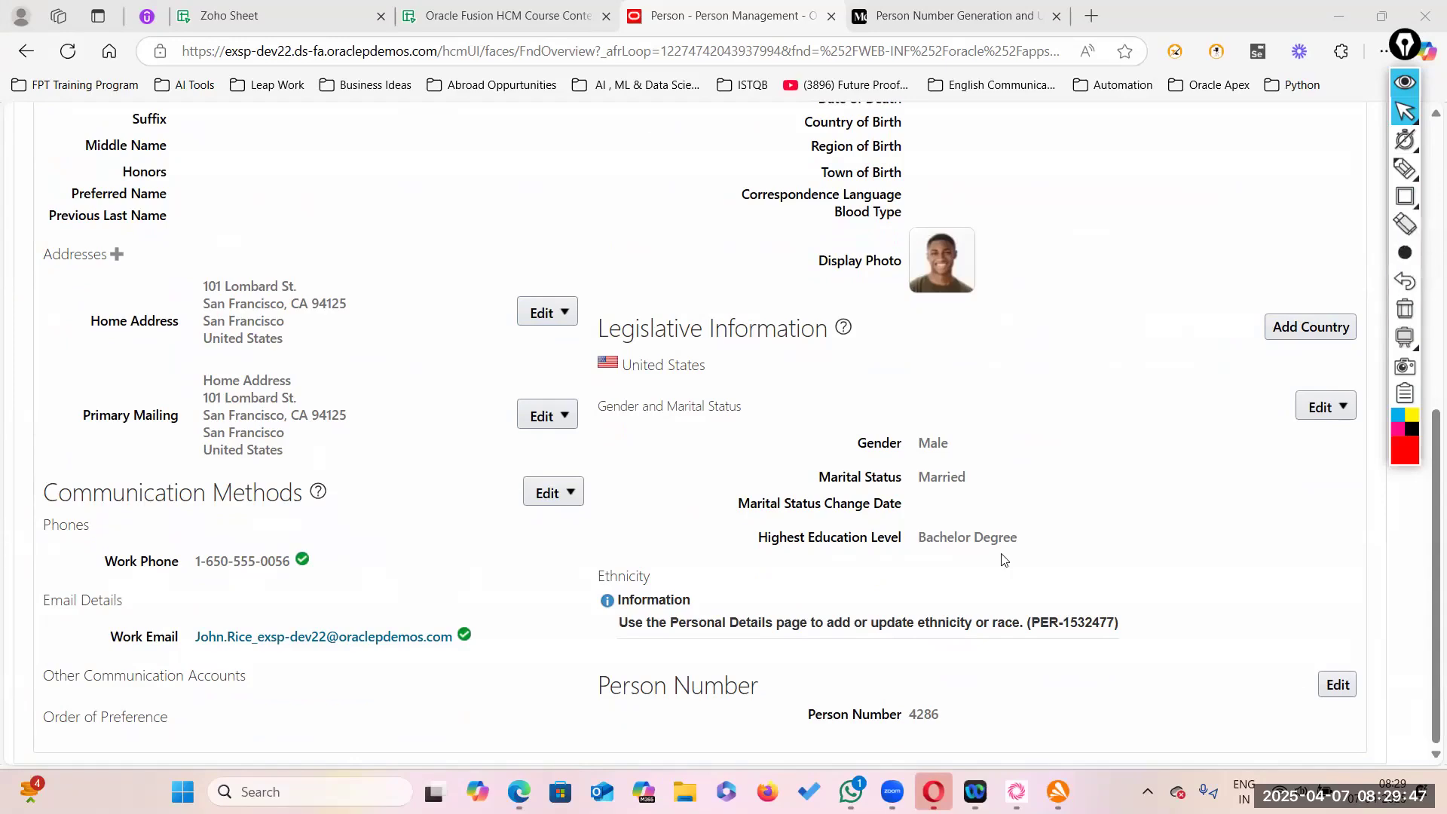
{"action": "left_click_drag", "start_coordinate": [576, 648], "coordinate": [843, 675]}
{"action": "left_click", "coordinate": [1091, 651]}
{"action": "left_click", "coordinate": [1406, 198]}
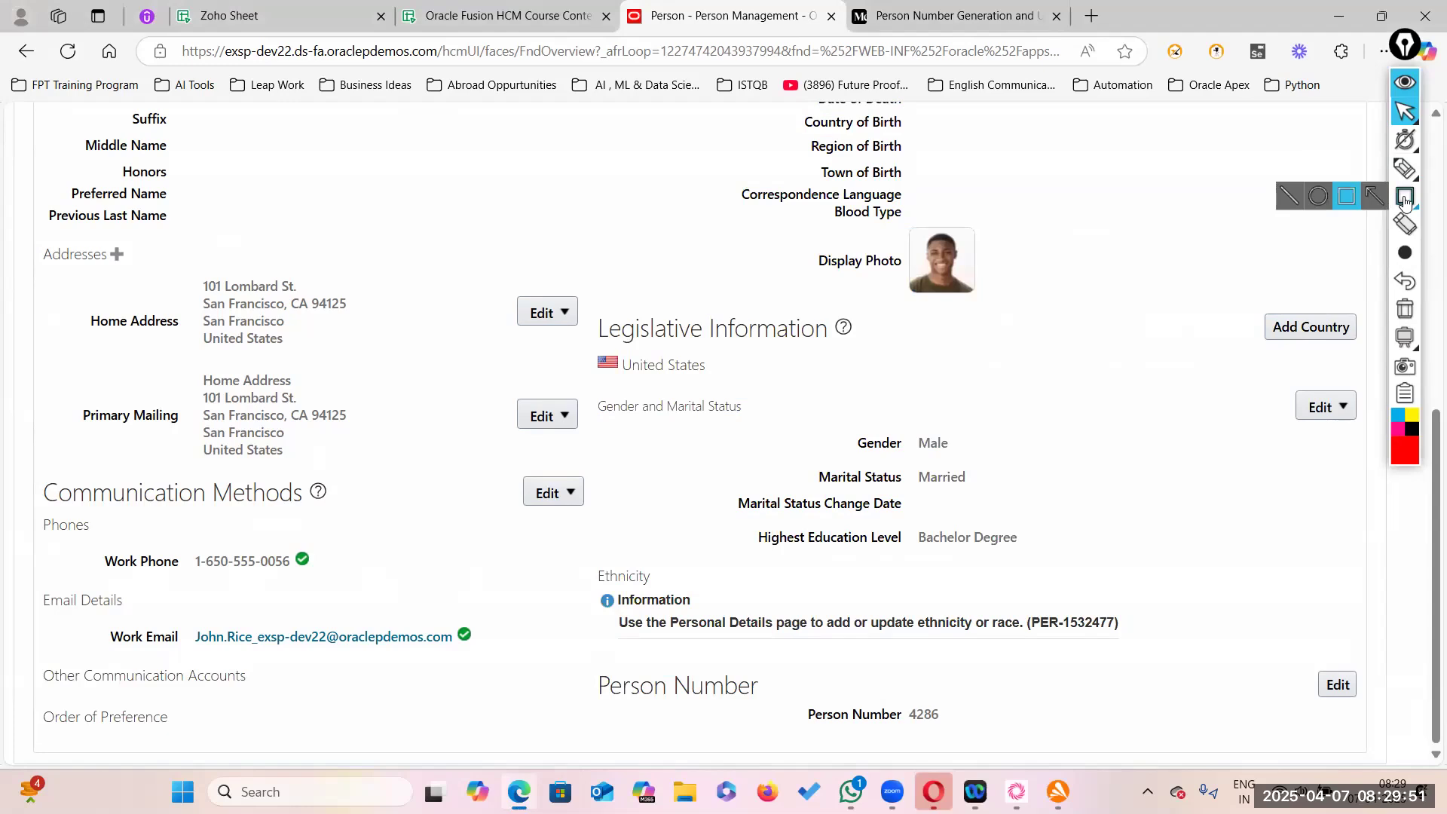
{"action": "left_click", "coordinate": [1410, 451]}
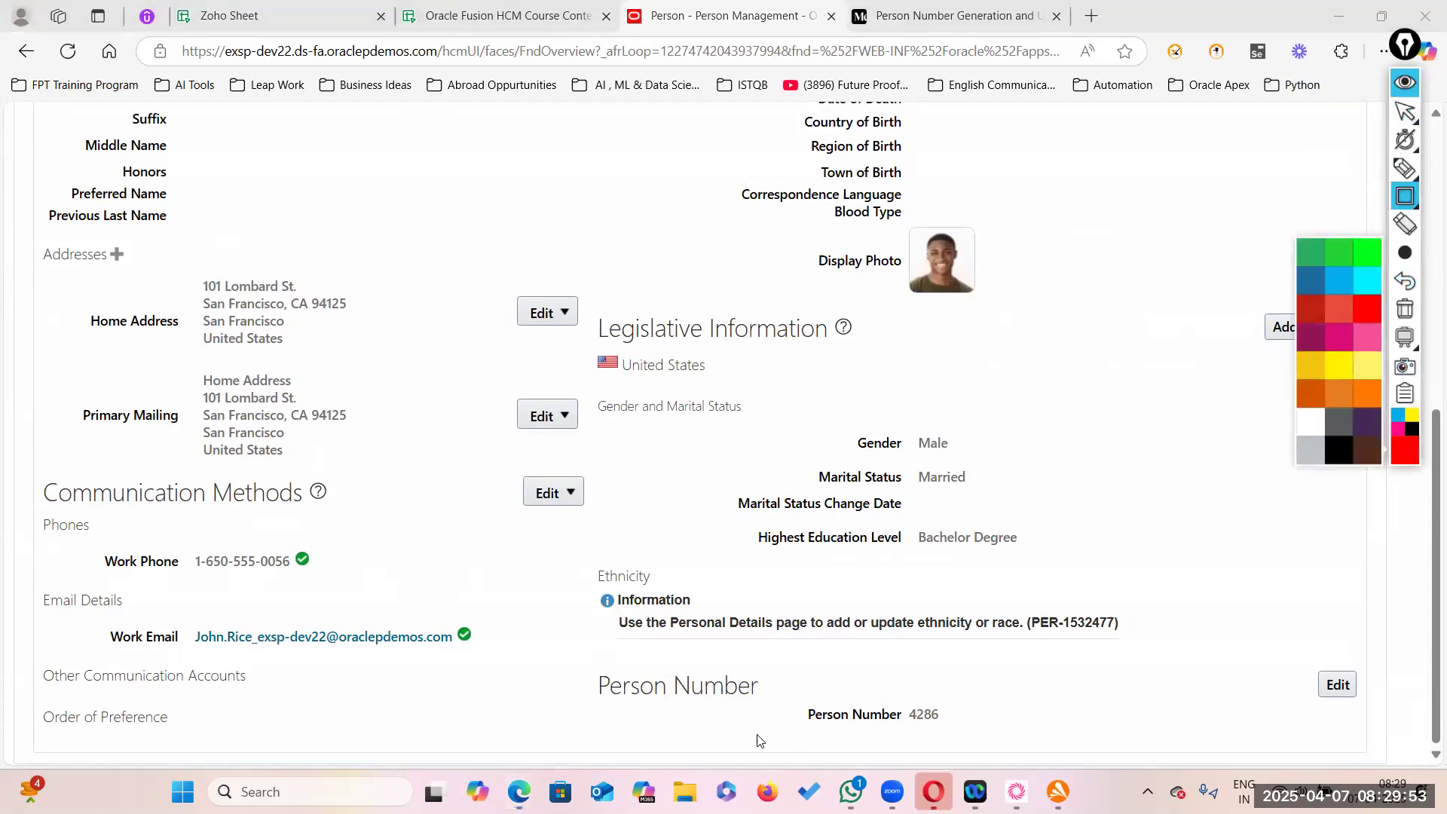
{"action": "mouse_move", "coordinate": [557, 638]}
{"action": "left_mouse_down"}
{"action": "mouse_move", "coordinate": [712, 694]}
{"action": "mouse_move", "coordinate": [1117, 759]}
{"action": "mouse_move", "coordinate": [1370, 761]}
{"action": "left_mouse_up"}
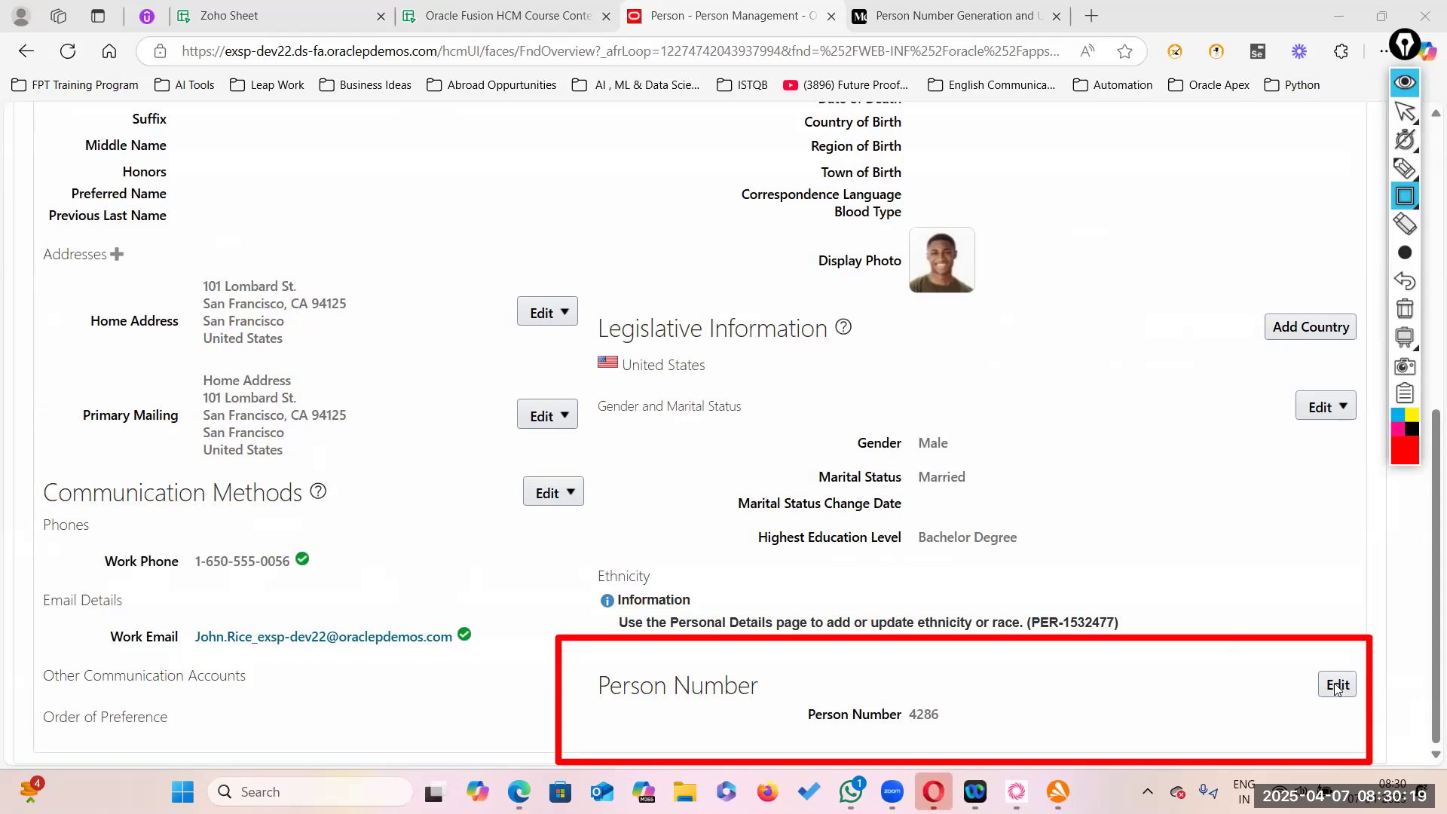
- Replace the employee's person number with a unique value after clearing the duplicate-number error
{"action": "left_click", "coordinate": [1405, 113]}
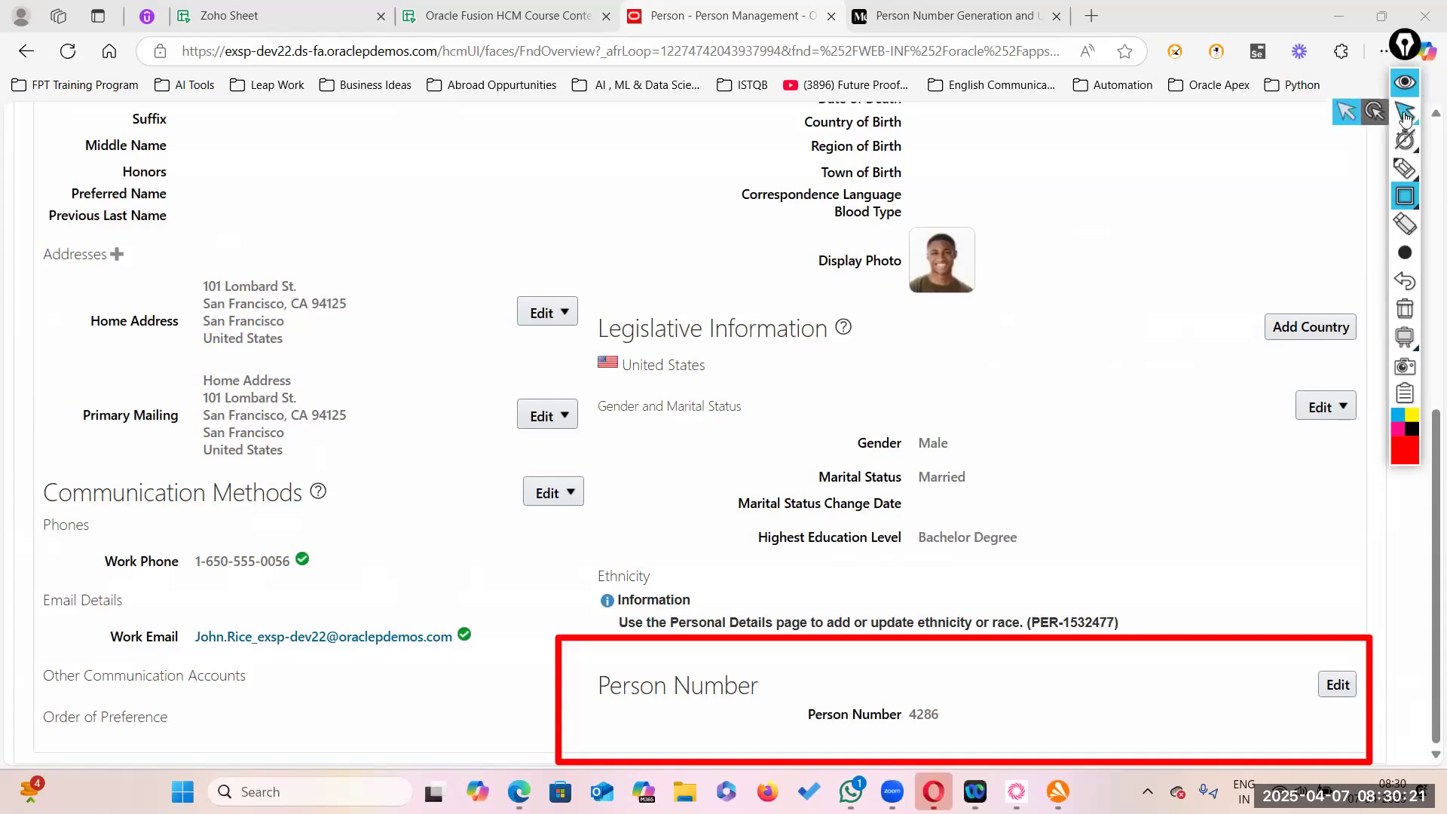
{"action": "left_click", "coordinate": [1346, 113]}
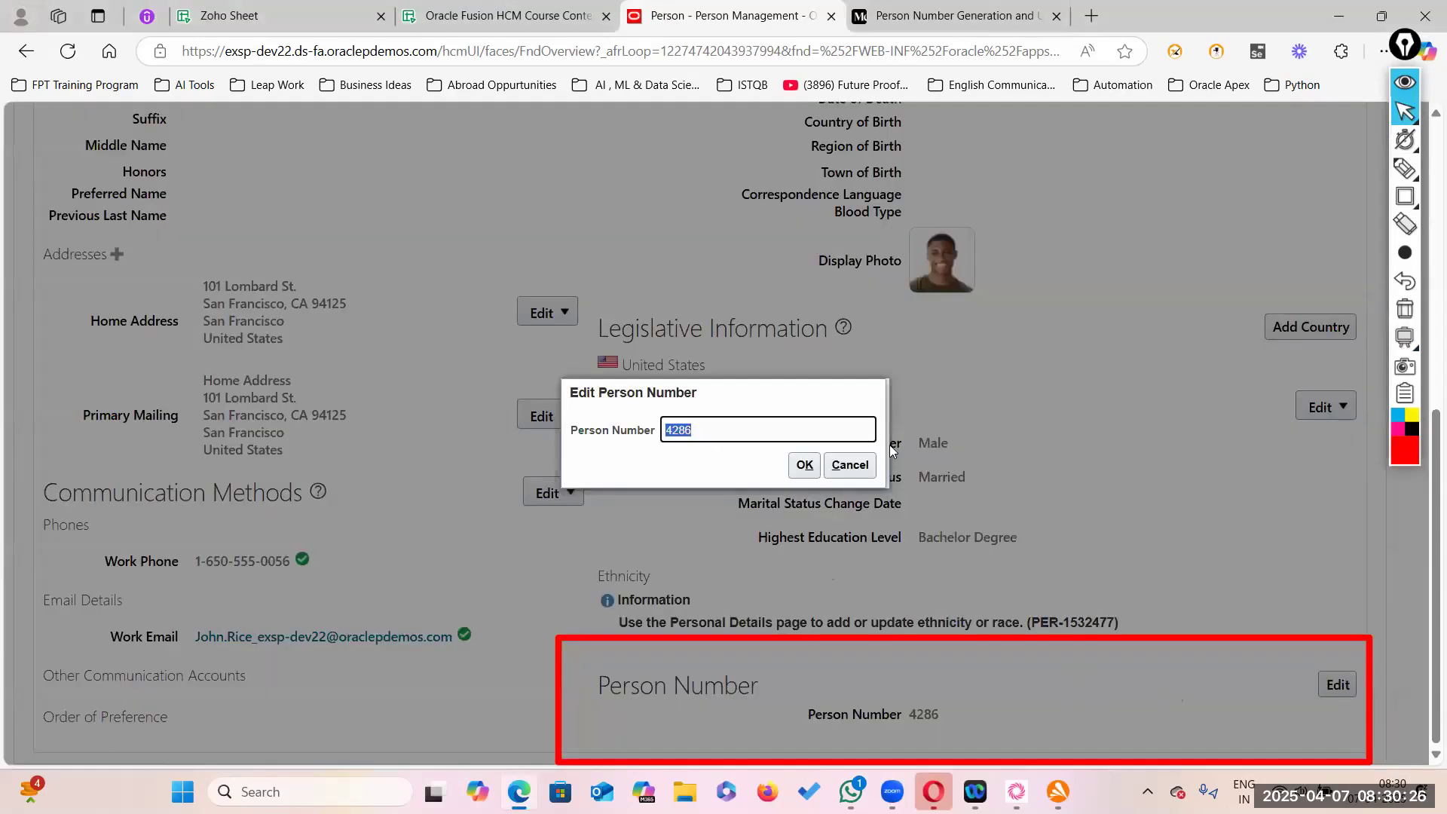
{"action": "type", "text": "2479"}
{"action": "key", "text": "Return"}
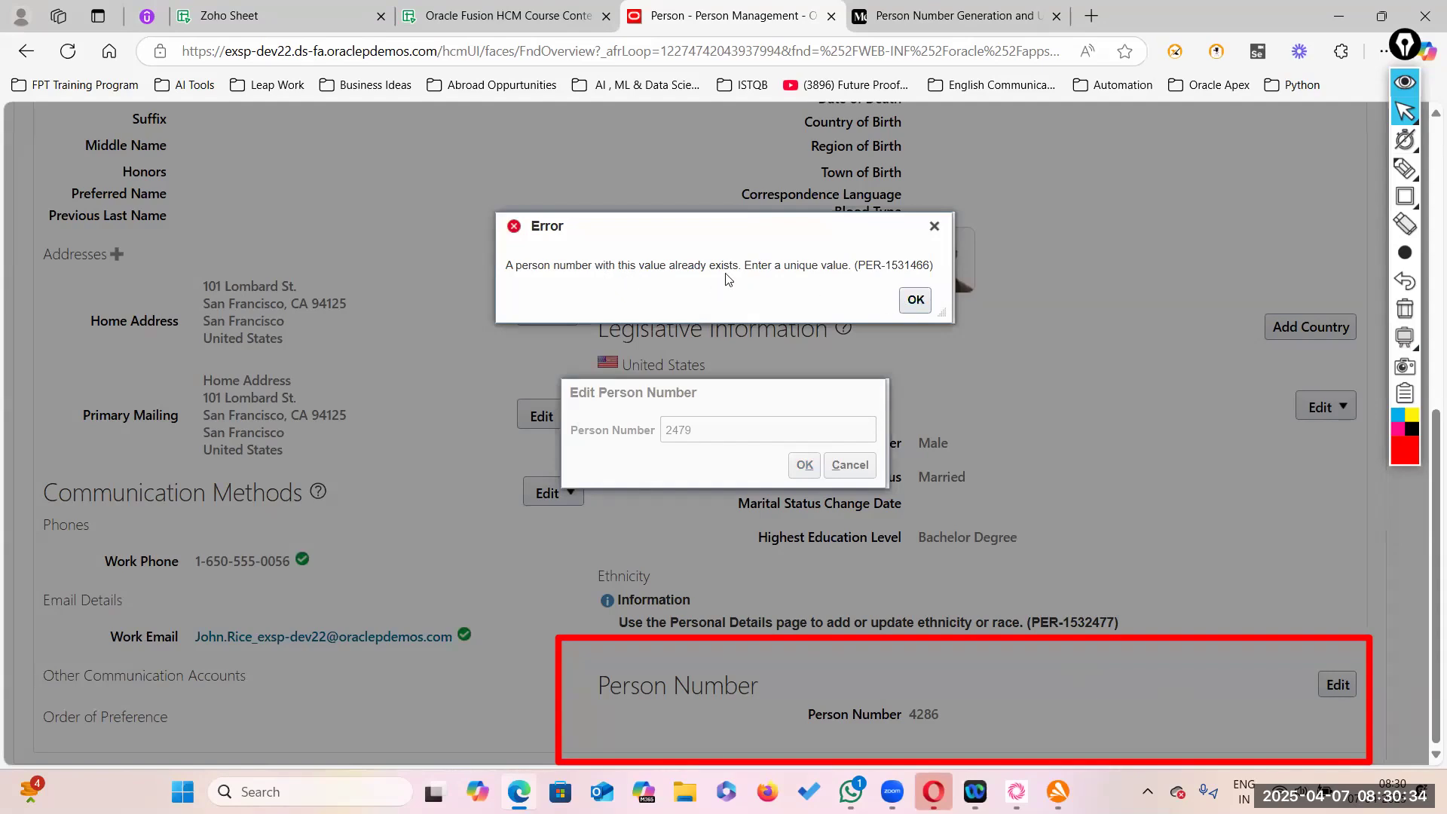
{"action": "left_click", "coordinate": [915, 301]}
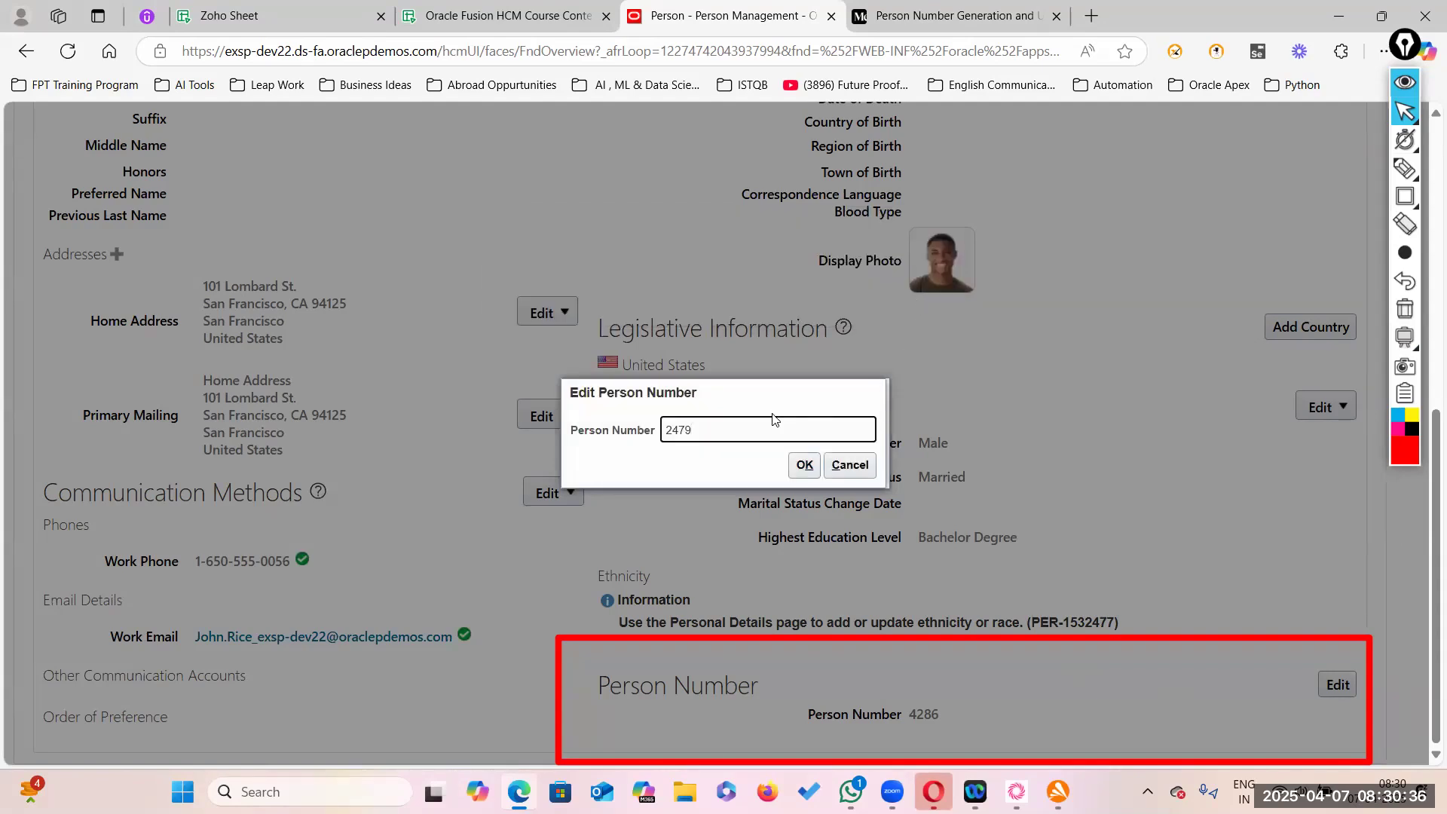
{"action": "type", "text": "55"}
{"action": "left_click", "coordinate": [802, 466]}
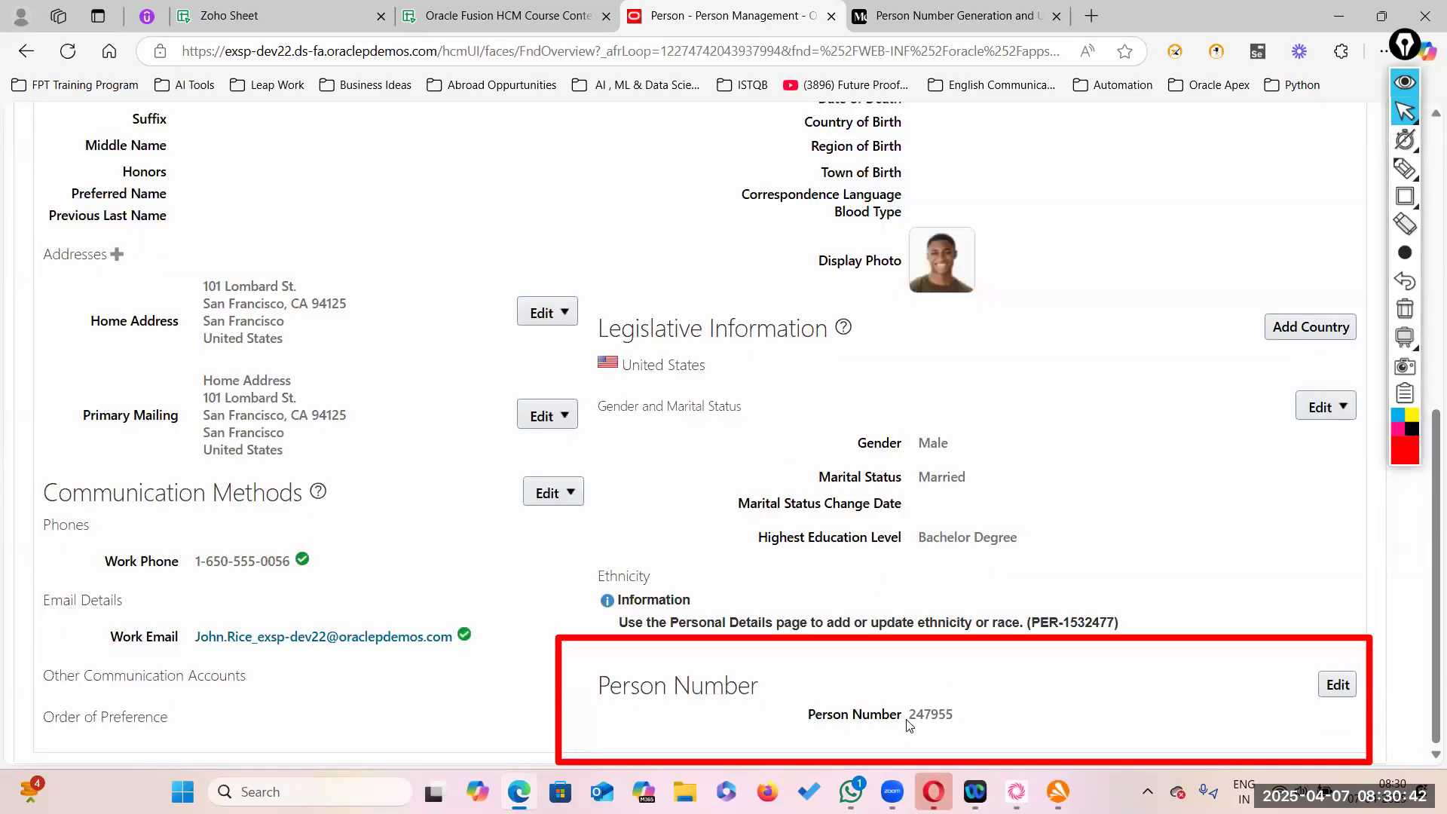
- Submit the person record changes, accept the warning and confirmation, and finish the employment record
{"action": "scroll", "coordinate": [716, 445], "scroll_direction": "up", "scroll_amount": 5}
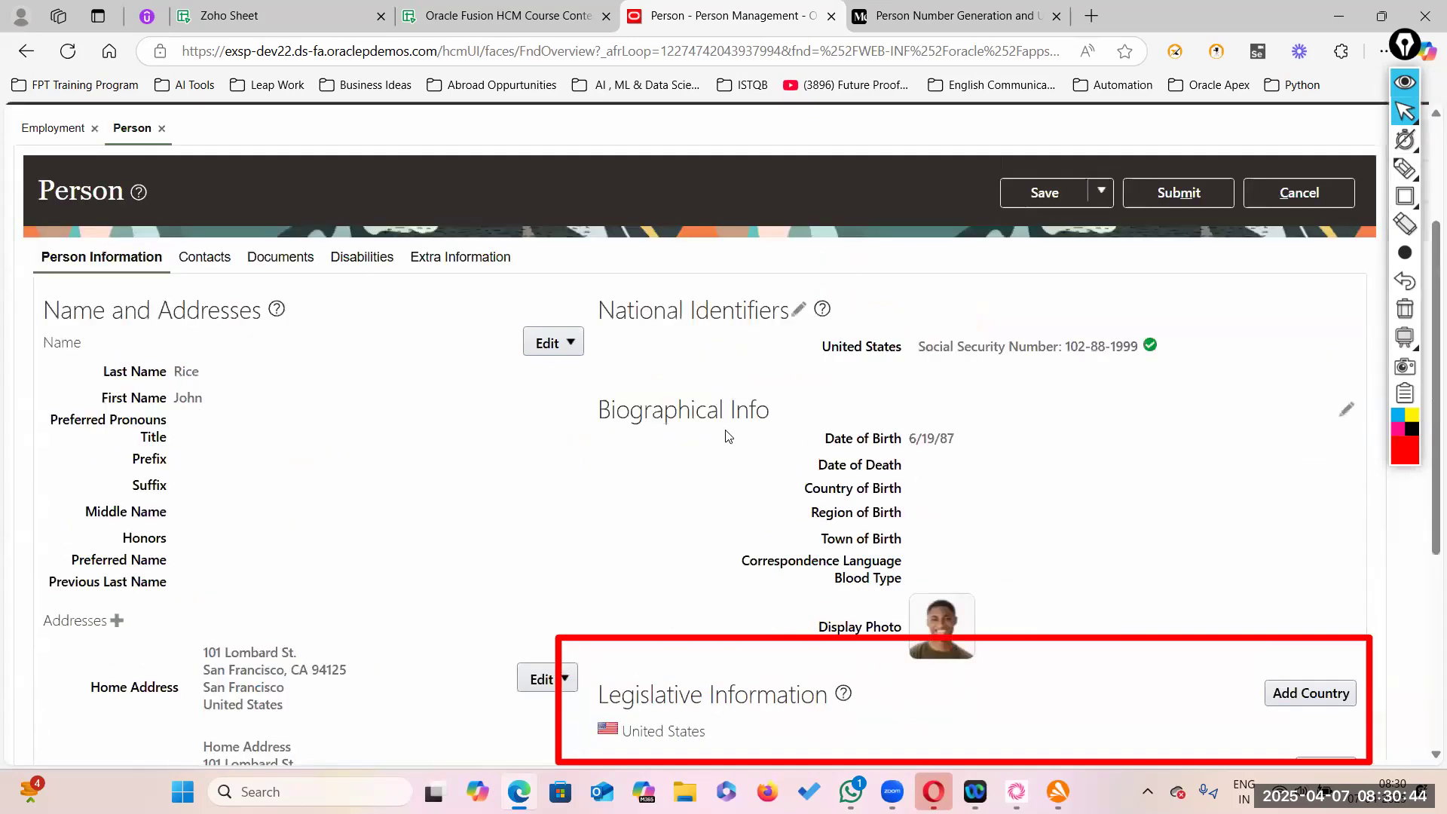
{"action": "scroll", "coordinate": [120, 195], "scroll_direction": "up", "scroll_amount": 3}
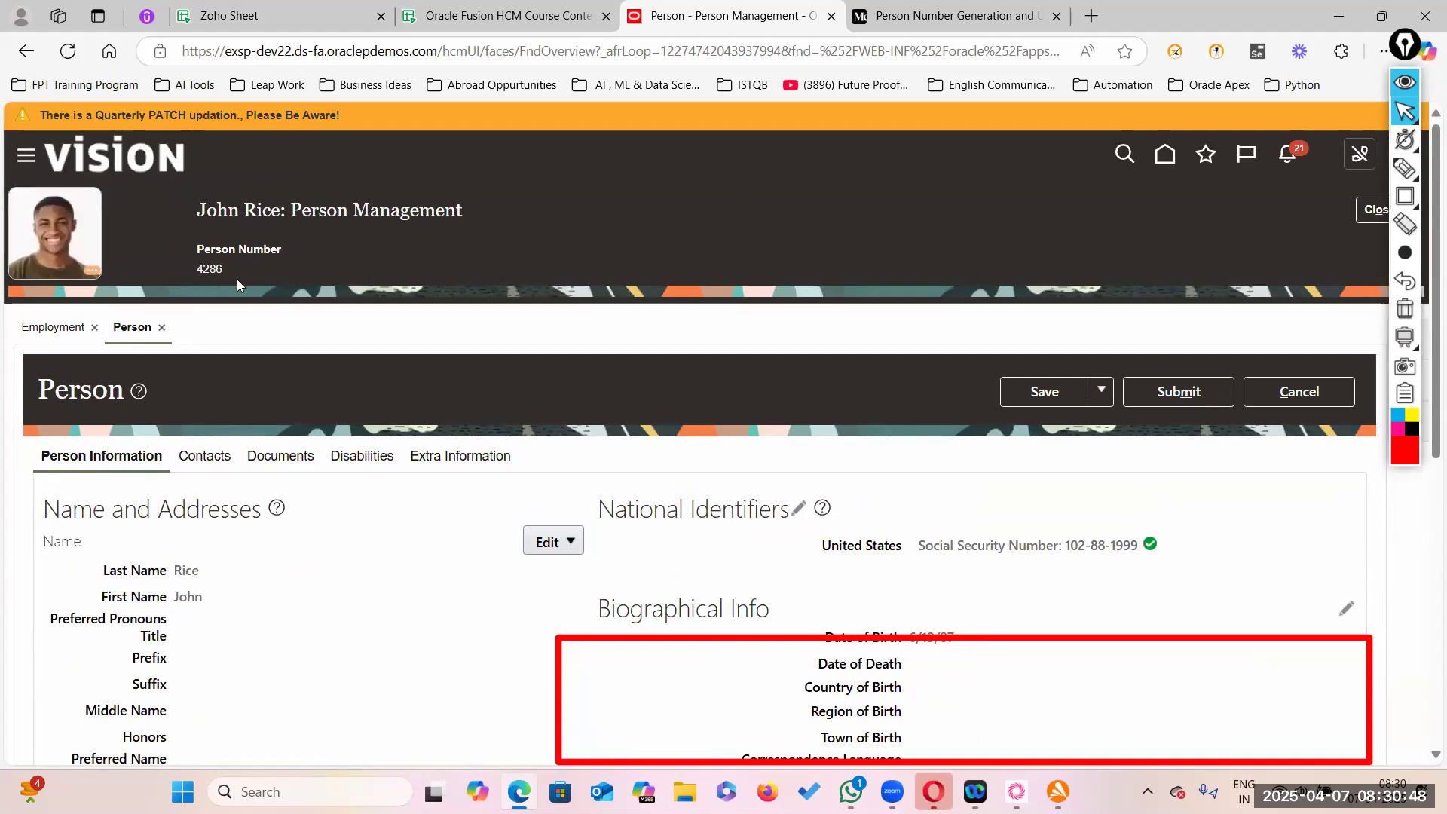
{"action": "scroll", "coordinate": [439, 462], "scroll_direction": "down", "scroll_amount": 7}
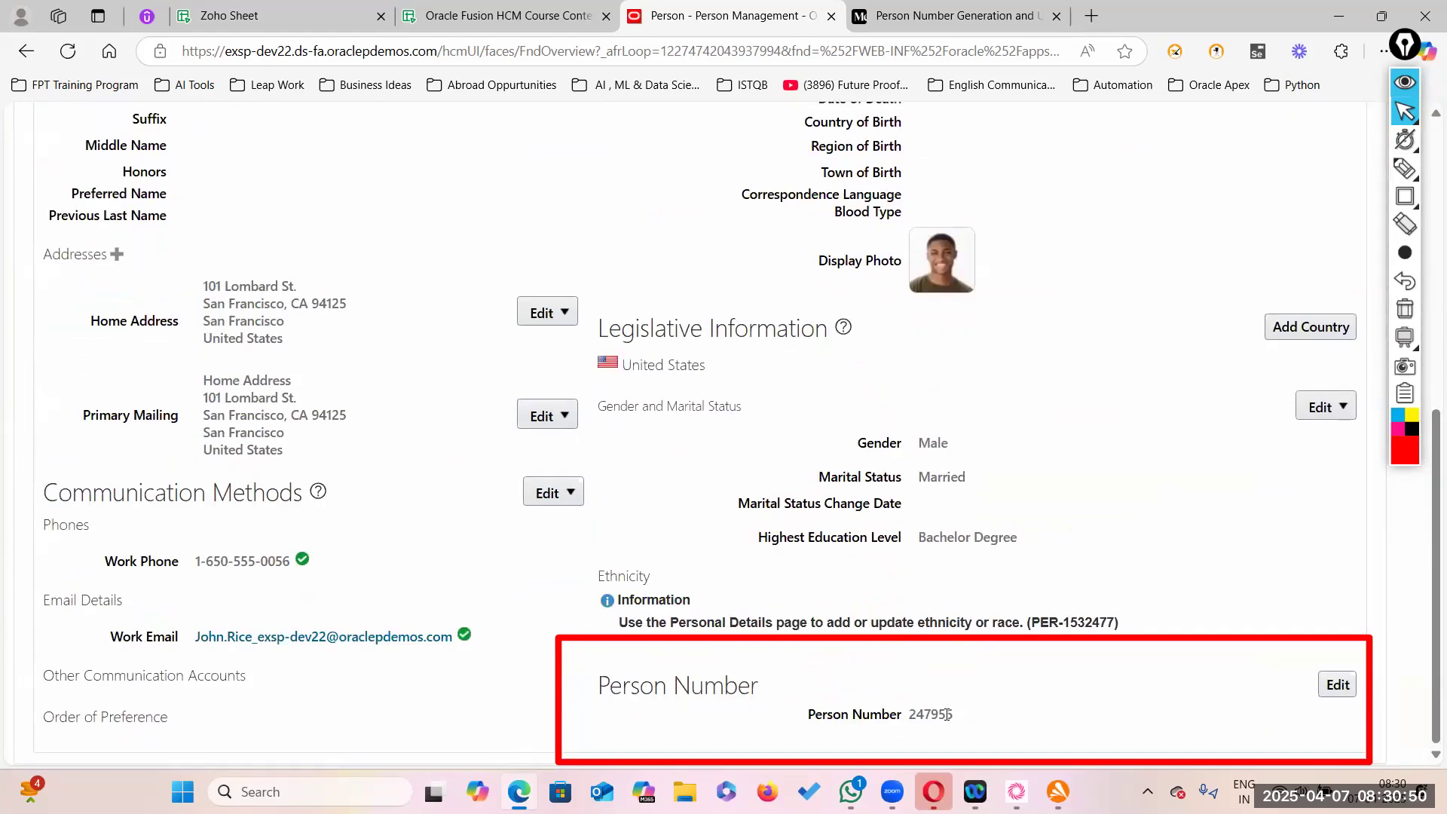
{"action": "scroll", "coordinate": [1094, 452], "scroll_direction": "up", "scroll_amount": 8}
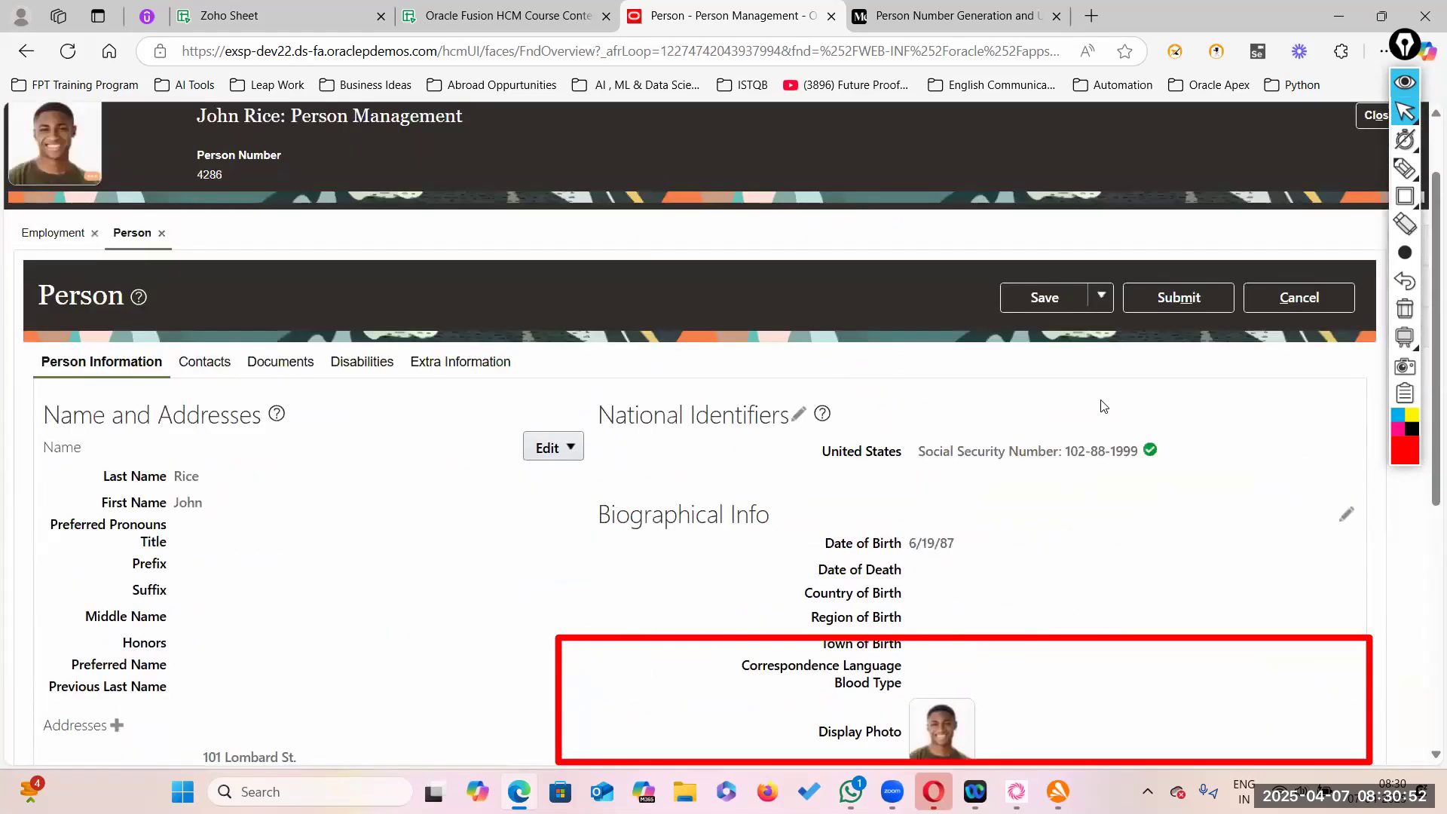
{"action": "left_click", "coordinate": [1179, 392]}
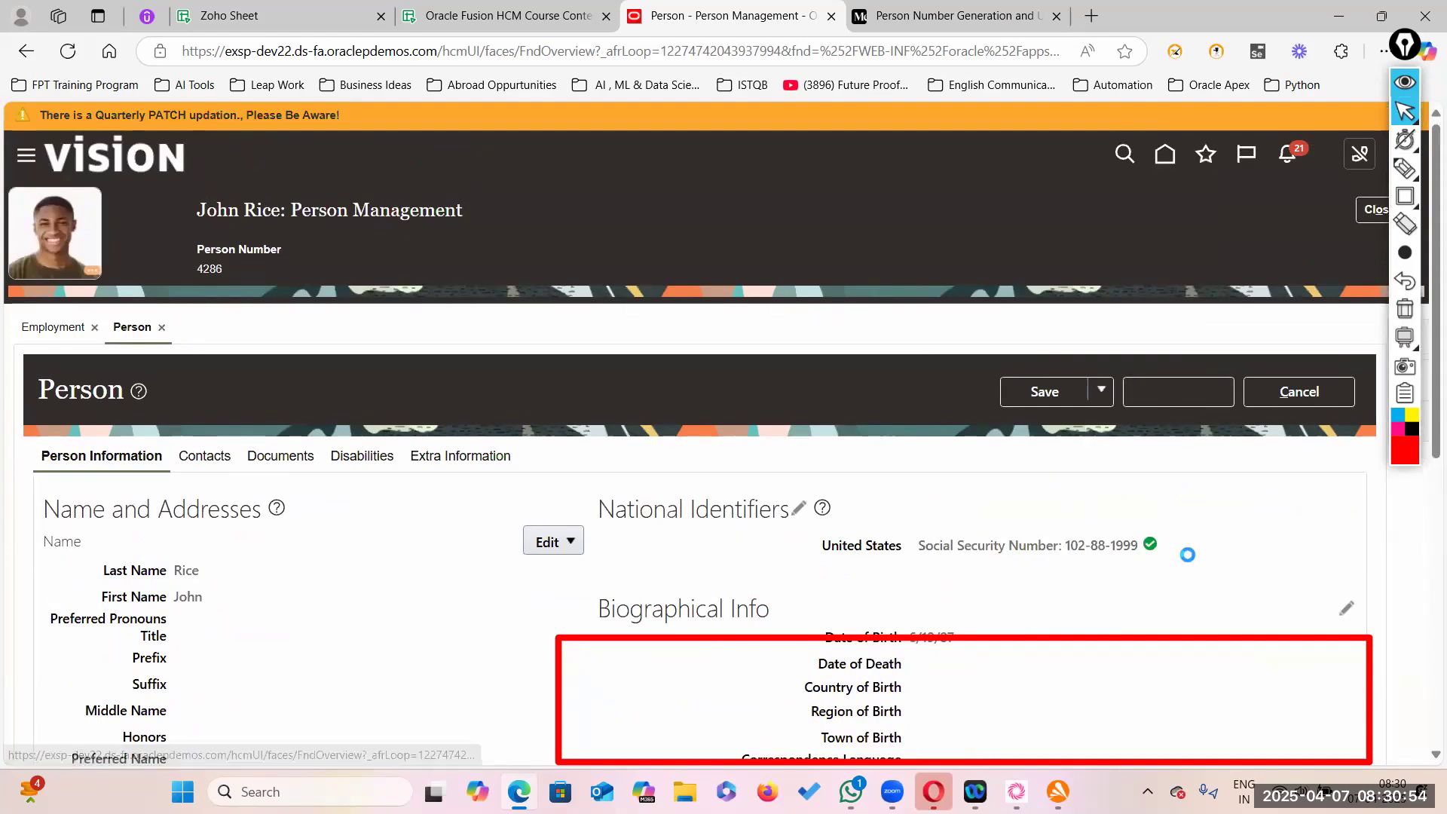
{"action": "mouse_move", "coordinate": [1410, 121]}
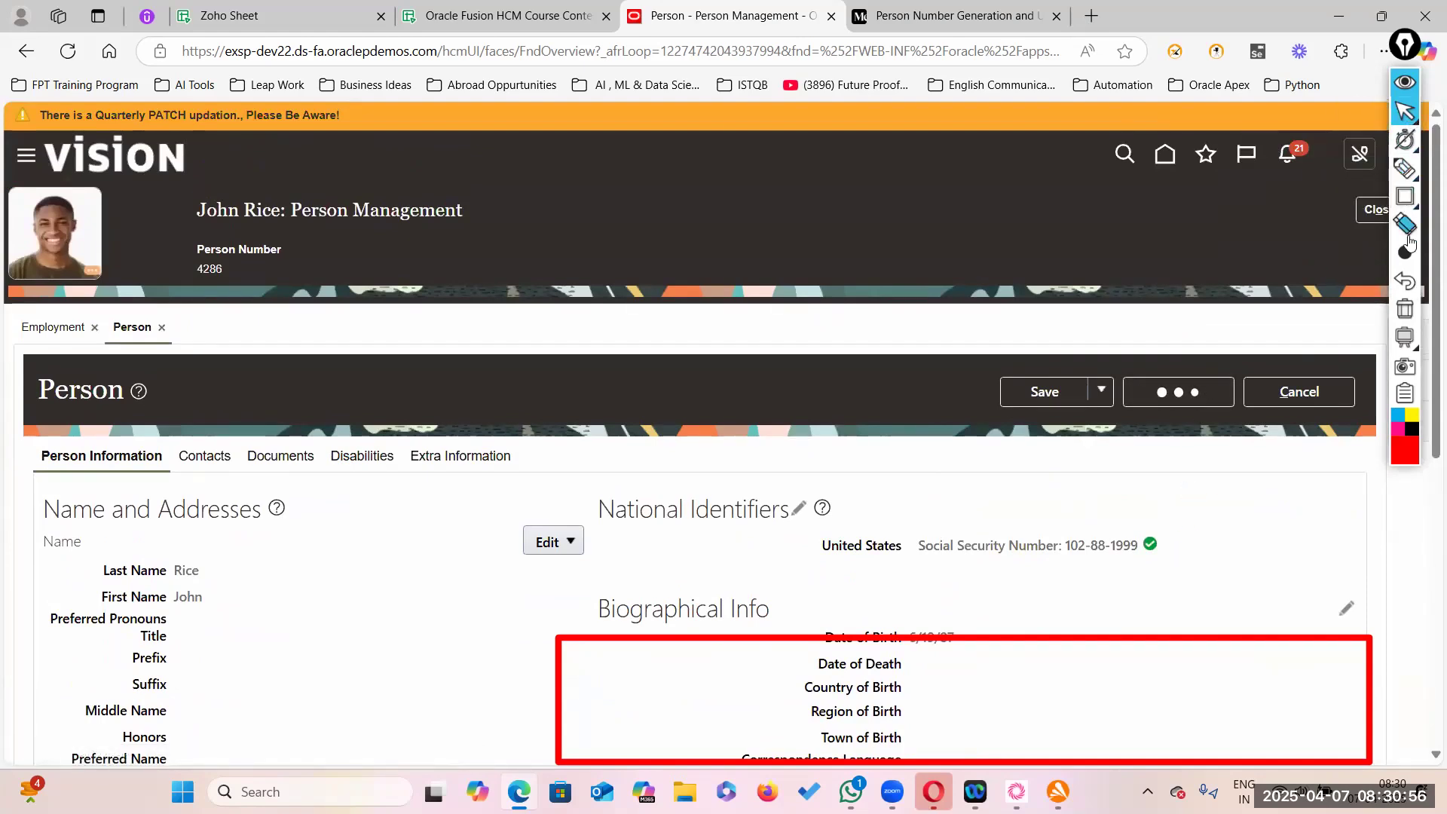
{"action": "left_click", "coordinate": [1405, 308]}
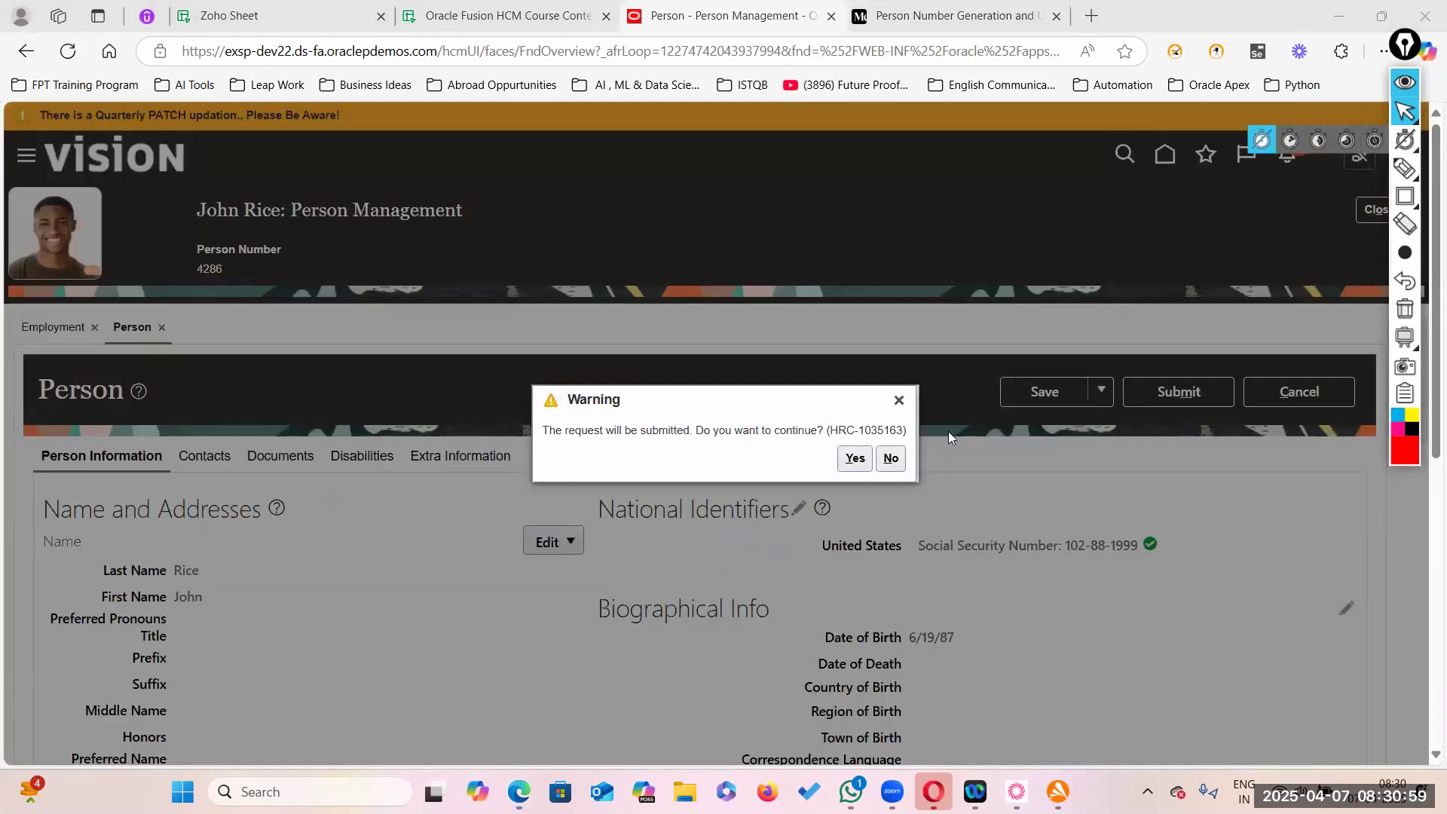
{"action": "left_click", "coordinate": [855, 458]}
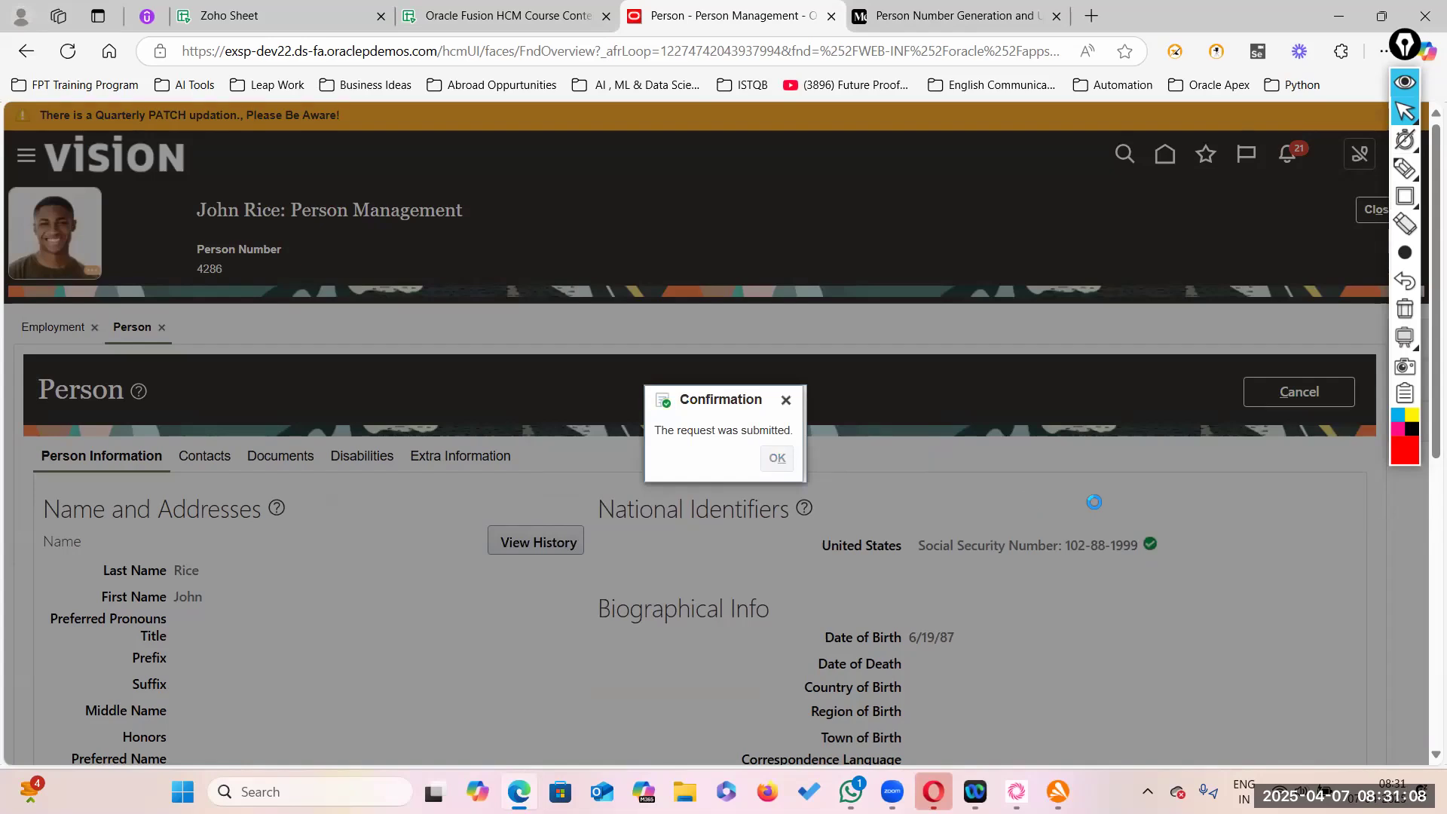
{"action": "left_click", "coordinate": [777, 457]}
{"action": "left_click", "coordinate": [1301, 394]}
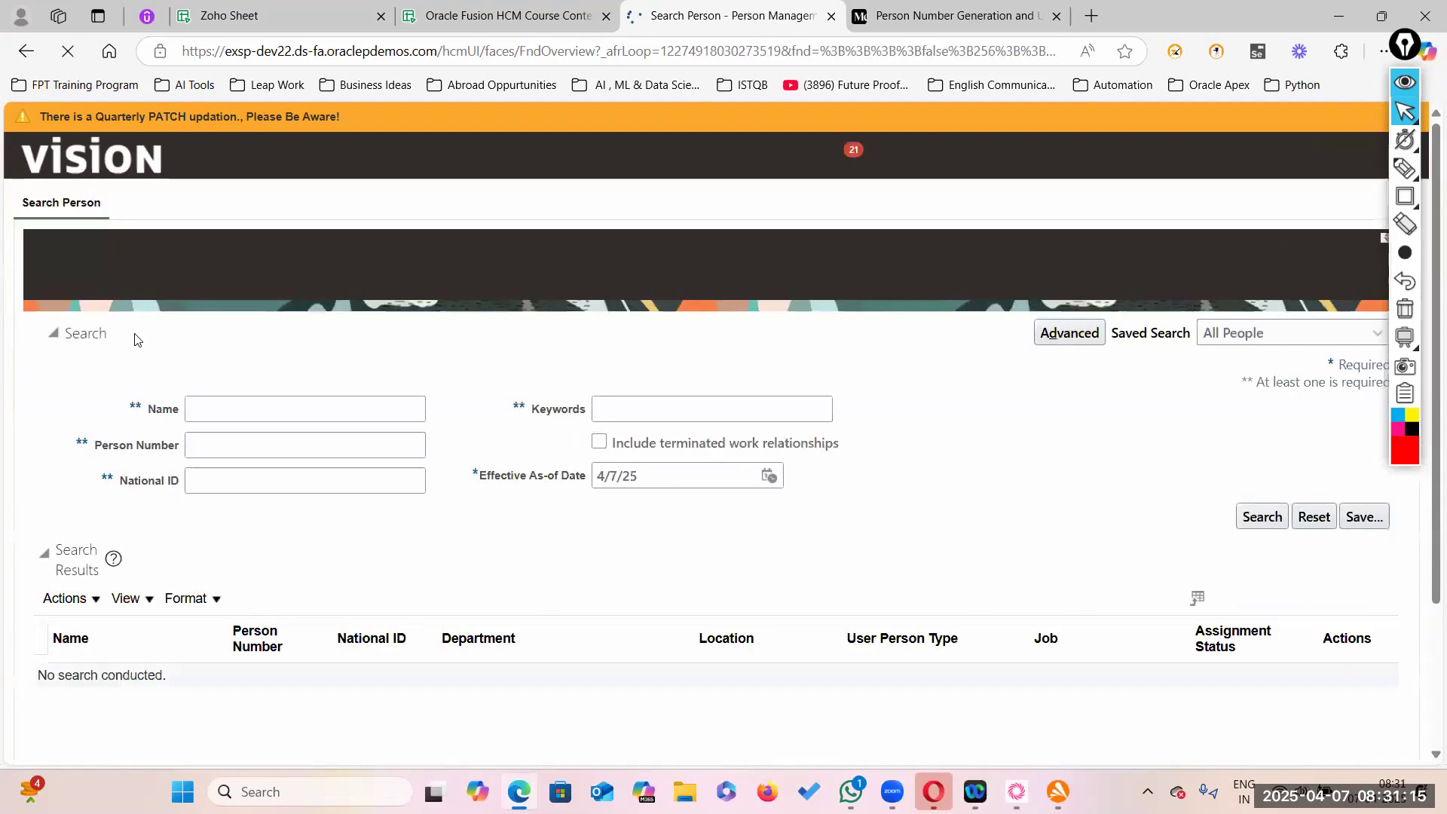
- Search Person Management by the worker's new person number
{"action": "left_click", "coordinate": [226, 446]}
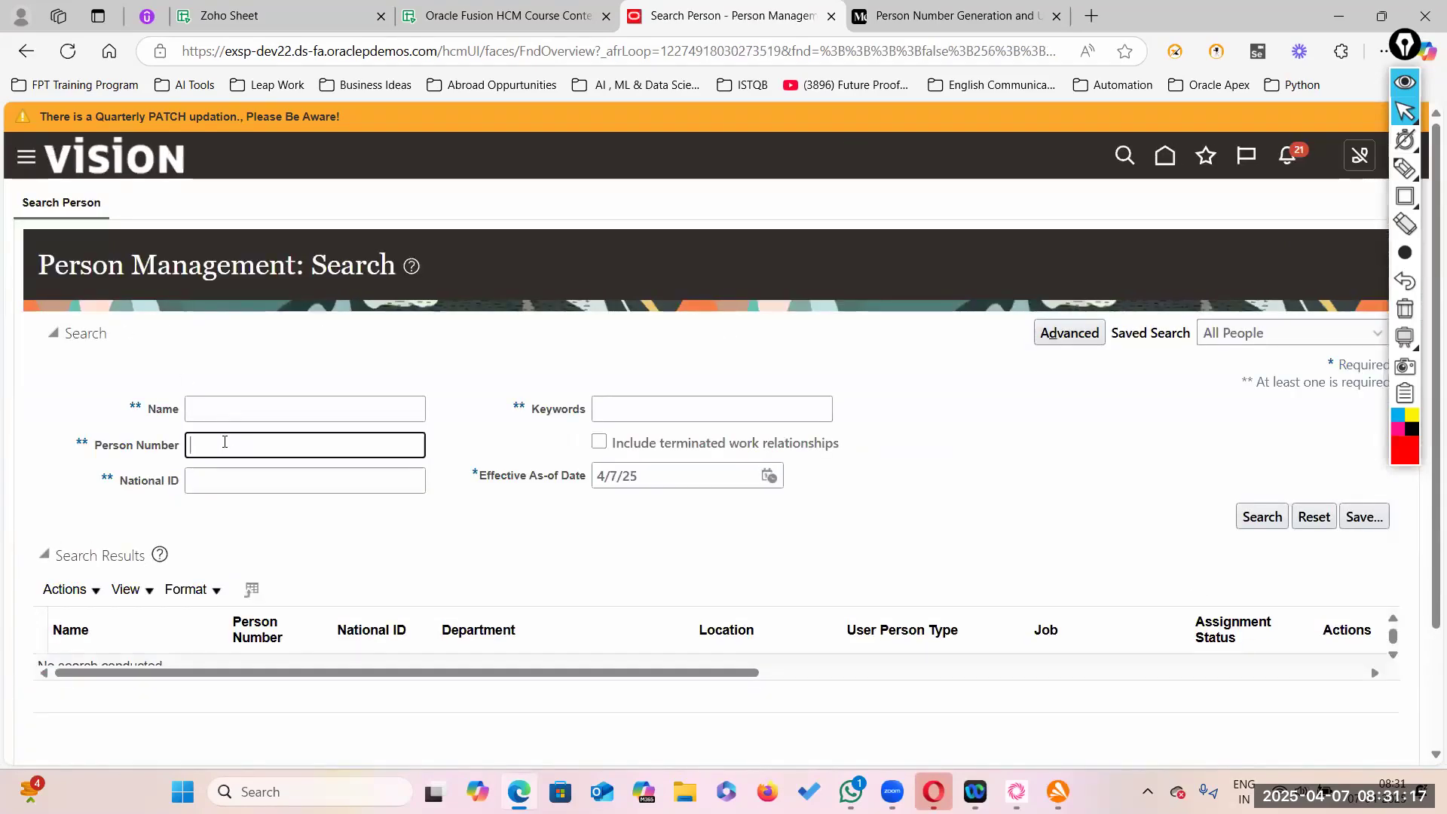
{"action": "type", "text": "247955"}
{"action": "left_click", "coordinate": [1271, 520]}
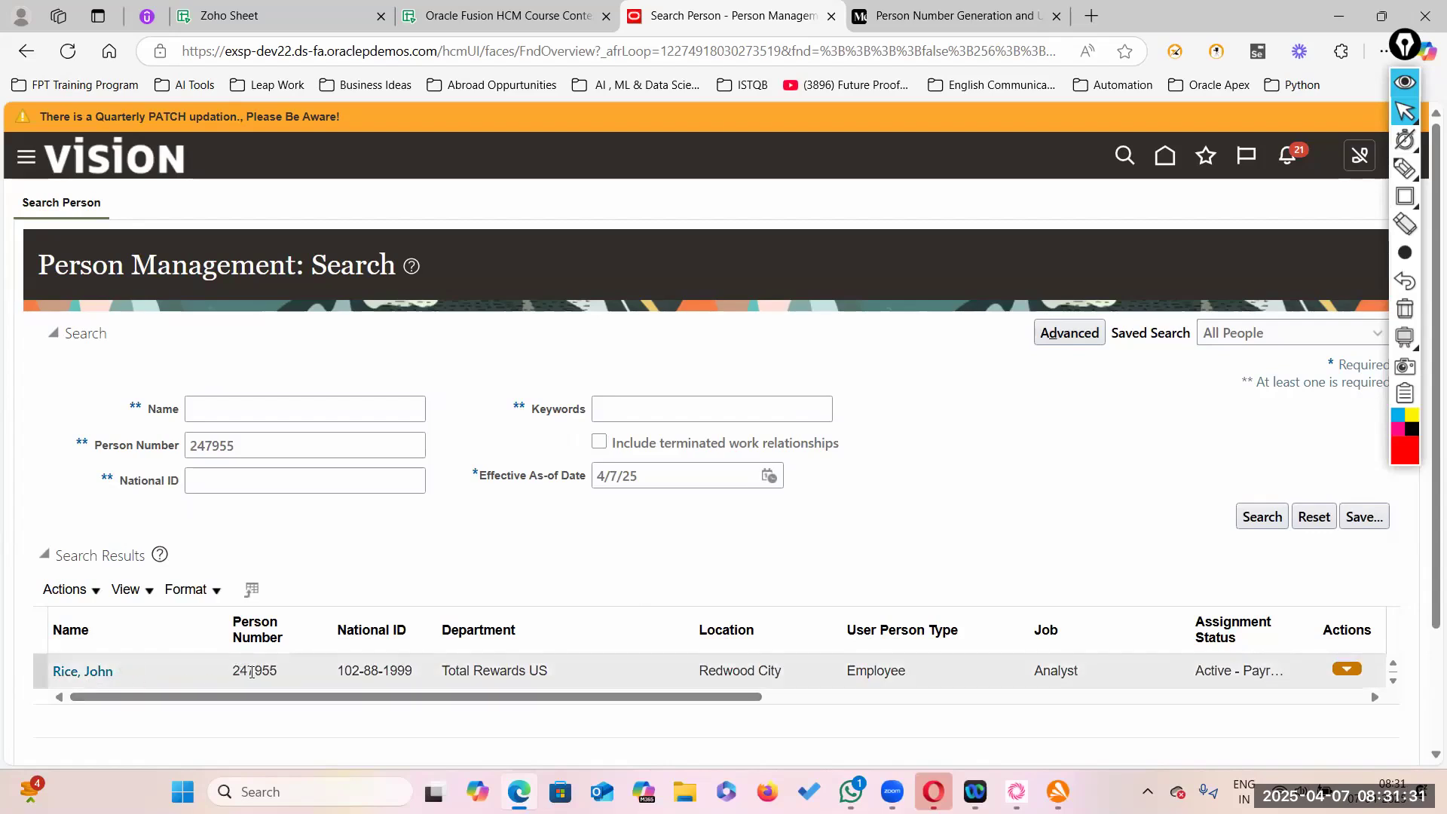
- Outline the Name and Person Number result columns with an annotation rectangle, then clear it
{"action": "left_click", "coordinate": [1405, 196]}
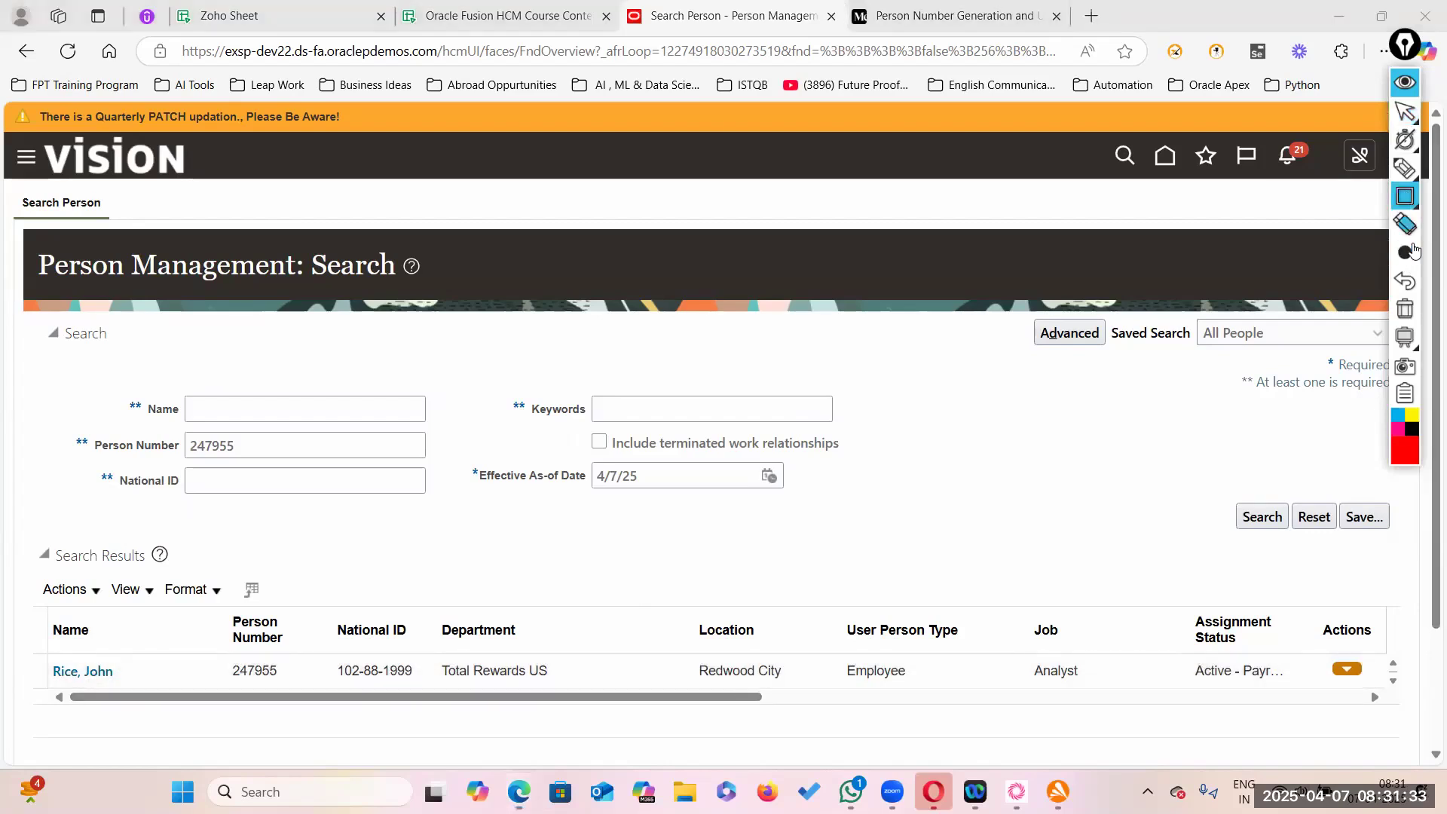
{"action": "mouse_move", "coordinate": [1405, 252]}
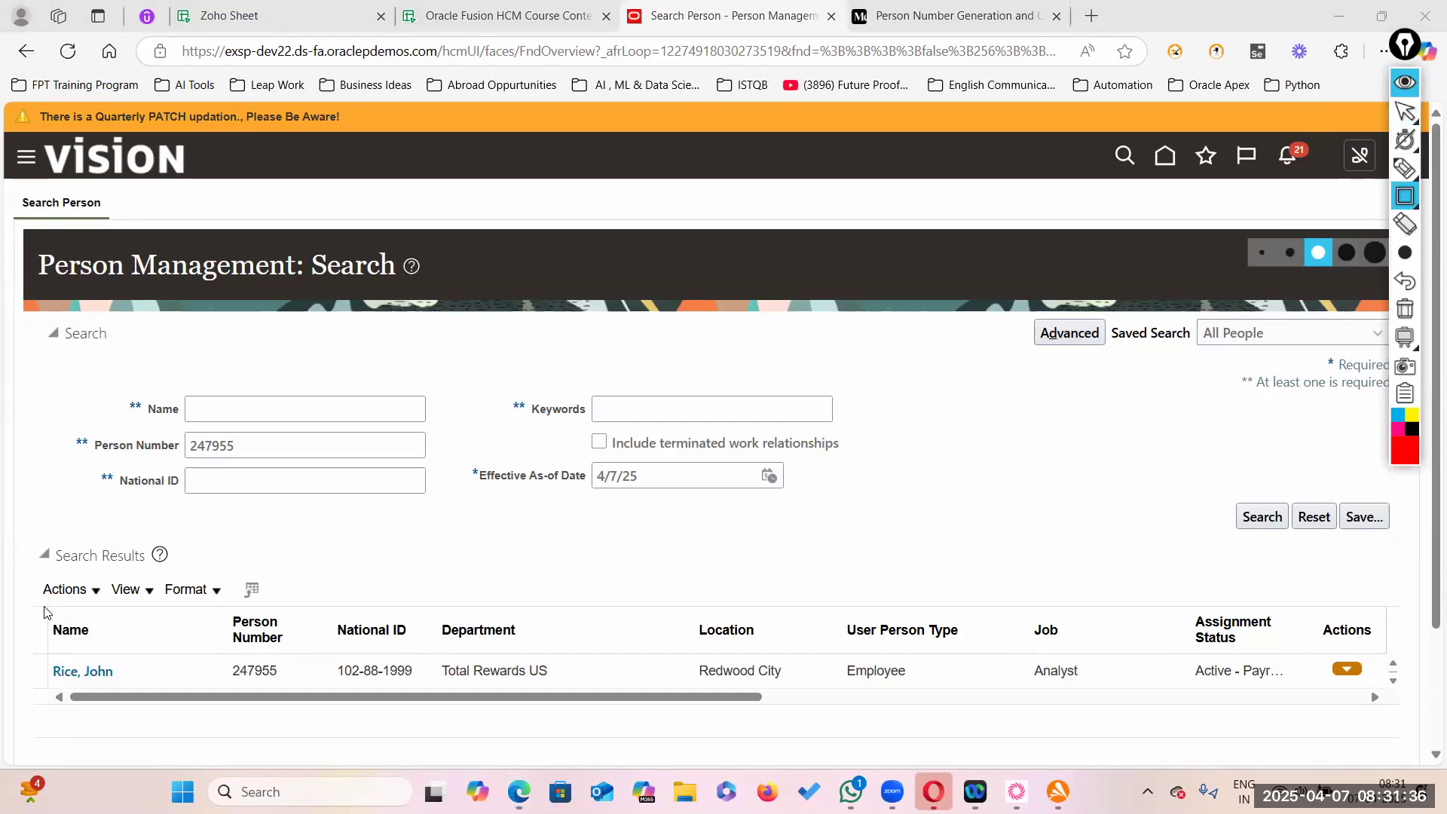
{"action": "mouse_move", "coordinate": [44, 611]}
{"action": "left_mouse_down"}
{"action": "mouse_move", "coordinate": [119, 691]}
{"action": "mouse_move", "coordinate": [309, 702]}
{"action": "left_mouse_up"}
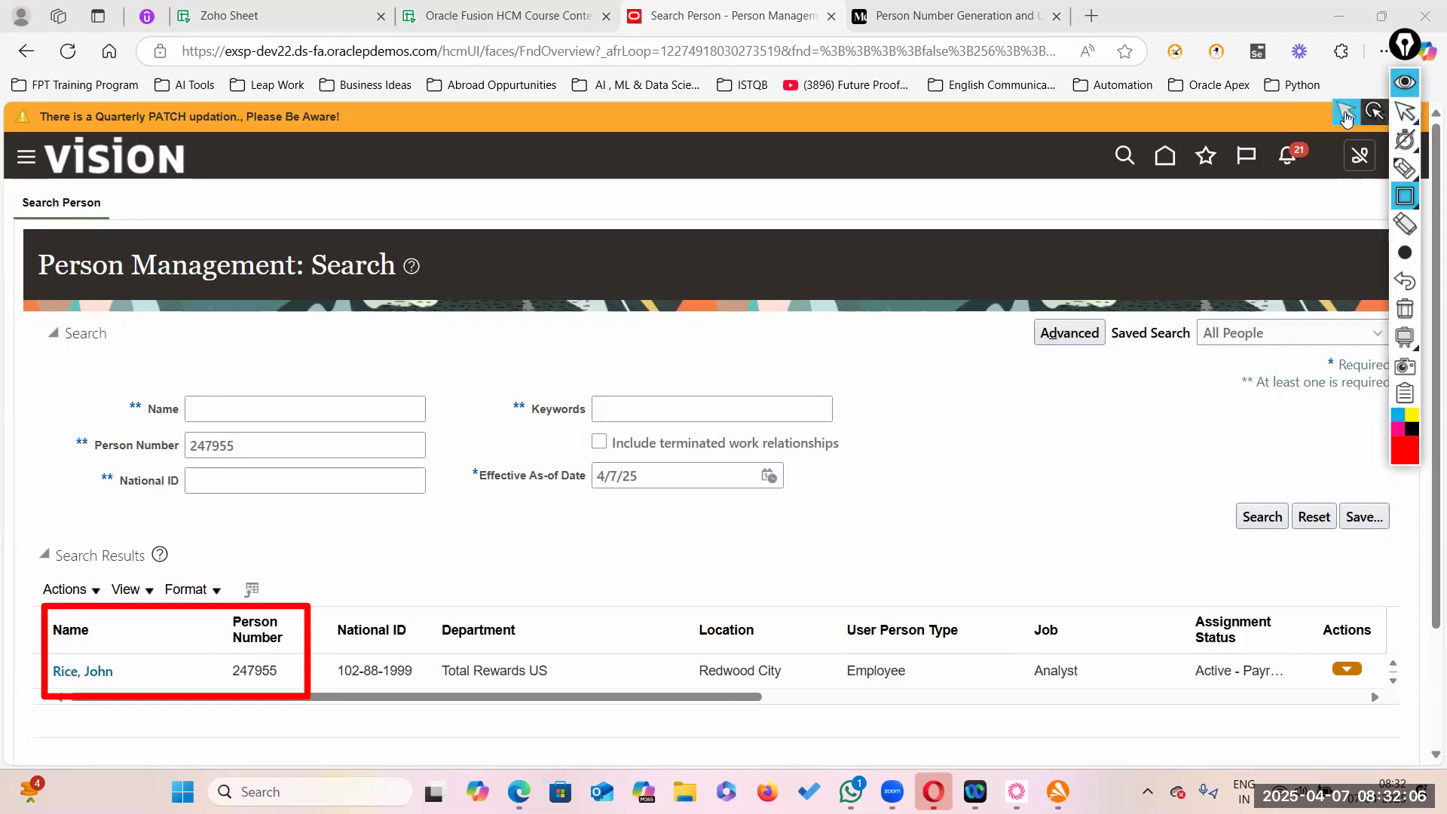
{"action": "left_click", "coordinate": [1411, 113]}
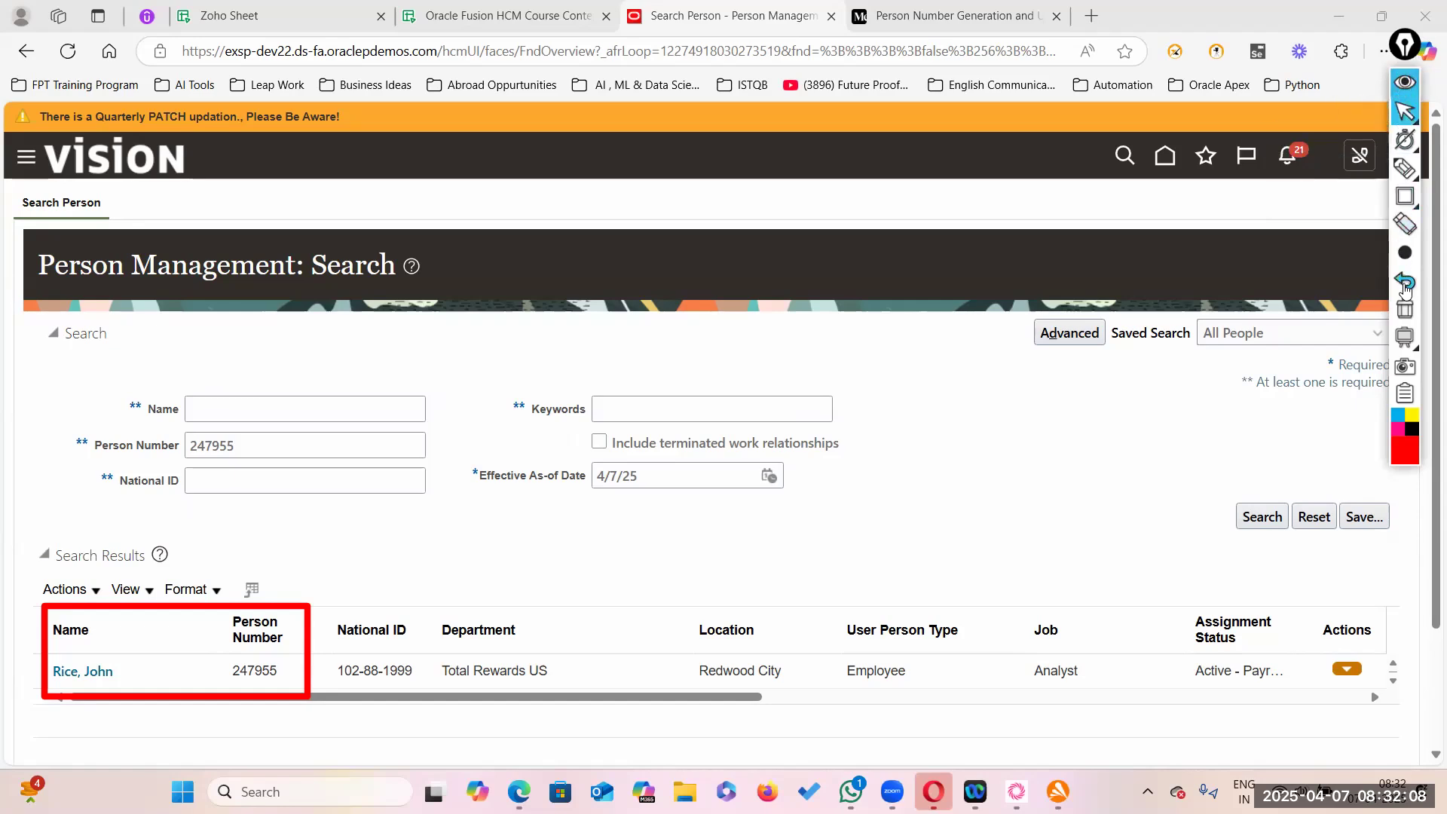
{"action": "left_click", "coordinate": [1405, 309]}
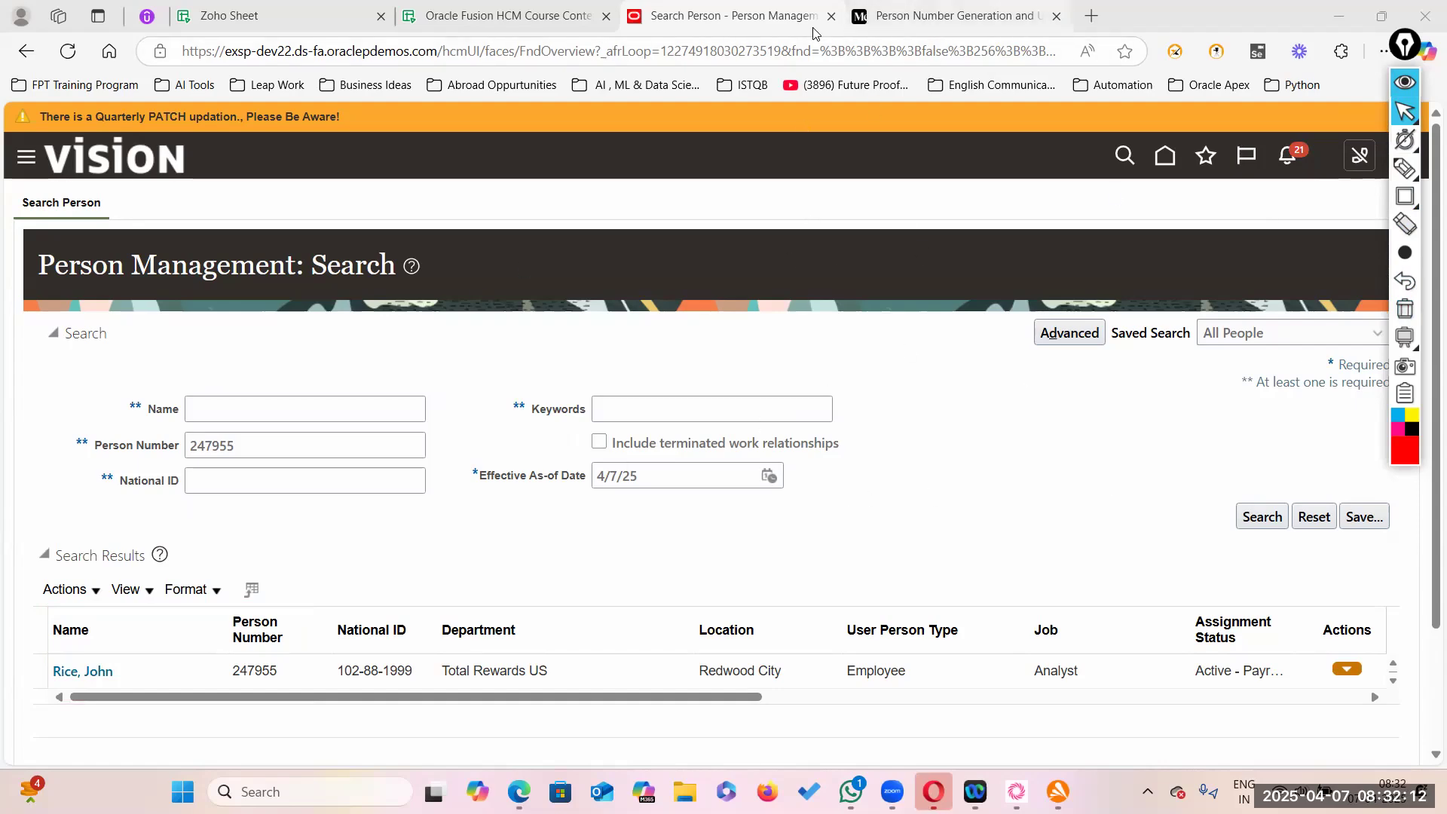
- Read through the Medium article's Automatic prior to submission and upon final save sections, returning to the top
{"action": "left_click", "coordinate": [910, 22]}
{"action": "scroll", "coordinate": [662, 478], "scroll_direction": "down", "scroll_amount": 4}
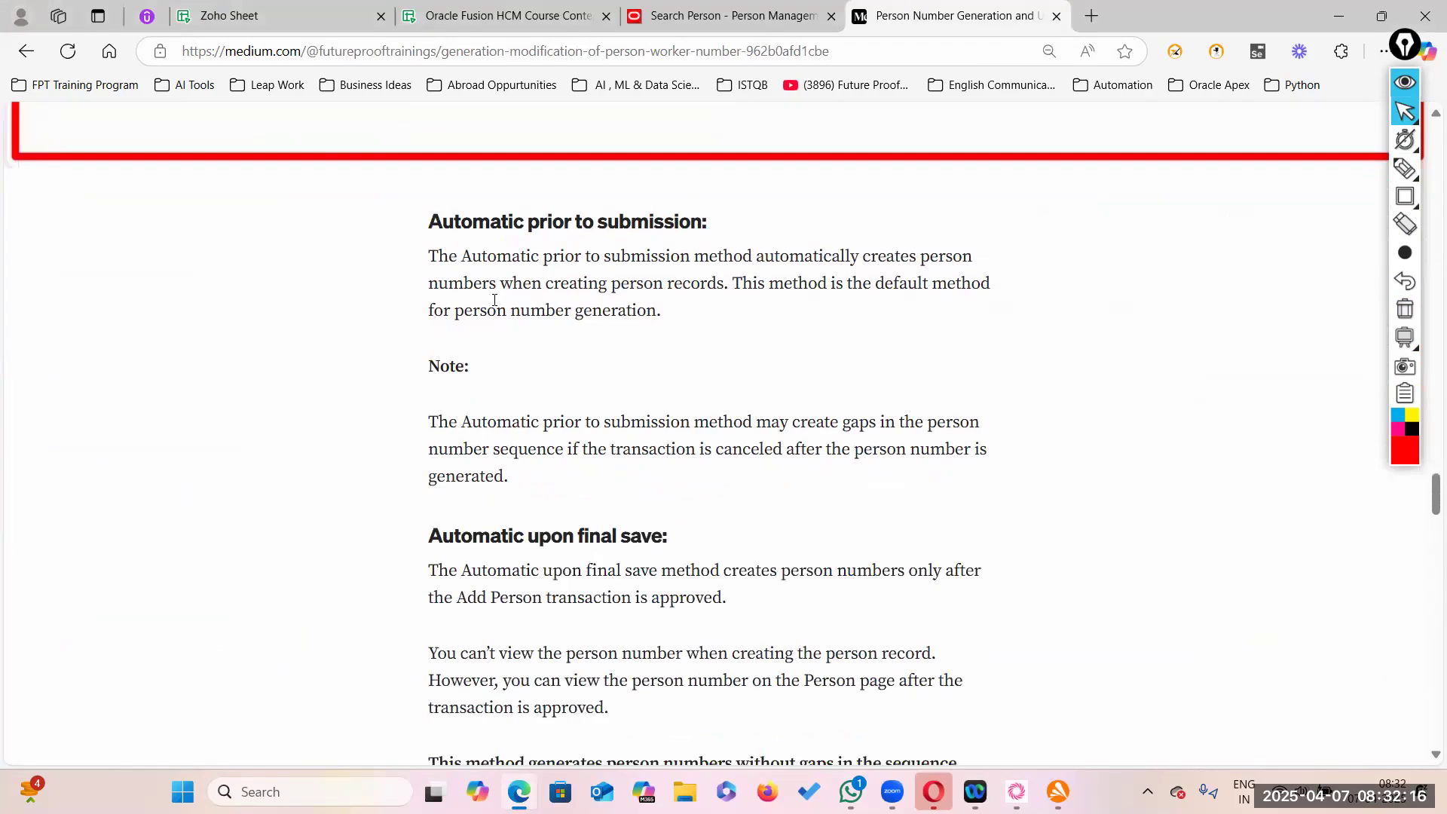
{"action": "scroll", "coordinate": [495, 300], "scroll_direction": "down", "scroll_amount": 3}
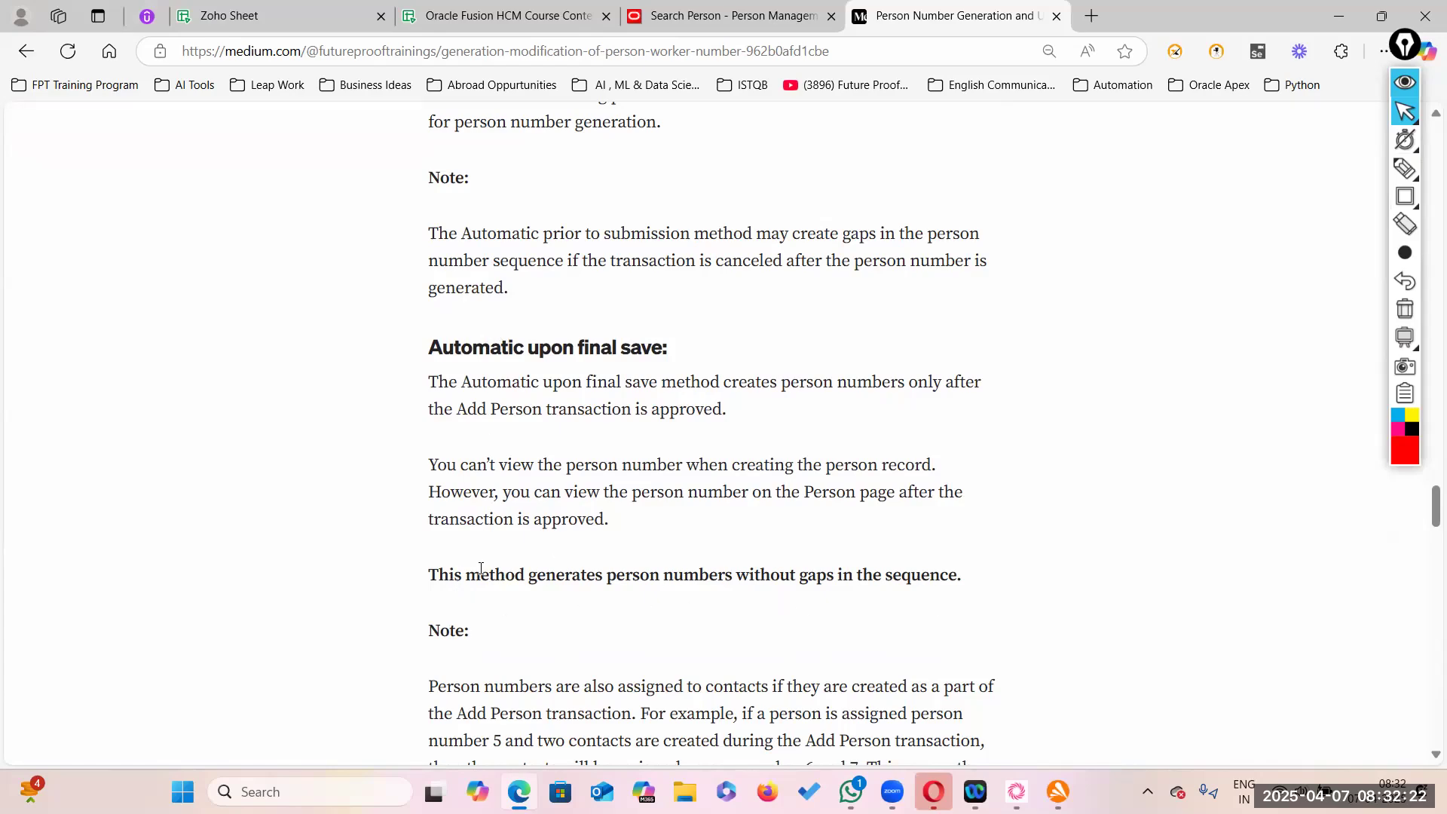
{"action": "scroll", "coordinate": [527, 326], "scroll_direction": "up", "scroll_amount": 3}
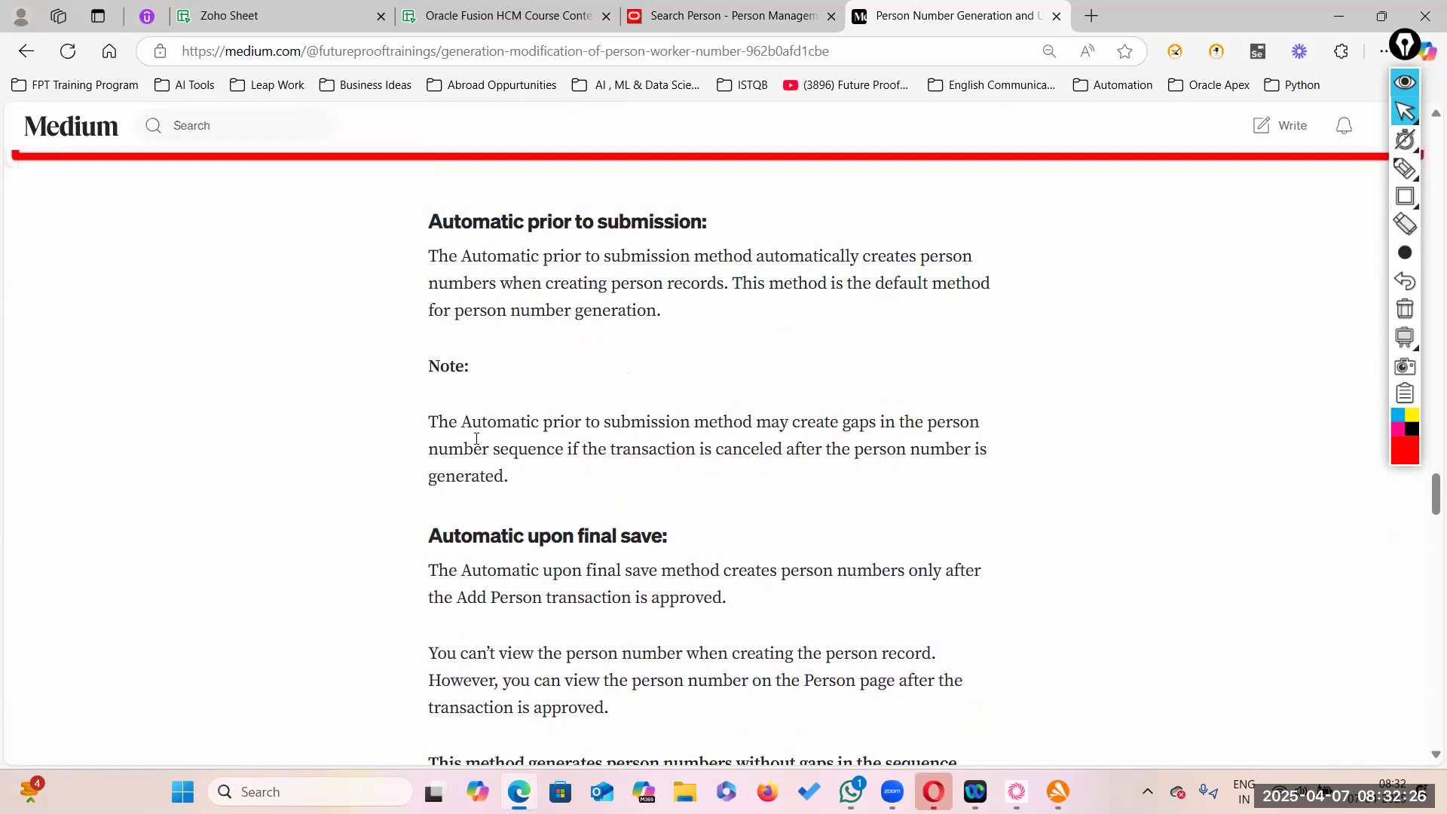
{"action": "left_click_drag", "start_coordinate": [430, 420], "coordinate": [973, 416]}
{"action": "left_click", "coordinate": [990, 437]}
{"action": "scroll", "coordinate": [905, 437], "scroll_direction": "up", "scroll_amount": 20}
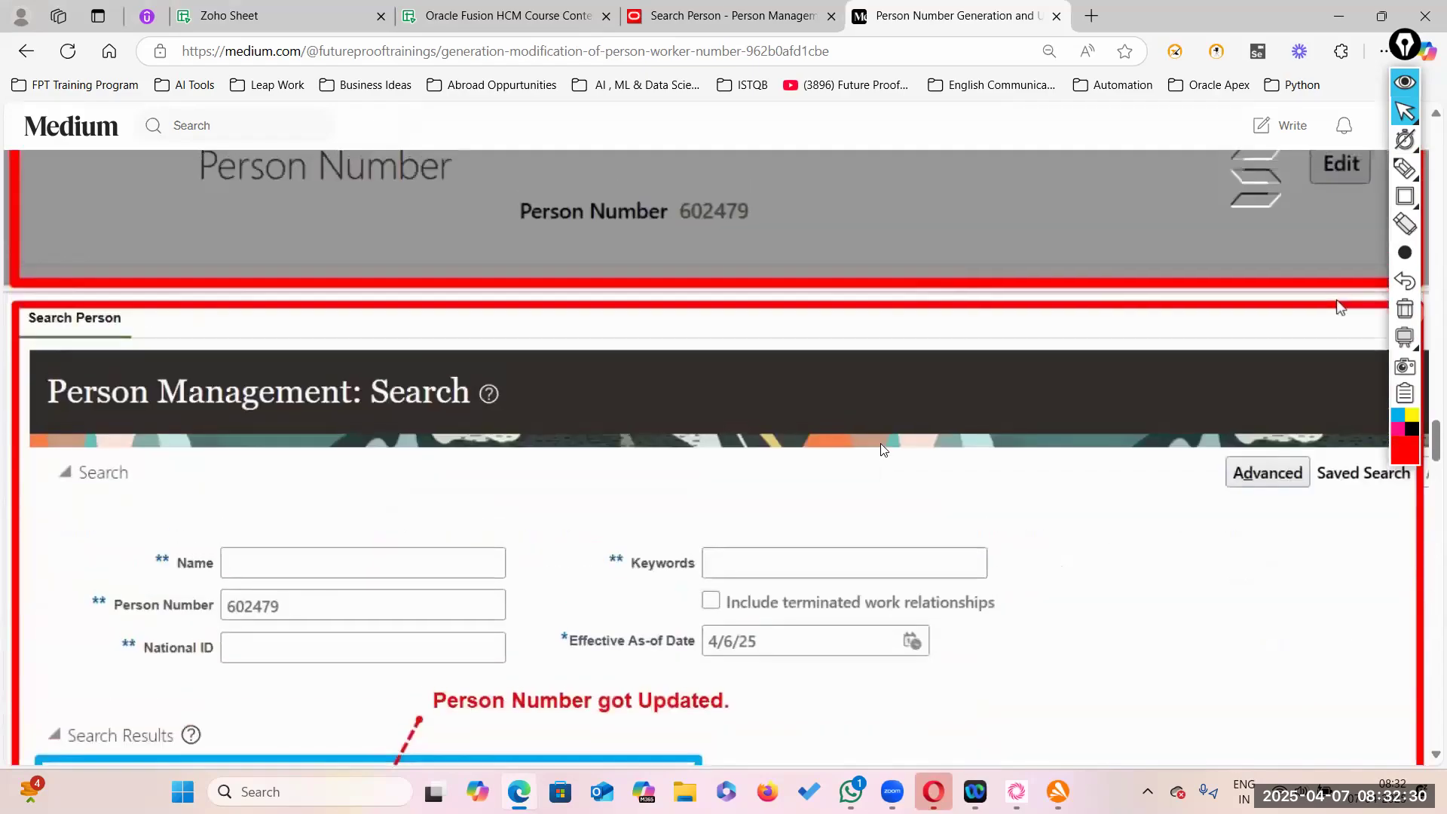
{"action": "scroll", "coordinate": [877, 437], "scroll_direction": "up", "scroll_amount": 15}
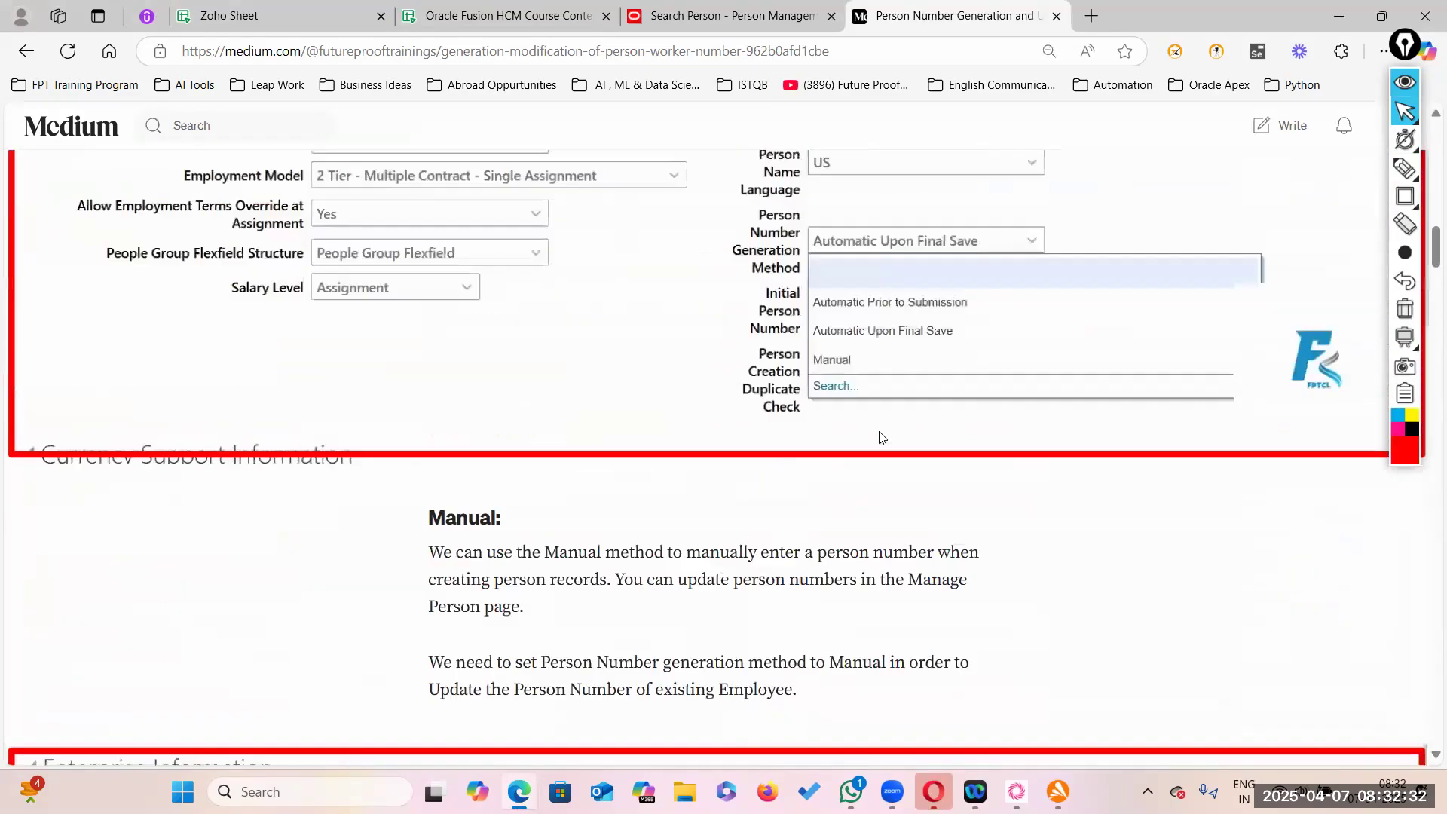
{"action": "scroll", "coordinate": [882, 437], "scroll_direction": "up", "scroll_amount": 10}
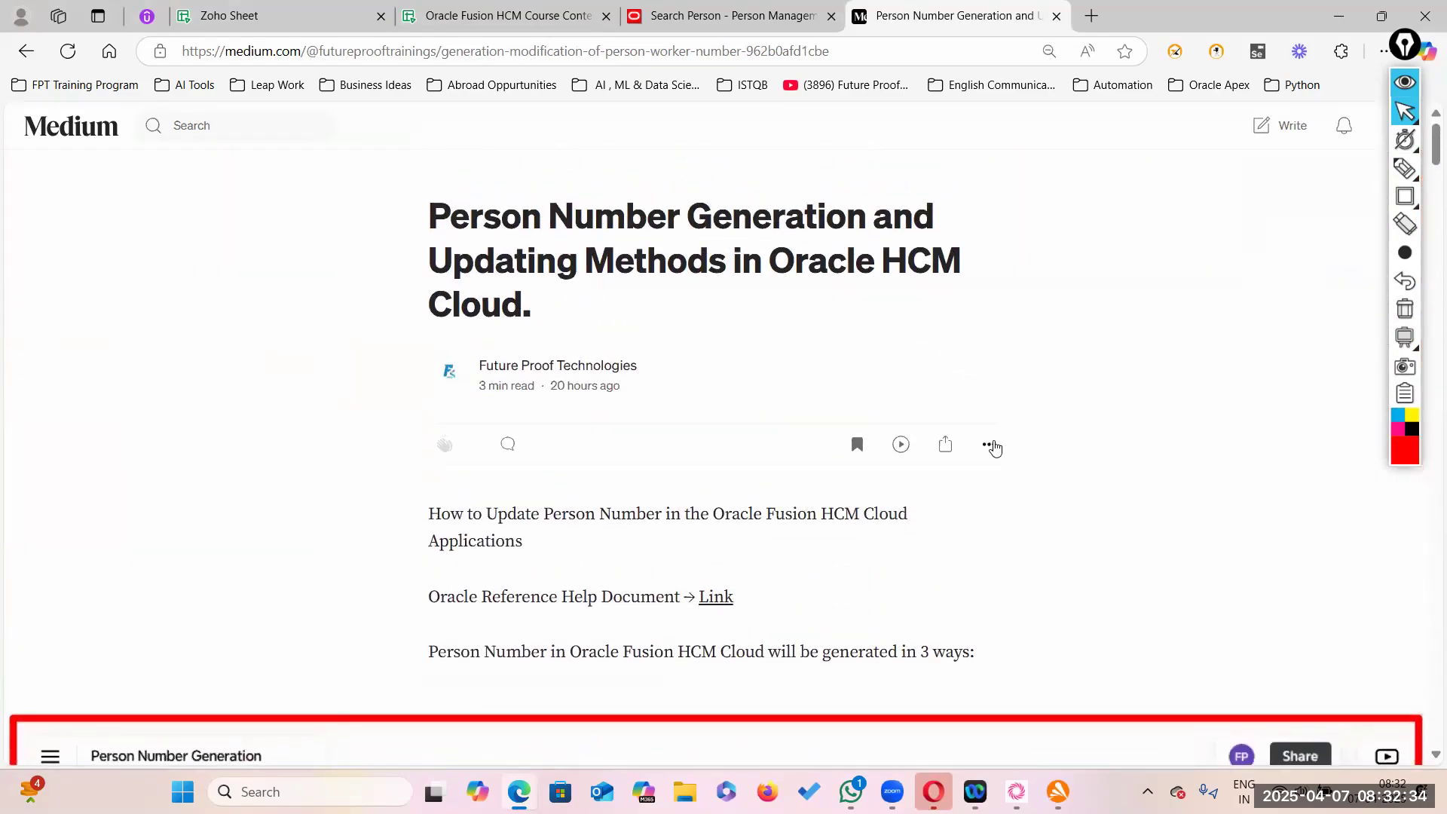
- Edit the story and make the note paragraph about sequence gaps bold
{"action": "left_click", "coordinate": [991, 447]}
{"action": "left_click", "coordinate": [942, 493]}
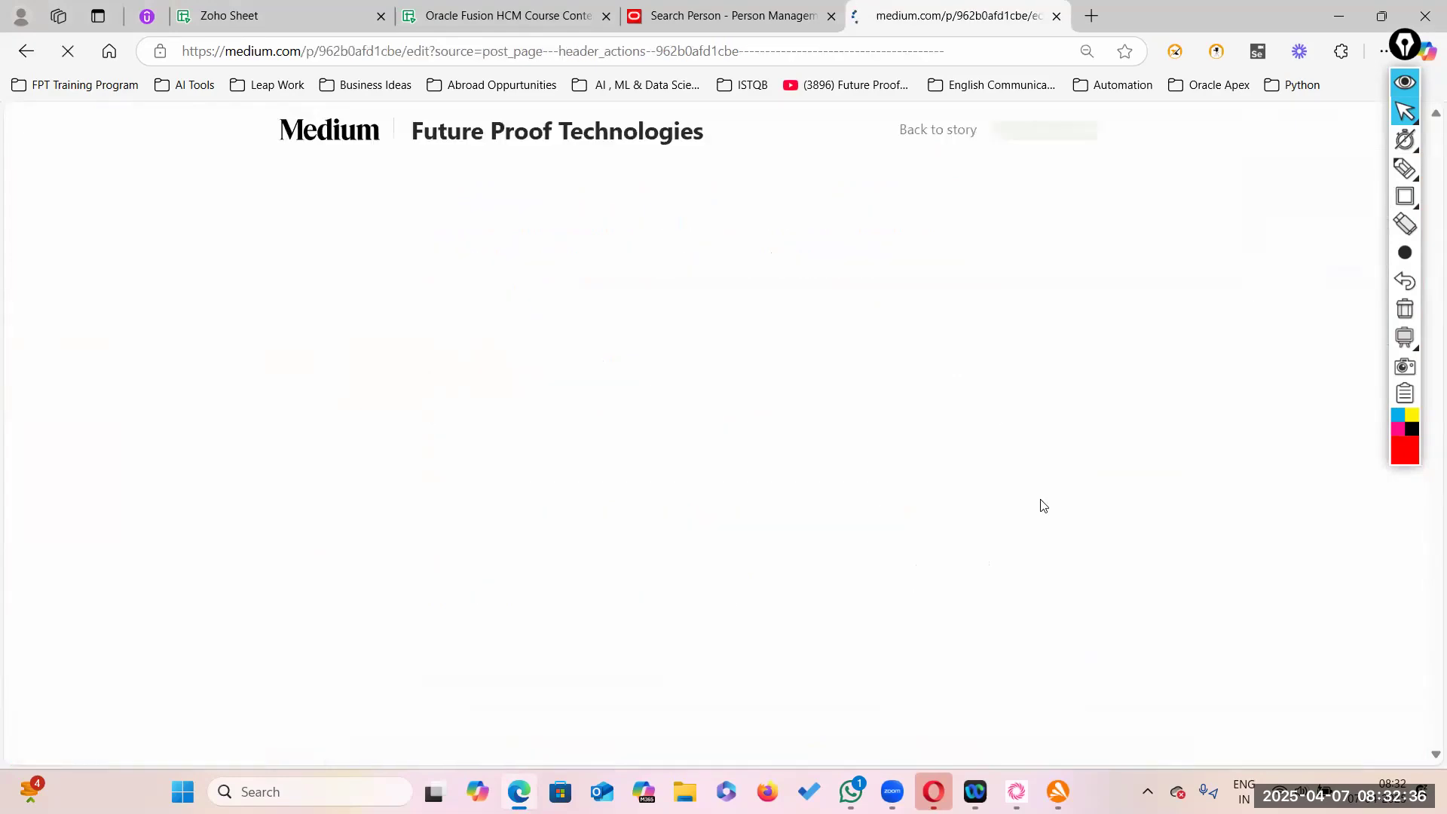
{"action": "scroll", "coordinate": [1014, 530], "scroll_direction": "down", "scroll_amount": 20}
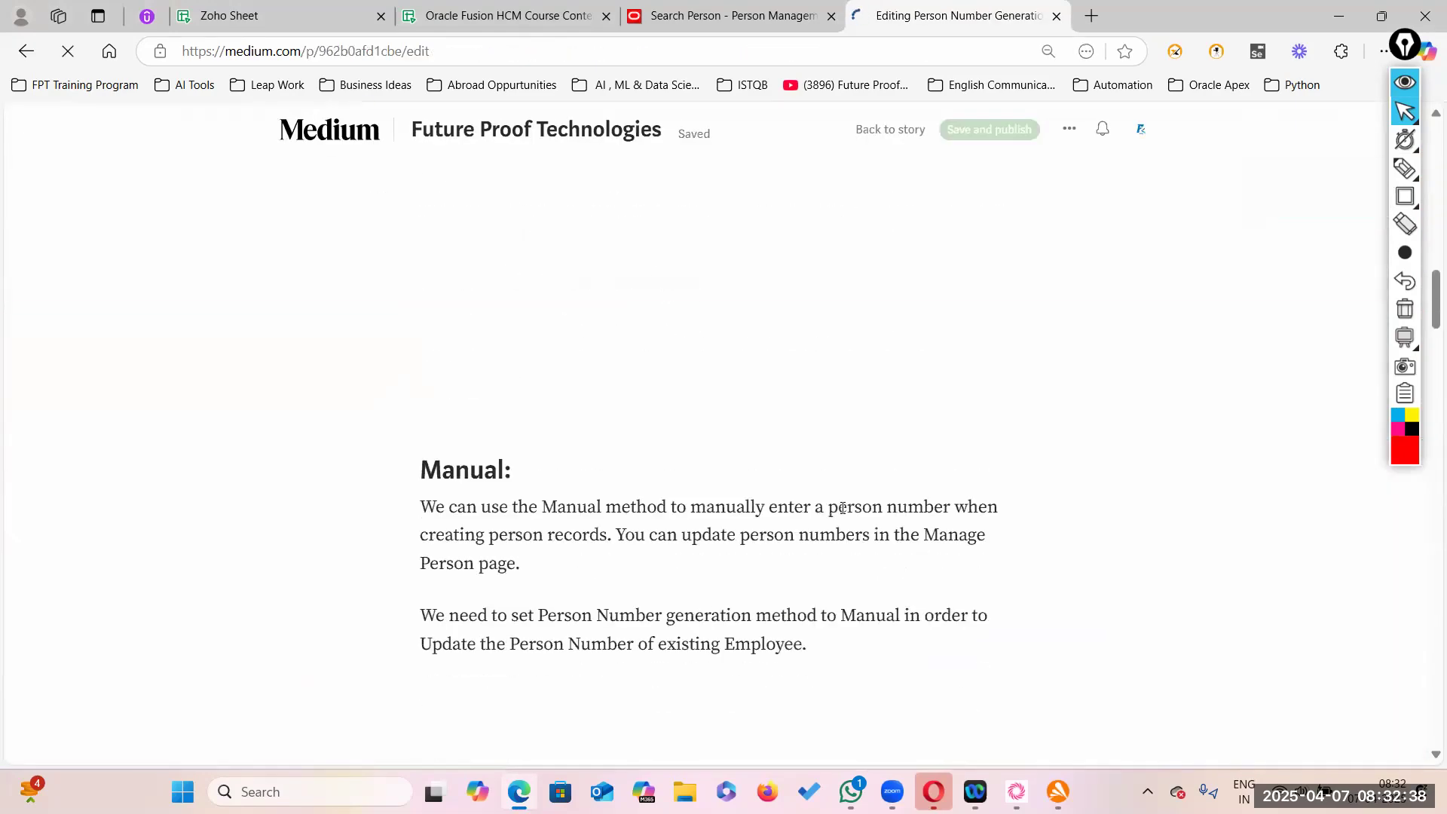
{"action": "scroll", "coordinate": [842, 515], "scroll_direction": "down", "scroll_amount": 15}
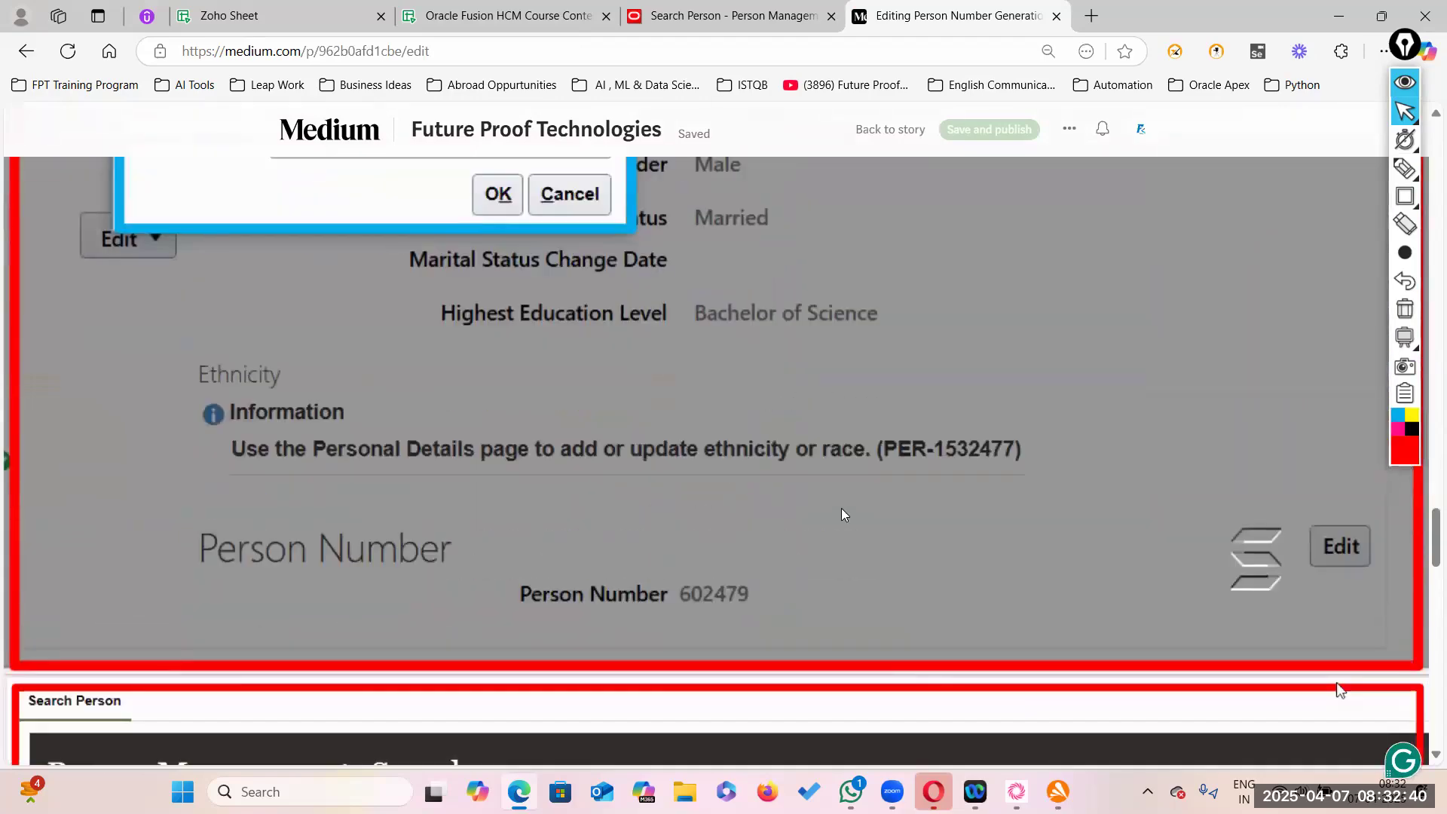
{"action": "scroll", "coordinate": [844, 515], "scroll_direction": "down", "scroll_amount": 10}
{"action": "scroll", "coordinate": [687, 473], "scroll_direction": "up", "scroll_amount": 3}
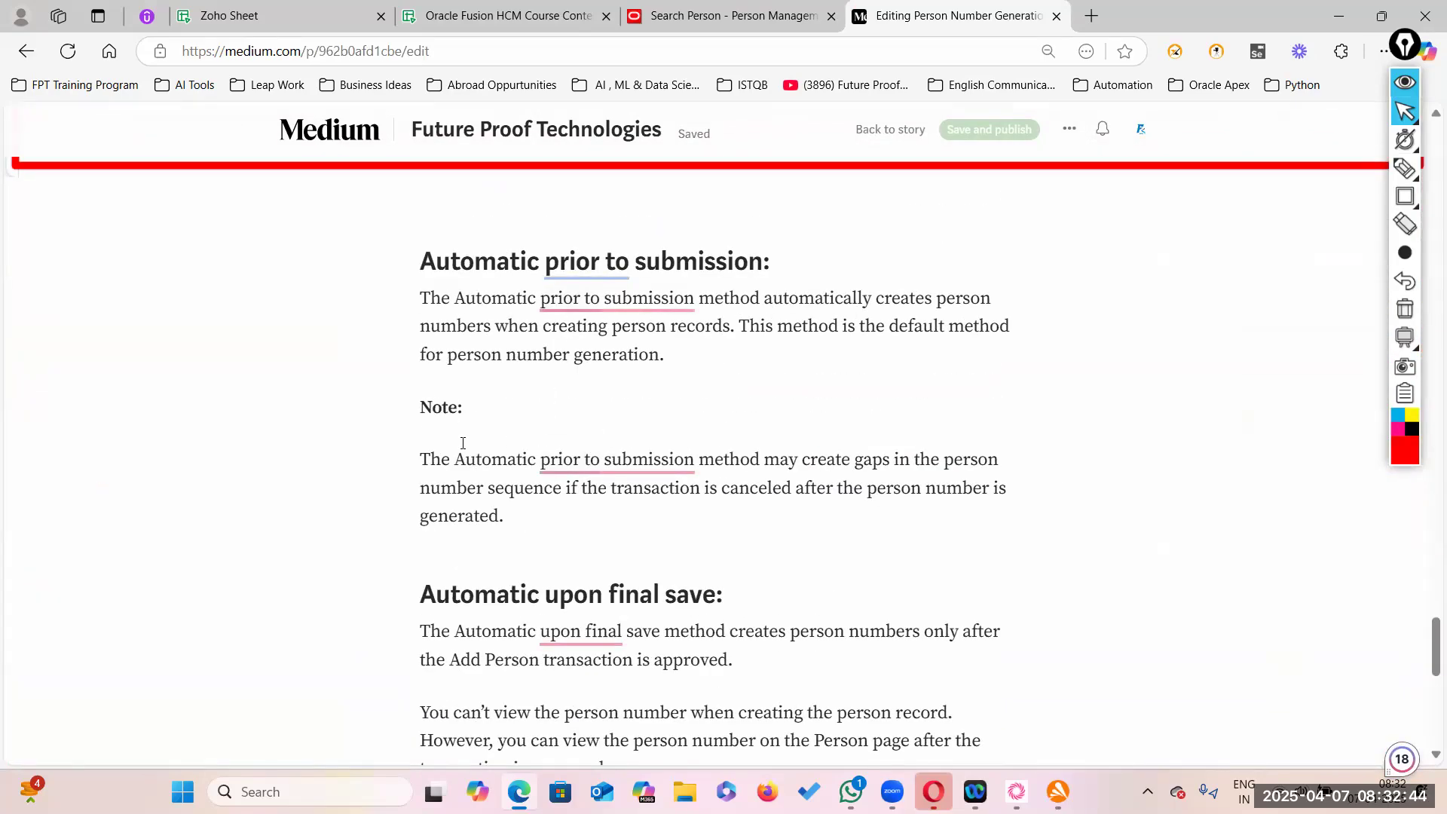
{"action": "left_click_drag", "start_coordinate": [516, 457], "coordinate": [745, 512]}
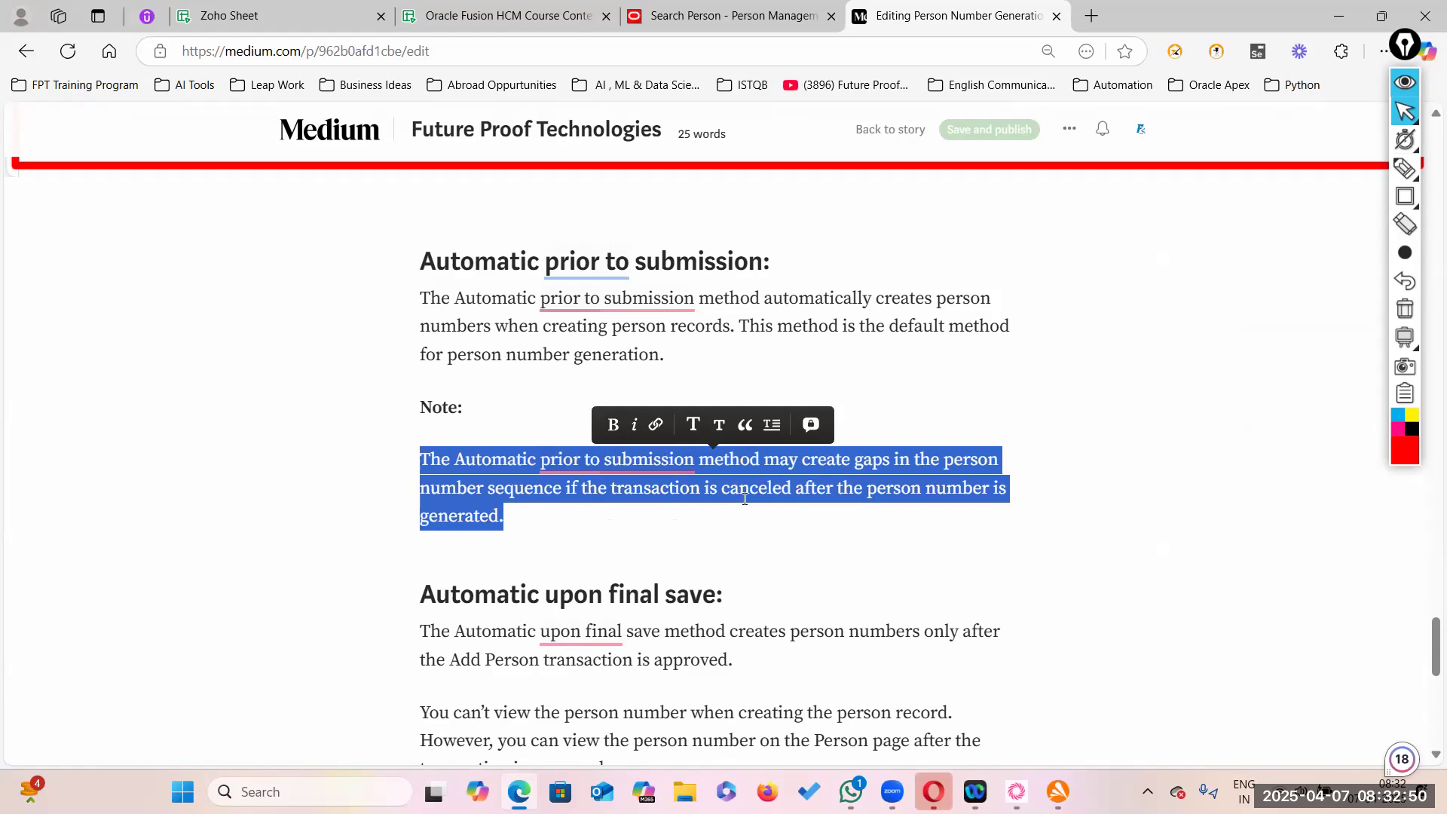
{"action": "key", "text": "ctrl+b"}
{"action": "left_click", "coordinate": [728, 497]}
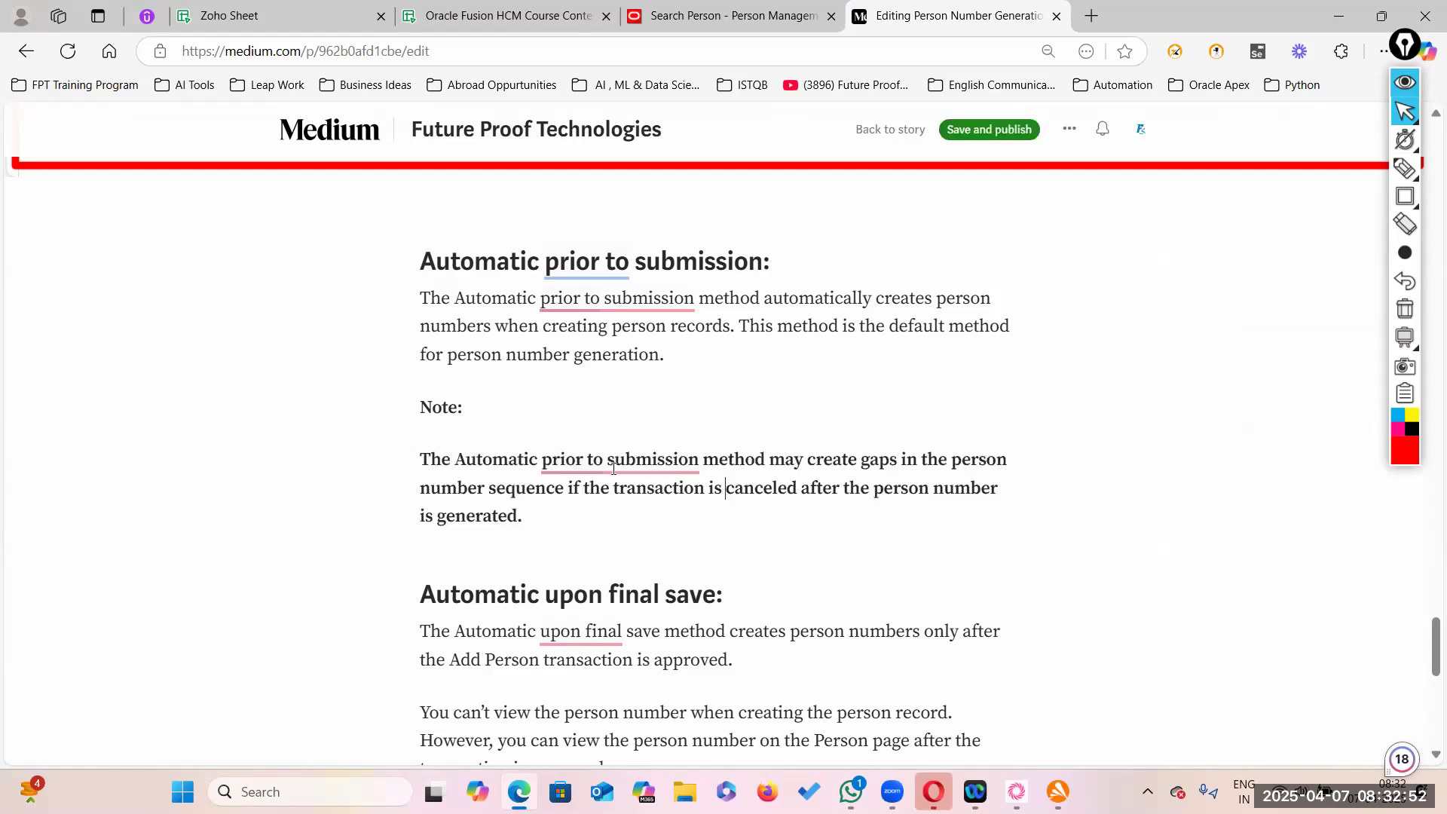
- Dismiss the Grammarly hyphen and wording suggestions on 'prior to submission' and 'upon final'
{"action": "left_click", "coordinate": [615, 462]}
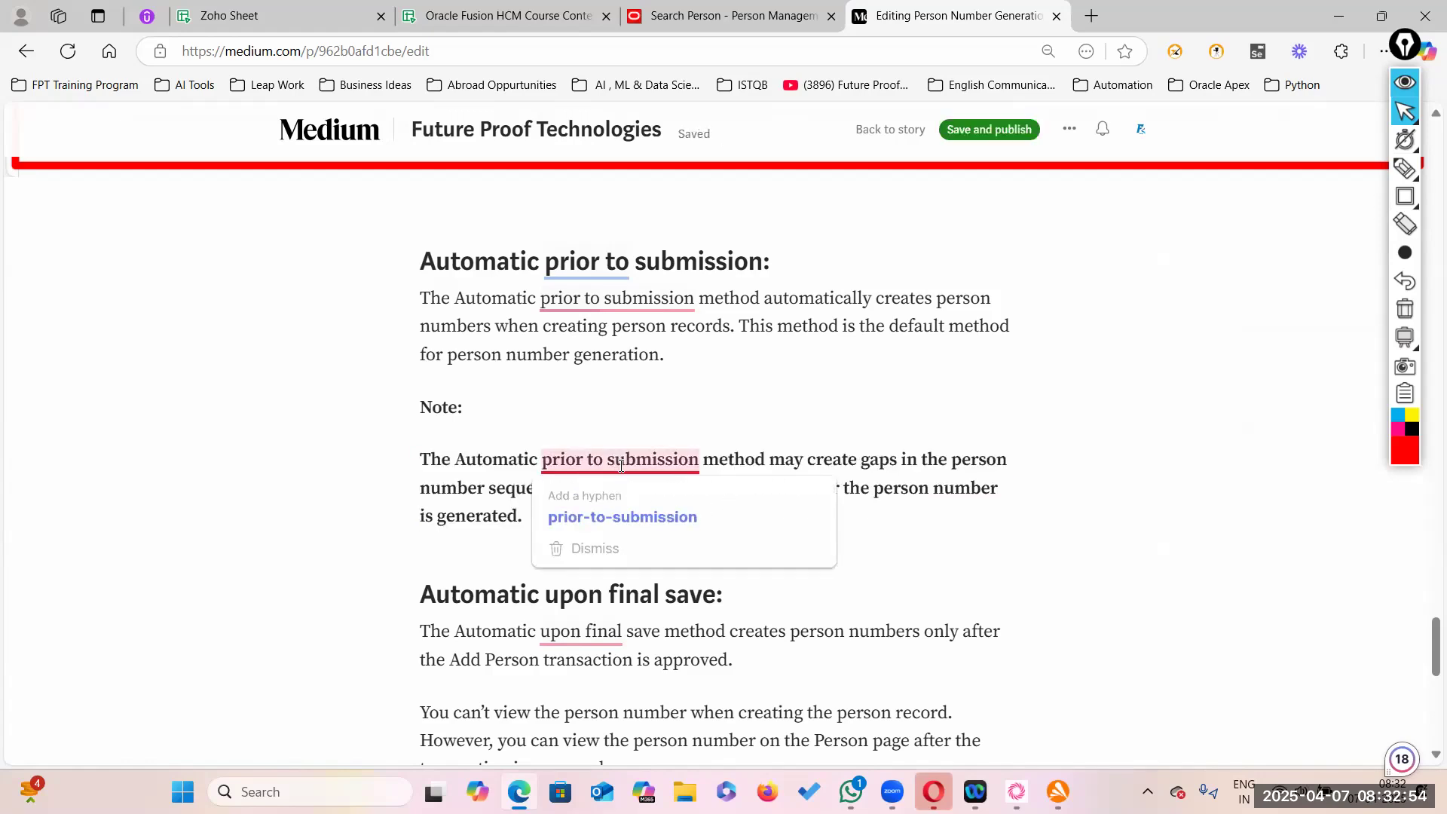
{"action": "left_click", "coordinate": [587, 548]}
{"action": "left_click", "coordinate": [642, 535]}
{"action": "left_click", "coordinate": [576, 464]}
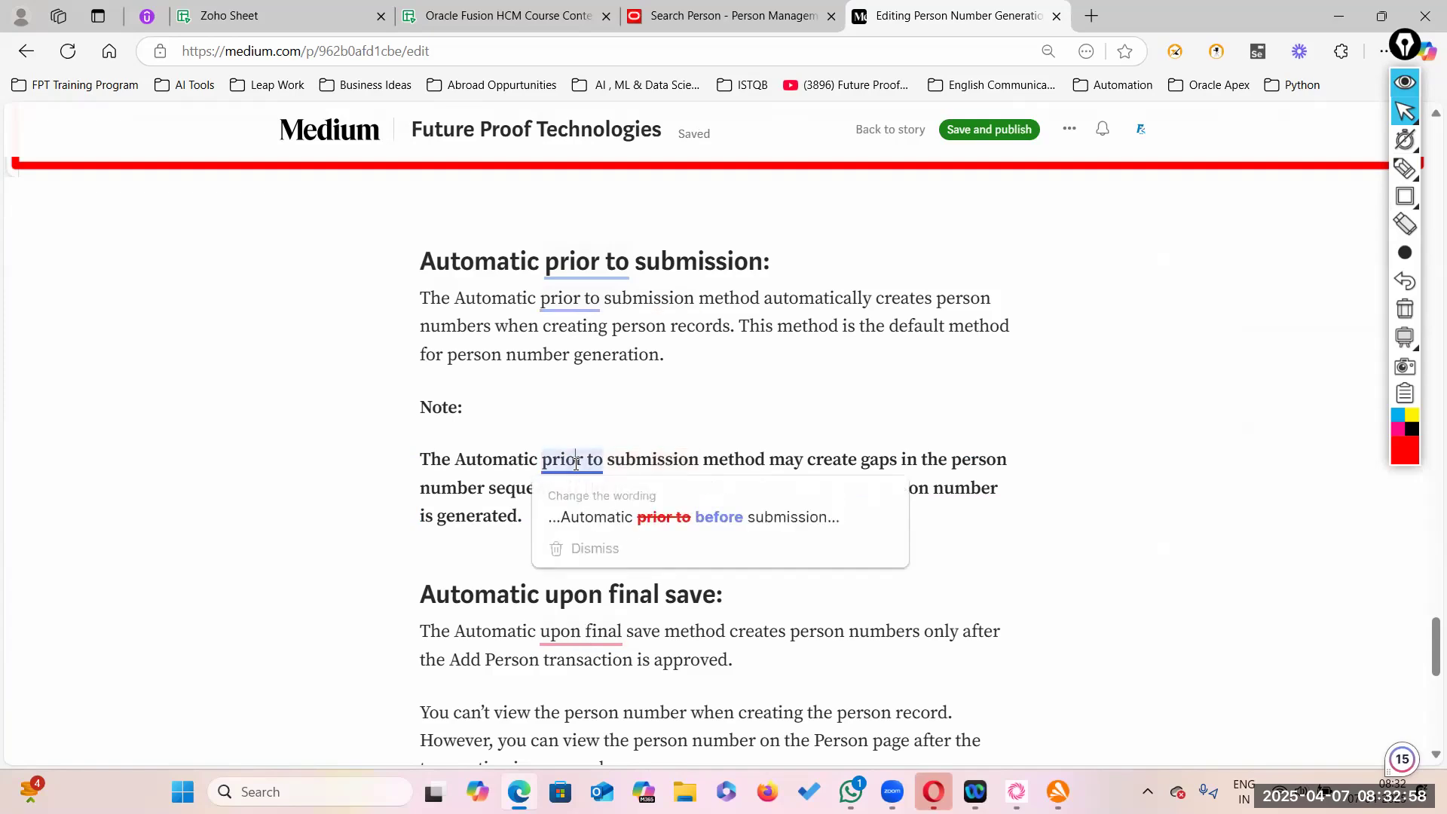
{"action": "left_click", "coordinate": [584, 549]}
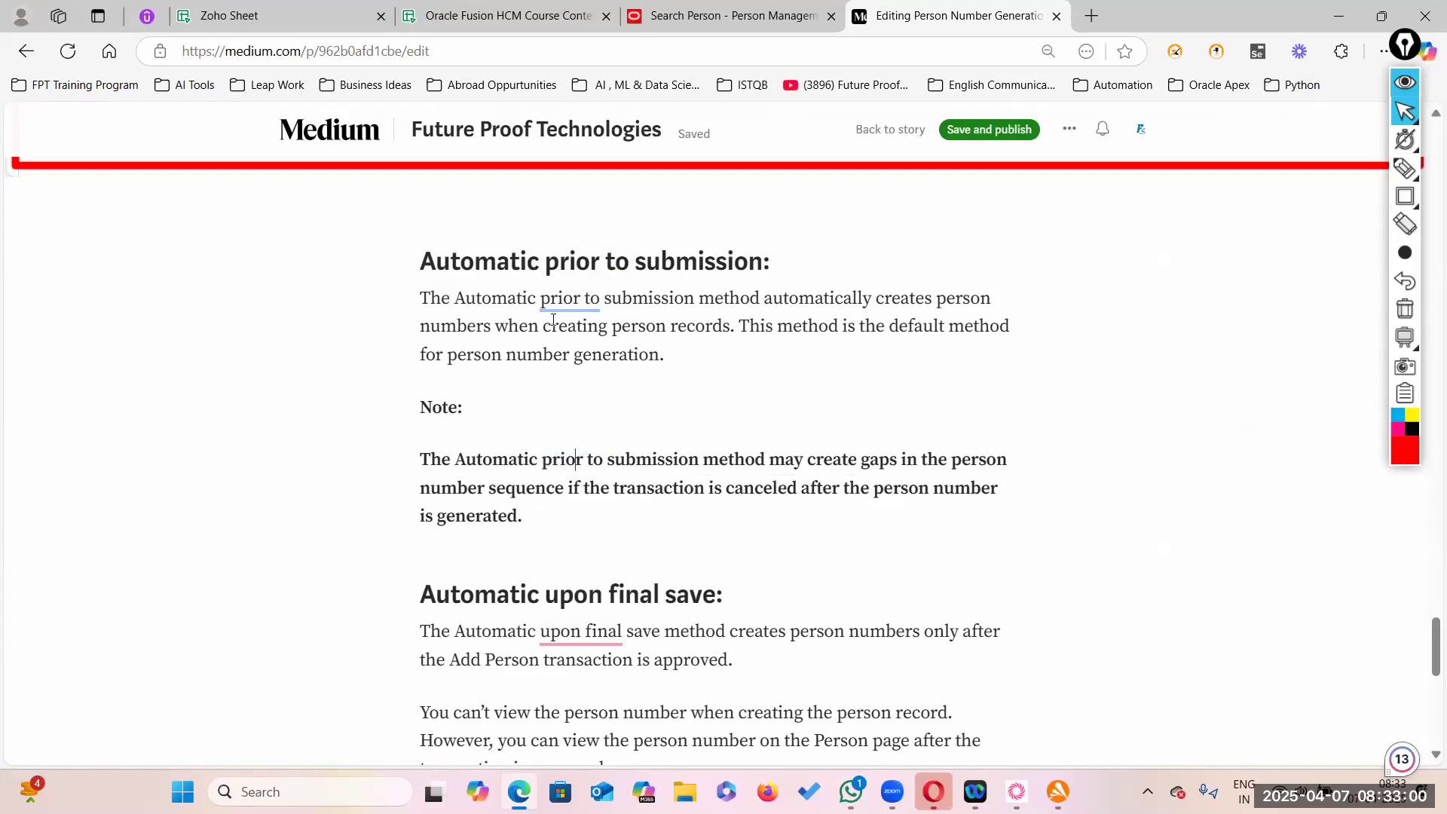
{"action": "left_click", "coordinate": [756, 530]}
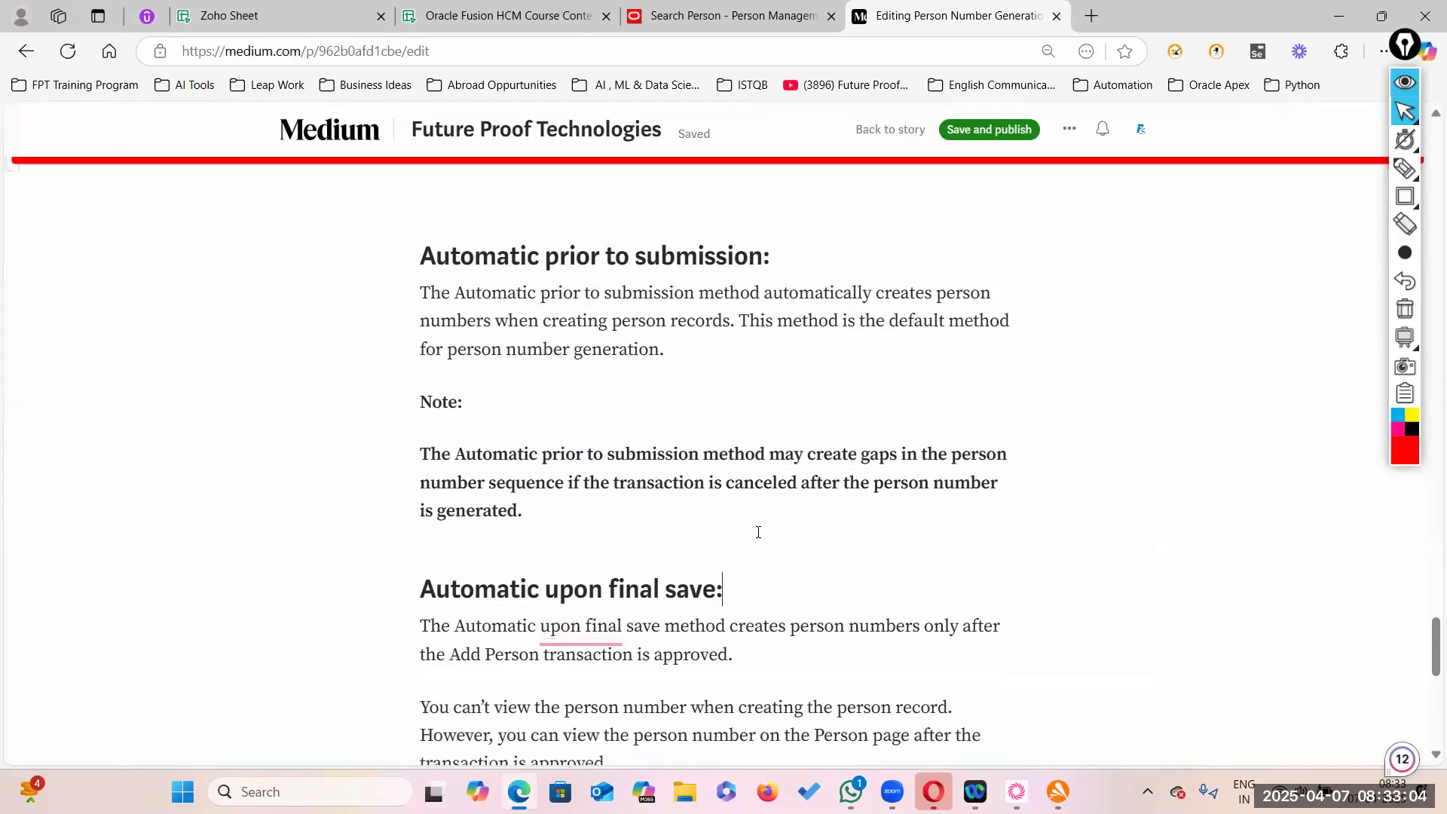
{"action": "scroll", "coordinate": [589, 469], "scroll_direction": "down", "scroll_amount": 3}
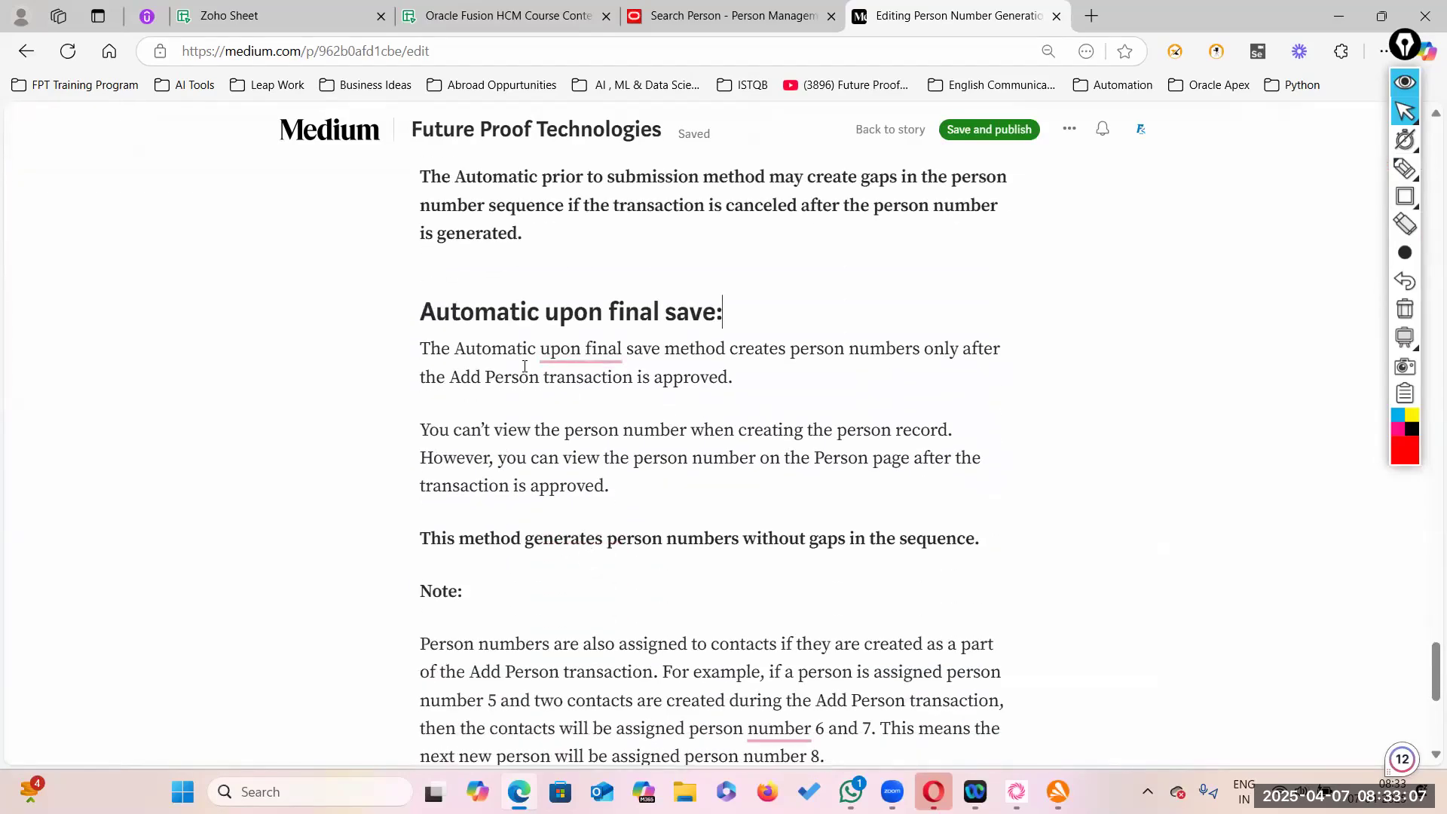
{"action": "mouse_move", "coordinate": [580, 351]}
{"action": "left_click", "coordinate": [586, 431]}
{"action": "scroll", "coordinate": [682, 603], "scroll_direction": "down", "scroll_amount": 3}
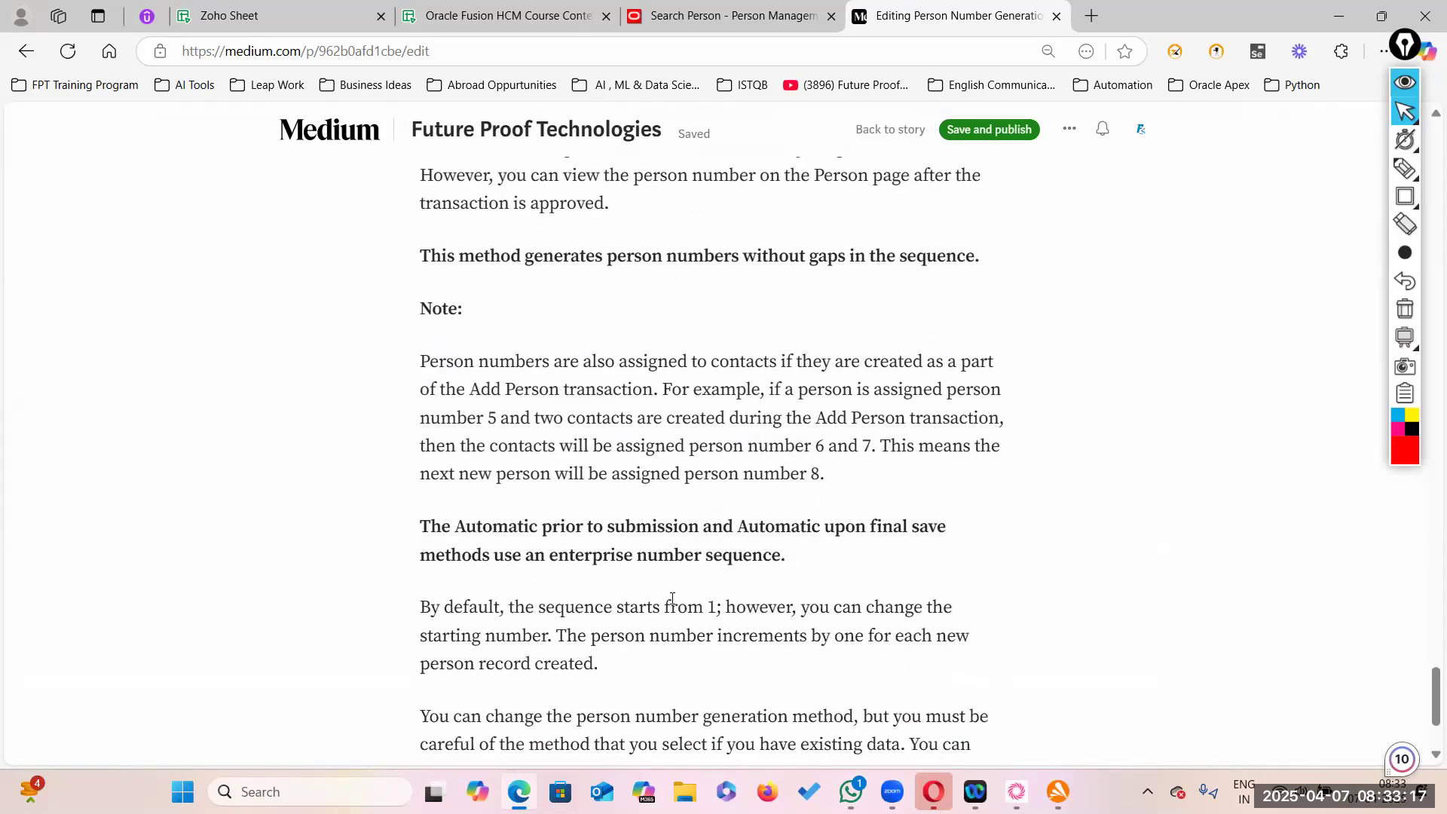
{"action": "scroll", "coordinate": [673, 598], "scroll_direction": "down", "scroll_amount": 2}
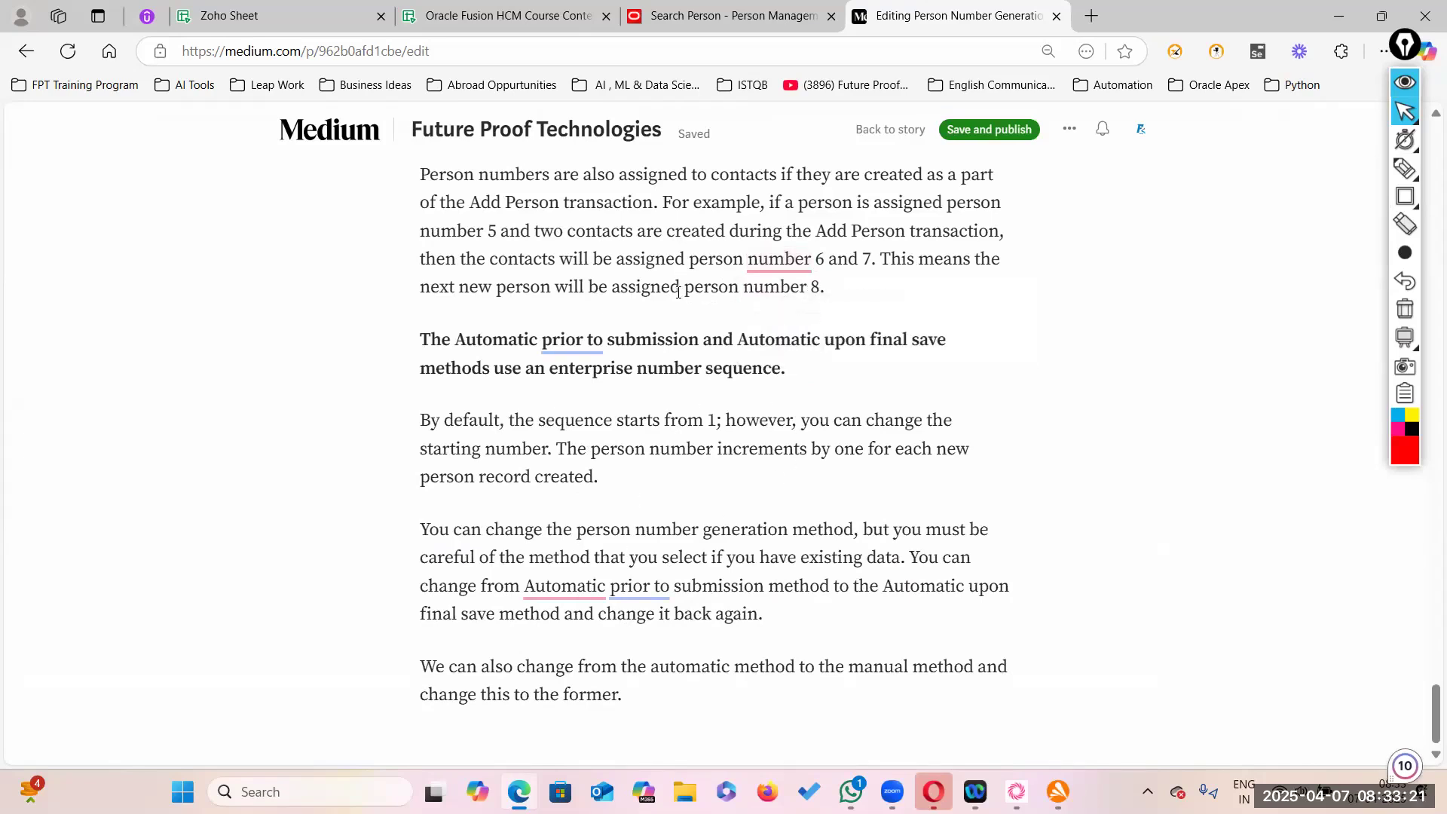
- Dismiss the remaining grammar suggestions and publish the edited article
{"action": "left_click", "coordinate": [753, 258]}
{"action": "left_click", "coordinate": [780, 264]}
{"action": "left_click", "coordinate": [779, 347]}
{"action": "left_click", "coordinate": [561, 347]}
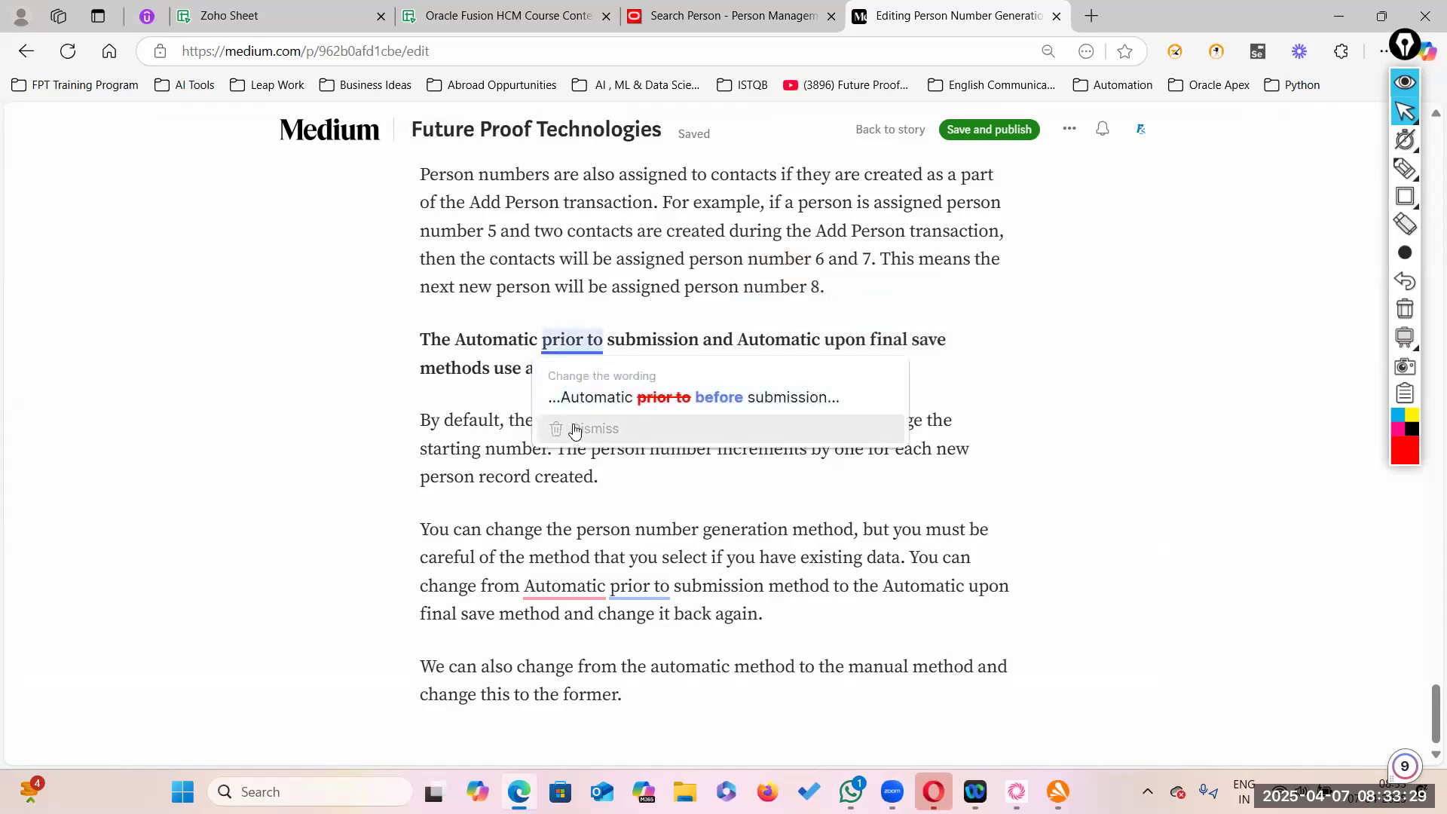
{"action": "left_click", "coordinate": [583, 427]}
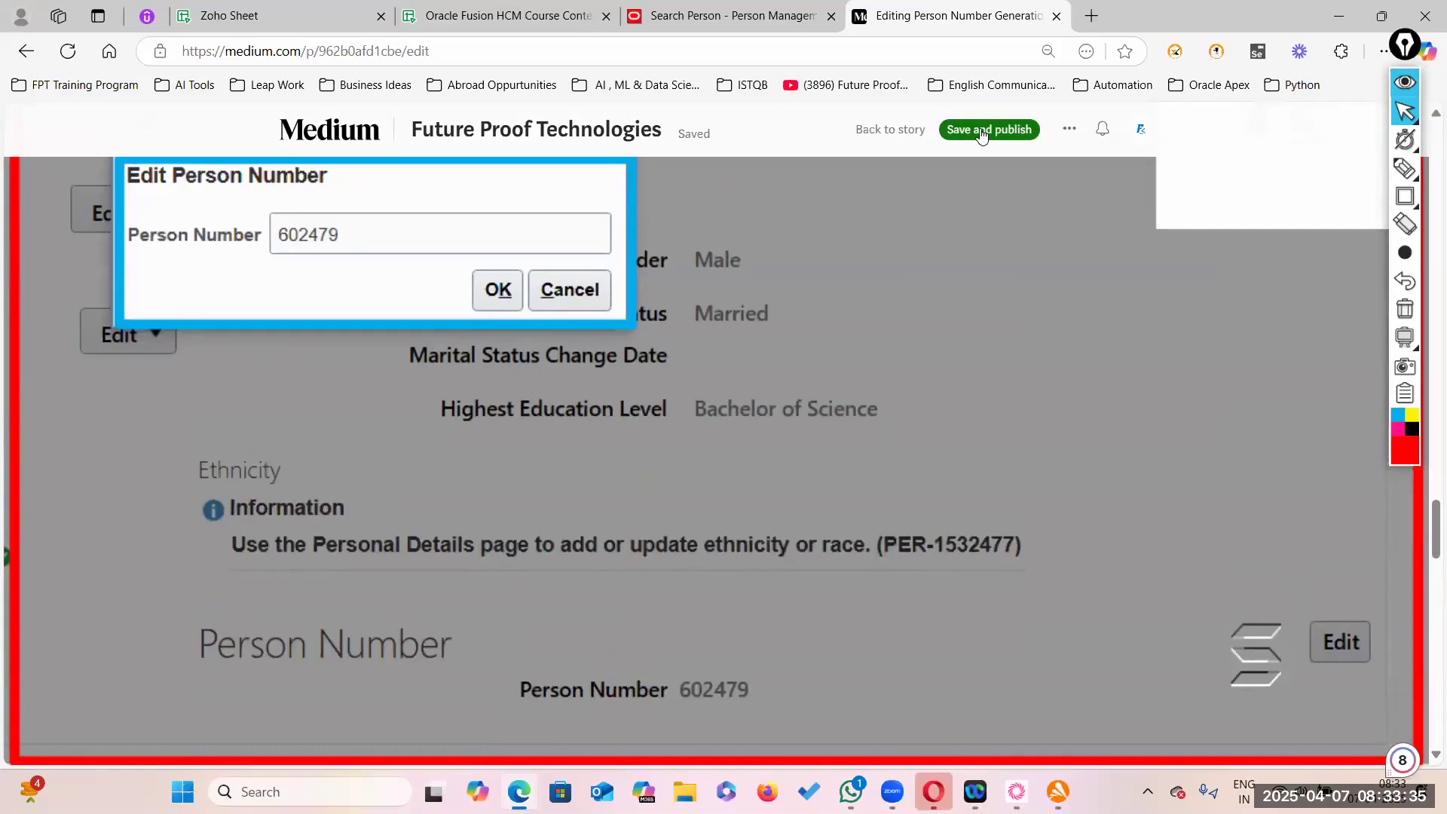
{"action": "left_click", "coordinate": [981, 134]}
{"action": "scroll", "coordinate": [801, 447], "scroll_direction": "down", "scroll_amount": 10}
{"action": "scroll", "coordinate": [802, 448], "scroll_direction": "down", "scroll_amount": 20}
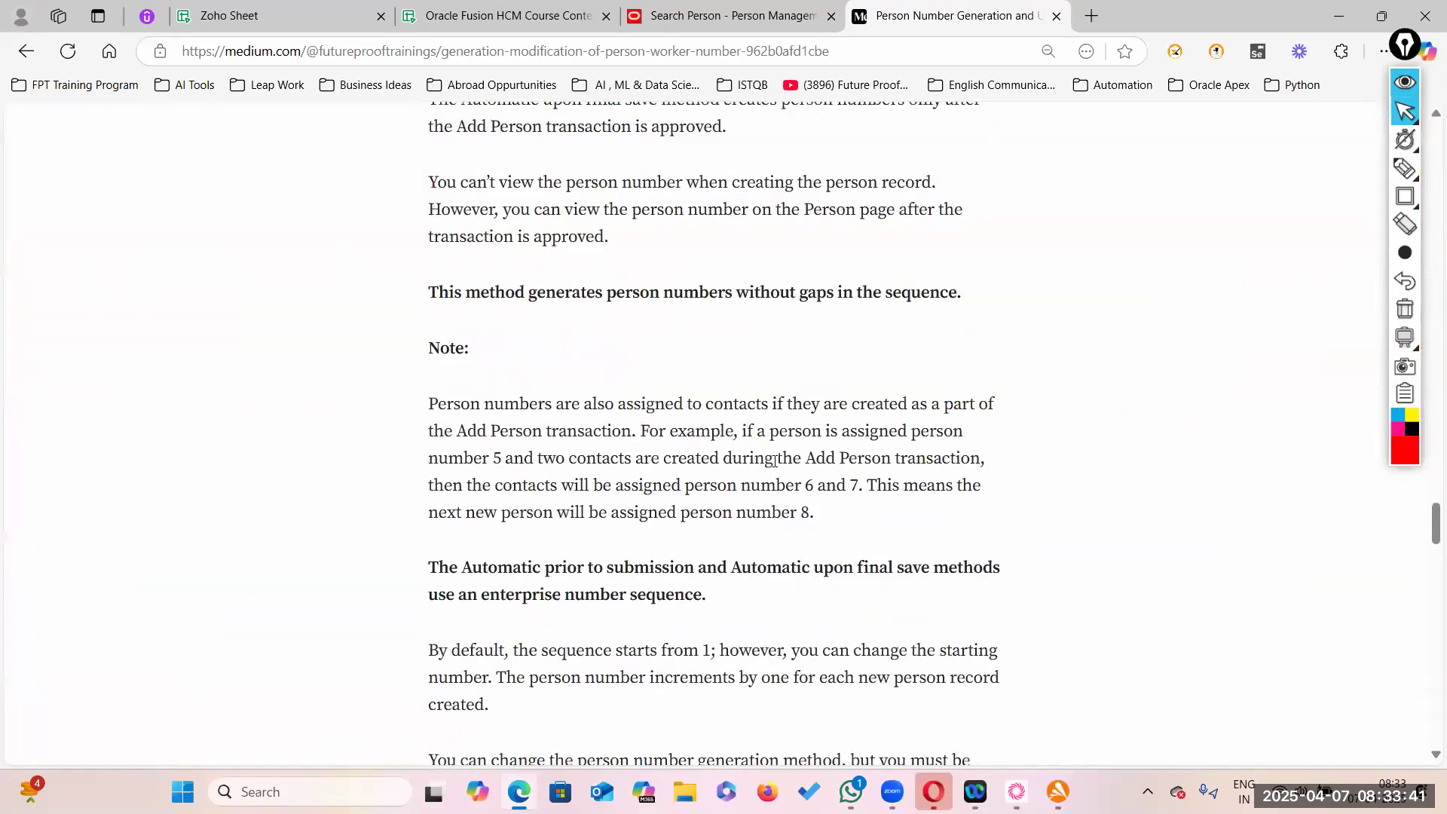
{"action": "scroll", "coordinate": [774, 461], "scroll_direction": "down", "scroll_amount": 4}
{"action": "left_click_drag", "start_coordinate": [514, 369], "coordinate": [730, 367]}
{"action": "left_click", "coordinate": [730, 413]}
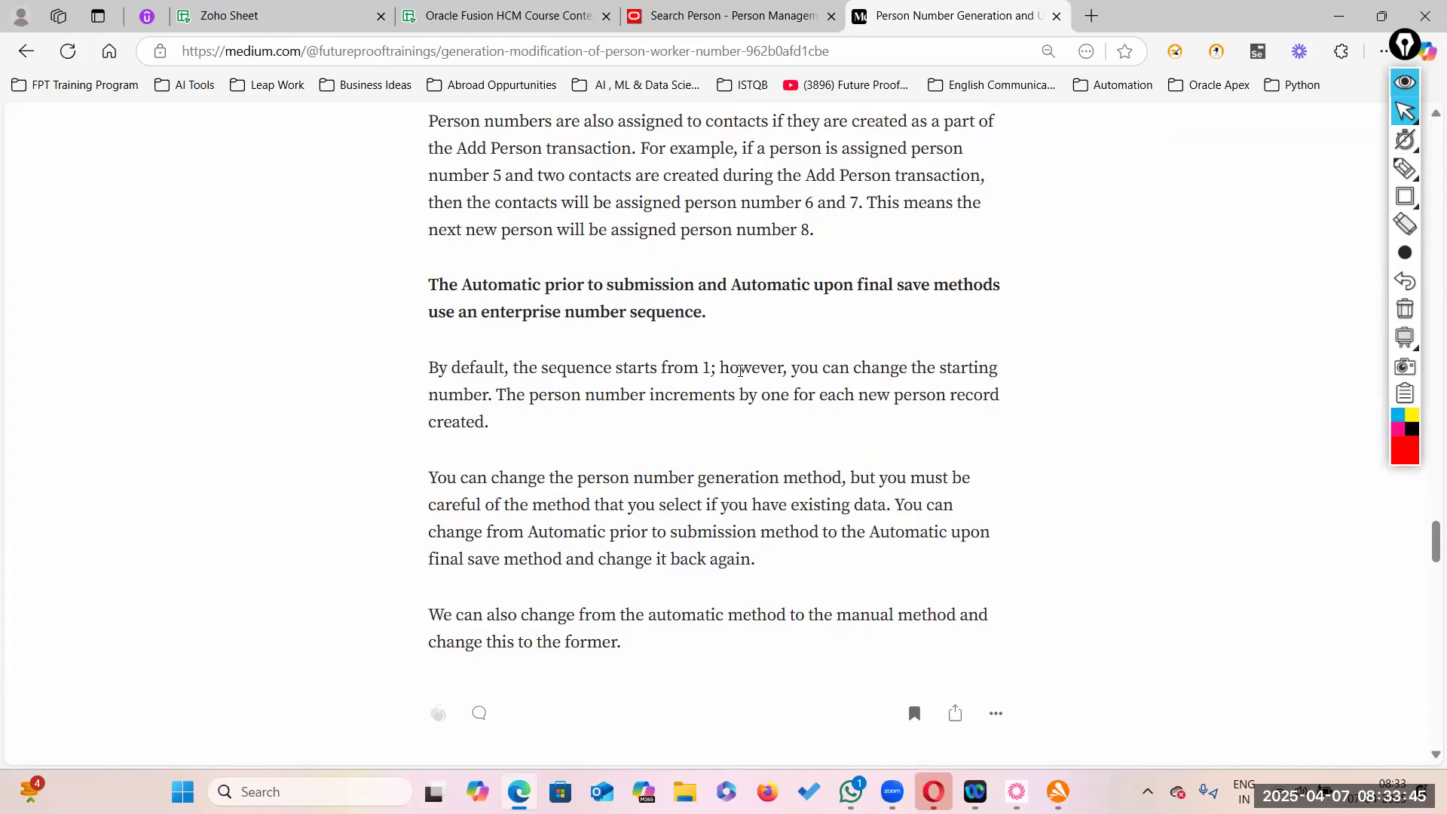
{"action": "scroll", "coordinate": [754, 463], "scroll_direction": "down", "scroll_amount": 13}
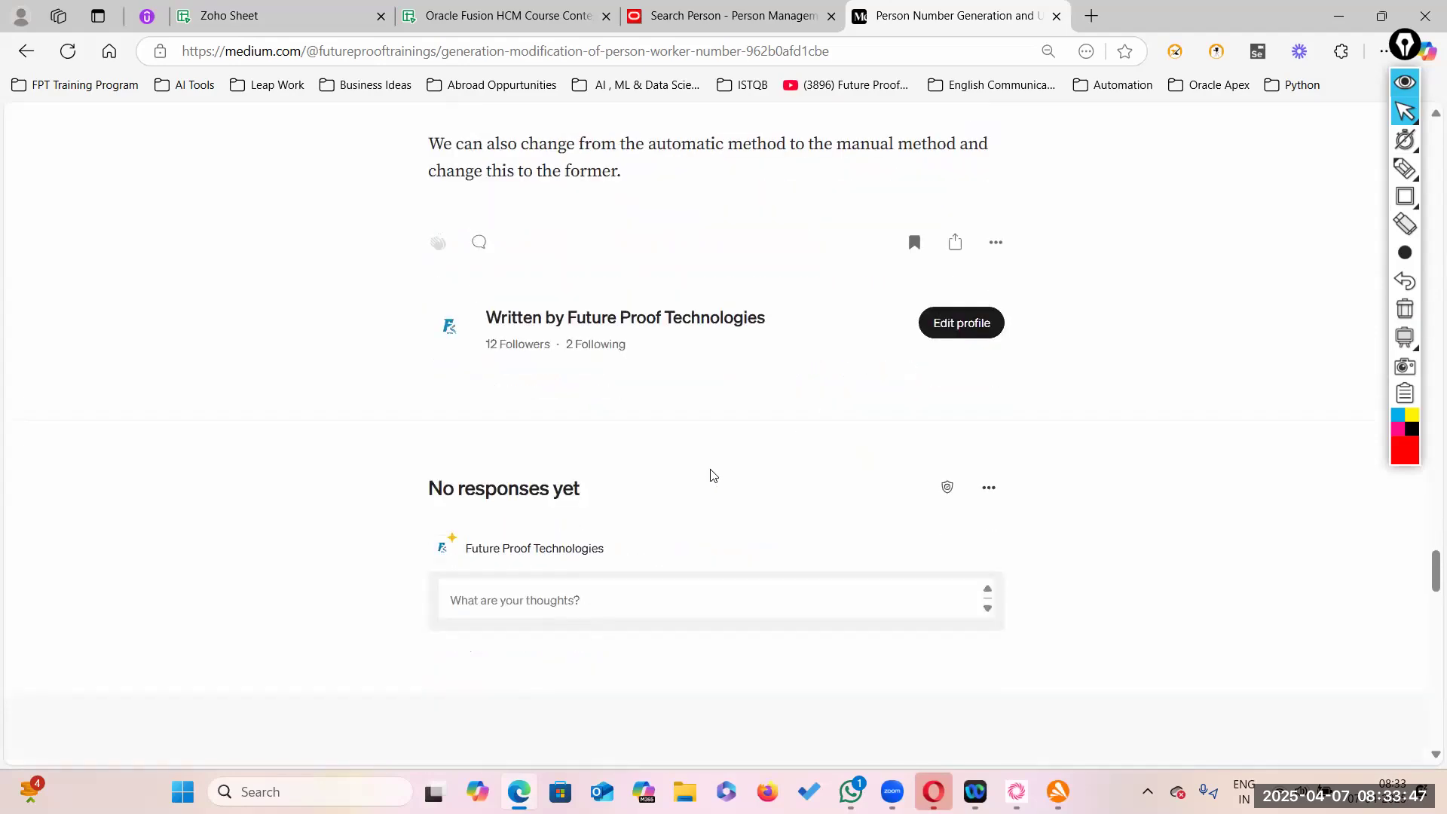
{"action": "scroll", "coordinate": [701, 471], "scroll_direction": "up", "scroll_amount": 18}
{"action": "scroll", "coordinate": [703, 467], "scroll_direction": "up", "scroll_amount": 20}
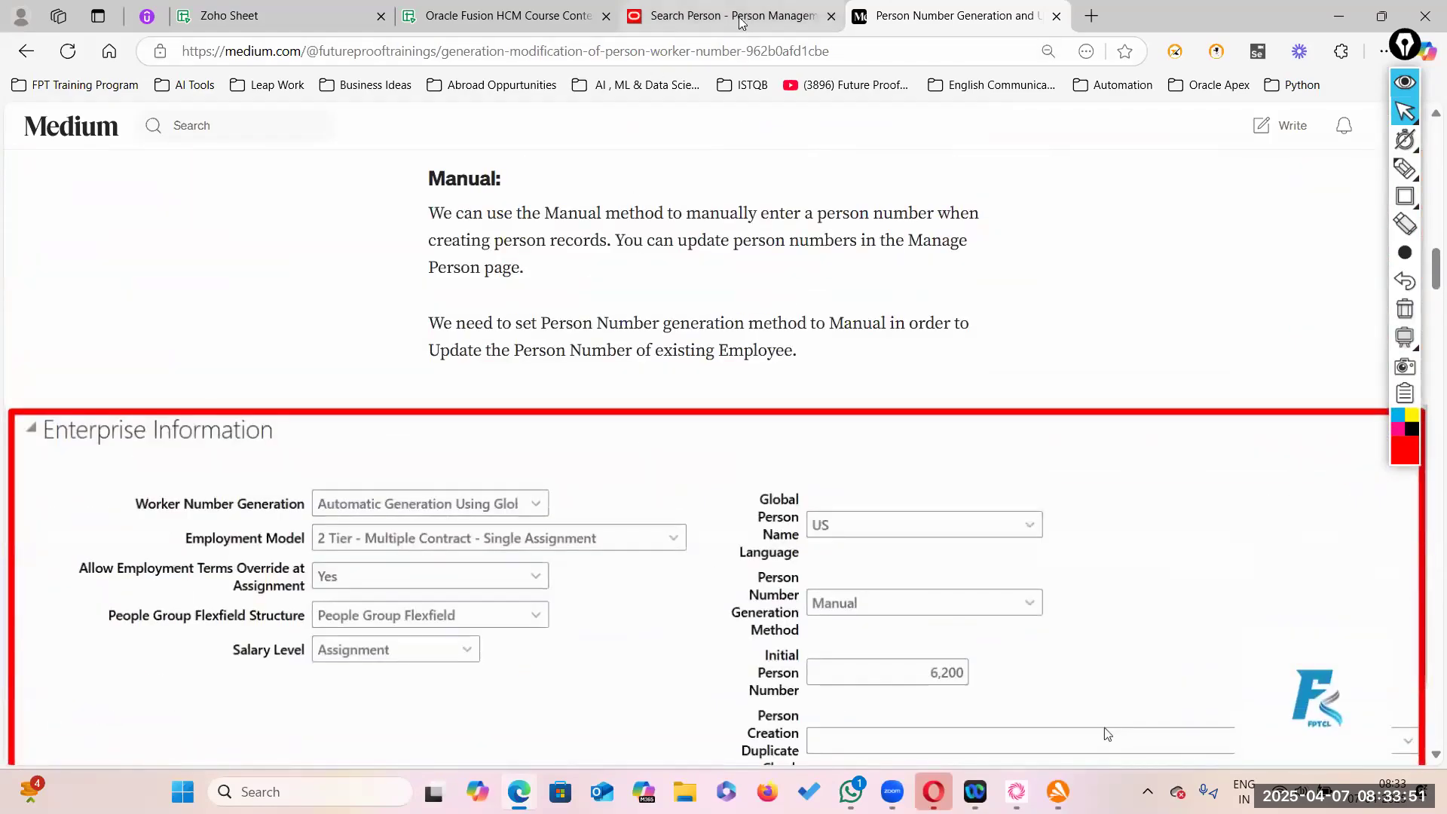
{"action": "scroll", "coordinate": [1105, 733], "scroll_direction": "up", "scroll_amount": 20}
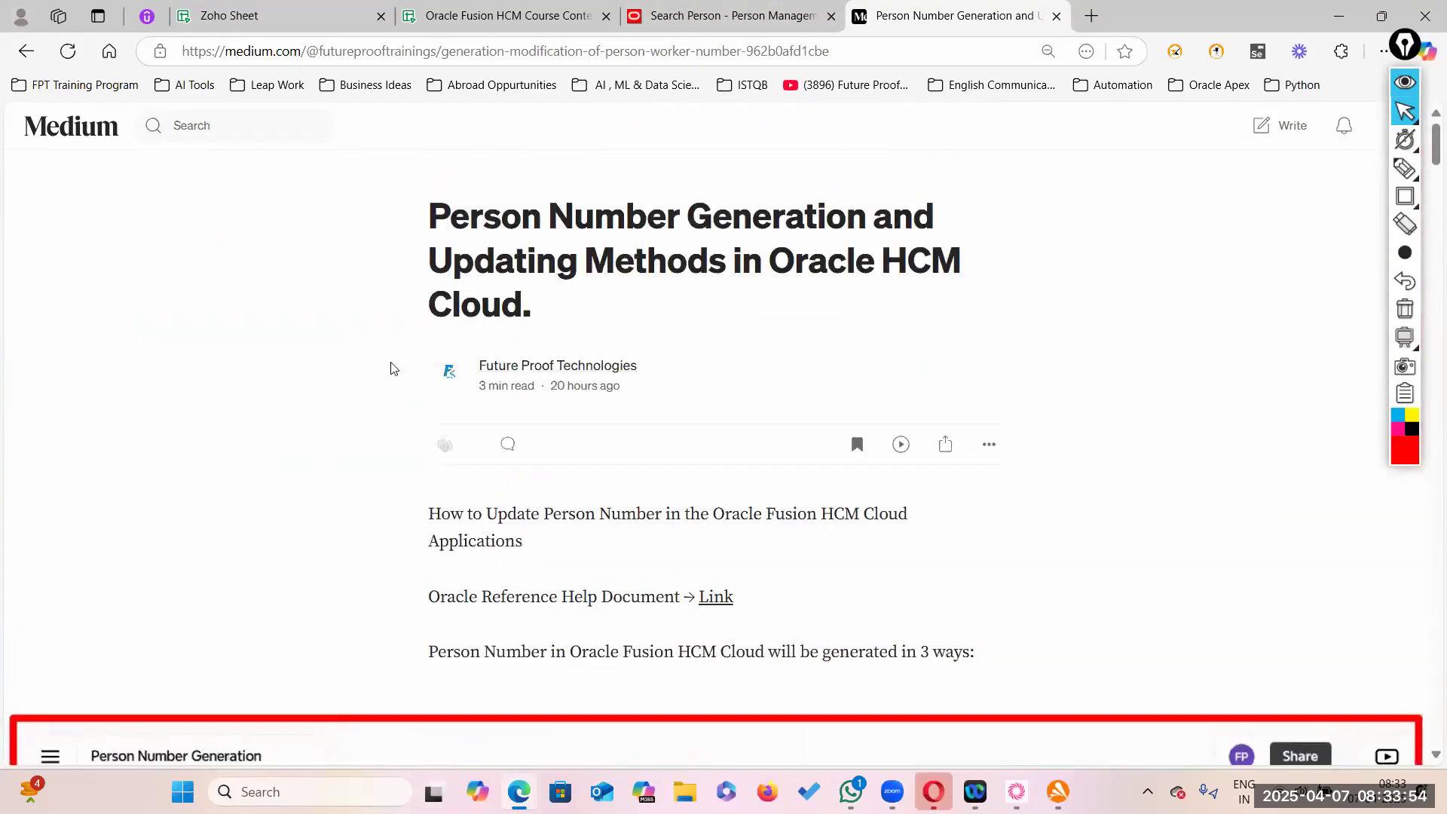
- In the Oracle Fusion HCM Course Content sheet, select cell C56 in the Functional Topics list
{"action": "left_click", "coordinate": [541, 24]}
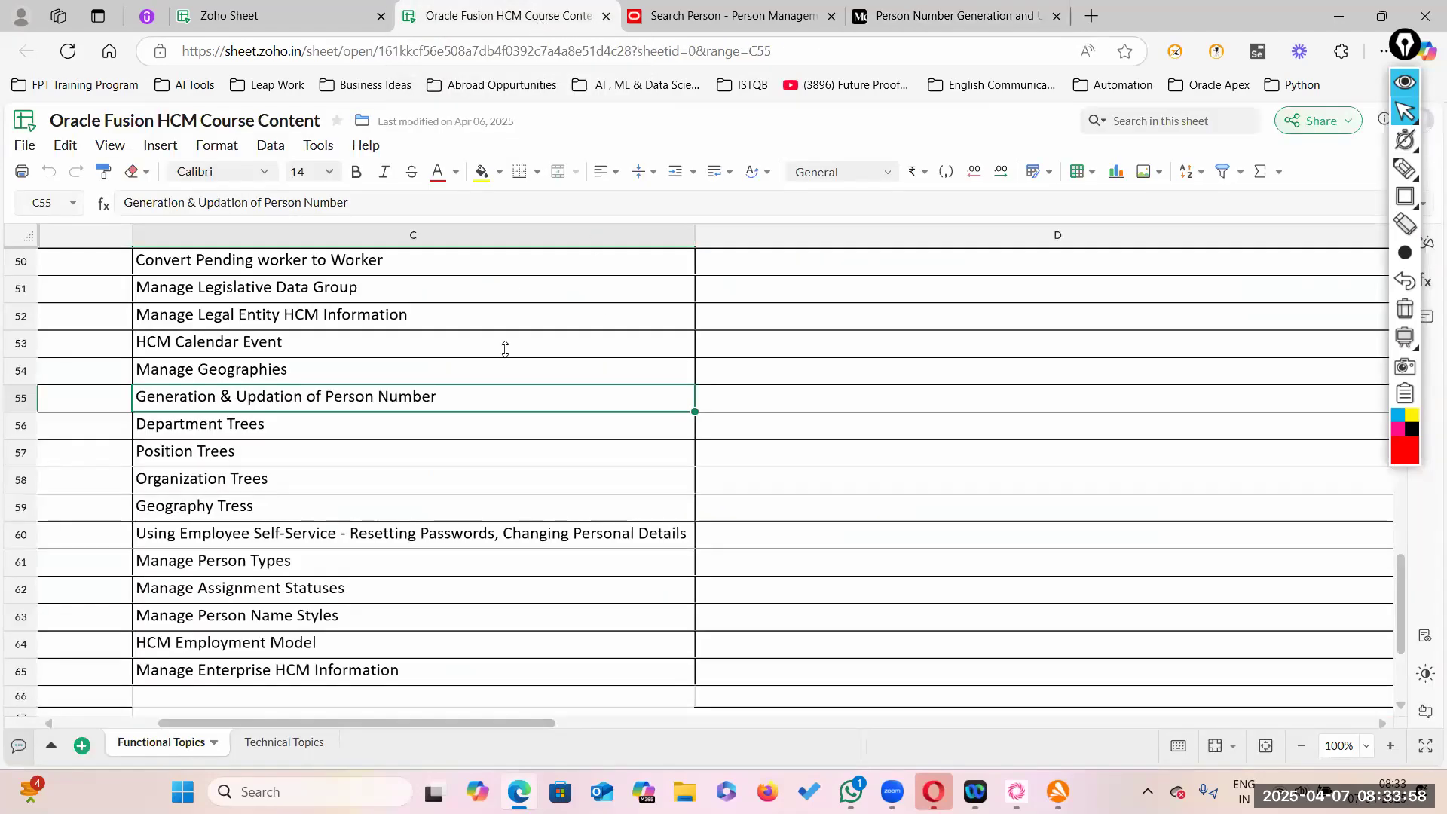
{"action": "left_click", "coordinate": [418, 422]}
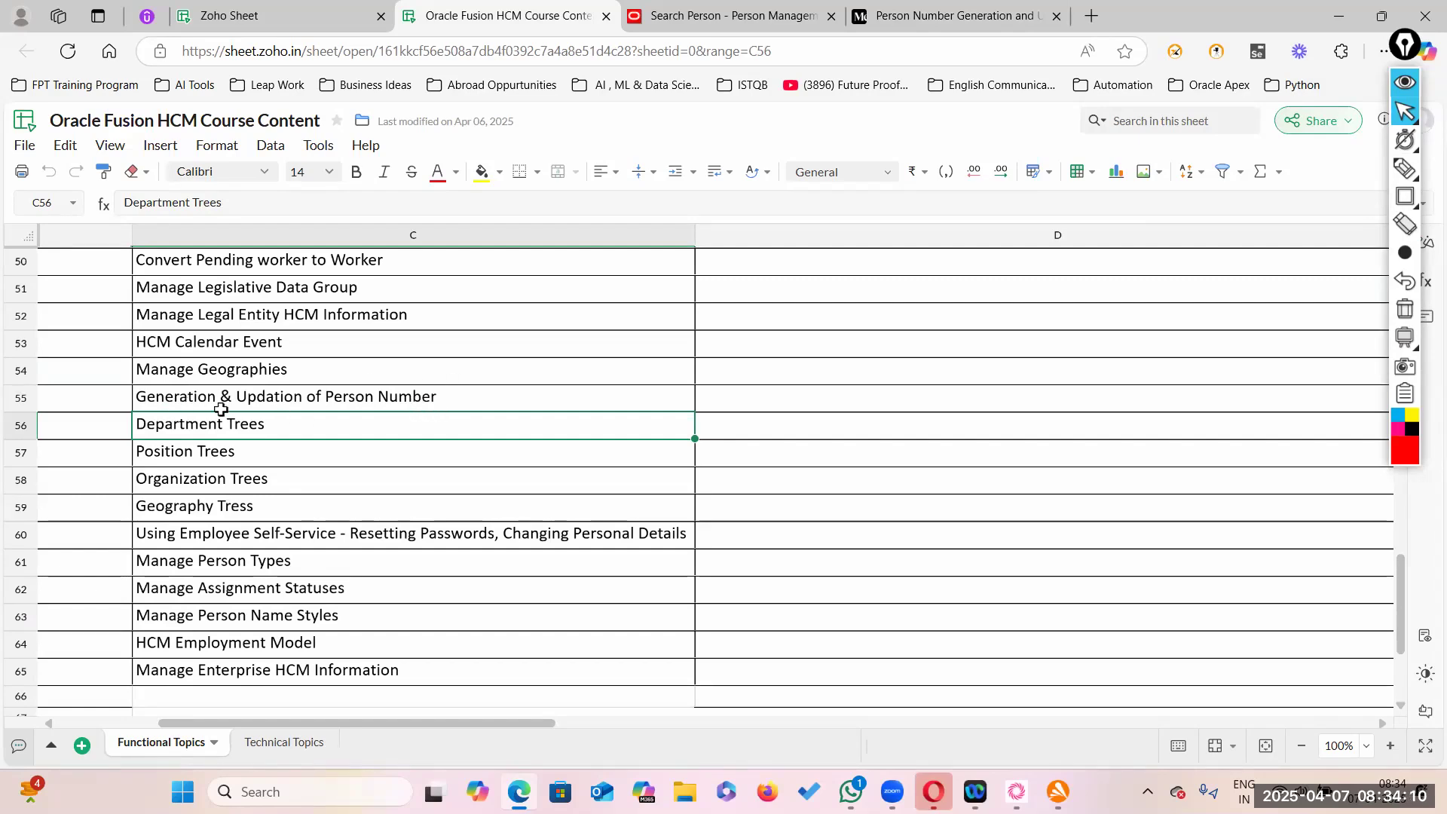
{"action": "left_click", "coordinate": [804, 24]}
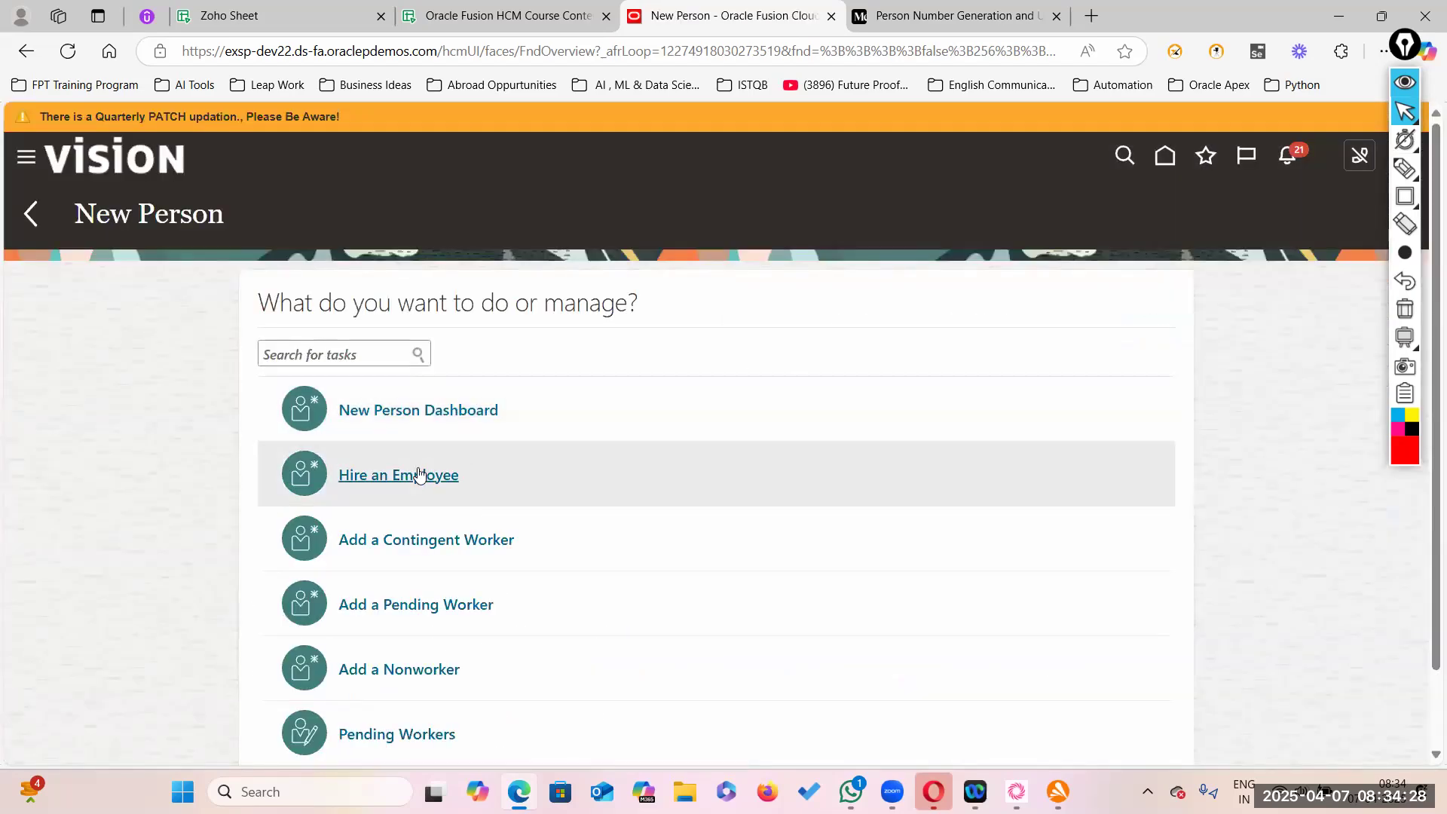
- Start a new hire and highlight that Person Number under Personal Details must be entered manually
{"action": "left_click", "coordinate": [419, 475]}
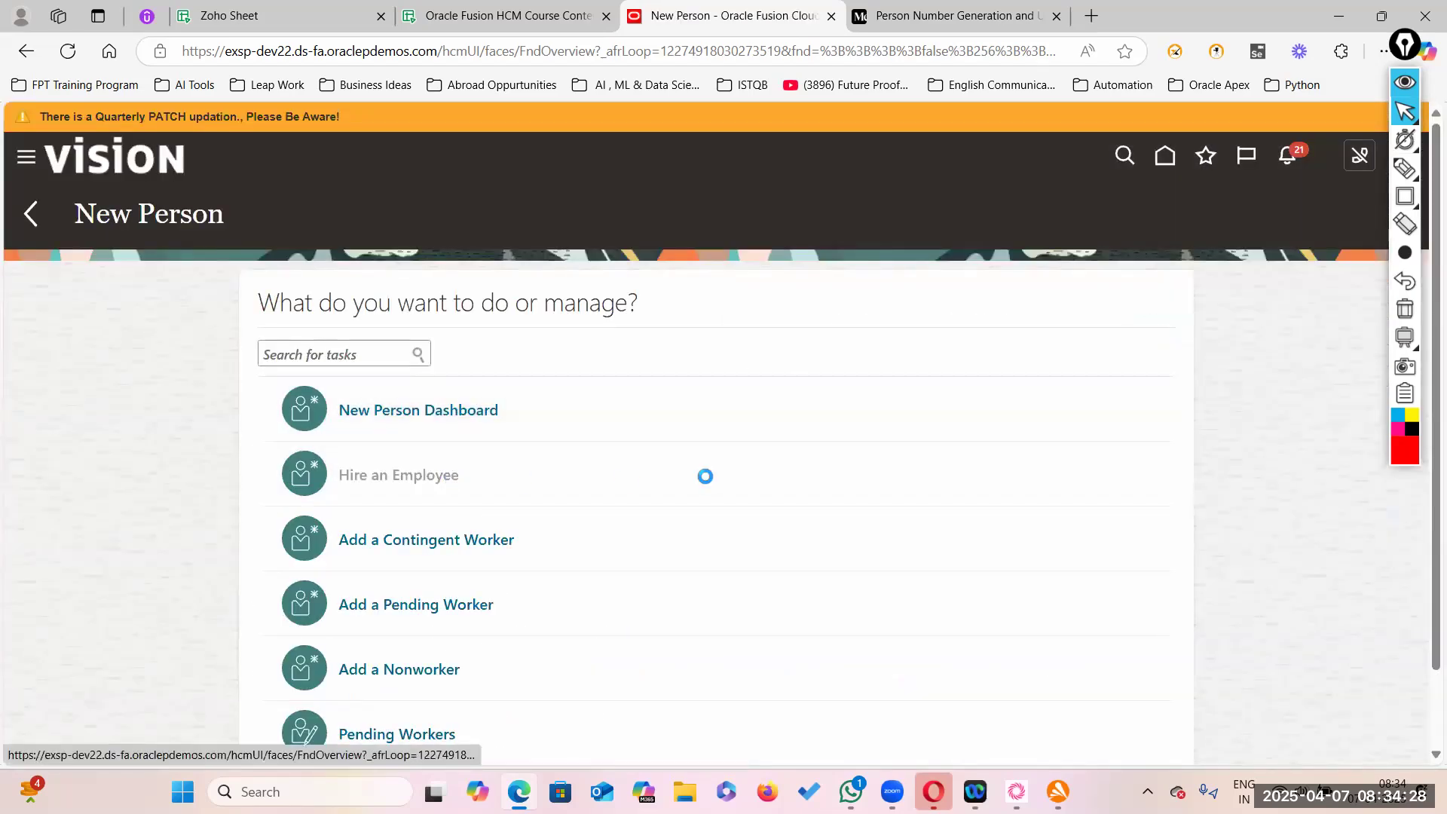
{"action": "scroll", "coordinate": [611, 494], "scroll_direction": "down", "scroll_amount": 2}
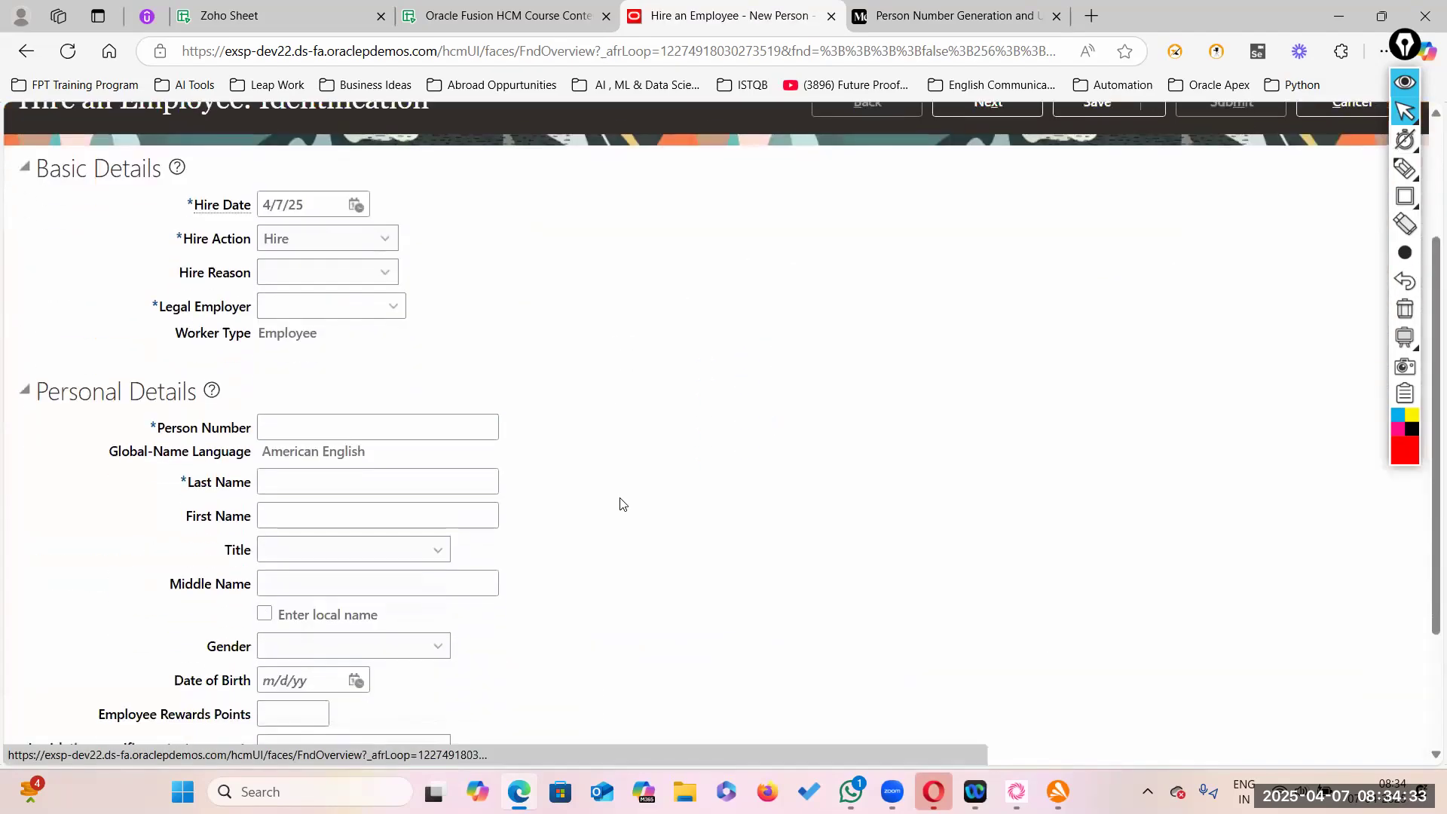
{"action": "left_click", "coordinate": [293, 425]}
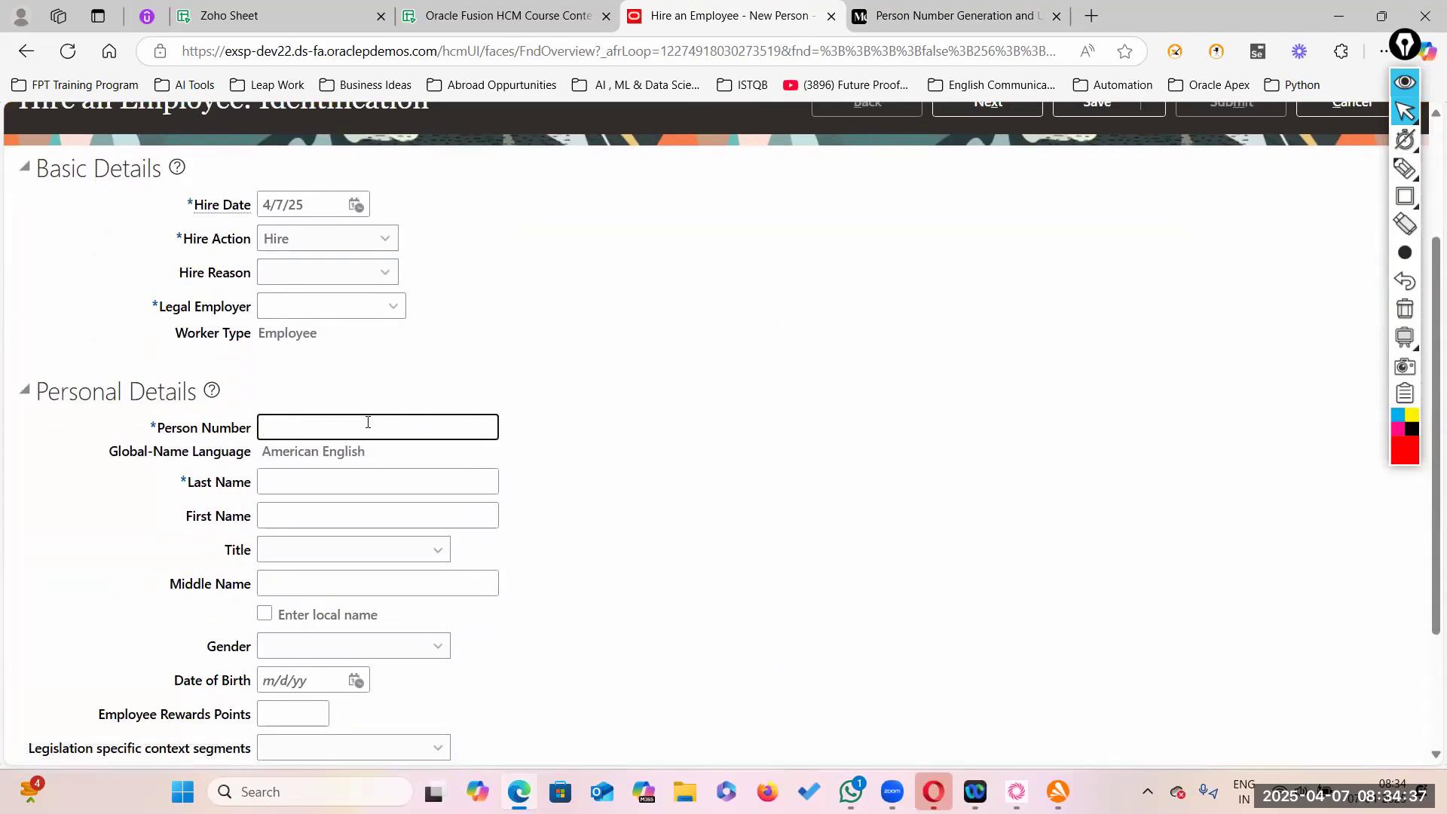
{"action": "scroll", "coordinate": [653, 433], "scroll_direction": "up", "scroll_amount": 1}
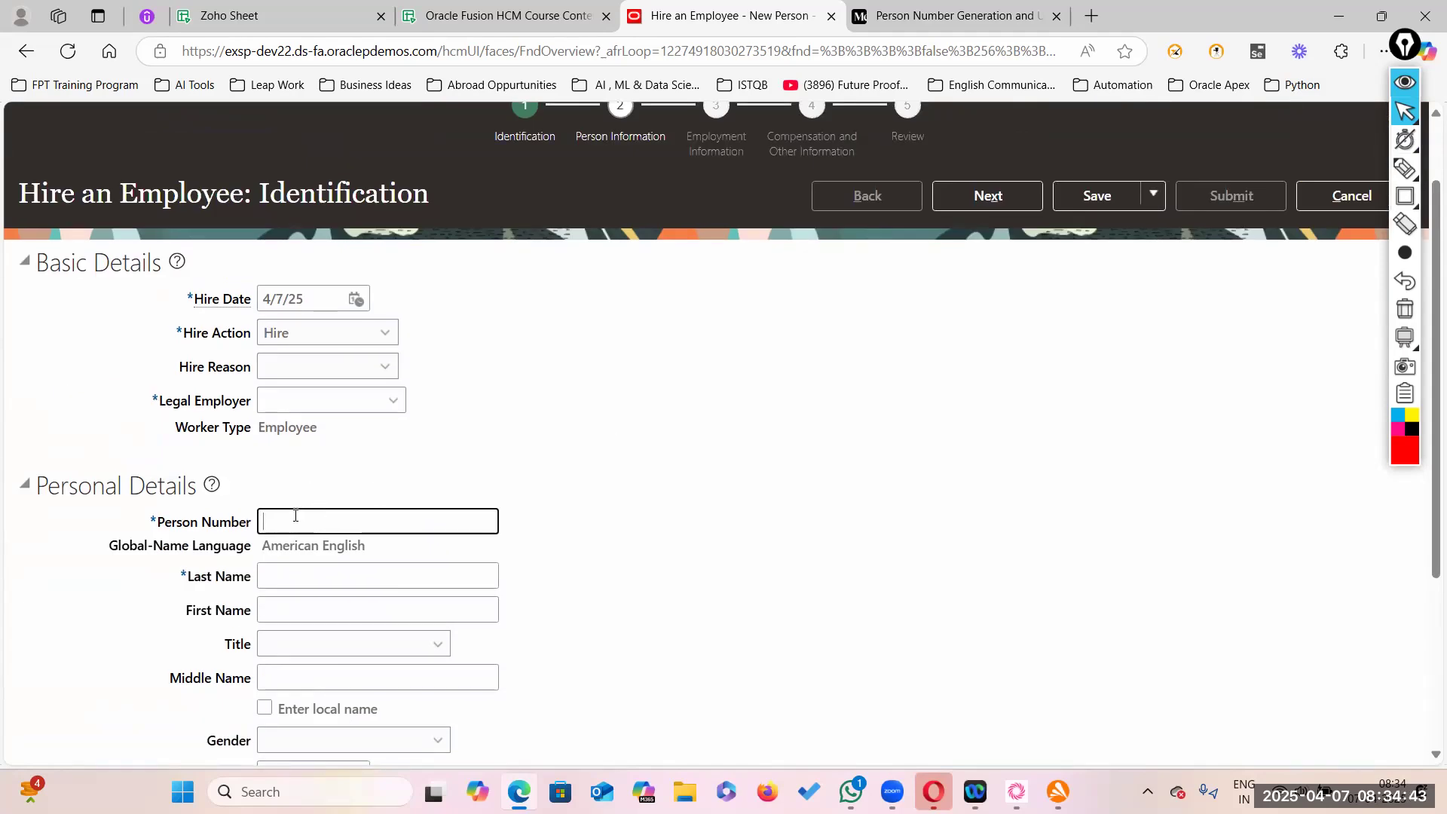
{"action": "mouse_move", "coordinate": [1411, 143]}
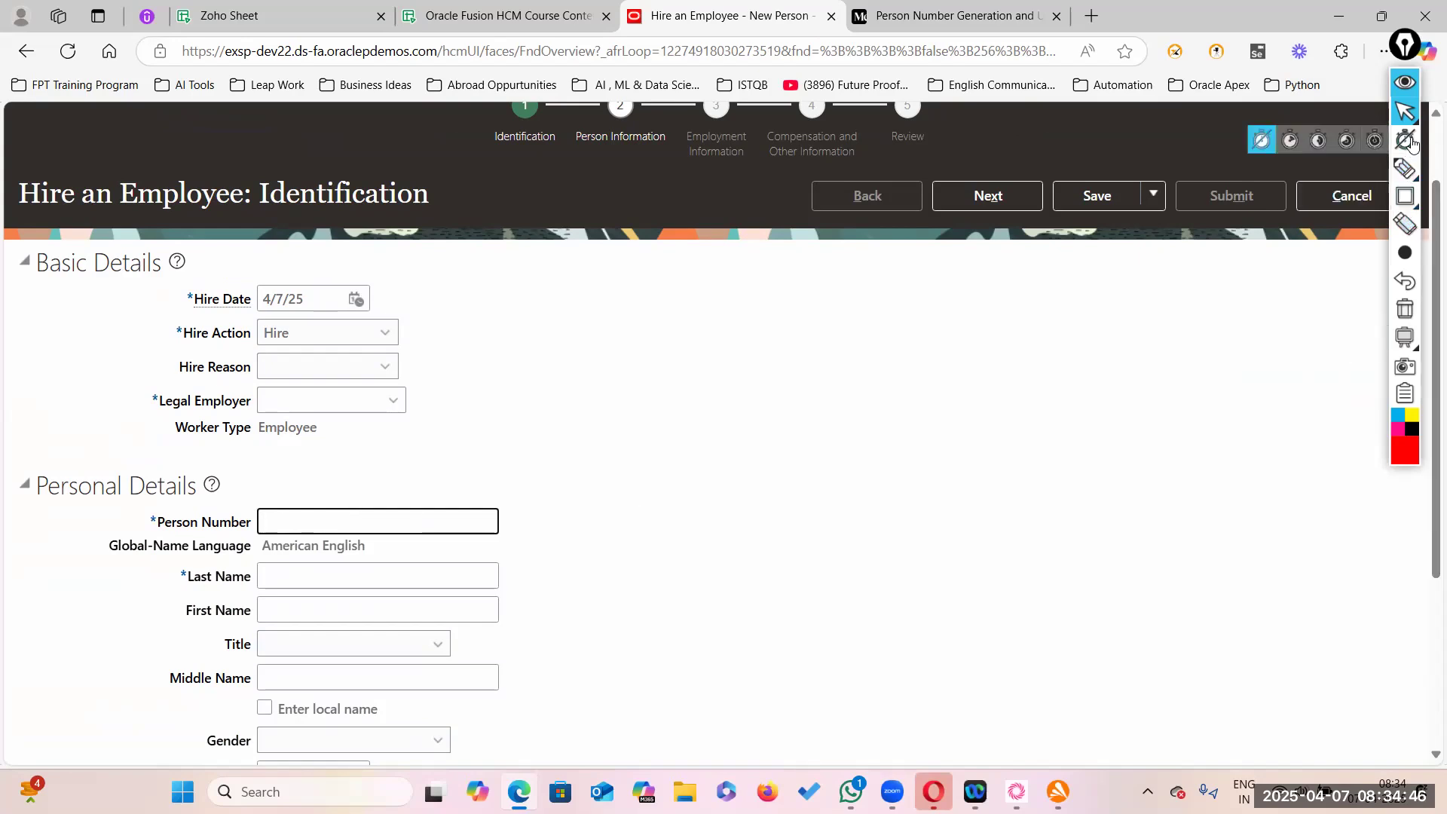
{"action": "left_click", "coordinate": [1404, 196]}
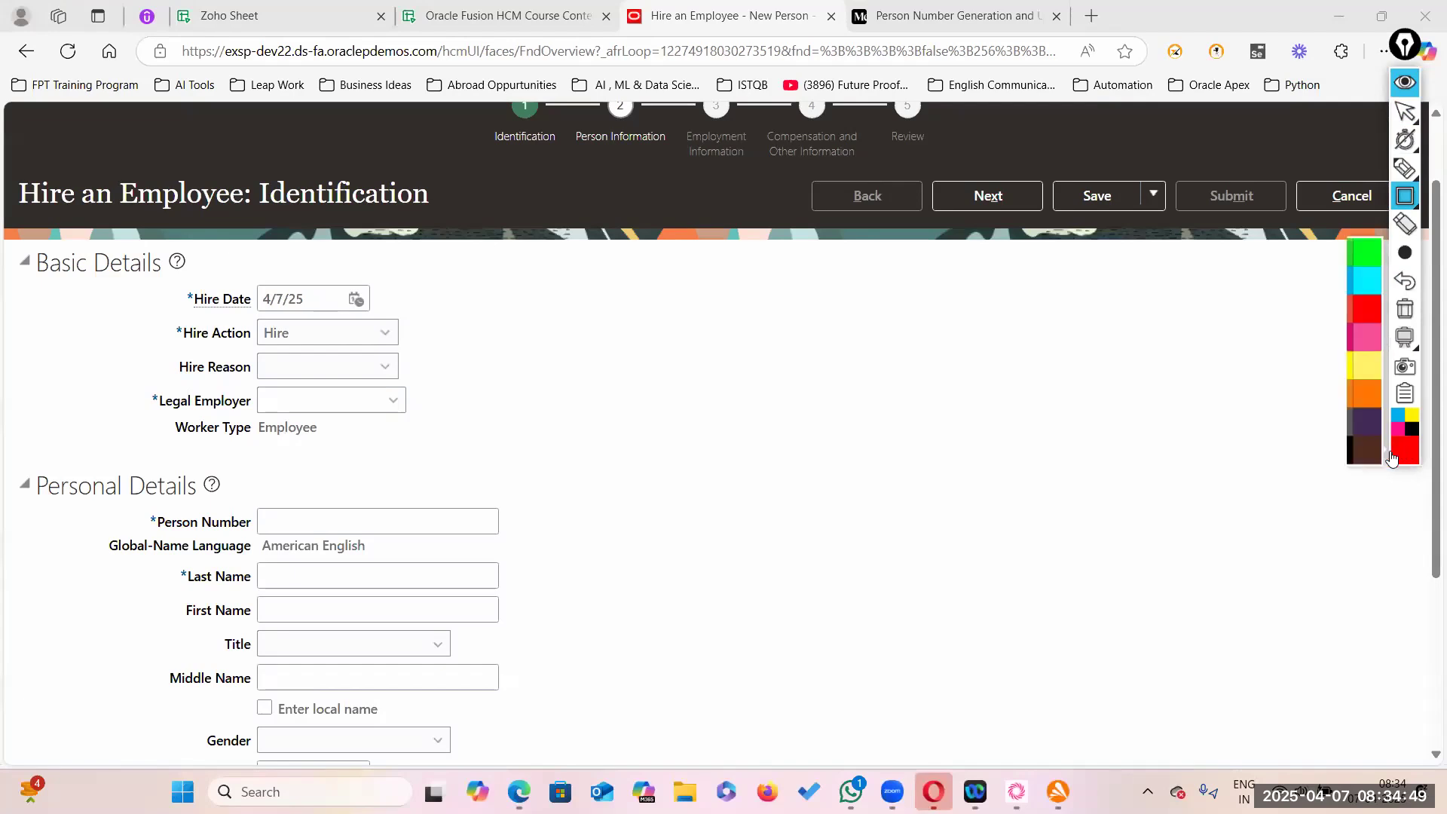
{"action": "mouse_move", "coordinate": [15, 456]}
{"action": "left_mouse_down"}
{"action": "mouse_move", "coordinate": [133, 523]}
{"action": "mouse_move", "coordinate": [401, 550]}
{"action": "mouse_move", "coordinate": [556, 542]}
{"action": "left_mouse_up"}
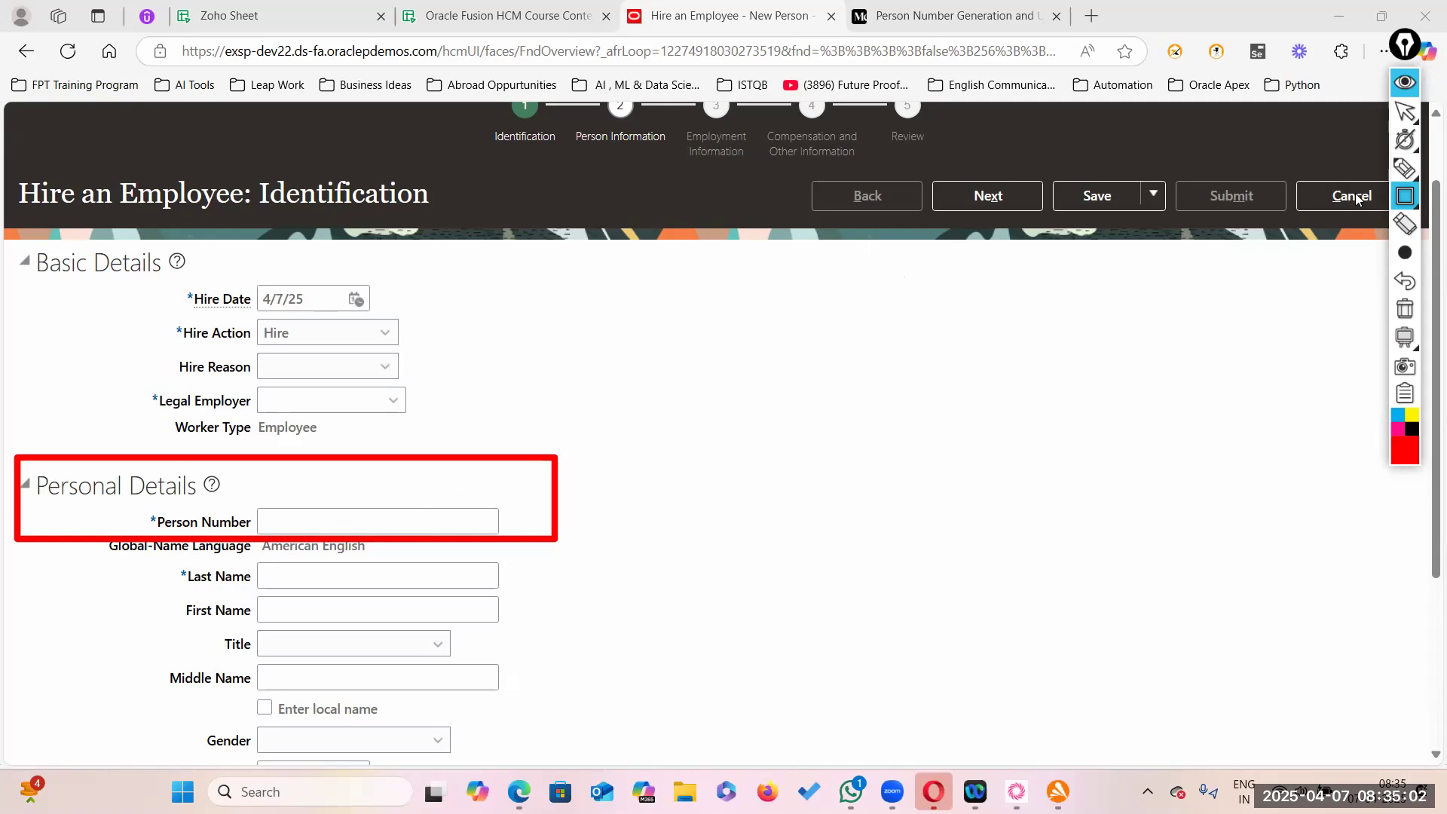
{"action": "left_click", "coordinate": [1405, 309]}
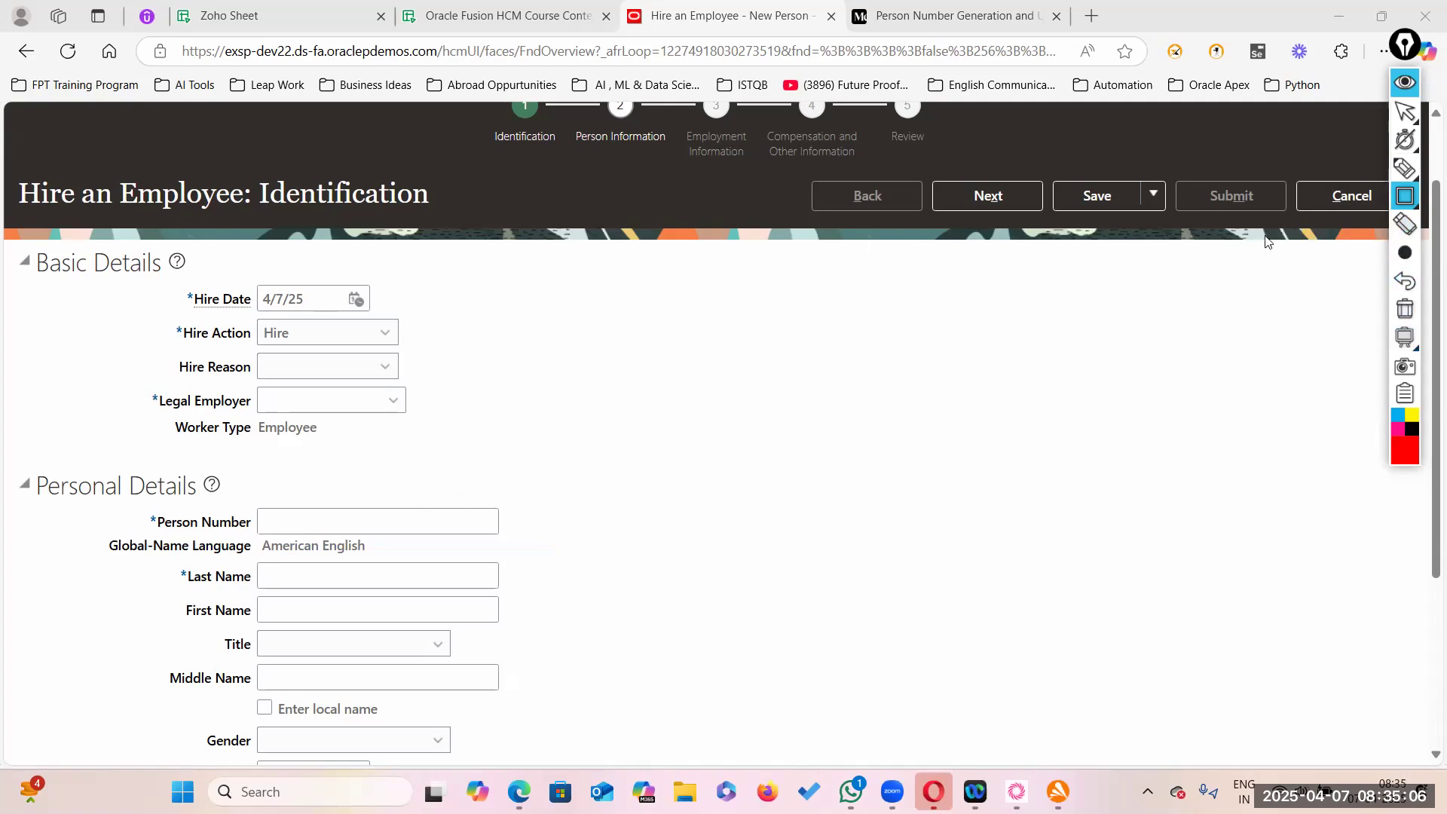
{"action": "left_click", "coordinate": [1404, 111]}
- Cancel the unsaved hire and confirm discarding it
{"action": "left_click", "coordinate": [1332, 203]}
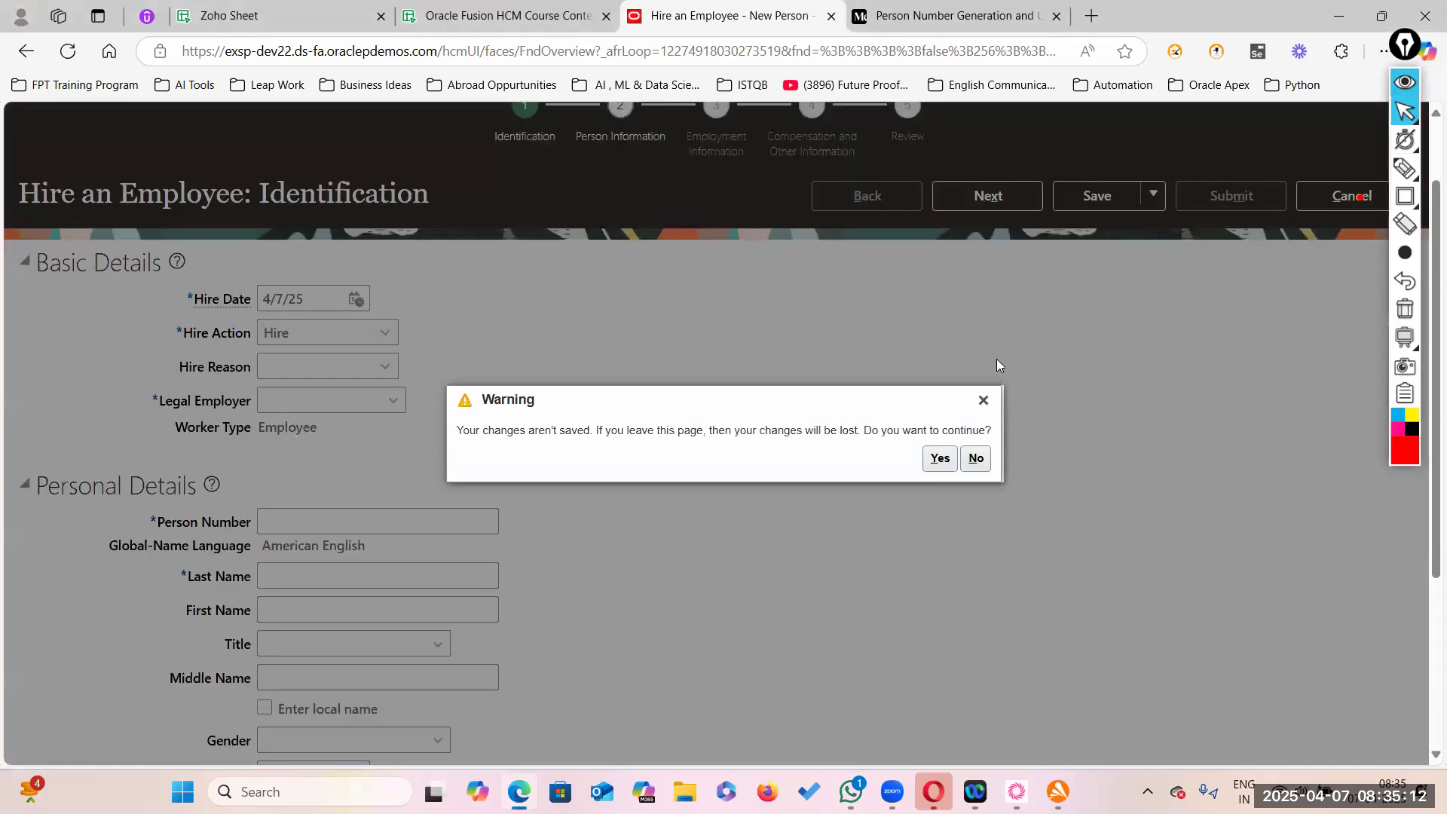
{"action": "left_click", "coordinate": [972, 459]}
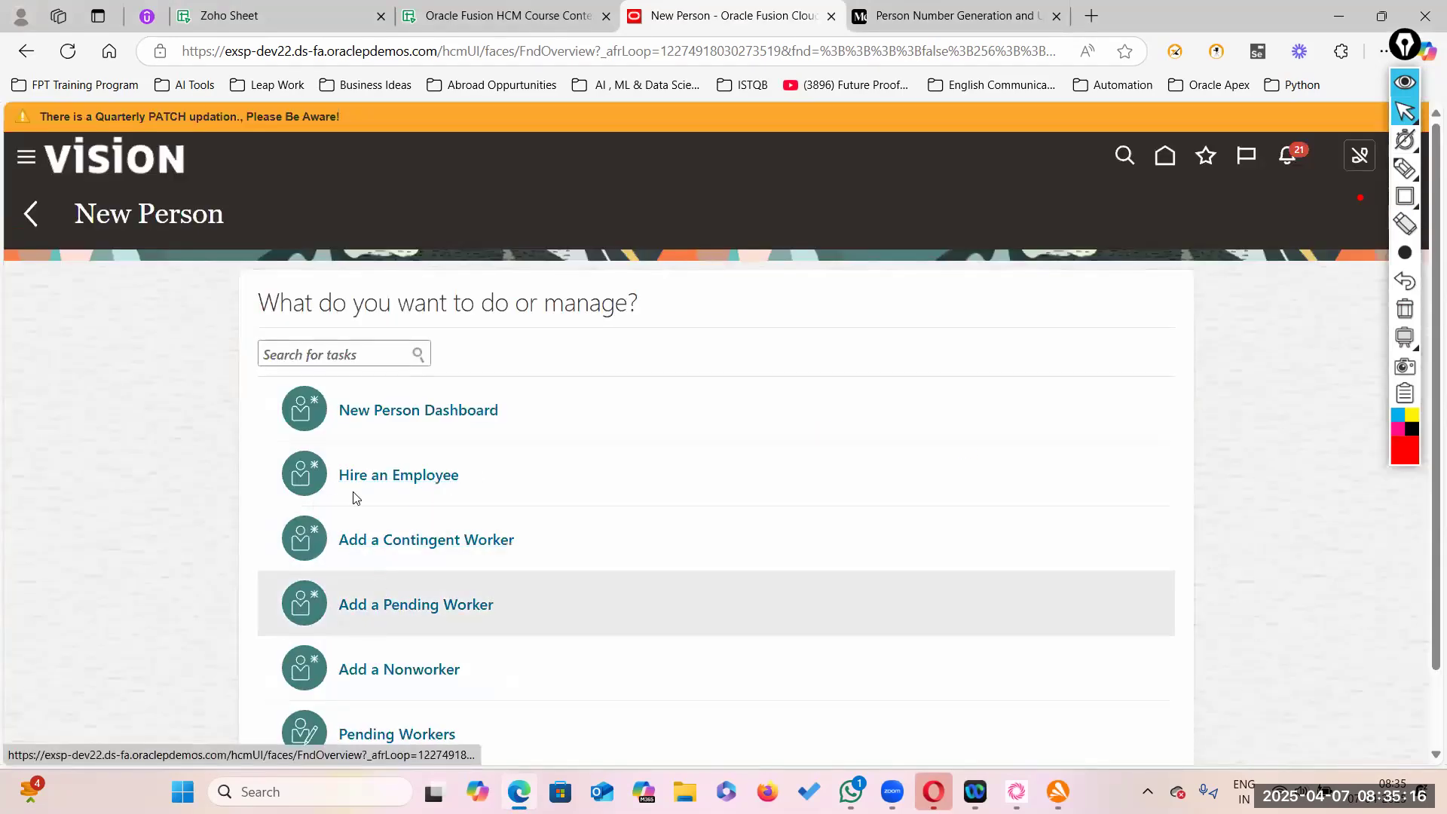
{"action": "left_click_drag", "start_coordinate": [1405, 47], "coordinate": [1422, 237]}
- From Setup and Maintenance, search for and open the Manage Enterprise HCM Information task
{"action": "left_click", "coordinate": [1403, 158]}
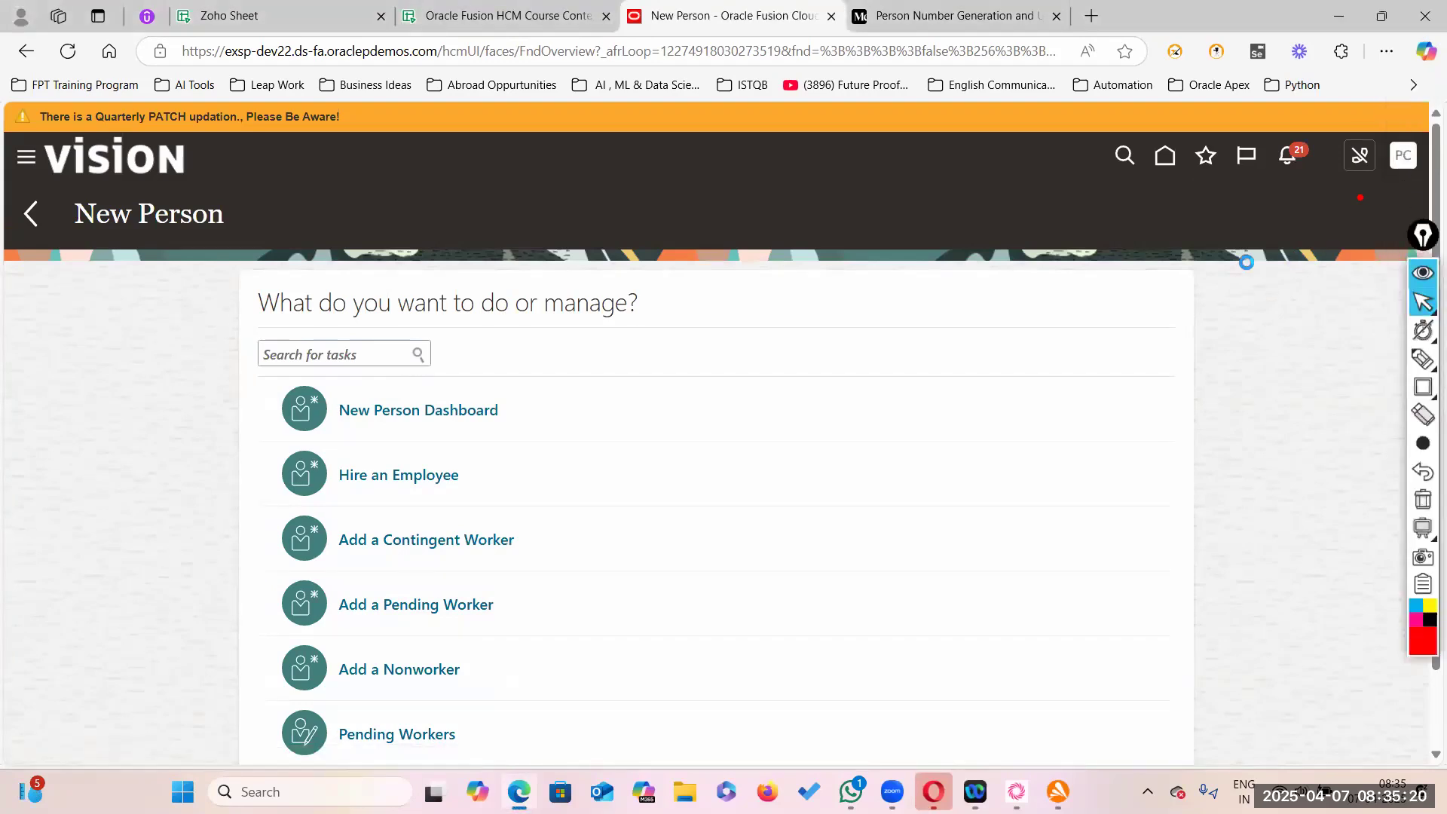
{"action": "left_click", "coordinate": [1098, 436]}
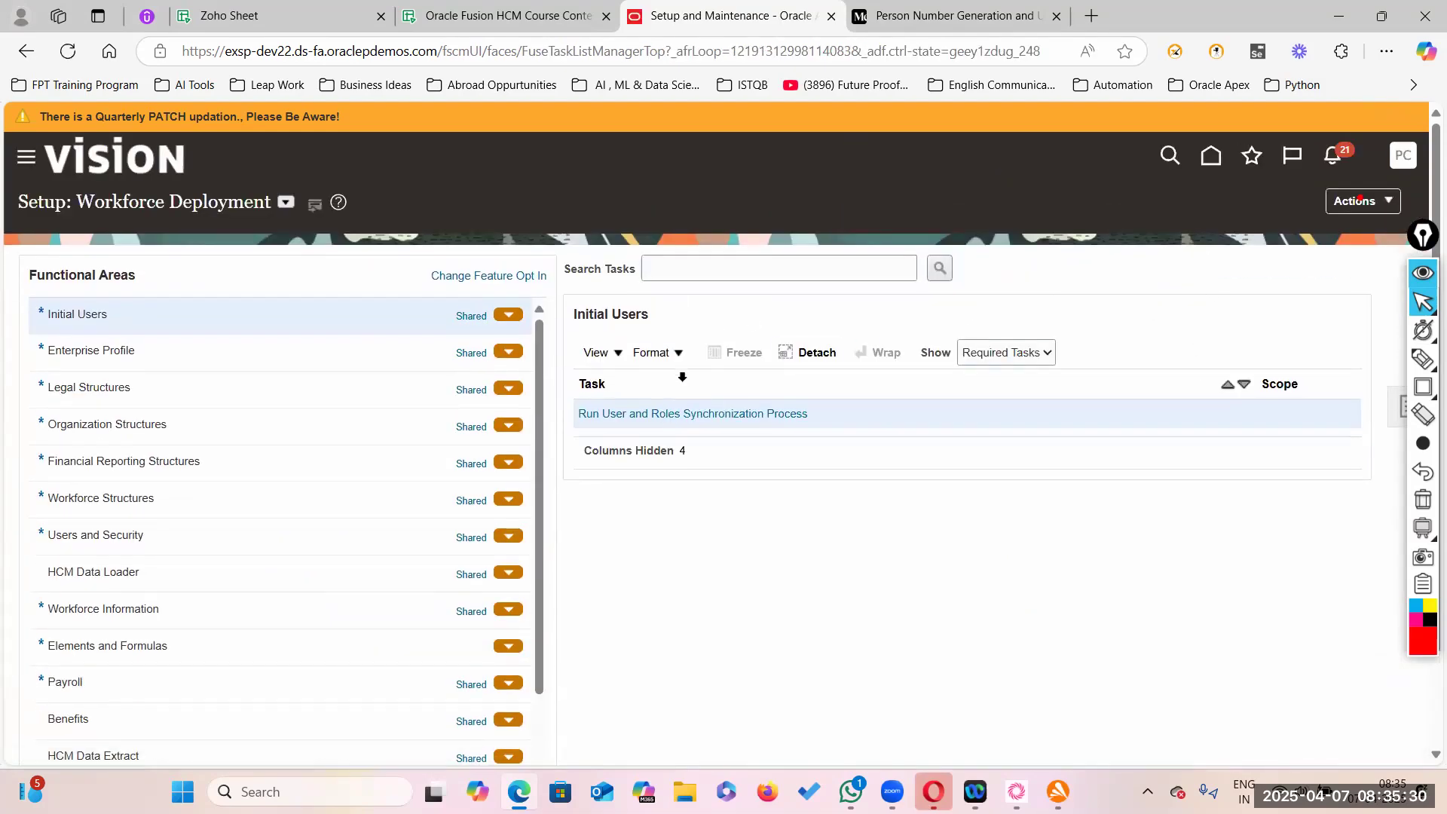
{"action": "left_click", "coordinate": [691, 263]}
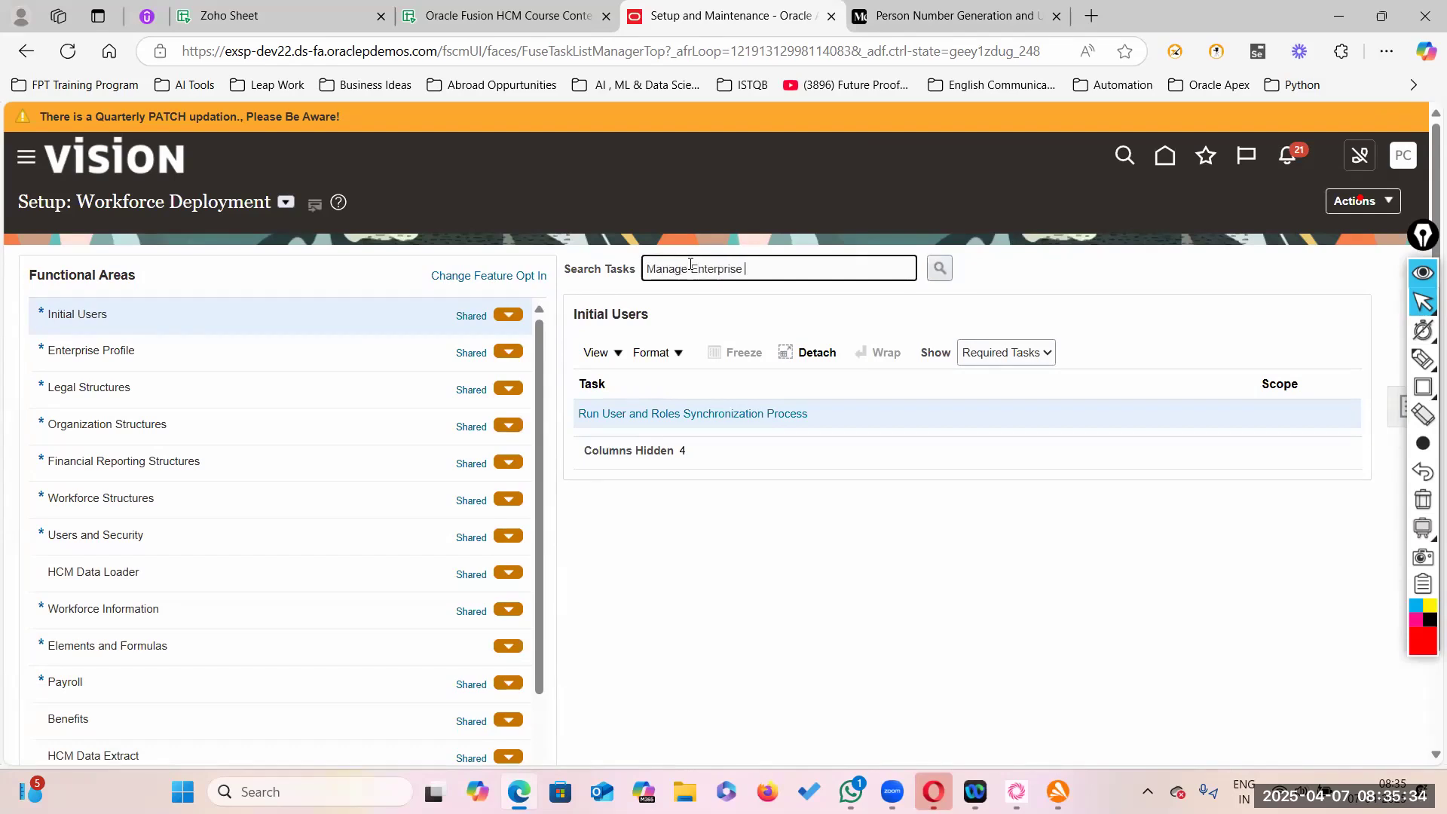
{"action": "key", "text": "BackSpace"}
{"action": "key", "text": "BackSpace"}
{"action": "type", "text": "nformation"}
{"action": "key", "text": "Return"}
{"action": "left_click", "coordinate": [682, 414]}
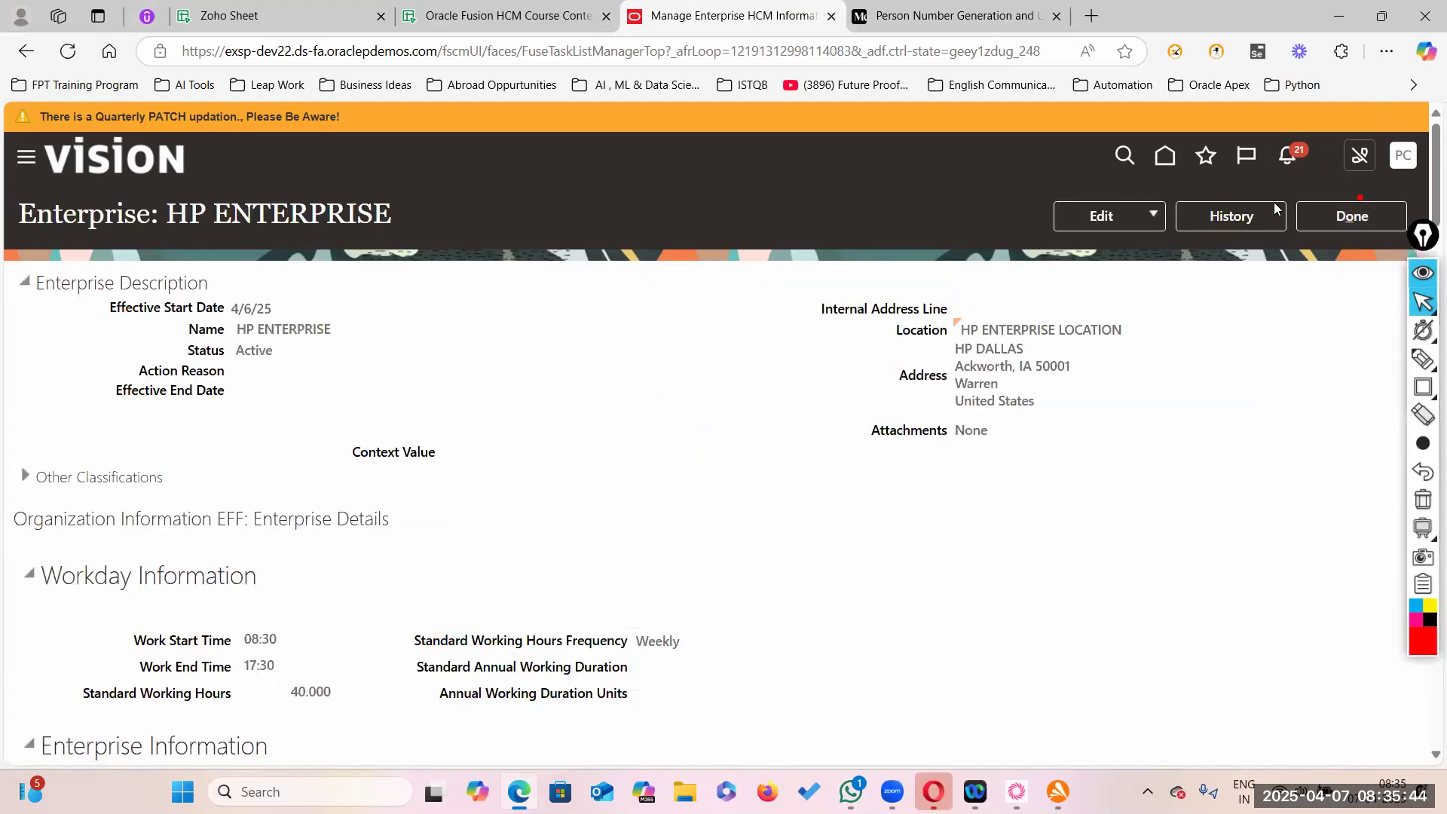
- Correct HP ENTERPRISE to Automatic Prior to Submission person numbering, then submit and confirm
{"action": "left_click", "coordinate": [1153, 216]}
{"action": "left_click", "coordinate": [1132, 276]}
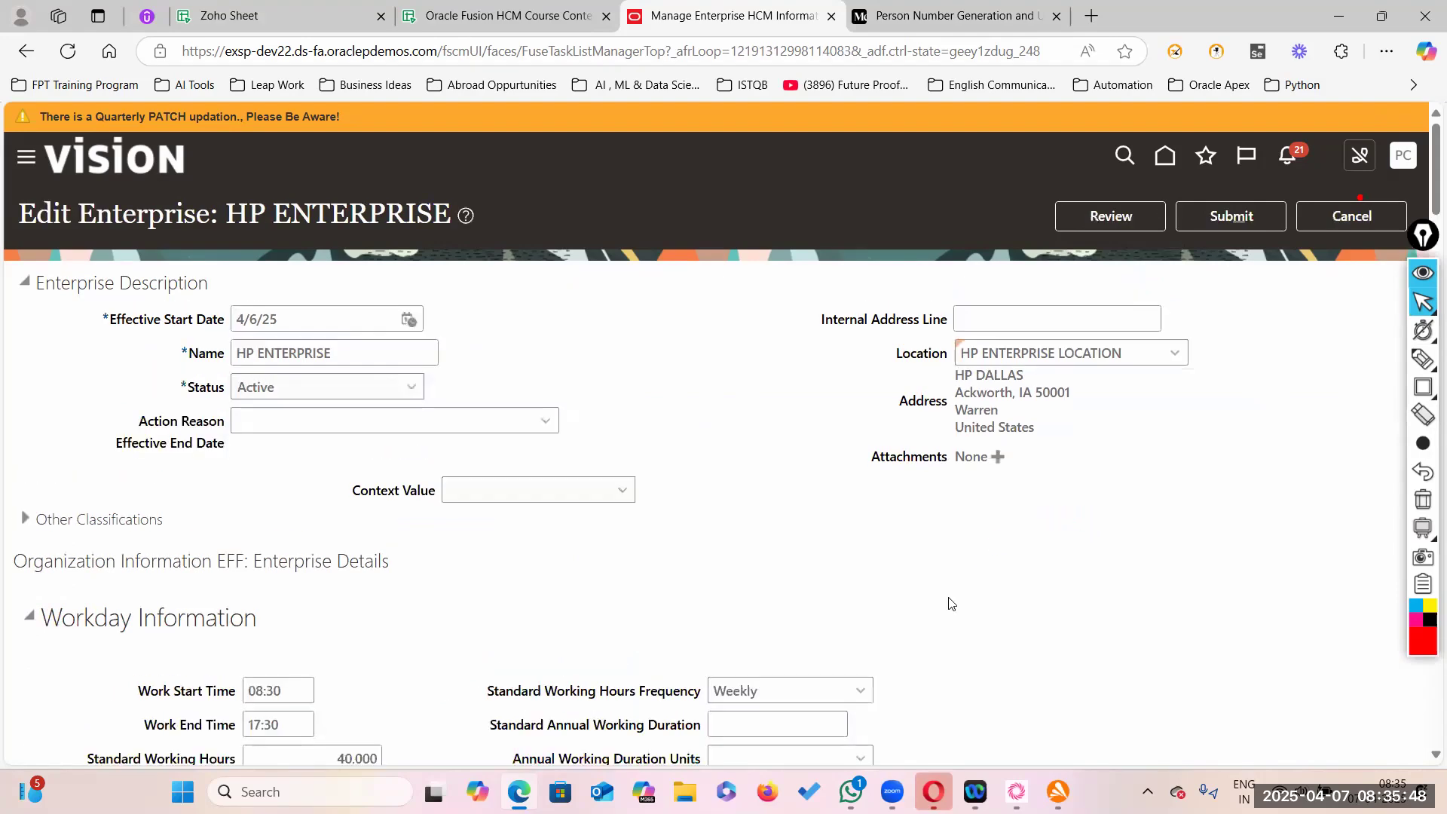
{"action": "scroll", "coordinate": [965, 606], "scroll_direction": "down", "scroll_amount": 7}
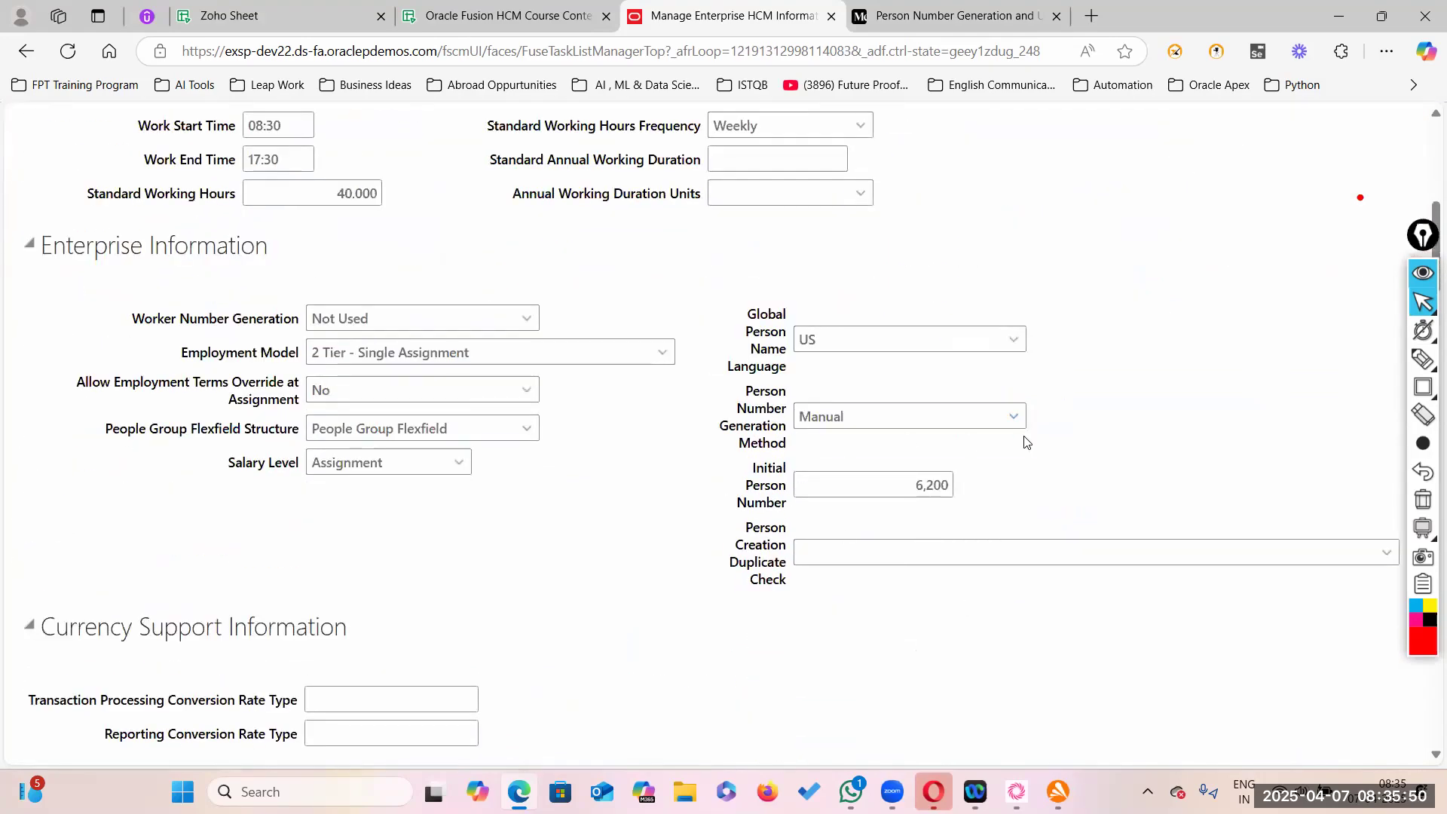
{"action": "left_click", "coordinate": [1014, 416]}
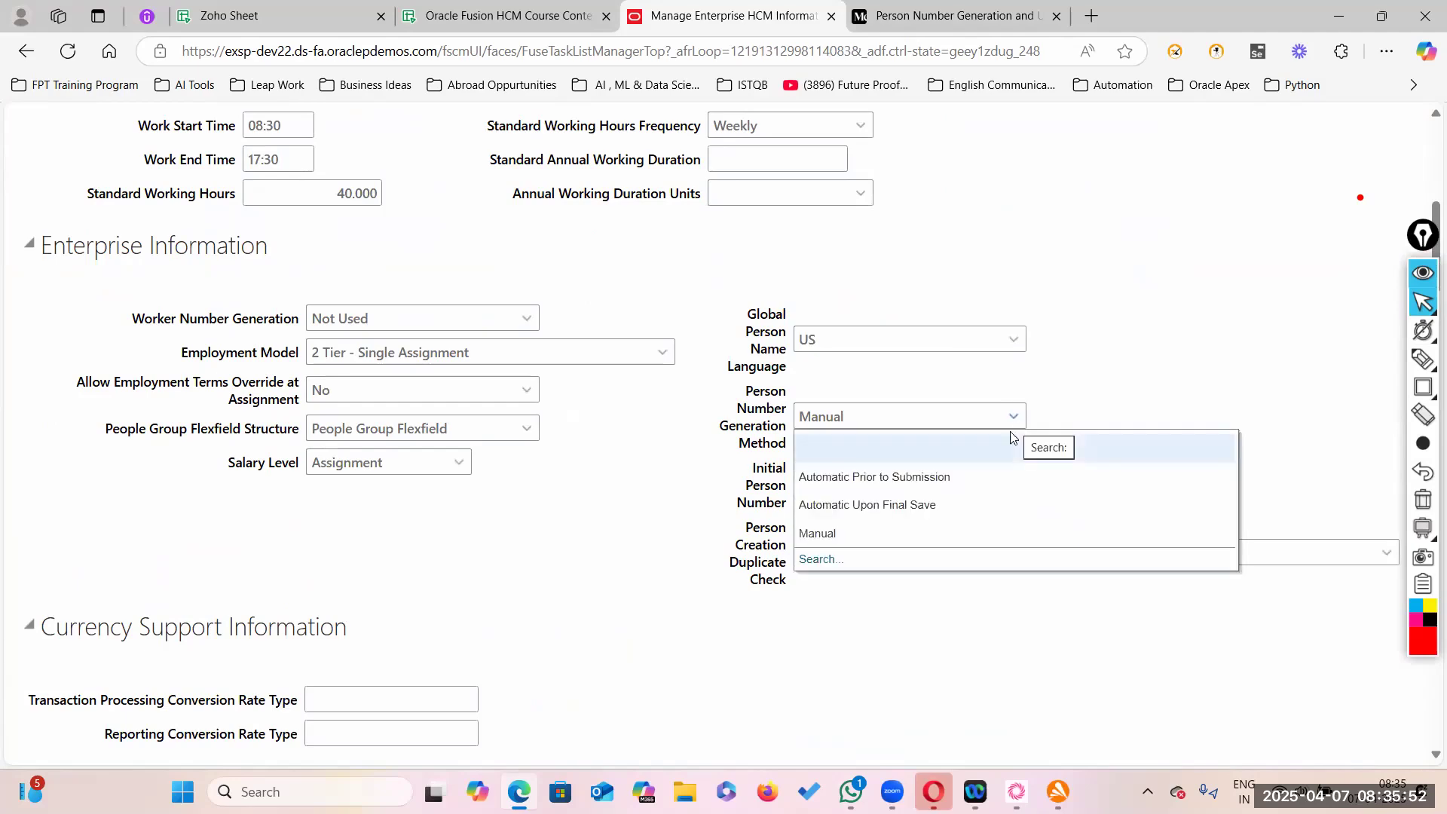
{"action": "left_click", "coordinate": [941, 477]}
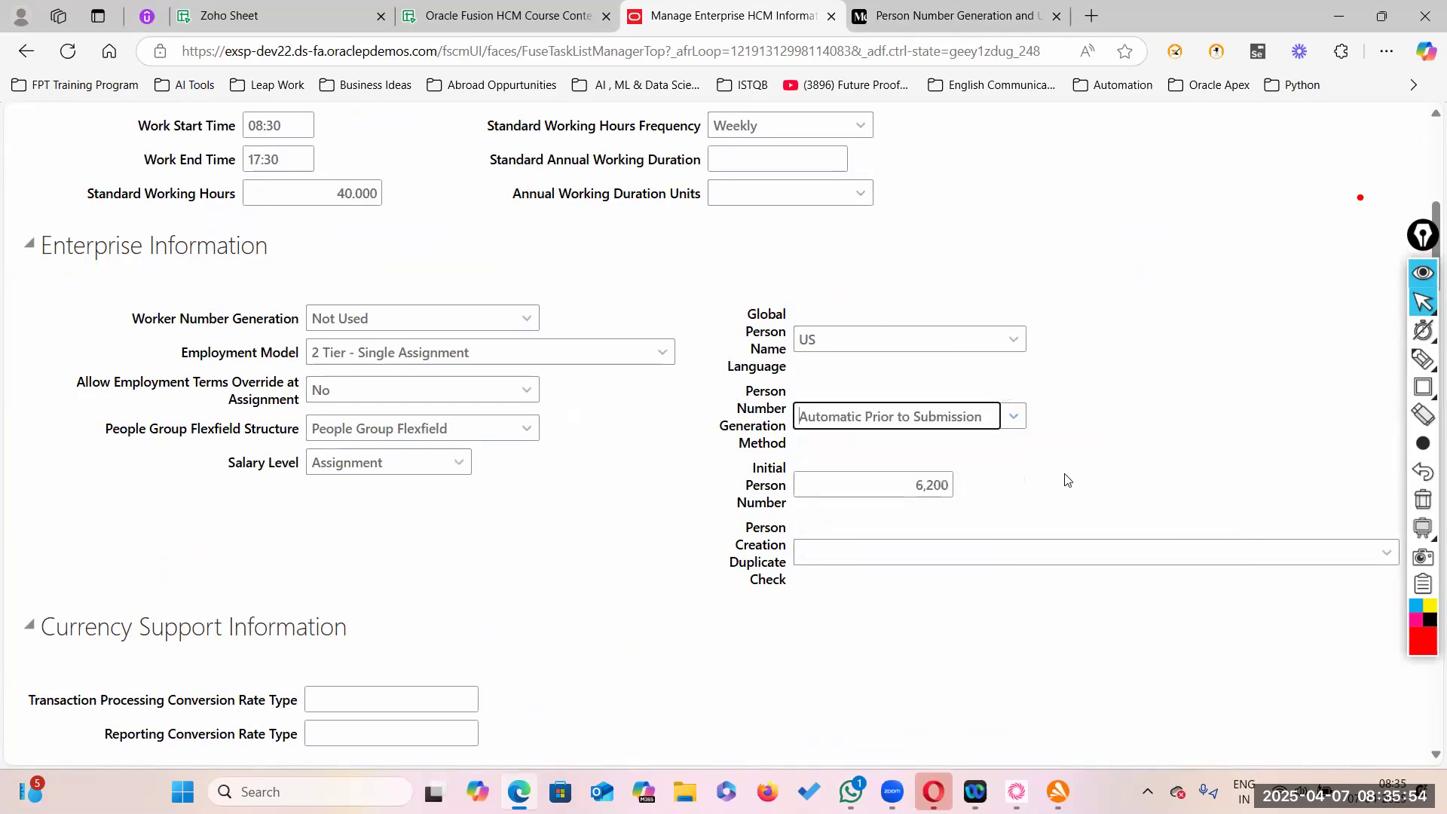
{"action": "scroll", "coordinate": [1108, 440], "scroll_direction": "up", "scroll_amount": 6}
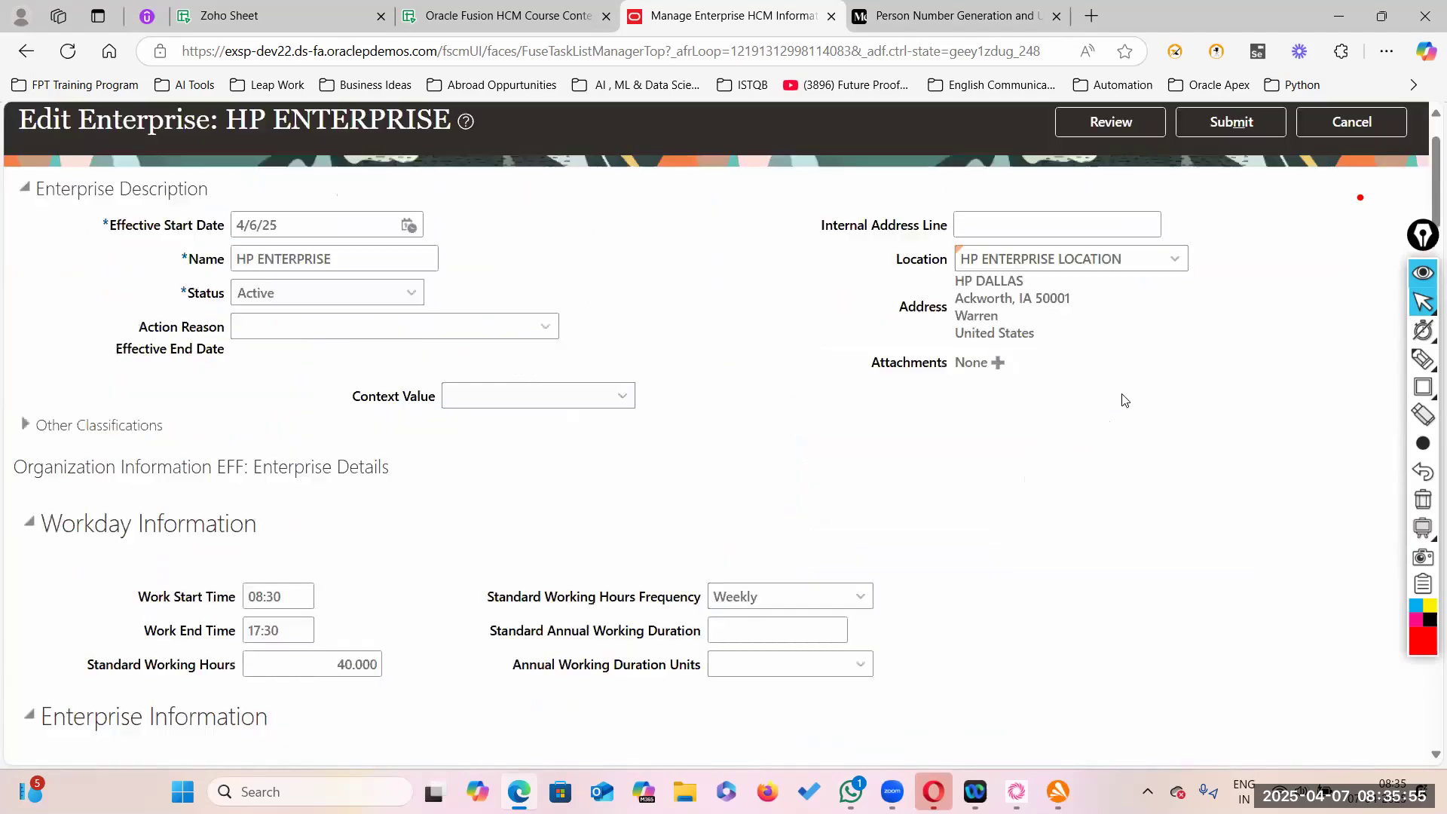
{"action": "left_click", "coordinate": [1220, 123]}
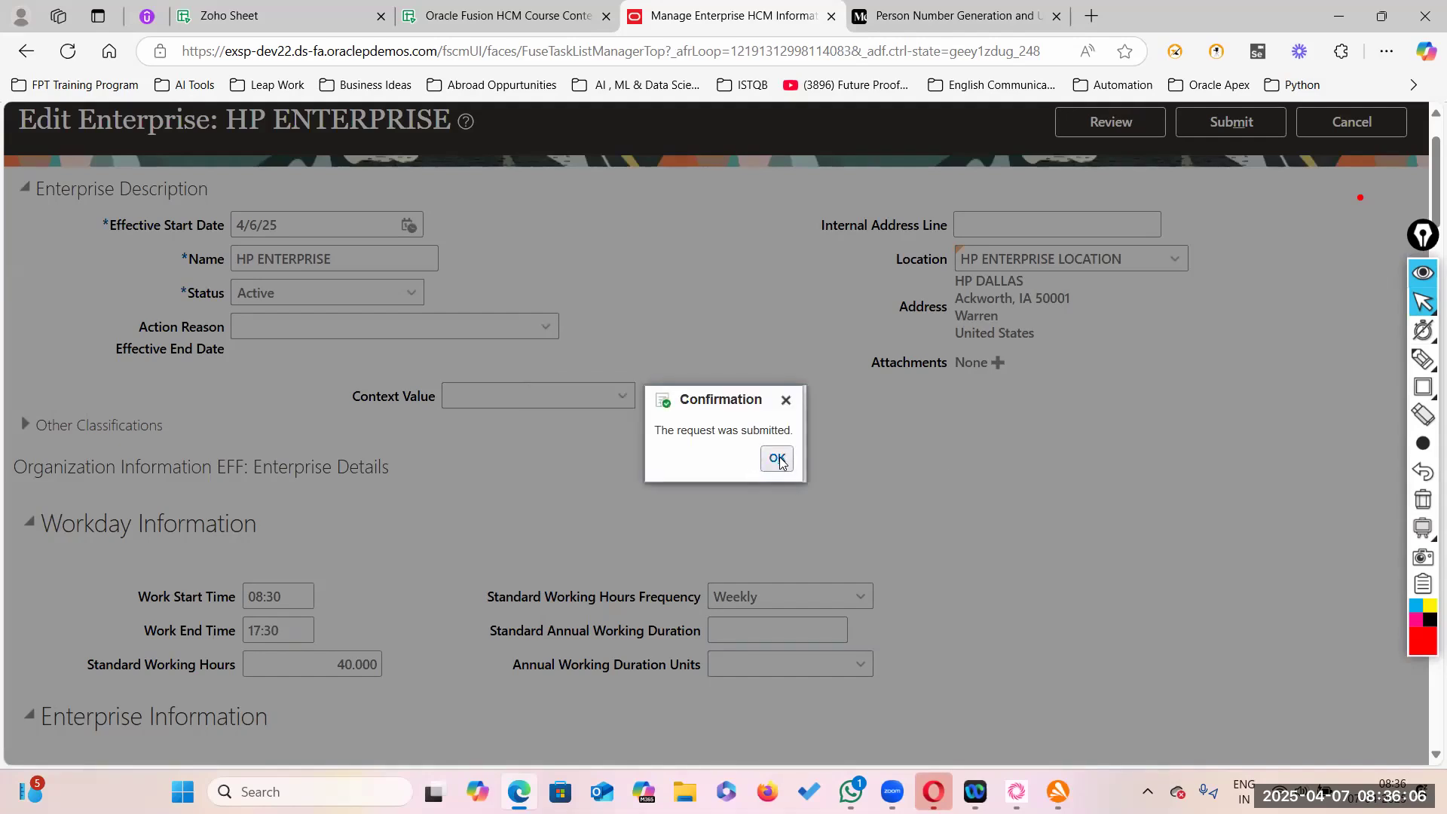
{"action": "left_click", "coordinate": [776, 458]}
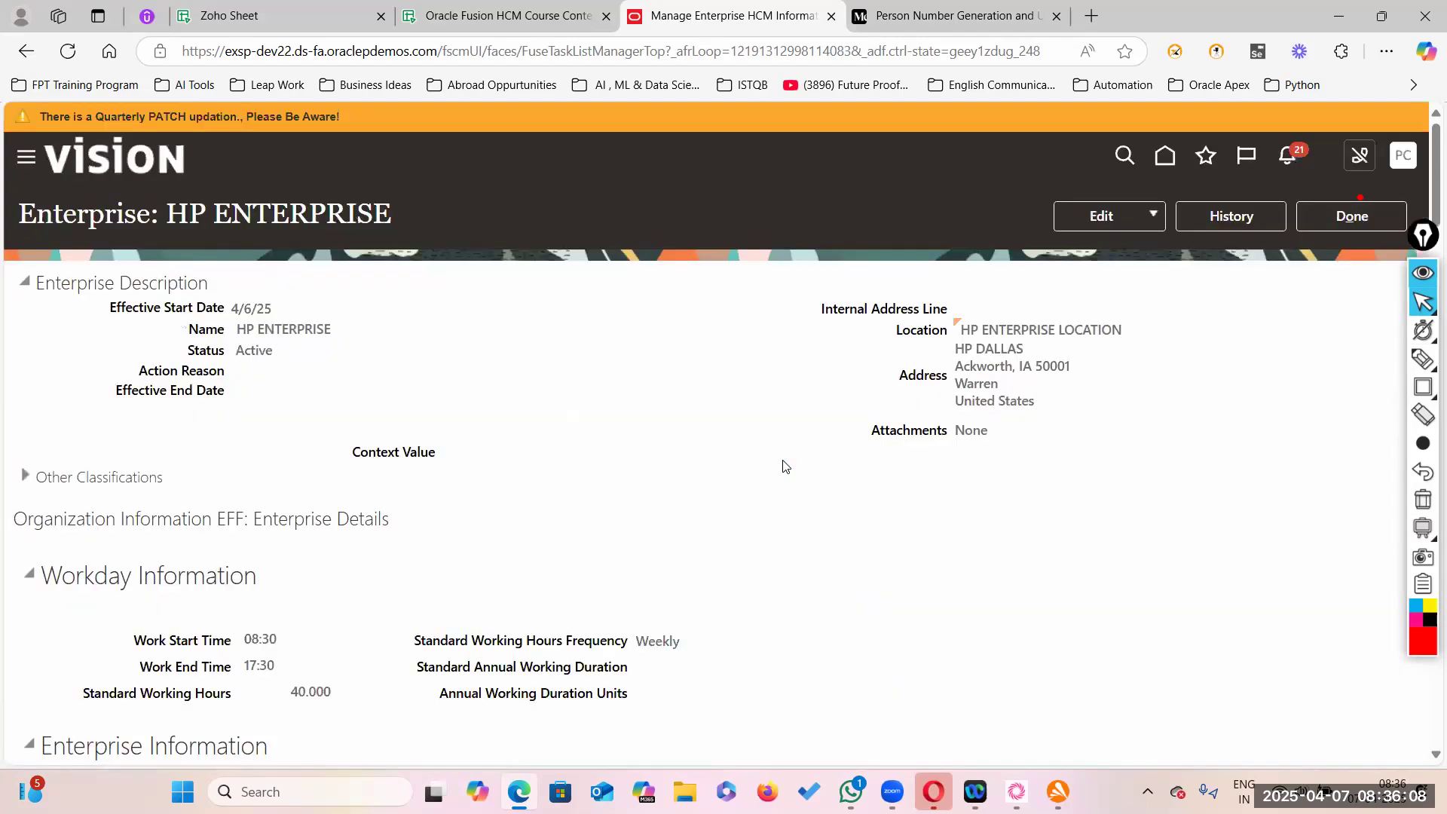
{"action": "left_click", "coordinate": [1352, 216]}
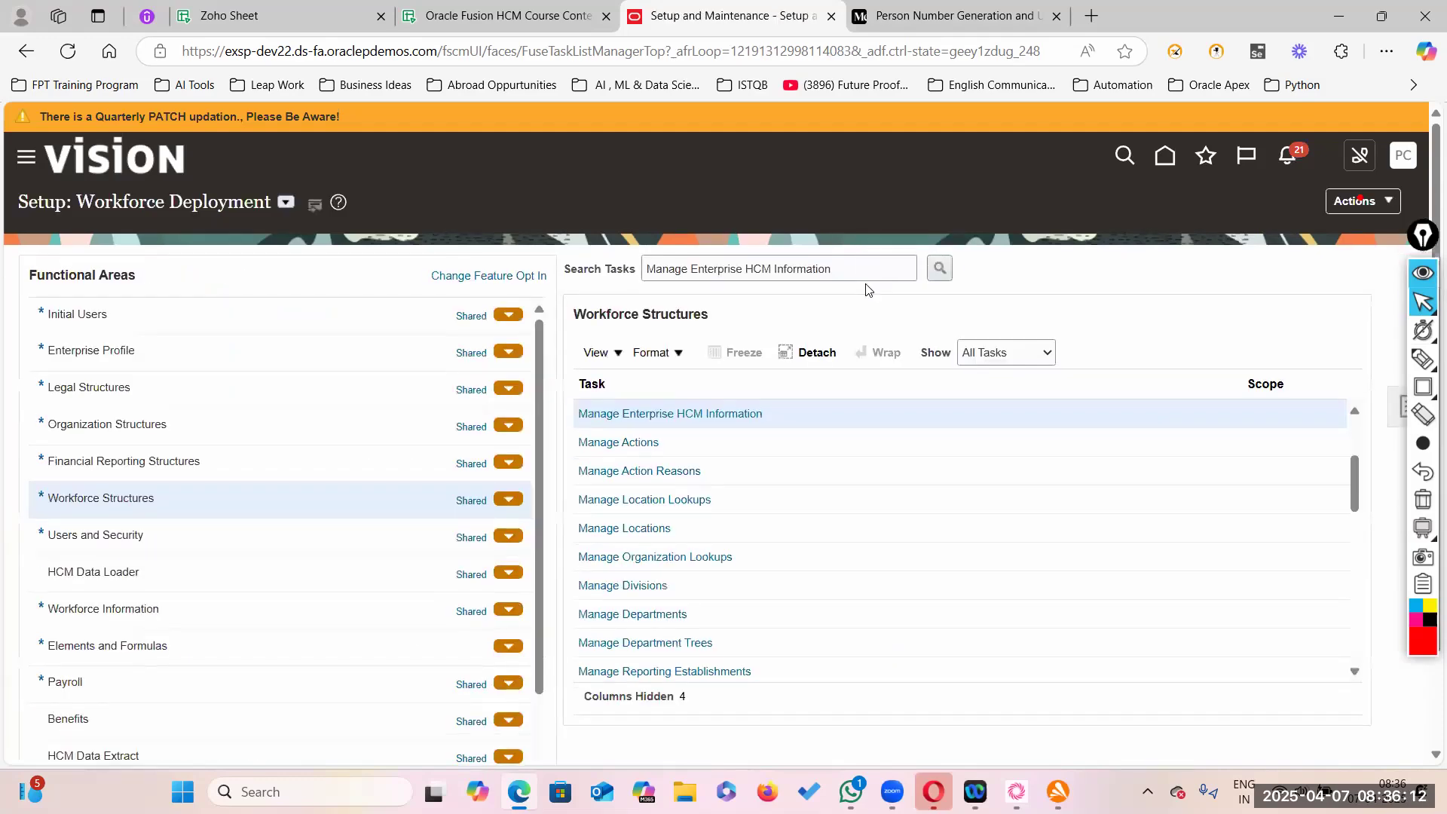
- Start a new hire, noting Person Number is generated automatically, with legal employer US1 Legal Entity
{"action": "left_click", "coordinate": [26, 157]}
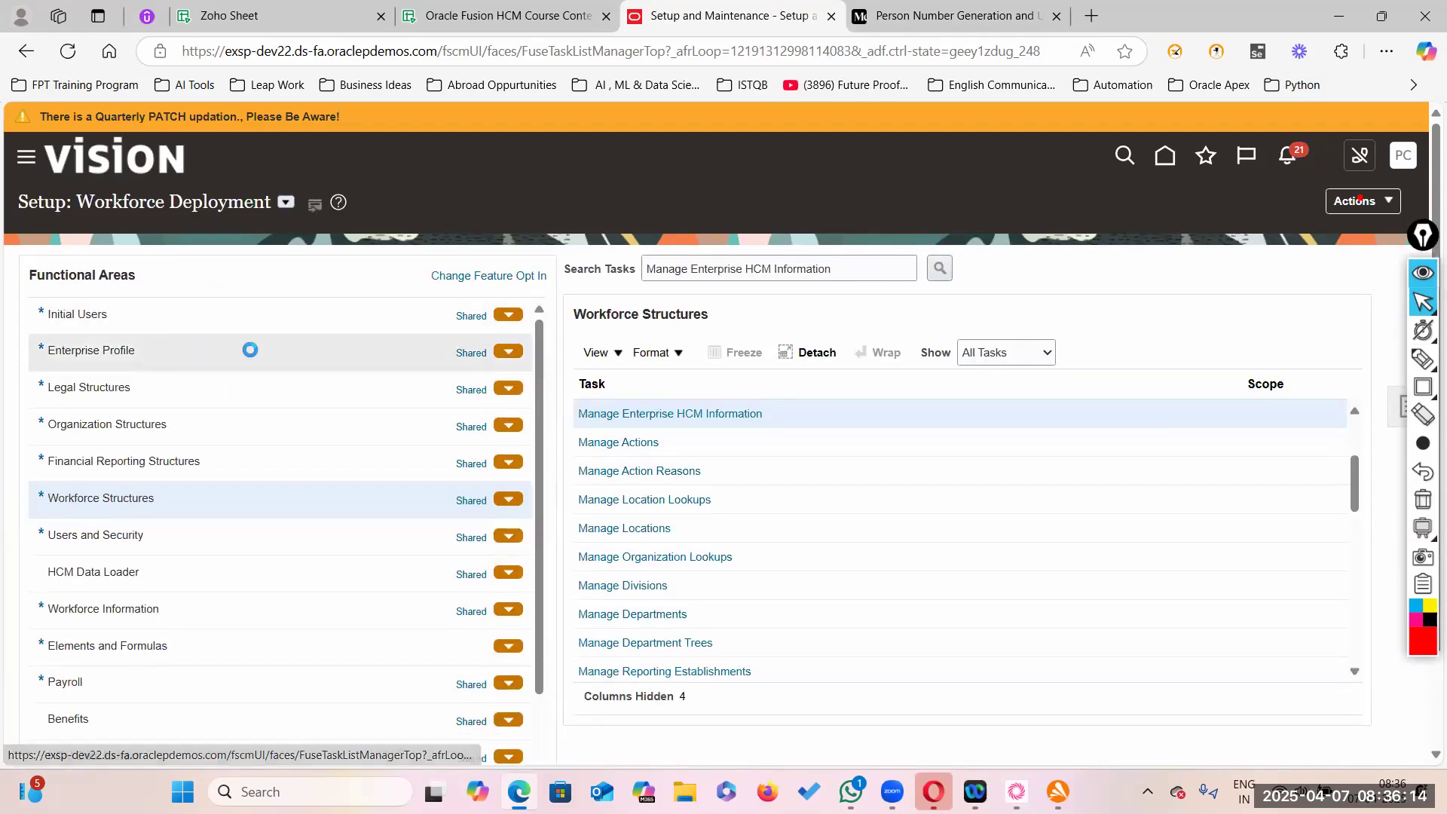
{"action": "left_click", "coordinate": [551, 429]}
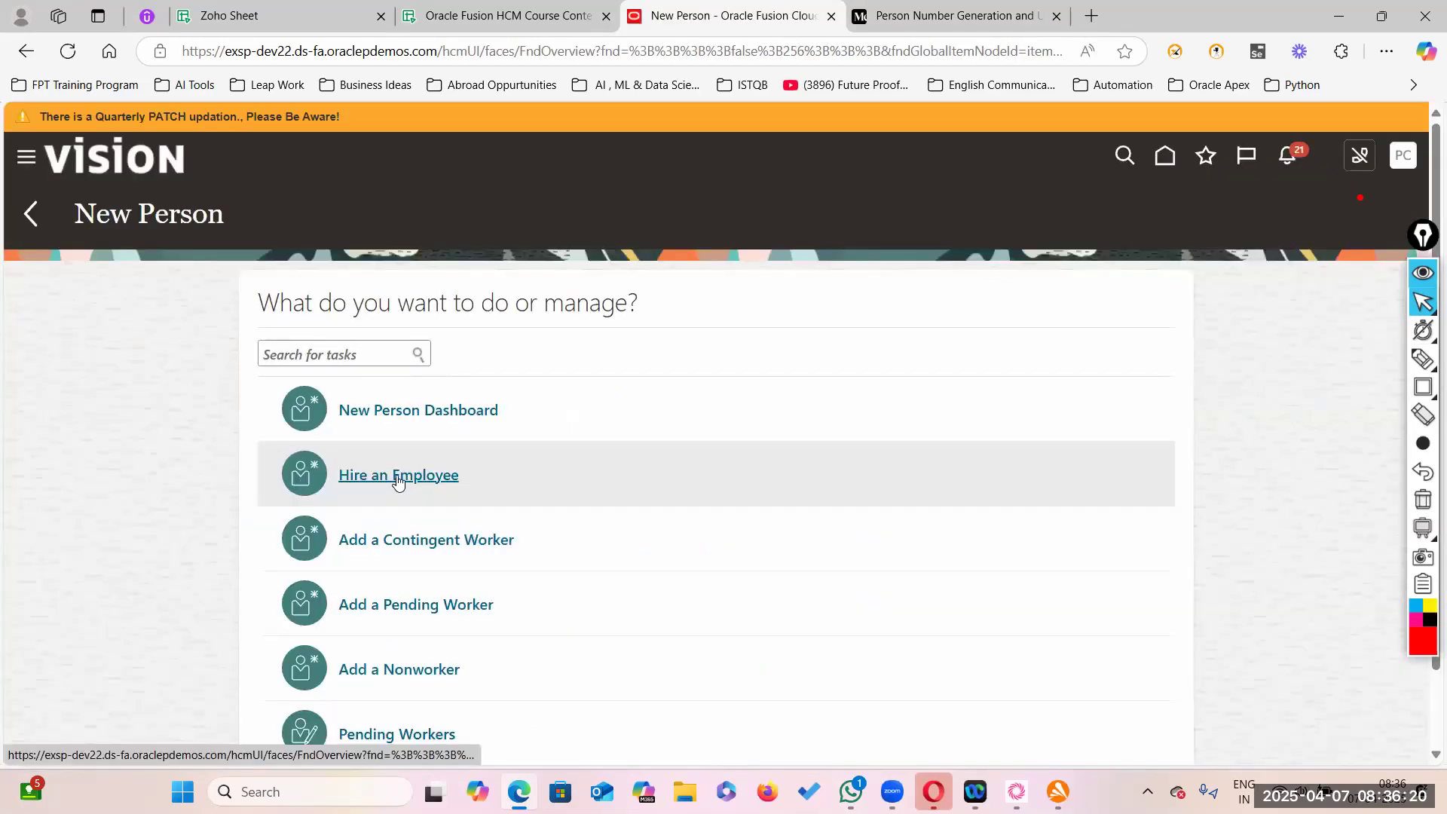
{"action": "left_click", "coordinate": [704, 471]}
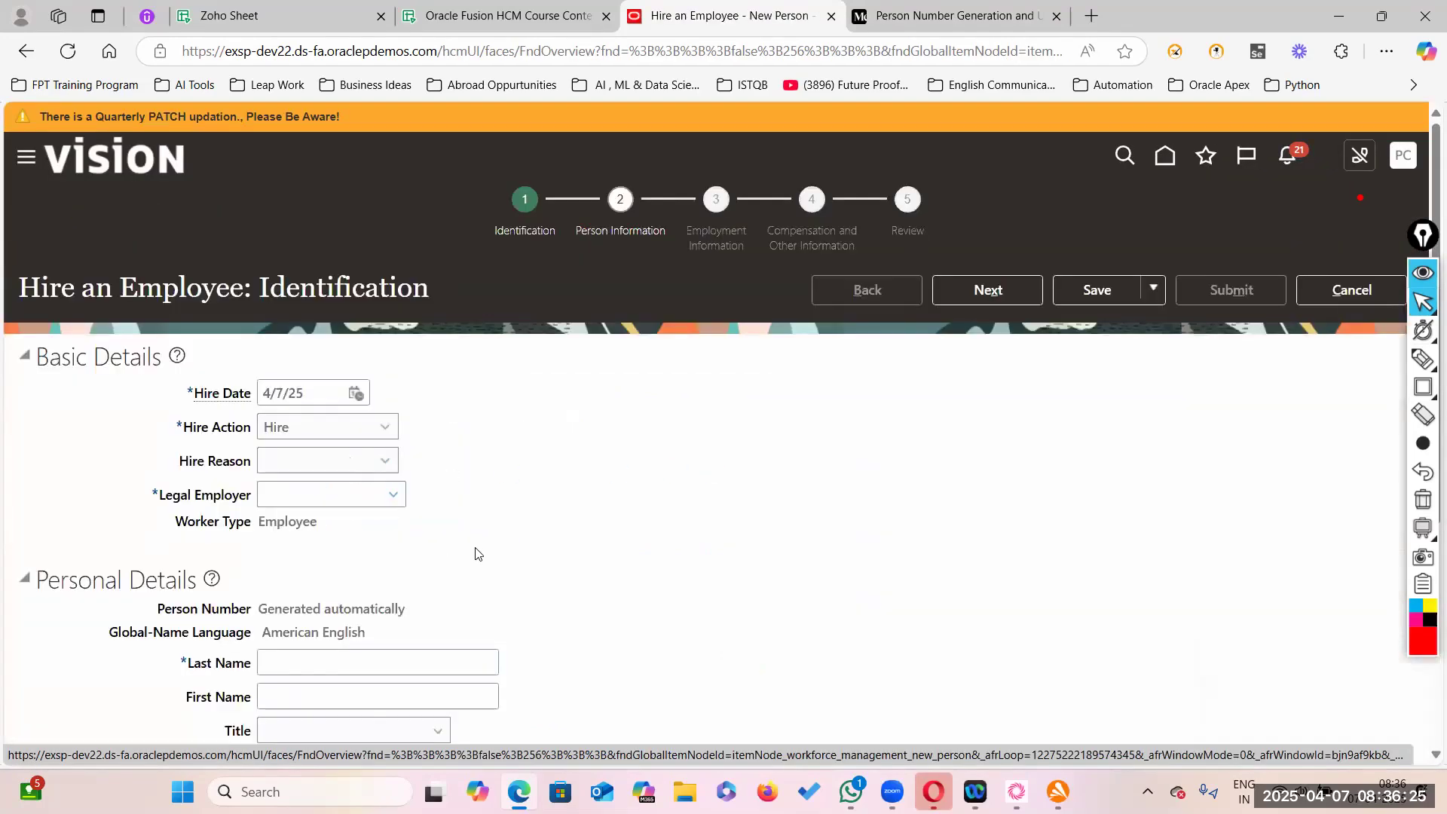
{"action": "scroll", "coordinate": [365, 493], "scroll_direction": "down", "scroll_amount": 3}
{"action": "left_click_drag", "start_coordinate": [261, 420], "coordinate": [420, 429]}
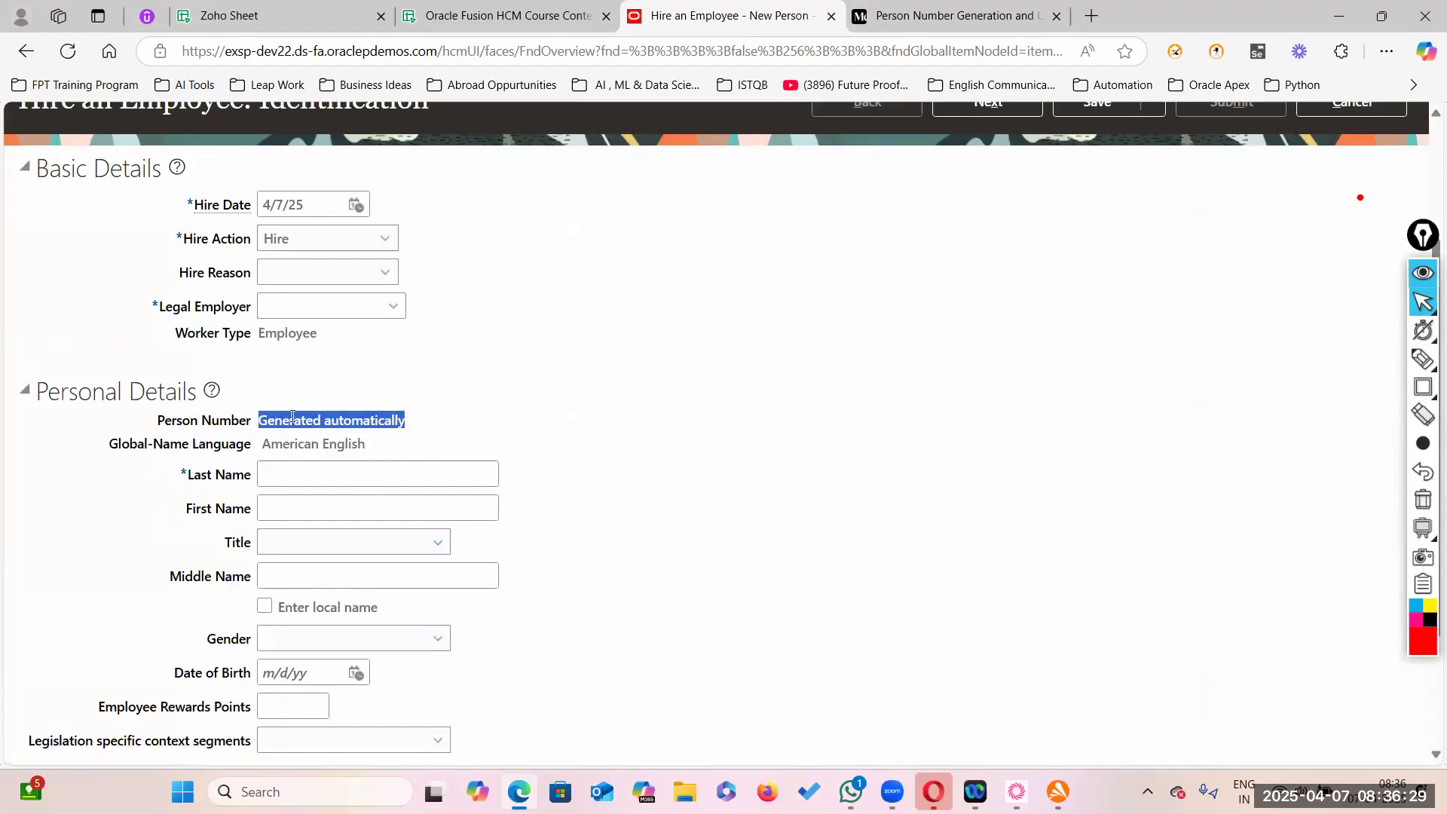
{"action": "scroll", "coordinate": [706, 435], "scroll_direction": "up", "scroll_amount": 3}
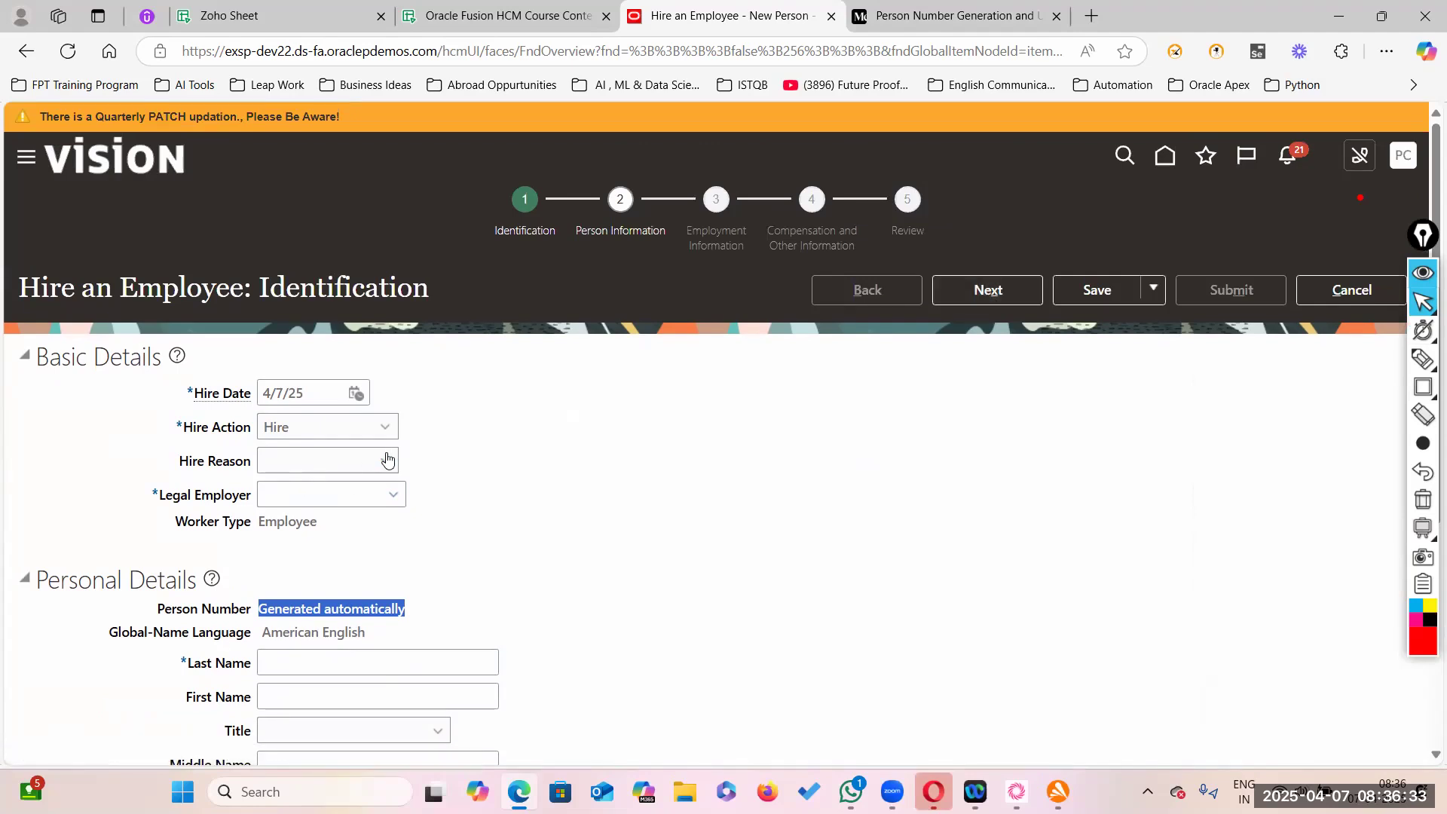
{"action": "left_click", "coordinate": [392, 496]}
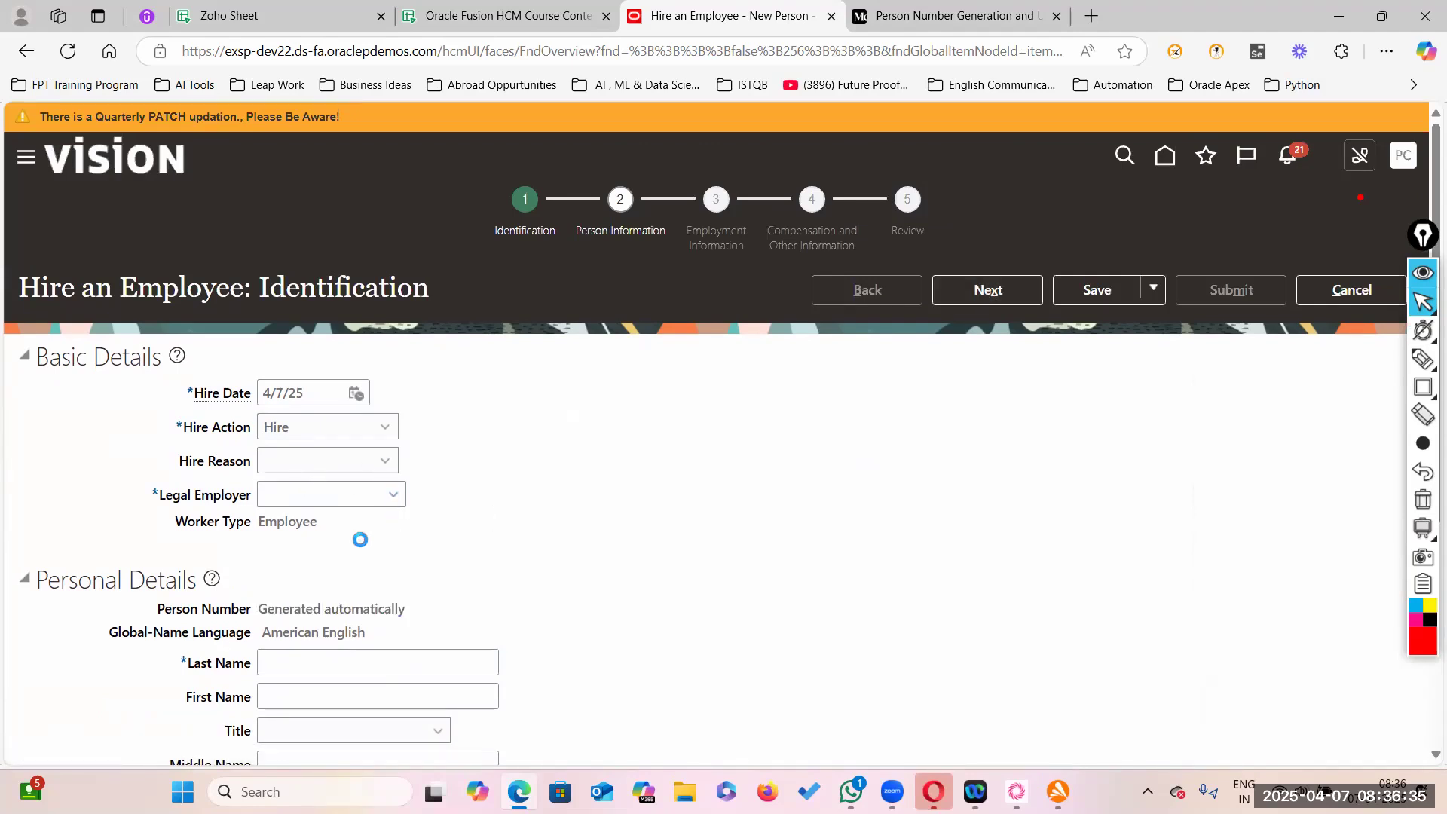
{"action": "left_click", "coordinate": [332, 183]}
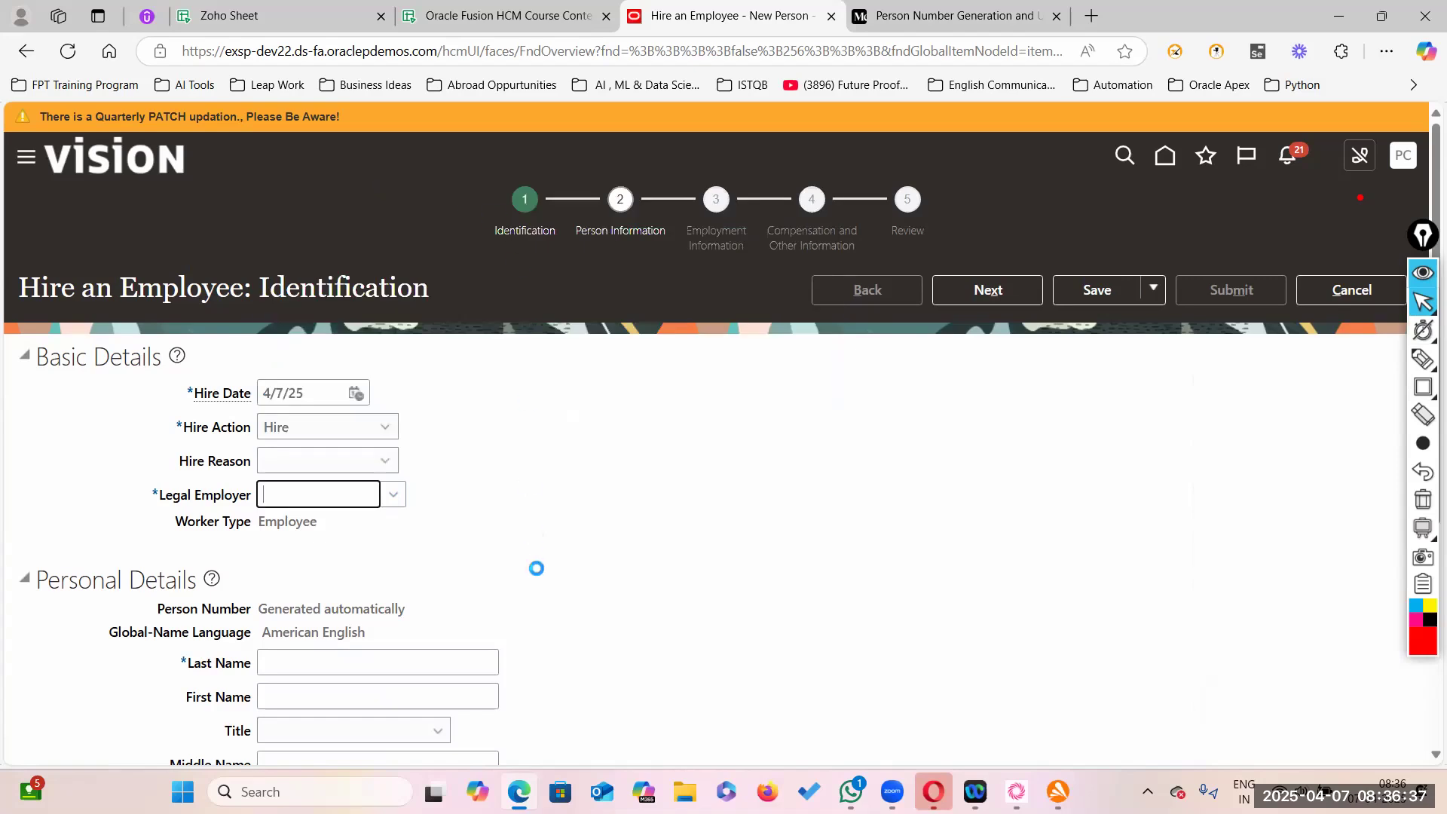
- Enter the hire's last name, gender Male and date of birth 1/1/1980
{"action": "scroll", "coordinate": [533, 584], "scroll_direction": "down", "scroll_amount": 3}
{"action": "left_click", "coordinate": [332, 403]}
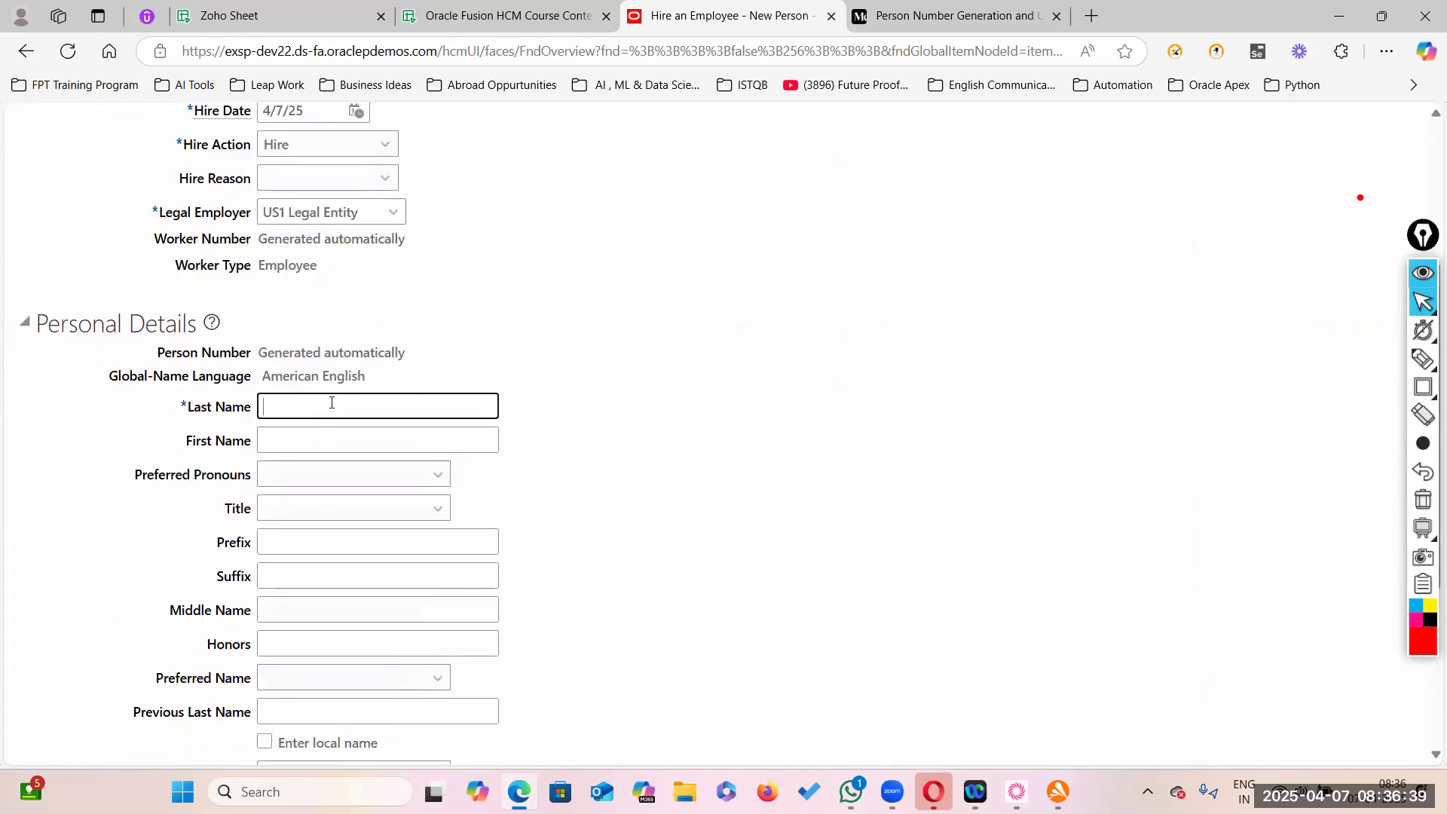
{"action": "type", "text": "Chennam"}
{"action": "key", "text": "Tab"}
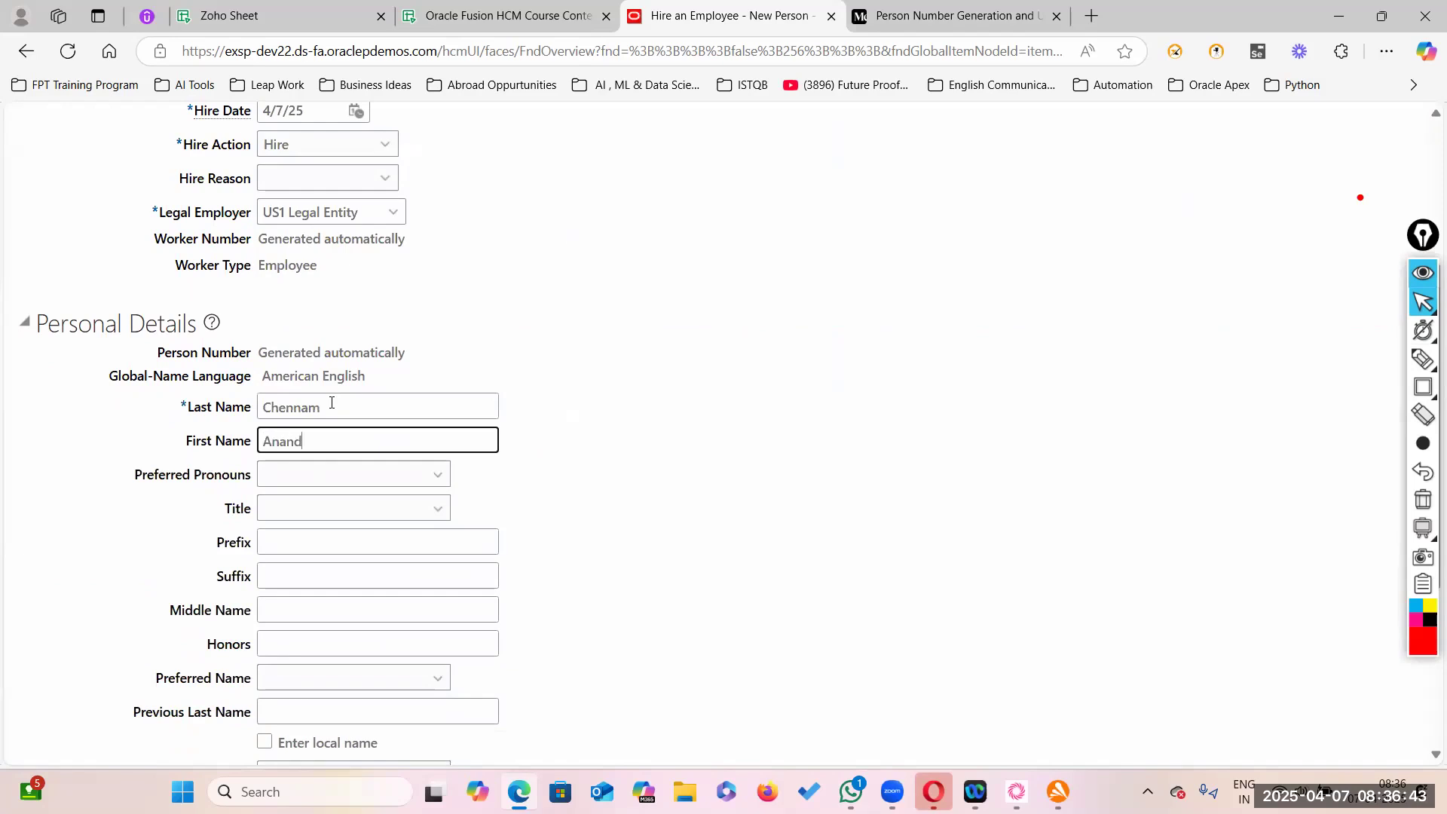
{"action": "scroll", "coordinate": [451, 378], "scroll_direction": "down", "scroll_amount": 3}
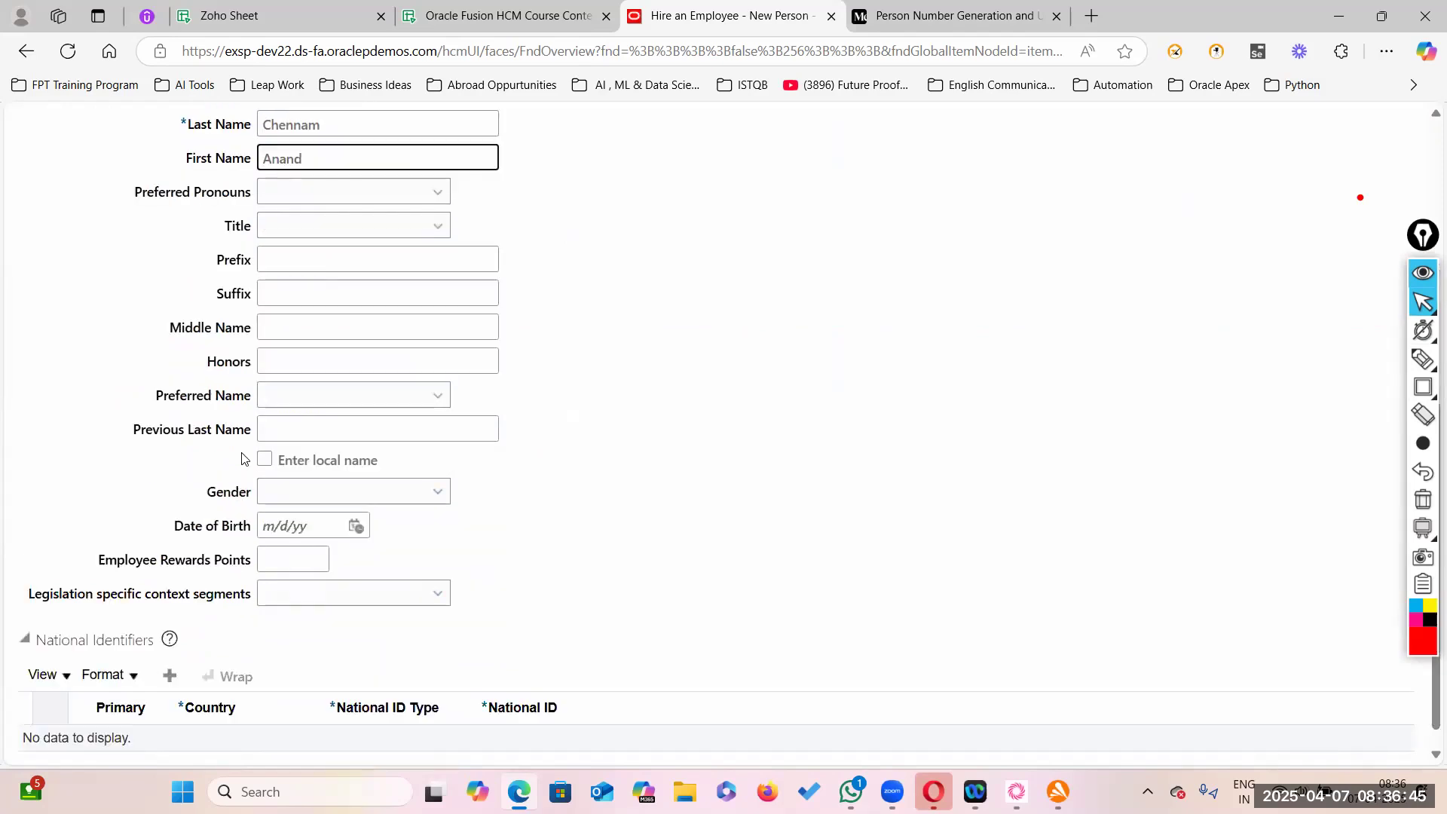
{"action": "left_click", "coordinate": [435, 500]}
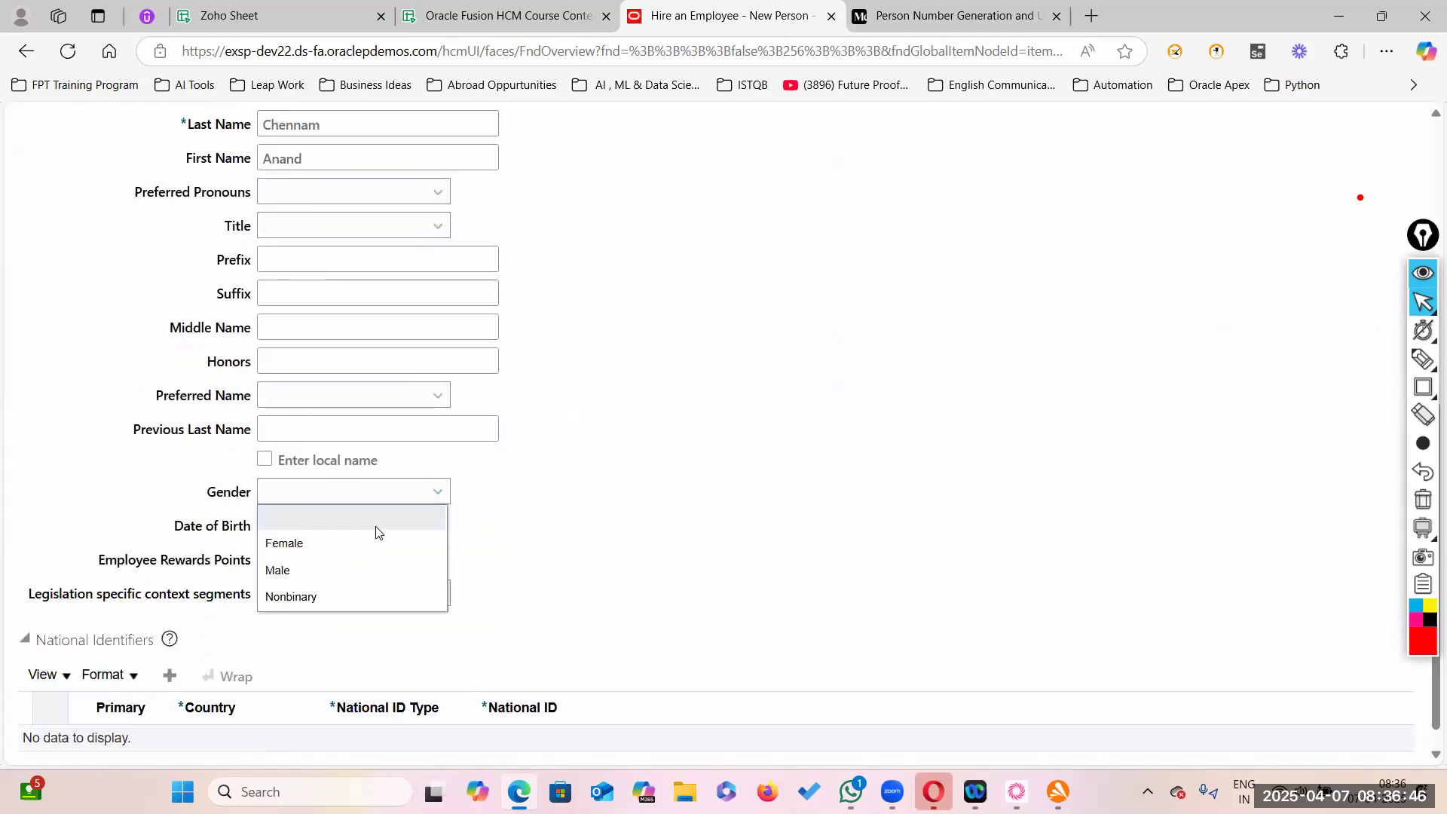
{"action": "left_click", "coordinate": [316, 572]}
{"action": "left_click", "coordinate": [299, 522]}
{"action": "type", "text": "1/1/1980"}
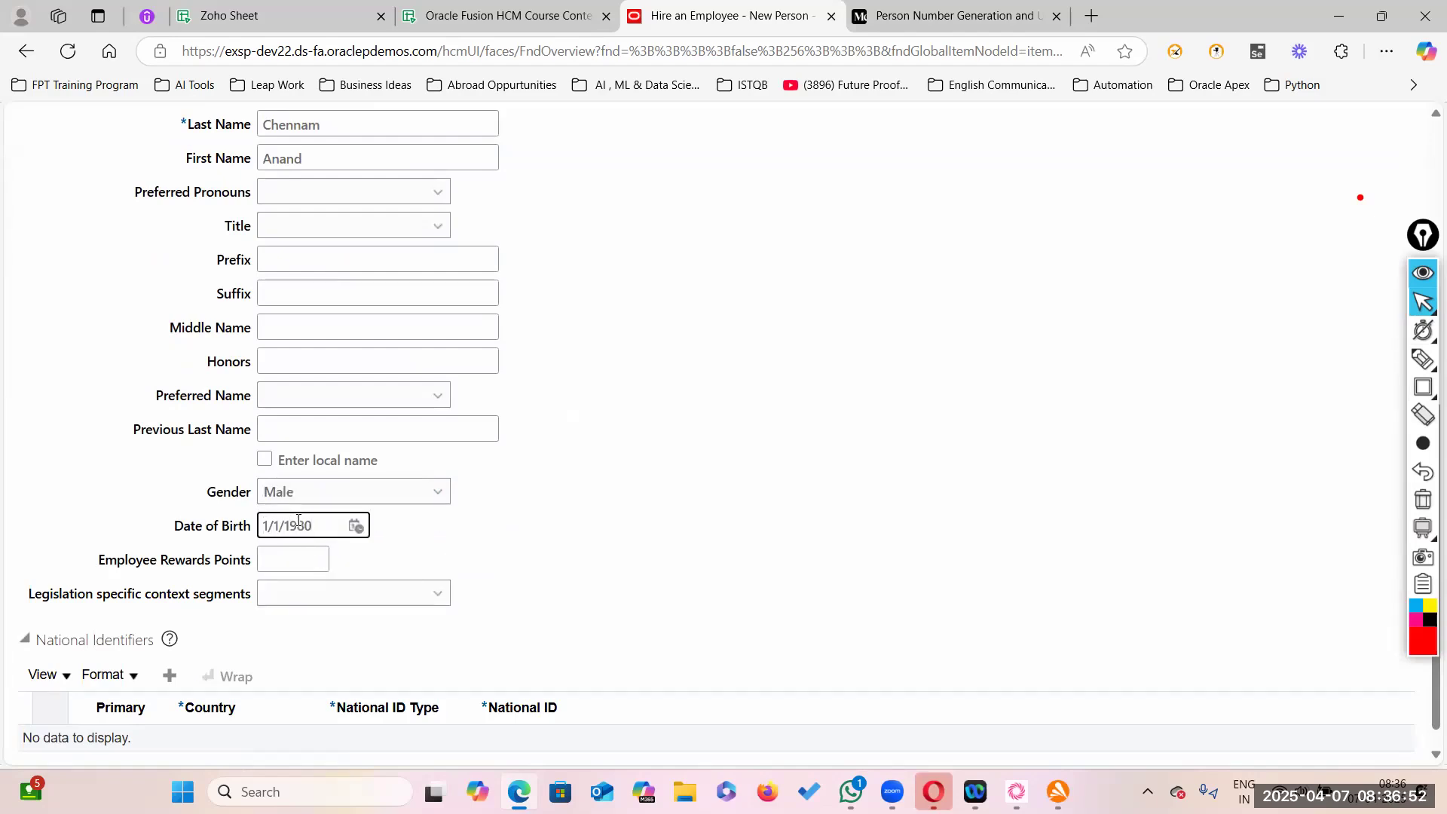
{"action": "left_click", "coordinate": [694, 572]}
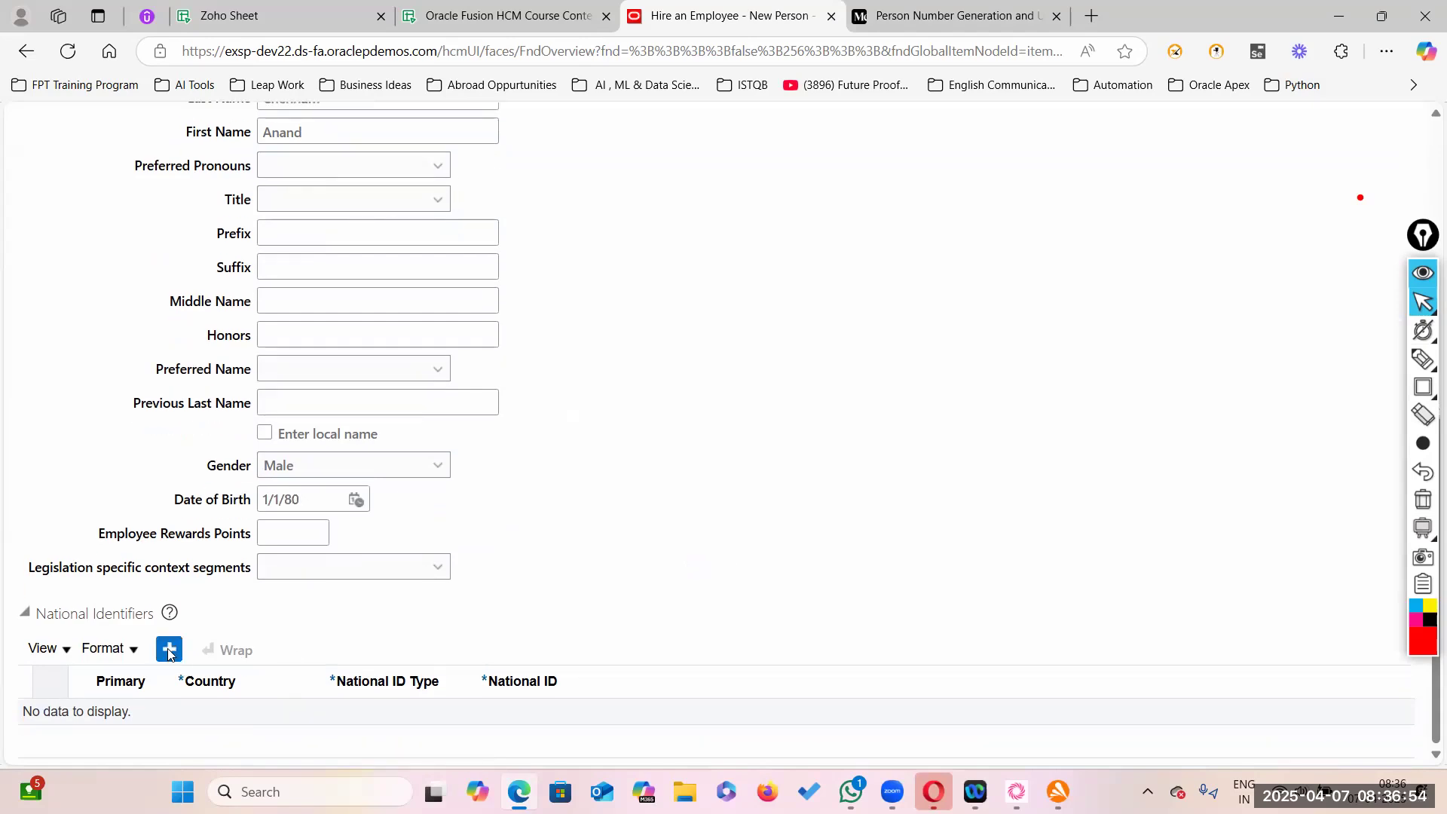
- Add a Social Security Number national ID row and enter the hire's SSN
{"action": "left_click", "coordinate": [454, 722]}
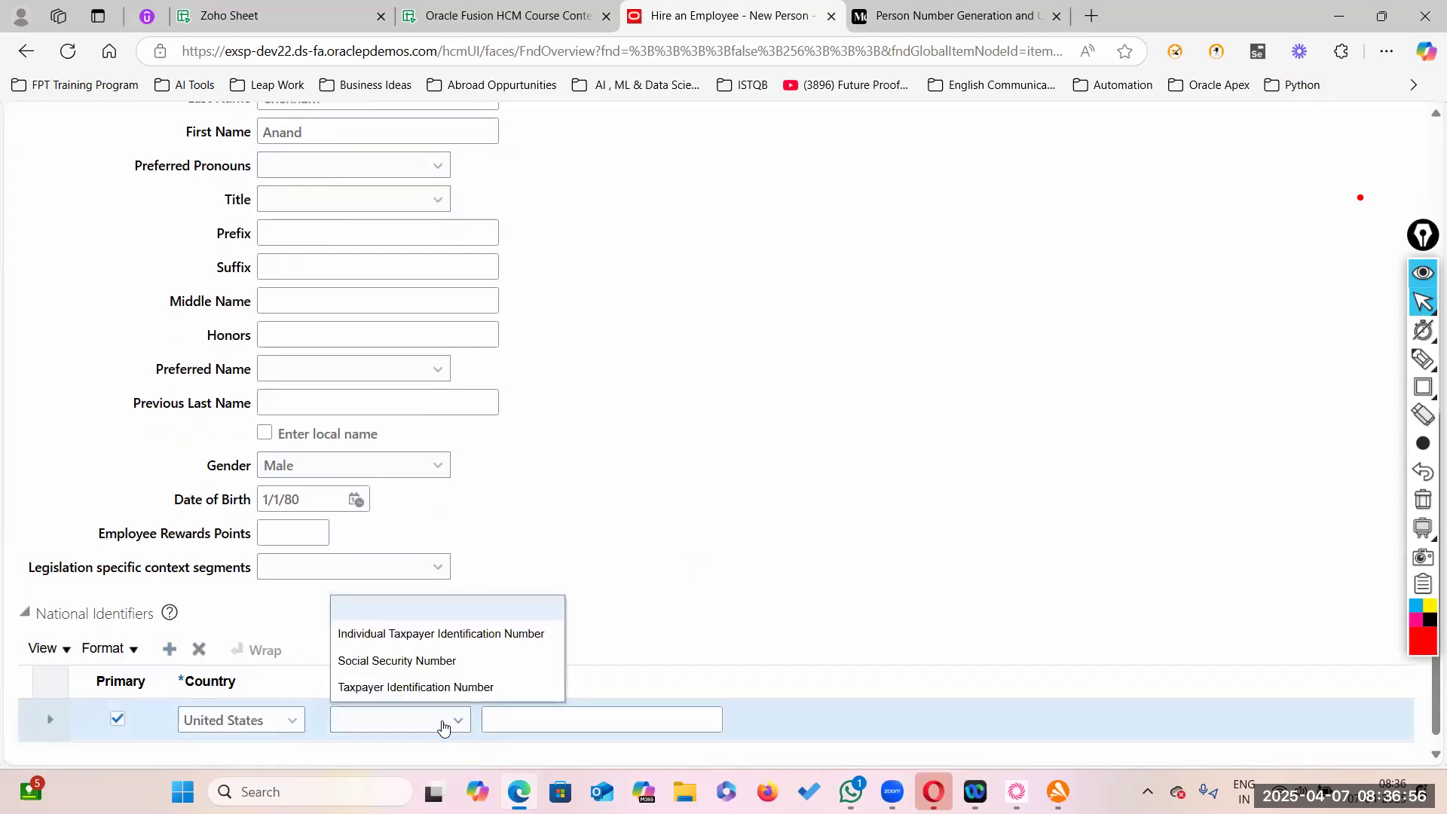
{"action": "left_click", "coordinate": [382, 664]}
{"action": "left_click", "coordinate": [538, 723]}
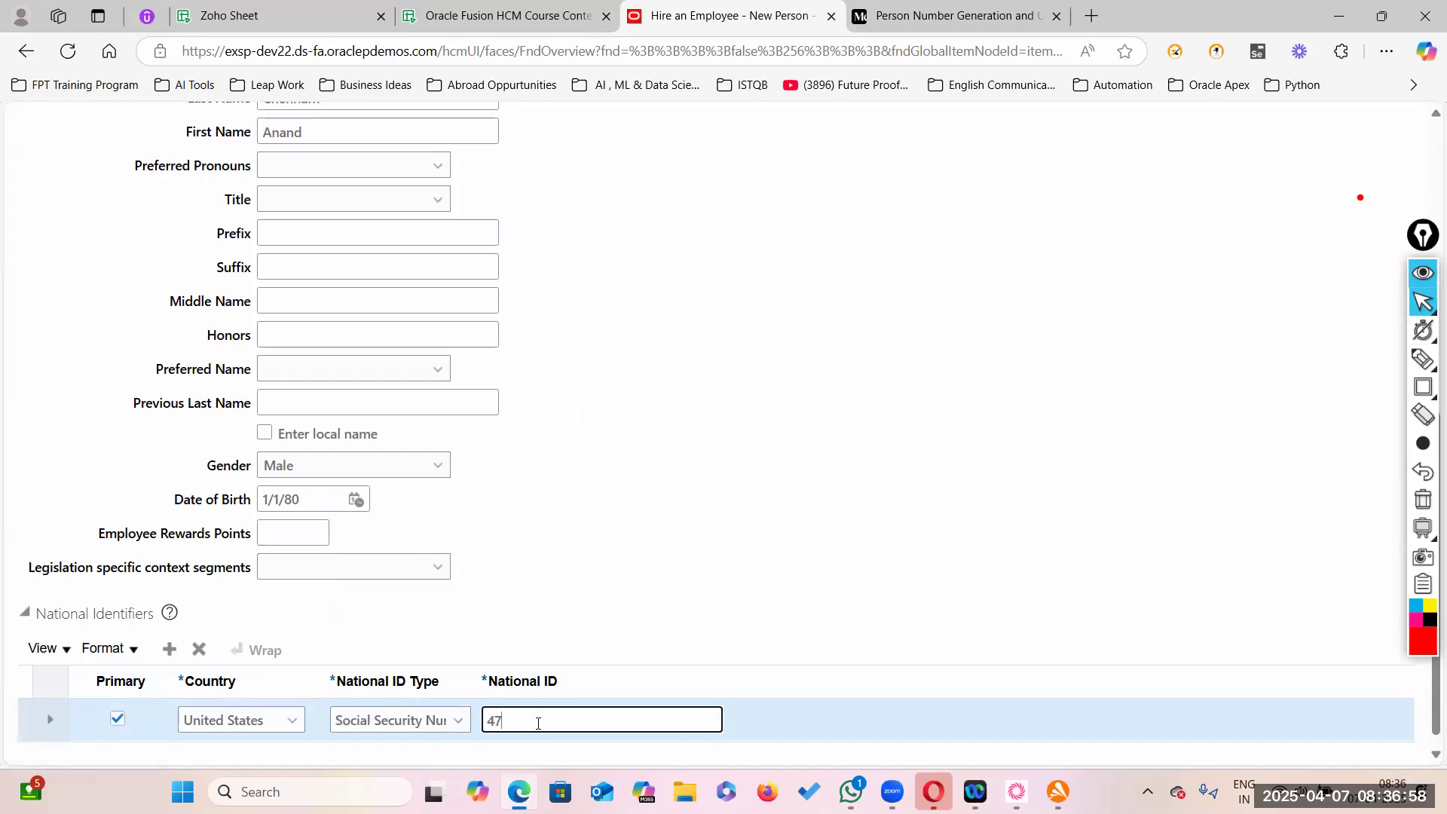
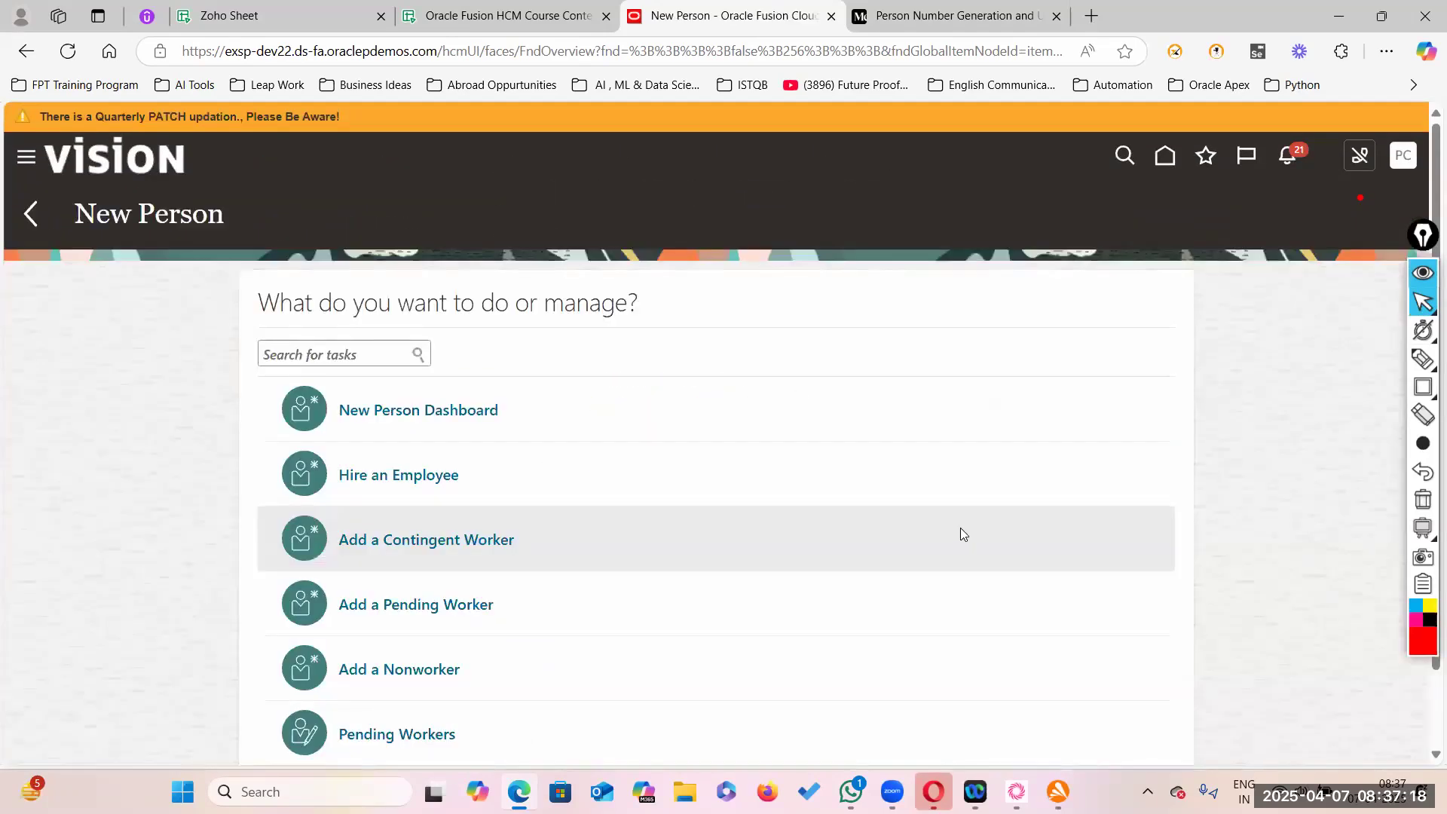
- Start a US1 Legal Entity hire with the hire's last name, gender Male and a 1/1 birth date
{"action": "left_click", "coordinate": [688, 482]}
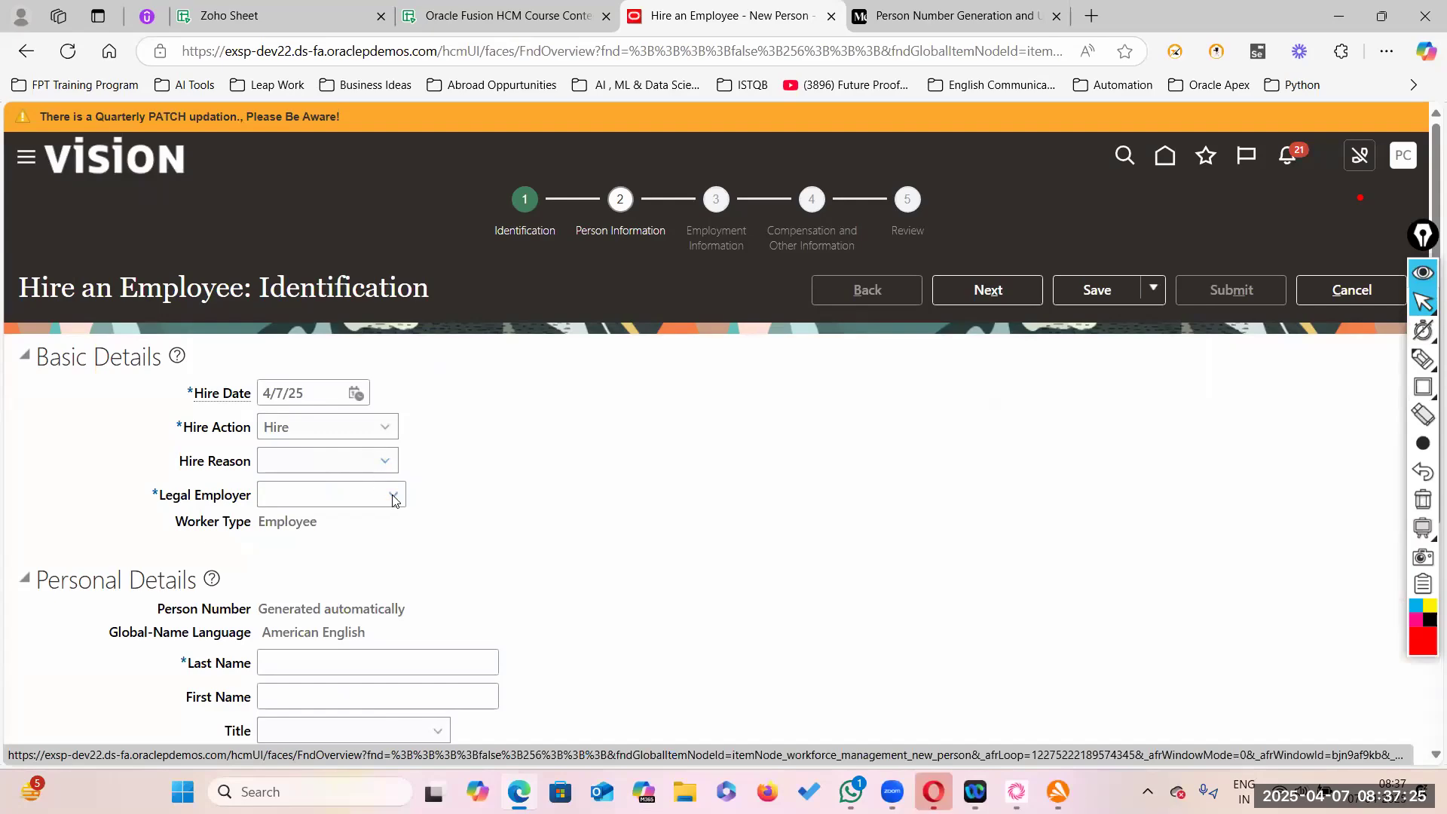
{"action": "left_click", "coordinate": [346, 193]}
{"action": "scroll", "coordinate": [522, 560], "scroll_direction": "down", "scroll_amount": 3}
{"action": "left_click", "coordinate": [282, 495]}
{"action": "type", "text": "Chennam"}
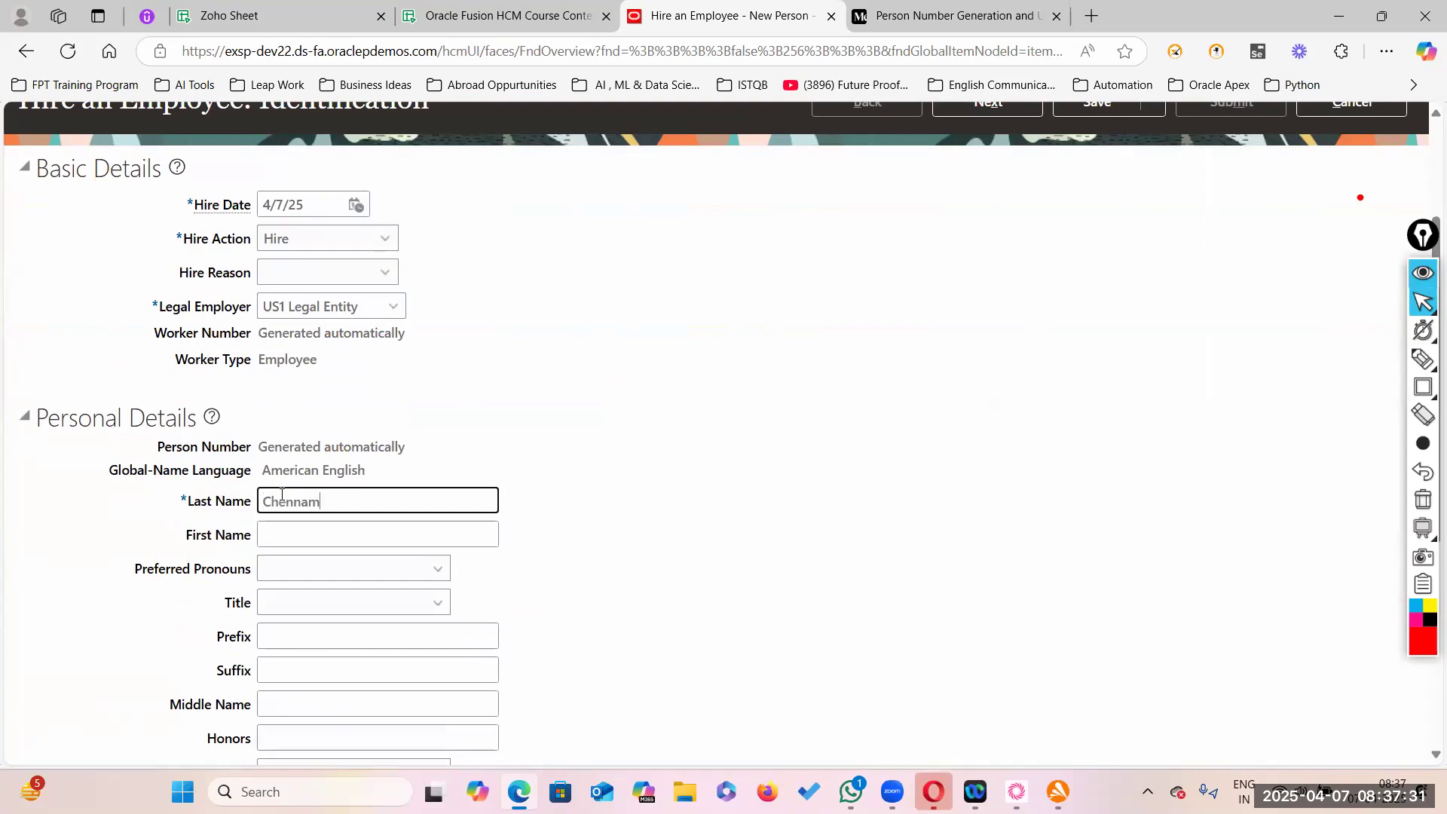
{"action": "key", "text": "Tab"}
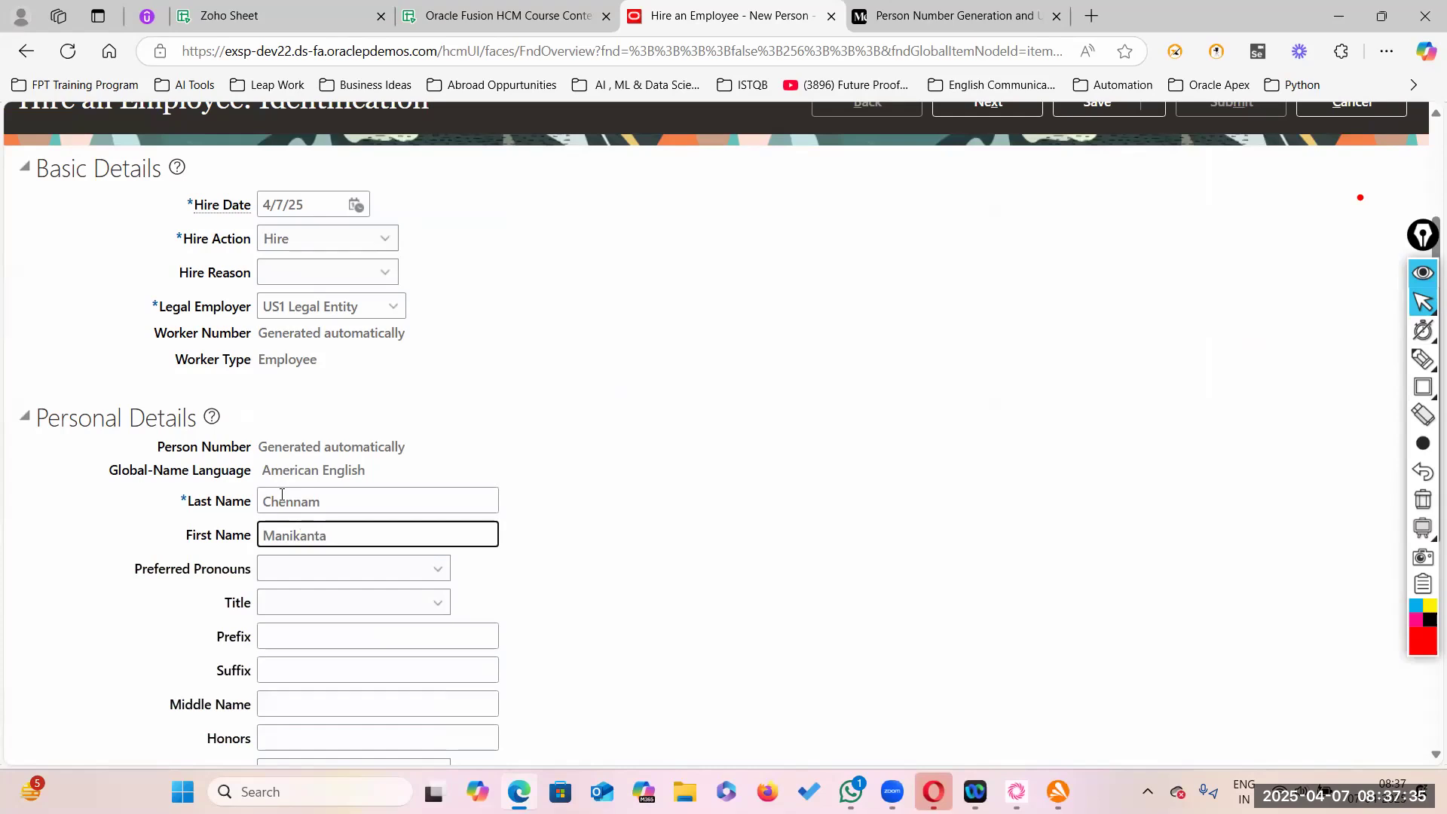
{"action": "scroll", "coordinate": [379, 558], "scroll_direction": "down", "scroll_amount": 5}
{"action": "left_click", "coordinate": [432, 465]}
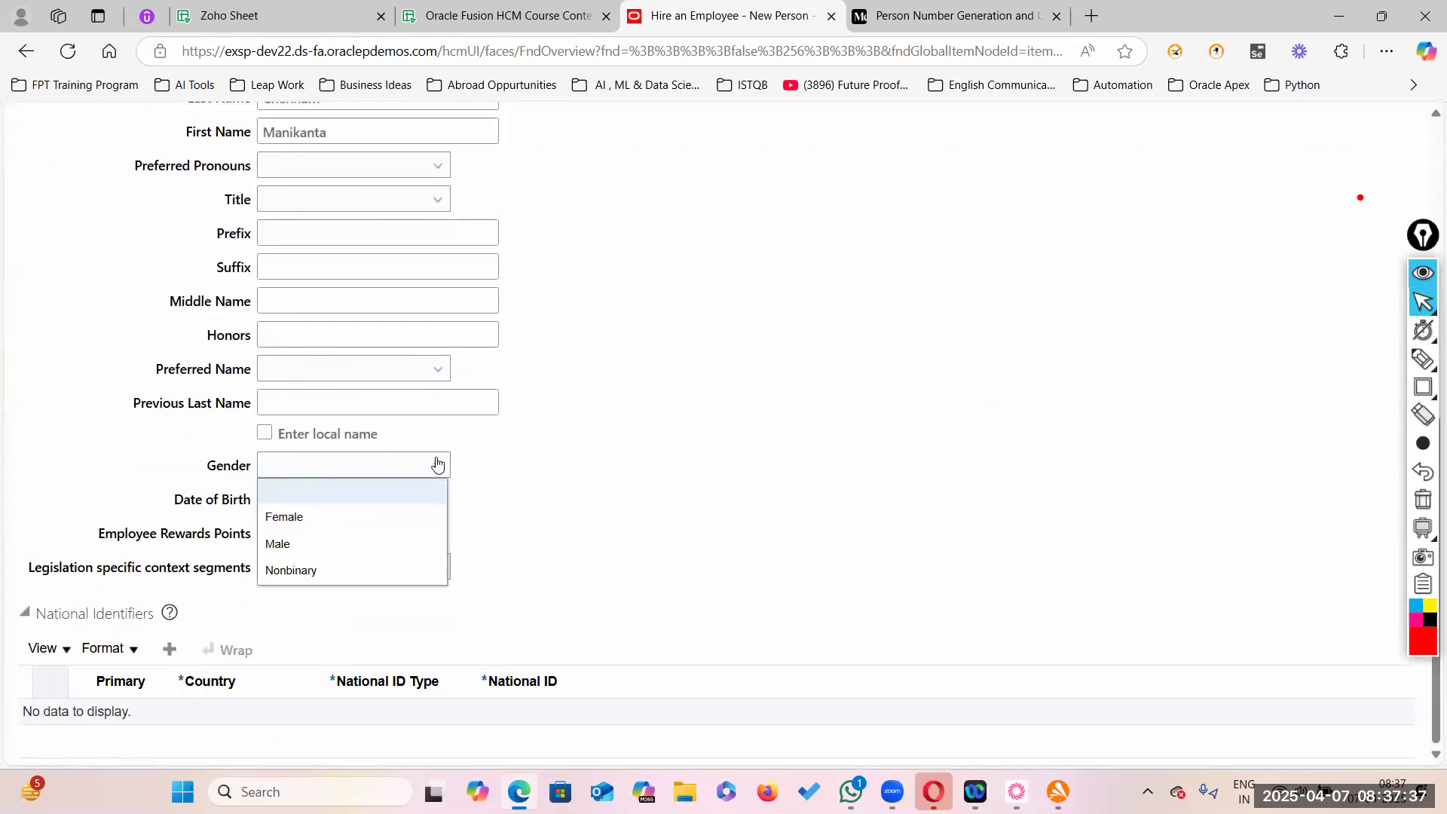
{"action": "left_click", "coordinate": [278, 544]}
{"action": "left_click", "coordinate": [302, 504]}
{"action": "type", "text": "1/1/1992"}
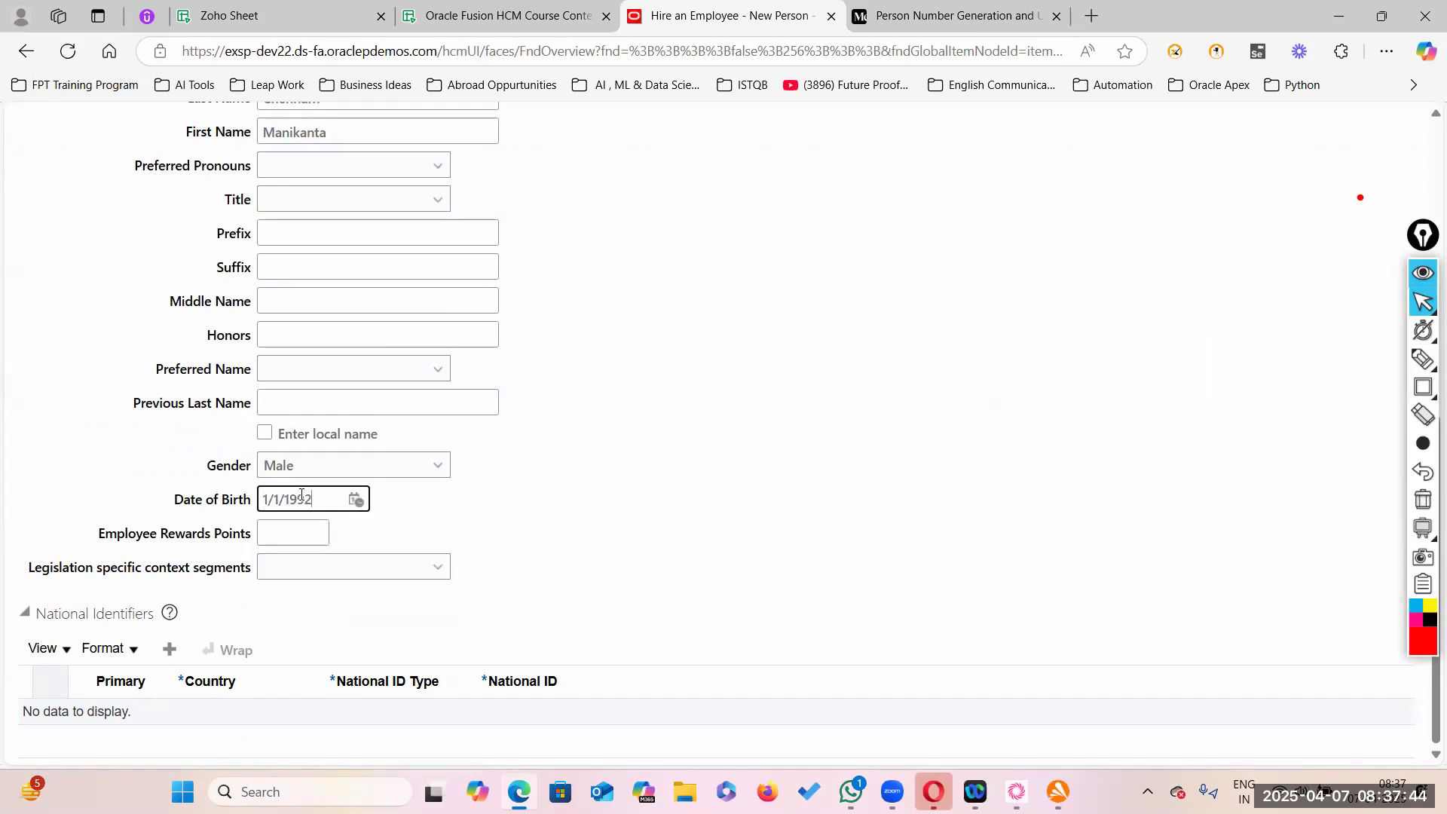
{"action": "left_click", "coordinate": [678, 526]}
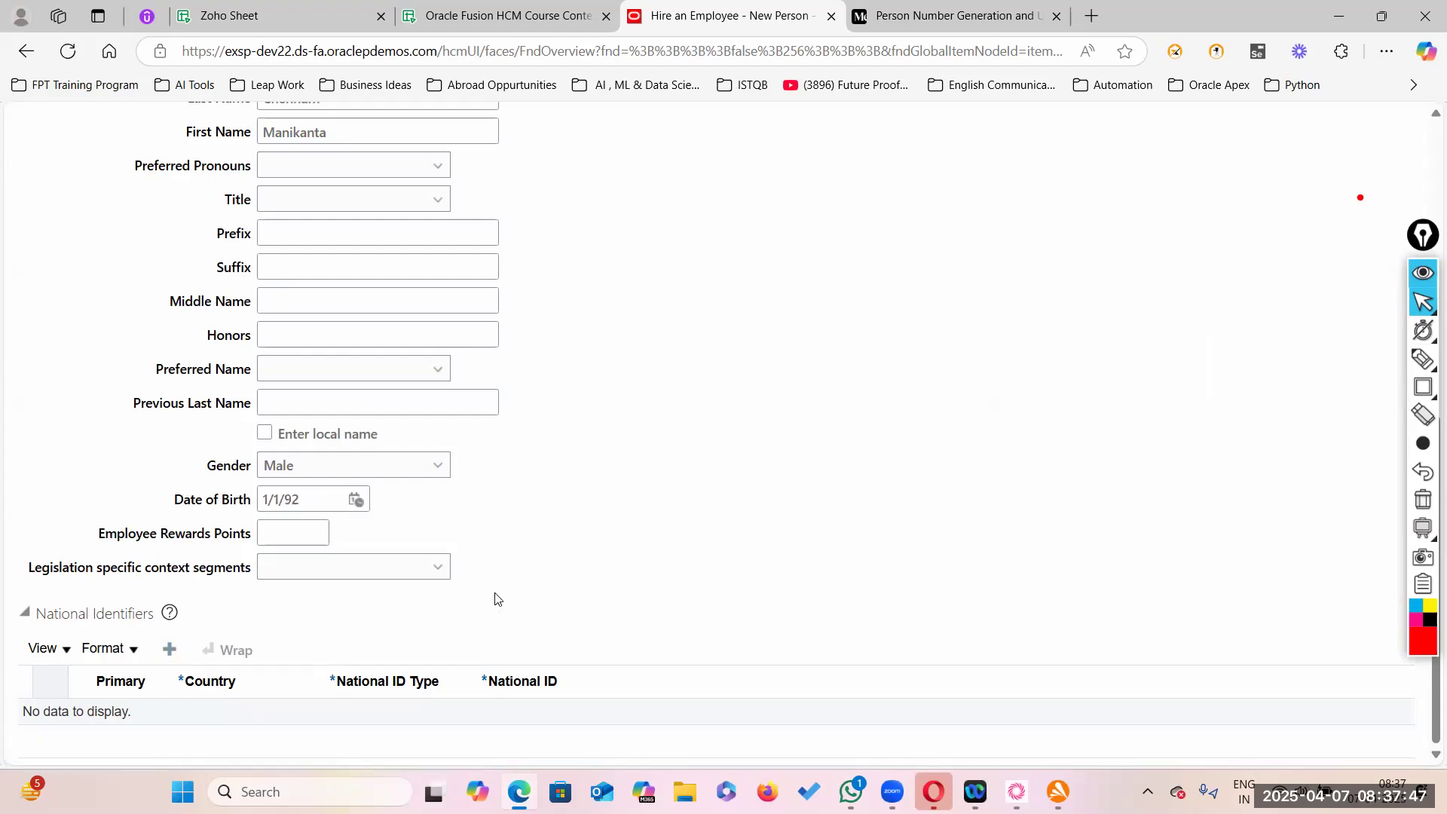
- Add a Social Security Number row with the hire's SSN and advance to Person Information
{"action": "left_click", "coordinate": [457, 722]}
{"action": "left_click", "coordinate": [426, 664]}
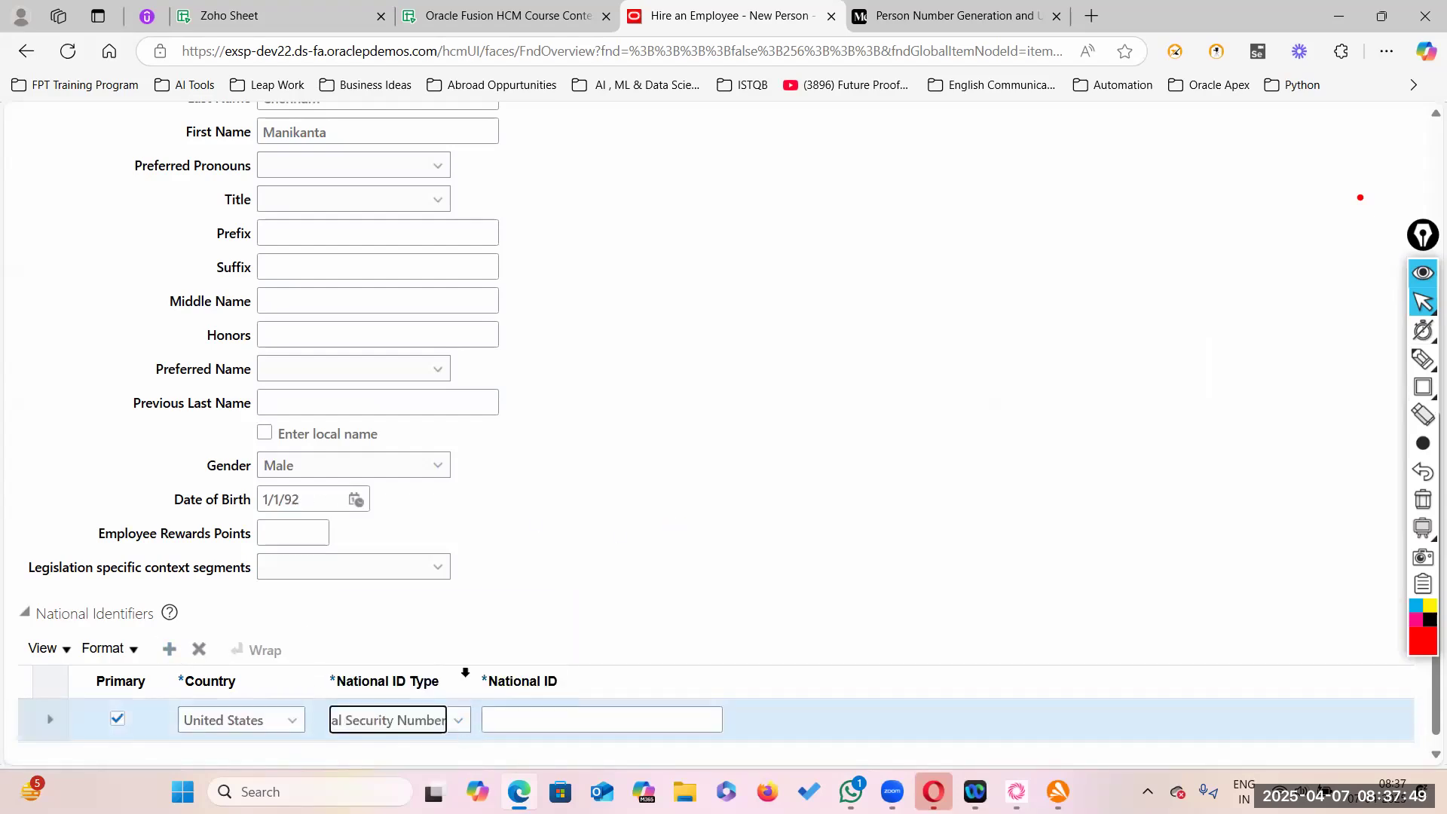
{"action": "left_click", "coordinate": [598, 714]}
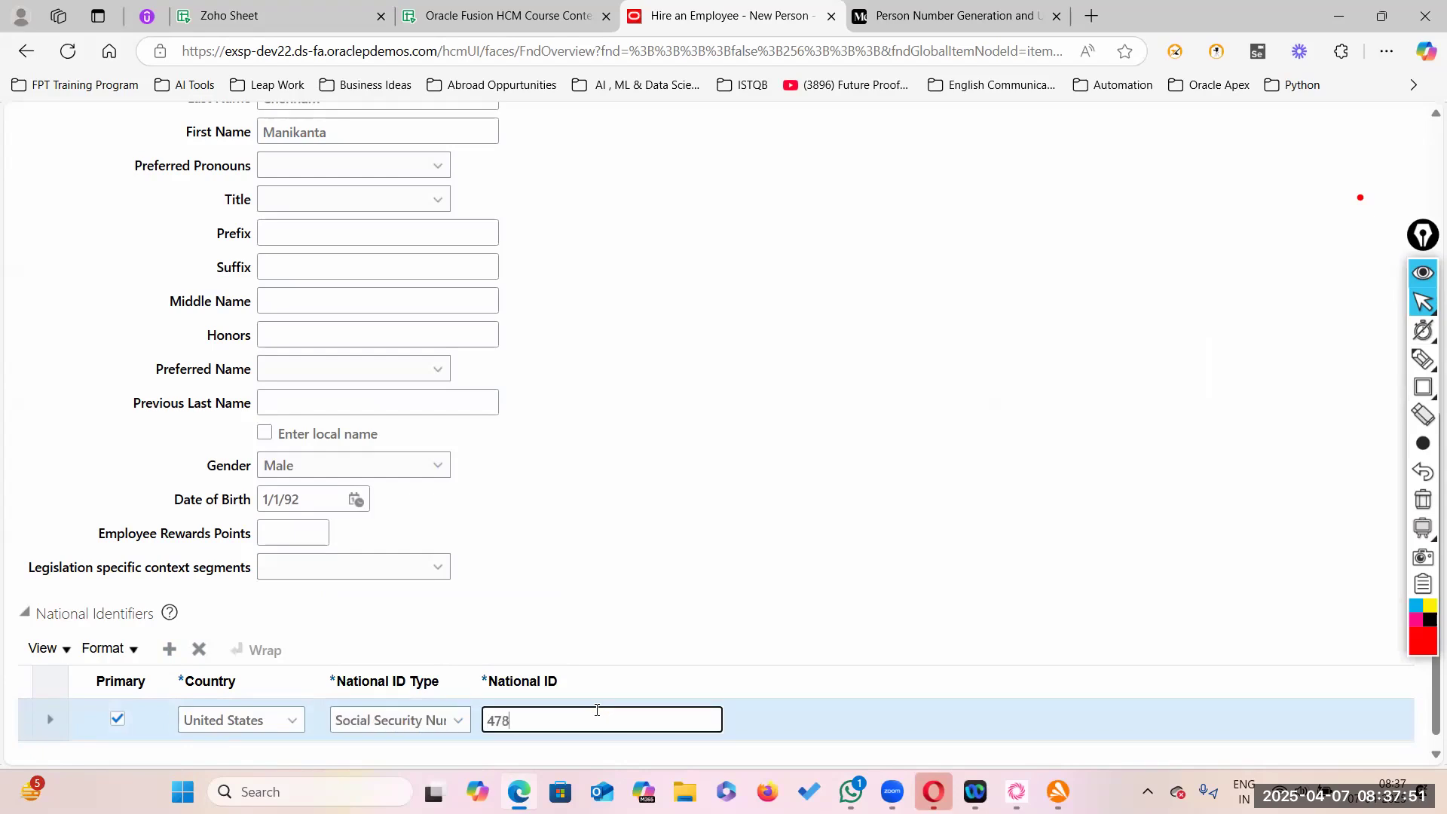
{"action": "scroll", "coordinate": [889, 316], "scroll_direction": "up", "scroll_amount": 8}
{"action": "left_click", "coordinate": [953, 267]}
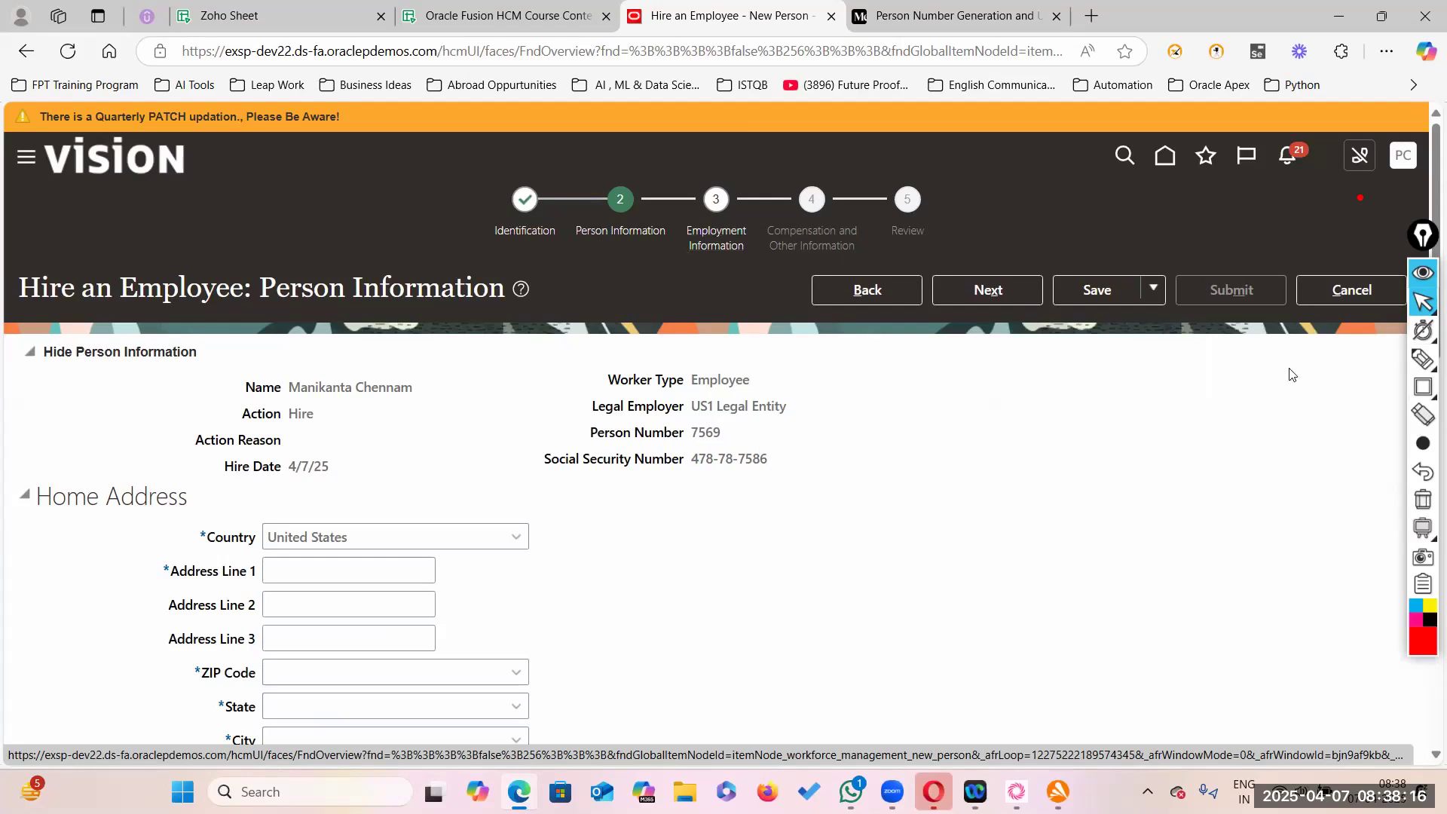
{"action": "mouse_move", "coordinate": [1426, 530]}
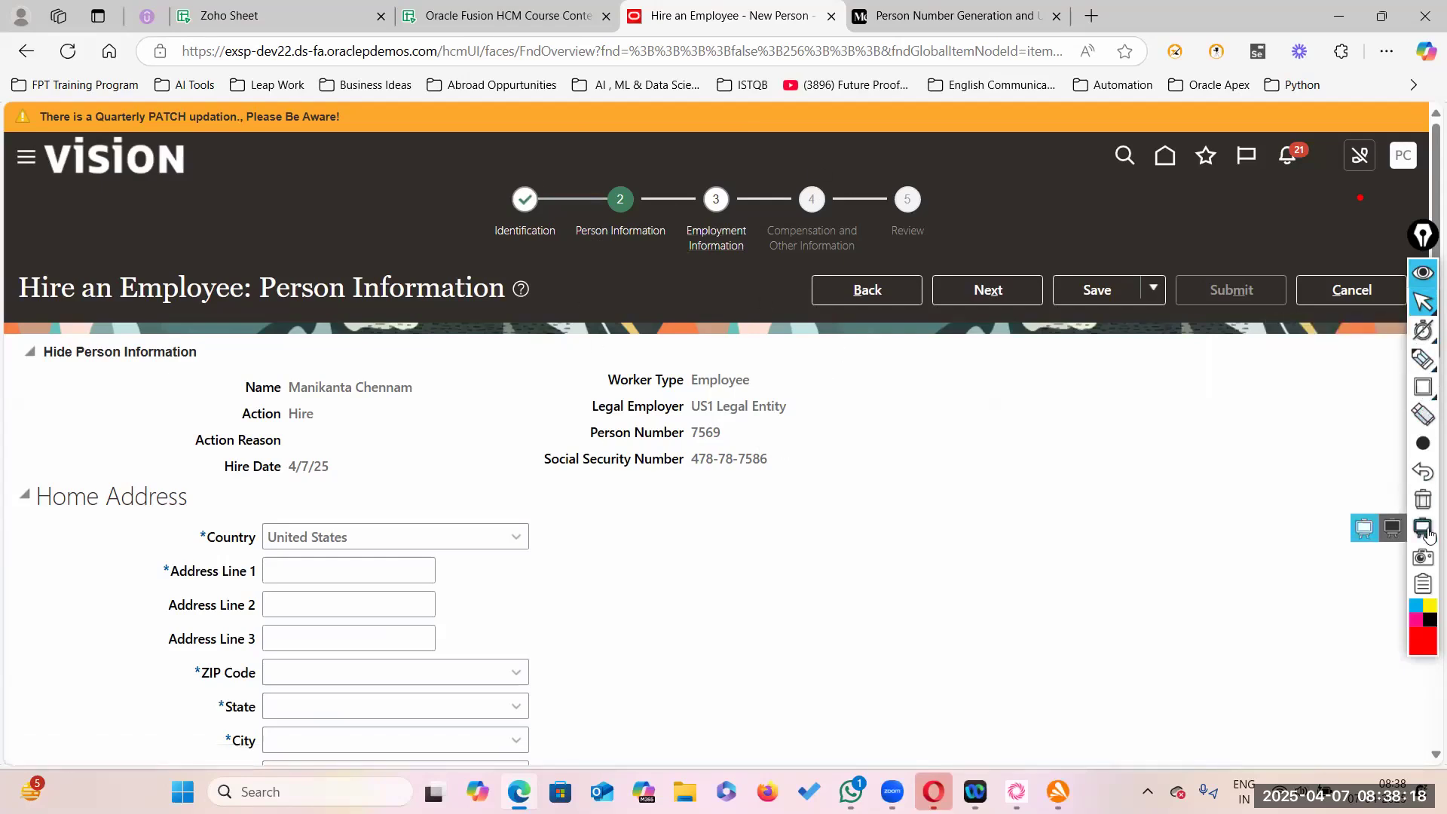
{"action": "left_click", "coordinate": [1423, 388]}
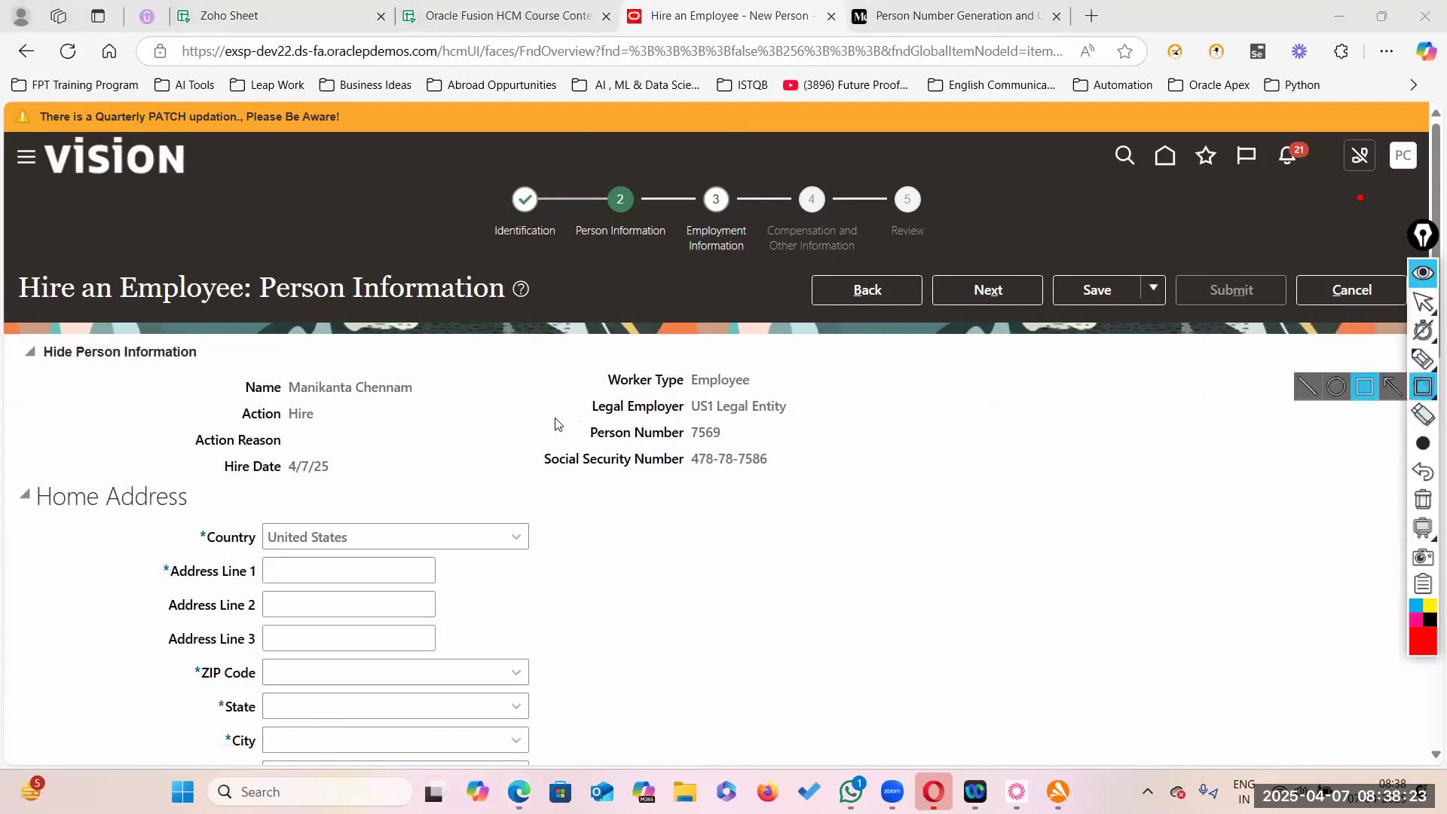
{"action": "mouse_move", "coordinate": [555, 419]}
{"action": "left_mouse_down"}
{"action": "mouse_move", "coordinate": [634, 445]}
{"action": "mouse_move", "coordinate": [784, 458]}
{"action": "mouse_move", "coordinate": [808, 447]}
{"action": "left_mouse_up"}
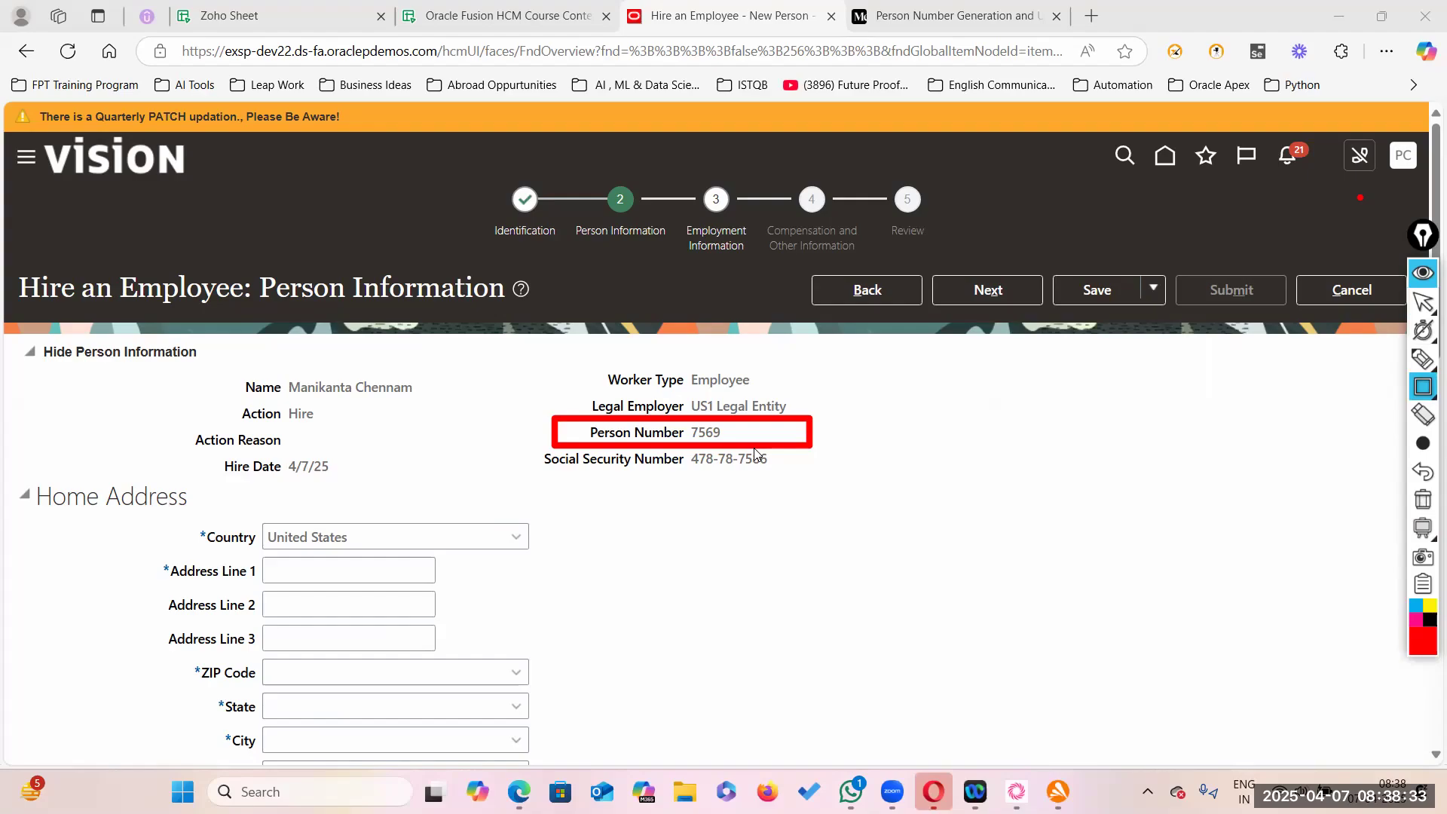
{"action": "key", "text": "Print"}
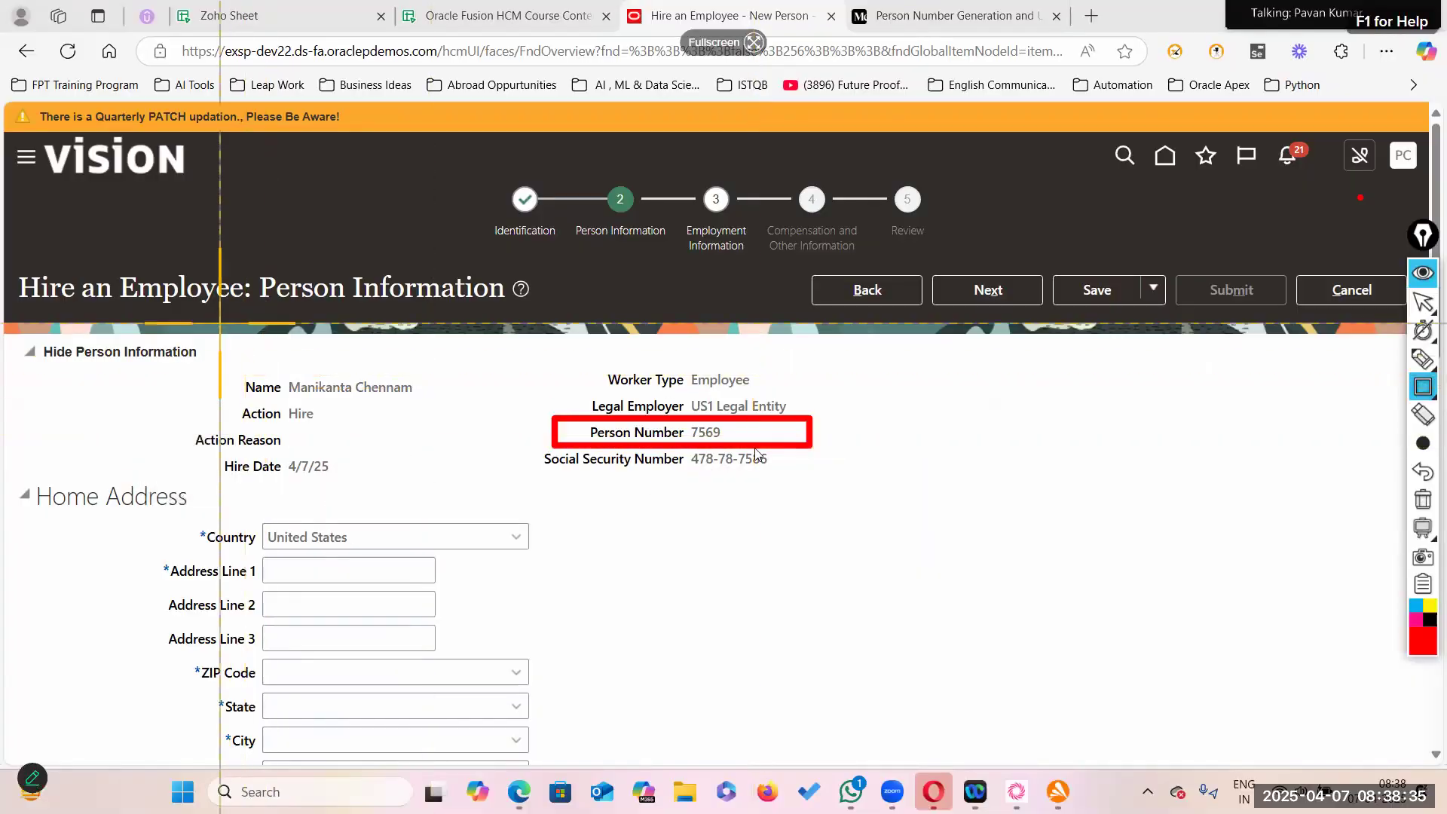
- Capture the browser page area and erase the stray empty red box
{"action": "left_click_drag", "start_coordinate": [6, 133], "coordinate": [1289, 761]}
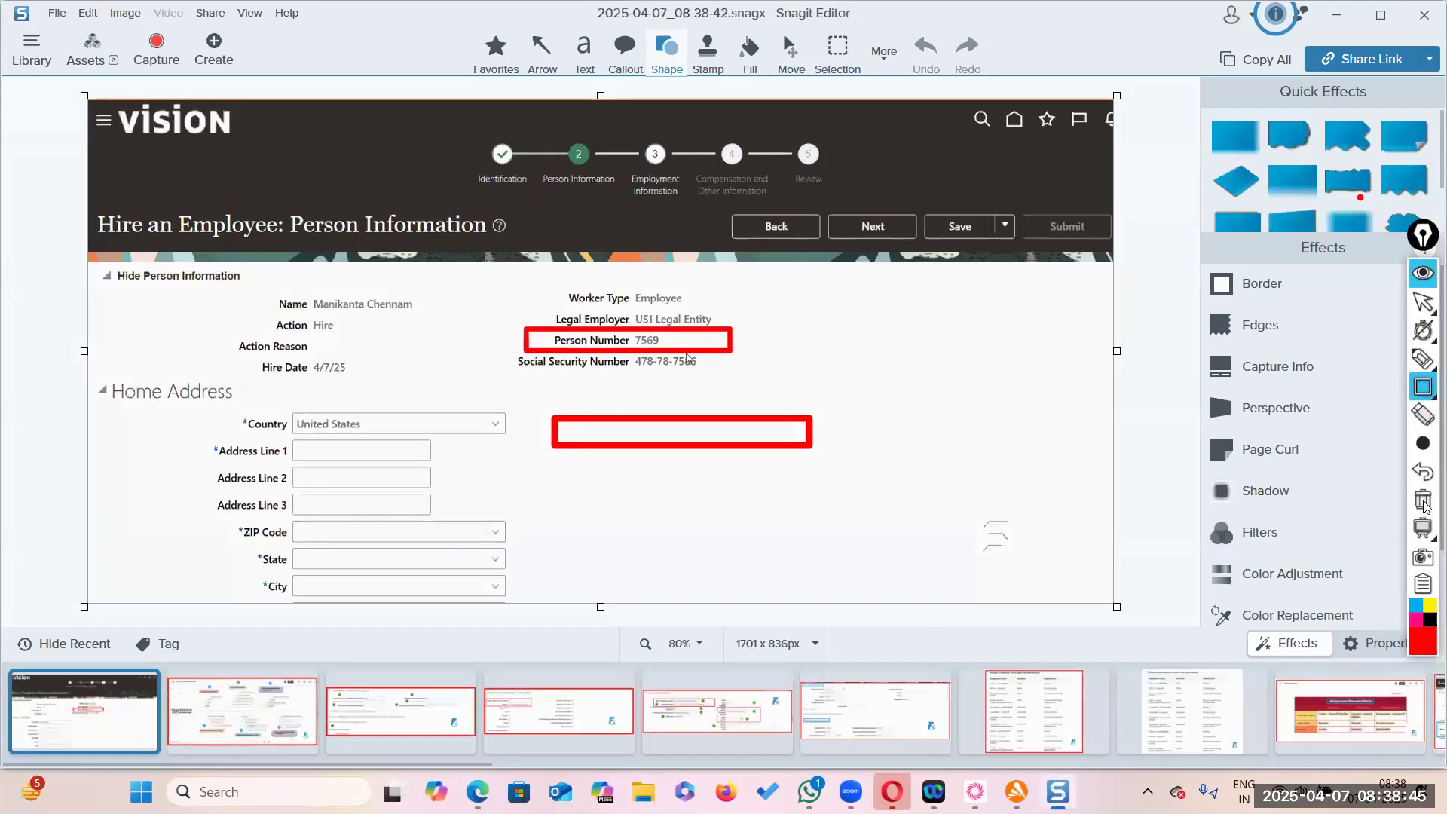
{"action": "left_click", "coordinate": [1422, 302]}
{"action": "mouse_move", "coordinate": [1424, 537]}
{"action": "left_click", "coordinate": [1422, 500]}
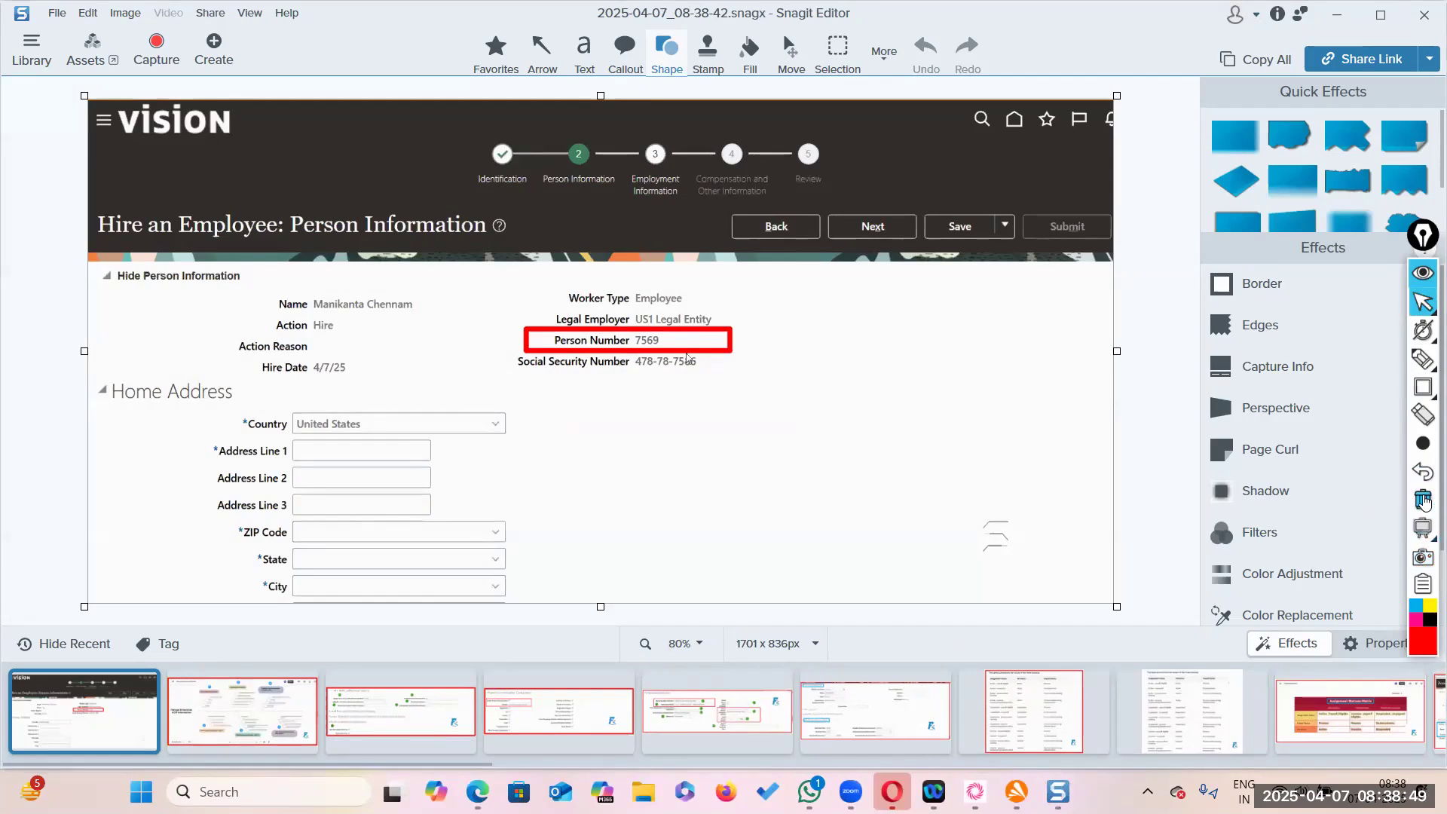
- Apply a logo watermark to the captured Person Information page
{"action": "scroll", "coordinate": [1296, 573], "scroll_direction": "down", "scroll_amount": 2}
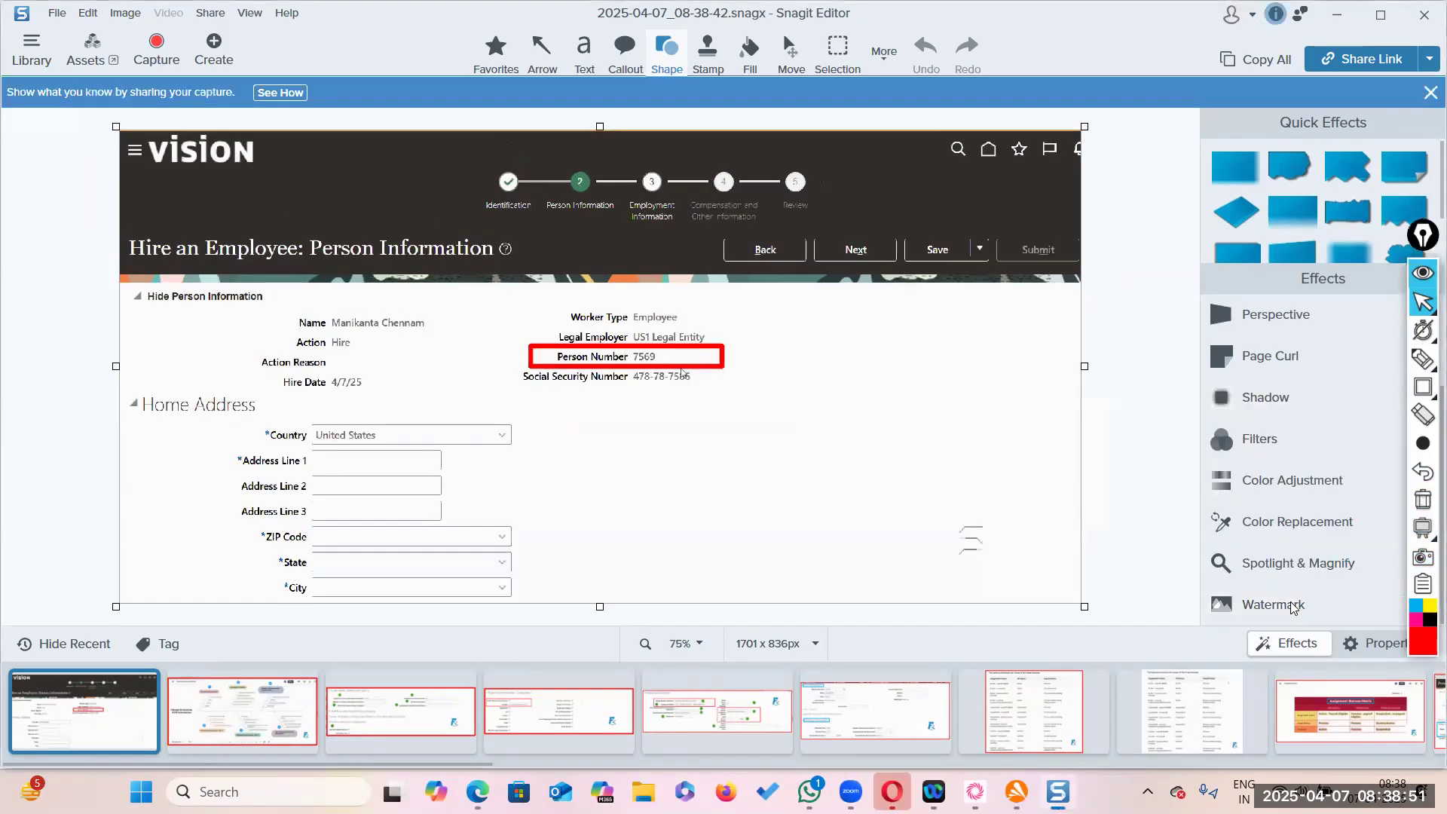
{"action": "left_click", "coordinate": [1289, 602]}
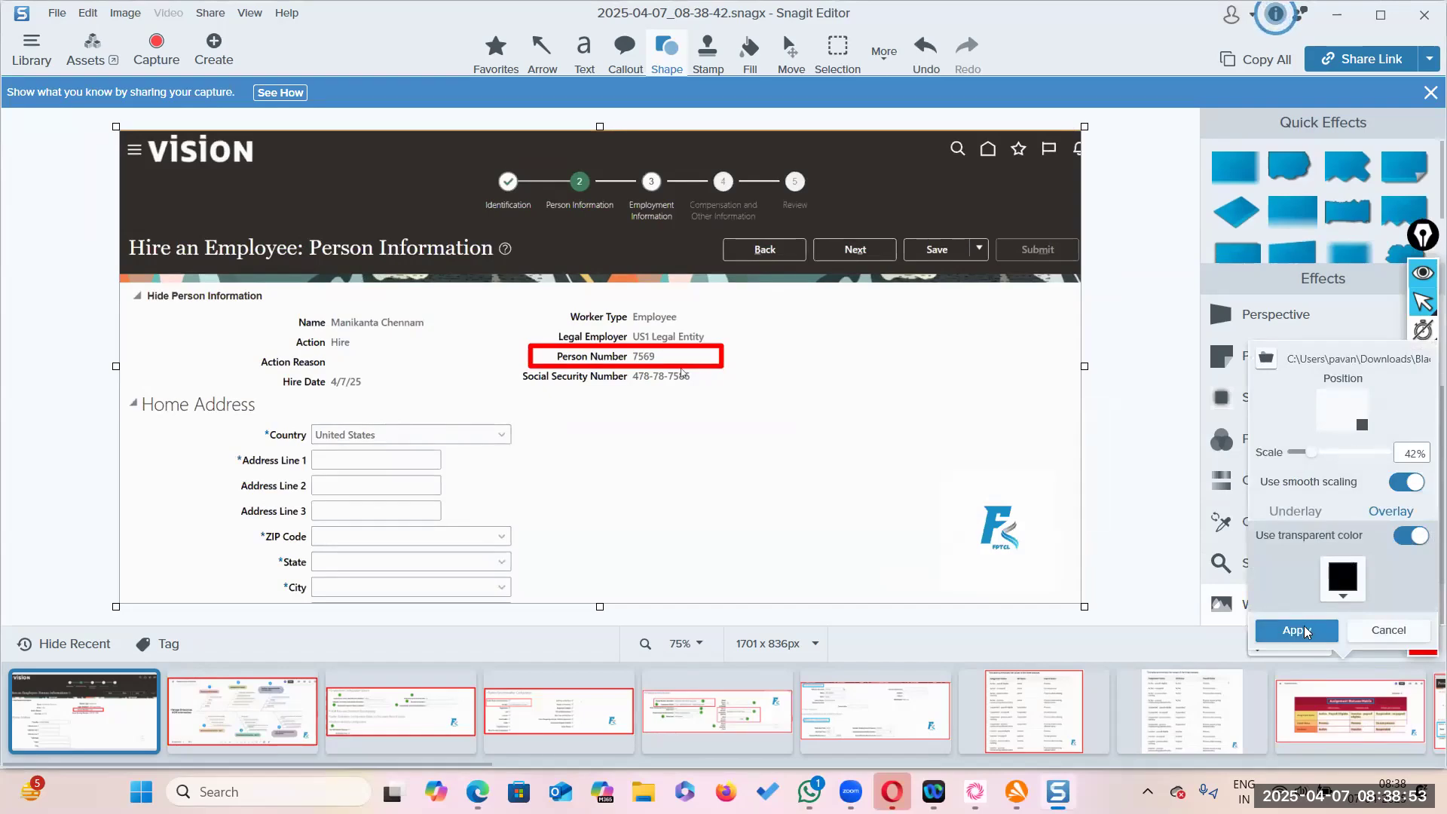
{"action": "left_click", "coordinate": [1296, 630]}
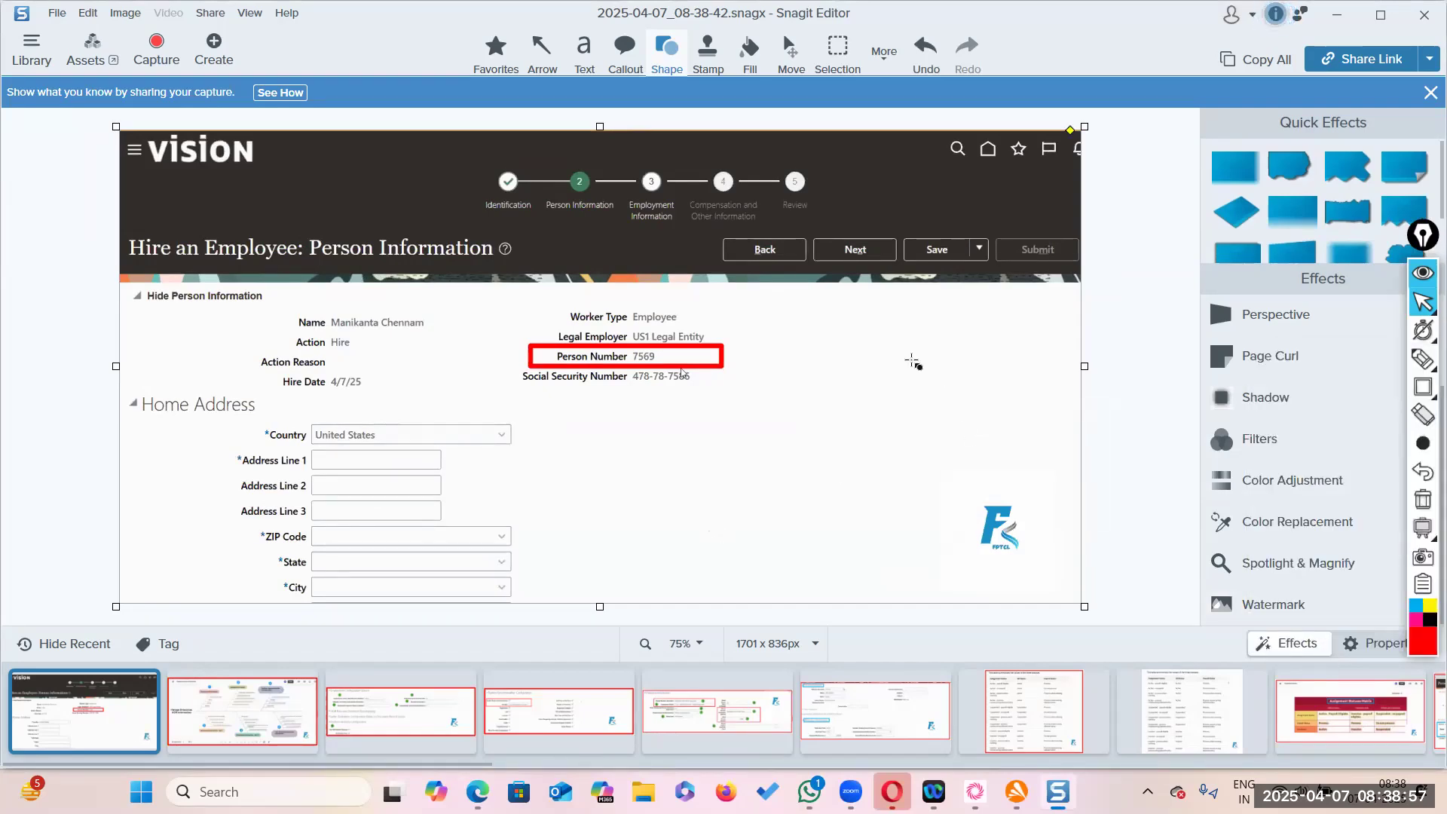
{"action": "right_click", "coordinate": [959, 360]}
{"action": "key", "text": "alt+Tab"}
{"action": "key", "text": "alt+Tab"}
{"action": "key", "text": "alt+Tab"}
{"action": "key", "text": "alt+Tab"}
{"action": "key", "text": "alt+Tab"}
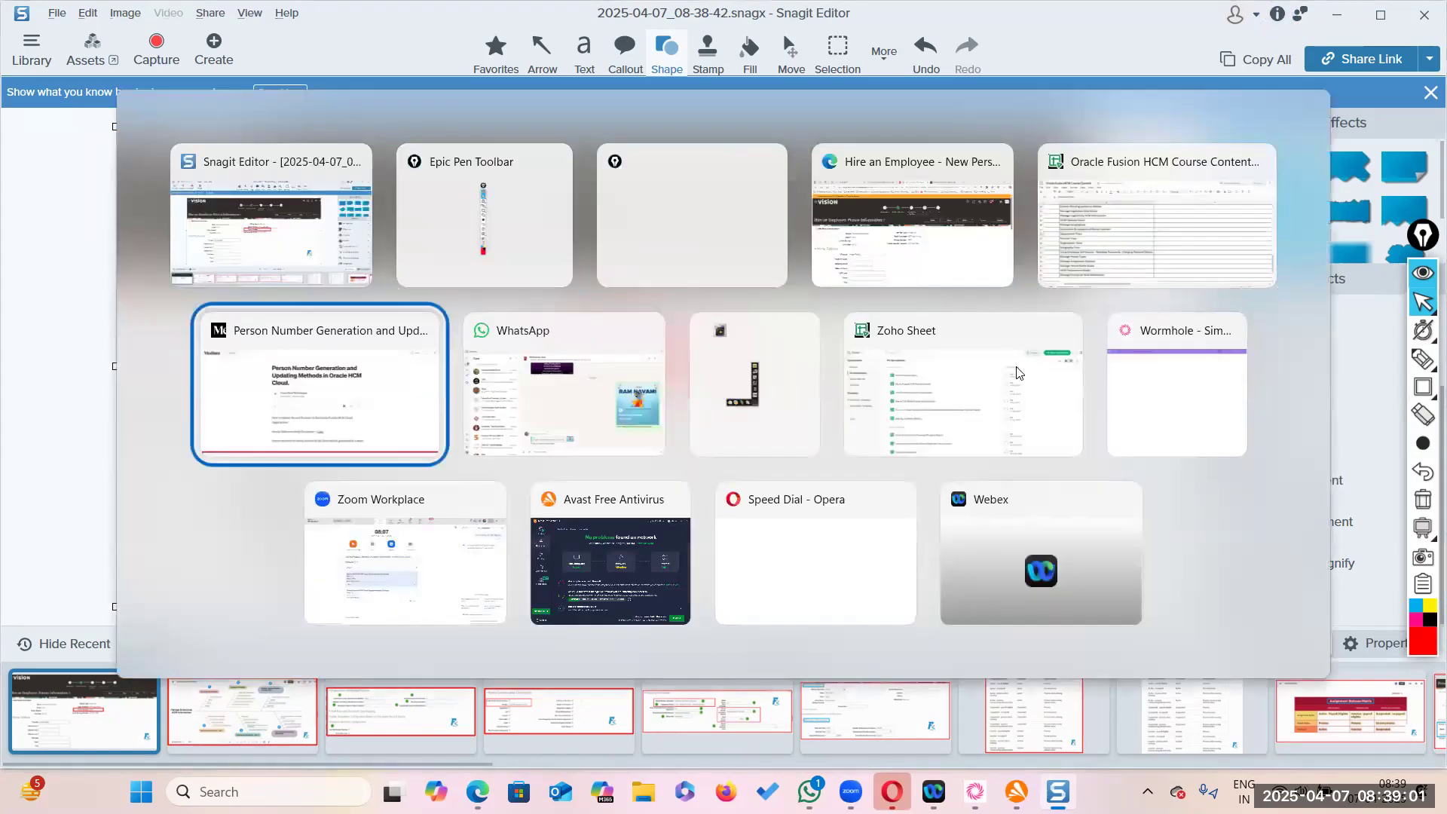
- Open the Medium story's options menu and put the draft into editing
{"action": "scroll", "coordinate": [715, 538], "scroll_direction": "down", "scroll_amount": 20}
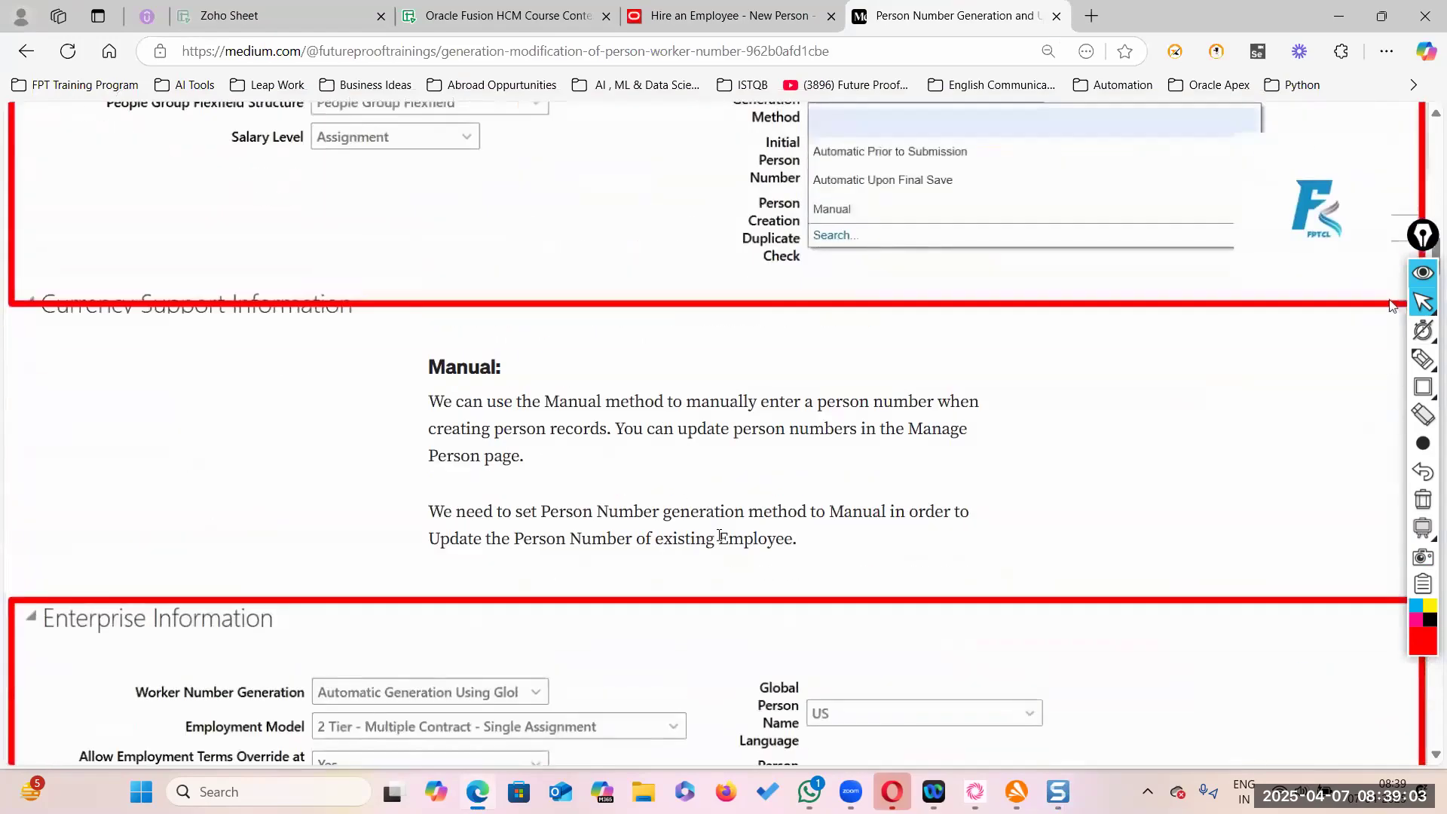
{"action": "scroll", "coordinate": [720, 535], "scroll_direction": "down", "scroll_amount": 20}
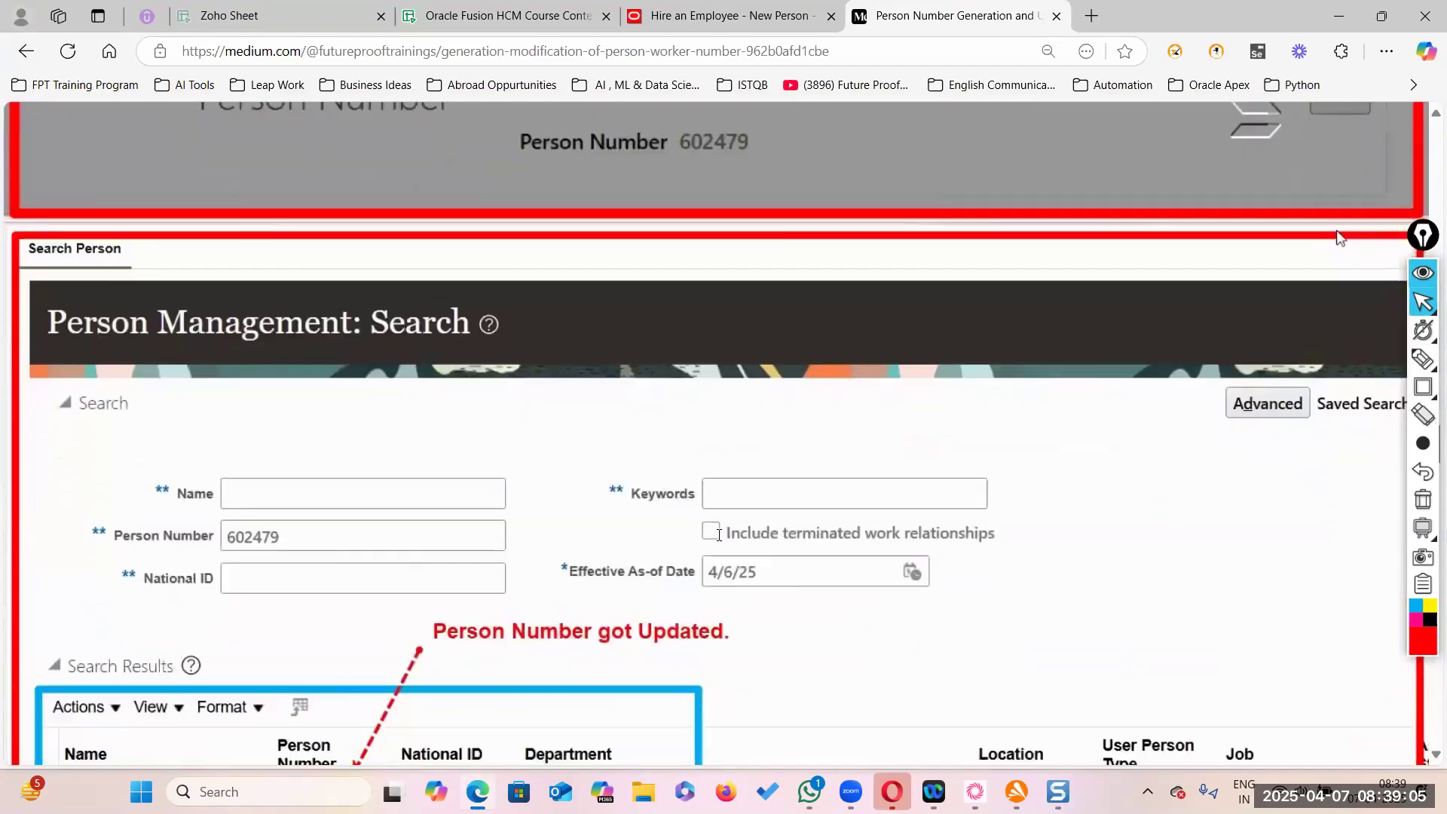
{"action": "scroll", "coordinate": [720, 541], "scroll_direction": "up", "scroll_amount": 5}
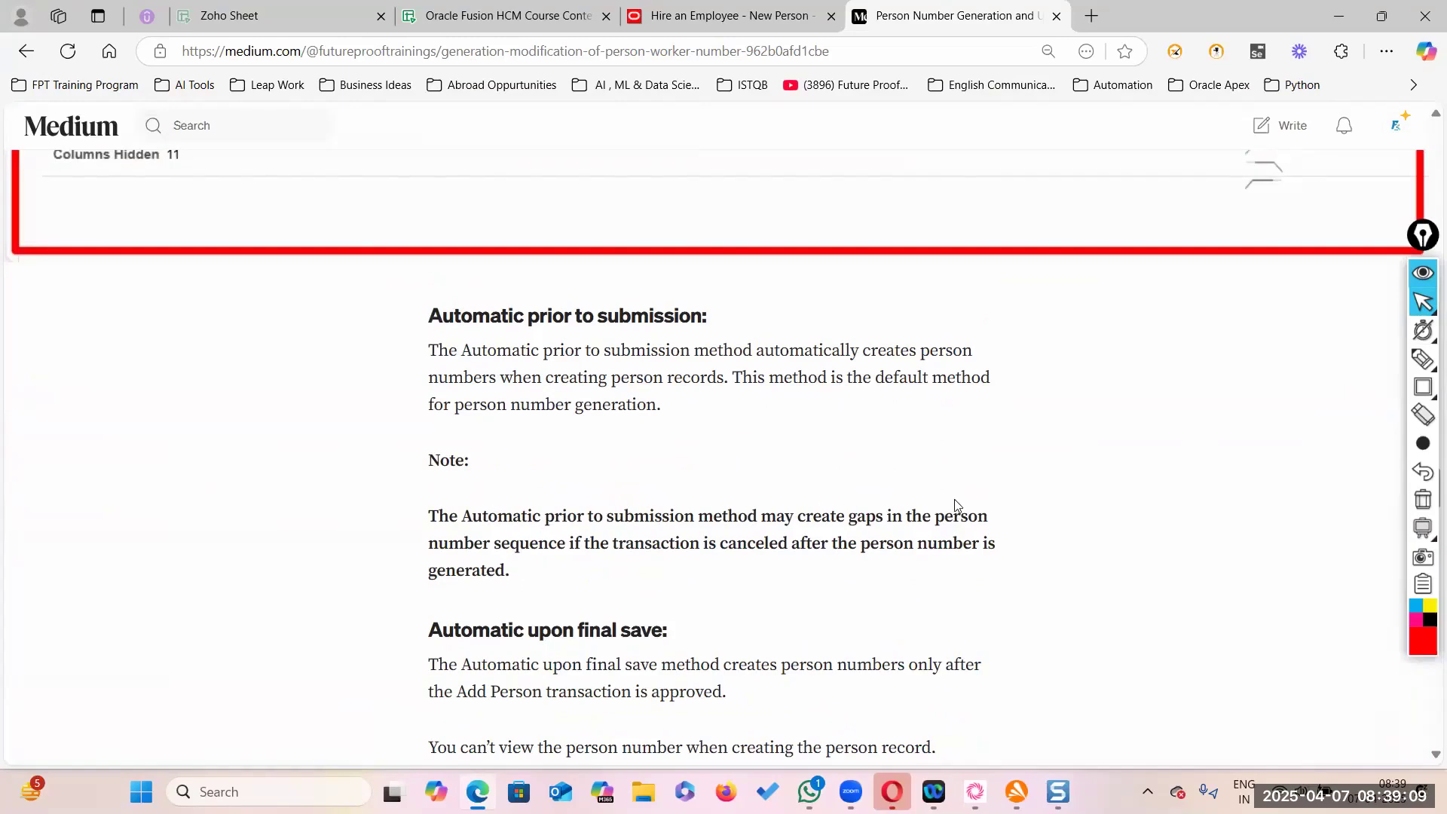
{"action": "scroll", "coordinate": [948, 504], "scroll_direction": "up", "scroll_amount": 20}
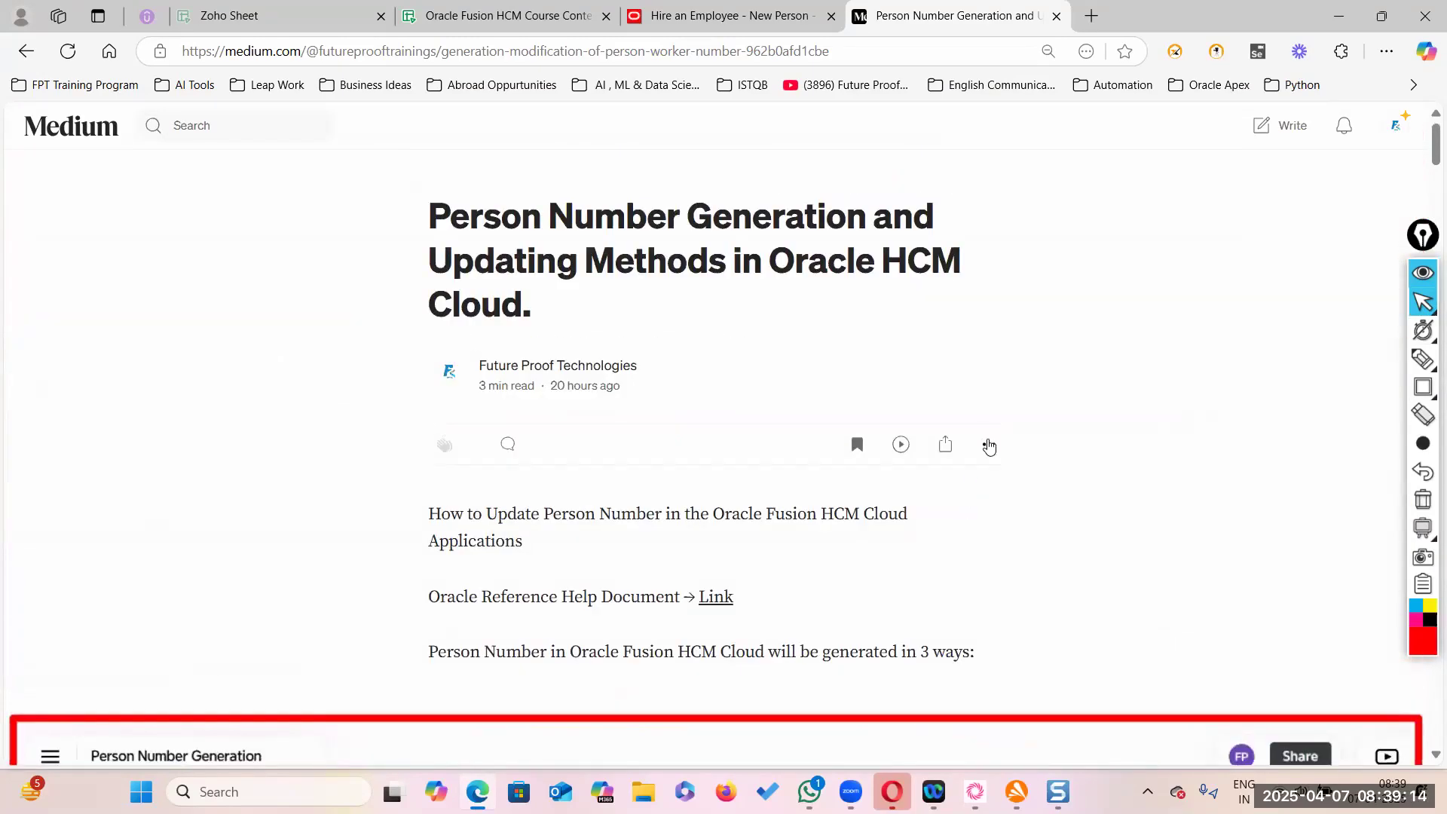
{"action": "left_click", "coordinate": [988, 445]}
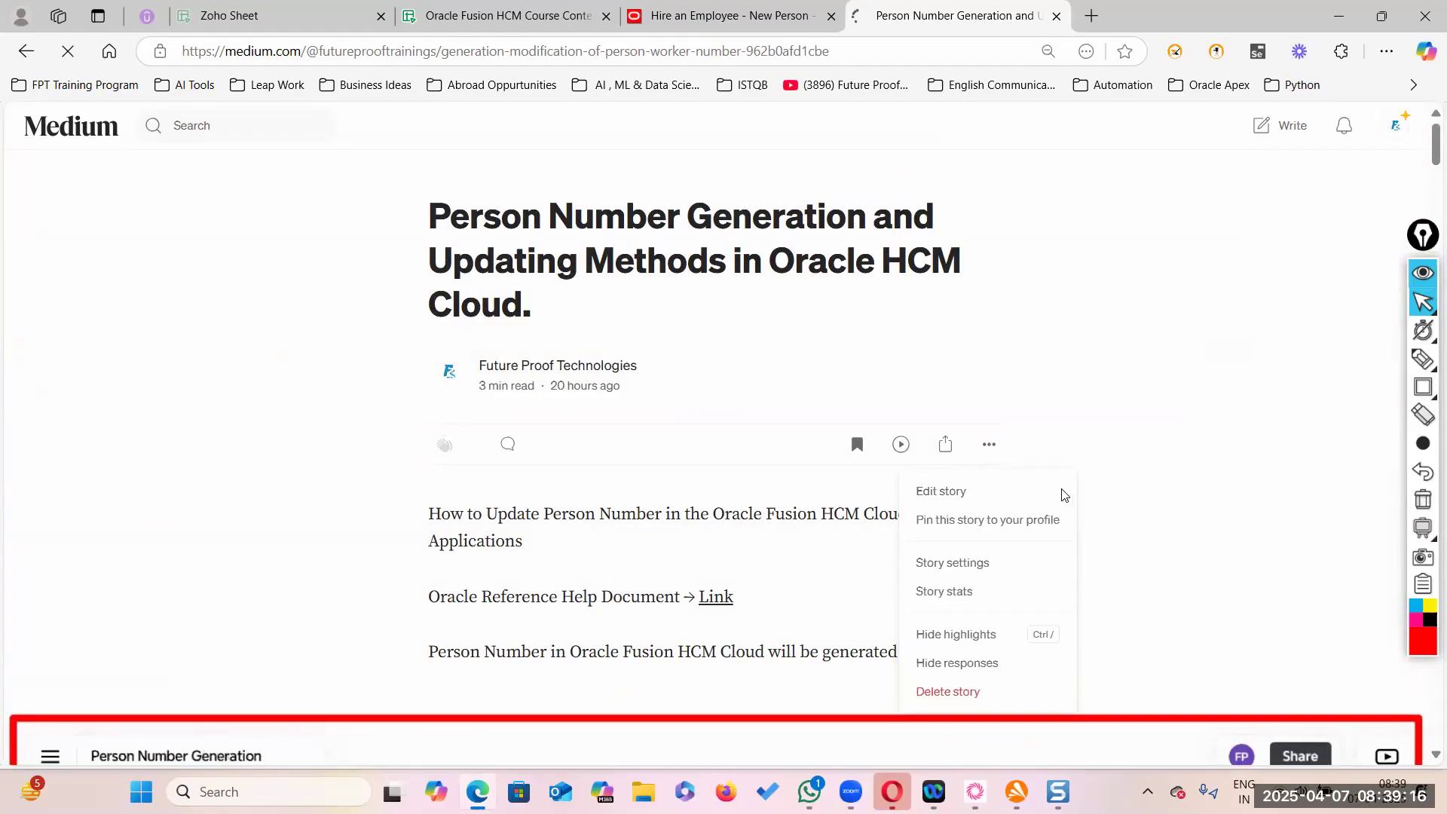
{"action": "scroll", "coordinate": [980, 493], "scroll_direction": "down", "scroll_amount": 15}
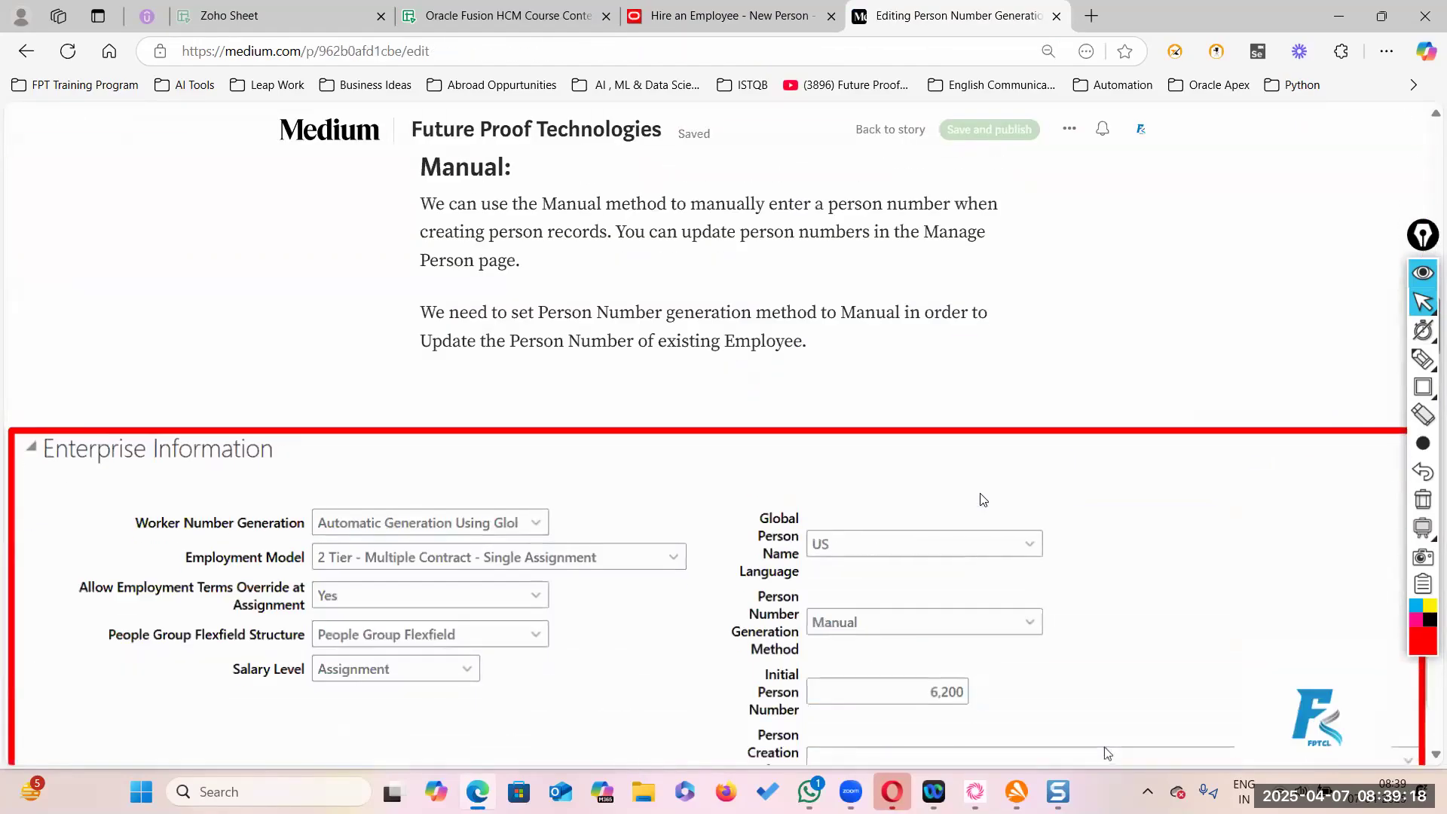
{"action": "scroll", "coordinate": [983, 499], "scroll_direction": "down", "scroll_amount": 20}
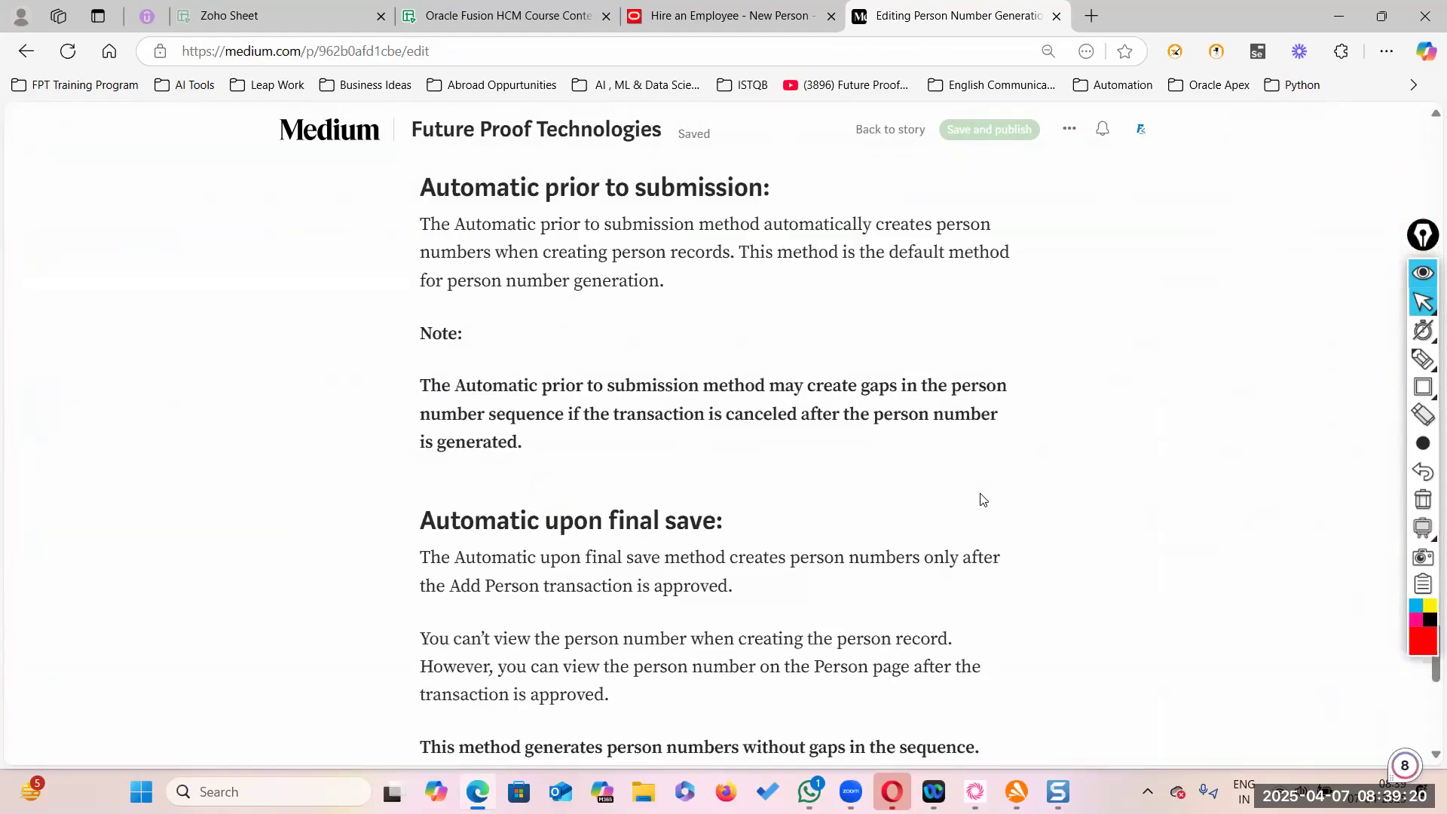
{"action": "scroll", "coordinate": [982, 500], "scroll_direction": "down", "scroll_amount": 3}
{"action": "scroll", "coordinate": [982, 501], "scroll_direction": "up", "scroll_amount": 4}
- Paste the Hire an Employee screenshot full-width below the default-method paragraph
{"action": "left_click", "coordinate": [541, 540]}
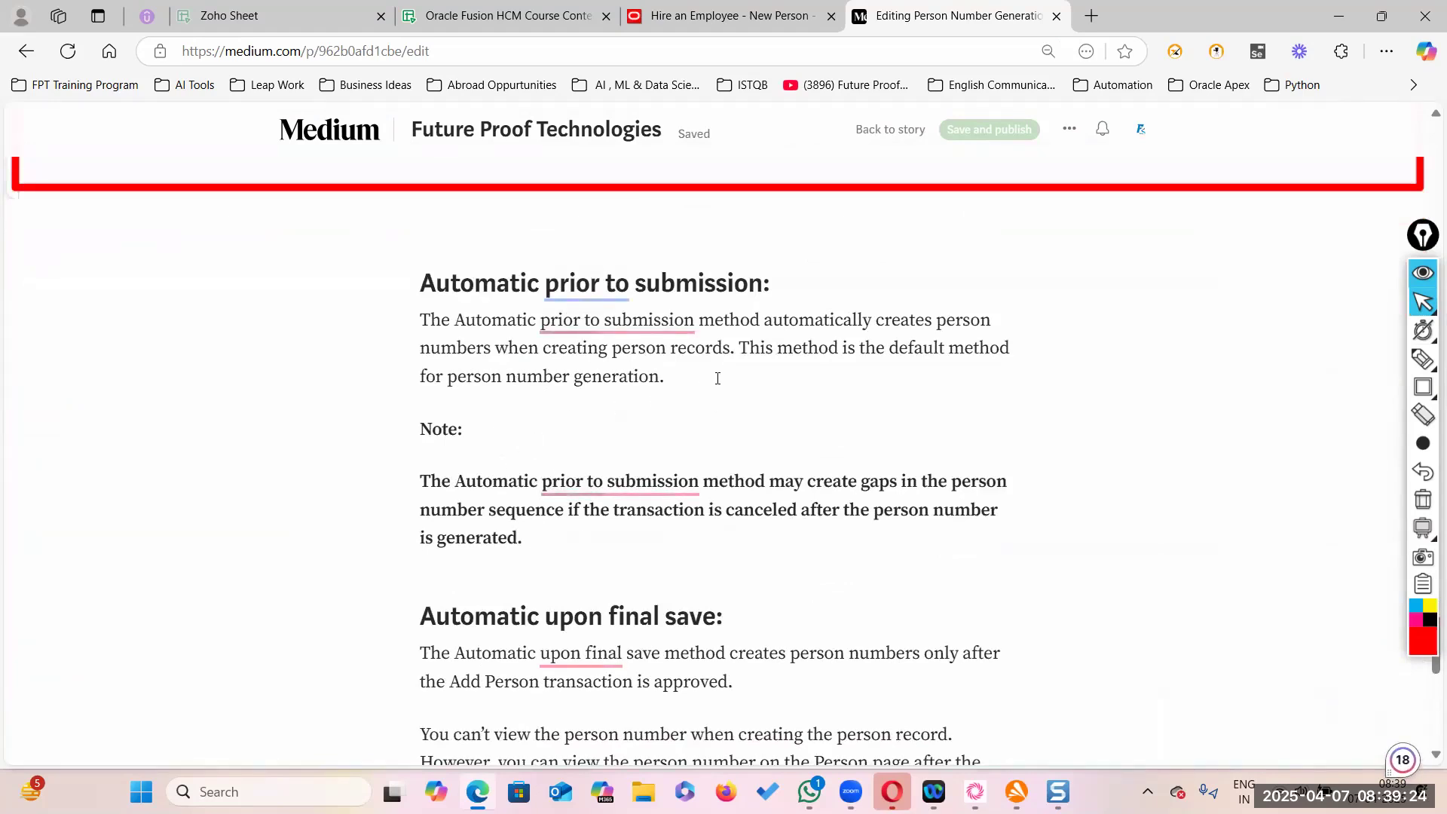
{"action": "left_click", "coordinate": [664, 376]}
{"action": "key", "text": "Return"}
{"action": "key", "text": "ctrl+v"}
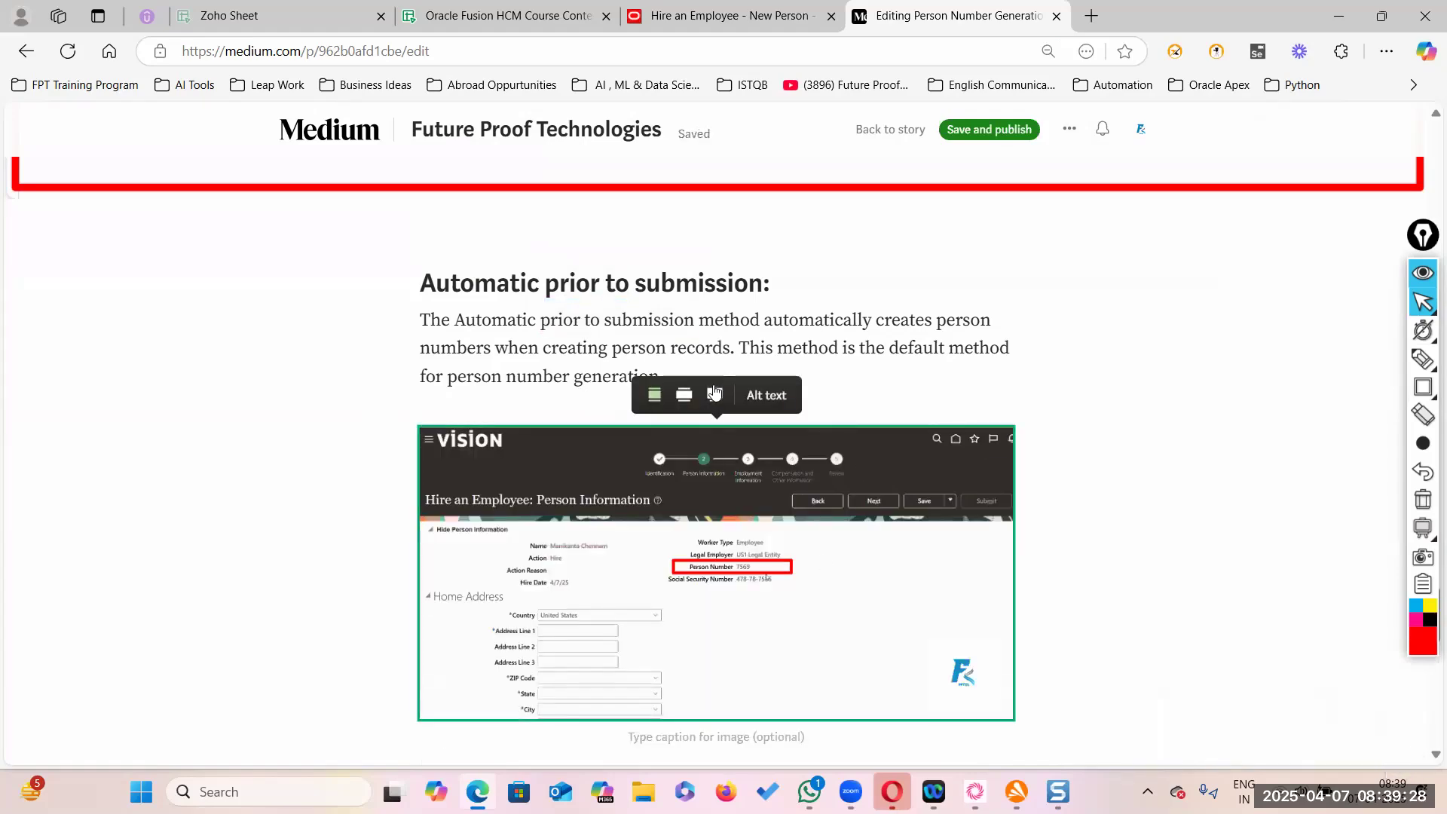
{"action": "left_click", "coordinate": [714, 395]}
{"action": "scroll", "coordinate": [746, 553], "scroll_direction": "down", "scroll_amount": 5}
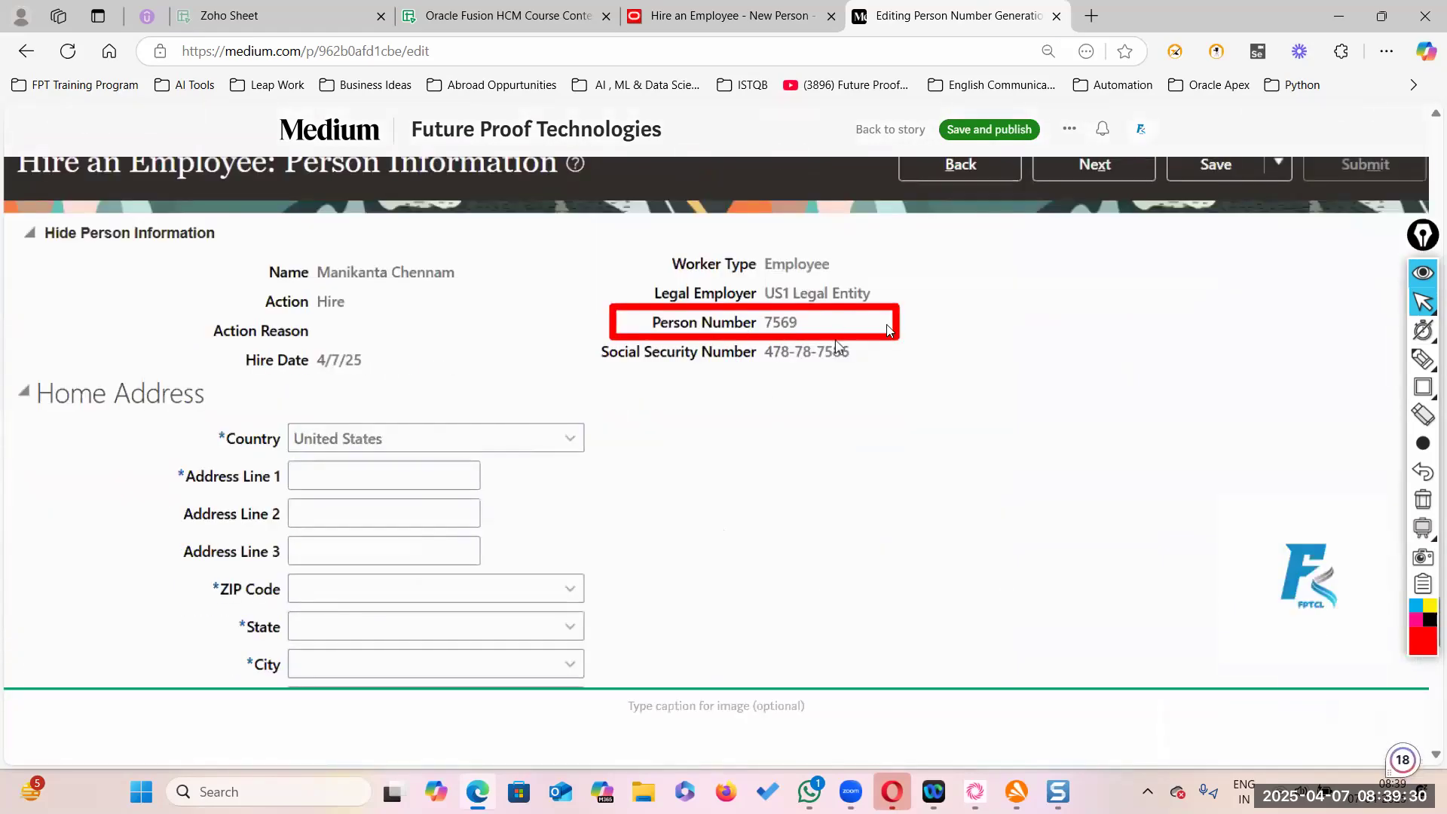
{"action": "scroll", "coordinate": [981, 435], "scroll_direction": "up", "scroll_amount": 3}
- Discard the current hire and start a new one under US1 Legal Entity
{"action": "left_click", "coordinate": [728, 19]}
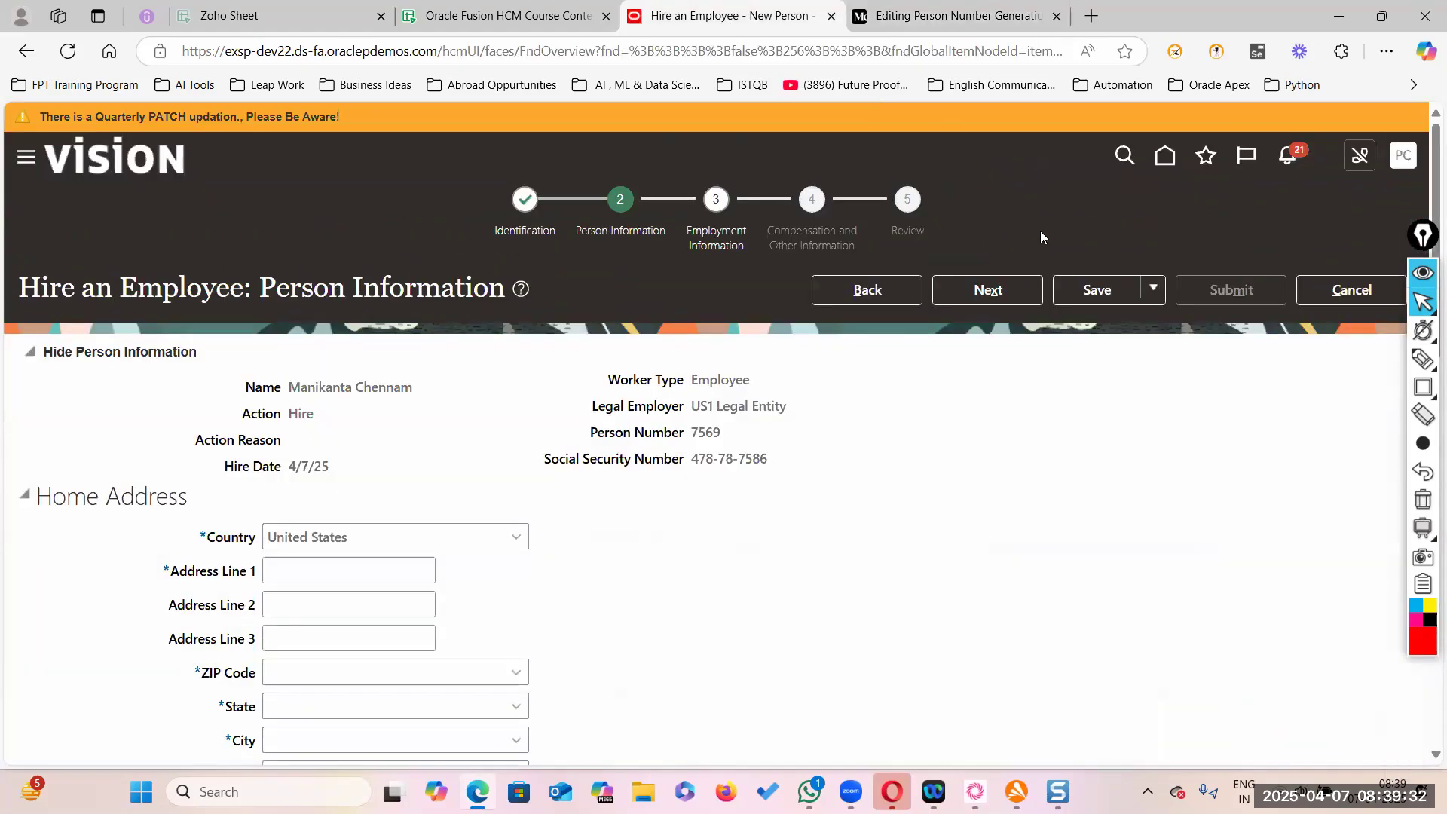
{"action": "left_click", "coordinate": [1310, 290]}
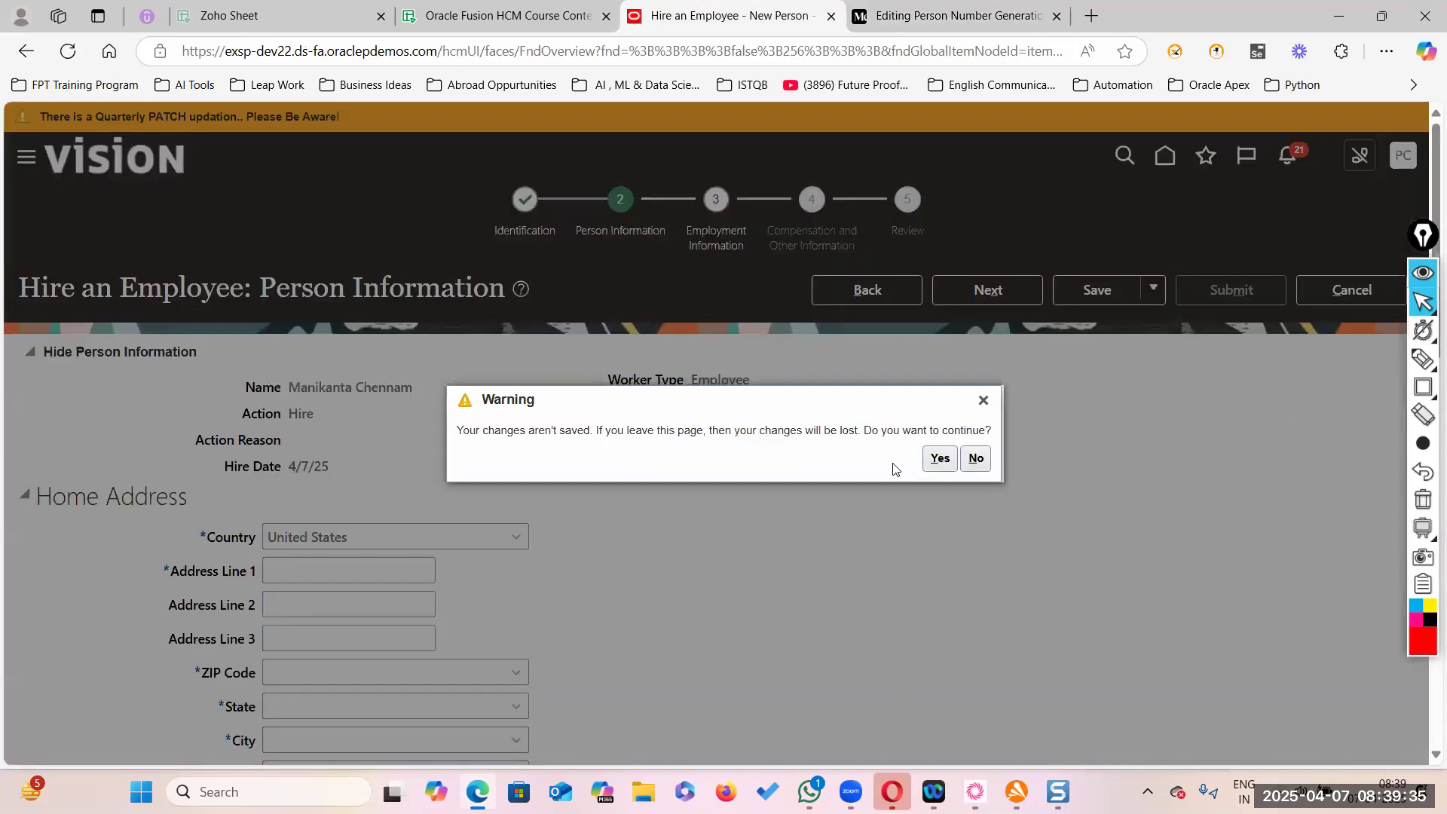
{"action": "left_click", "coordinate": [939, 458]}
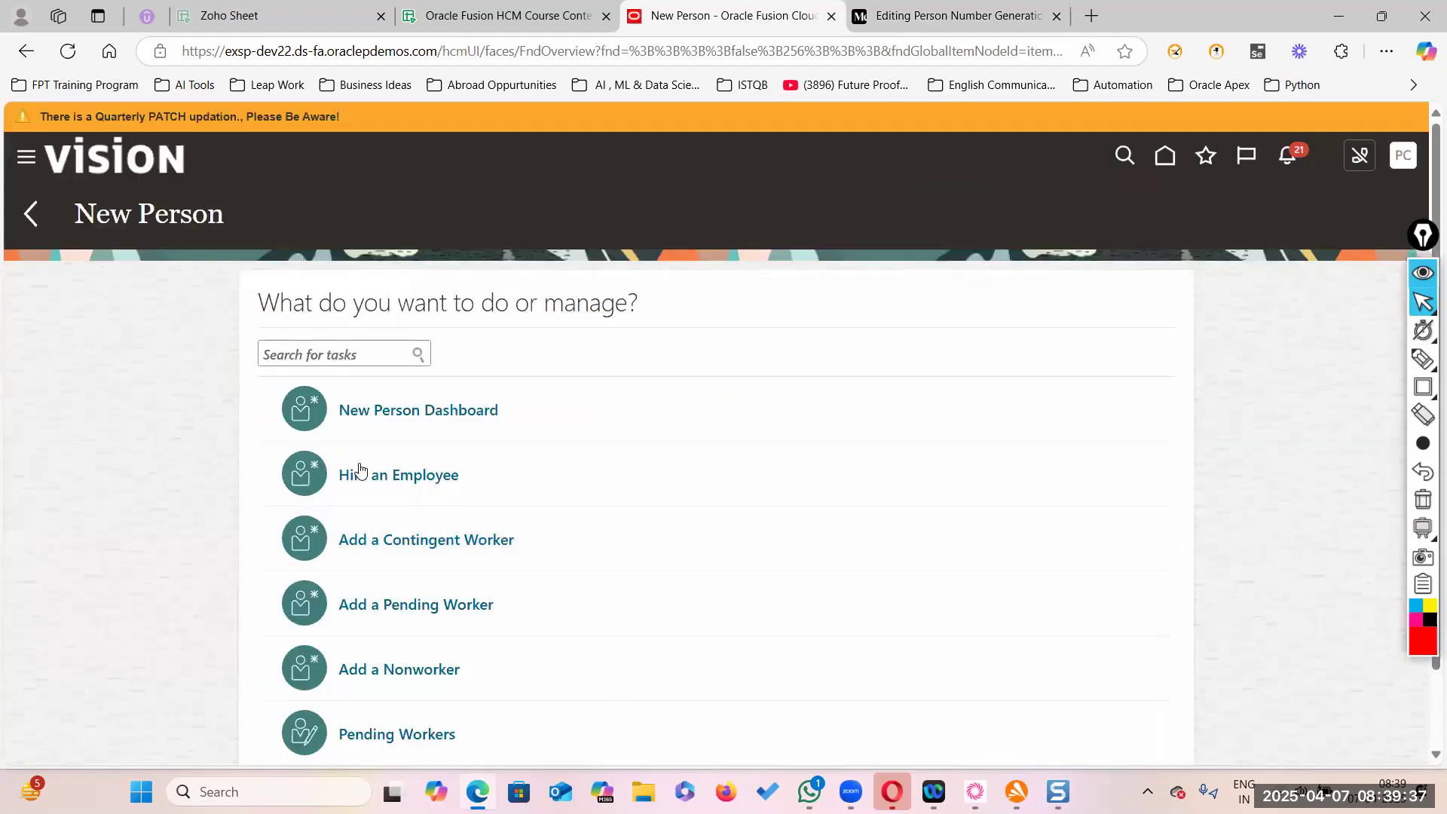
{"action": "left_click", "coordinate": [404, 475]}
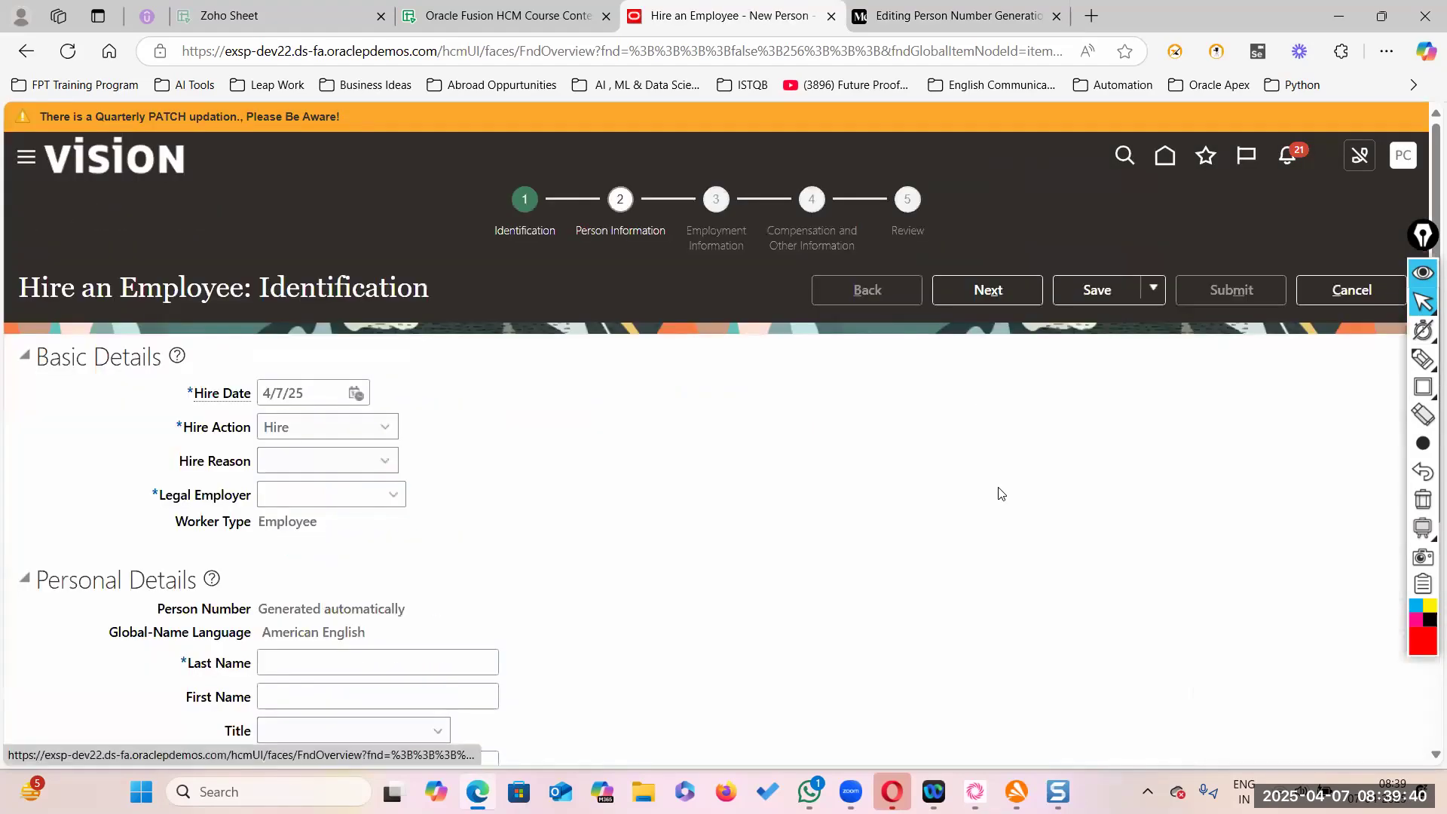
{"action": "left_click", "coordinate": [395, 498]}
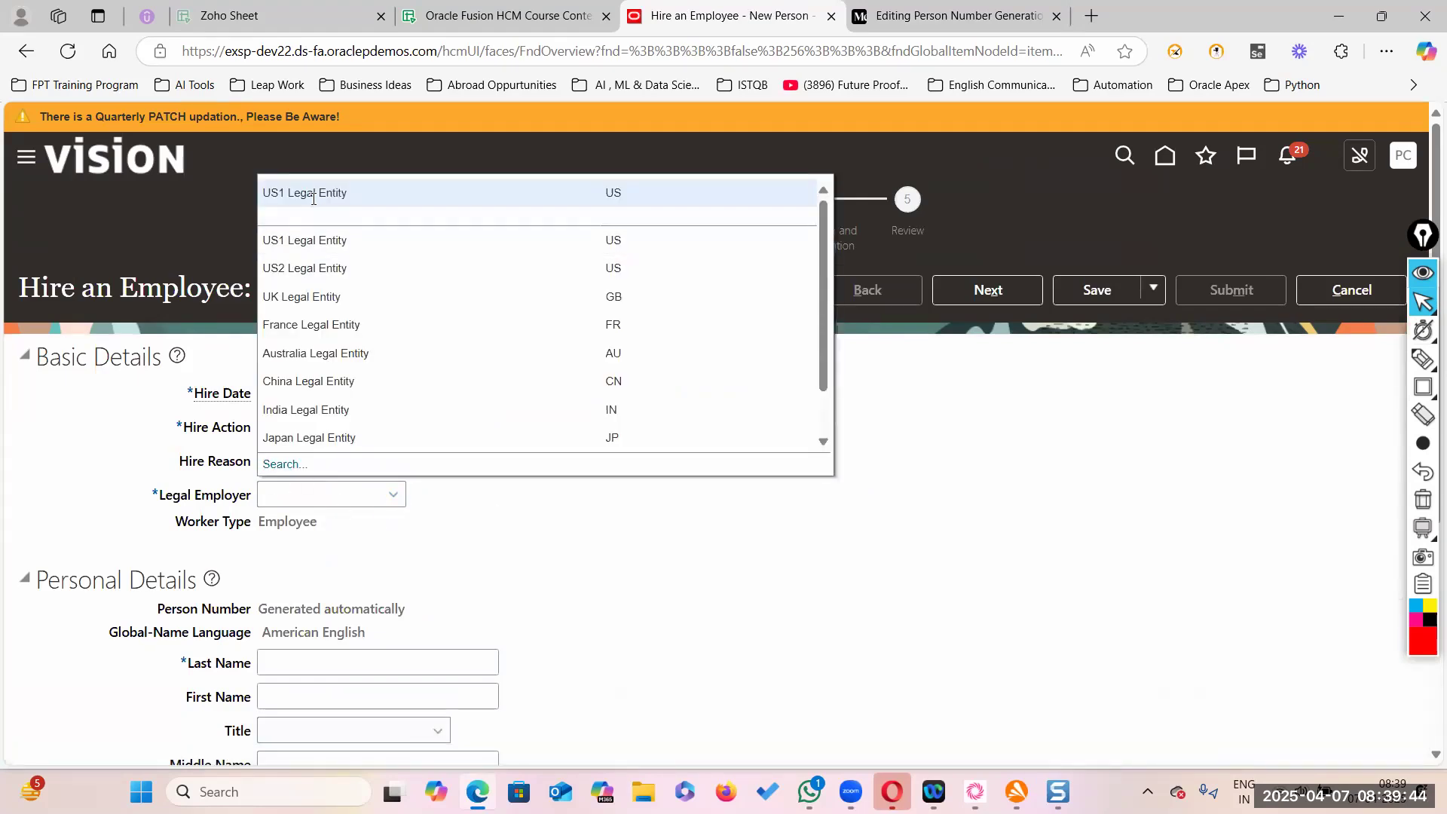
{"action": "left_click", "coordinate": [341, 206]}
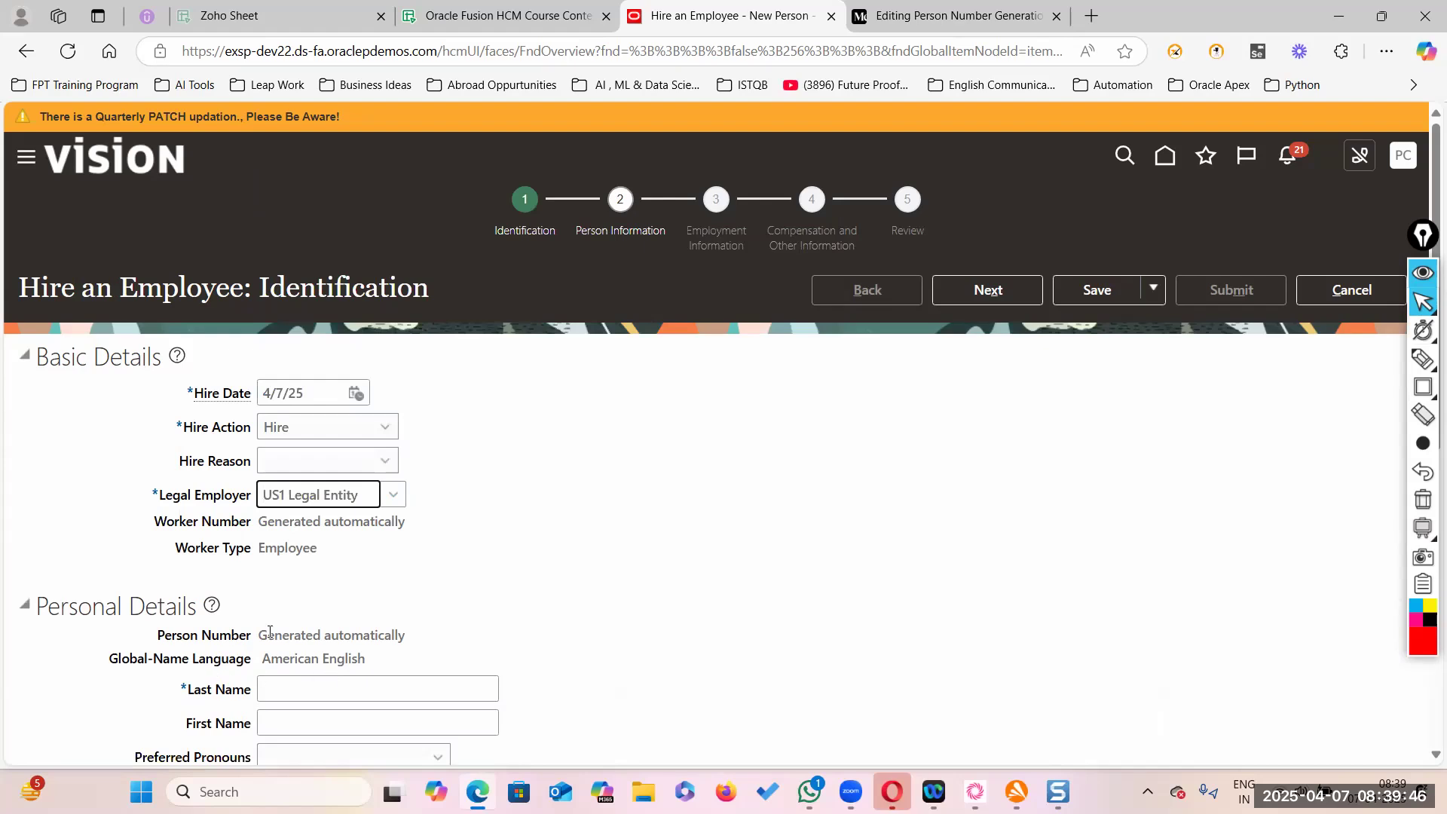
- Enter the new hire's last and first name, gender Male and birth date 1/1/97
{"action": "scroll", "coordinate": [289, 507], "scroll_direction": "down", "scroll_amount": 2}
{"action": "left_click", "coordinate": [288, 499]}
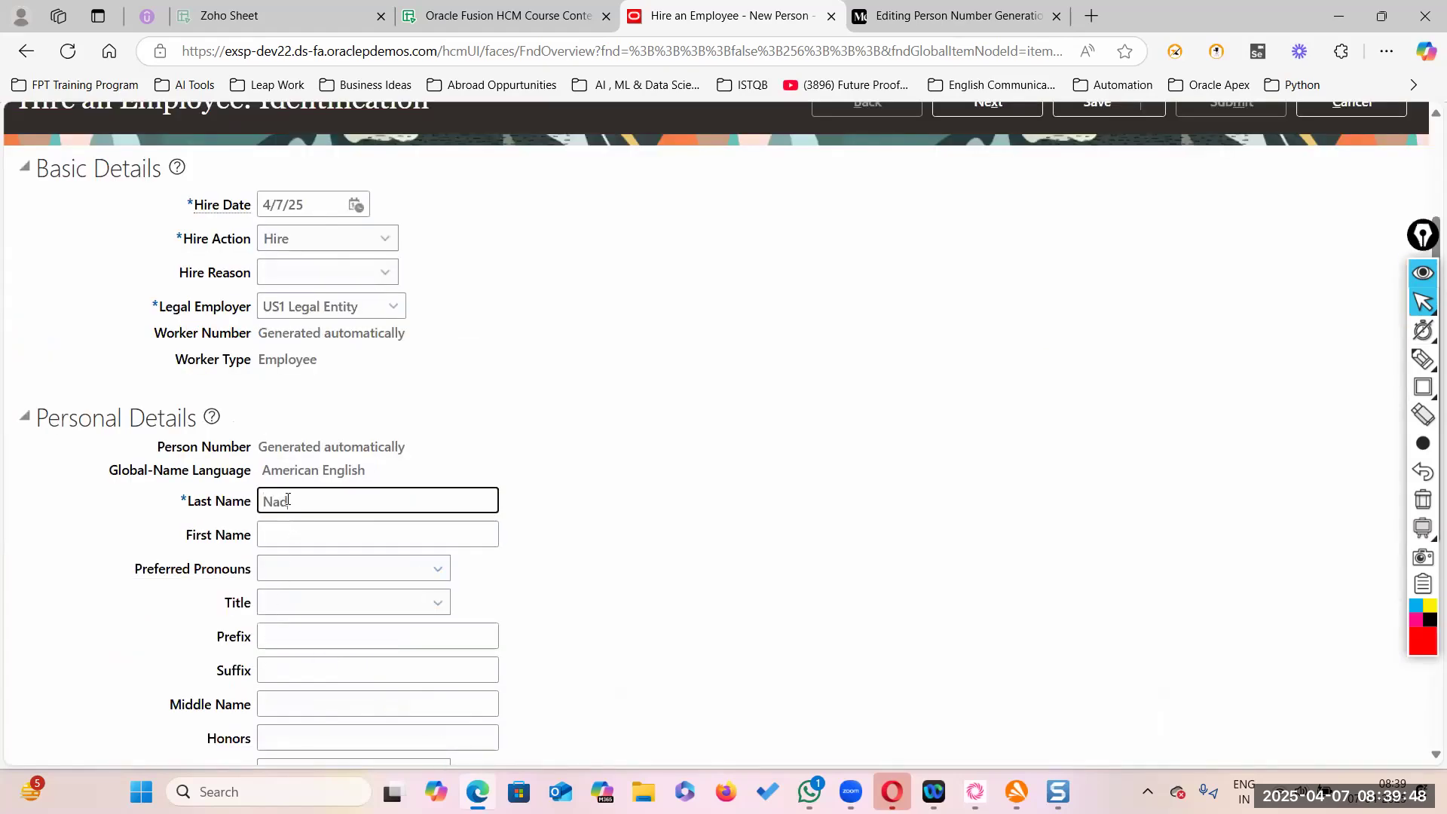
{"action": "key", "text": "Tab"}
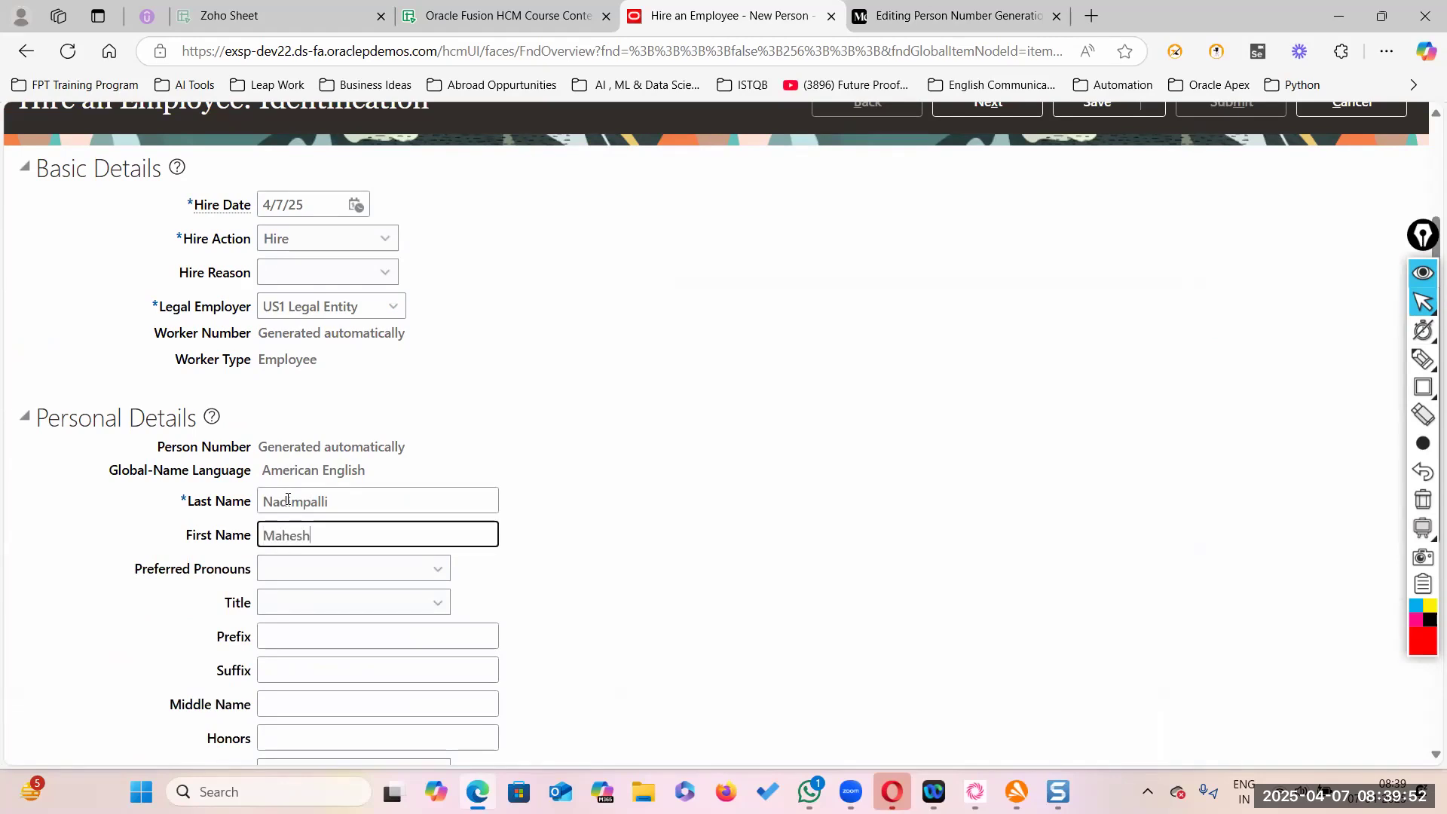
{"action": "scroll", "coordinate": [288, 499], "scroll_direction": "down", "scroll_amount": 5}
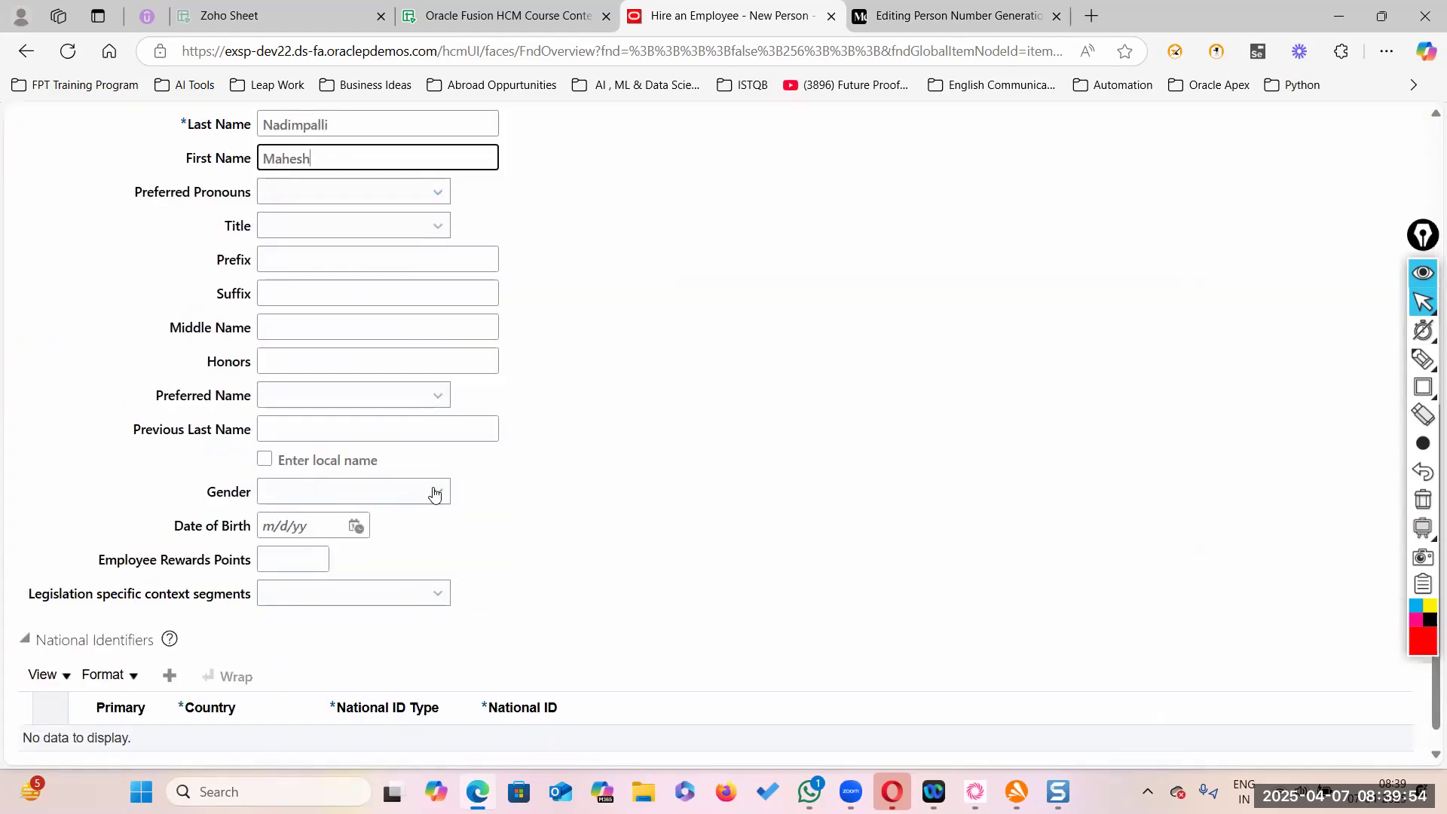
{"action": "left_click", "coordinate": [439, 494]}
{"action": "left_click", "coordinate": [324, 570]}
{"action": "left_click", "coordinate": [294, 527]}
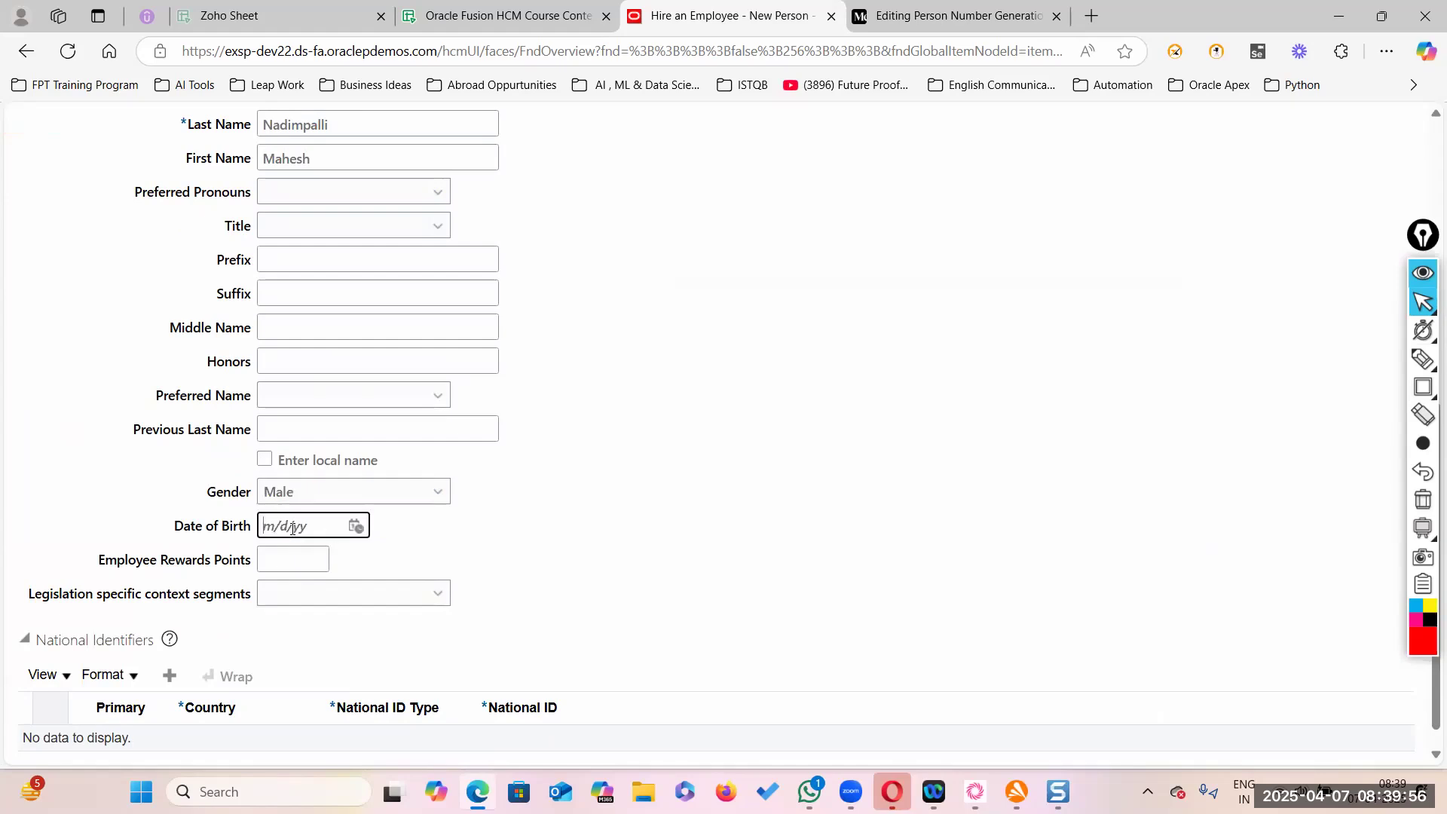
{"action": "type", "text": "1/1/97"}
- Add a Social Security Number national ID row with the hire's SSN
{"action": "left_click", "coordinate": [656, 535]}
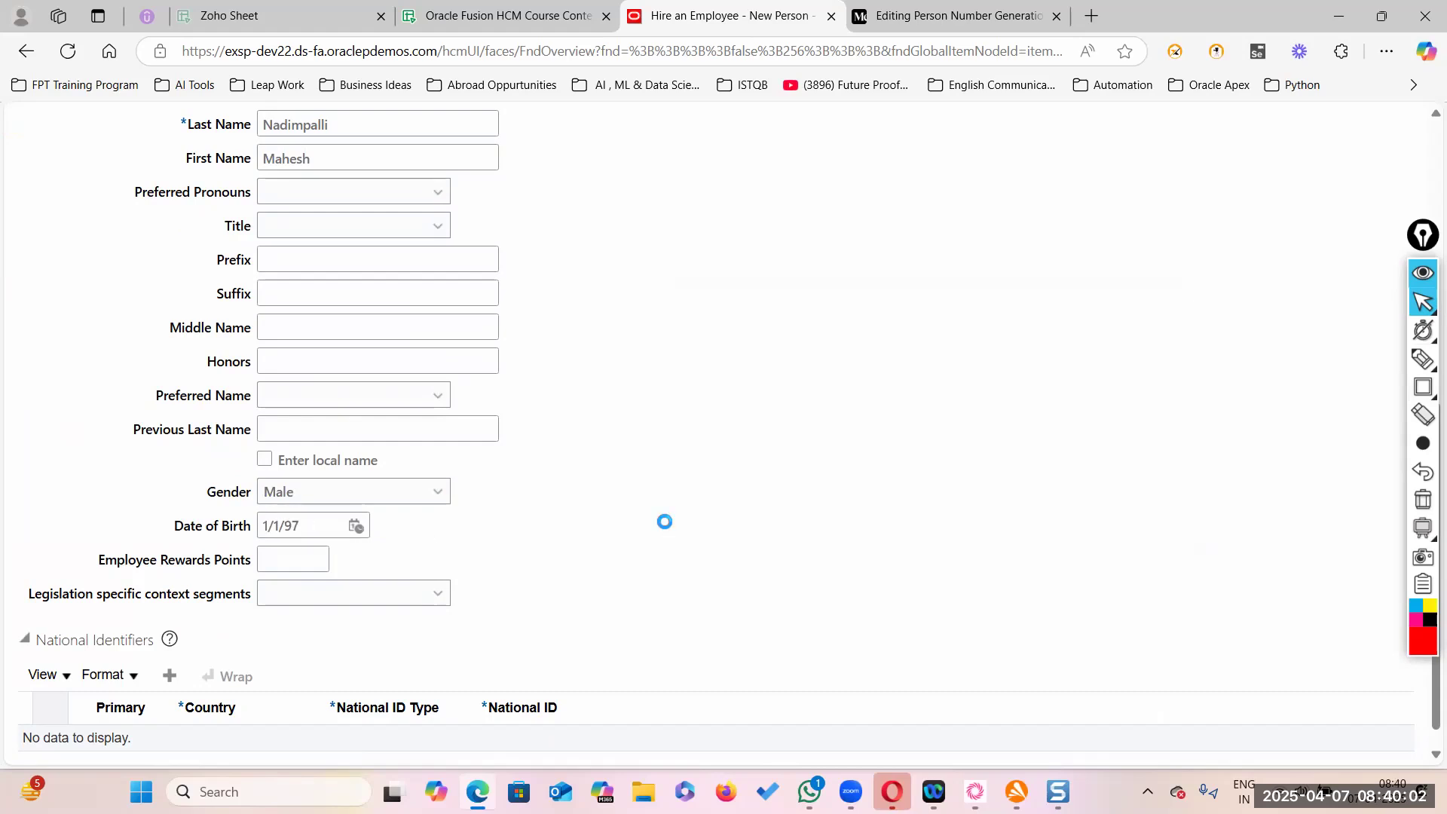
{"action": "left_click", "coordinate": [170, 675]}
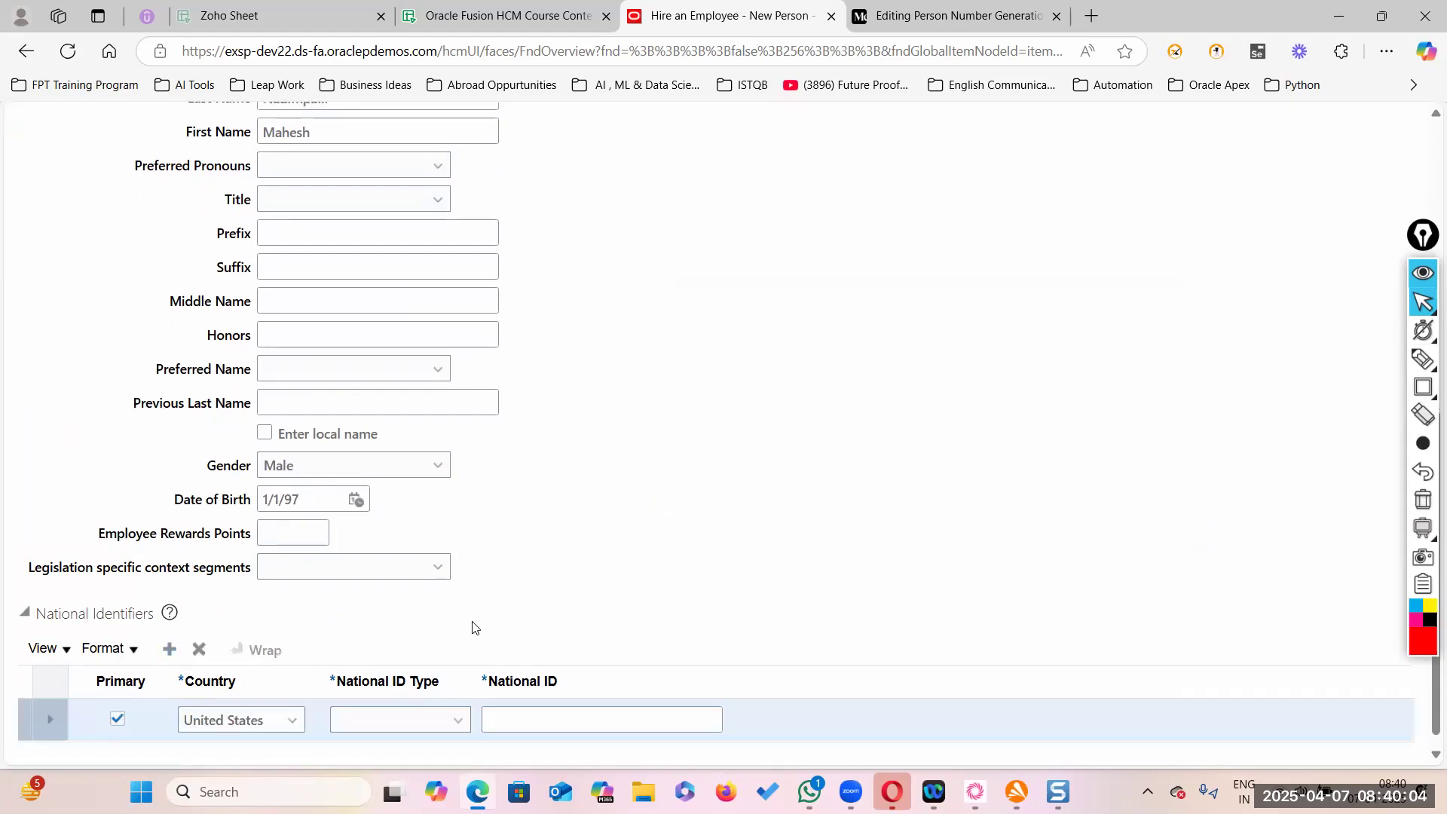
{"action": "left_click", "coordinate": [455, 722]}
{"action": "left_click", "coordinate": [430, 661]}
{"action": "left_click", "coordinate": [529, 712]}
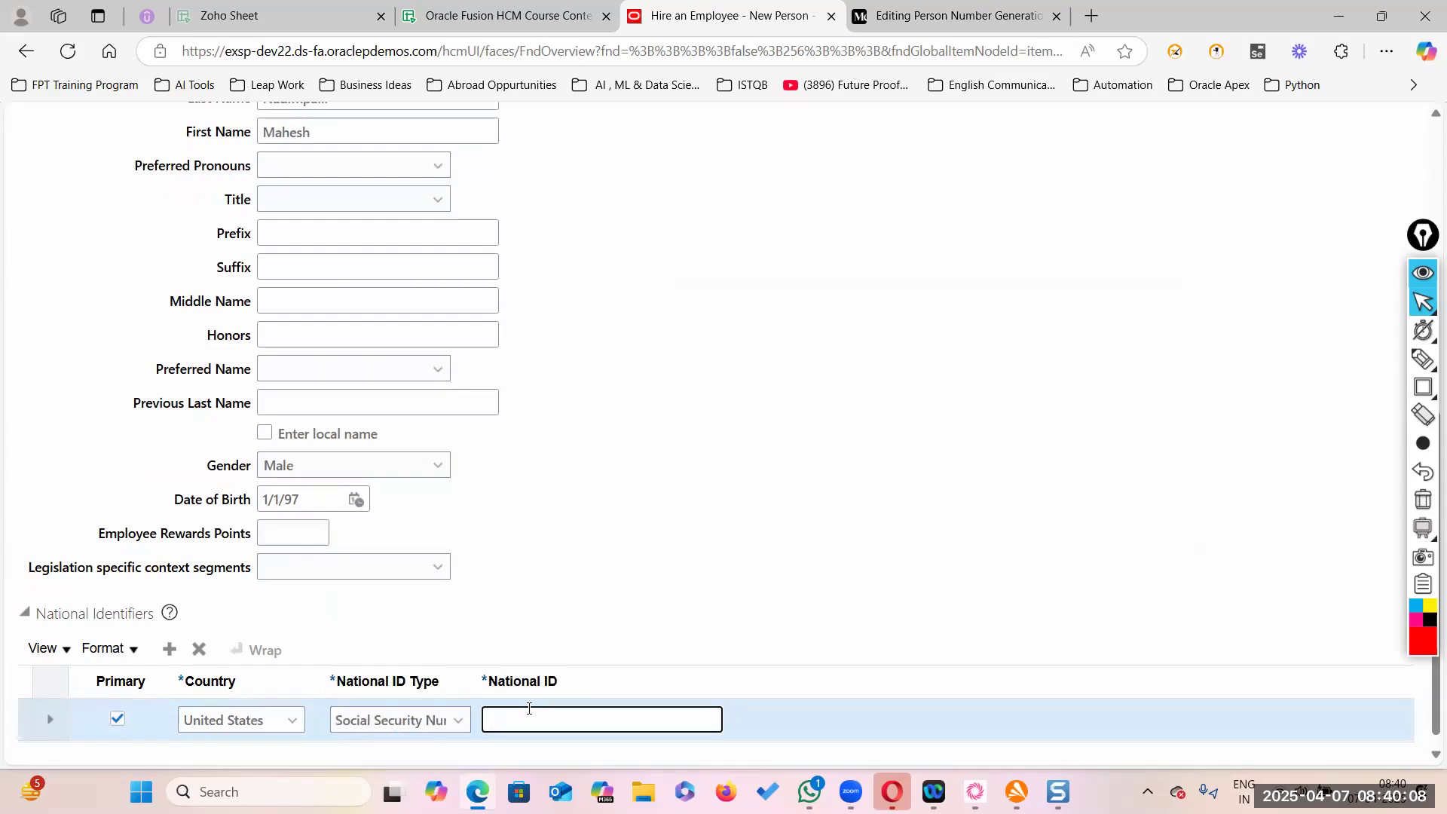
{"action": "scroll", "coordinate": [597, 505], "scroll_direction": "up", "scroll_amount": 5}
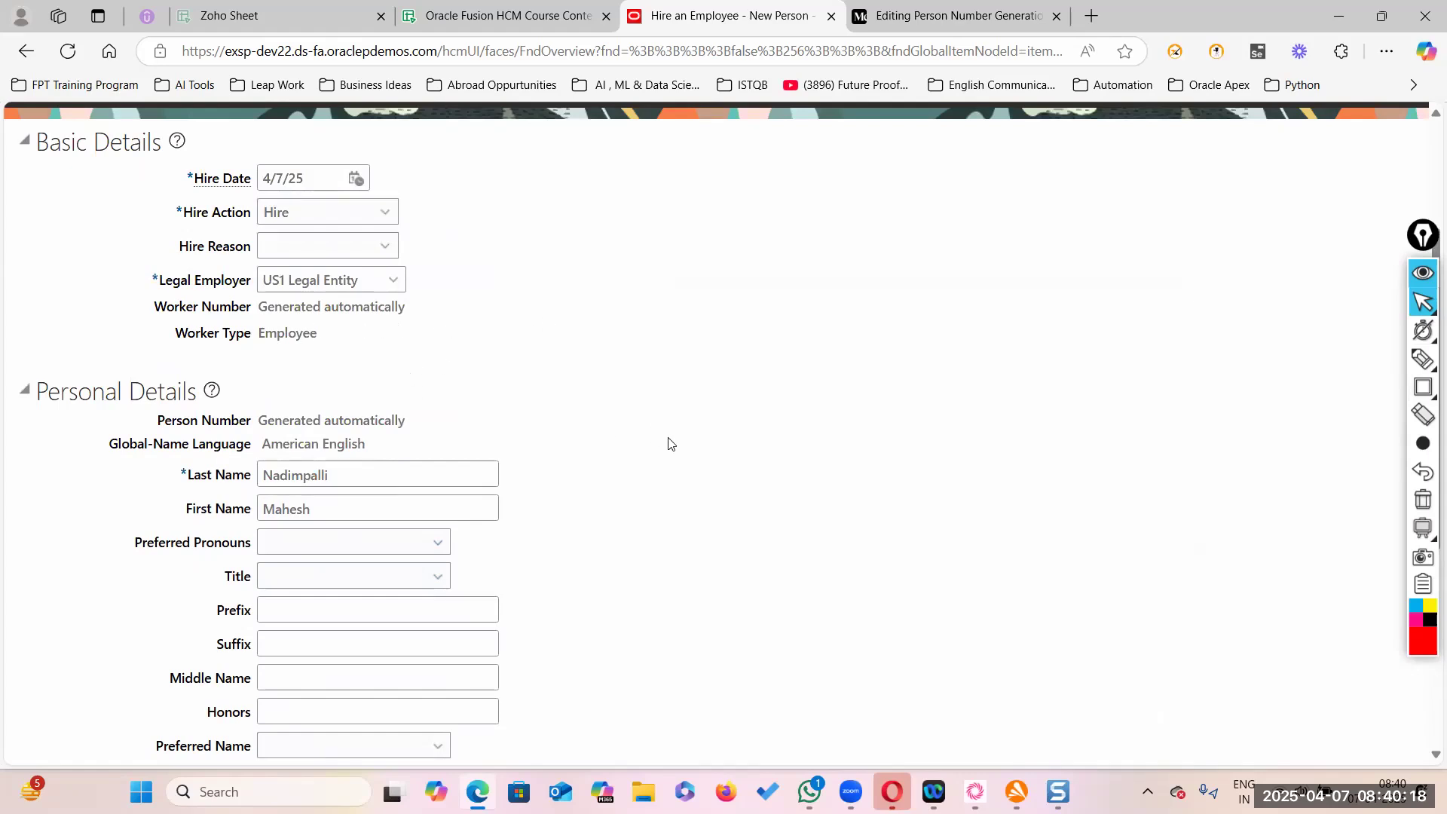
{"action": "scroll", "coordinate": [669, 443], "scroll_direction": "up", "scroll_amount": 2}
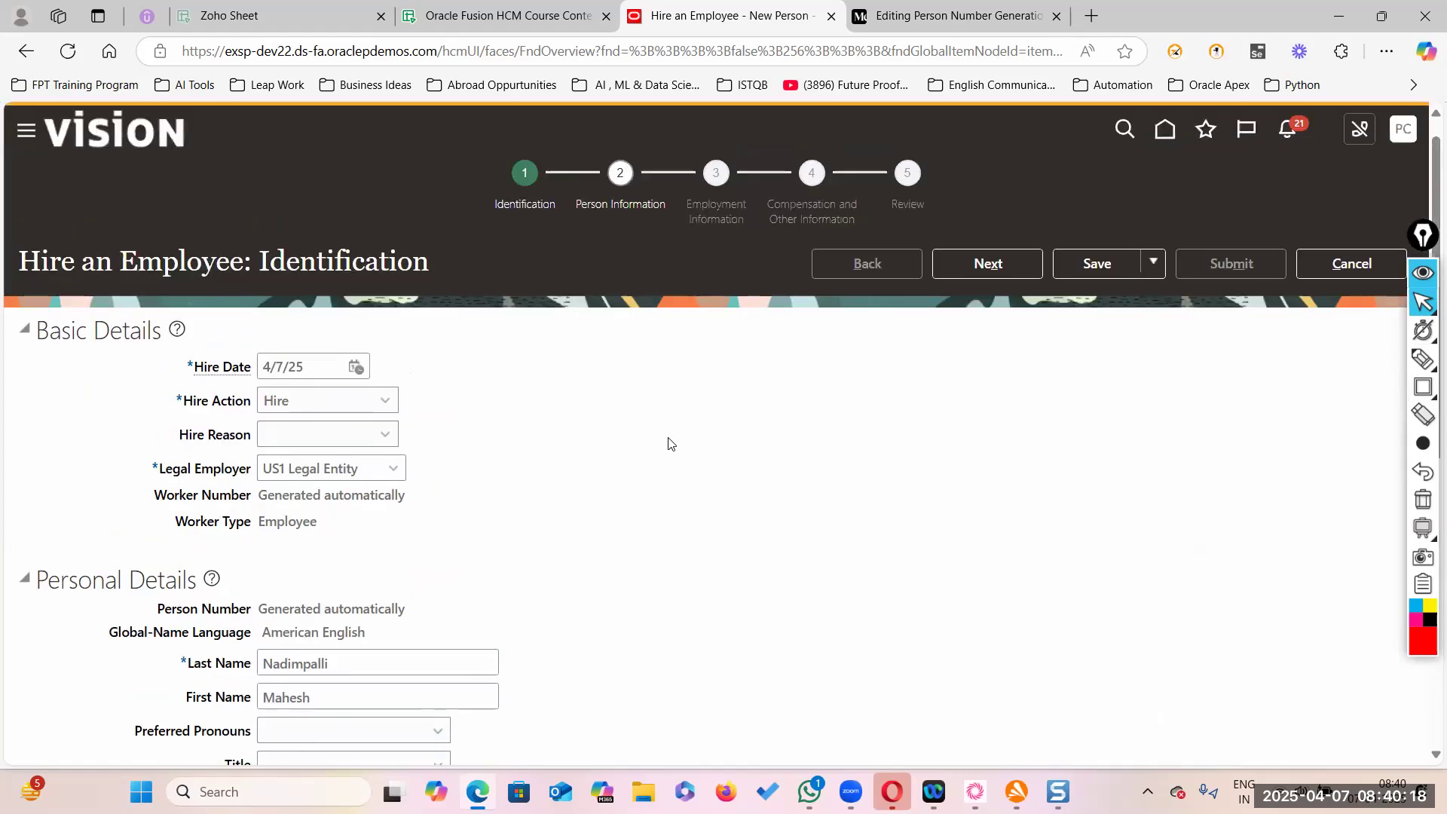
- Advance to Person Information, box Person Number 7570 in red and start a capture
{"action": "left_click", "coordinate": [1010, 264]}
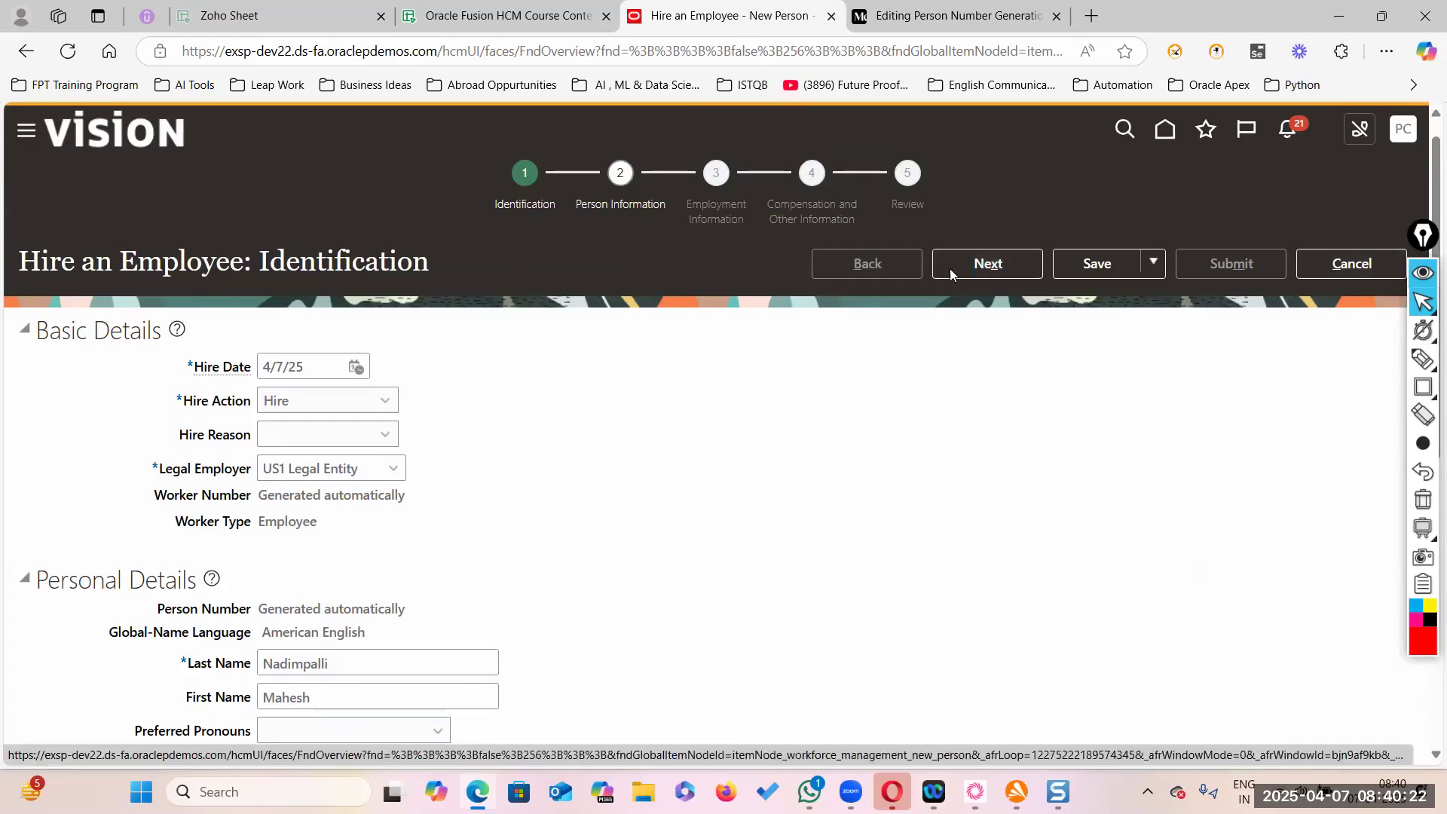
{"action": "left_click", "coordinate": [1423, 388]}
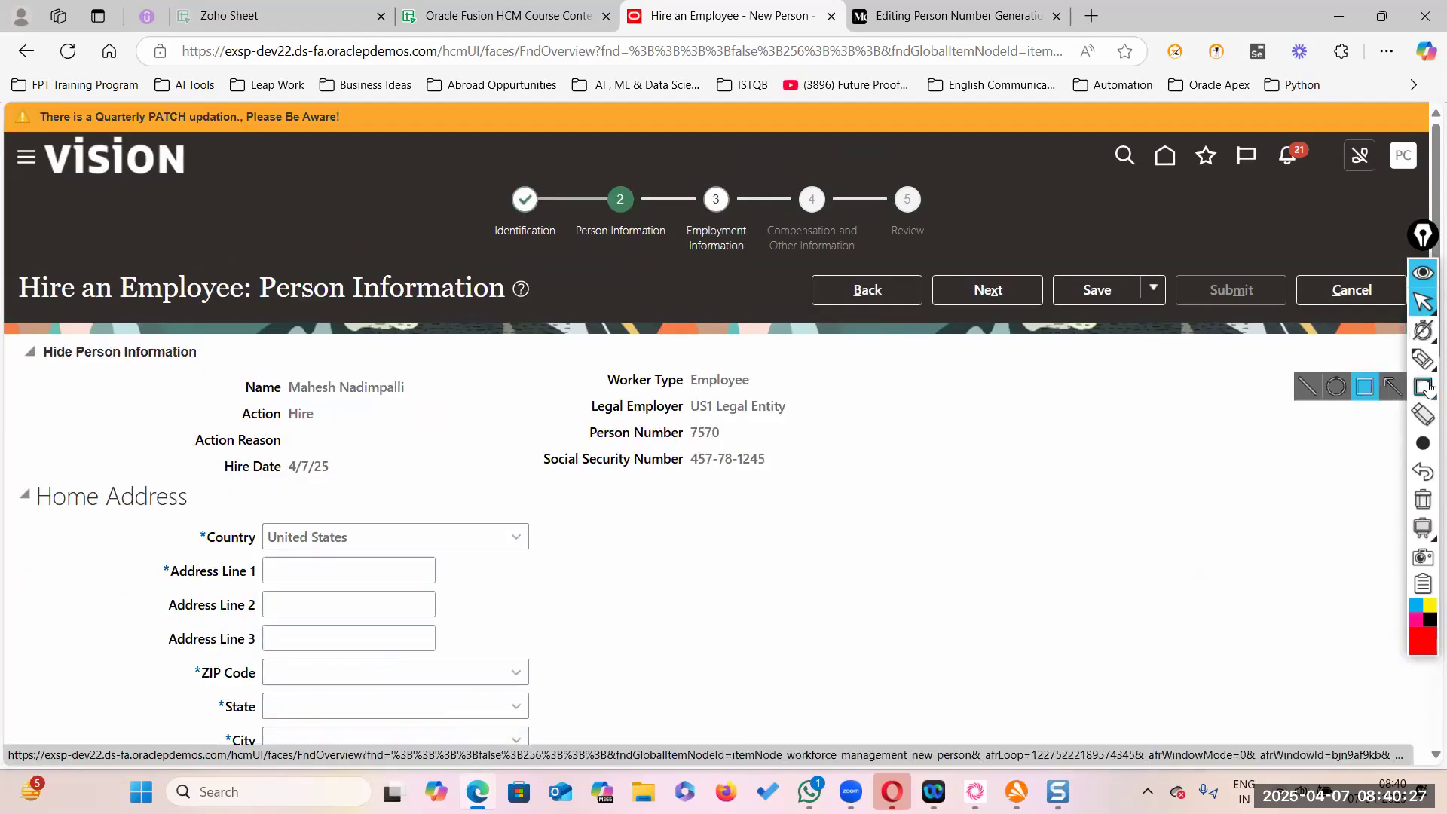
{"action": "left_click", "coordinate": [1423, 642]}
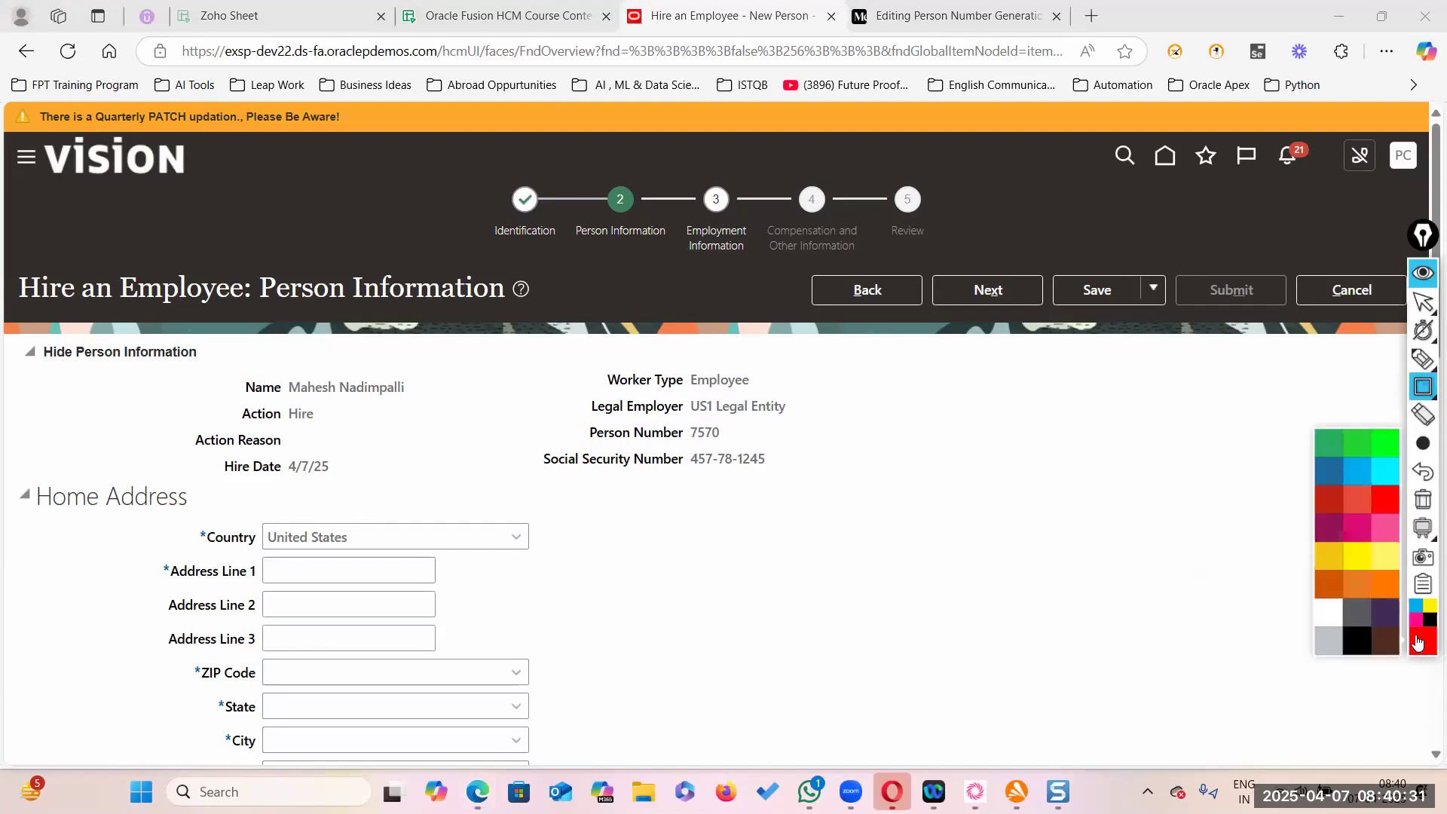
{"action": "left_click", "coordinate": [1394, 497]}
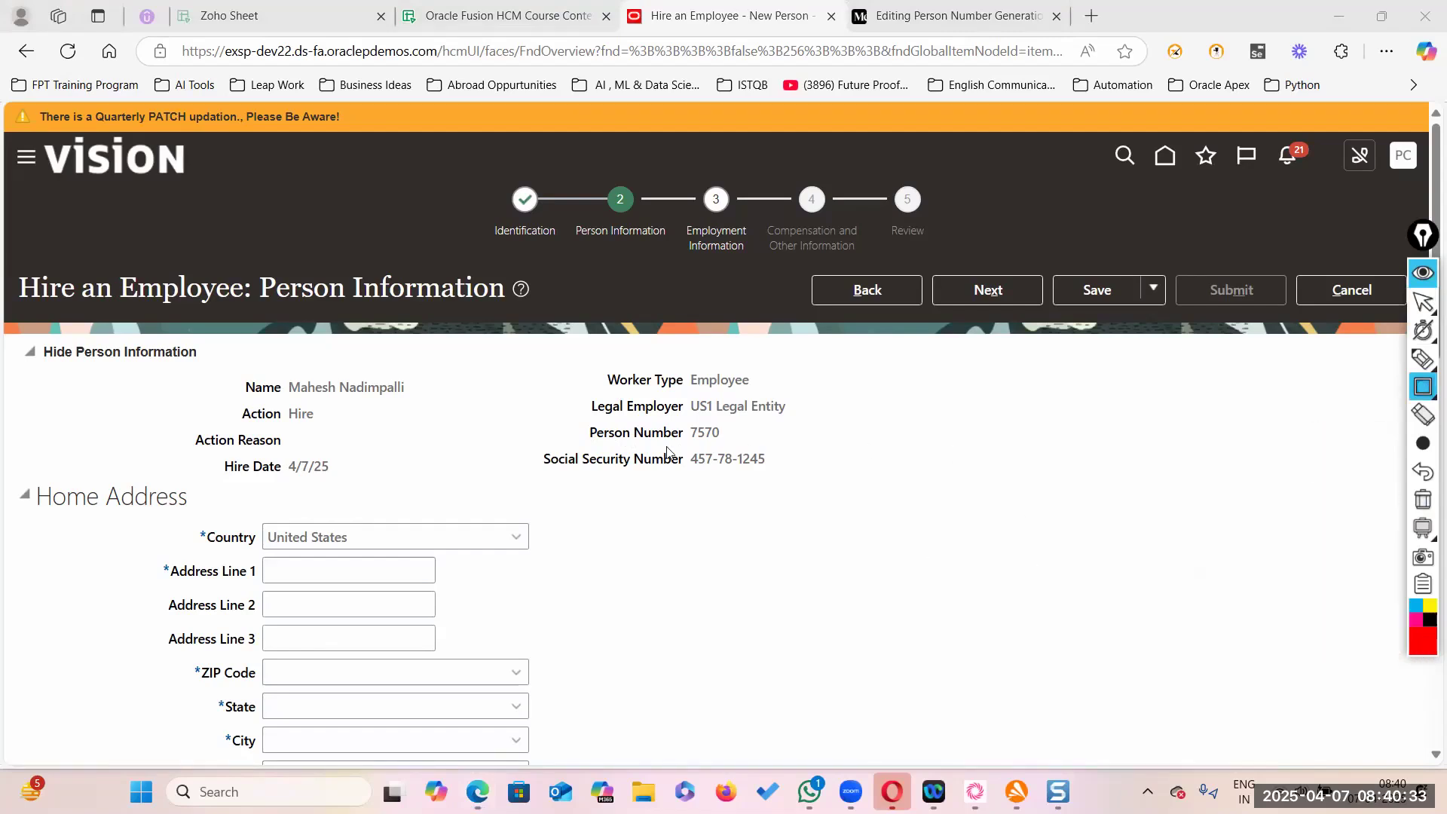
{"action": "left_click_drag", "start_coordinate": [557, 416], "coordinate": [797, 448]}
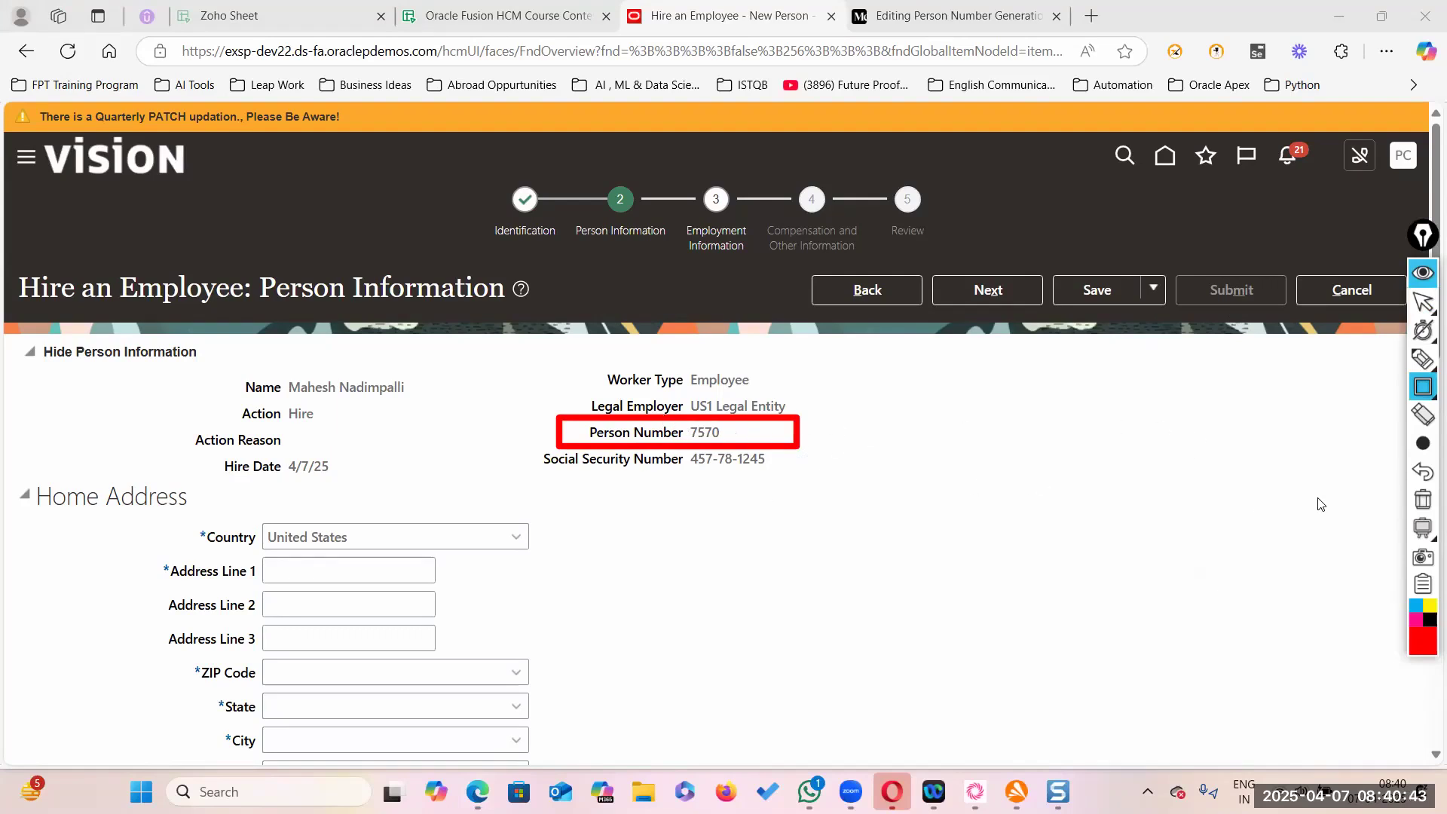
{"action": "mouse_move", "coordinate": [1427, 300]}
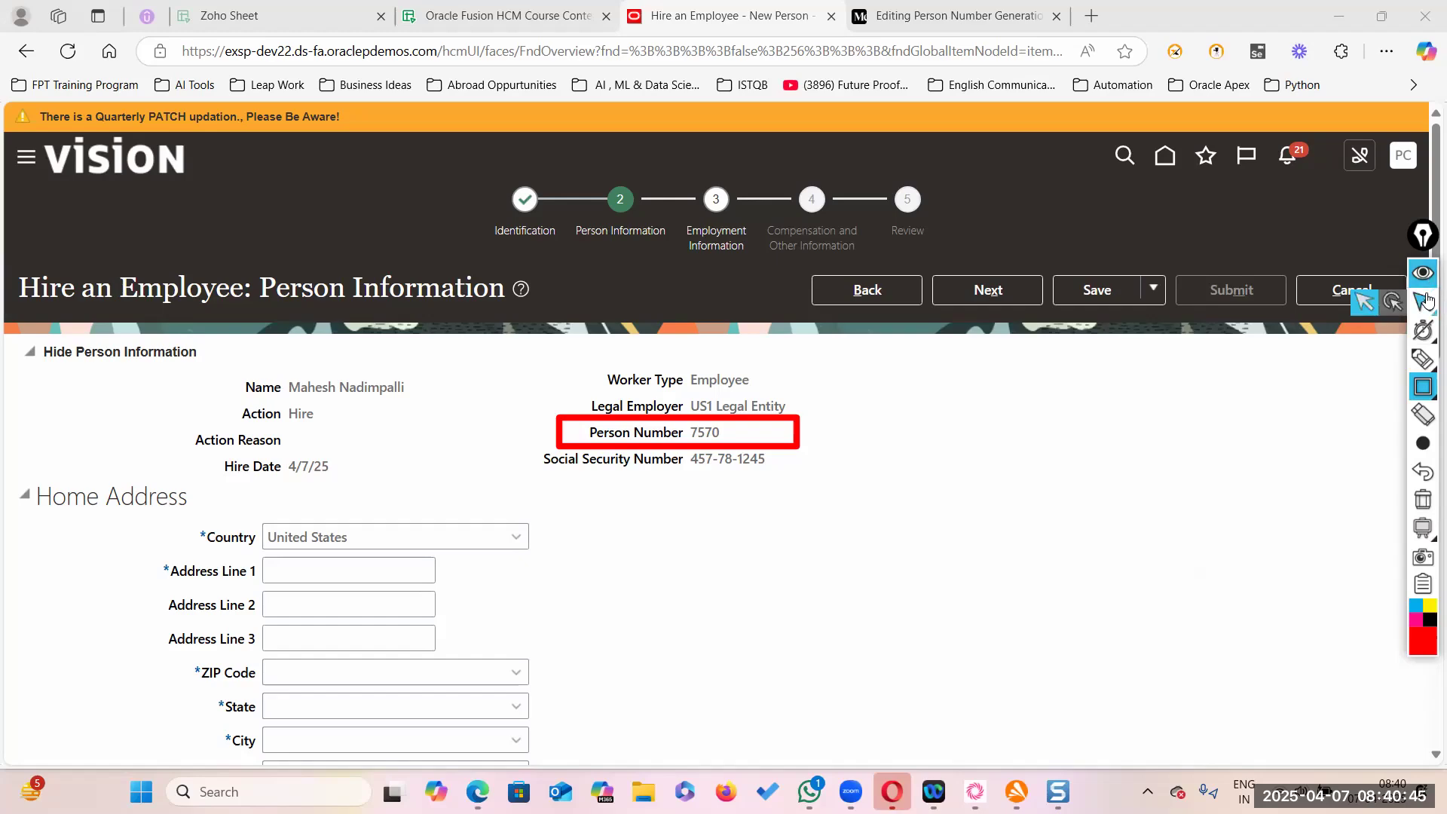
{"action": "key", "text": "Print"}
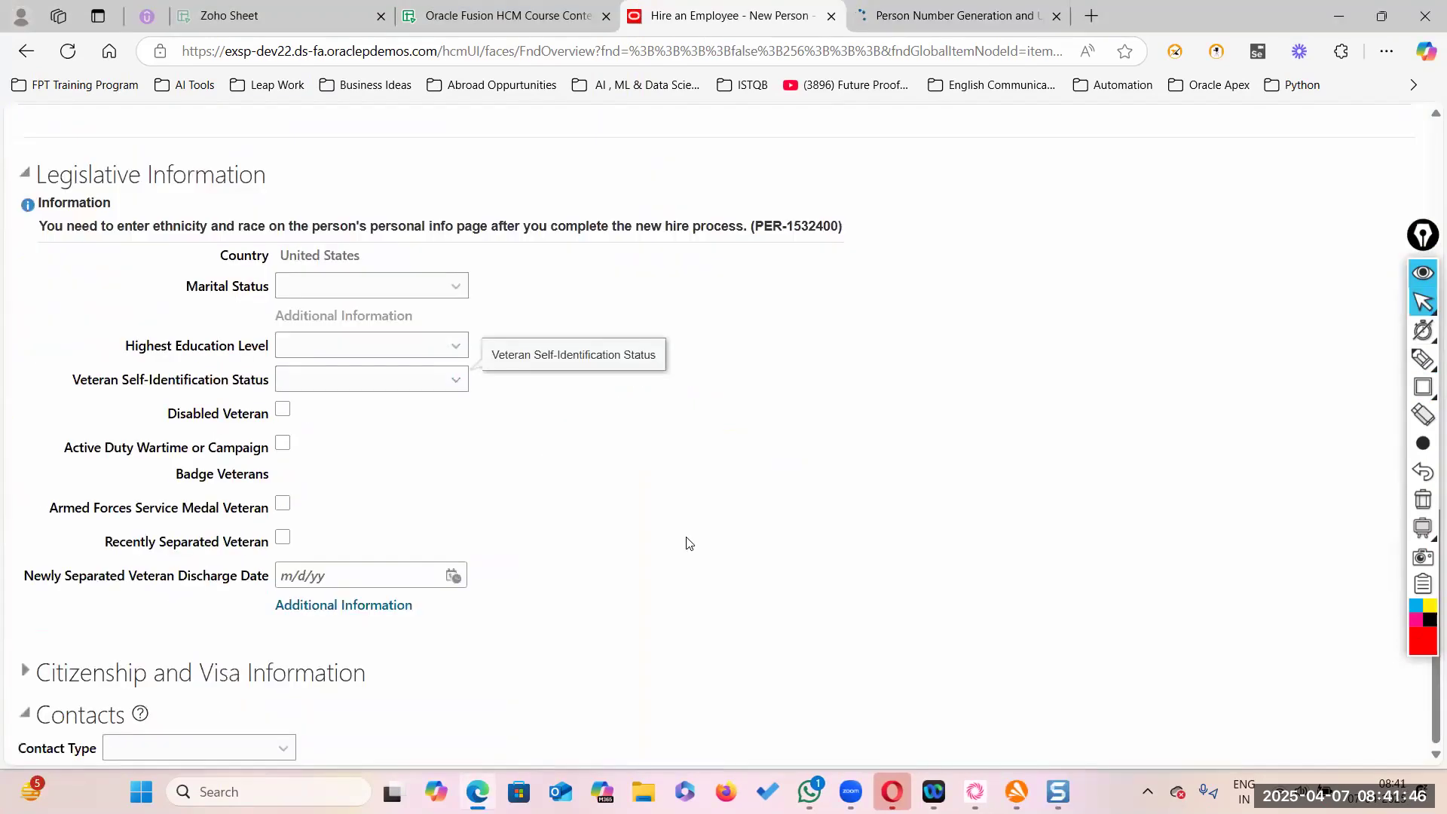
{"action": "scroll", "coordinate": [686, 543], "scroll_direction": "up", "scroll_amount": 10}
- Advance to Employment Information, then step back to the previous hire page
{"action": "left_click", "coordinate": [1010, 300]}
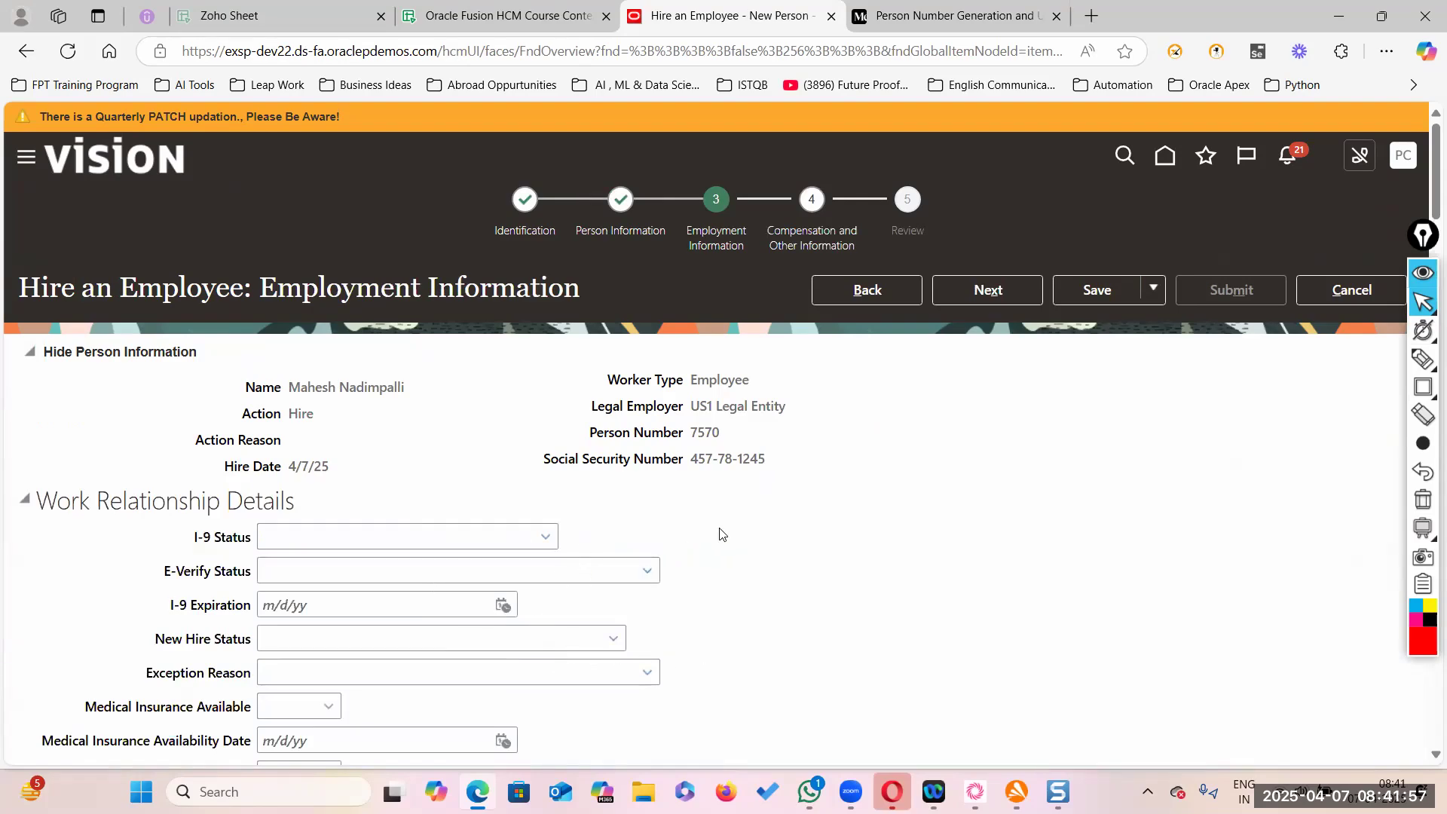
{"action": "scroll", "coordinate": [725, 557], "scroll_direction": "down", "scroll_amount": 5}
{"action": "scroll", "coordinate": [725, 558], "scroll_direction": "up", "scroll_amount": 5}
{"action": "left_click", "coordinate": [878, 296]}
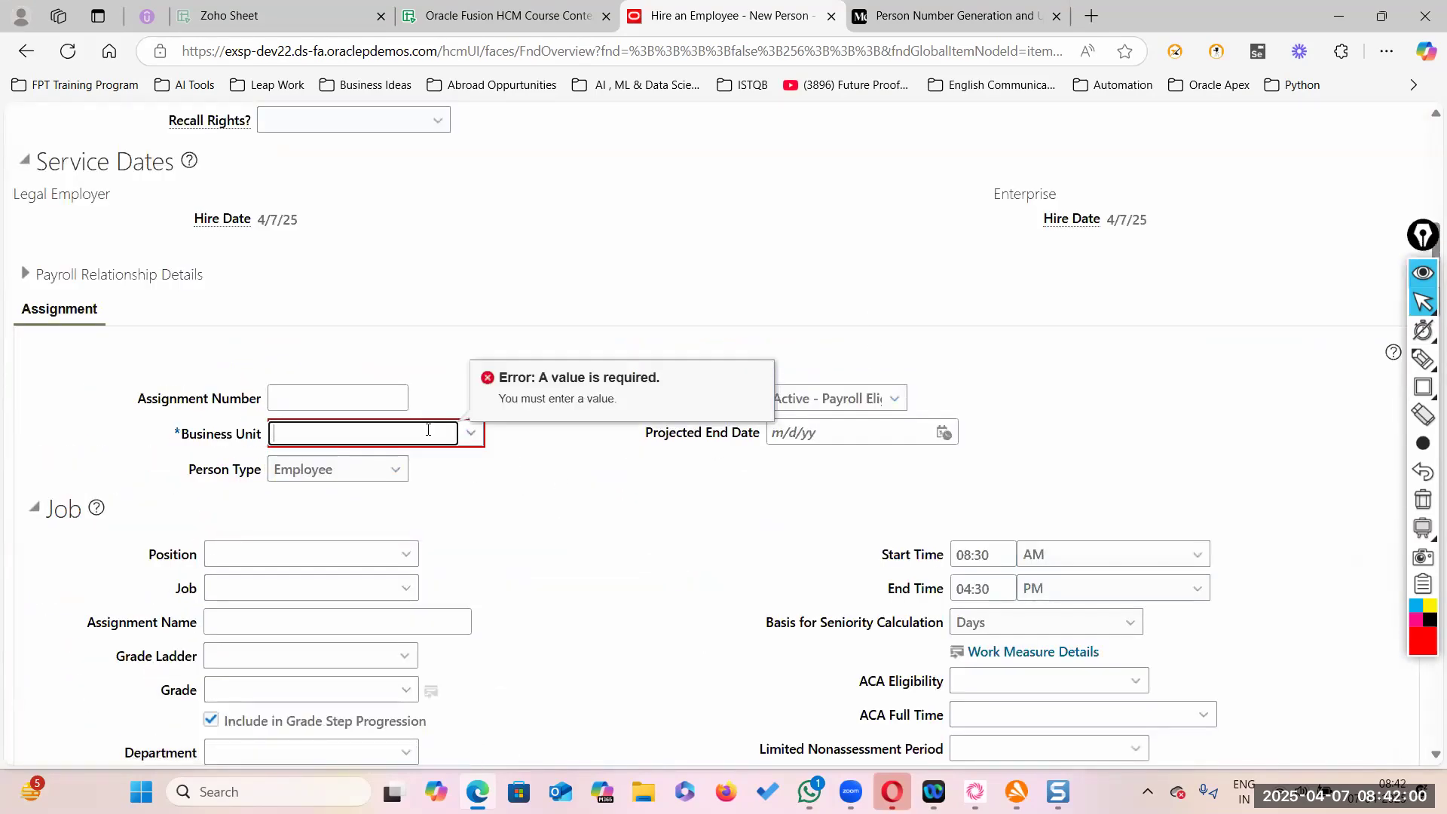
{"action": "scroll", "coordinate": [904, 316], "scroll_direction": "up", "scroll_amount": 8}
{"action": "left_click", "coordinate": [893, 296]}
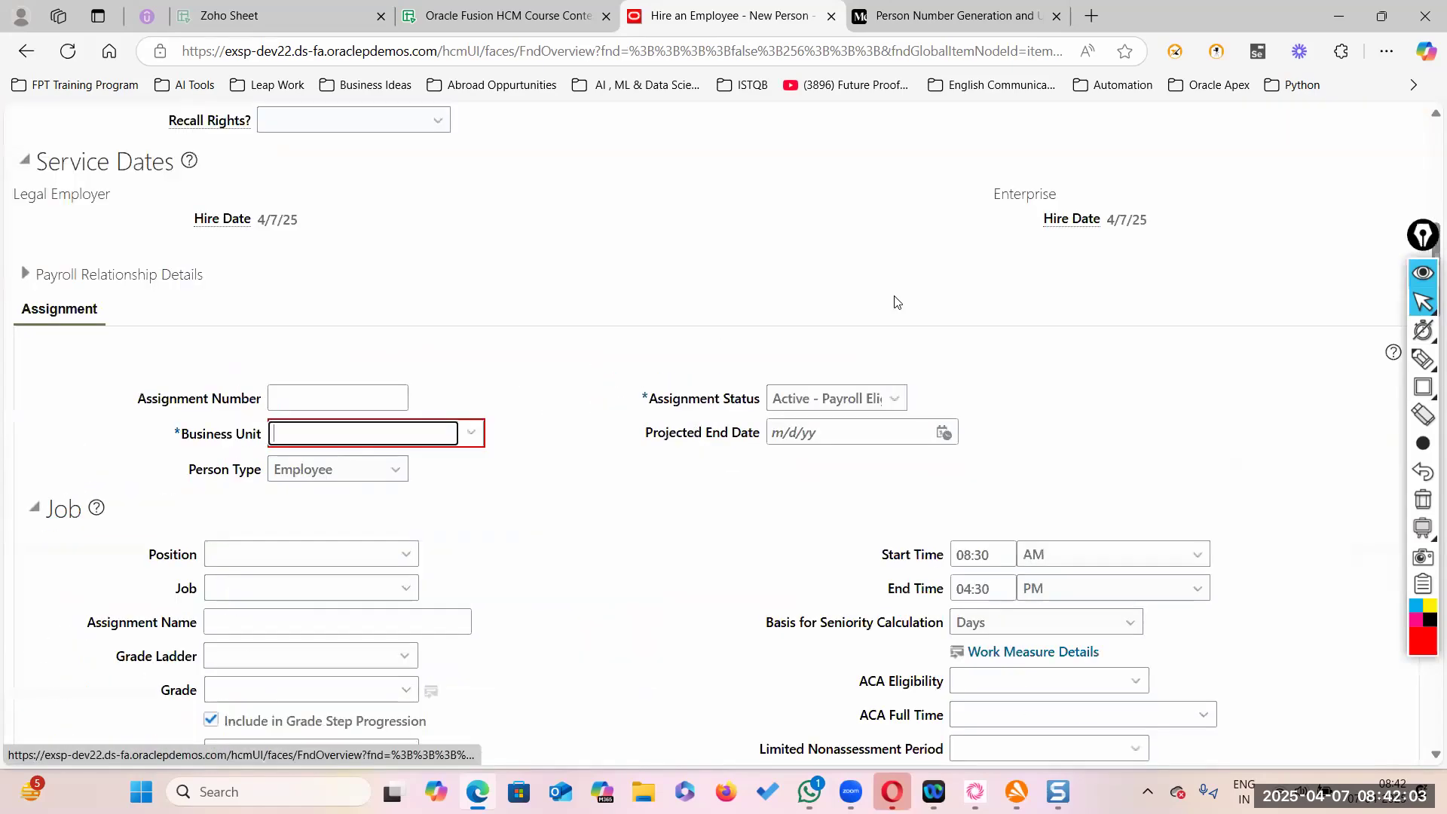
- Search business units for US and select US1 Business Unit
{"action": "left_click", "coordinate": [471, 432]}
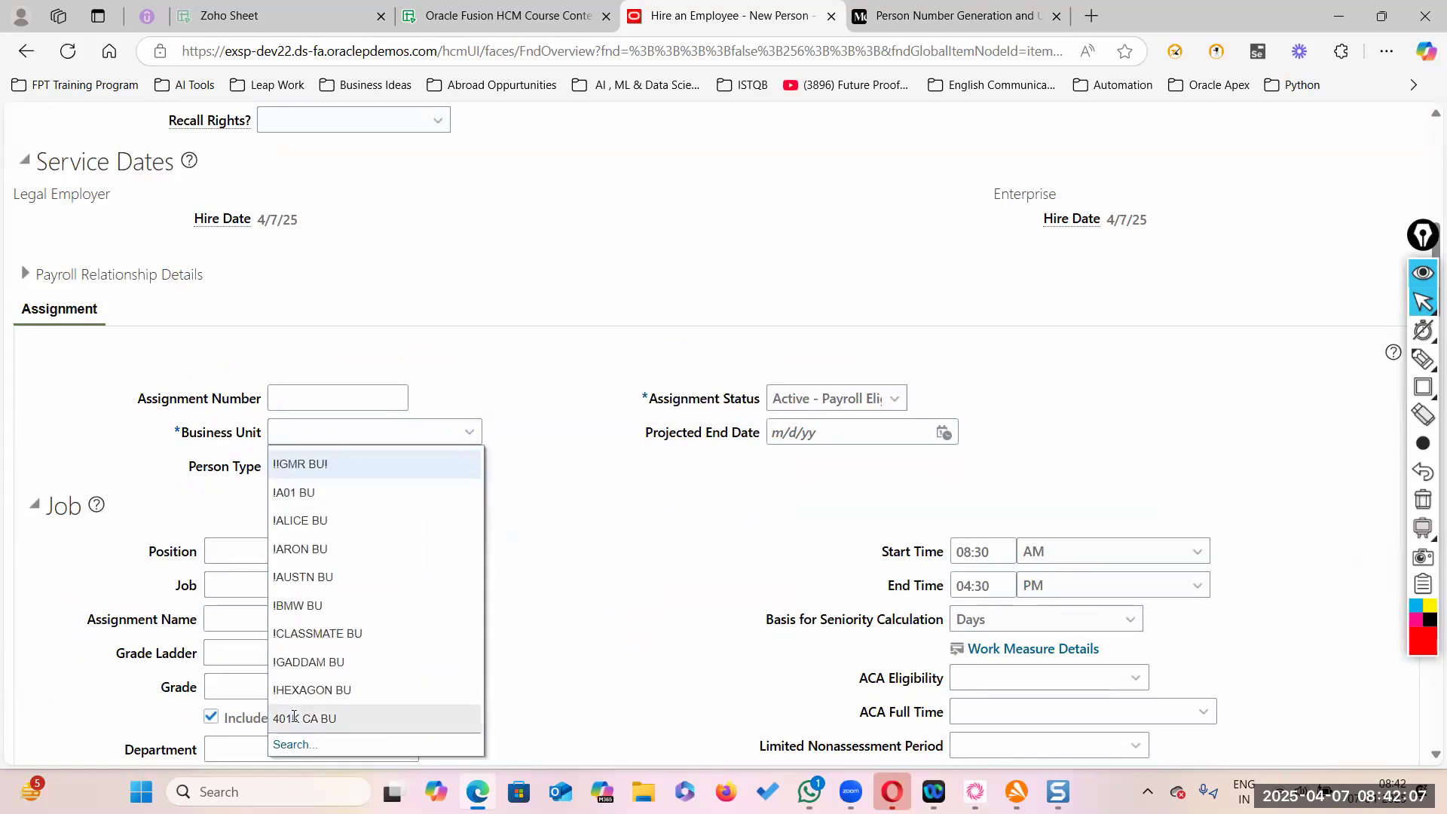
{"action": "left_click", "coordinate": [292, 744]}
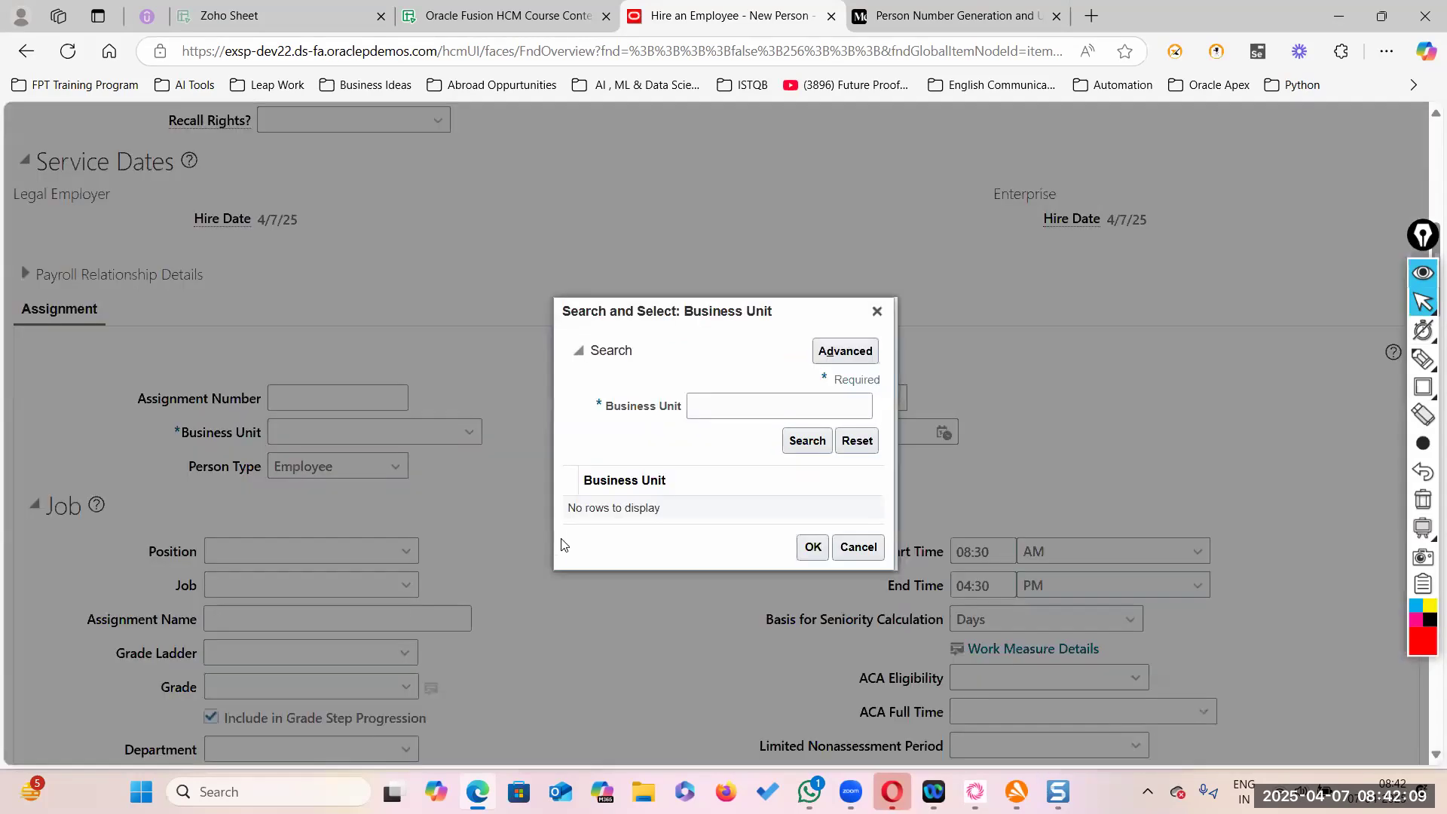
{"action": "left_click", "coordinate": [707, 415]}
{"action": "type", "text": "US1%"}
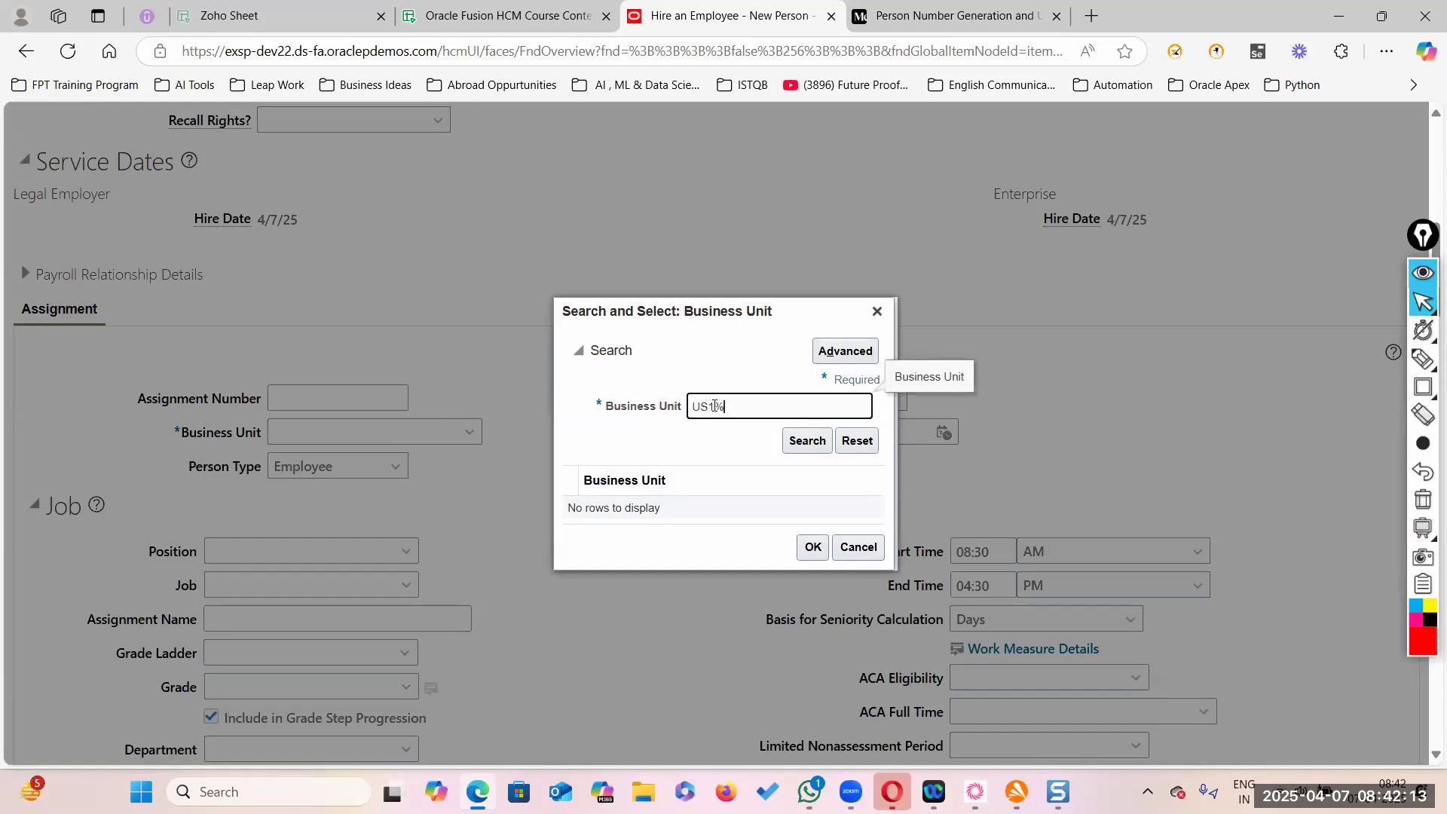
{"action": "key", "text": "Return"}
{"action": "left_click", "coordinate": [761, 494]}
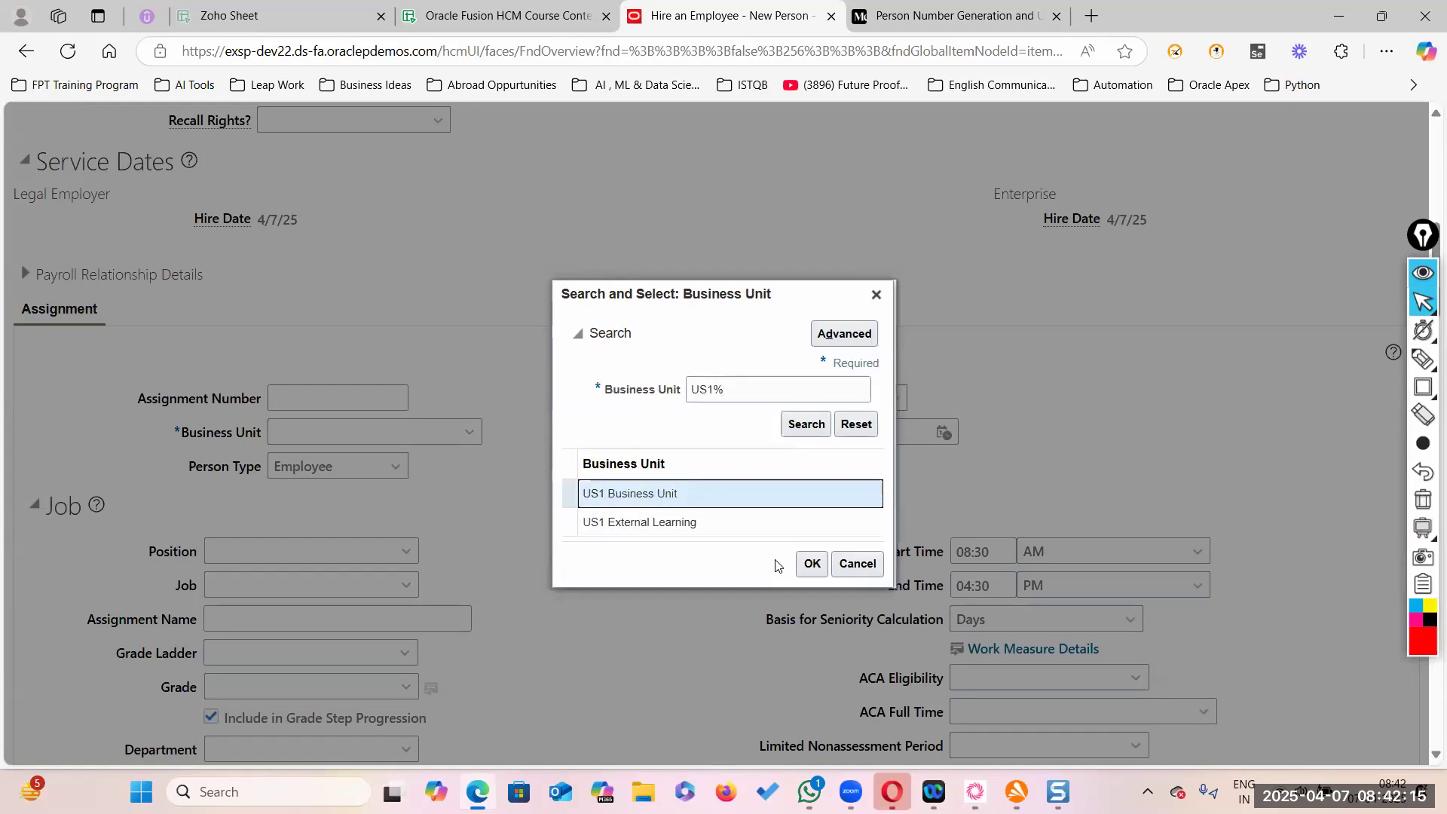
{"action": "left_click", "coordinate": [812, 564]}
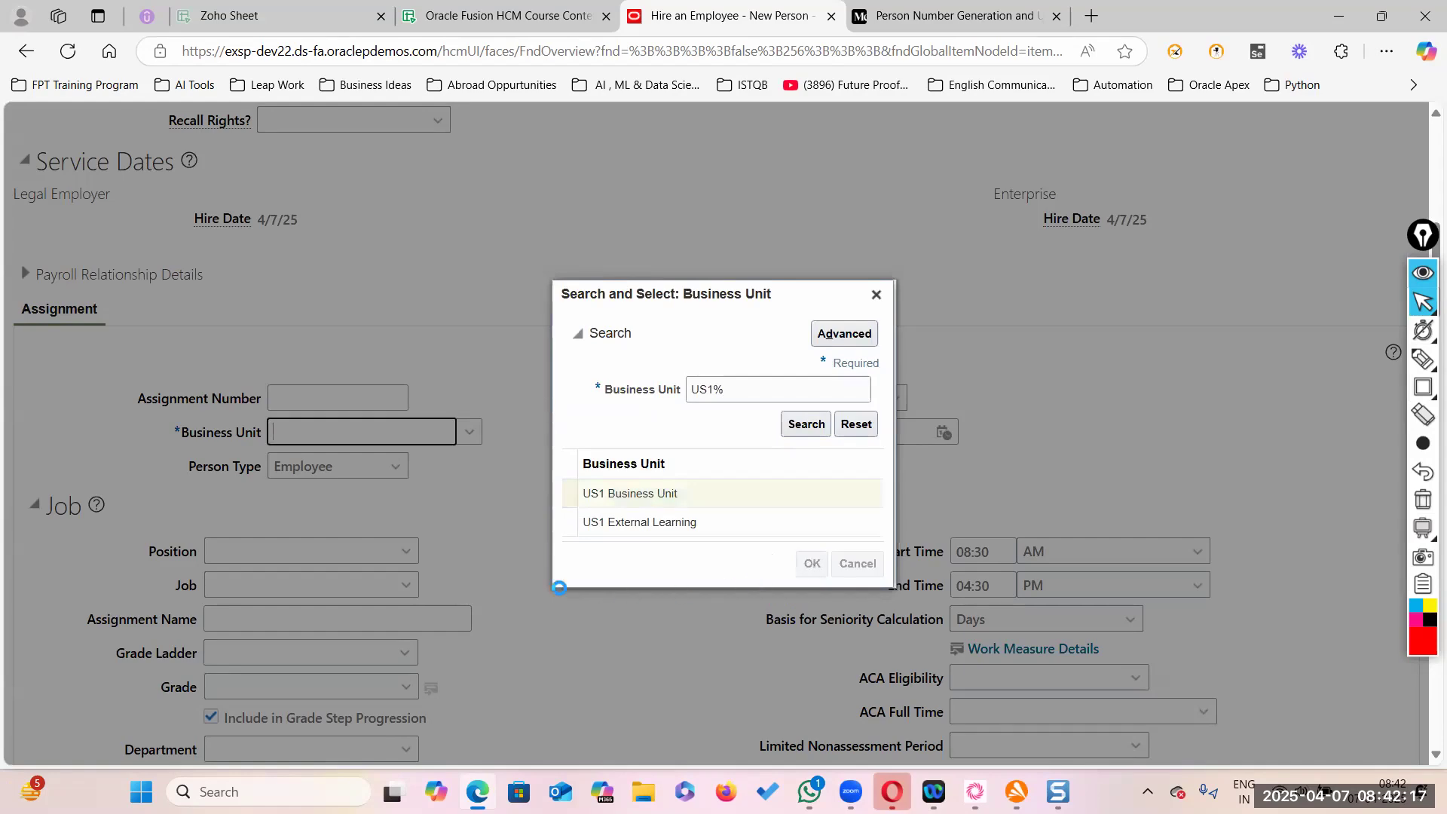
- Return to the Person Information step of the hire
{"action": "scroll", "coordinate": [716, 517], "scroll_direction": "up", "scroll_amount": 5}
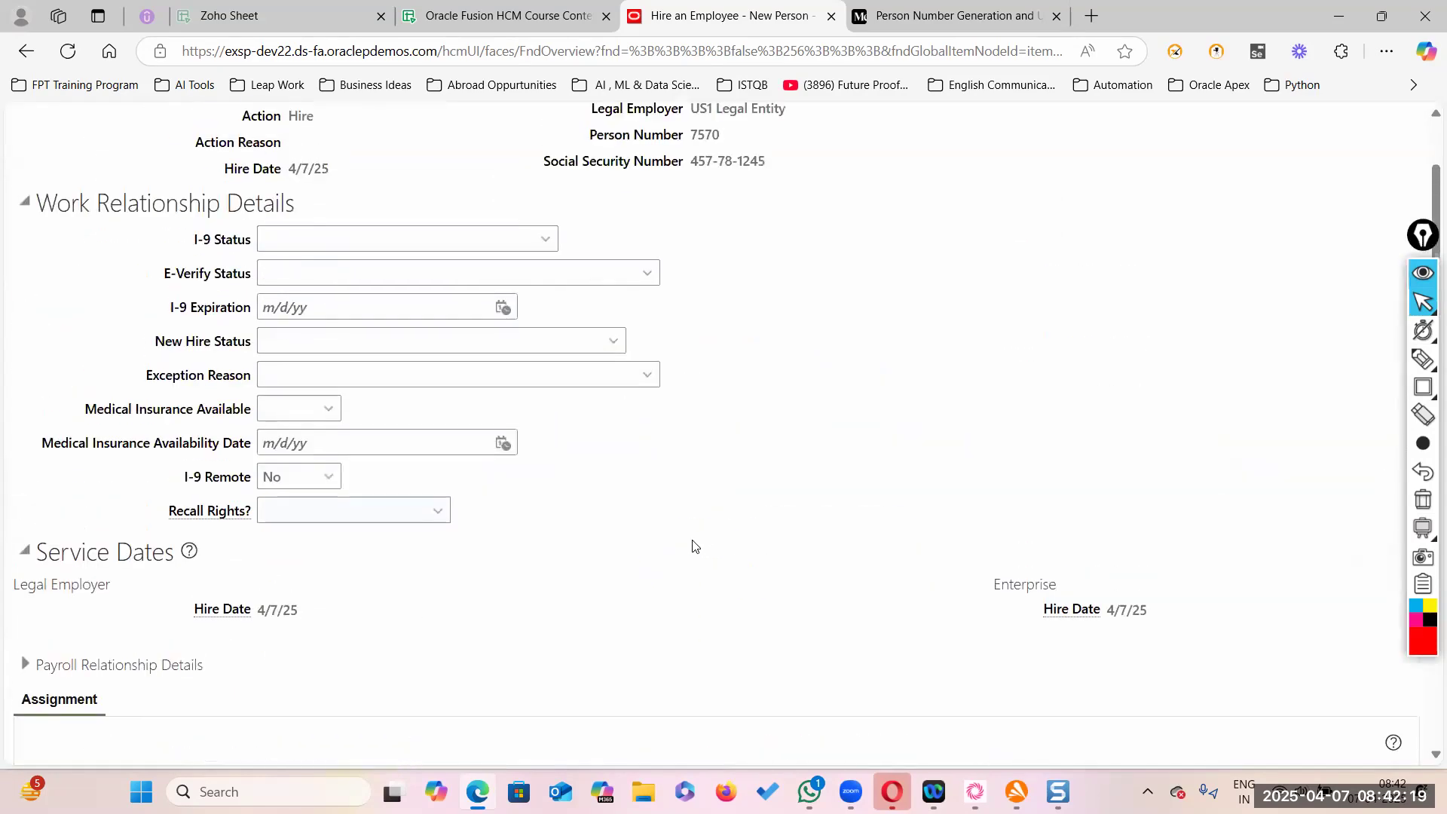
{"action": "scroll", "coordinate": [691, 545], "scroll_direction": "up", "scroll_amount": 4}
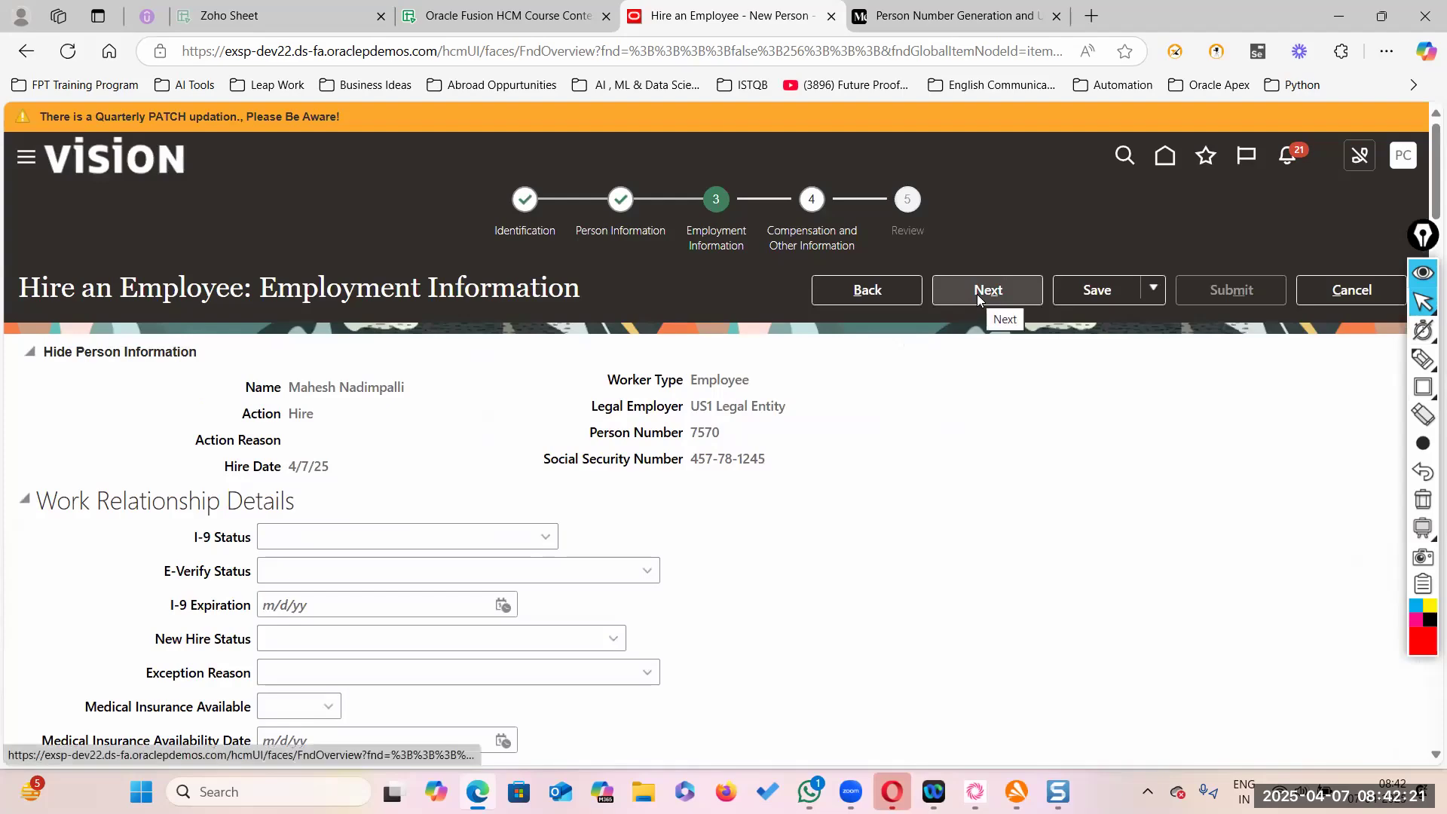
{"action": "scroll", "coordinate": [682, 645], "scroll_direction": "down", "scroll_amount": 6}
{"action": "scroll", "coordinate": [424, 655], "scroll_direction": "down", "scroll_amount": 5}
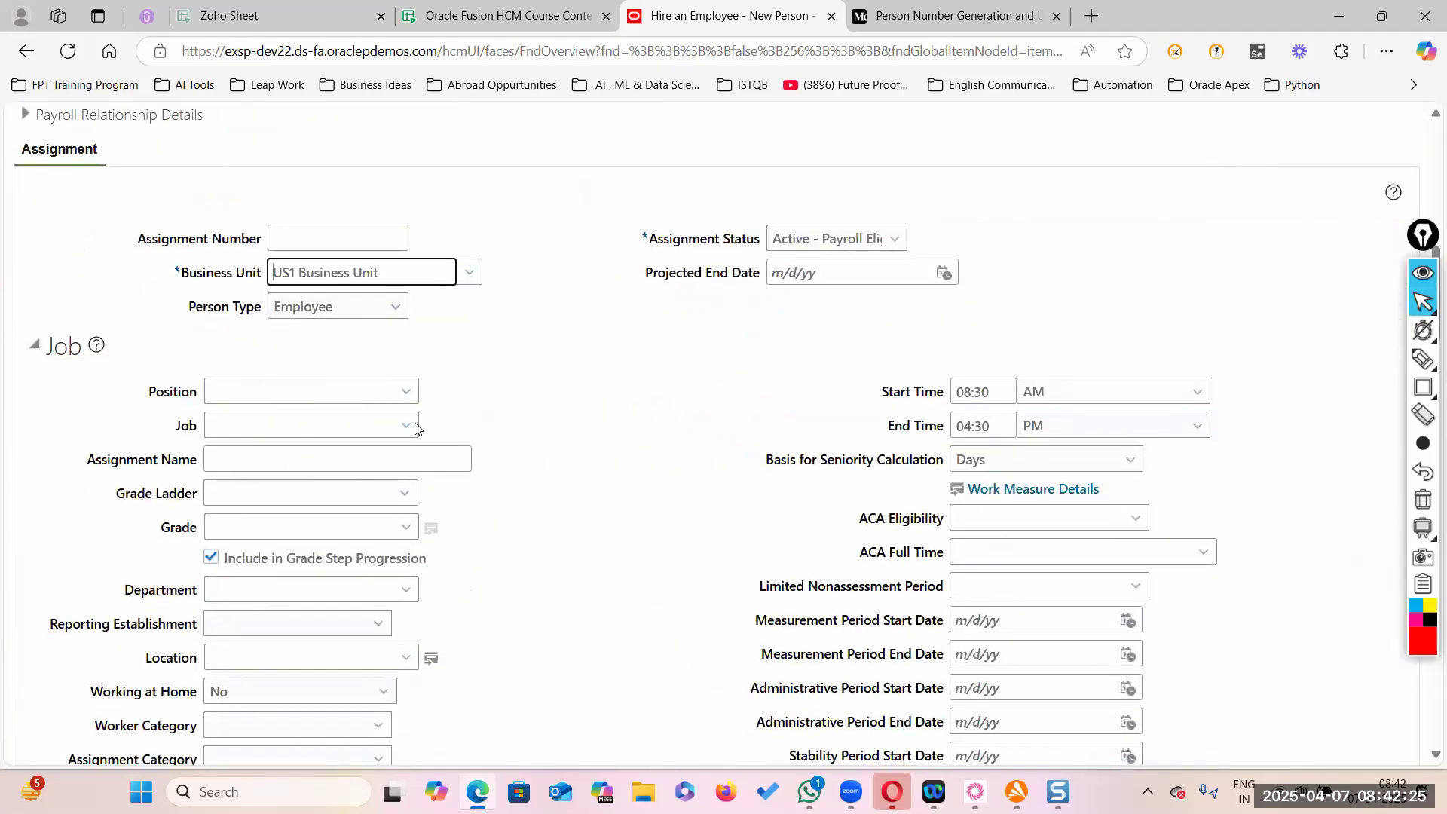
{"action": "scroll", "coordinate": [597, 636], "scroll_direction": "down", "scroll_amount": 6}
{"action": "scroll", "coordinate": [614, 614], "scroll_direction": "up", "scroll_amount": 16}
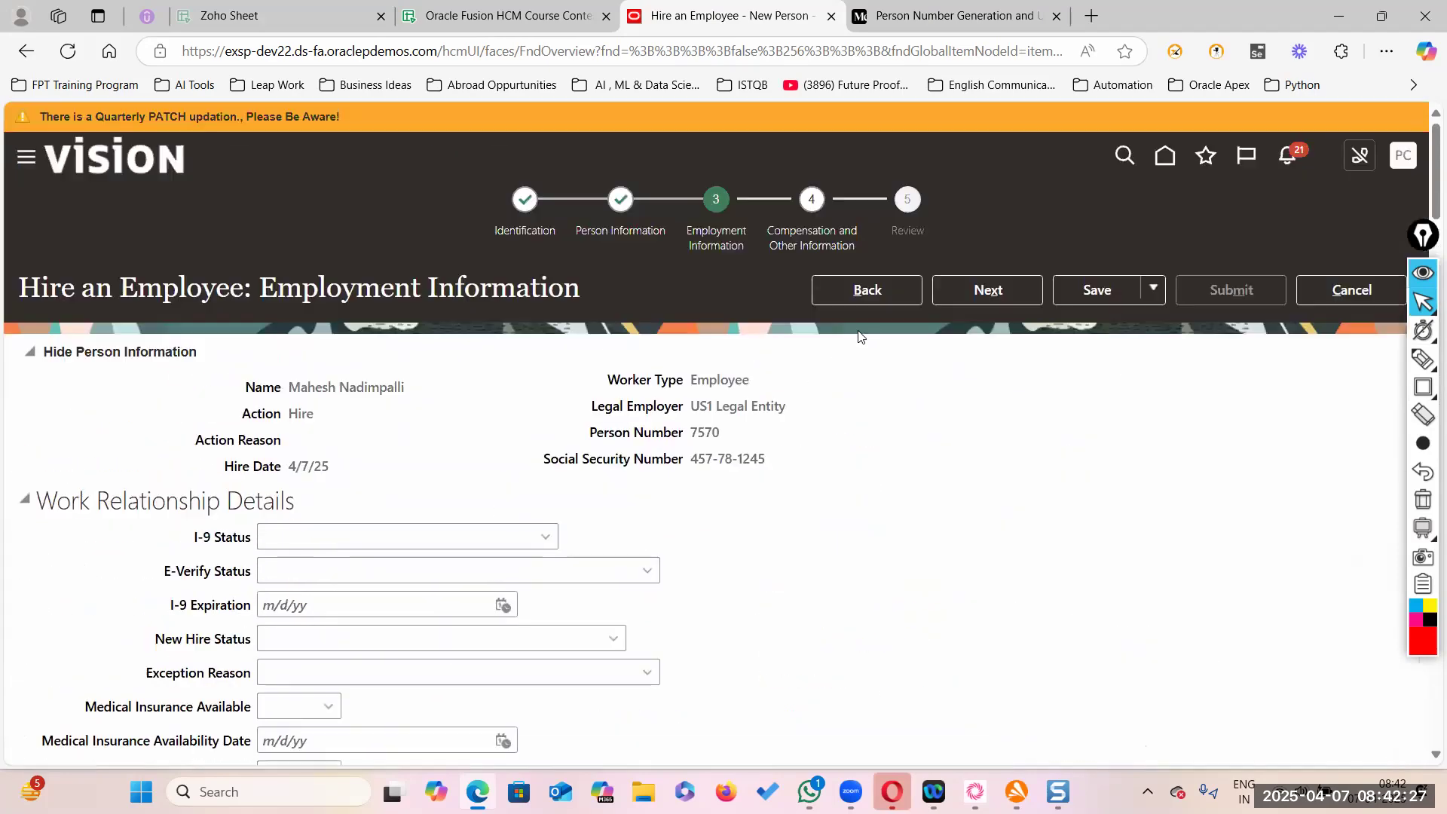
{"action": "left_click", "coordinate": [909, 298]}
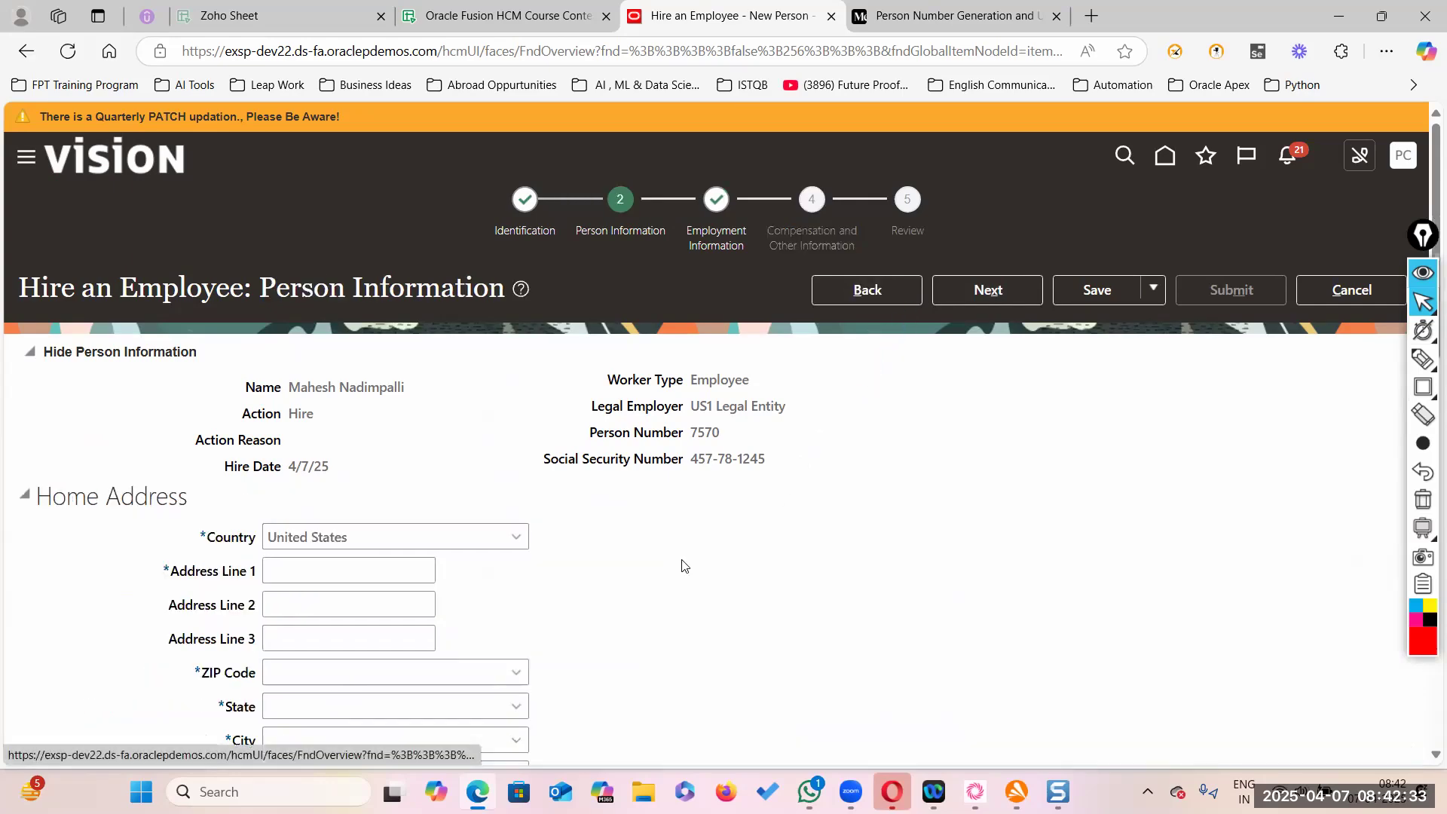
- Look up ZIP 94061 and pick the Redwood City, CA, San Mateo entry
{"action": "scroll", "coordinate": [445, 554], "scroll_direction": "down", "scroll_amount": 3}
{"action": "left_click", "coordinate": [517, 486]}
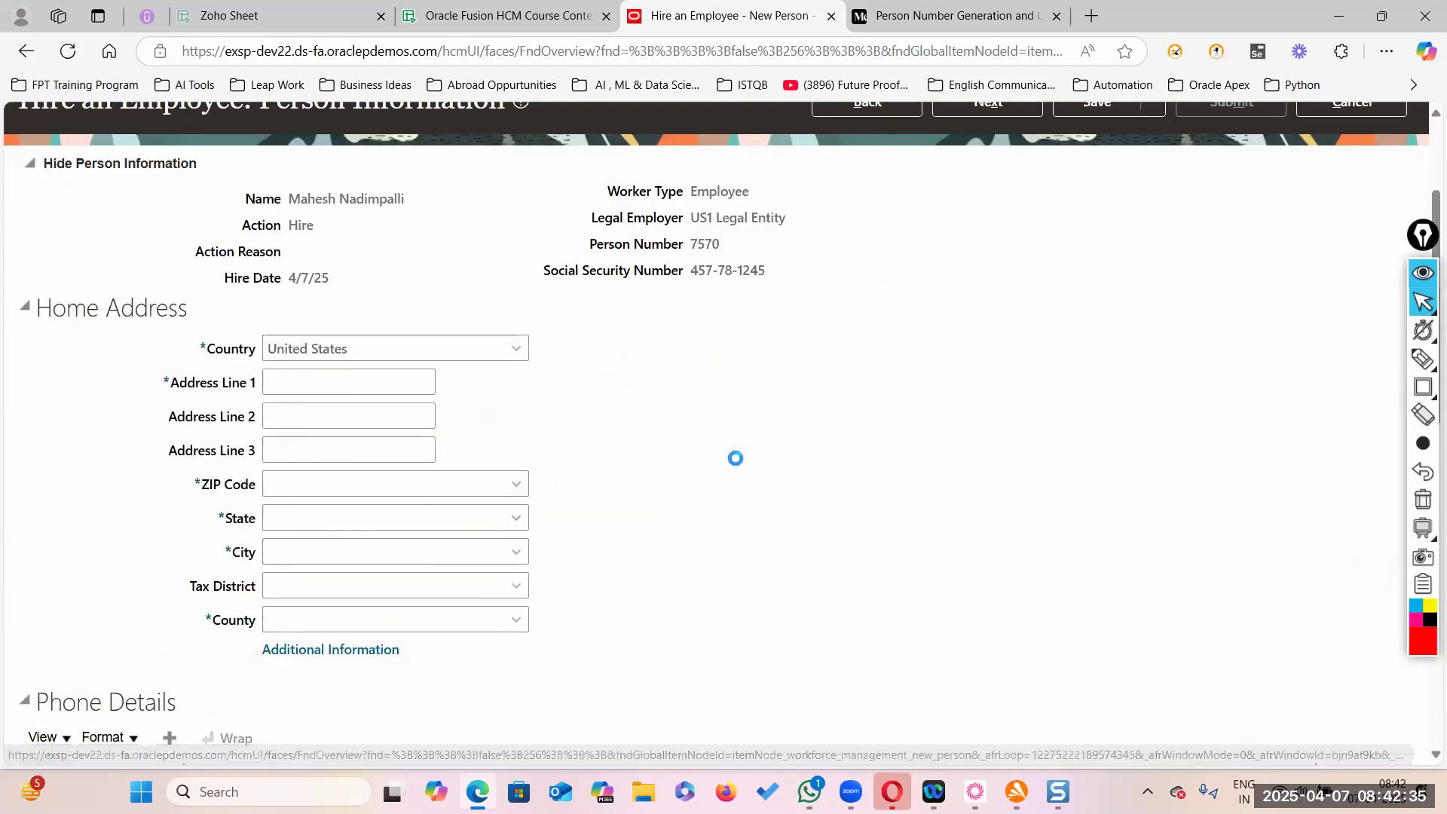
{"action": "left_click", "coordinate": [285, 544]}
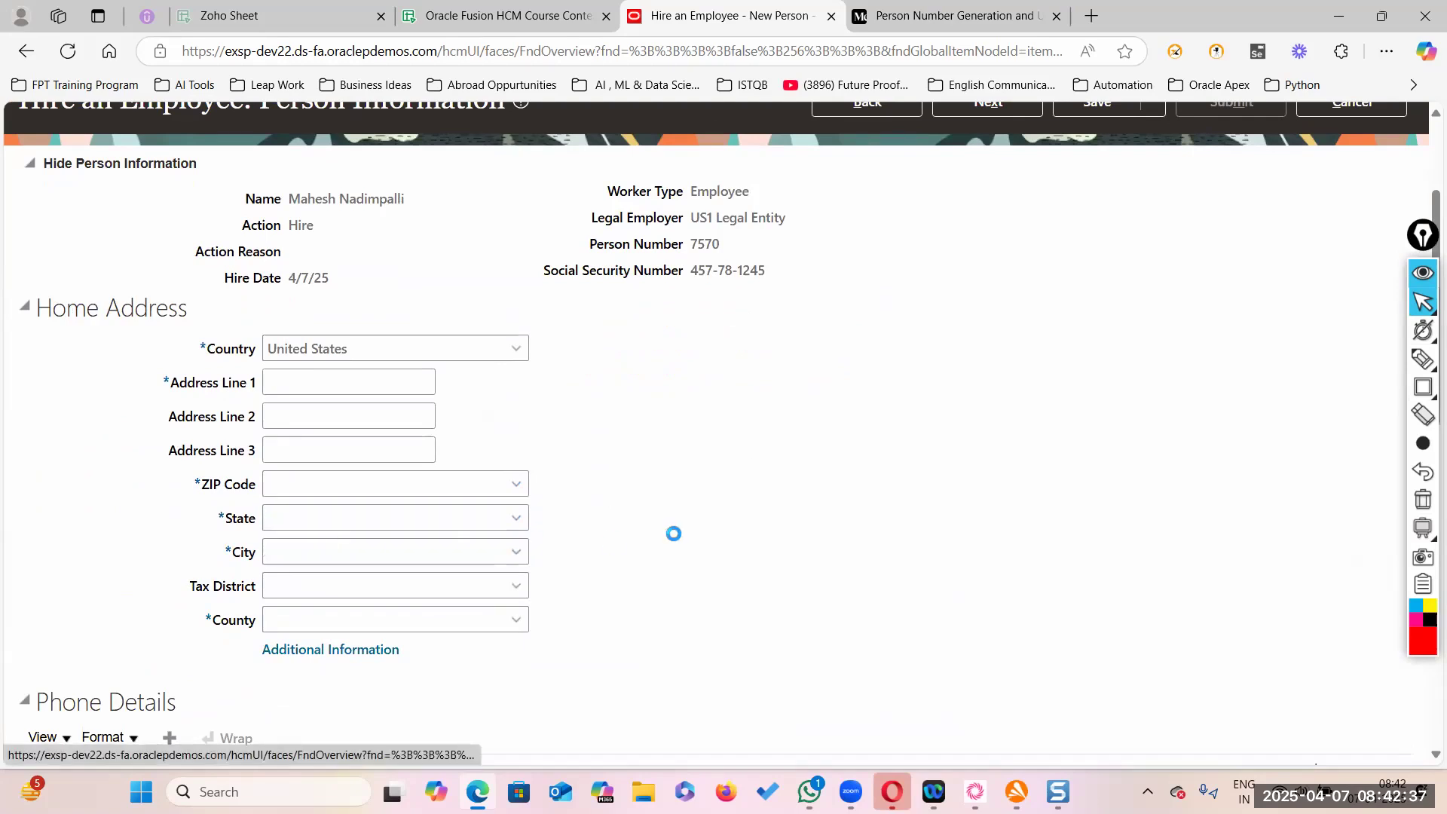
{"action": "left_click", "coordinate": [369, 396]}
{"action": "type", "text": "94061"}
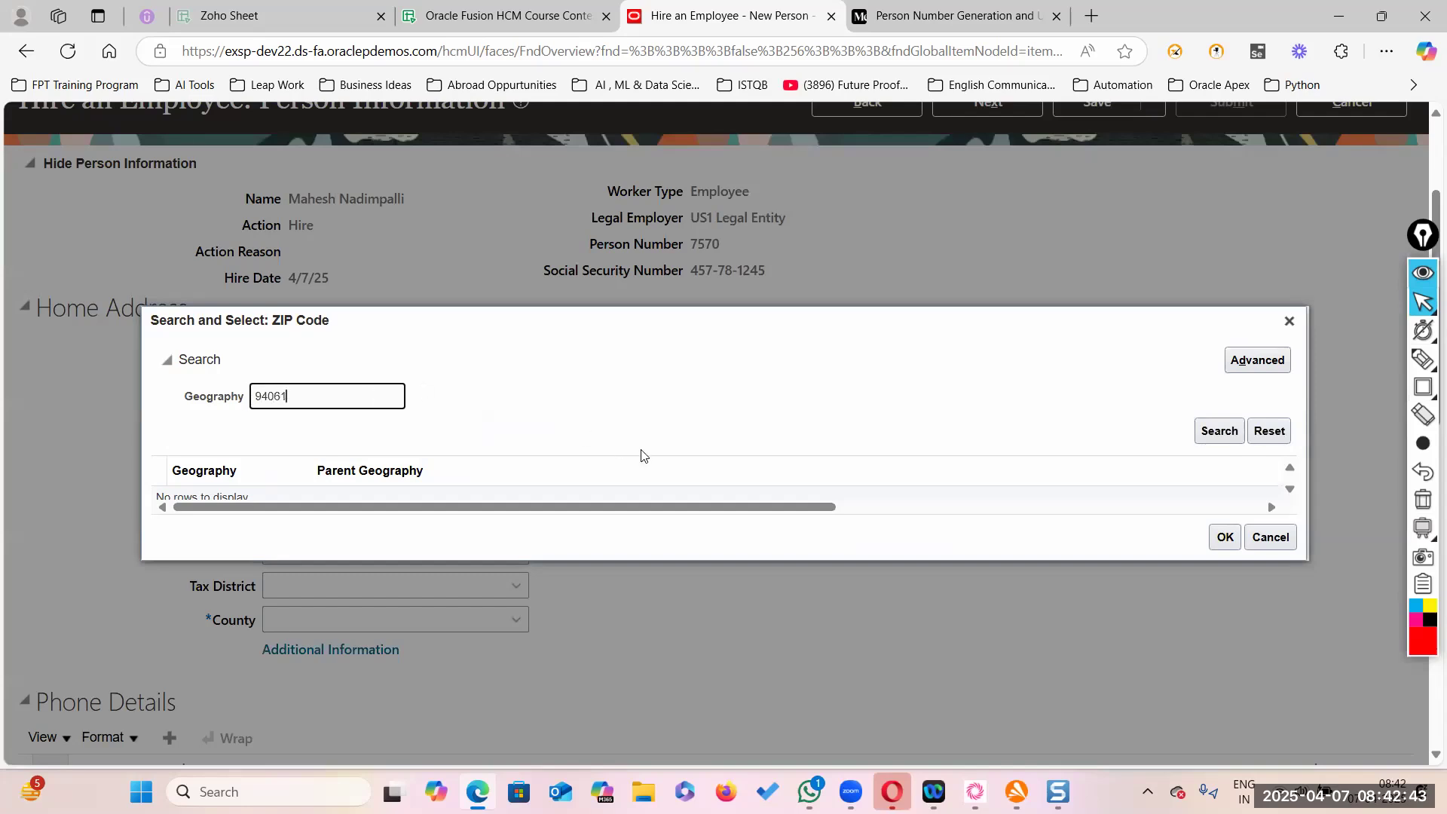
{"action": "left_click", "coordinate": [1217, 430]}
{"action": "left_click", "coordinate": [481, 470]}
{"action": "left_click", "coordinate": [1223, 561]}
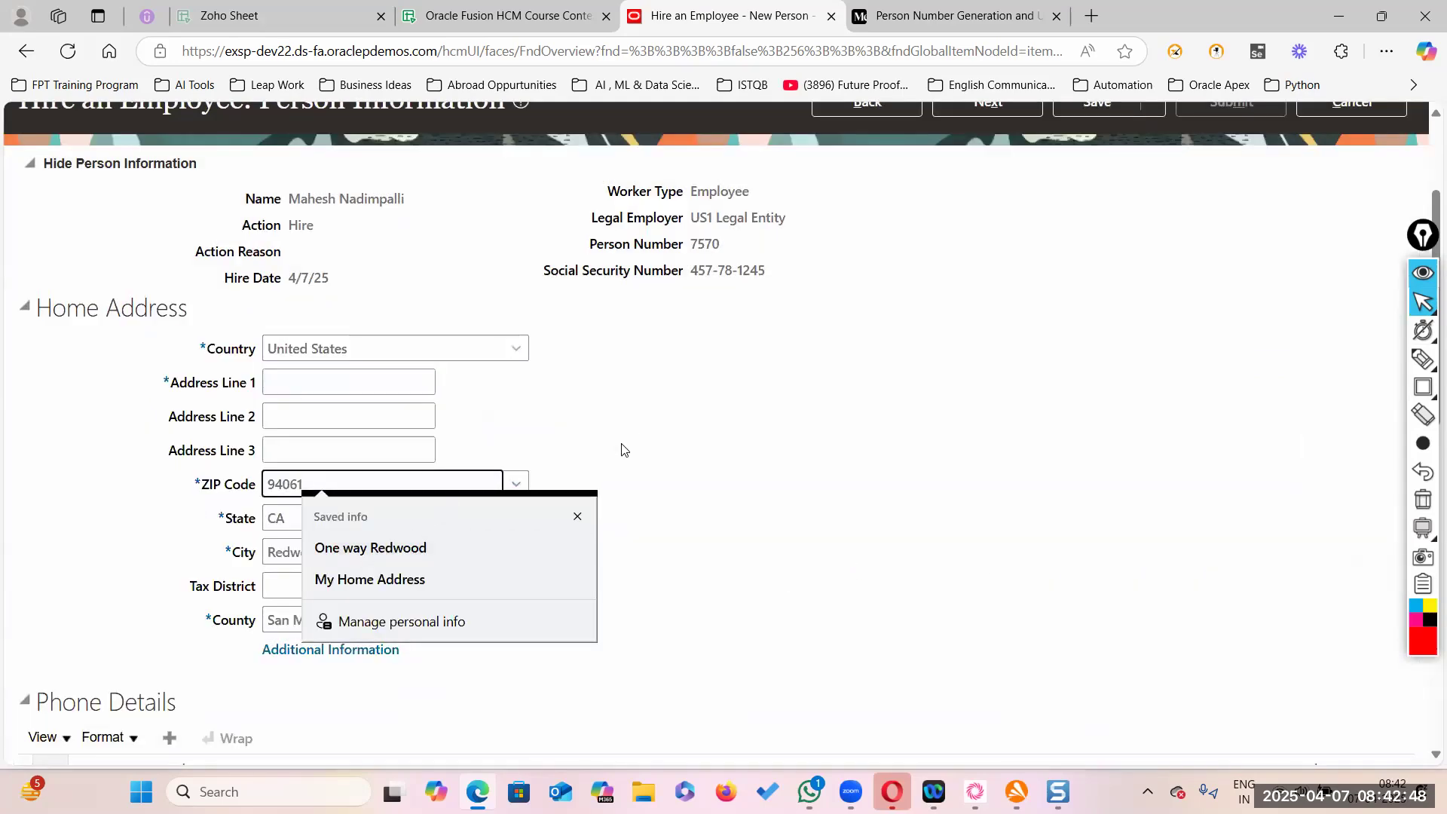
- Enter Redwood City as the home address's Address Line 1
{"action": "left_click", "coordinate": [647, 430]}
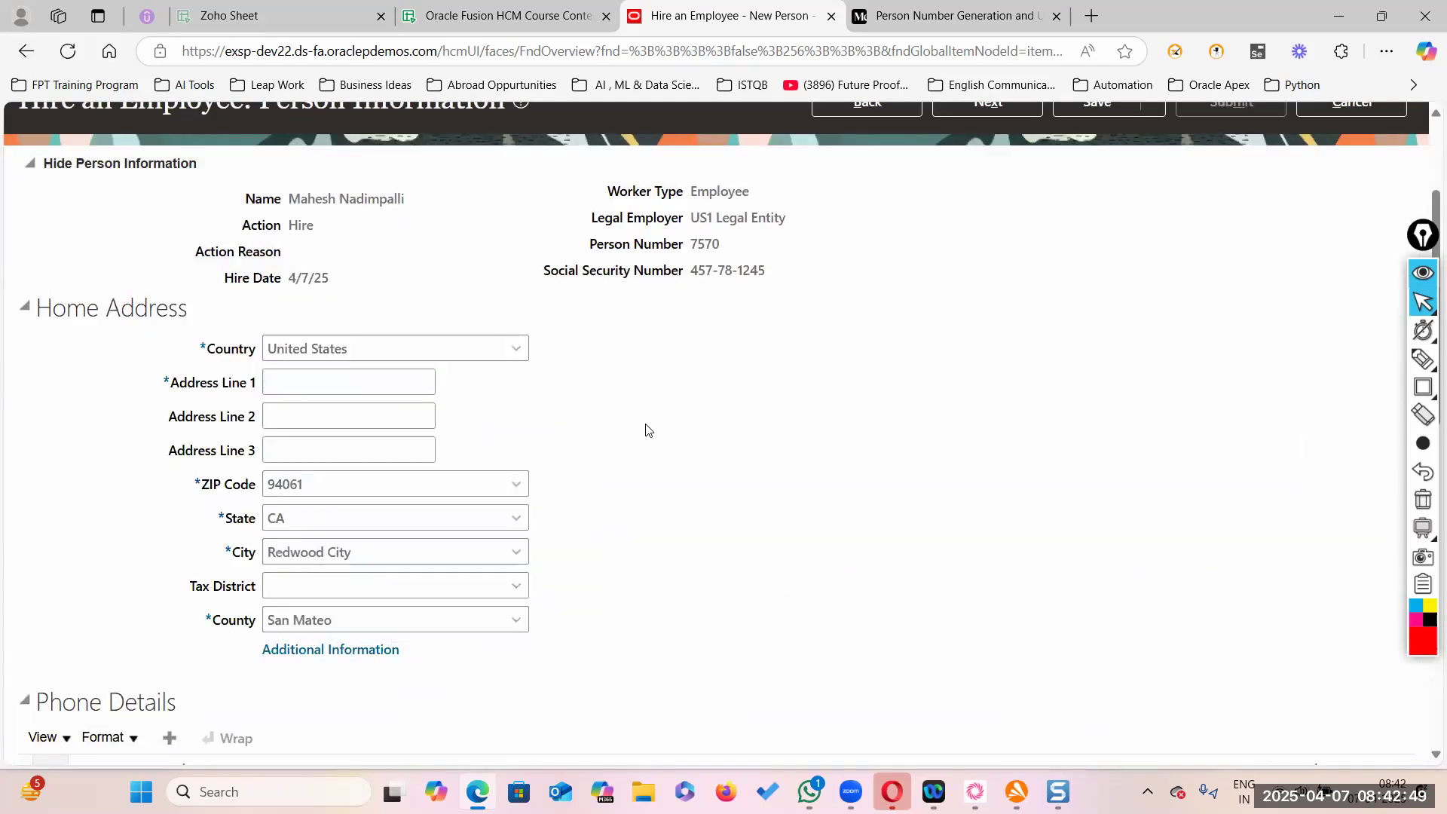
{"action": "left_click", "coordinate": [312, 383]}
{"action": "type", "text": "Redwood City"}
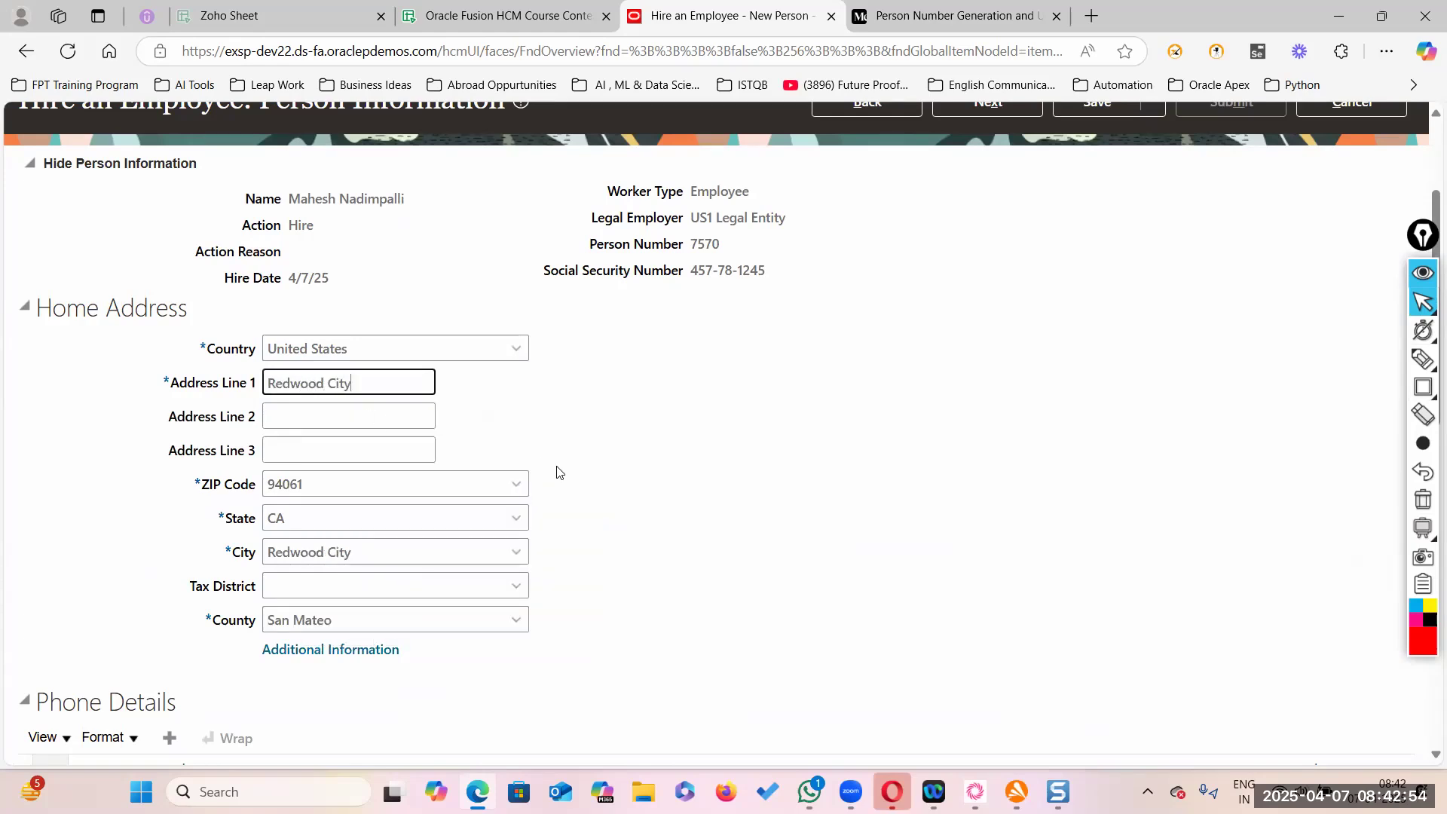
{"action": "left_click", "coordinate": [568, 510]}
{"action": "scroll", "coordinate": [776, 539], "scroll_direction": "up", "scroll_amount": 3}
- On Employment Information, try the Financial Analyst position, rejected for lacking open headcount
{"action": "left_click", "coordinate": [995, 295]}
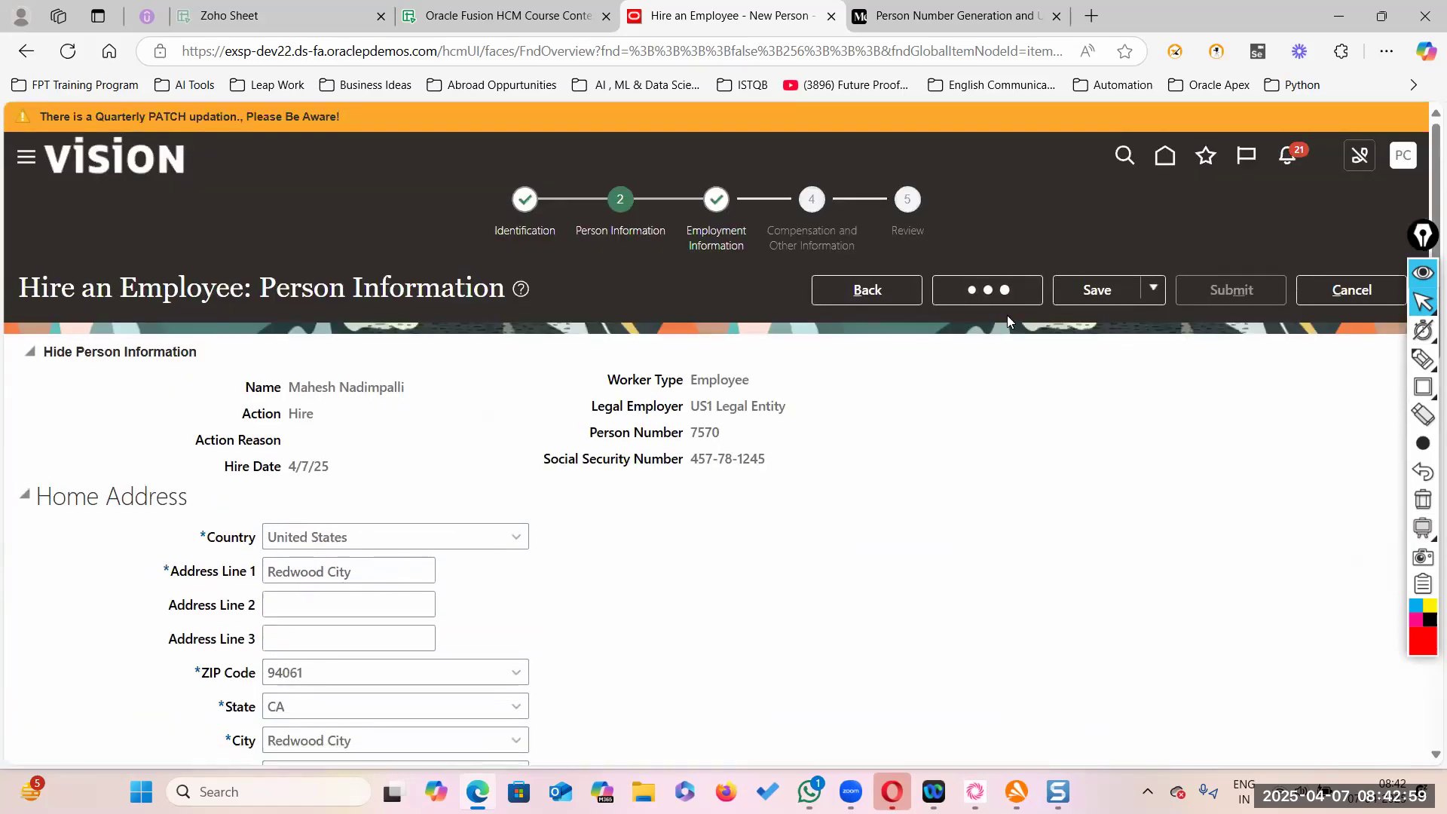
{"action": "scroll", "coordinate": [959, 407], "scroll_direction": "down", "scroll_amount": 10}
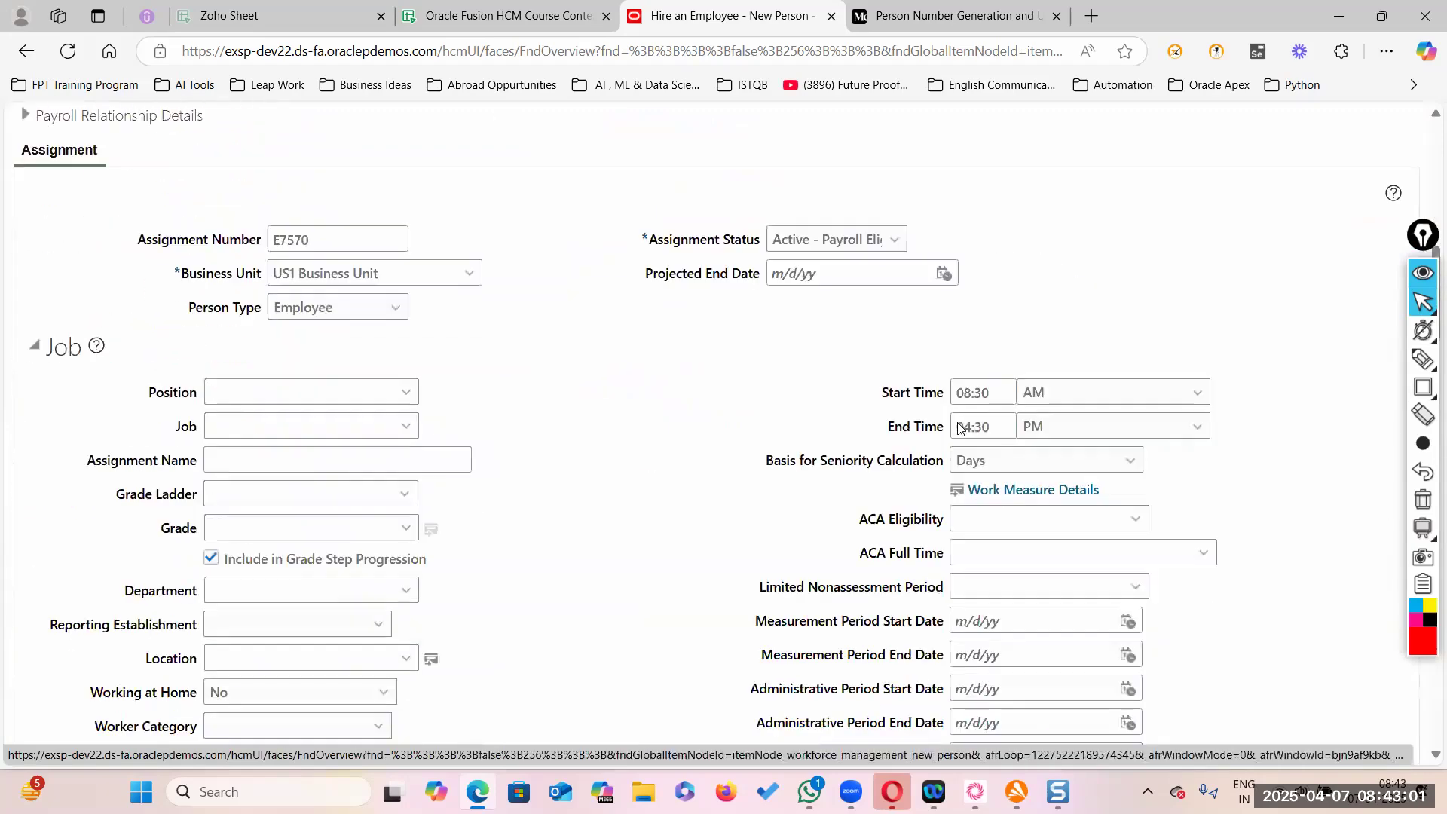
{"action": "scroll", "coordinate": [864, 596], "scroll_direction": "down", "scroll_amount": 7}
{"action": "scroll", "coordinate": [865, 596], "scroll_direction": "up", "scroll_amount": 8}
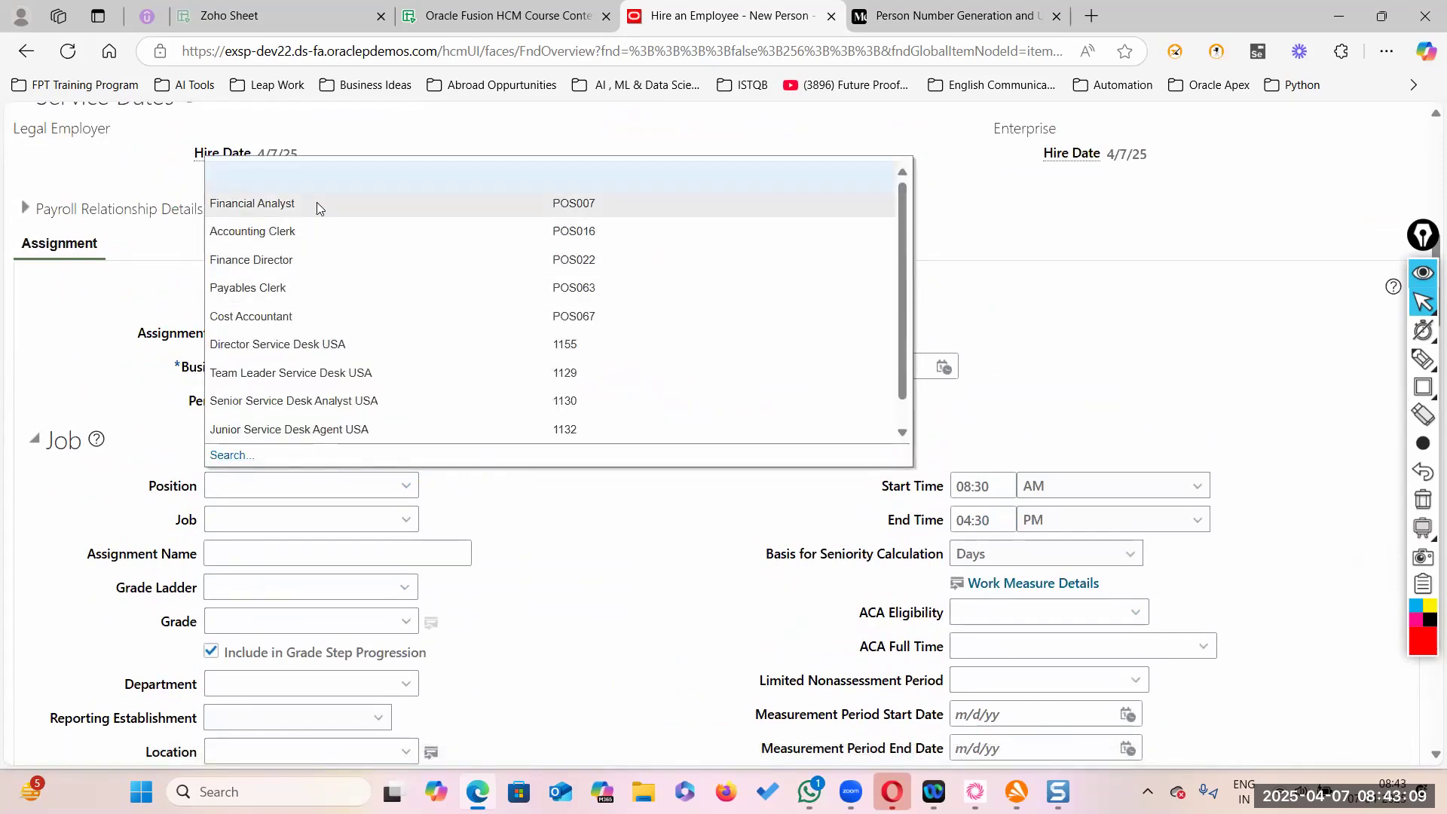
{"action": "left_click", "coordinate": [317, 202]}
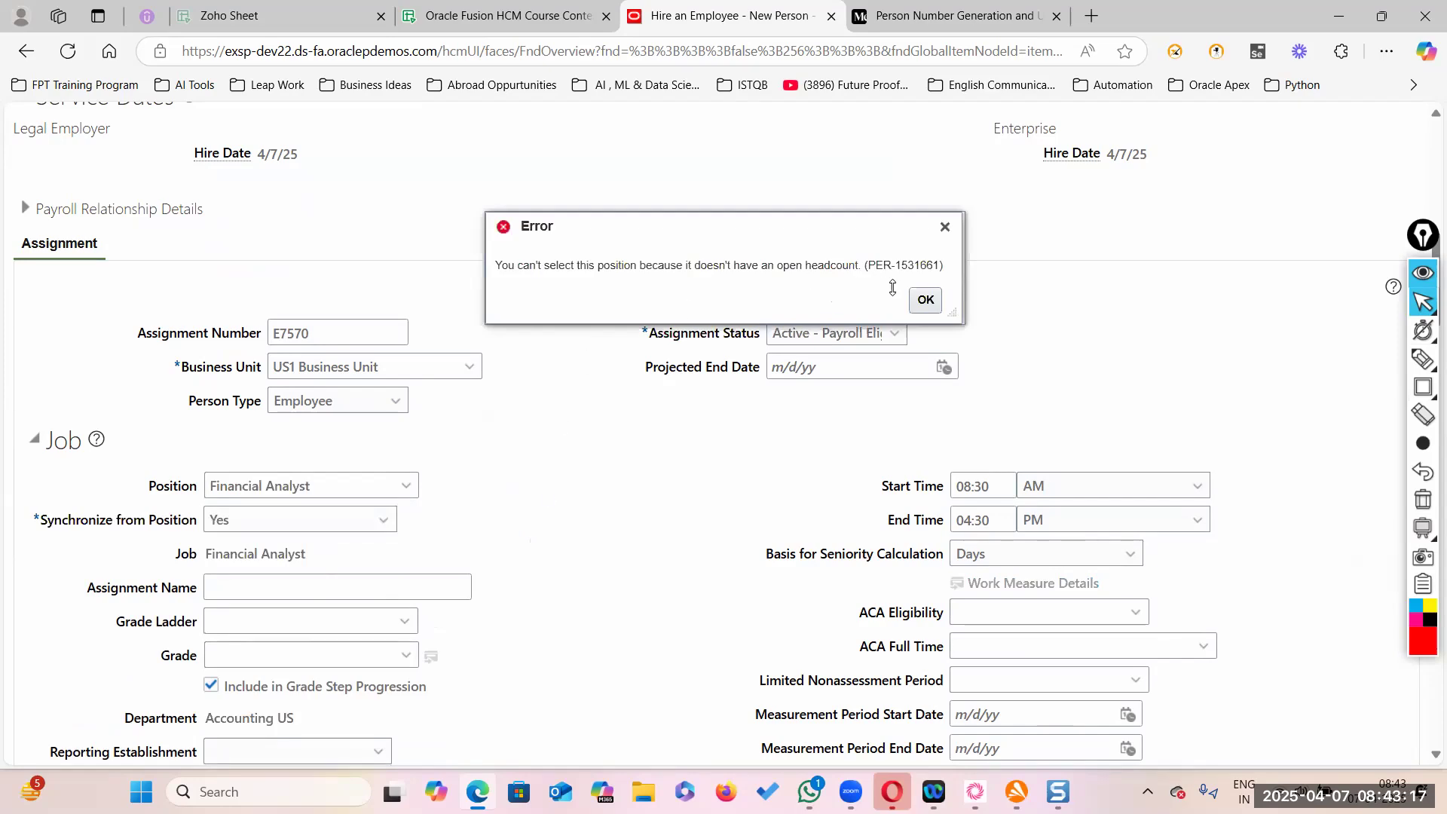
{"action": "left_click", "coordinate": [924, 299]}
{"action": "scroll", "coordinate": [441, 563], "scroll_direction": "down", "scroll_amount": 4}
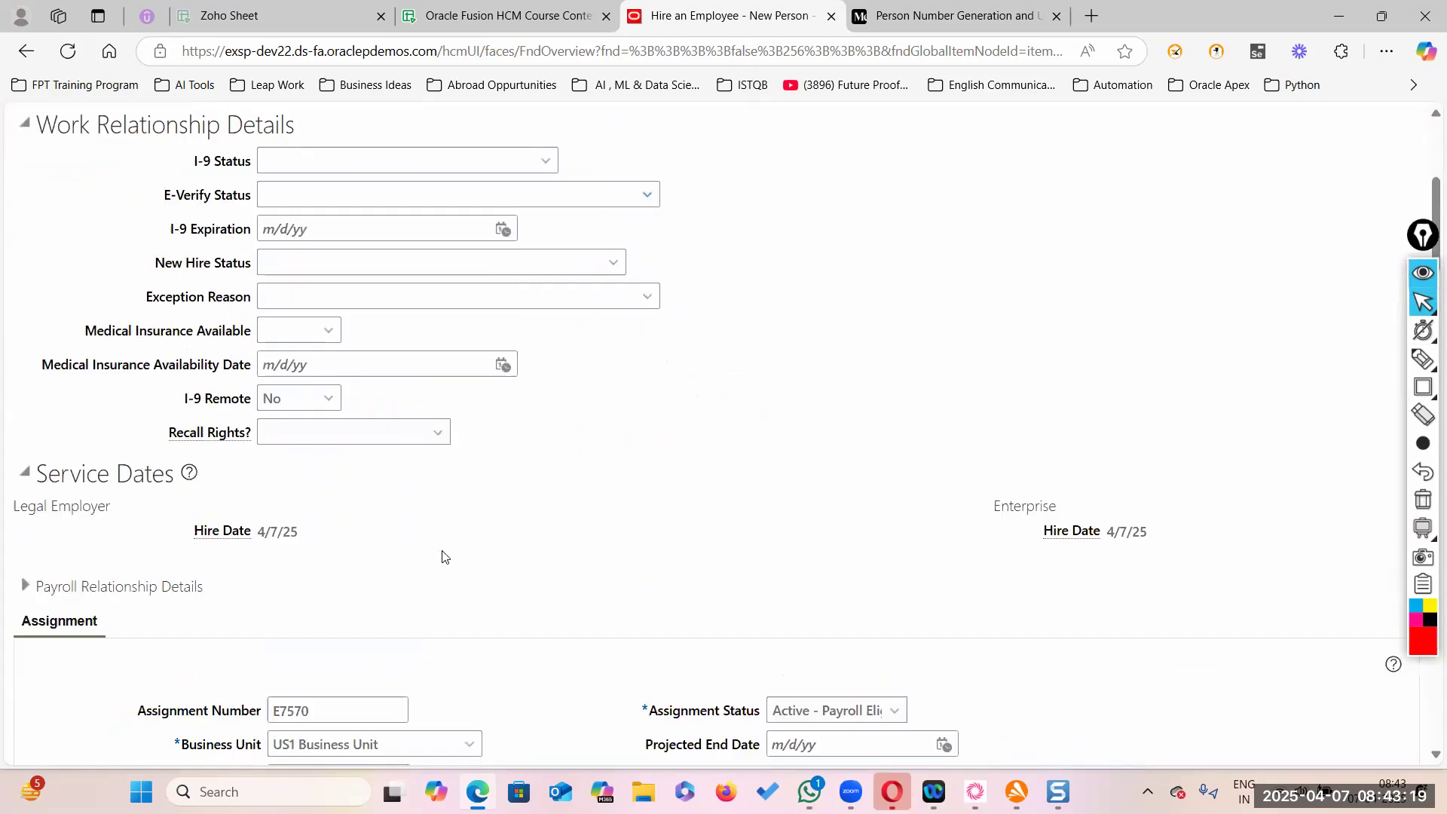
{"action": "scroll", "coordinate": [575, 482], "scroll_direction": "up", "scroll_amount": 5}
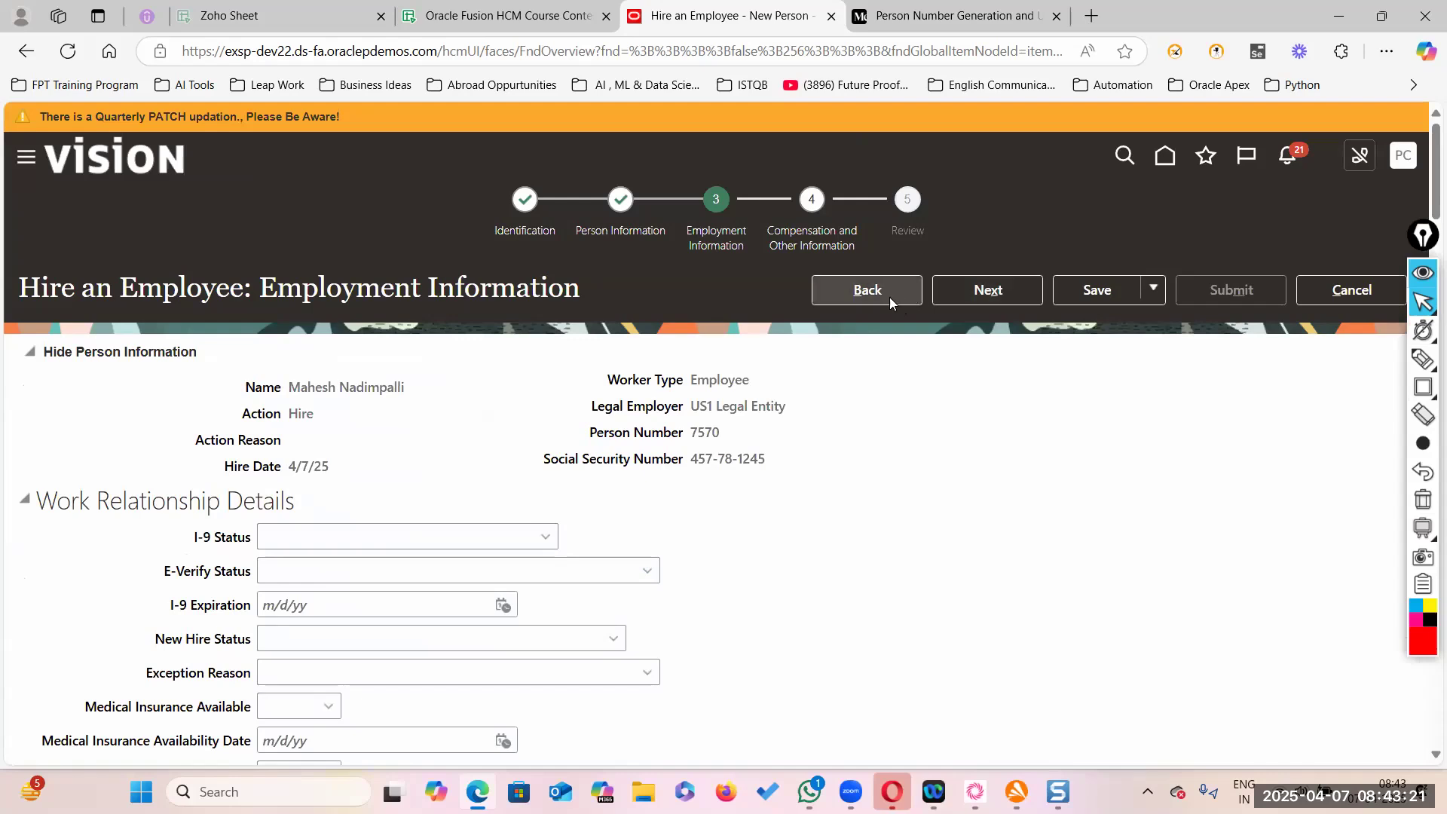
{"action": "left_click", "coordinate": [985, 290]}
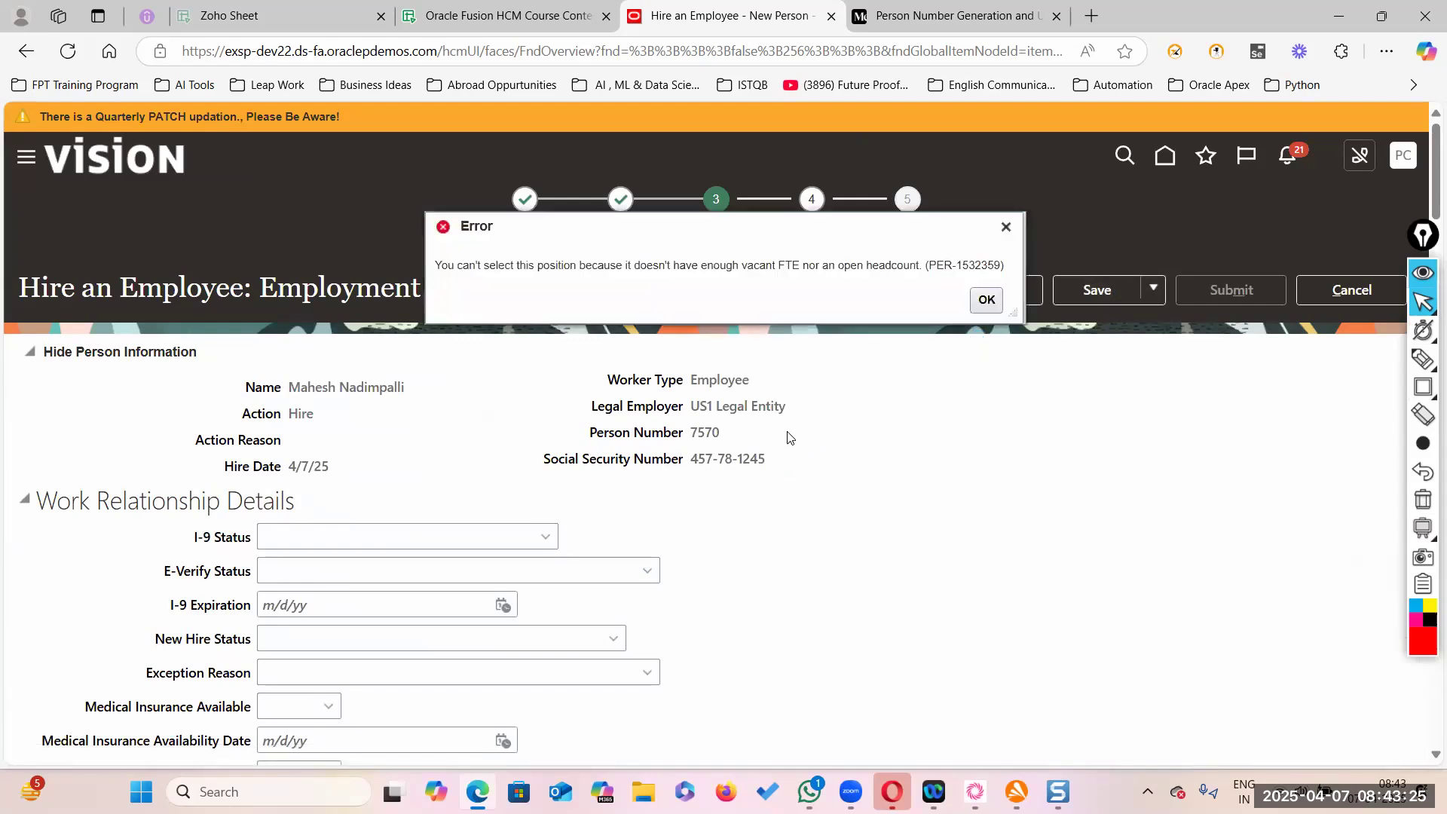
- Dismiss the FTE error, set position Team Leader Service Desk USA and continue
{"action": "left_click", "coordinate": [984, 298]}
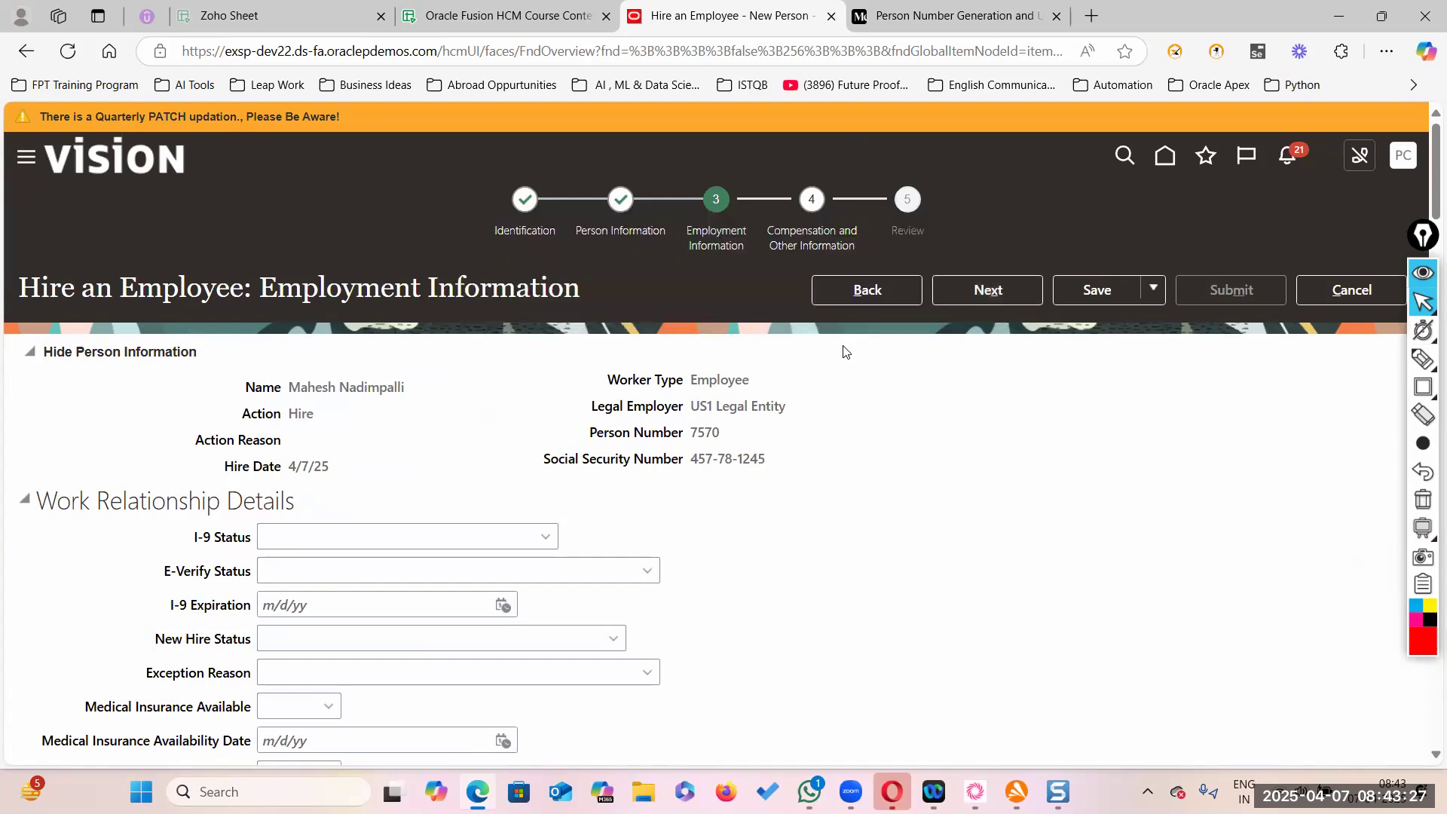
{"action": "scroll", "coordinate": [828, 392], "scroll_direction": "down", "scroll_amount": 10}
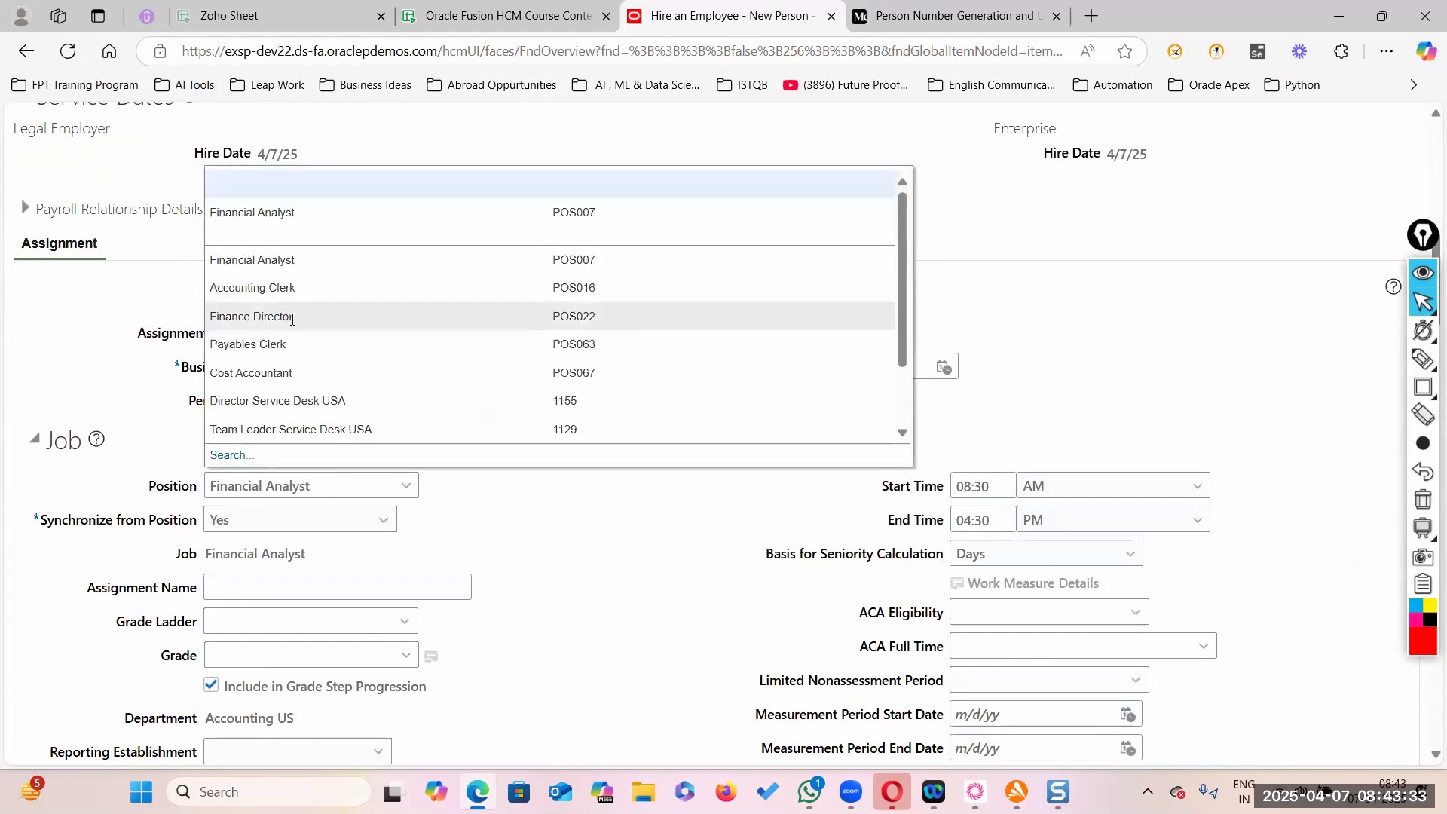
{"action": "left_click", "coordinate": [286, 429]}
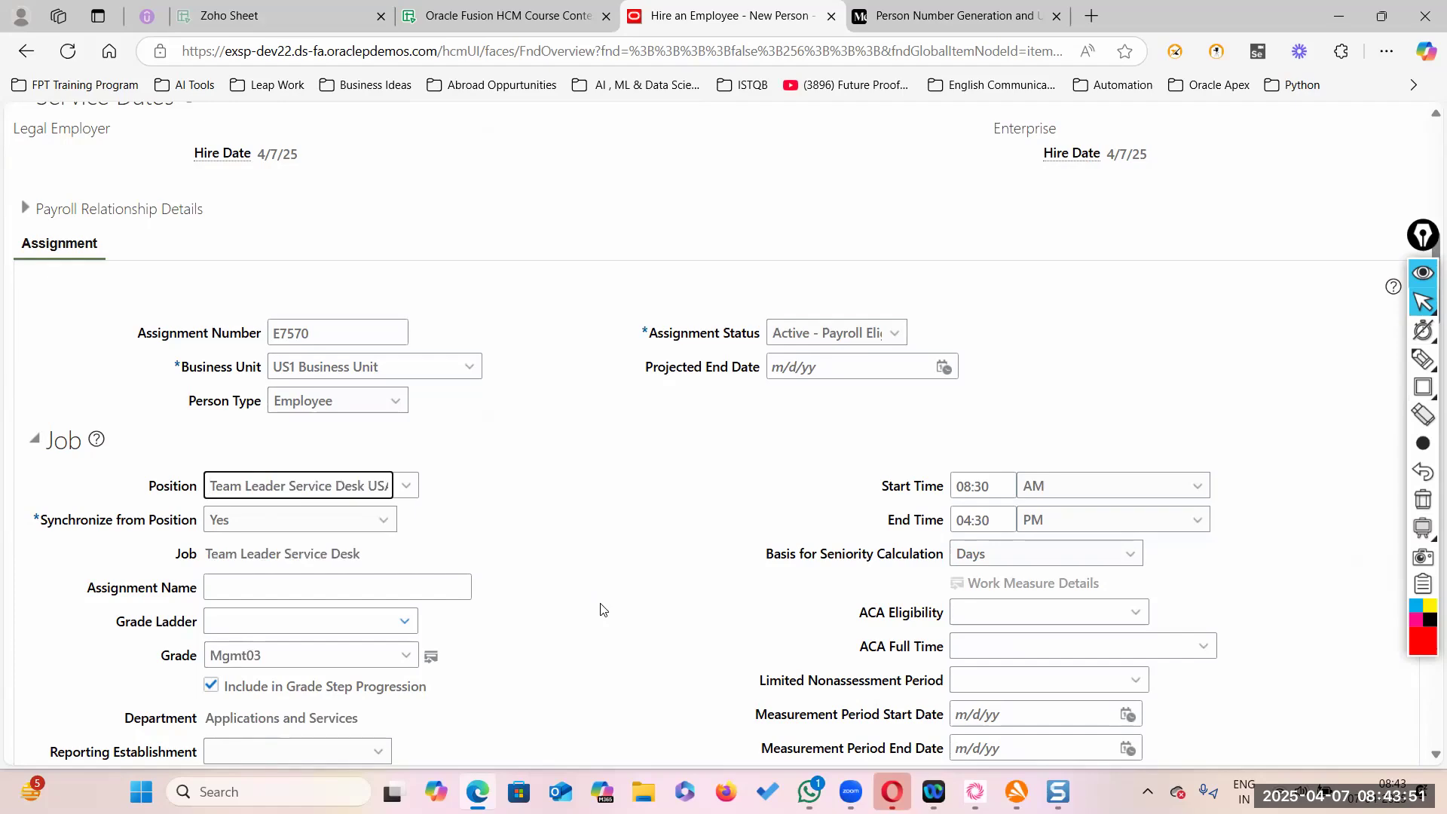
{"action": "scroll", "coordinate": [499, 594], "scroll_direction": "down", "scroll_amount": 5}
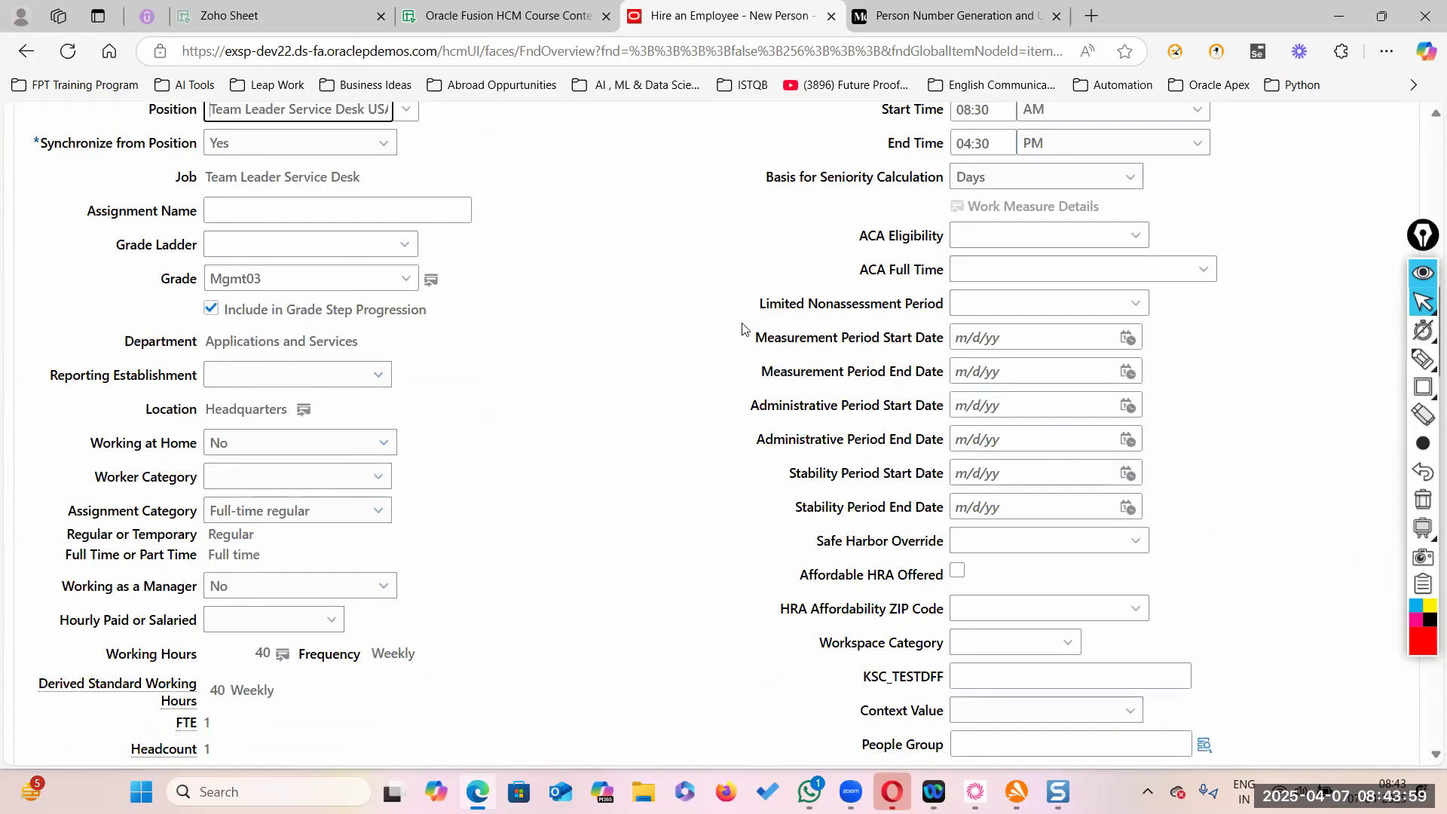
{"action": "scroll", "coordinate": [444, 361], "scroll_direction": "up", "scroll_amount": 15}
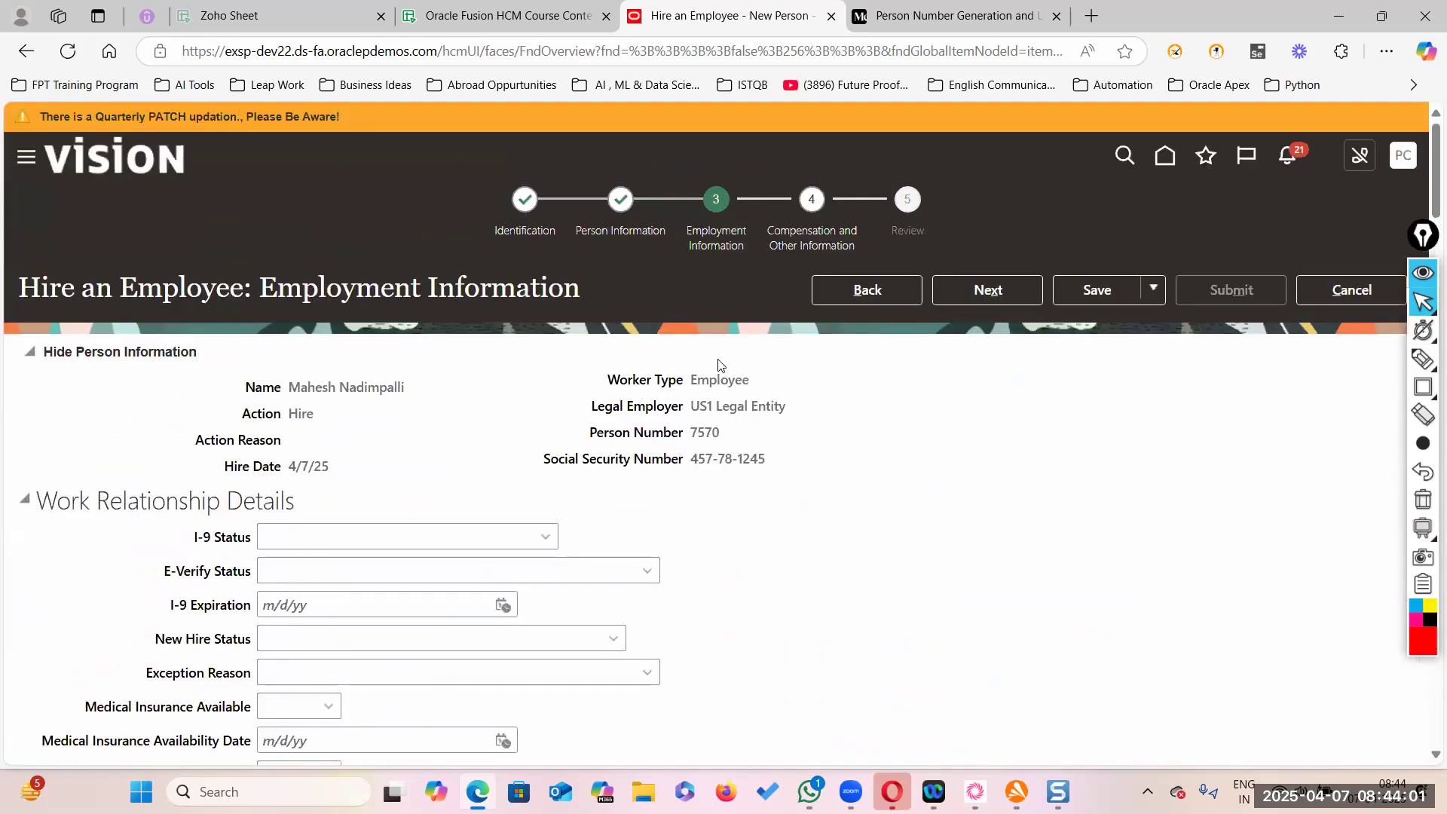
{"action": "left_click", "coordinate": [1027, 291]}
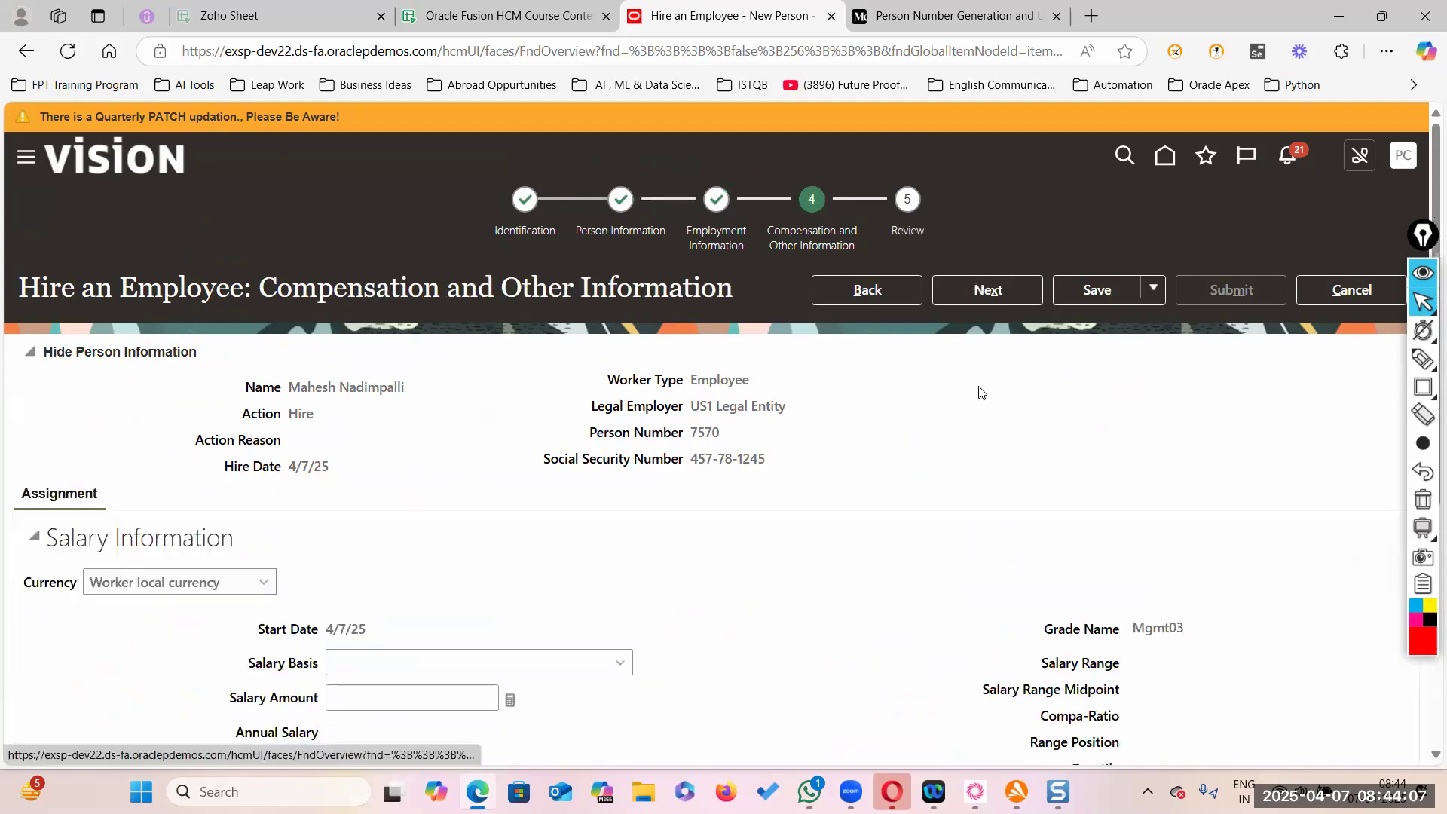
- Set salary basis US1 Annual Salary at 172,000, which triggers a salary range warning
{"action": "scroll", "coordinate": [768, 564], "scroll_direction": "down", "scroll_amount": 3}
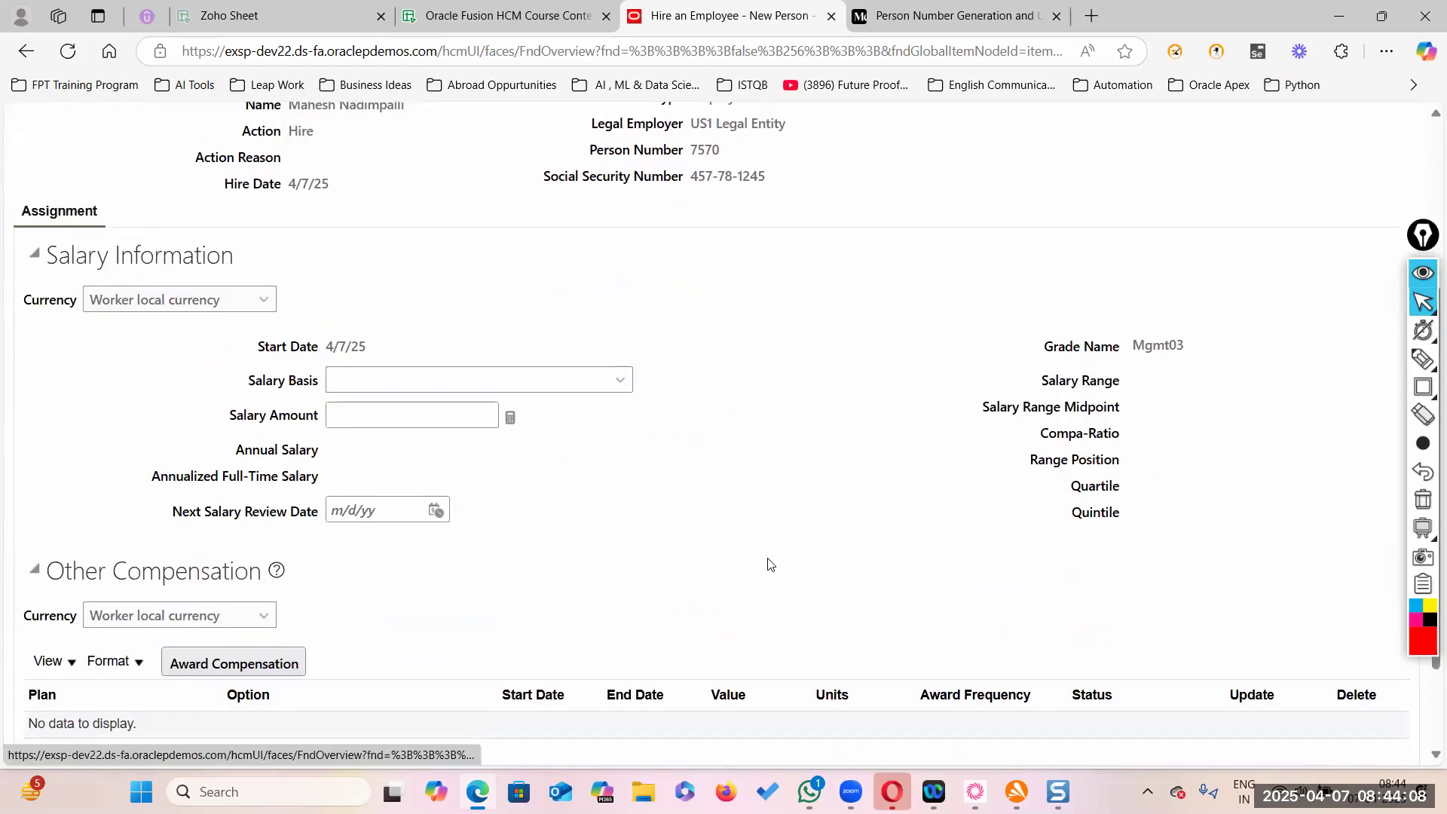
{"action": "left_click", "coordinate": [619, 380]}
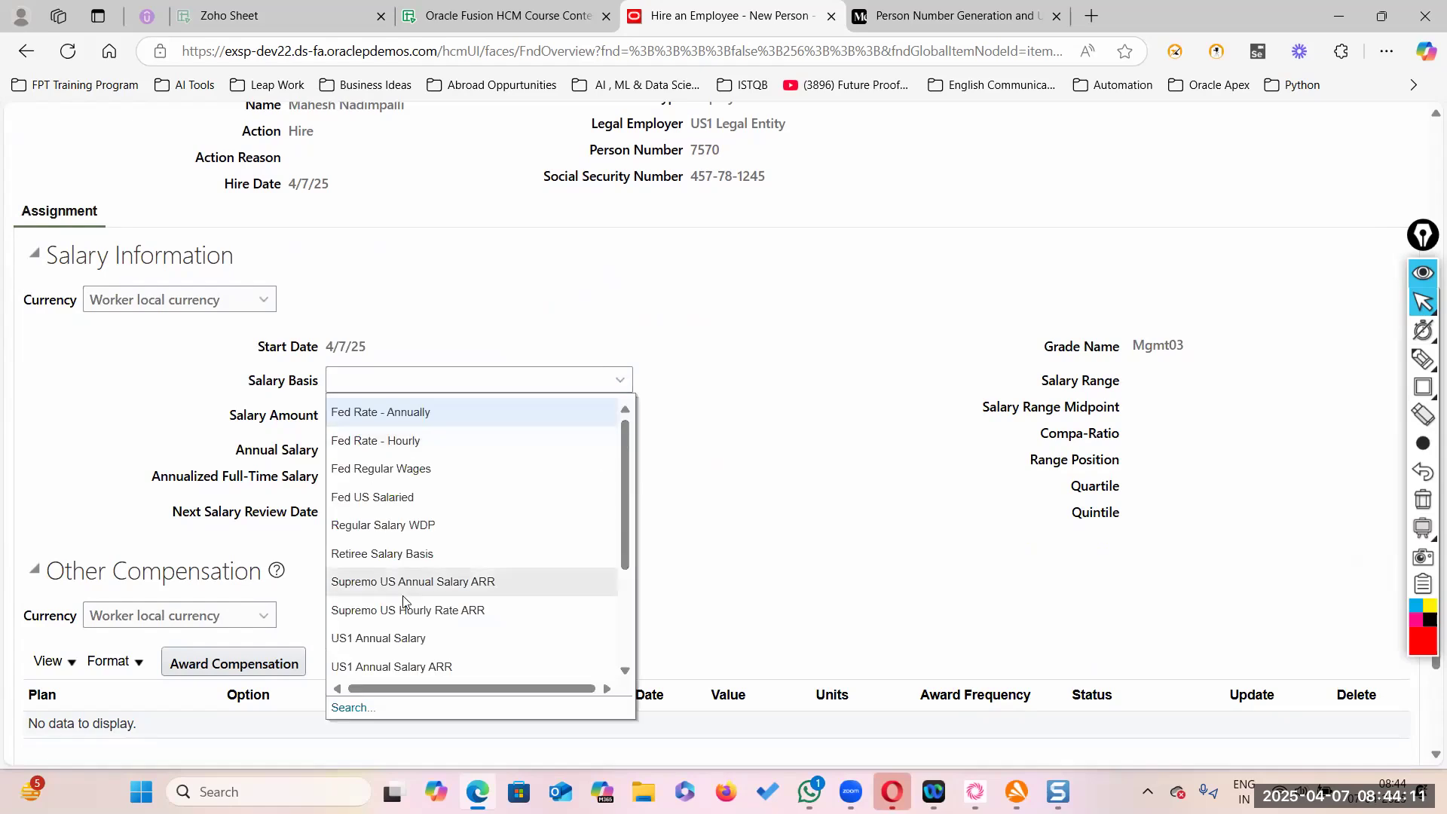
{"action": "left_click", "coordinate": [381, 643]}
{"action": "left_click", "coordinate": [485, 420]}
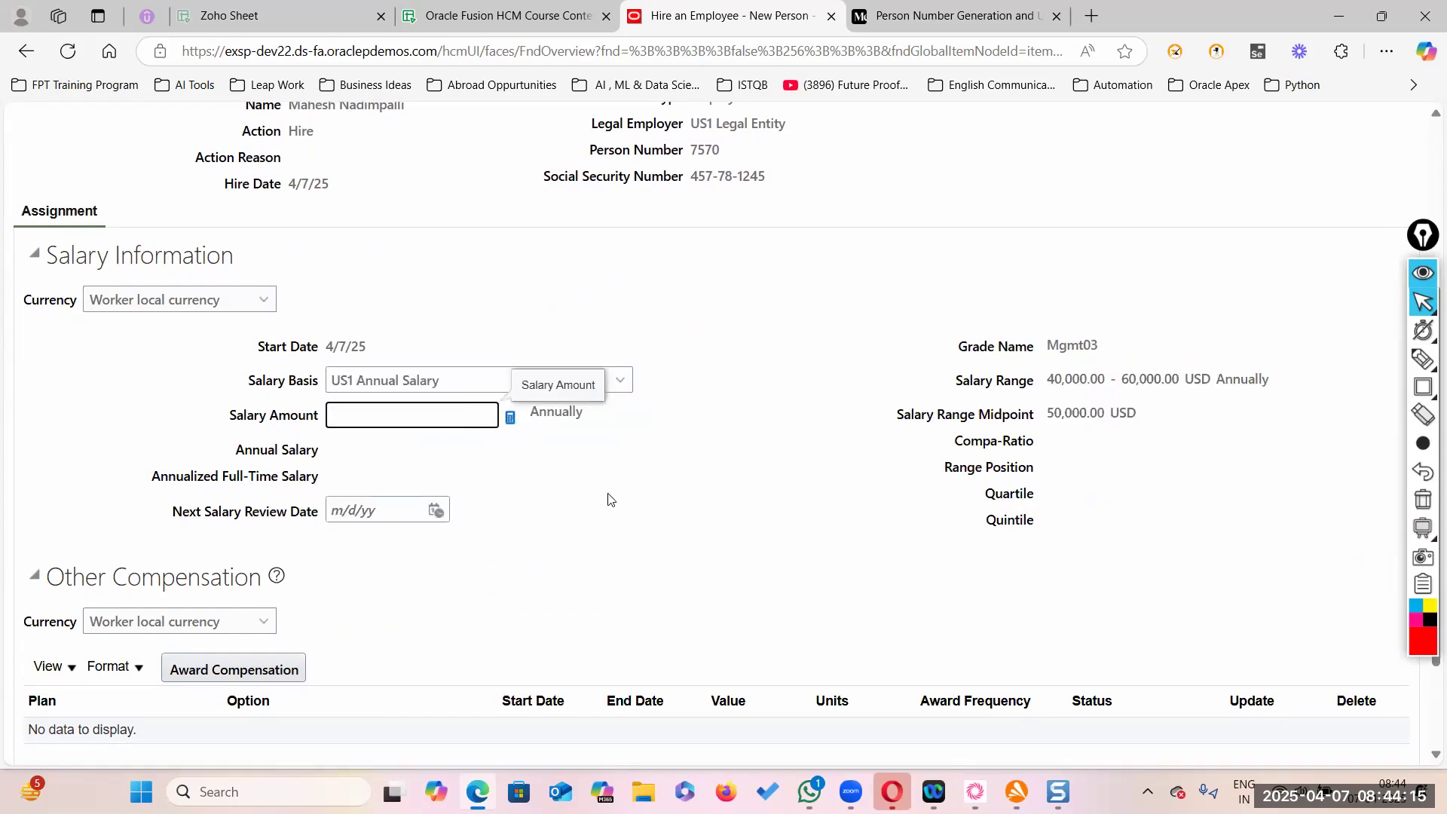
{"action": "type", "text": "172000"}
{"action": "left_click", "coordinate": [593, 505]}
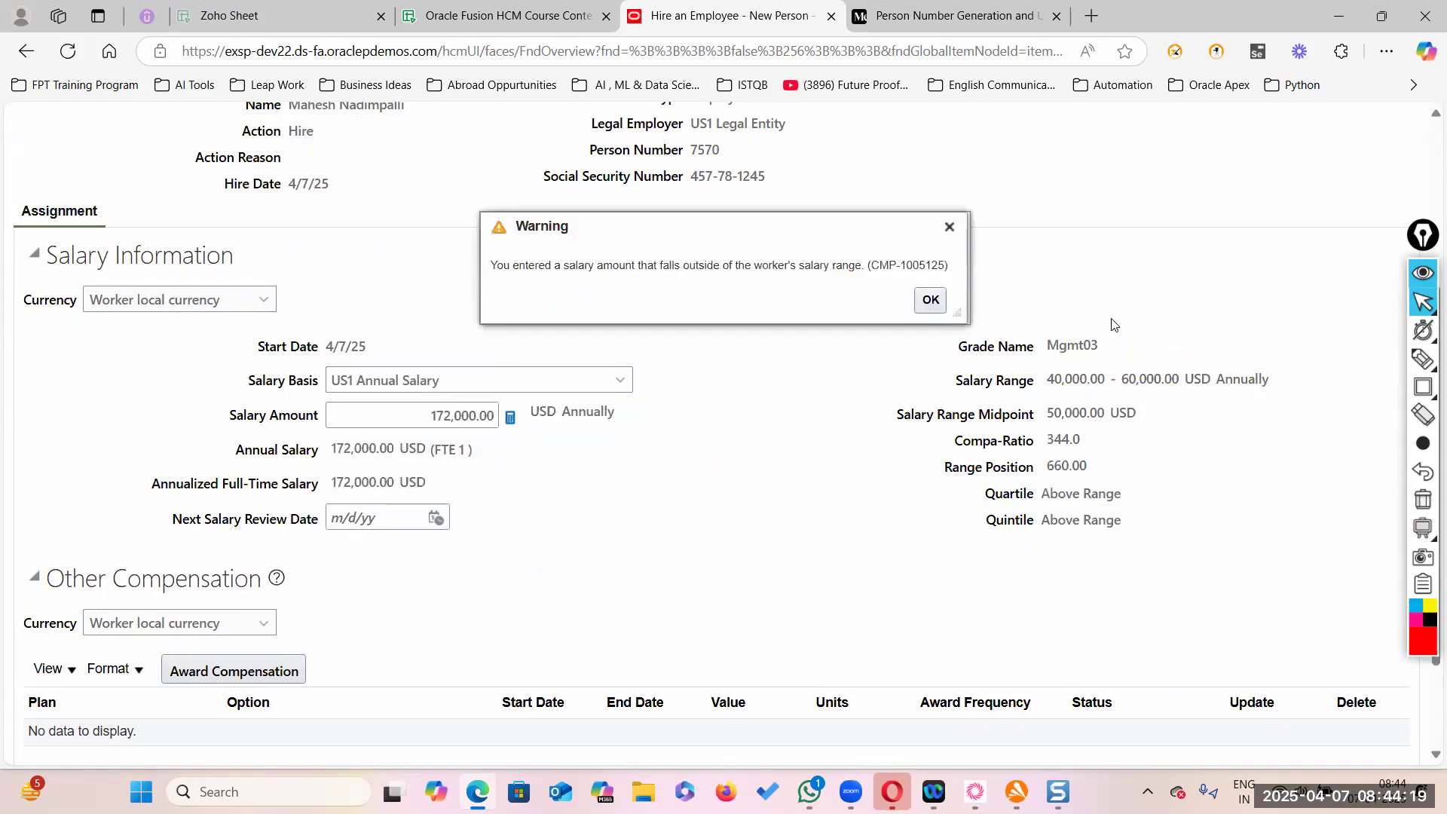
{"action": "left_click", "coordinate": [930, 300]}
- Replace the salary with 55,000 to fit the 40,000–60,000 range
{"action": "scroll", "coordinate": [777, 474], "scroll_direction": "down", "scroll_amount": 5}
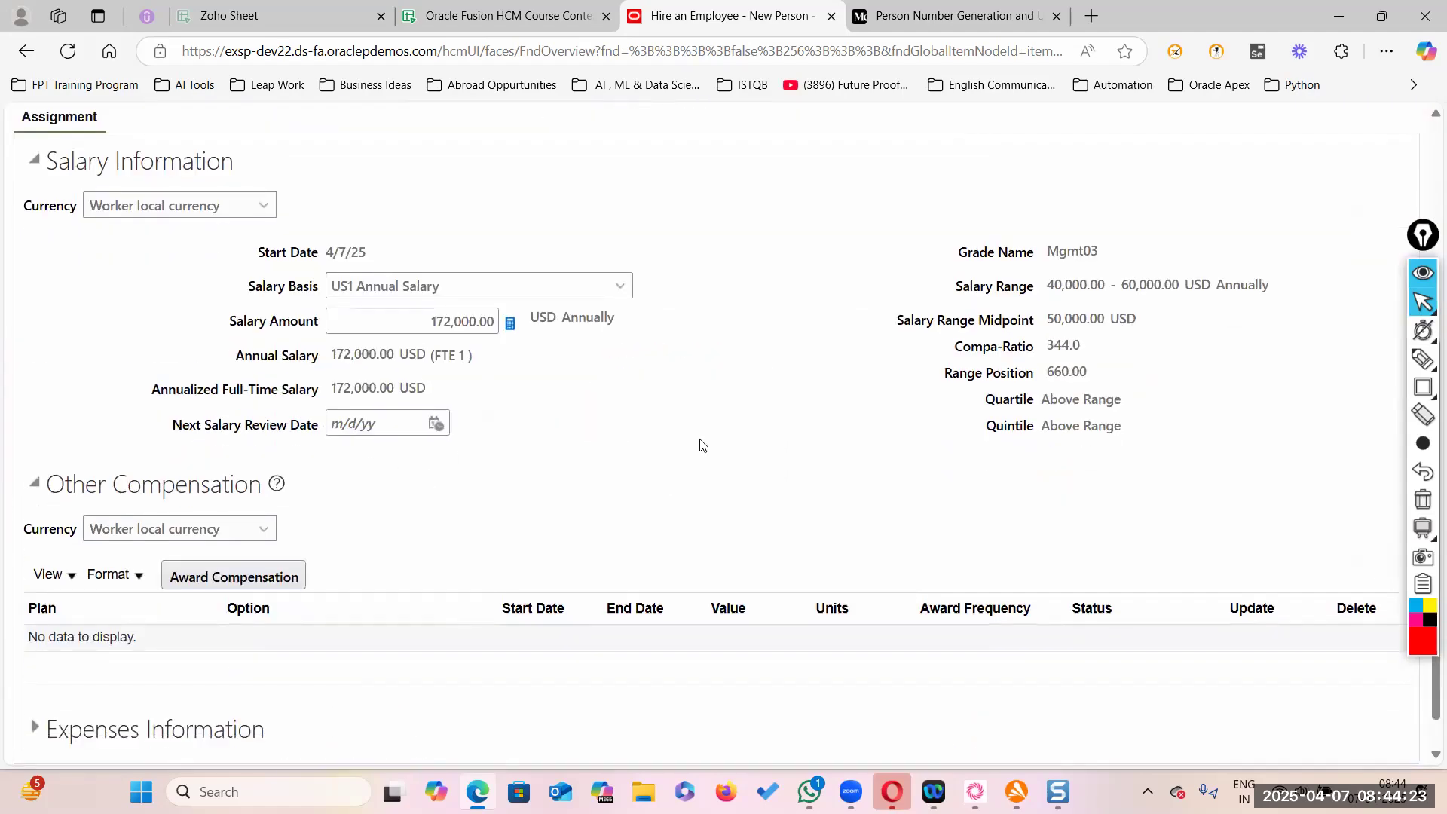
{"action": "left_click", "coordinate": [441, 324]}
{"action": "type", "text": "55000"}
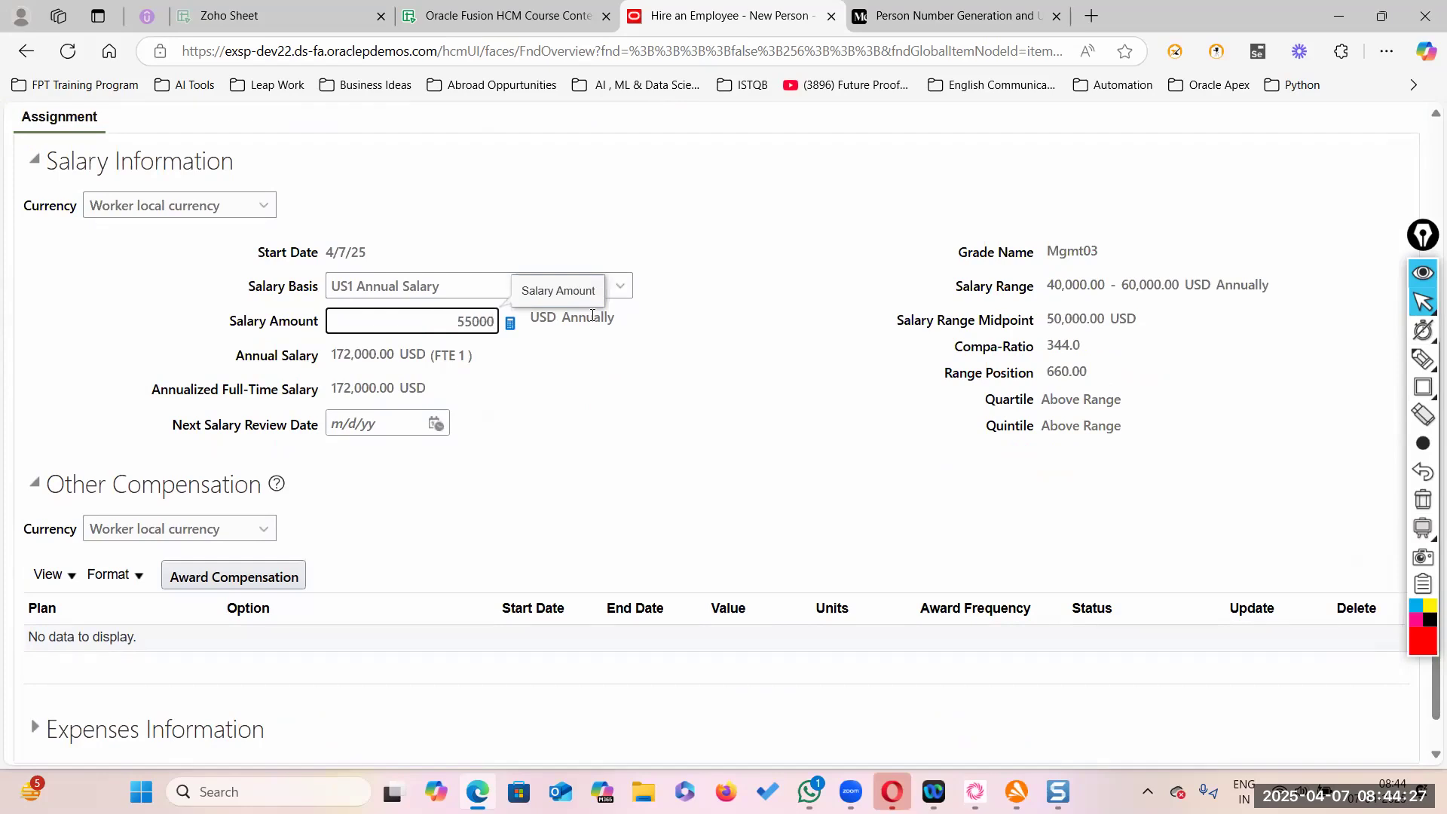
{"action": "left_click", "coordinate": [678, 406]}
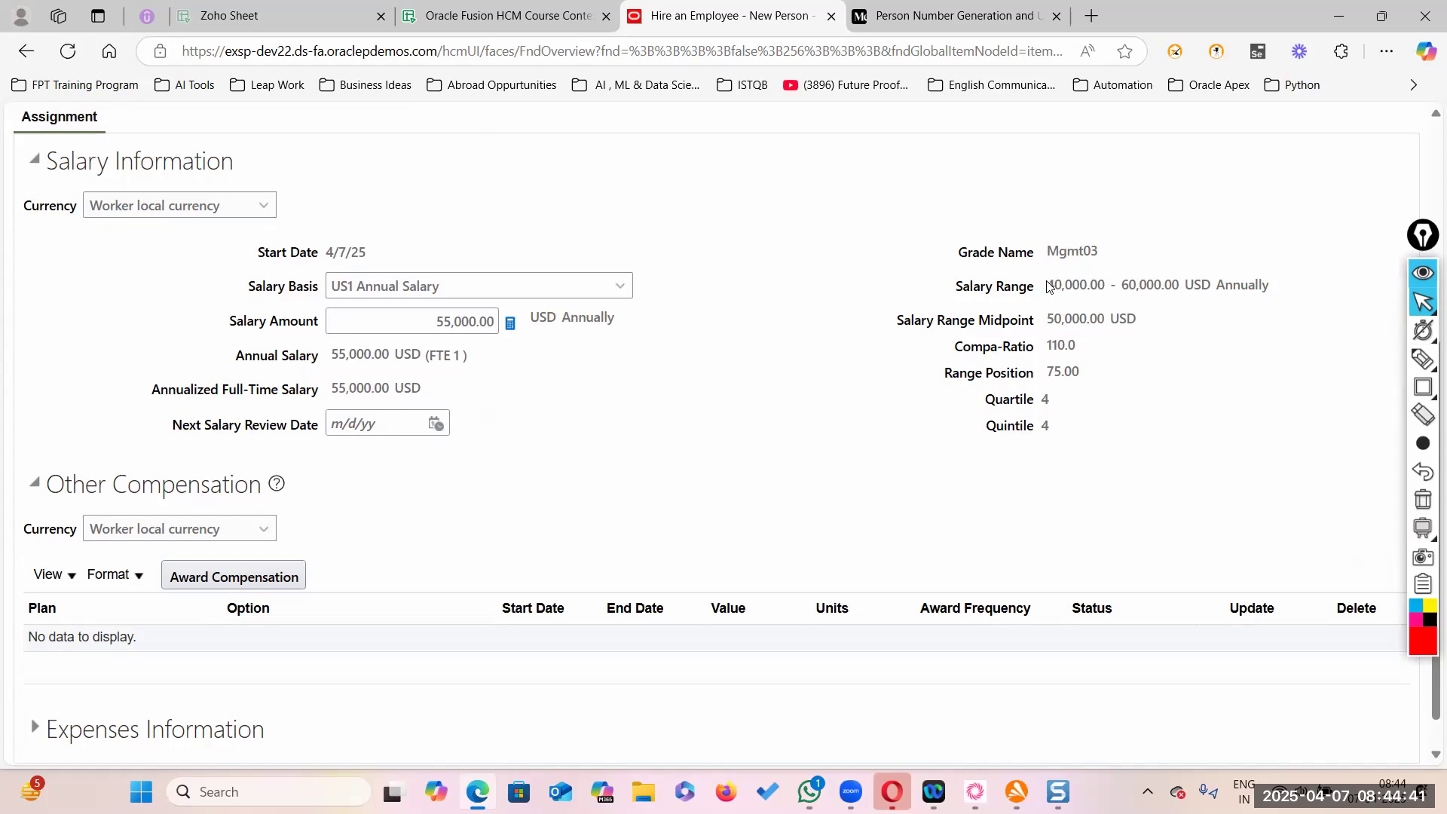
{"action": "left_click_drag", "start_coordinate": [1049, 284], "coordinate": [1181, 285]}
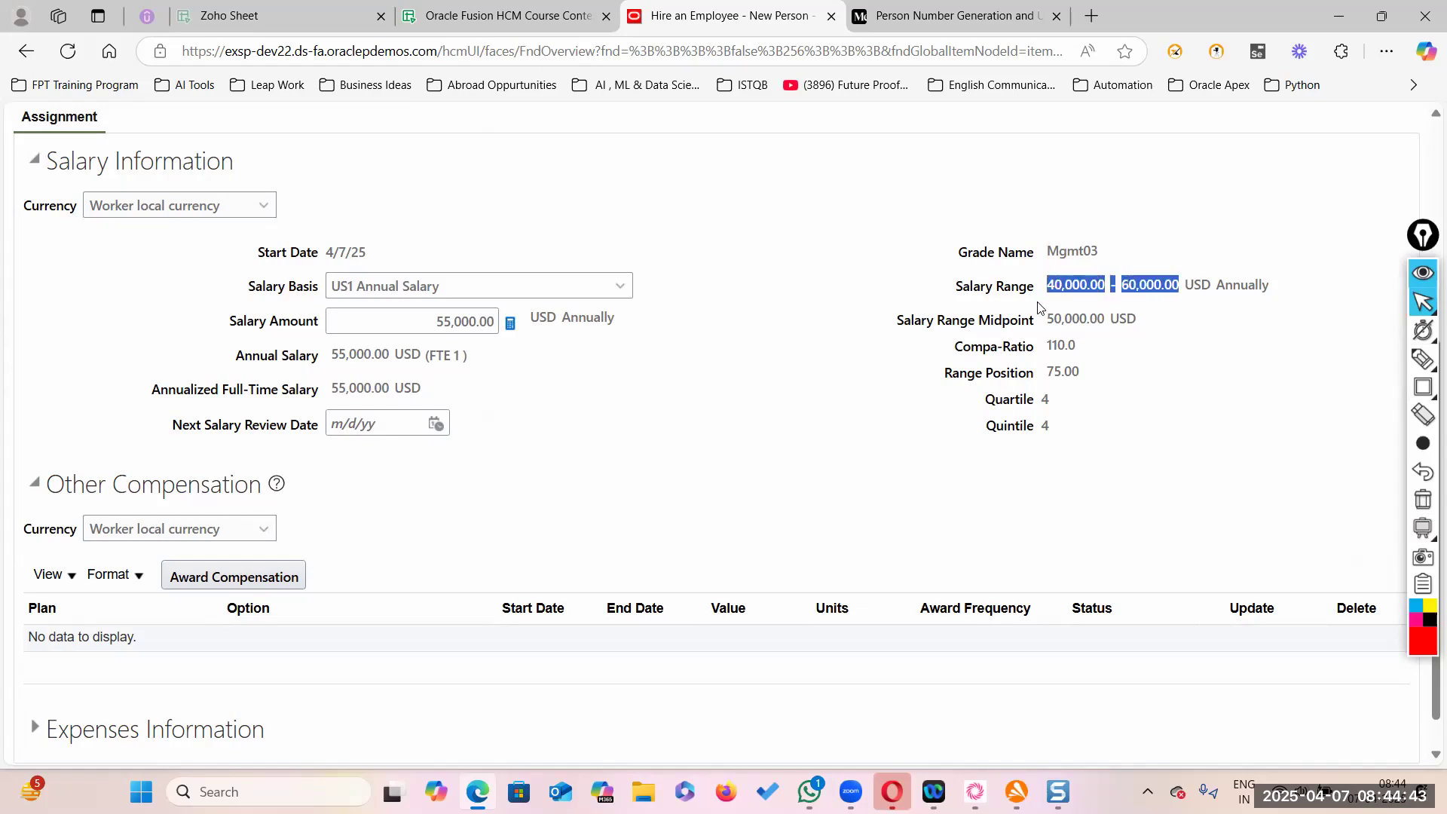
{"action": "scroll", "coordinate": [919, 402], "scroll_direction": "up", "scroll_amount": 4}
{"action": "left_click", "coordinate": [836, 454]}
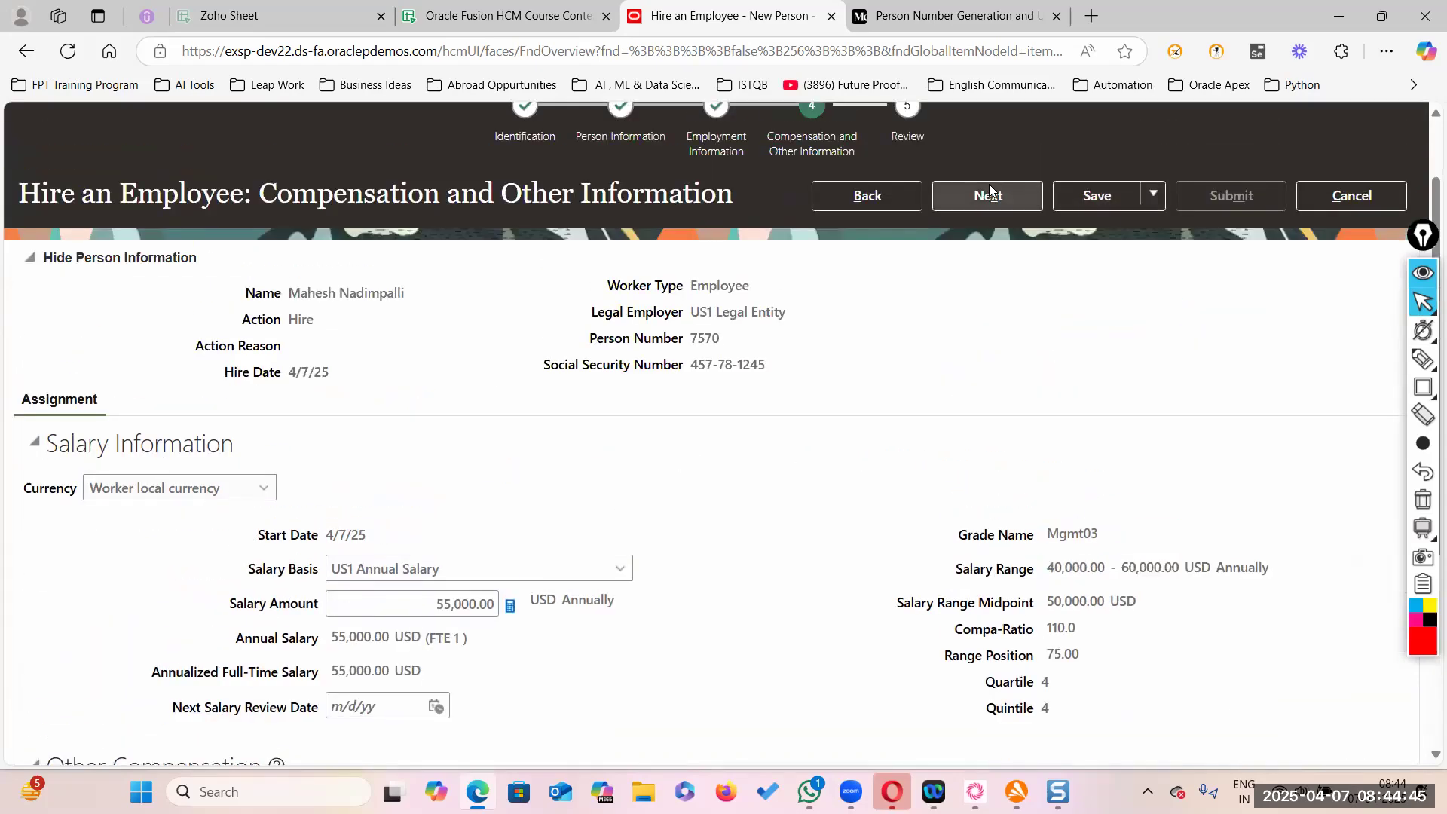
- Proceed to the Review page, submit the hire request, and accept the warning and confirmation dialogs
{"action": "left_click", "coordinate": [997, 208]}
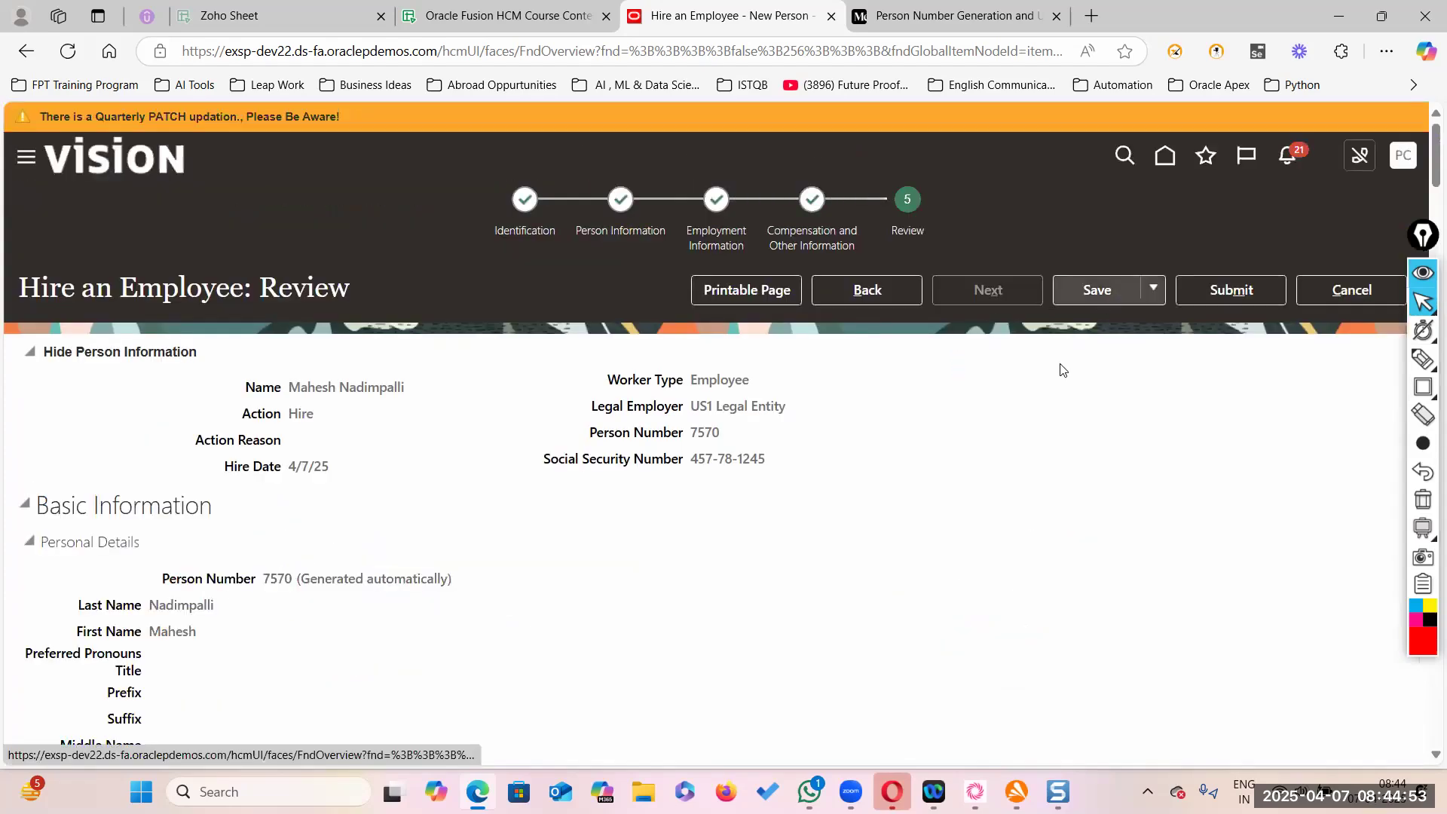
{"action": "scroll", "coordinate": [959, 475], "scroll_direction": "down", "scroll_amount": 10}
{"action": "scroll", "coordinate": [962, 475], "scroll_direction": "up", "scroll_amount": 10}
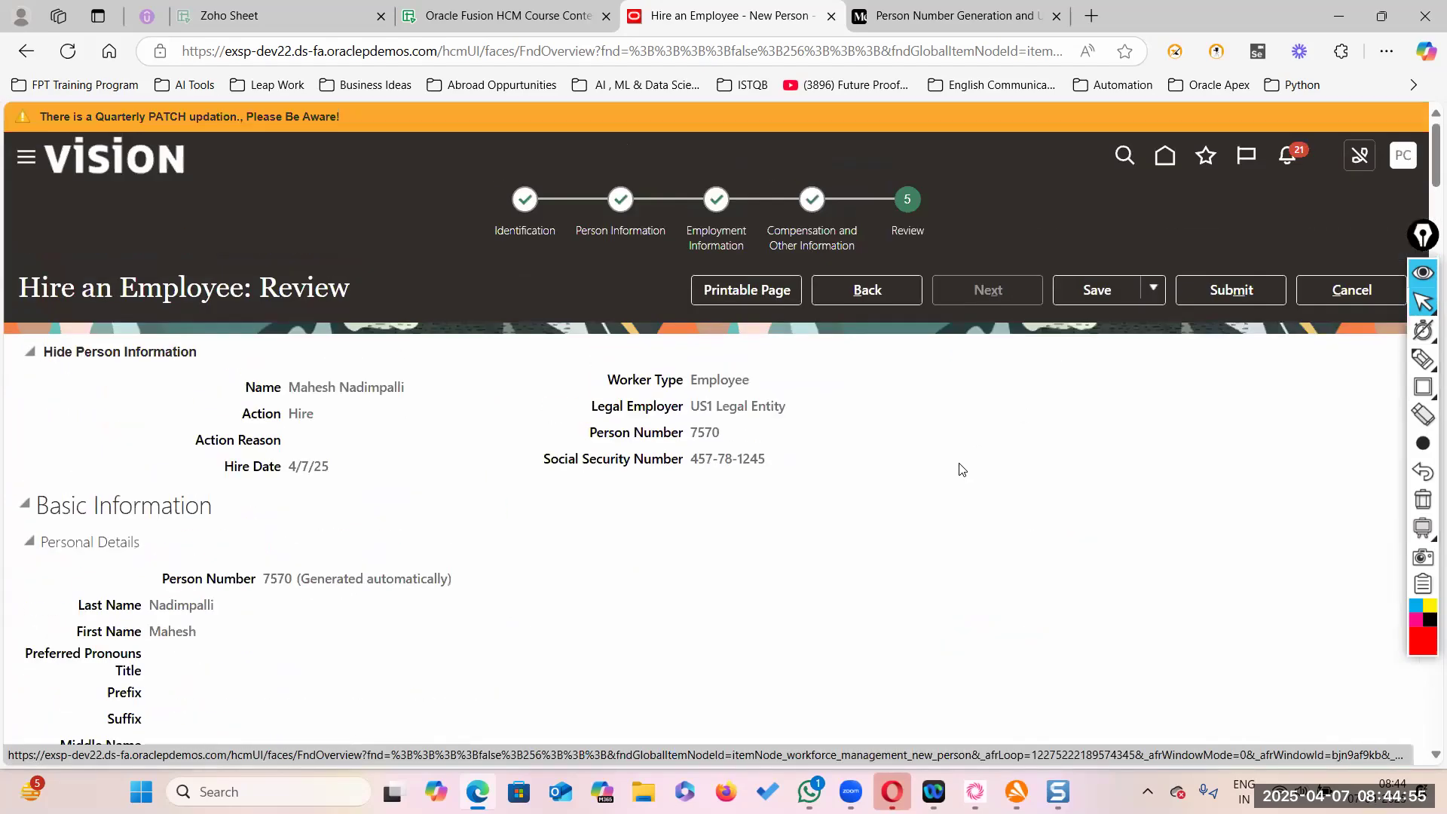
{"action": "left_click", "coordinate": [1244, 294]}
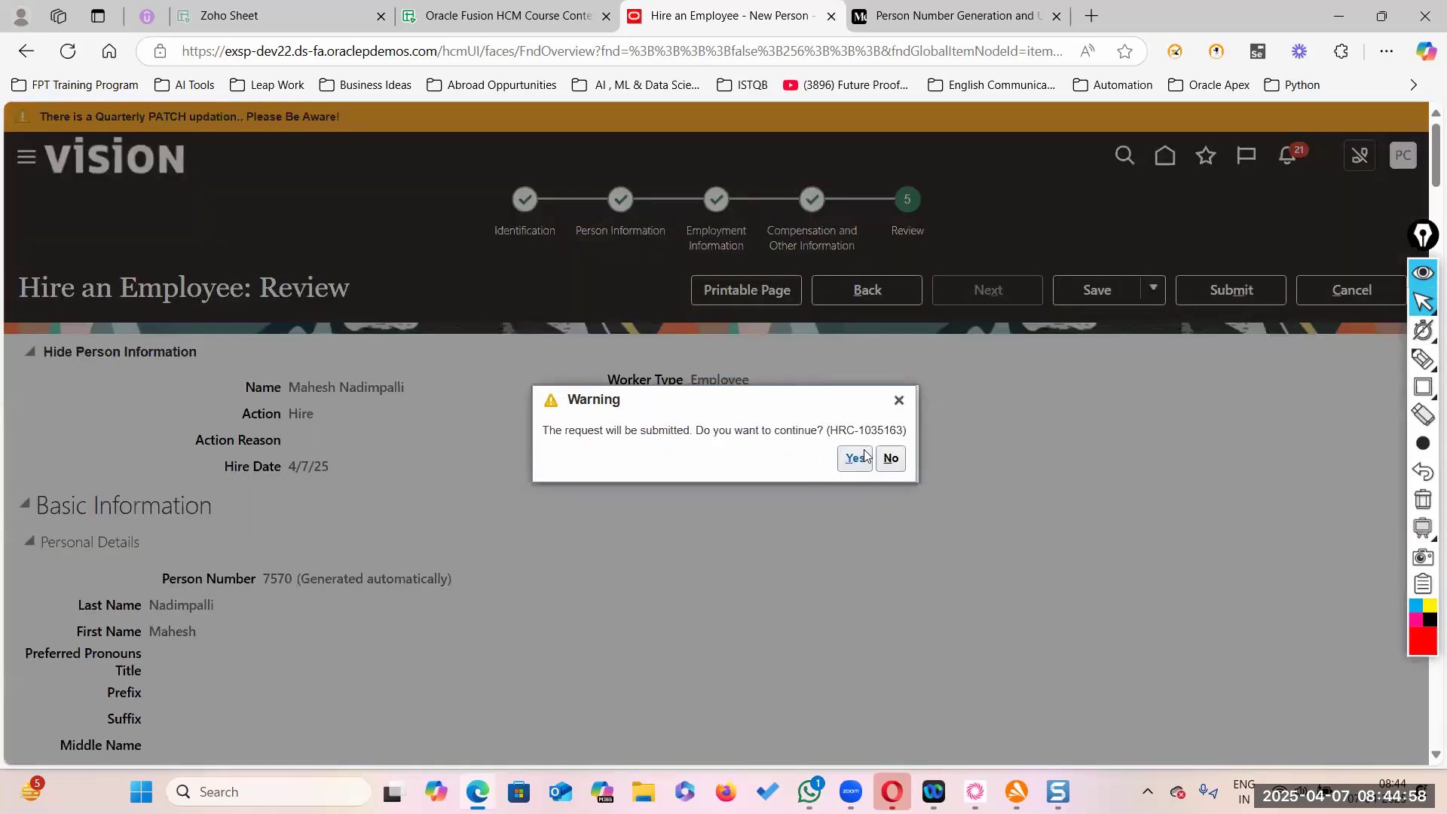
{"action": "left_click", "coordinate": [854, 458]}
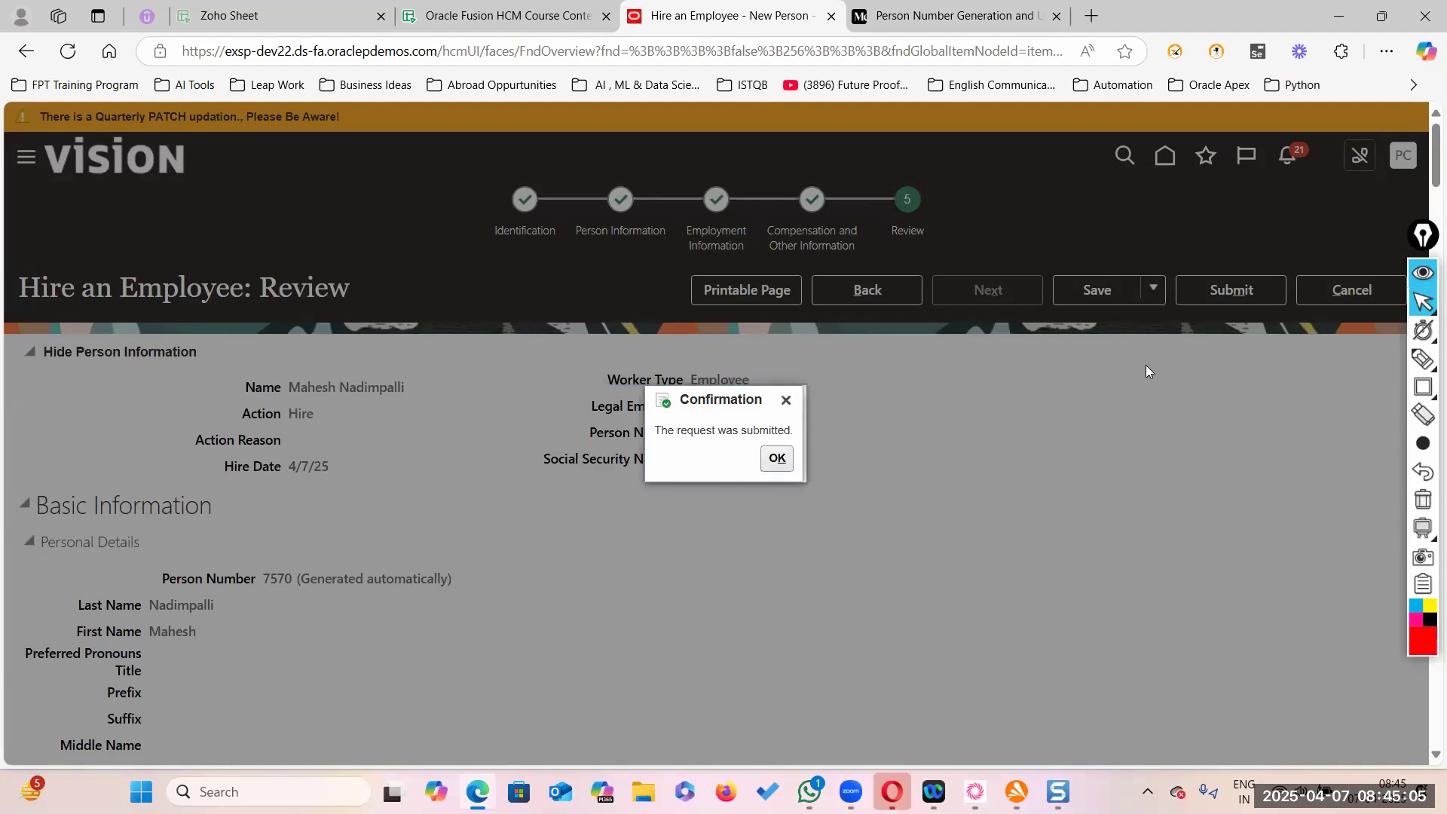
{"action": "left_click", "coordinate": [777, 458]}
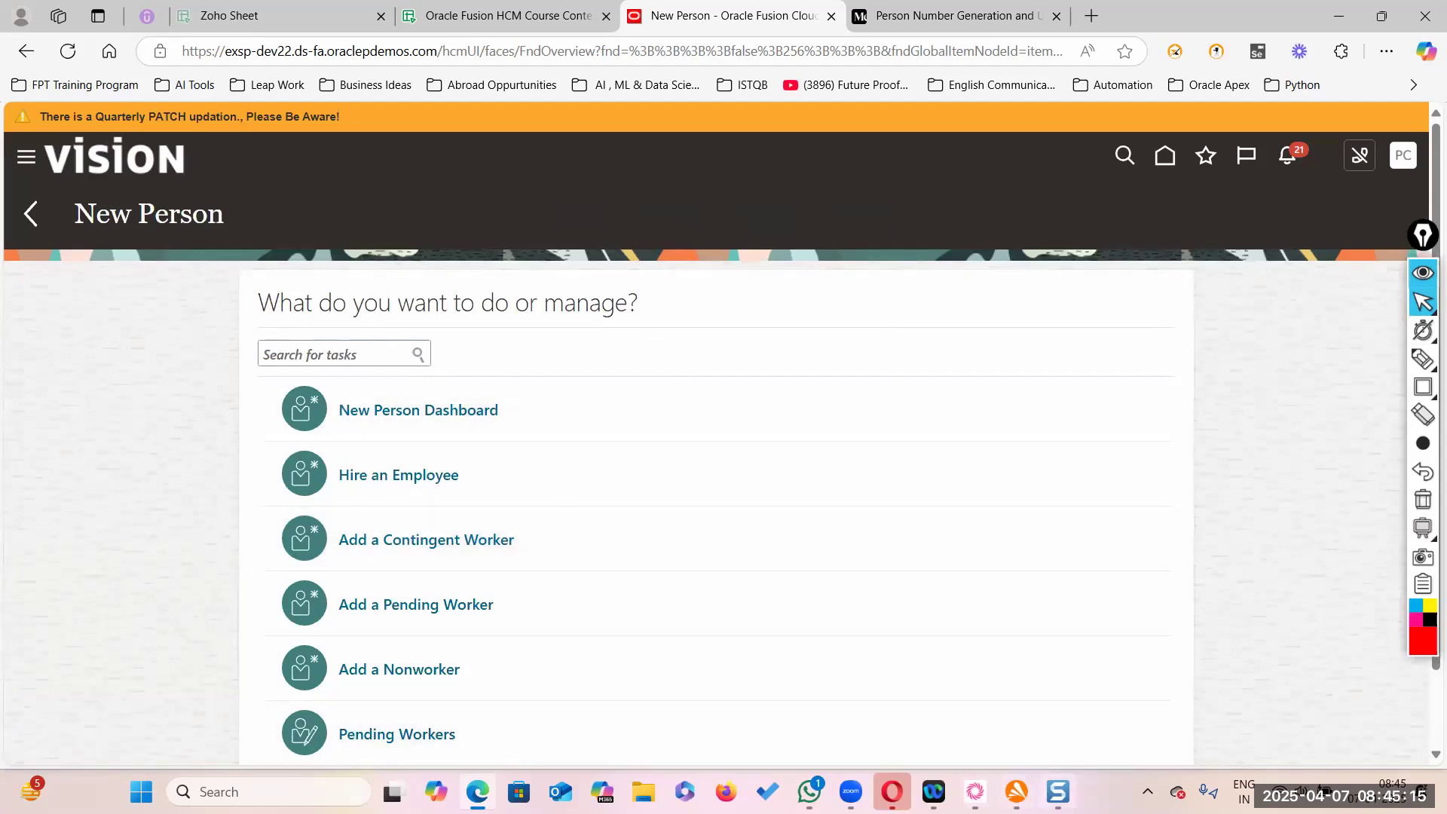
{"action": "left_click", "coordinate": [953, 15]}
{"action": "scroll", "coordinate": [786, 612], "scroll_direction": "down", "scroll_amount": 15}
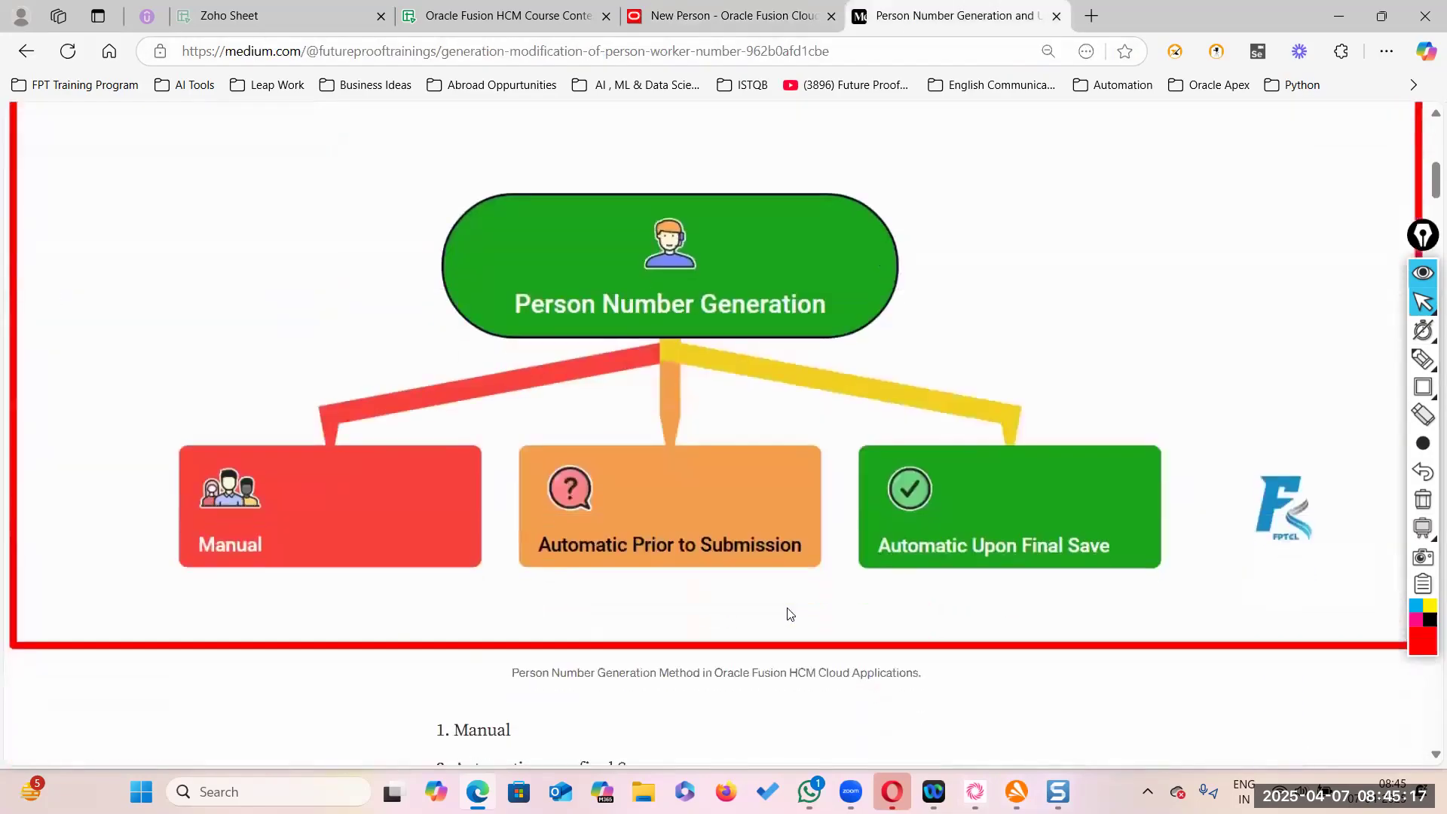
{"action": "scroll", "coordinate": [785, 608], "scroll_direction": "down", "scroll_amount": 20}
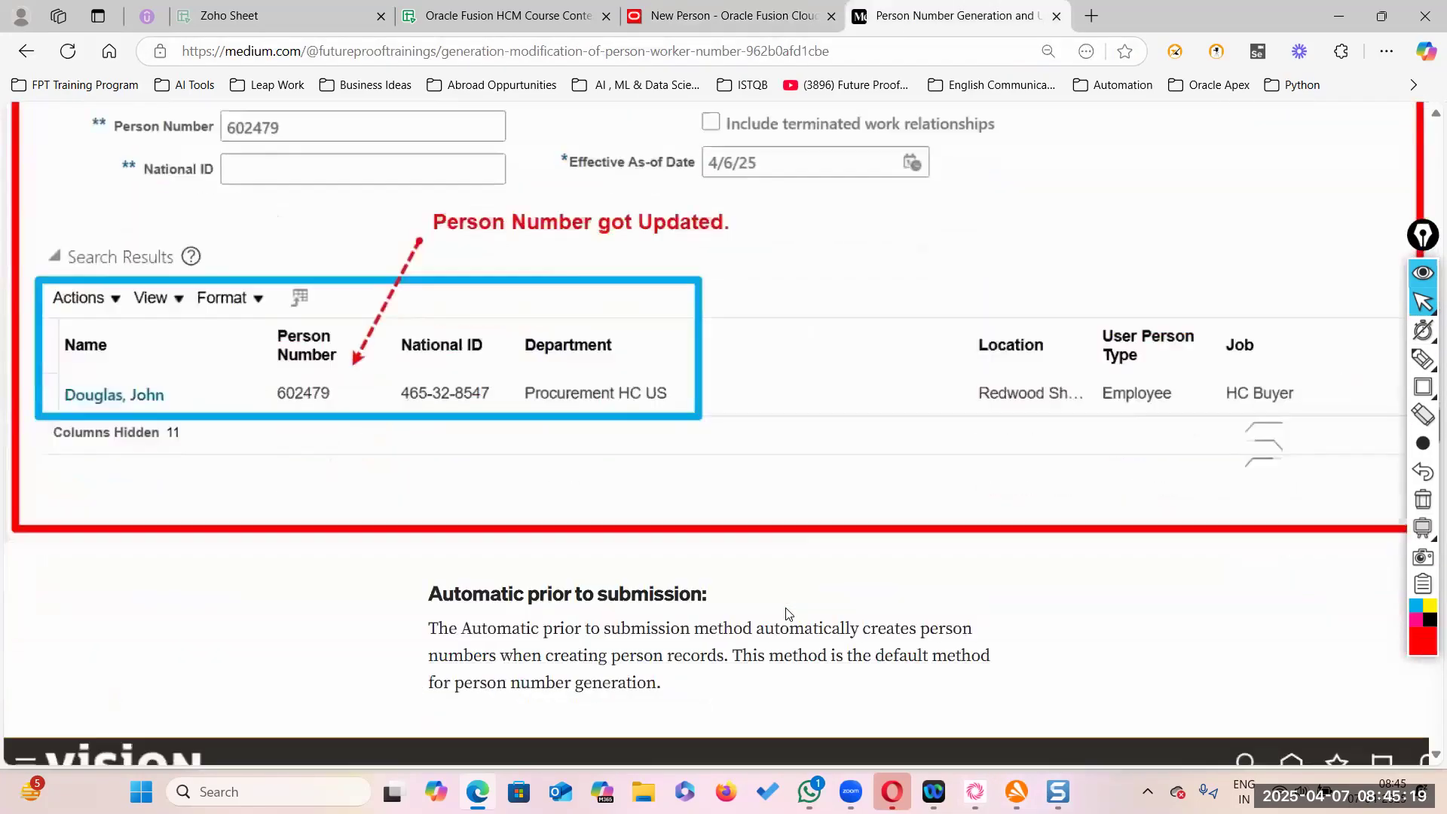
{"action": "scroll", "coordinate": [787, 615], "scroll_direction": "down", "scroll_amount": 2}
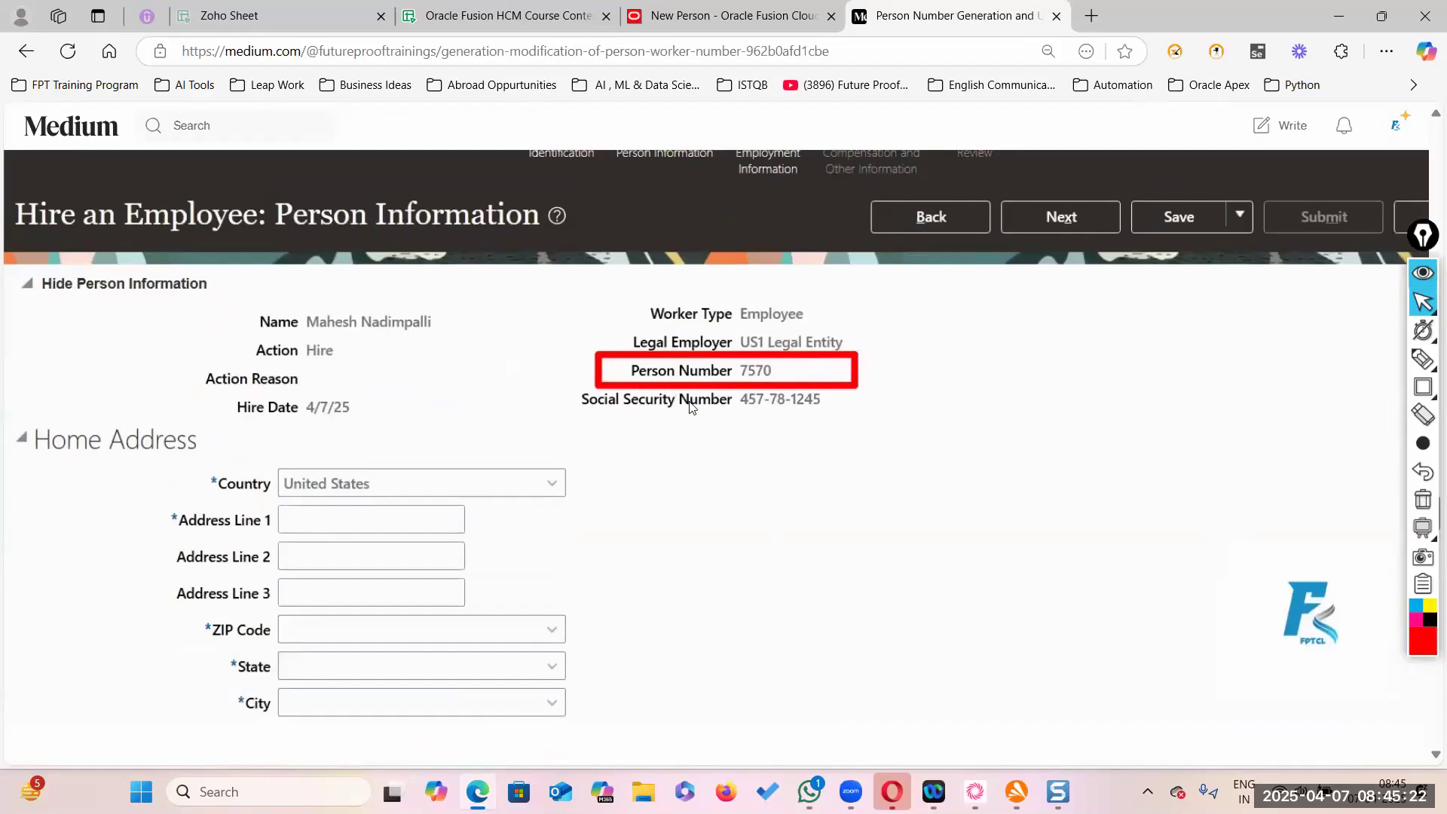
{"action": "scroll", "coordinate": [693, 407], "scroll_direction": "down", "scroll_amount": 6}
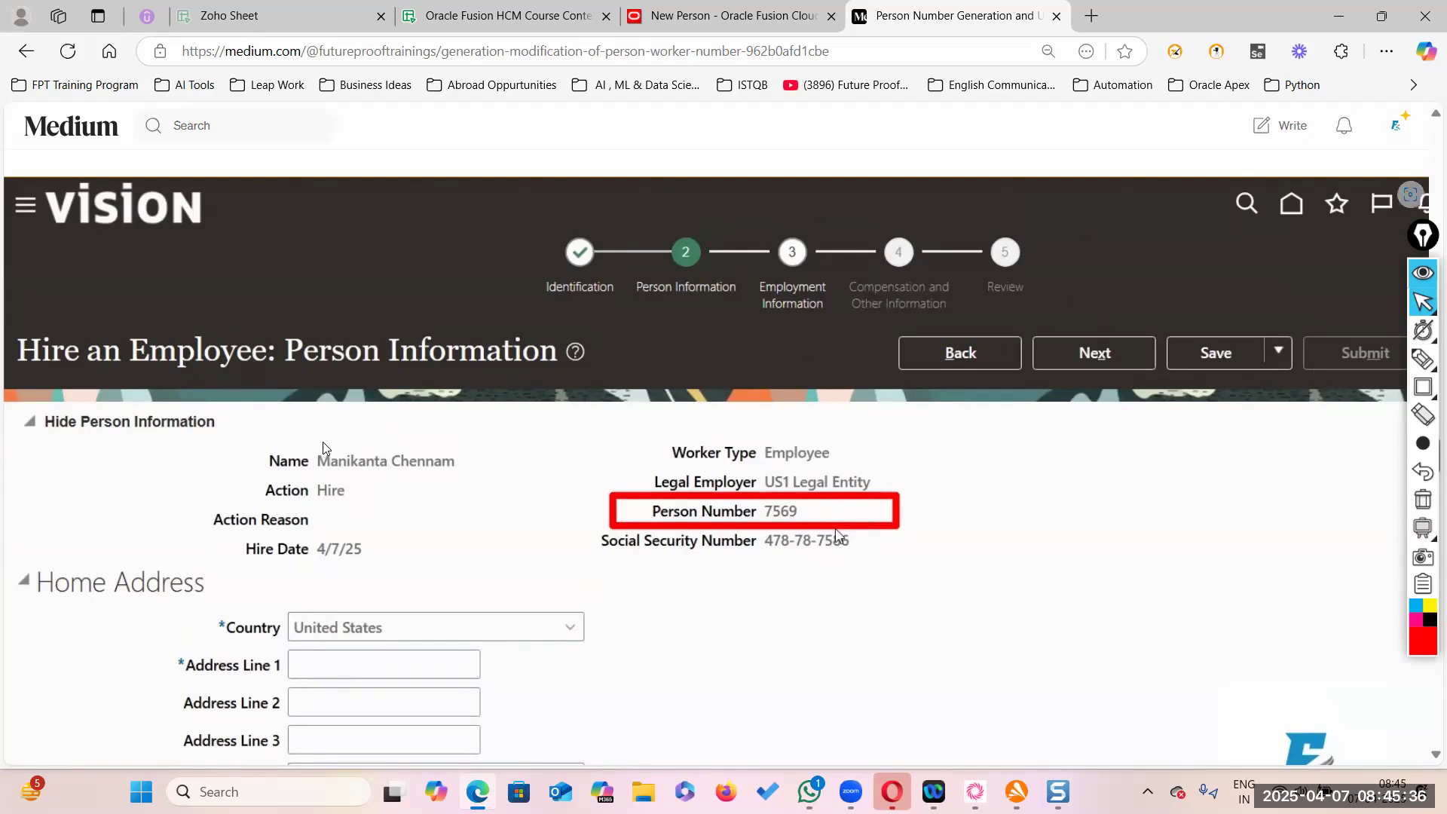
{"action": "scroll", "coordinate": [769, 451], "scroll_direction": "down", "scroll_amount": 15}
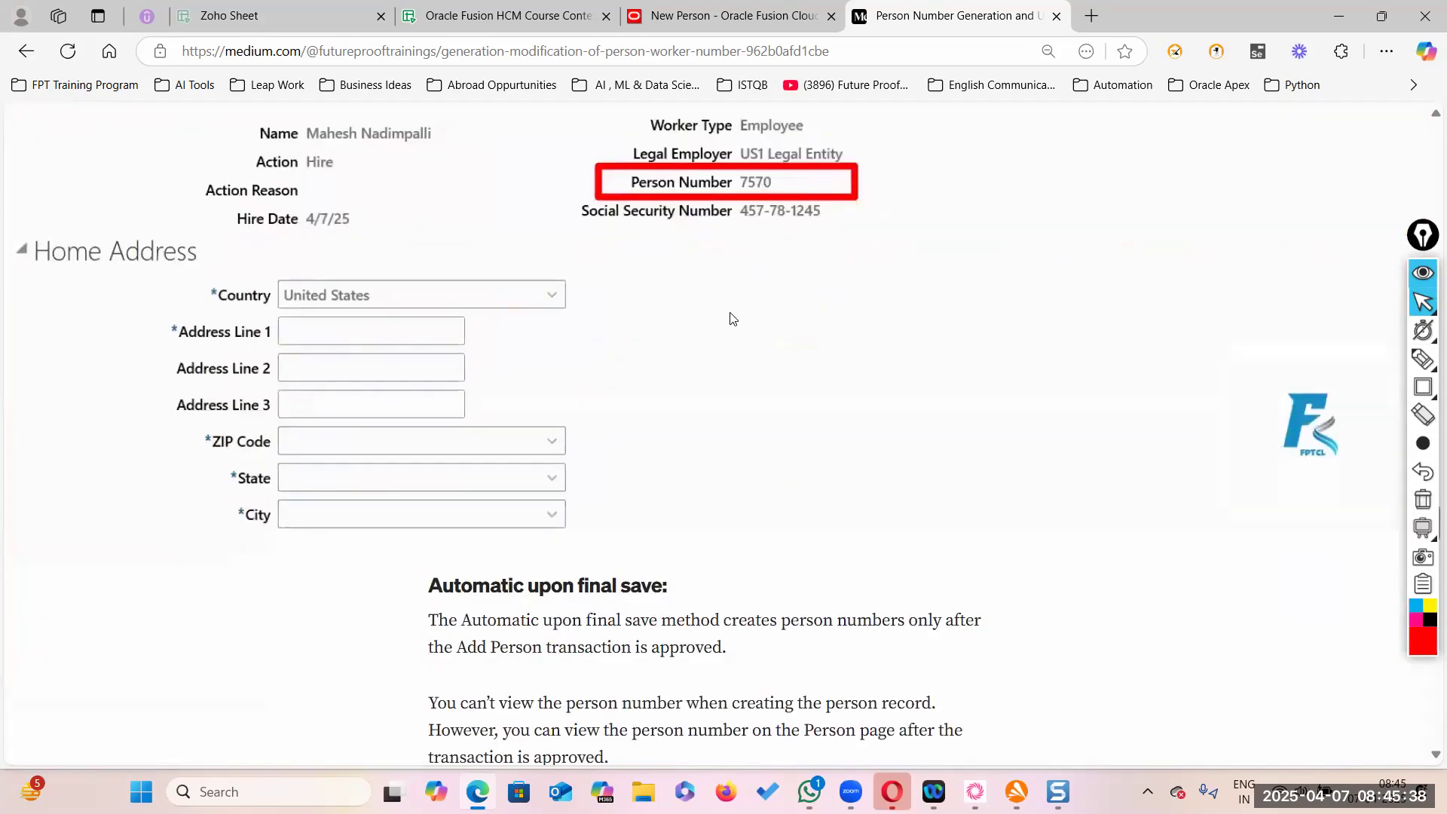
{"action": "scroll", "coordinate": [661, 325], "scroll_direction": "up", "scroll_amount": 4}
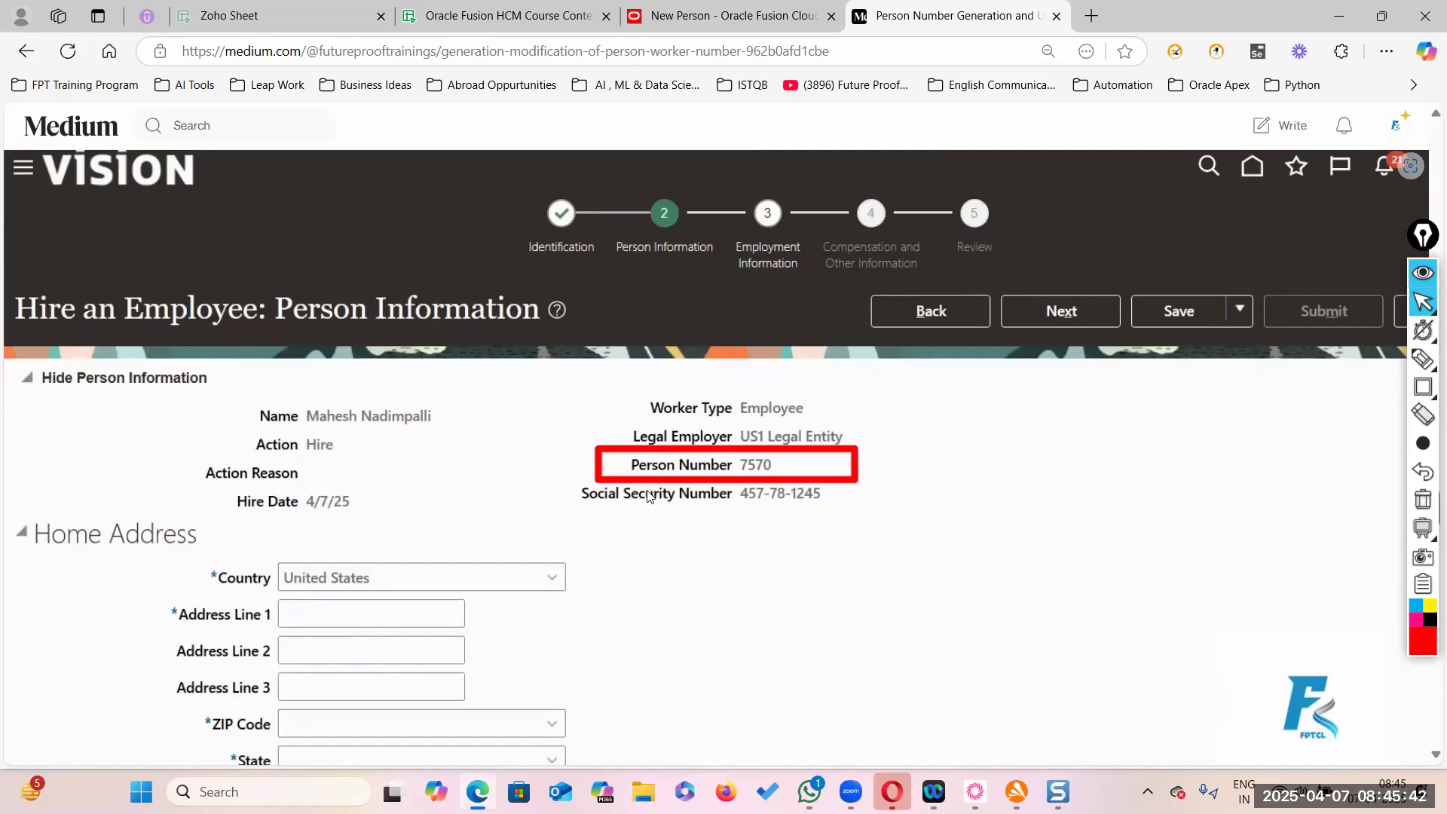
{"action": "scroll", "coordinate": [653, 498], "scroll_direction": "up", "scroll_amount": 10}
{"action": "scroll", "coordinate": [656, 497], "scroll_direction": "down", "scroll_amount": 5}
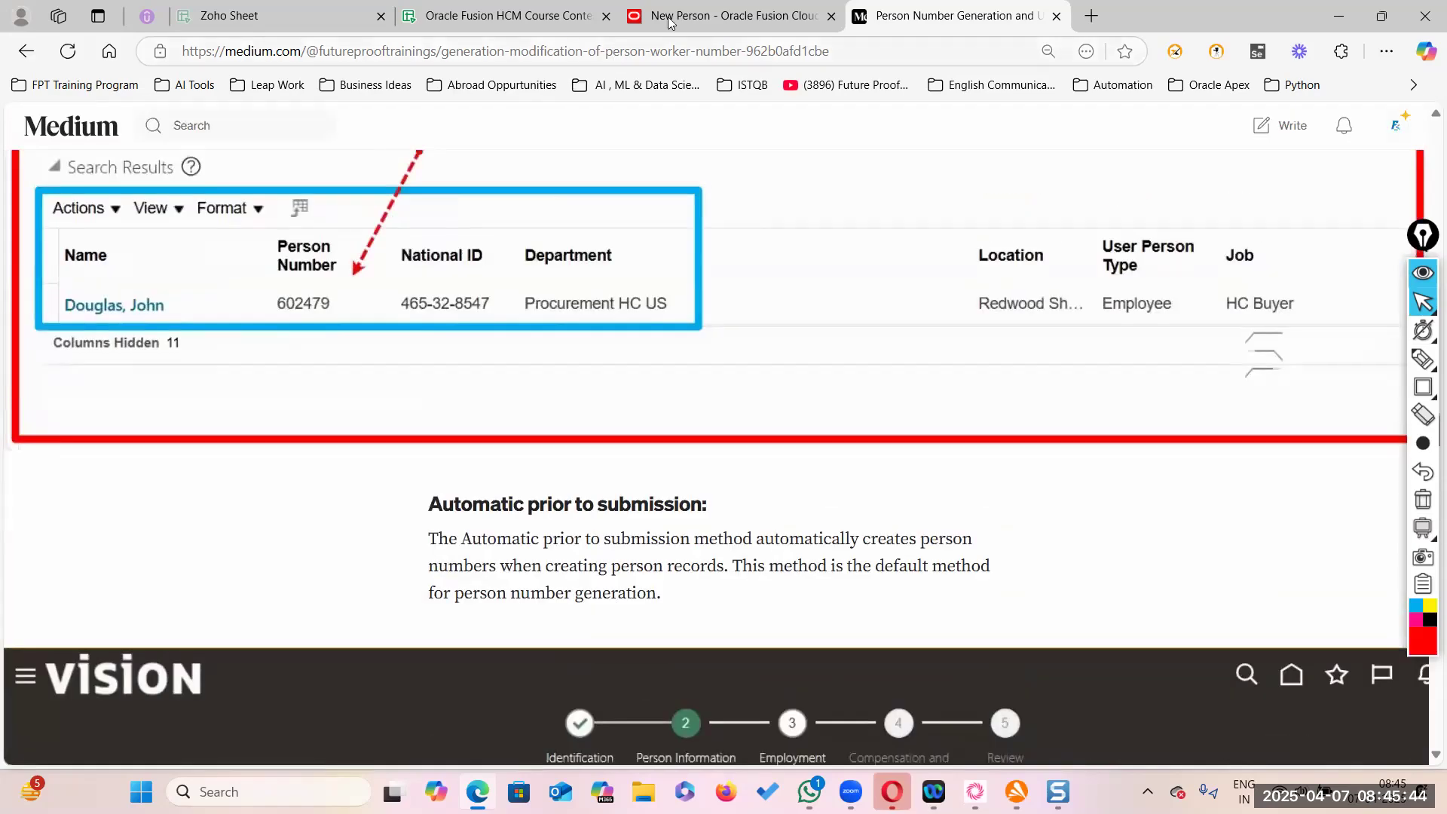
{"action": "left_click", "coordinate": [759, 21]}
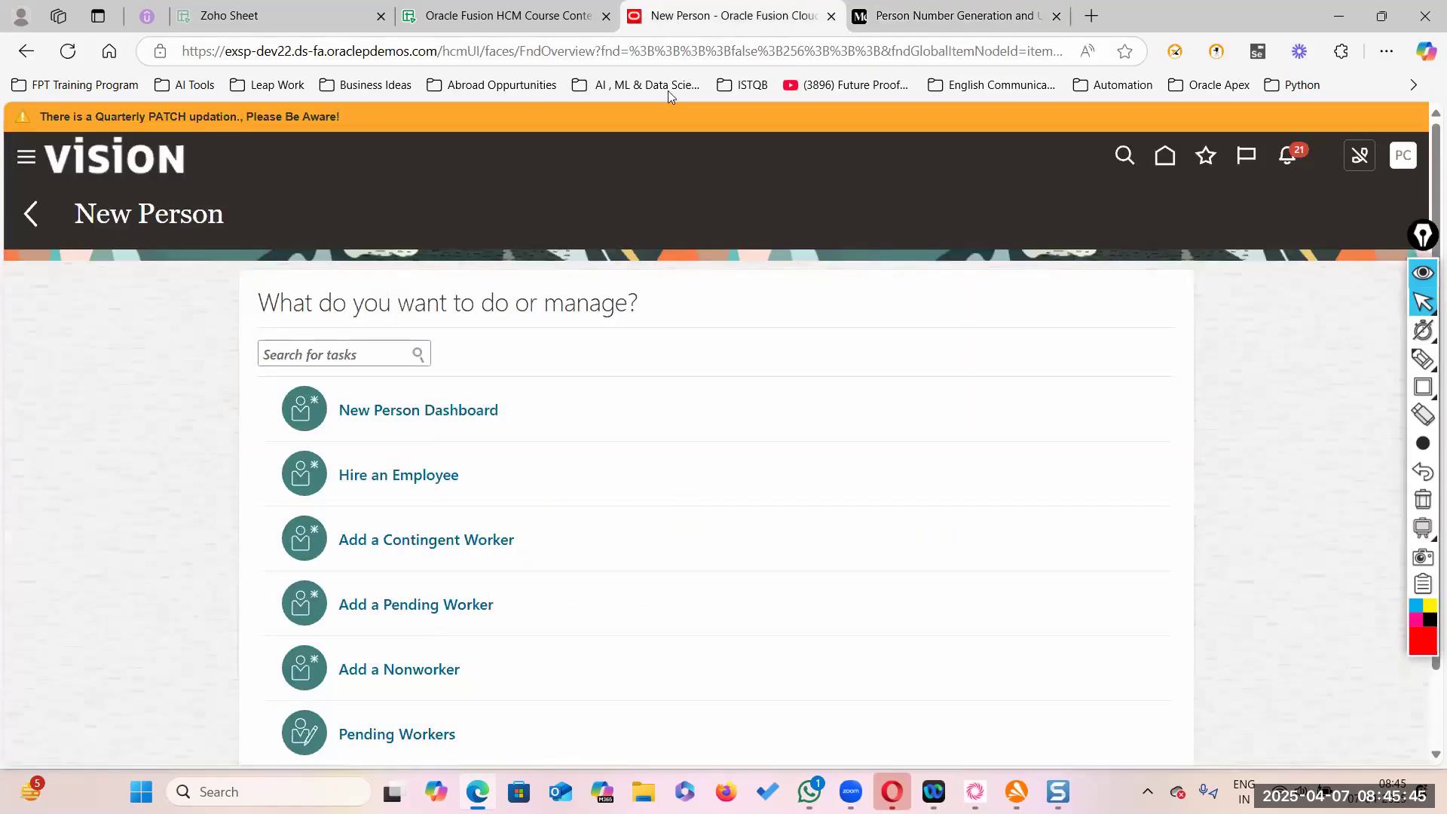
- From the home page, open the Transaction Console under the Navigator's Tools group
{"action": "left_click", "coordinate": [1165, 156]}
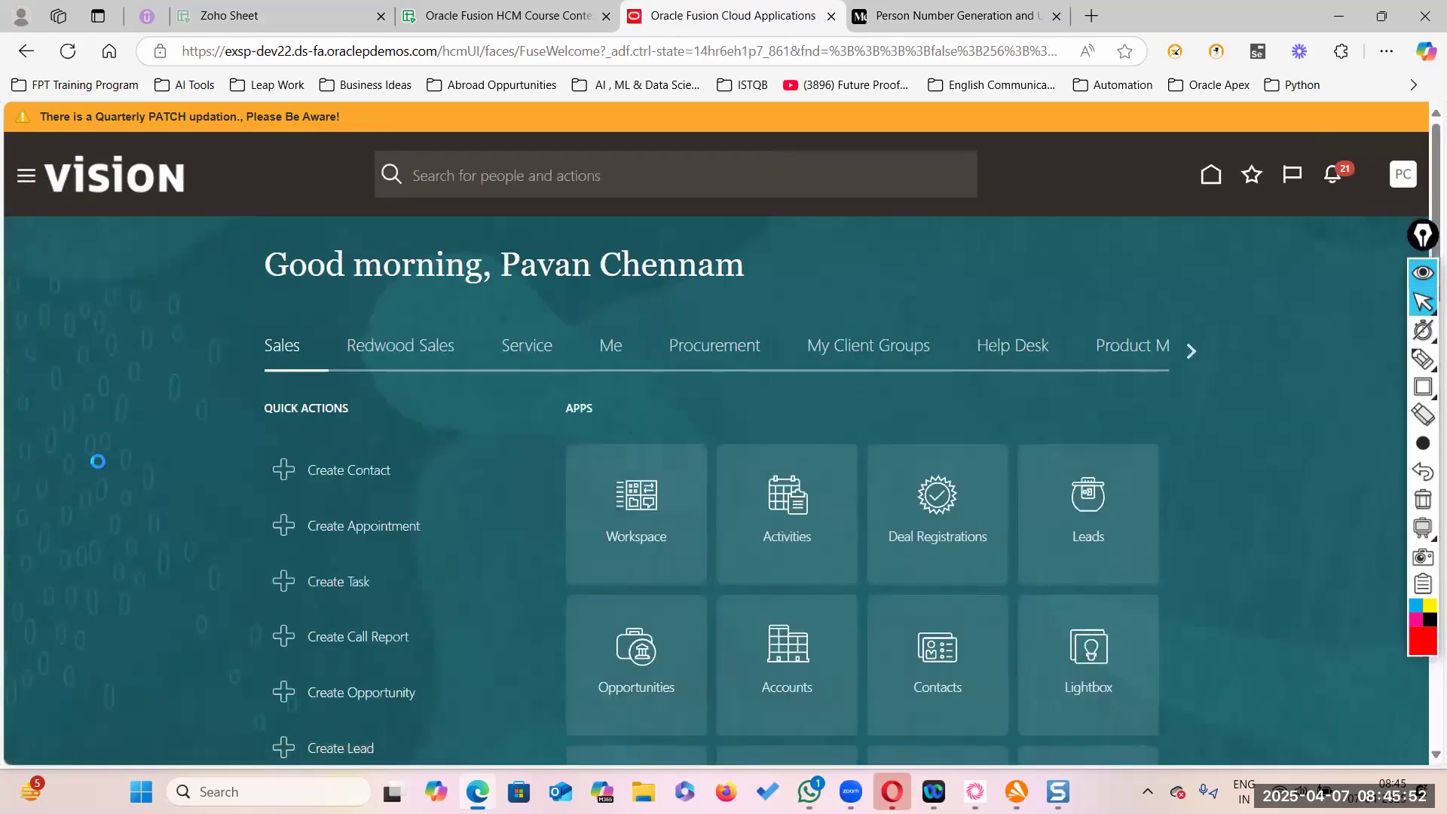
{"action": "scroll", "coordinate": [137, 560], "scroll_direction": "down", "scroll_amount": 1}
{"action": "scroll", "coordinate": [90, 384], "scroll_direction": "down", "scroll_amount": 8}
{"action": "scroll", "coordinate": [87, 442], "scroll_direction": "up", "scroll_amount": 6}
{"action": "scroll", "coordinate": [113, 520], "scroll_direction": "down", "scroll_amount": 10}
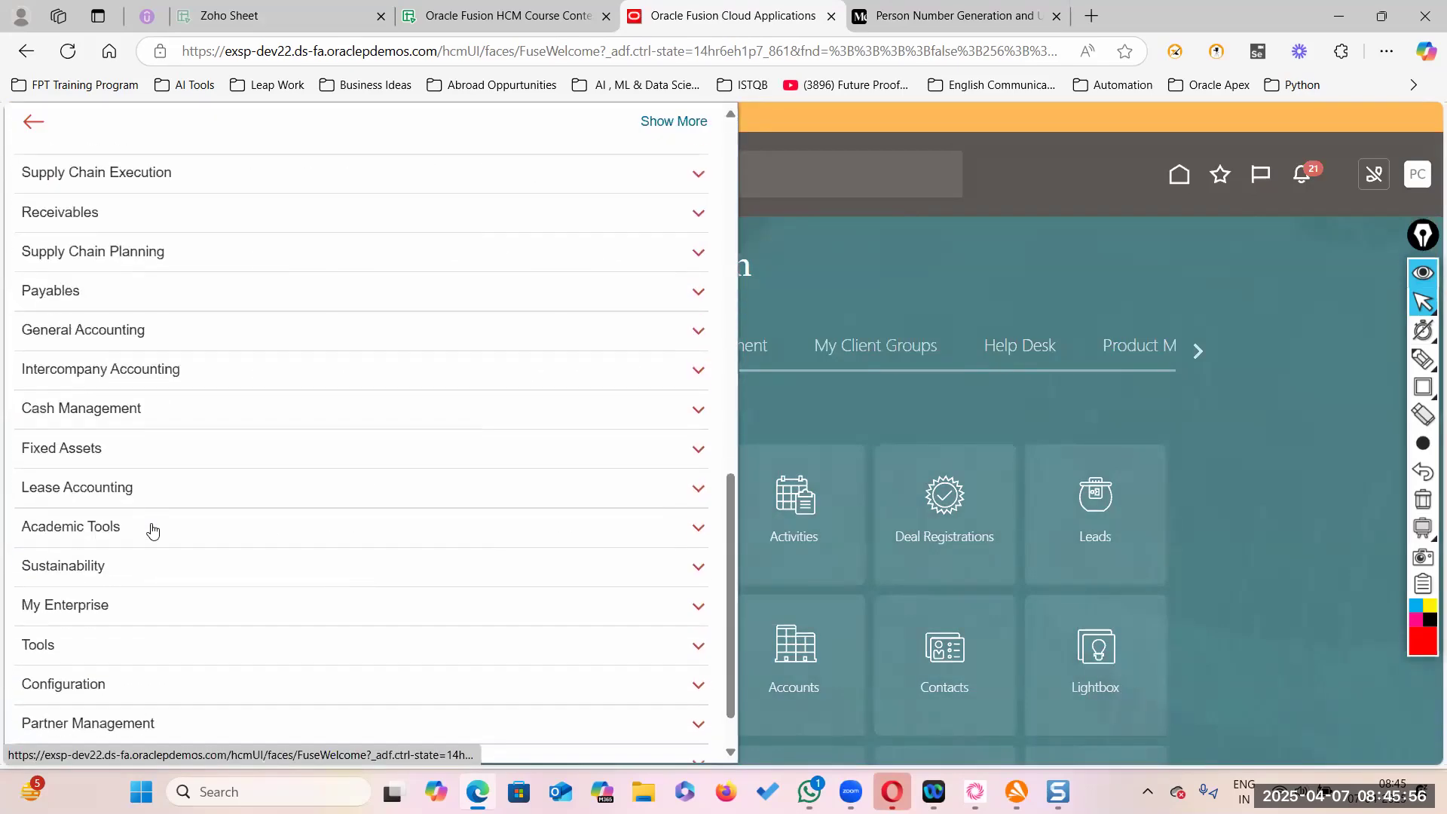
{"action": "left_click", "coordinate": [74, 581]}
{"action": "scroll", "coordinate": [67, 543], "scroll_direction": "down", "scroll_amount": 3}
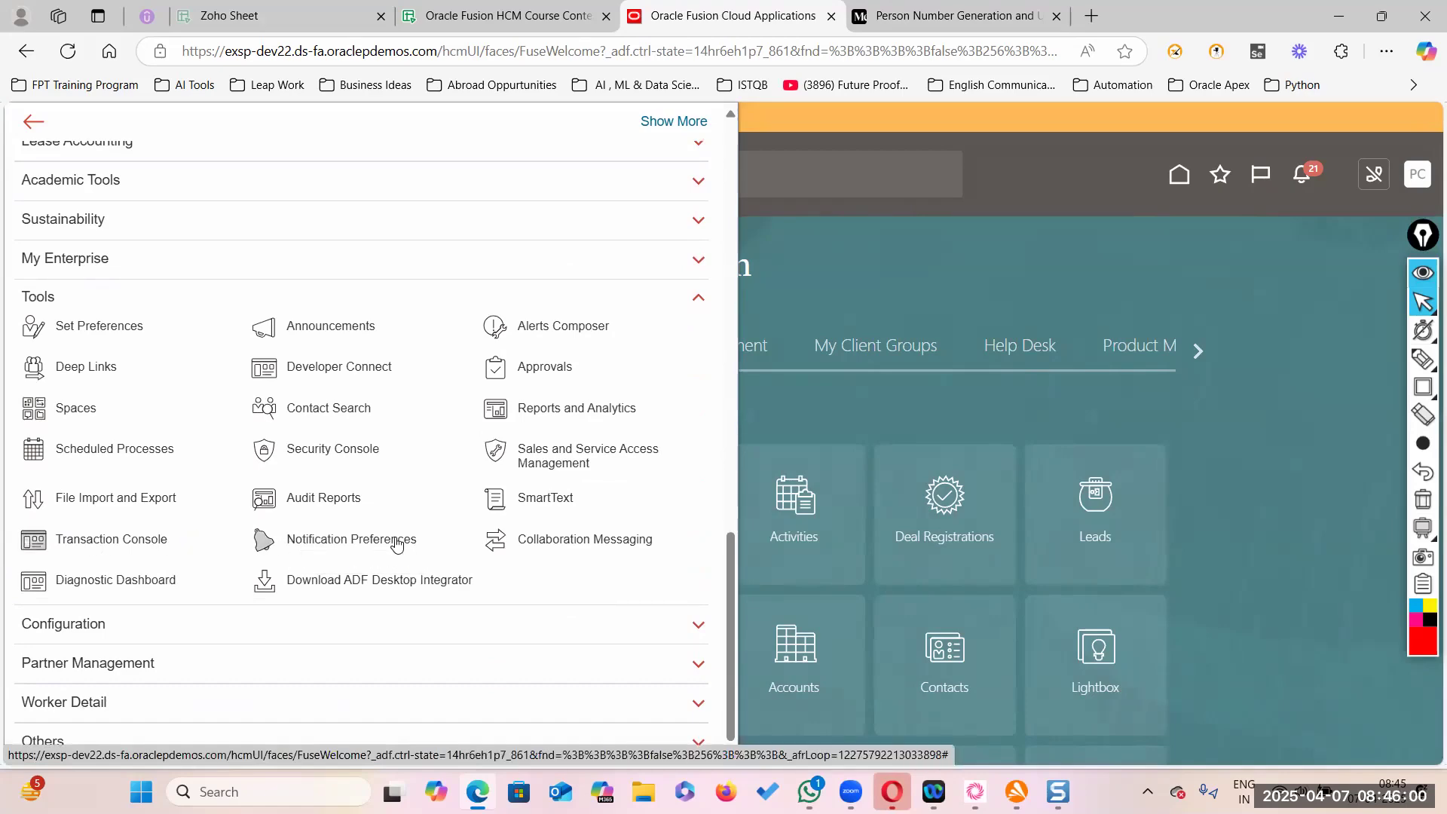
{"action": "left_click", "coordinate": [463, 543]}
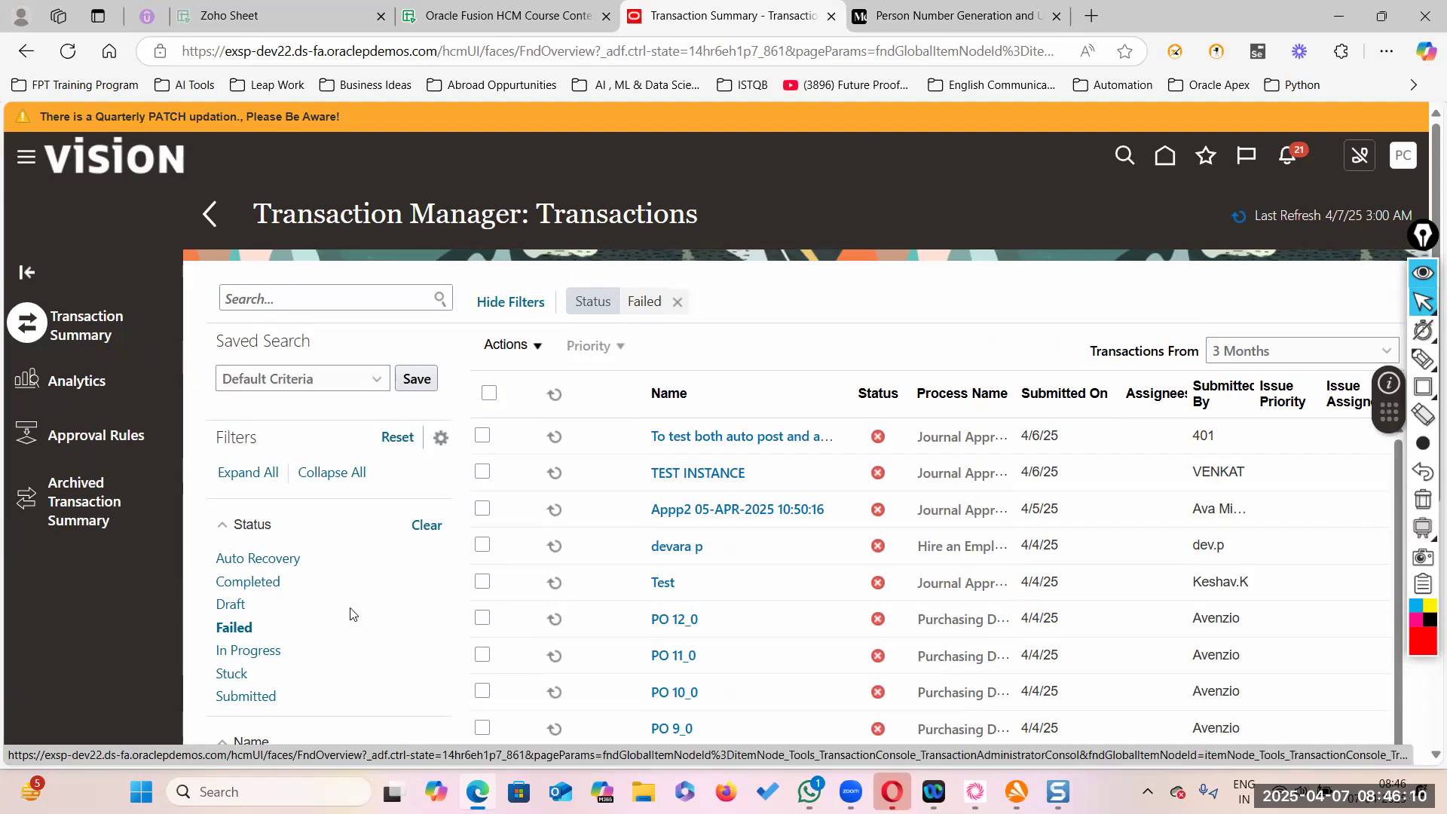
- Filter transactions to In Progress and open the new Hire an Employee request dated 4/7/25
{"action": "scroll", "coordinate": [310, 451], "scroll_direction": "down", "scroll_amount": 5}
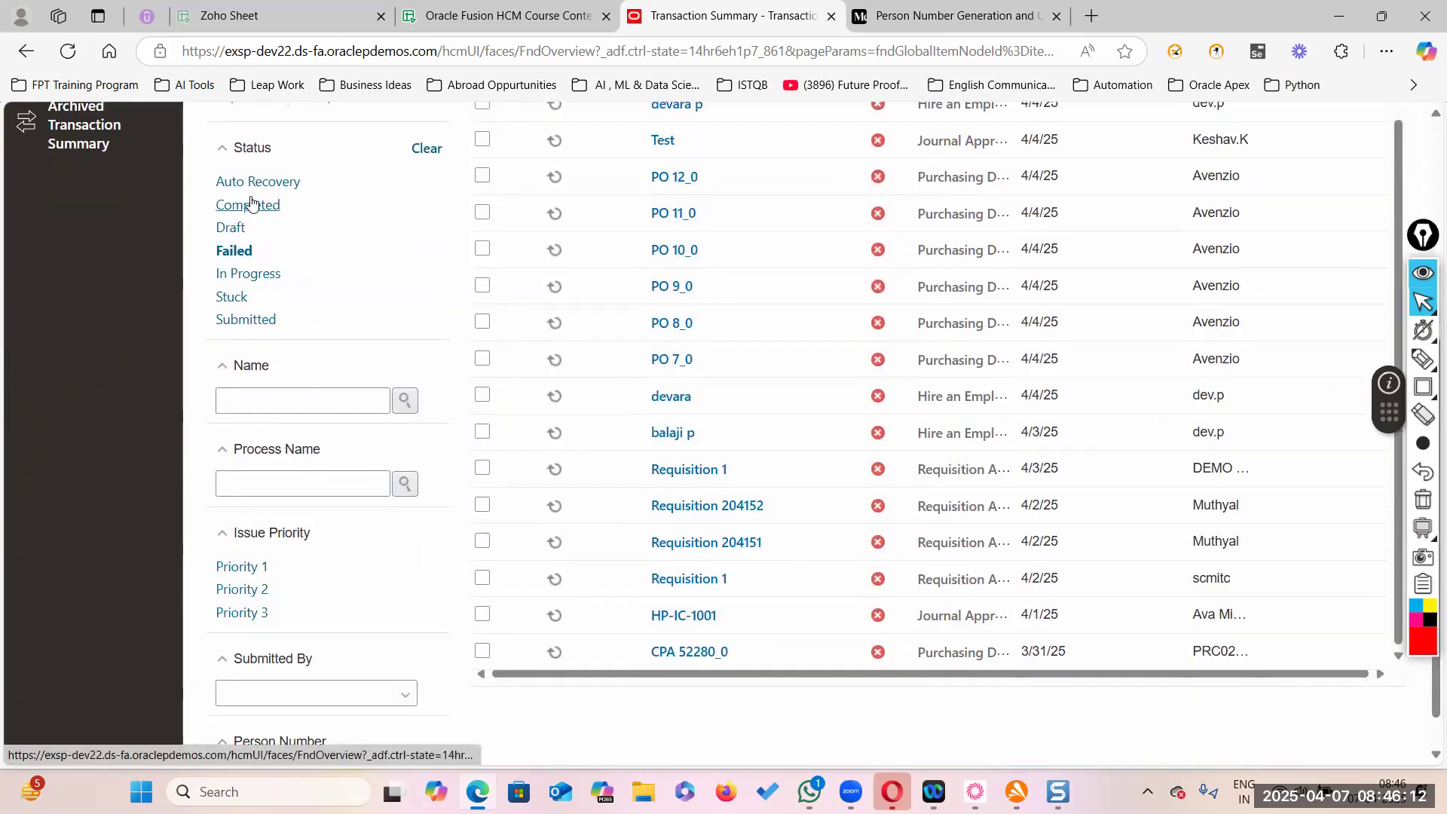
{"action": "scroll", "coordinate": [248, 242], "scroll_direction": "up", "scroll_amount": 1}
{"action": "left_click", "coordinate": [253, 367]}
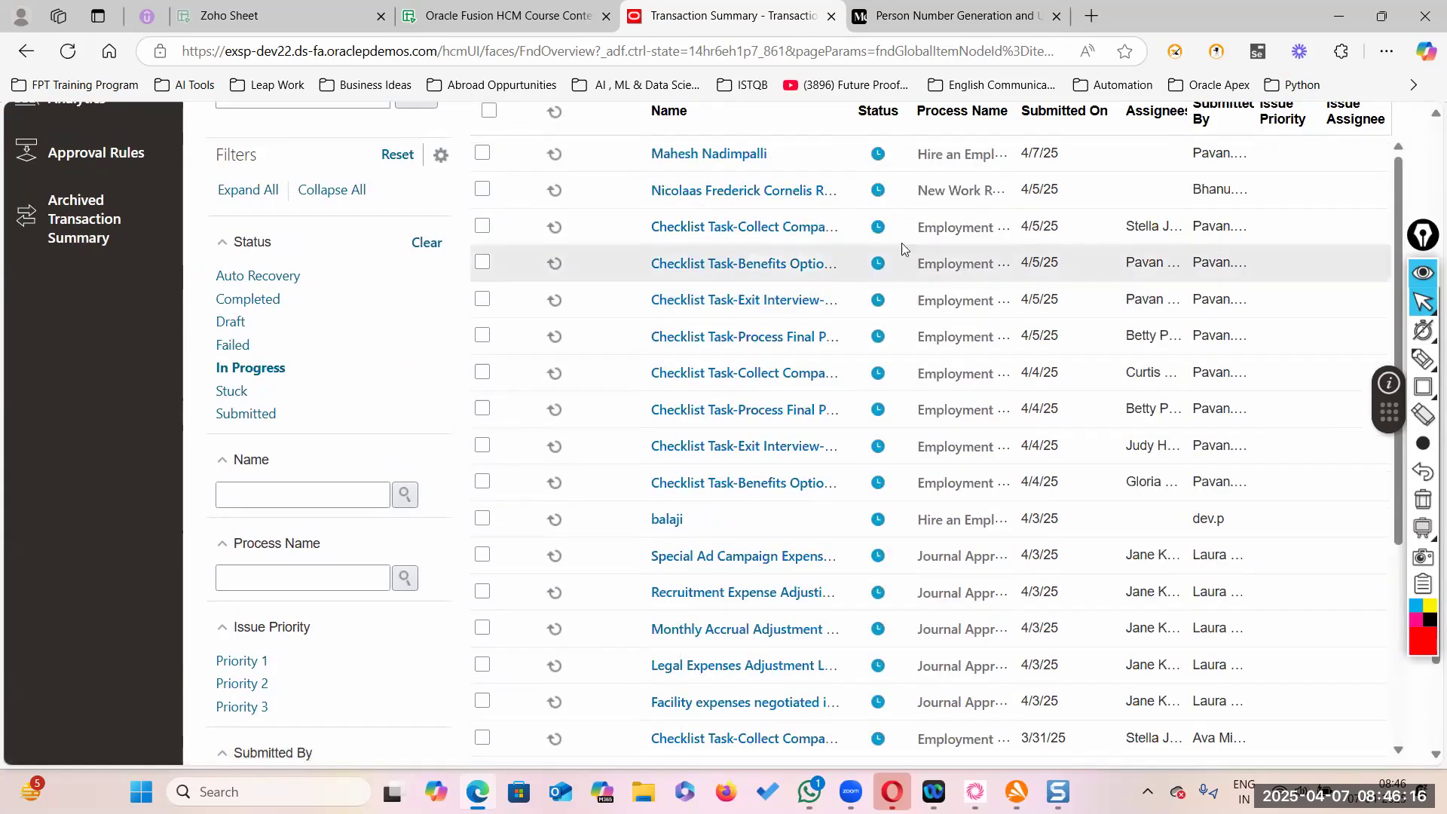
{"action": "scroll", "coordinate": [912, 250], "scroll_direction": "up", "scroll_amount": 2}
{"action": "left_click", "coordinate": [737, 343]}
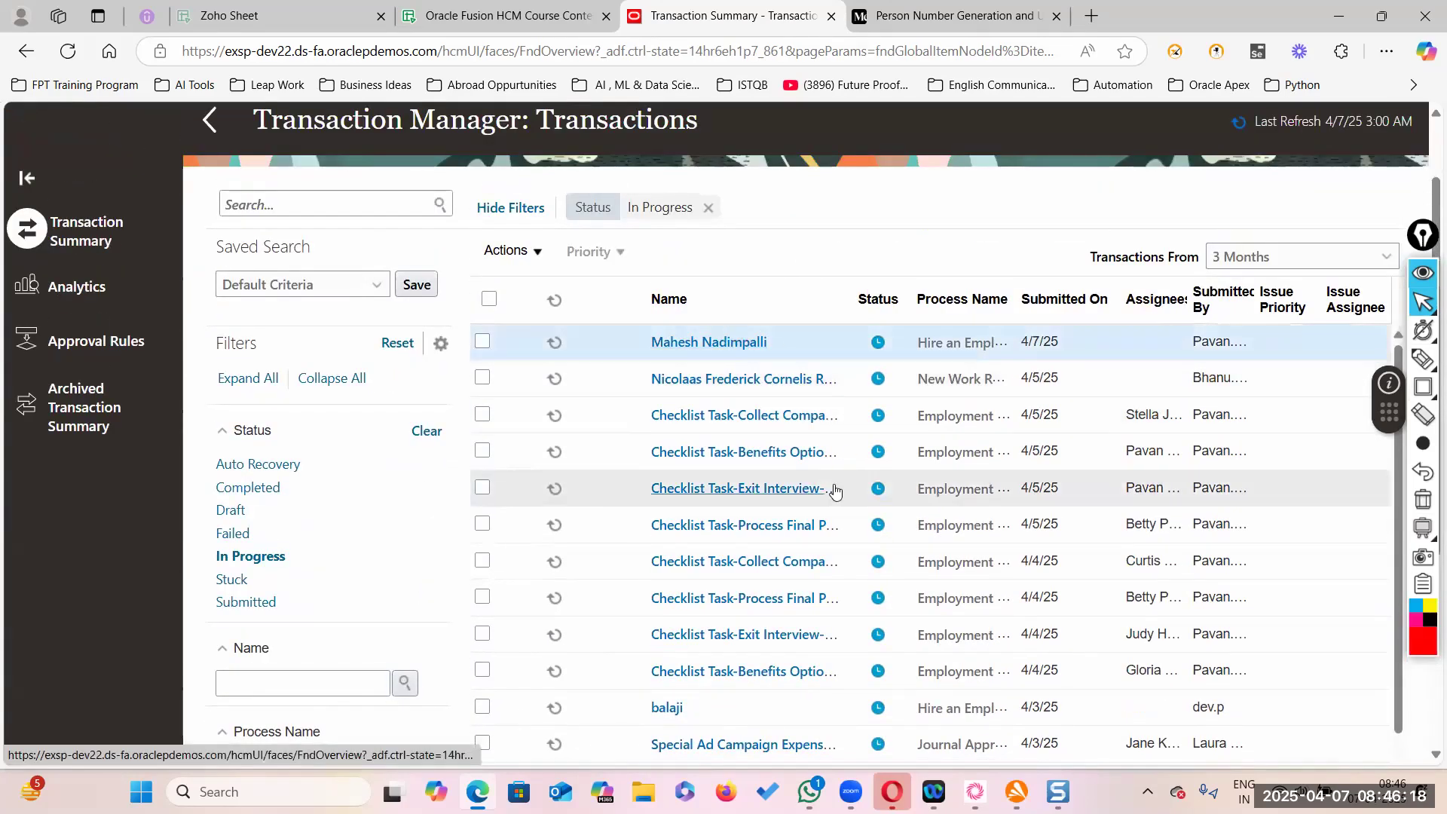
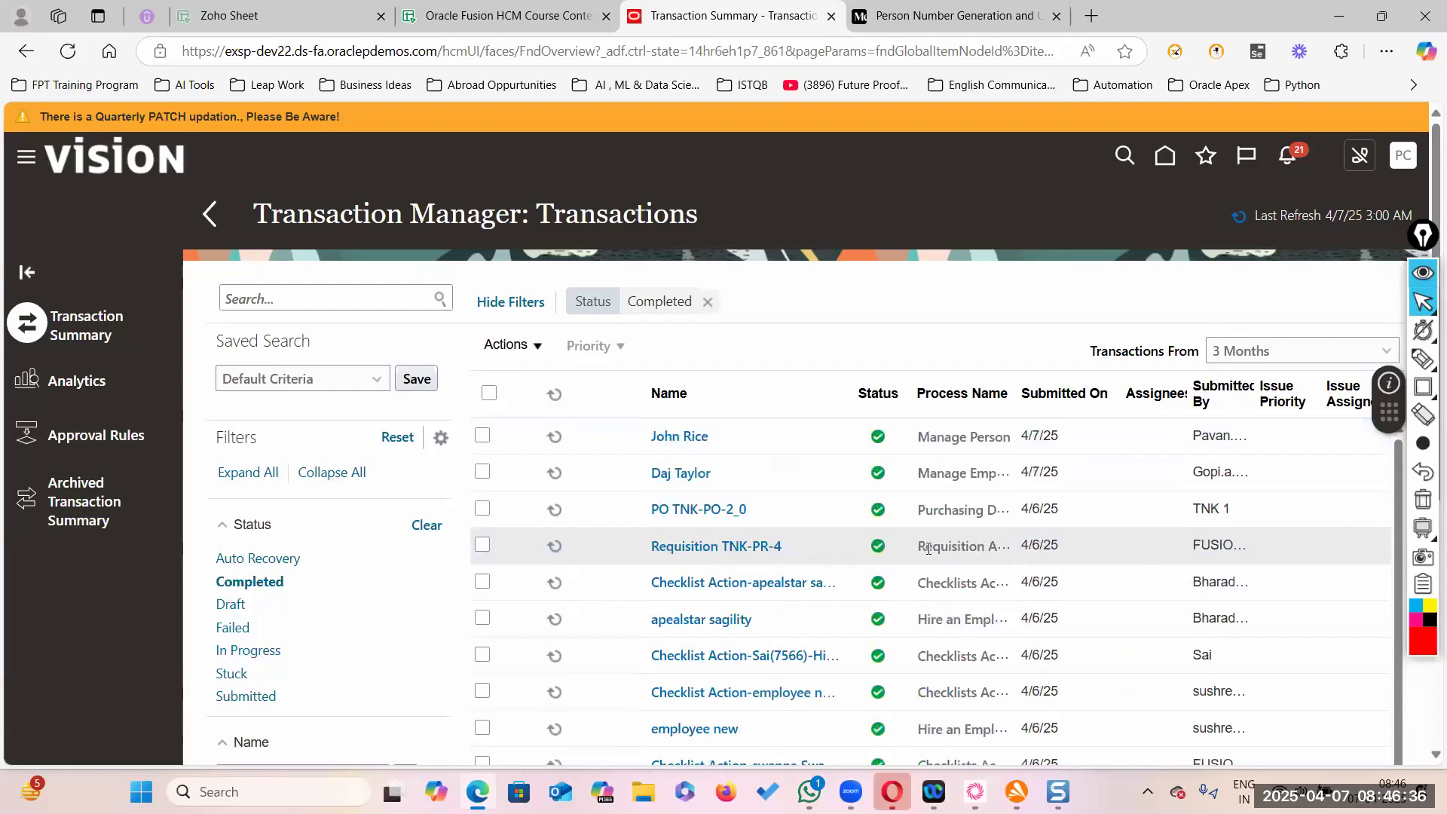
- Toggle the transaction Status filter to In Progress and back to Completed, then open Person Management
{"action": "left_click", "coordinate": [245, 651]}
{"action": "left_click", "coordinate": [260, 582]}
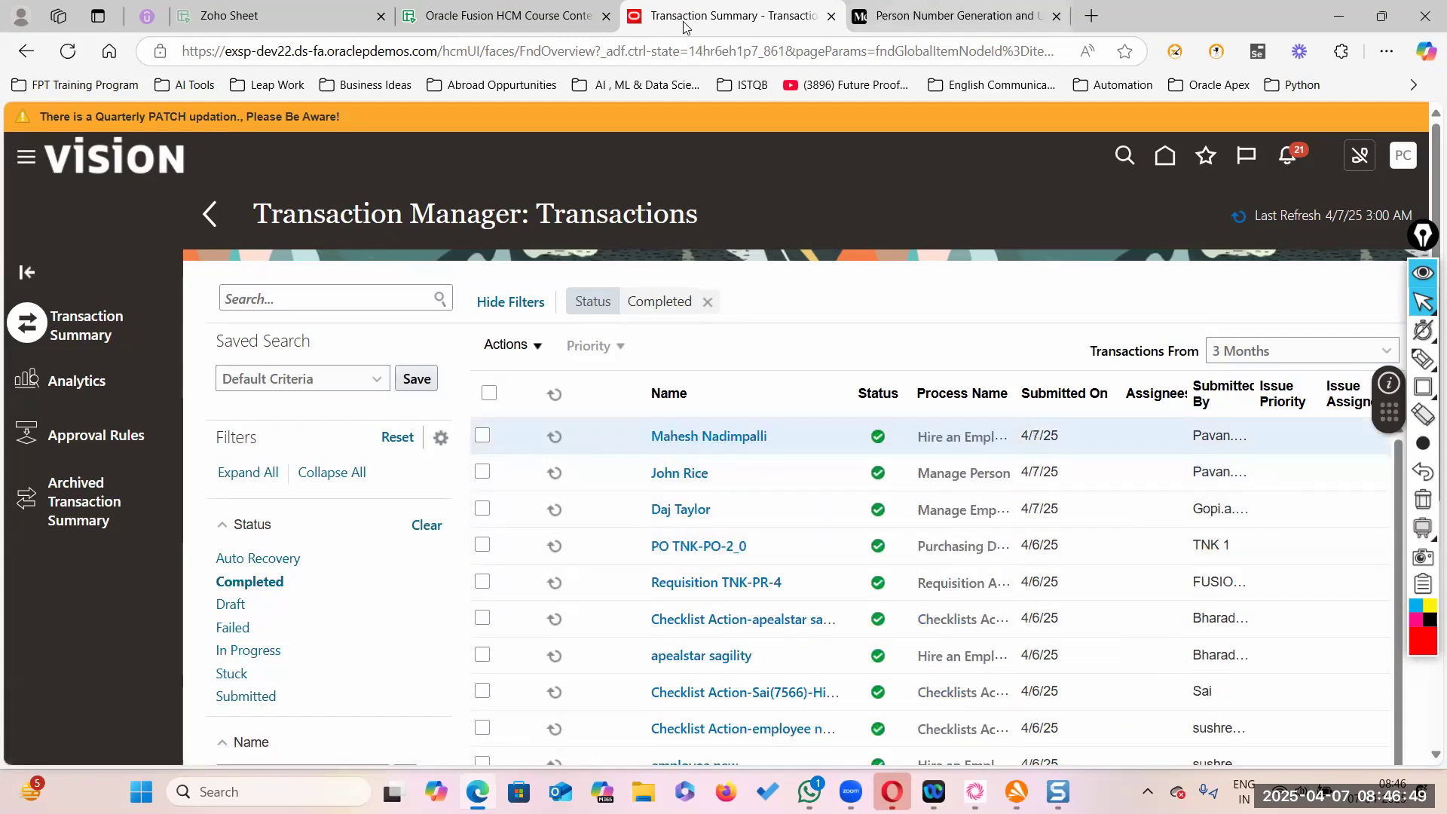
{"action": "left_click", "coordinate": [24, 158]}
{"action": "left_click", "coordinate": [34, 468]}
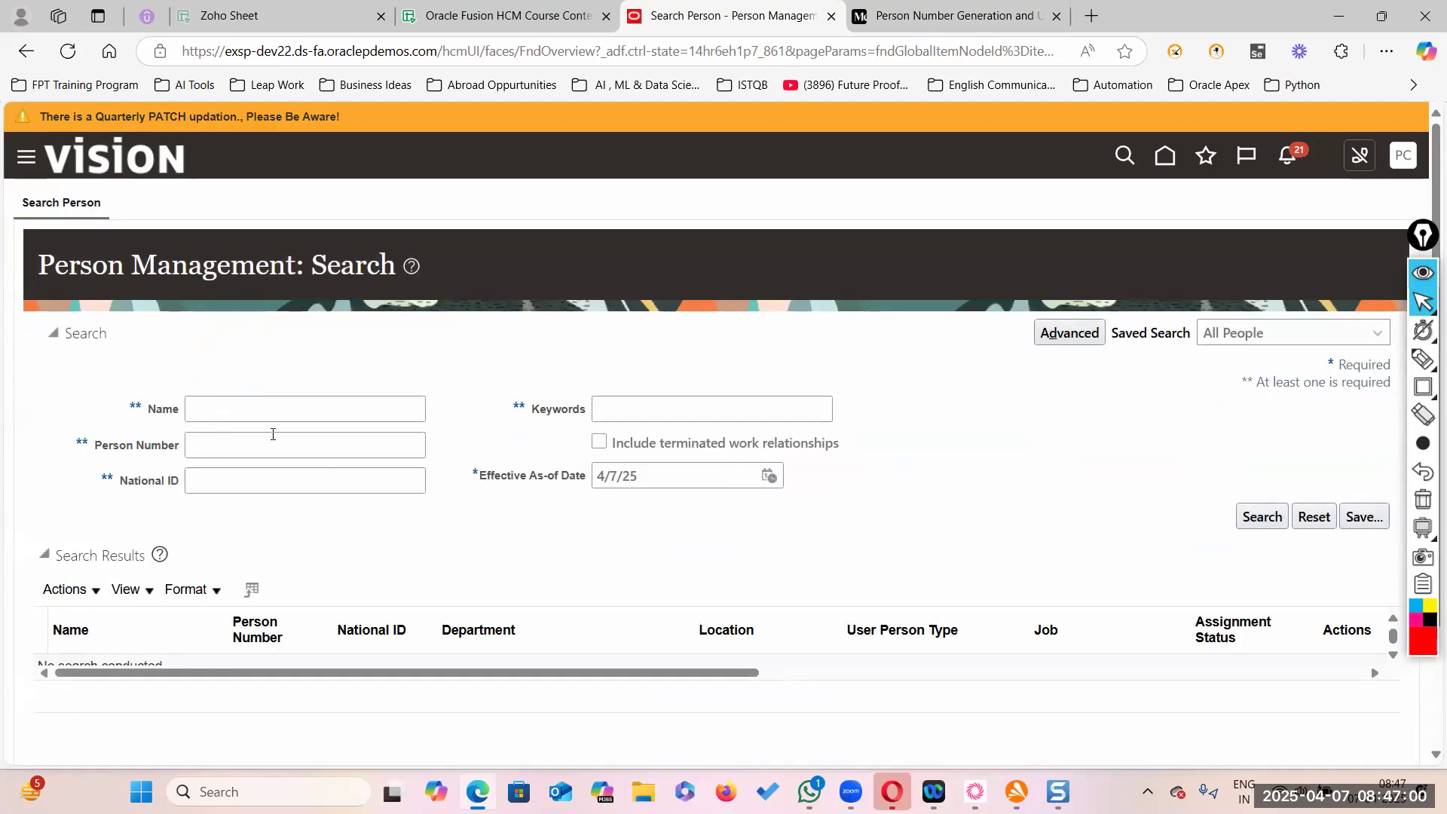
- Skim the Medium person number generation article, then return to the HCM tab
{"action": "left_click", "coordinate": [956, 15]}
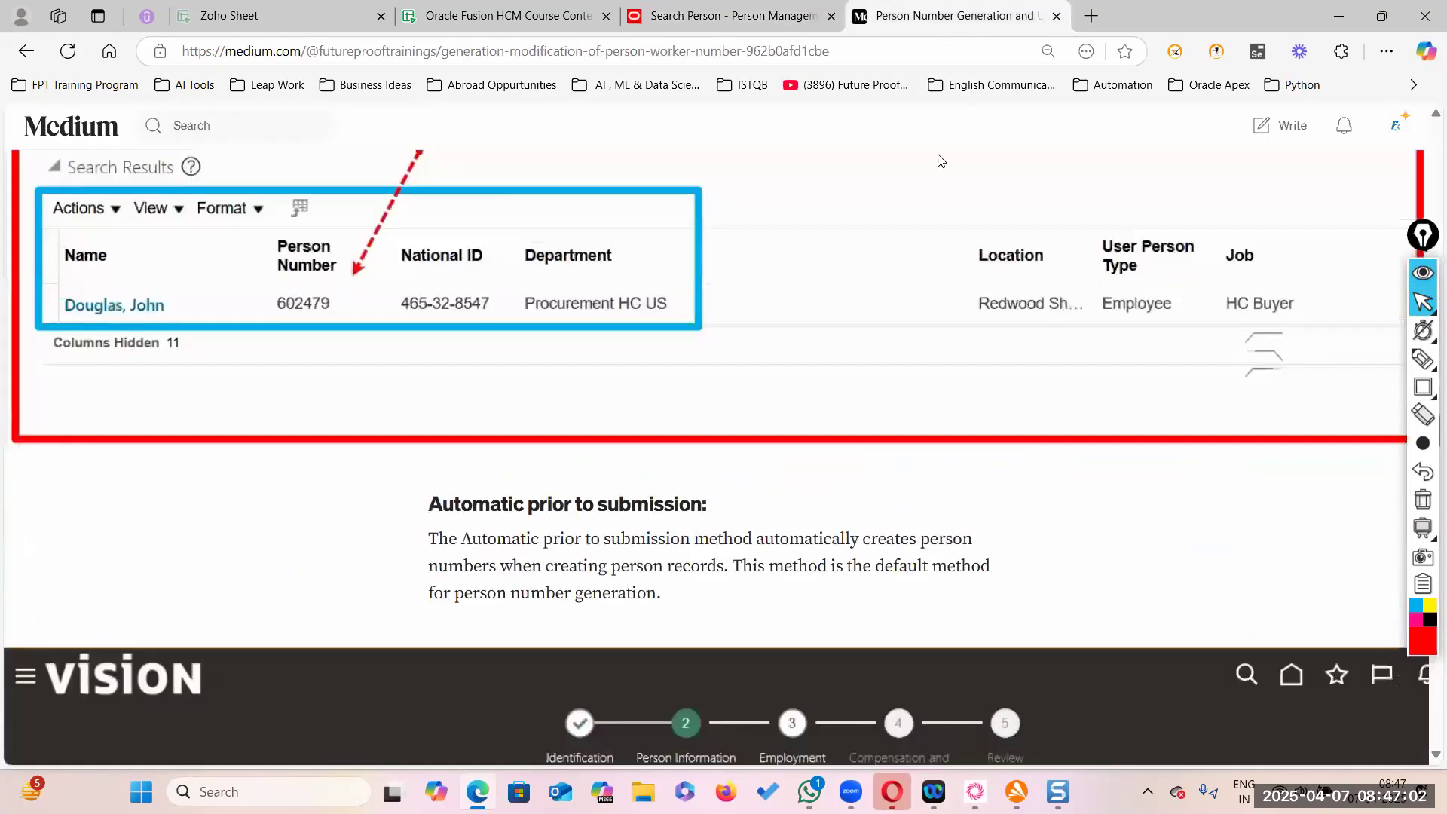
{"action": "scroll", "coordinate": [602, 422], "scroll_direction": "down", "scroll_amount": 8}
{"action": "scroll", "coordinate": [612, 458], "scroll_direction": "down", "scroll_amount": 8}
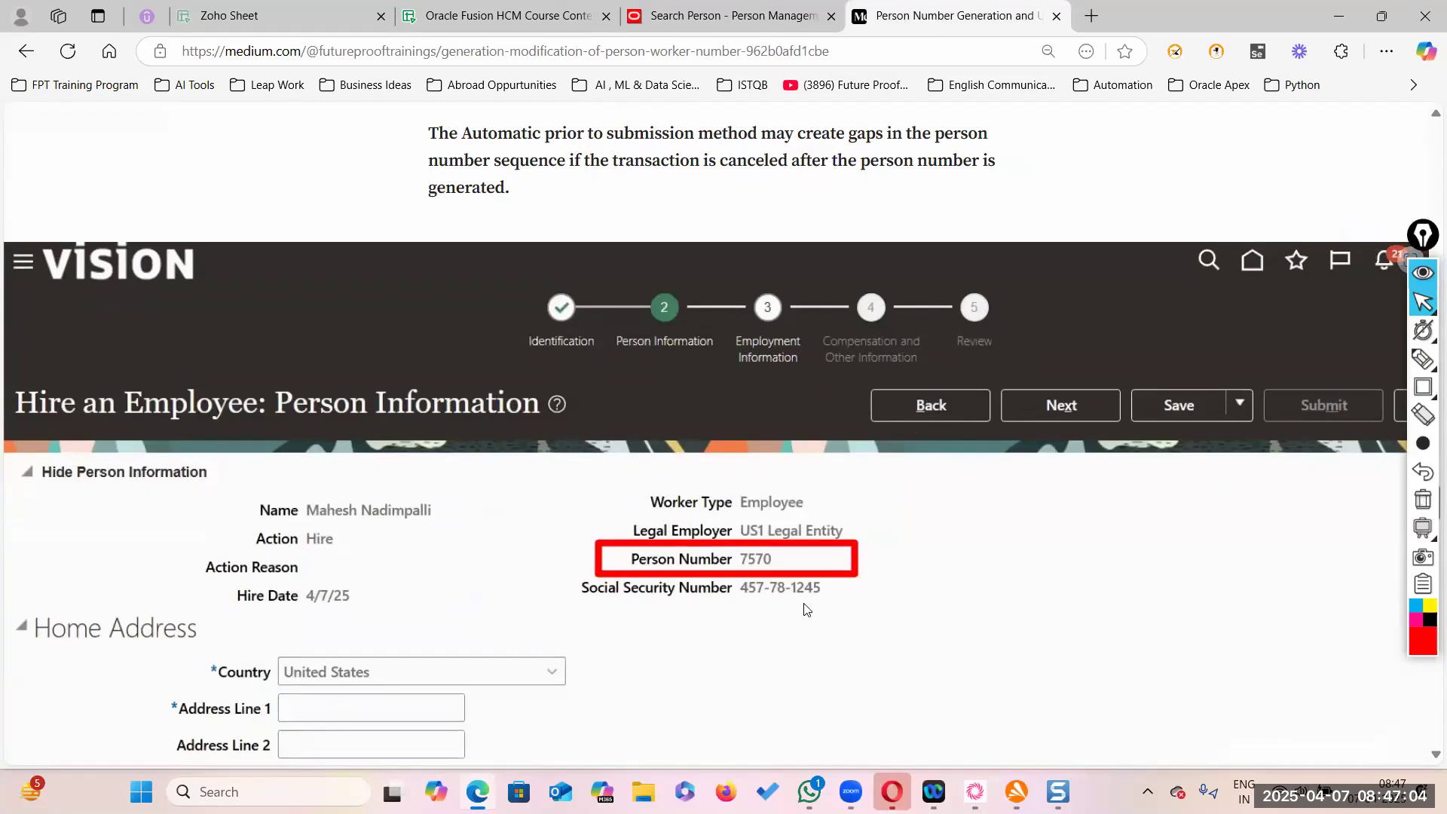
{"action": "key", "text": "ctrl+shift+Tab"}
- Search Person Management for person number 7570, then change the number to 7569
{"action": "left_click", "coordinate": [195, 444]}
{"action": "type", "text": "7570"}
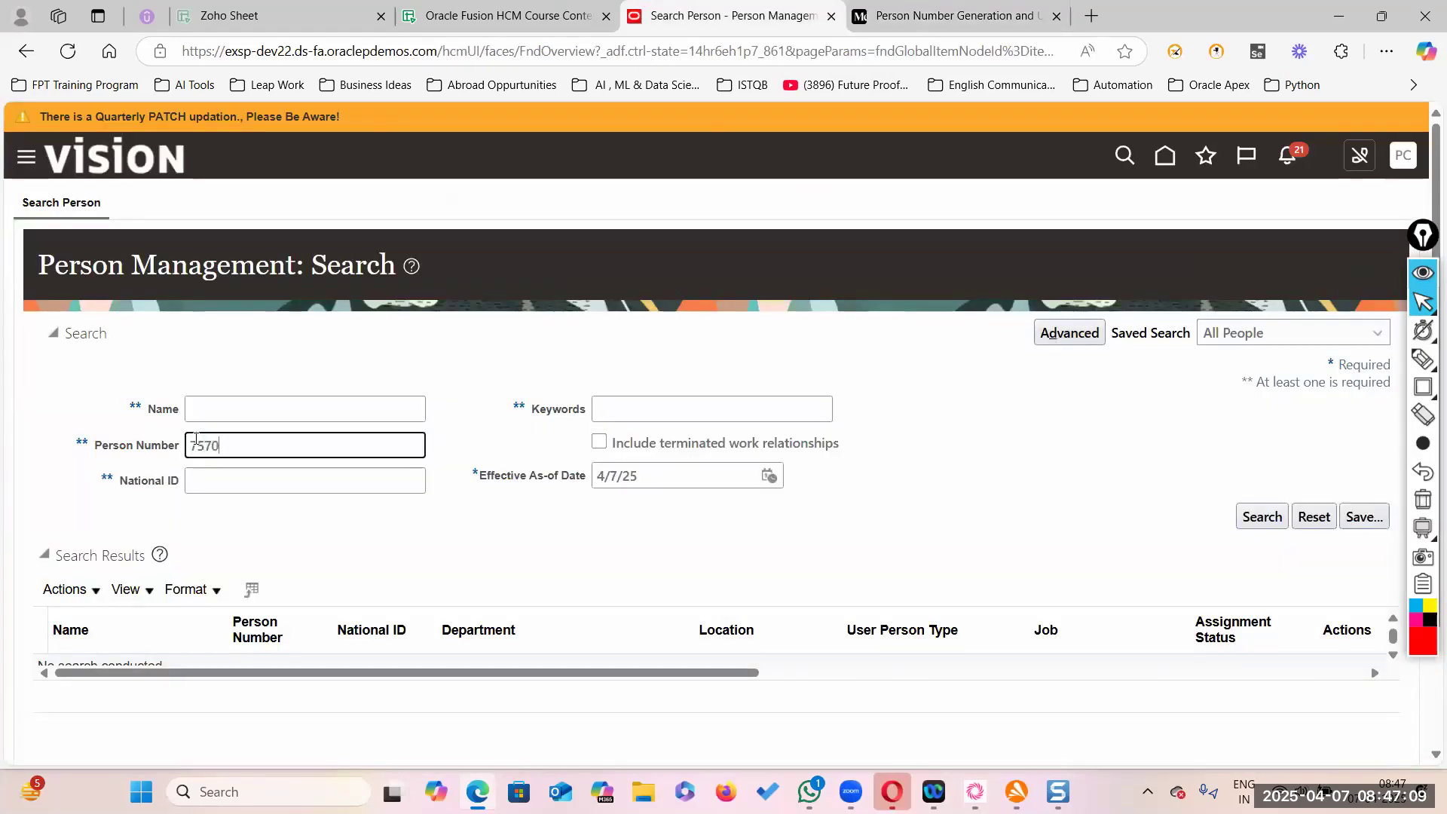
{"action": "key", "text": "Return"}
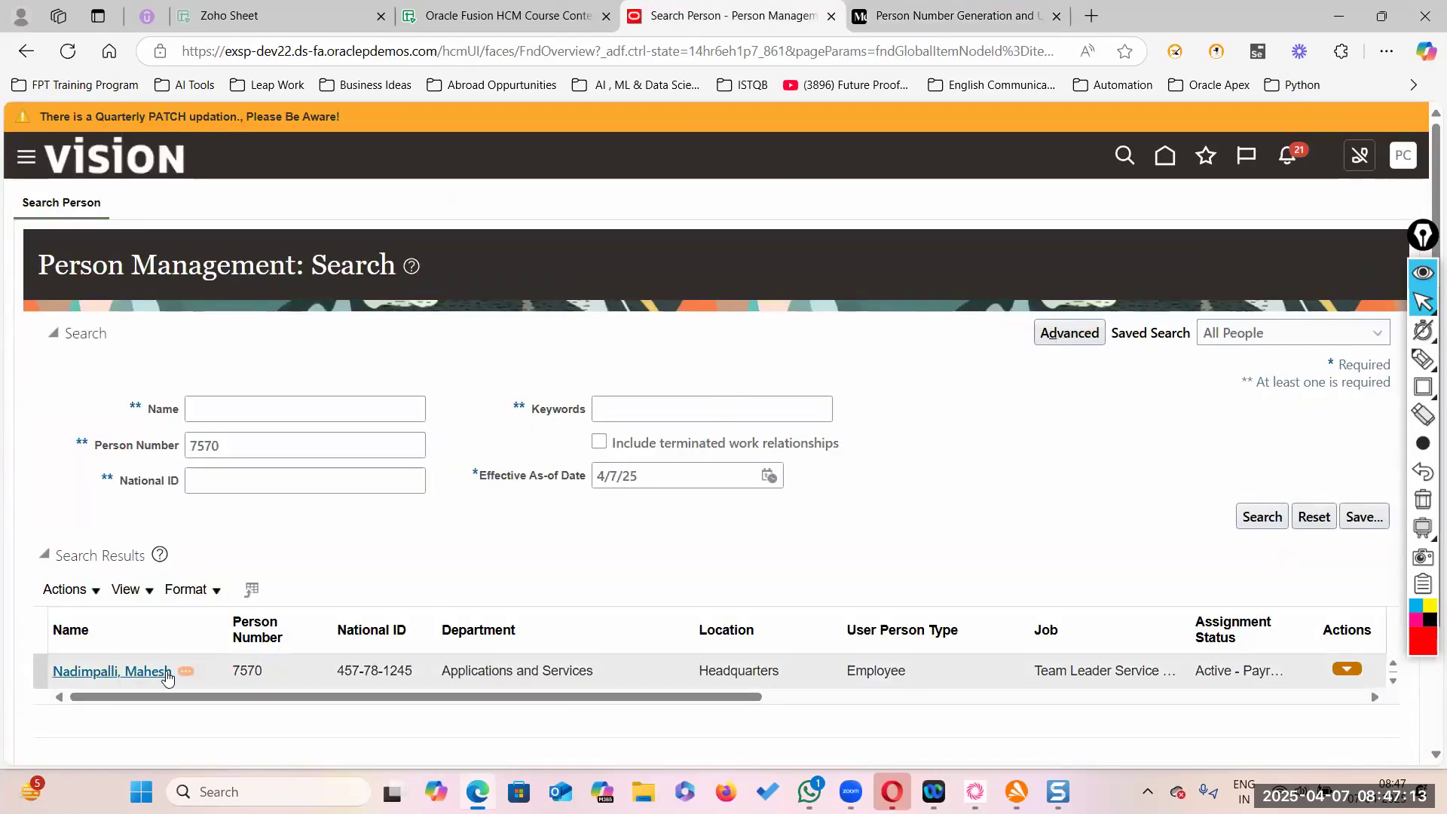
{"action": "left_click_drag", "start_coordinate": [542, 701], "coordinate": [340, 711]}
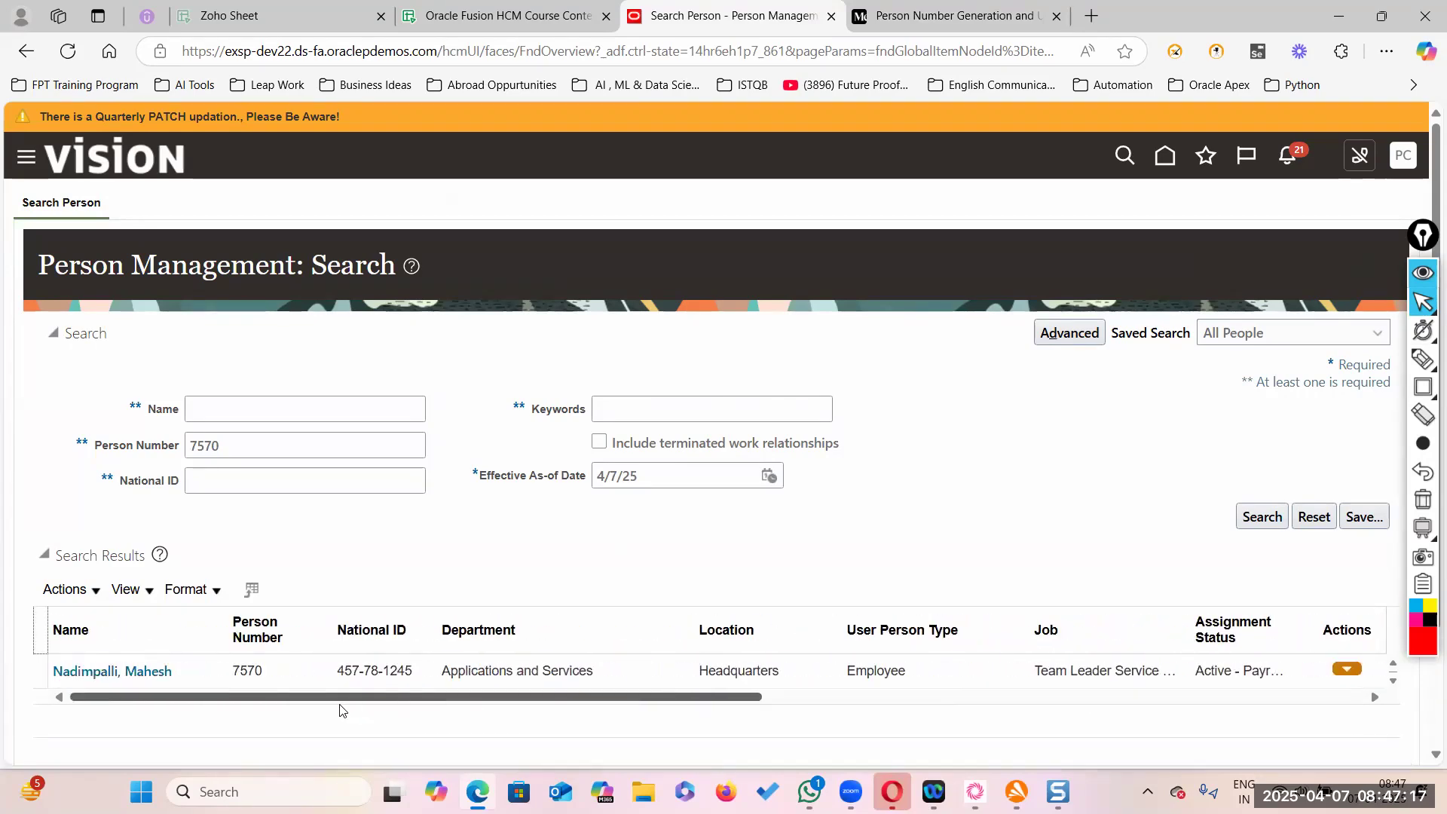
{"action": "left_click", "coordinate": [235, 447]}
{"action": "type", "text": "69"}
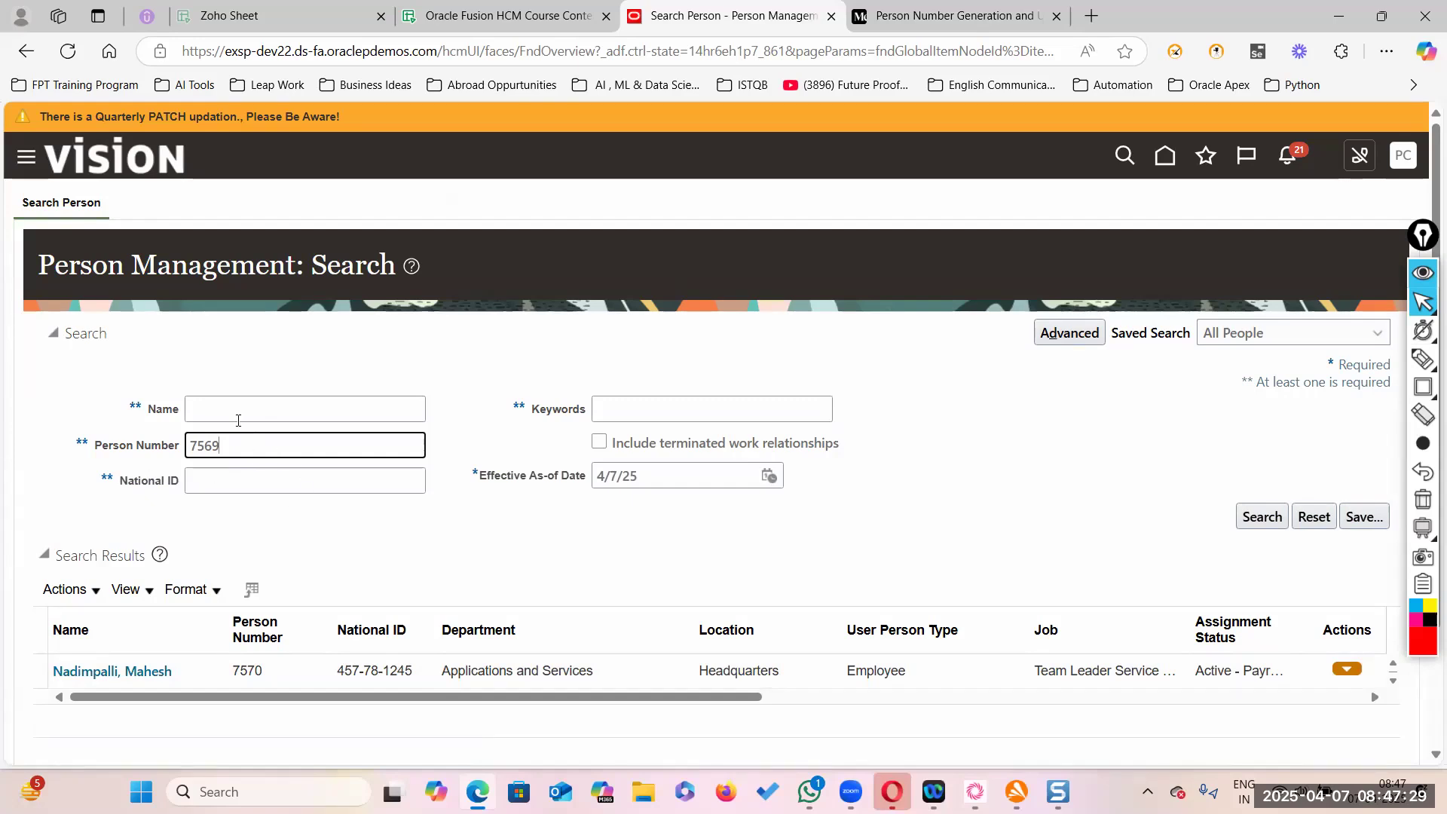
- Search person numbers 7569, 7568 and 7567 in turn to check for sequence gaps
{"action": "left_click", "coordinate": [1244, 516]}
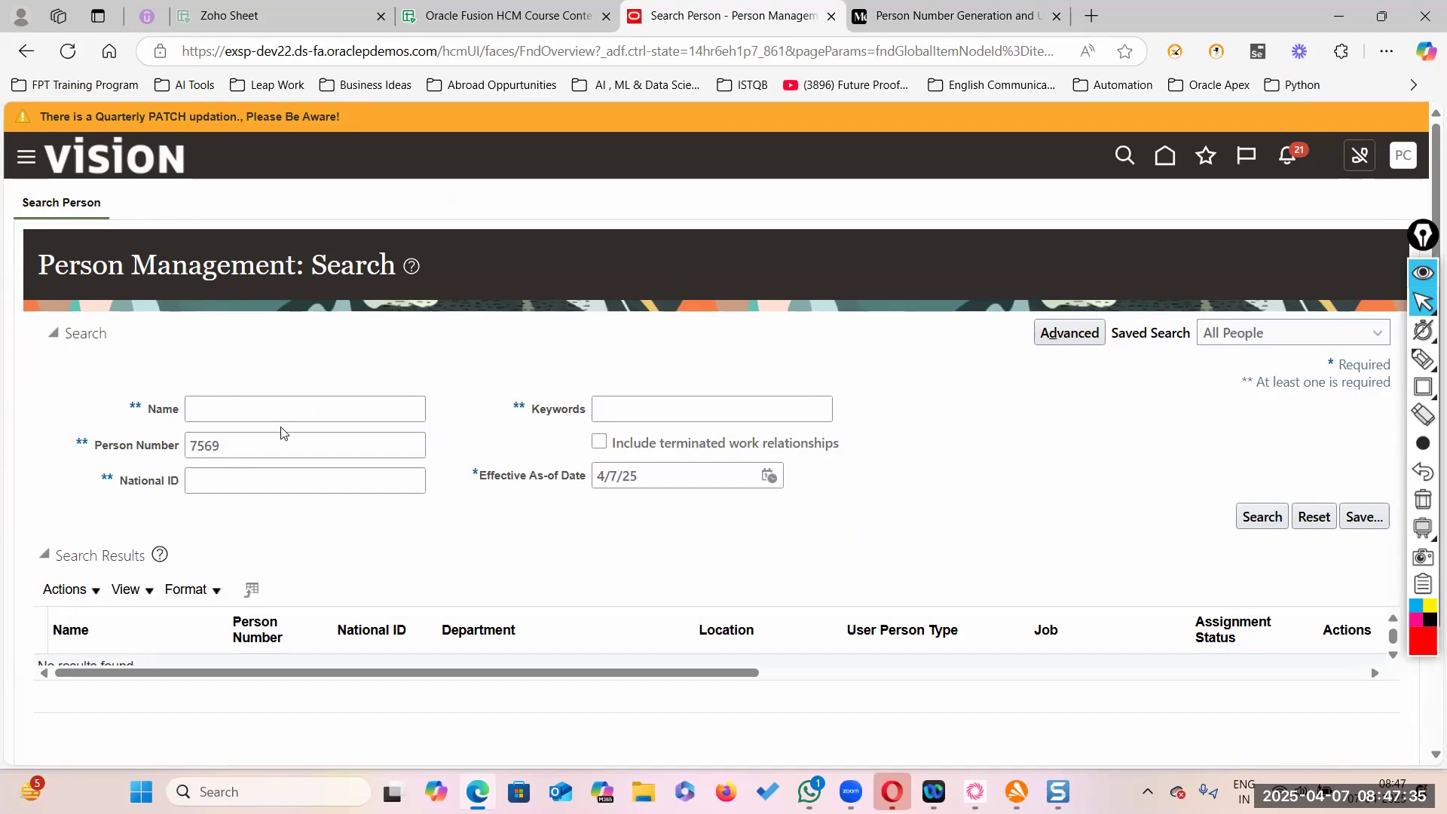
{"action": "left_click", "coordinate": [238, 442]}
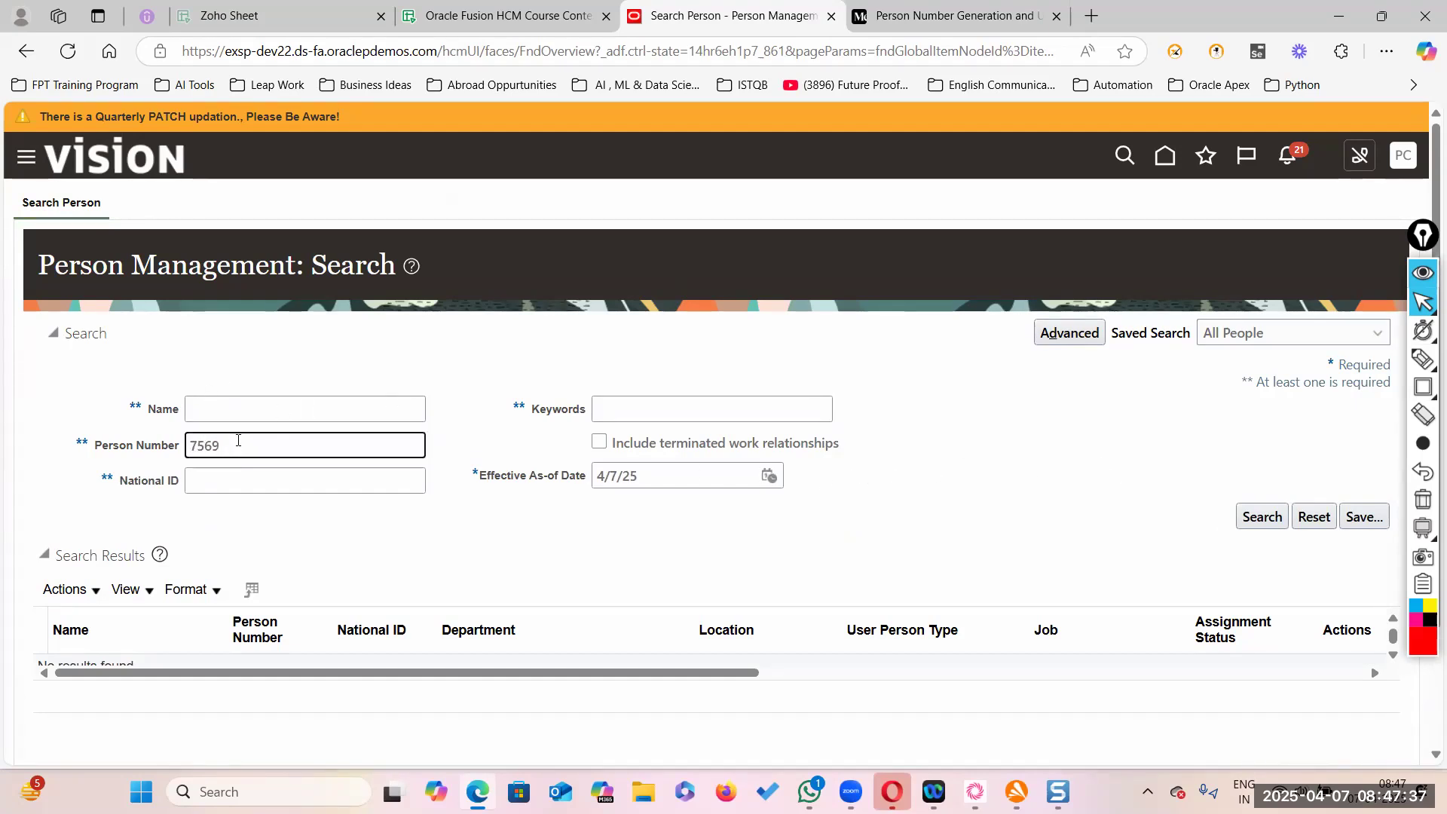
{"action": "left_click", "coordinate": [1260, 517]}
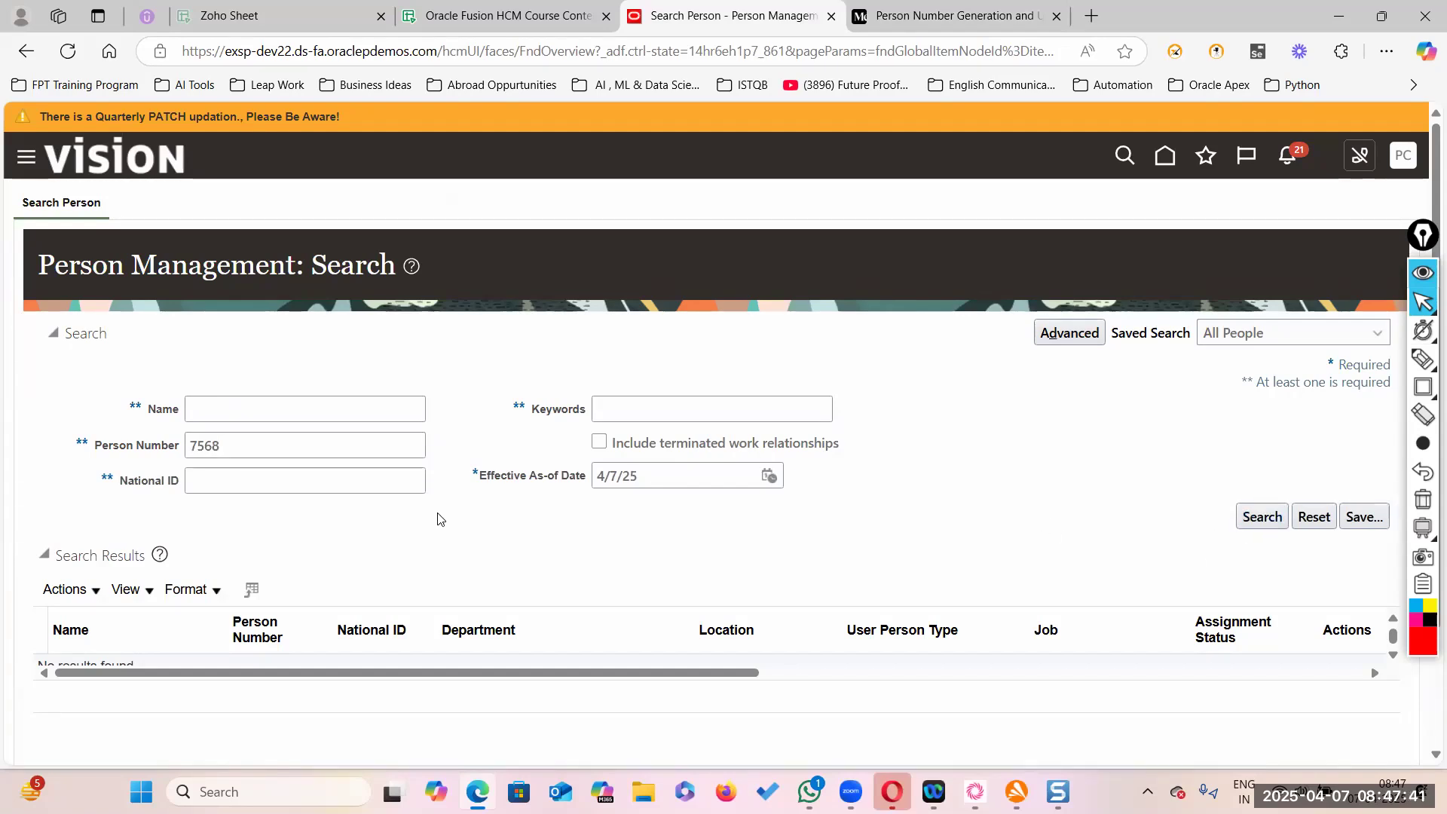
{"action": "left_click", "coordinate": [255, 444]}
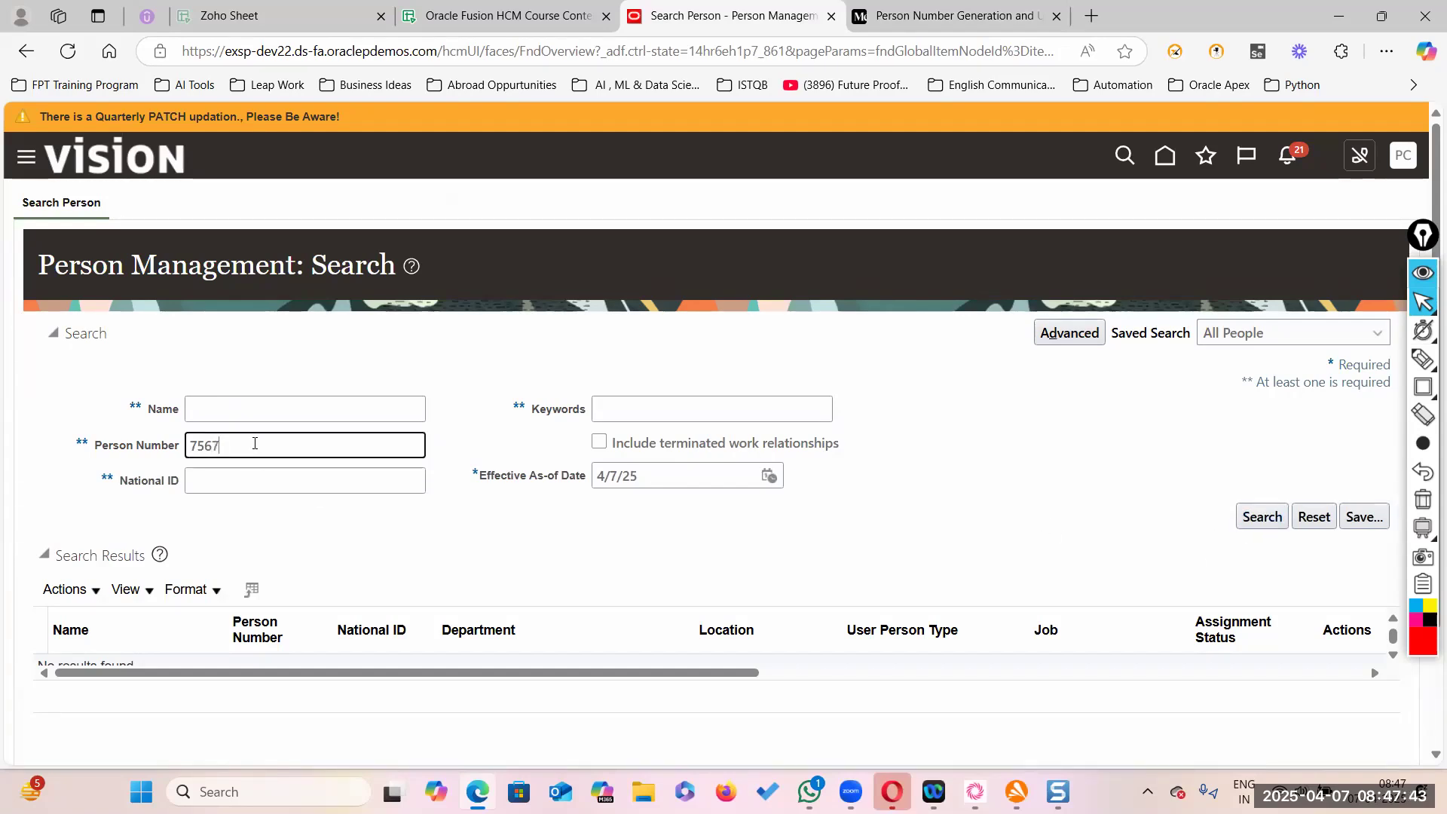
{"action": "left_click", "coordinate": [1262, 517]}
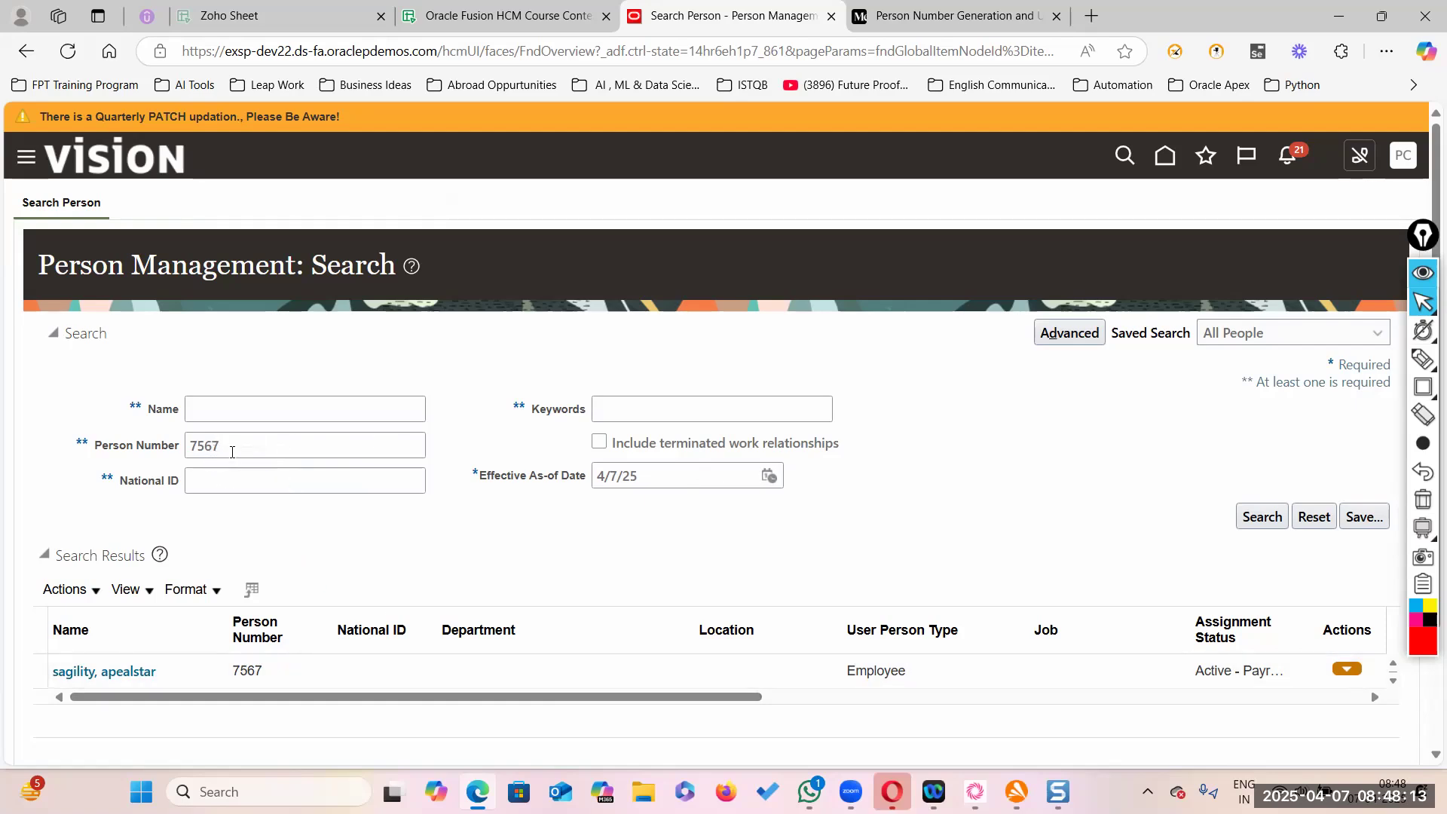
- Search person number 7569 again, then bring back the 7570 record
{"action": "left_click", "coordinate": [232, 445]}
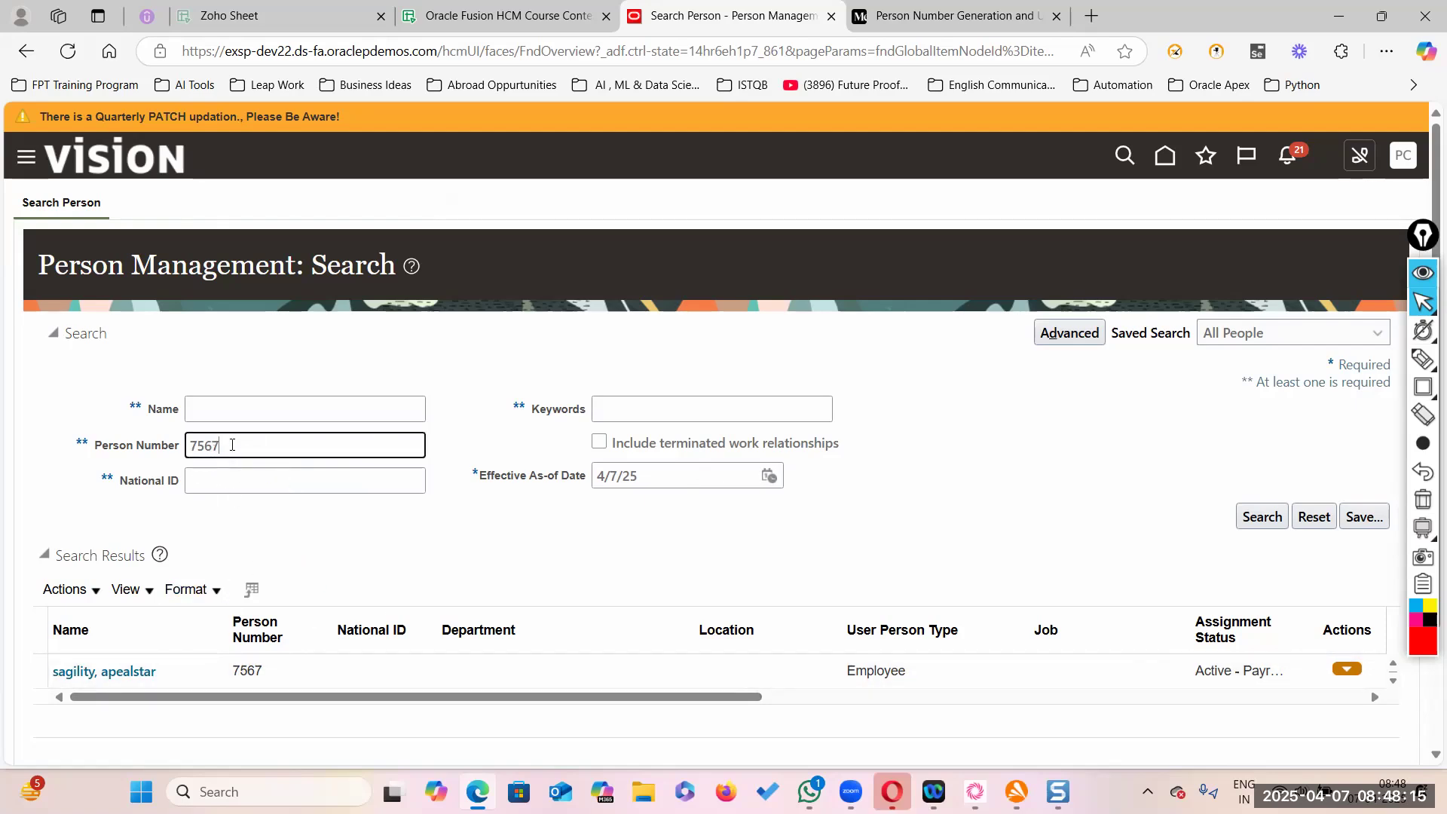
{"action": "left_click", "coordinate": [1262, 517]}
{"action": "type", "text": "9"}
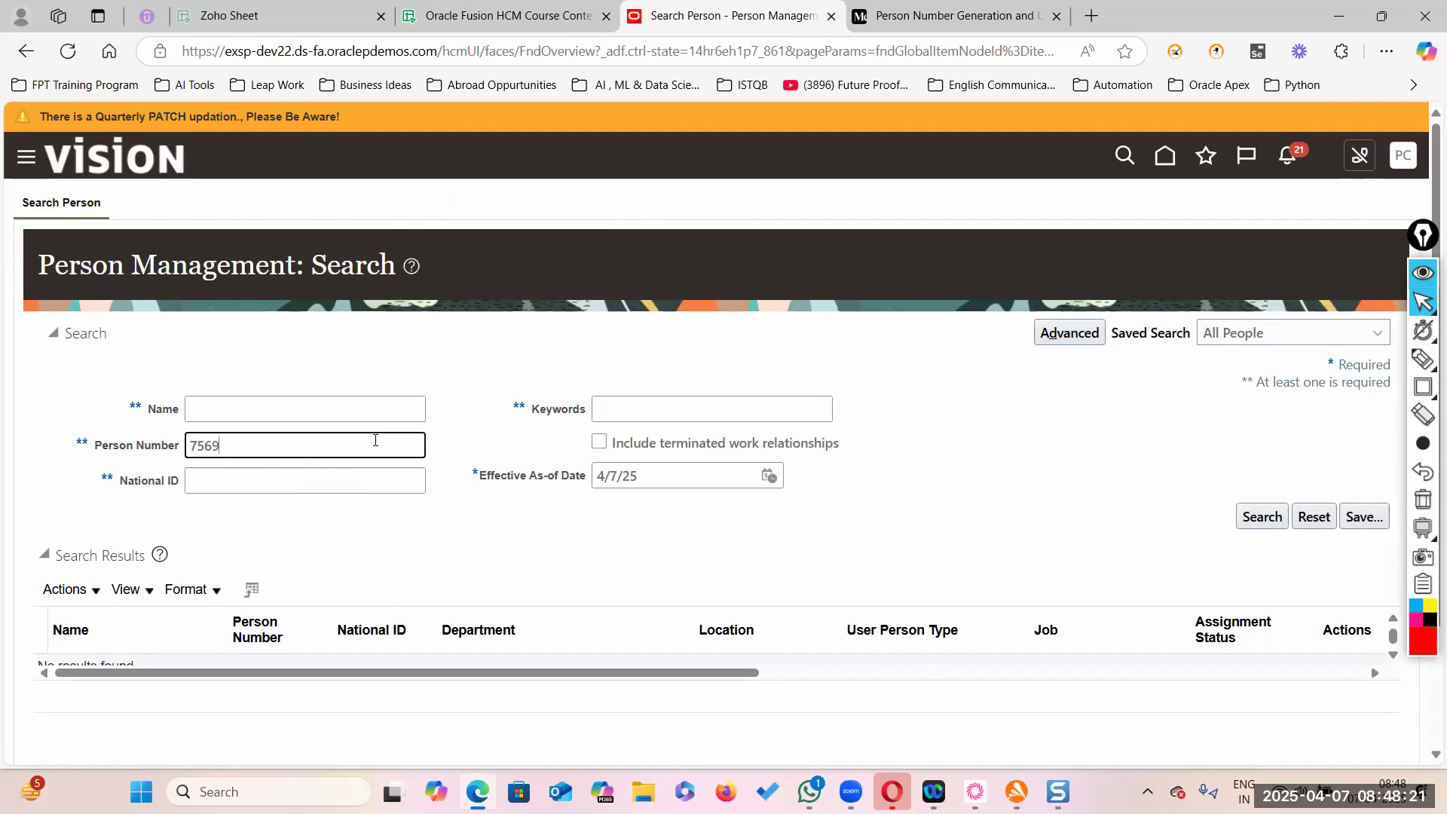
{"action": "left_click", "coordinate": [1263, 517]}
{"action": "left_click", "coordinate": [243, 447]}
{"action": "key", "text": "BackSpace"}
{"action": "left_click", "coordinate": [1263, 517]}
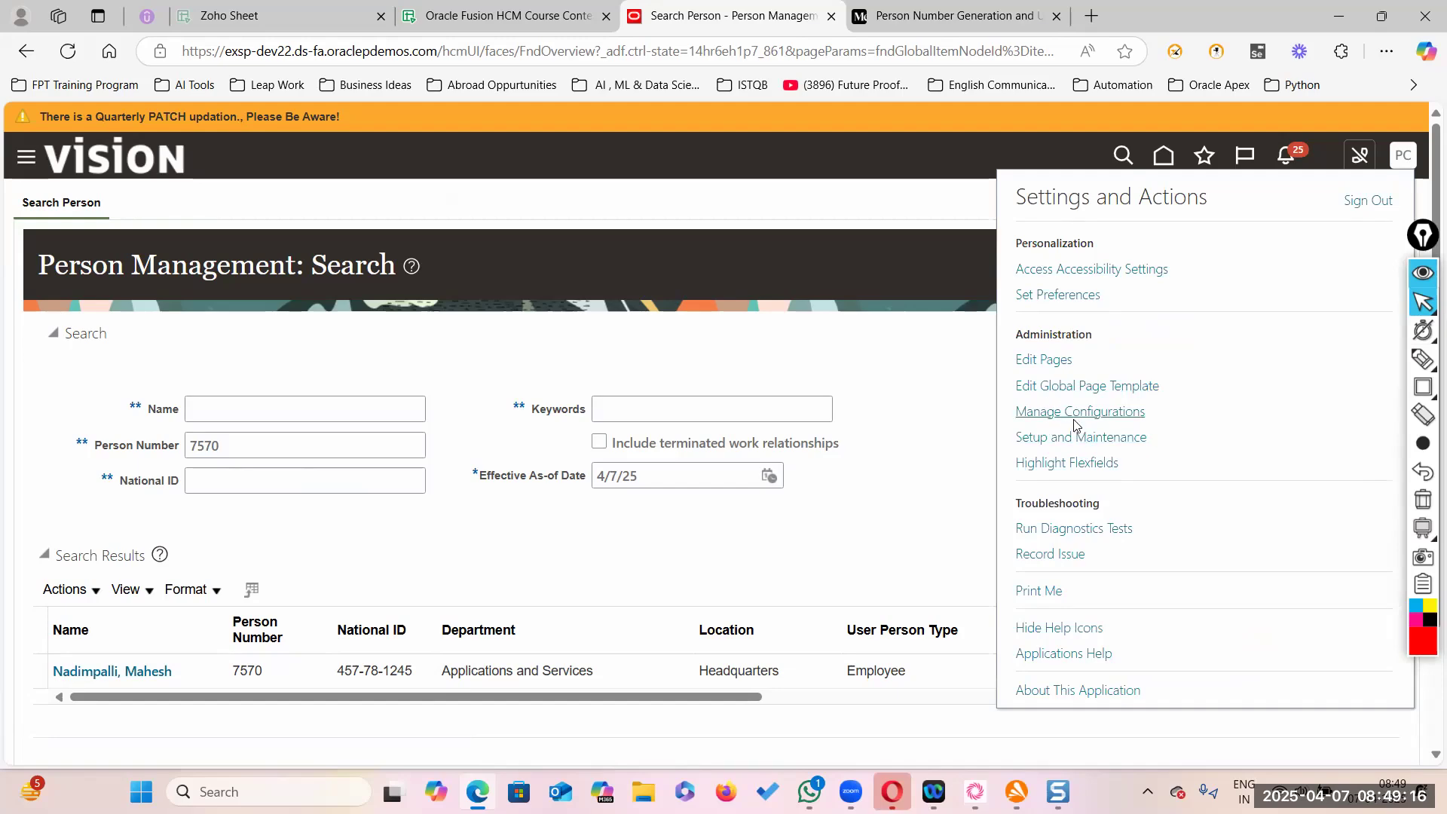
- In Setup and Maintenance, search tasks for 'Manage Enterprise HCM Information' and open it
{"action": "left_click", "coordinate": [1080, 437]}
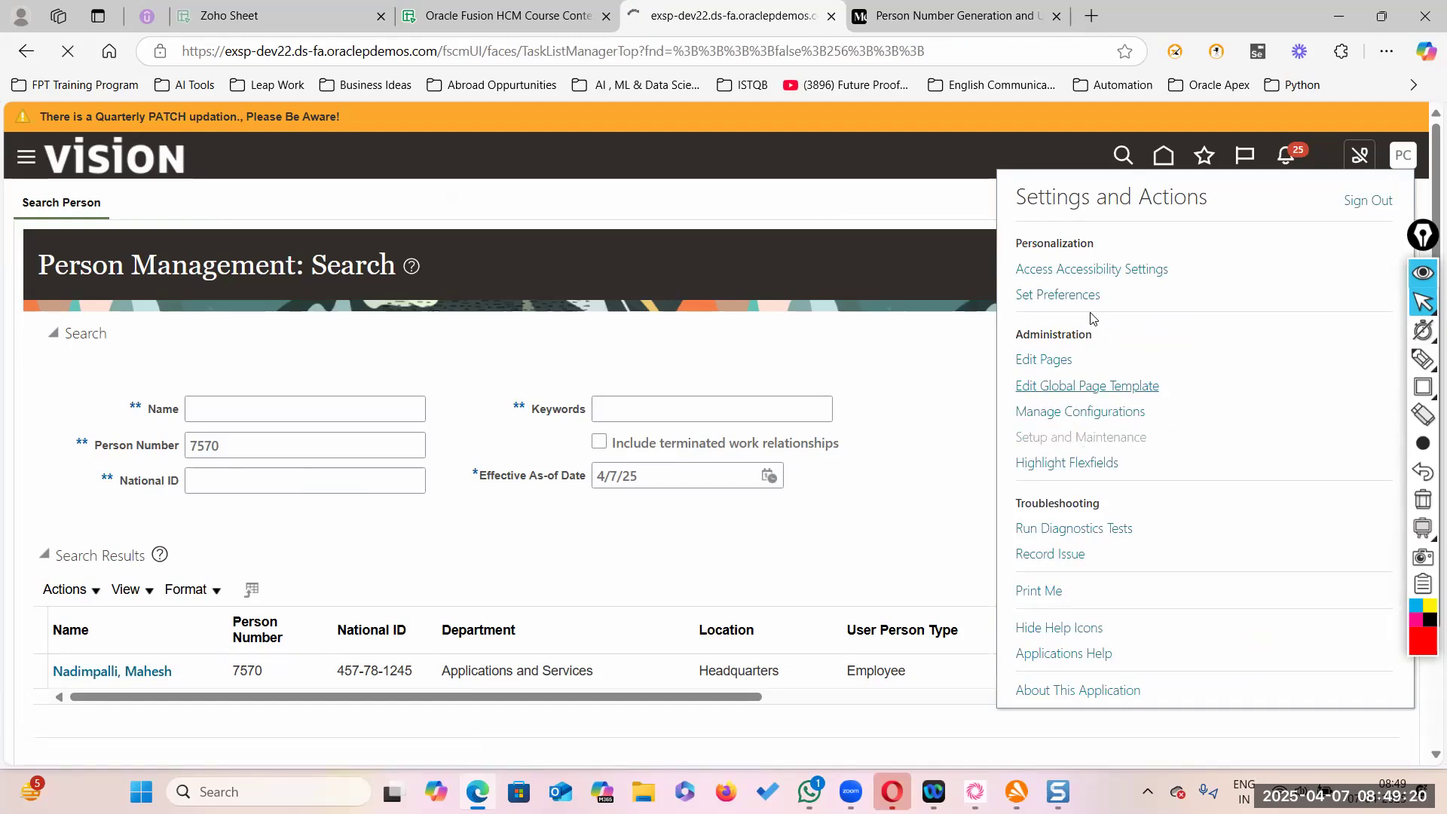
{"action": "left_click", "coordinate": [707, 249]}
{"action": "type", "text": "Manage"}
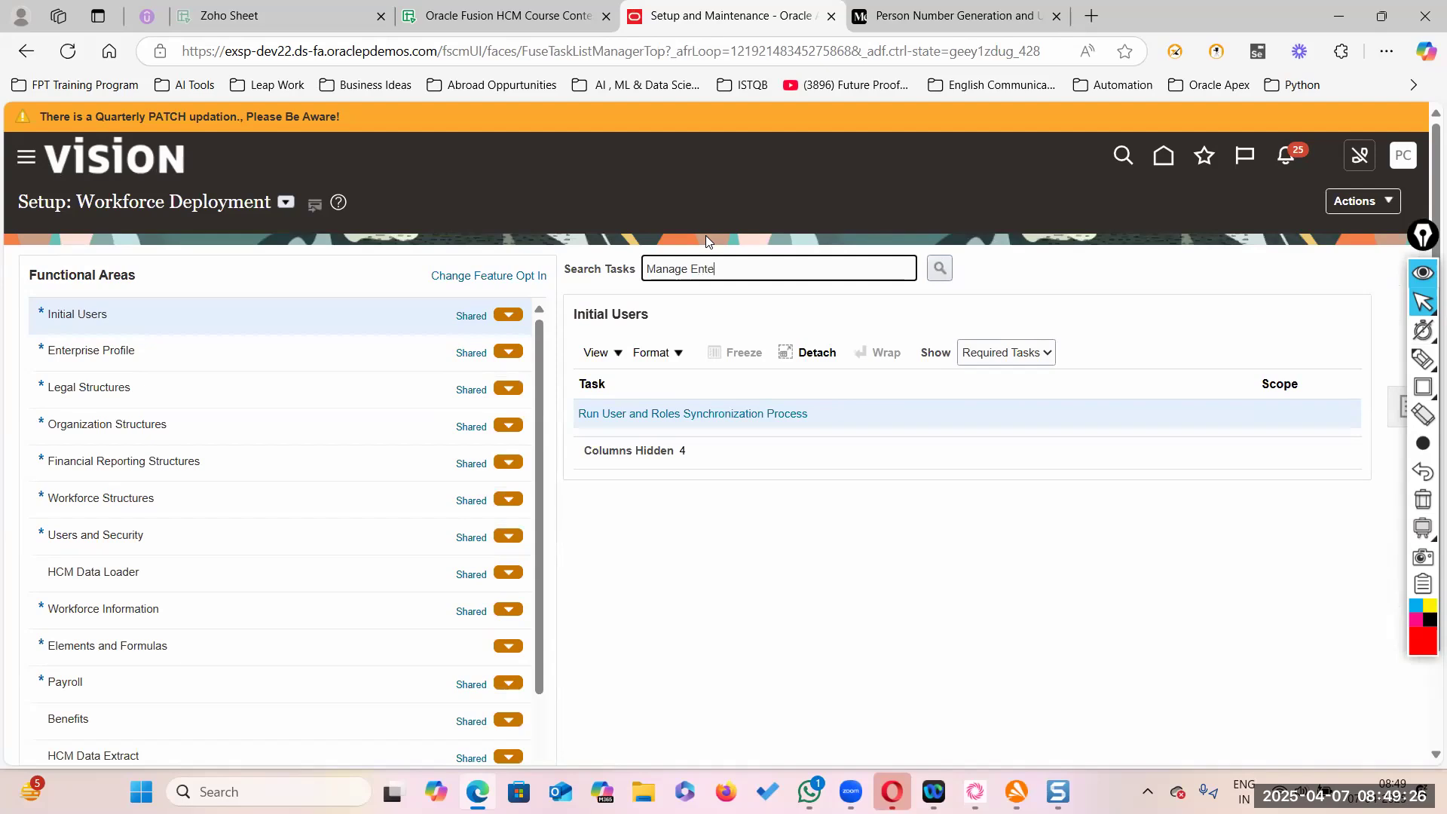
{"action": "type", "text": "Enterprise HCM INf"}
{"action": "key", "text": "BackSpace"}
{"action": "key", "text": "BackSpace"}
{"action": "type", "text": "nformation"}
{"action": "key", "text": "Return"}
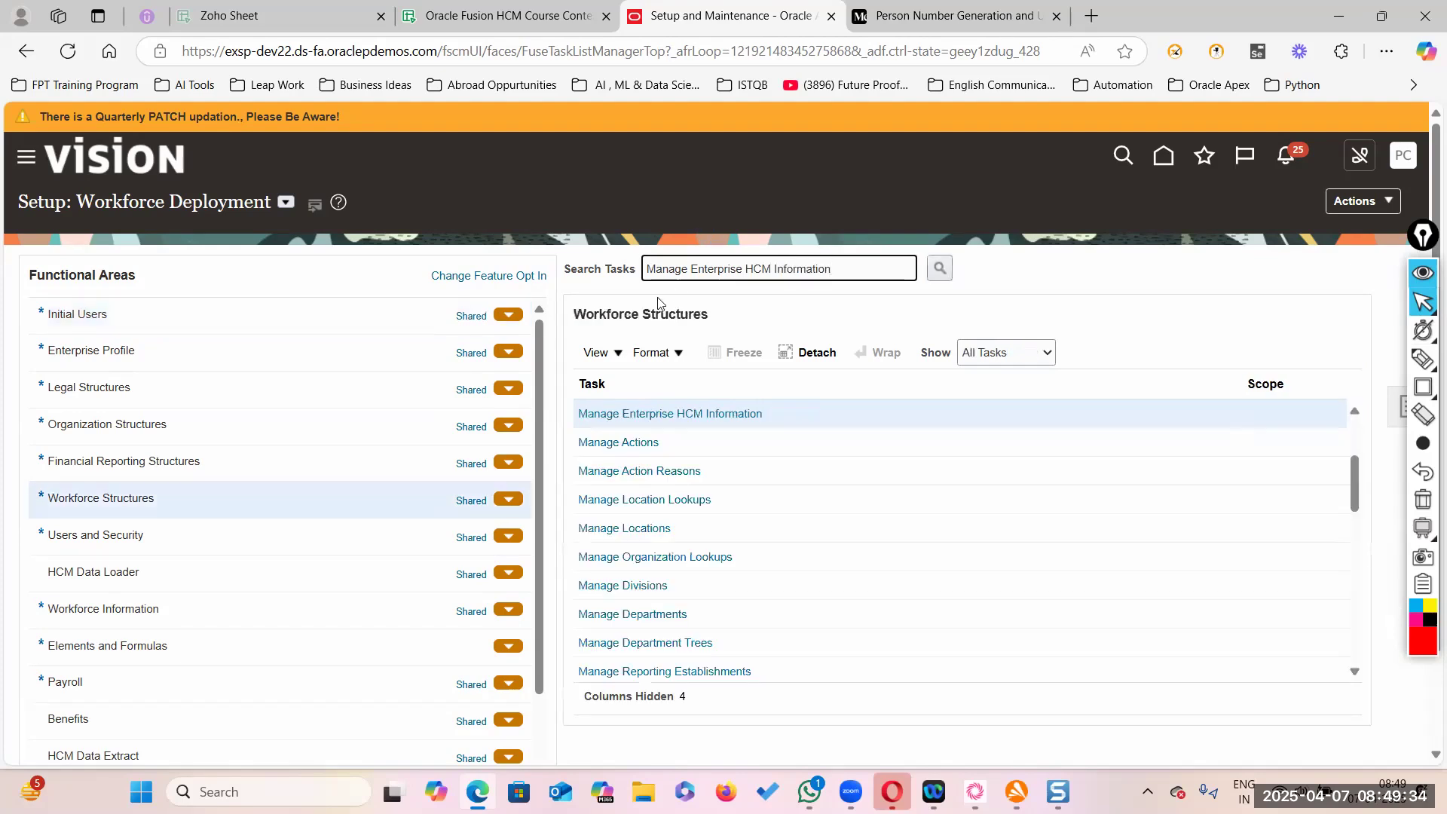
{"action": "left_click", "coordinate": [663, 413]}
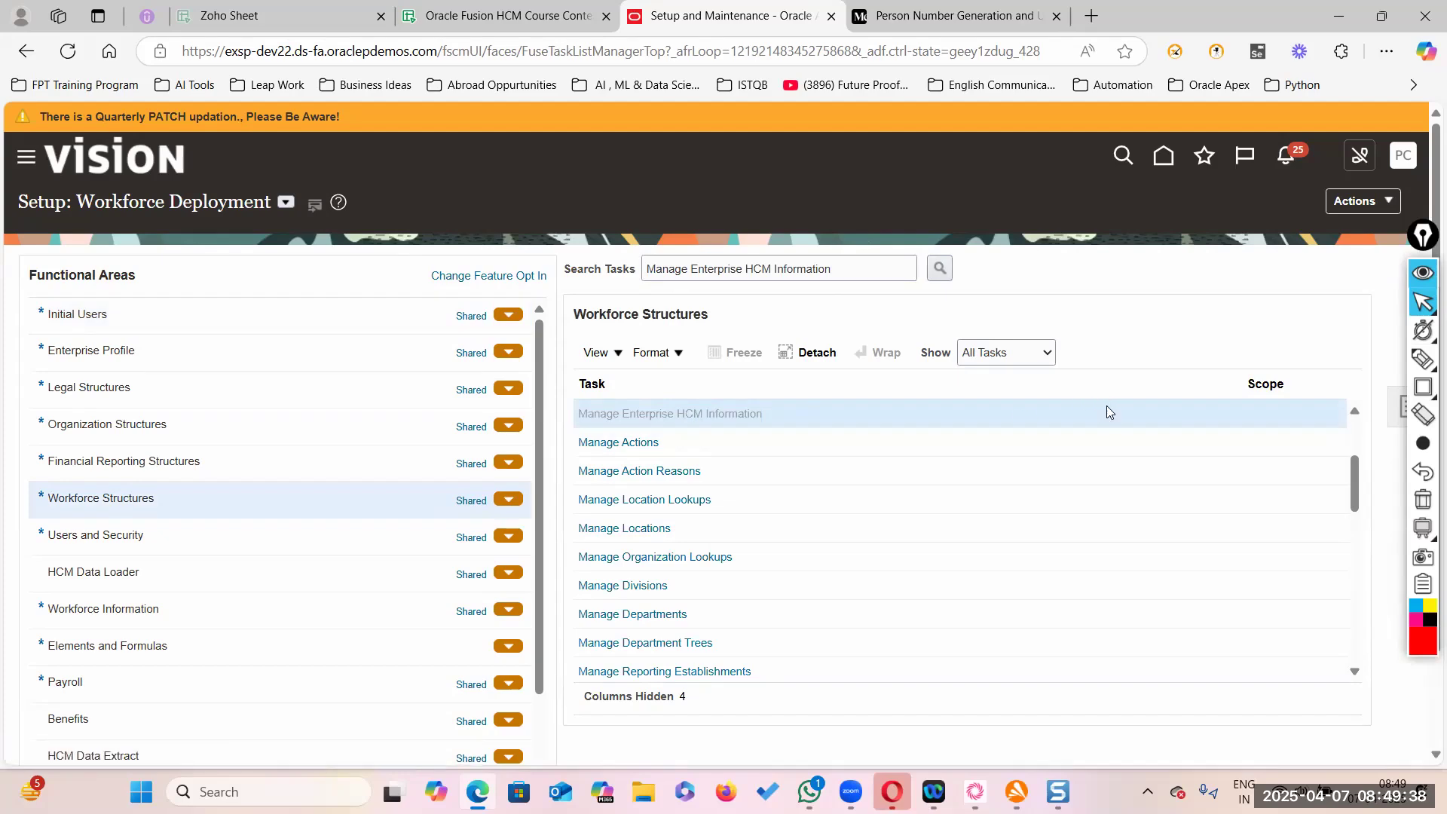
- Update HP ENTERPRISE's Person Number Generation Method to Automatic Upon Final Save, Initial Person Number 6,200
{"action": "left_click", "coordinate": [1153, 214]}
{"action": "left_click", "coordinate": [1102, 249]}
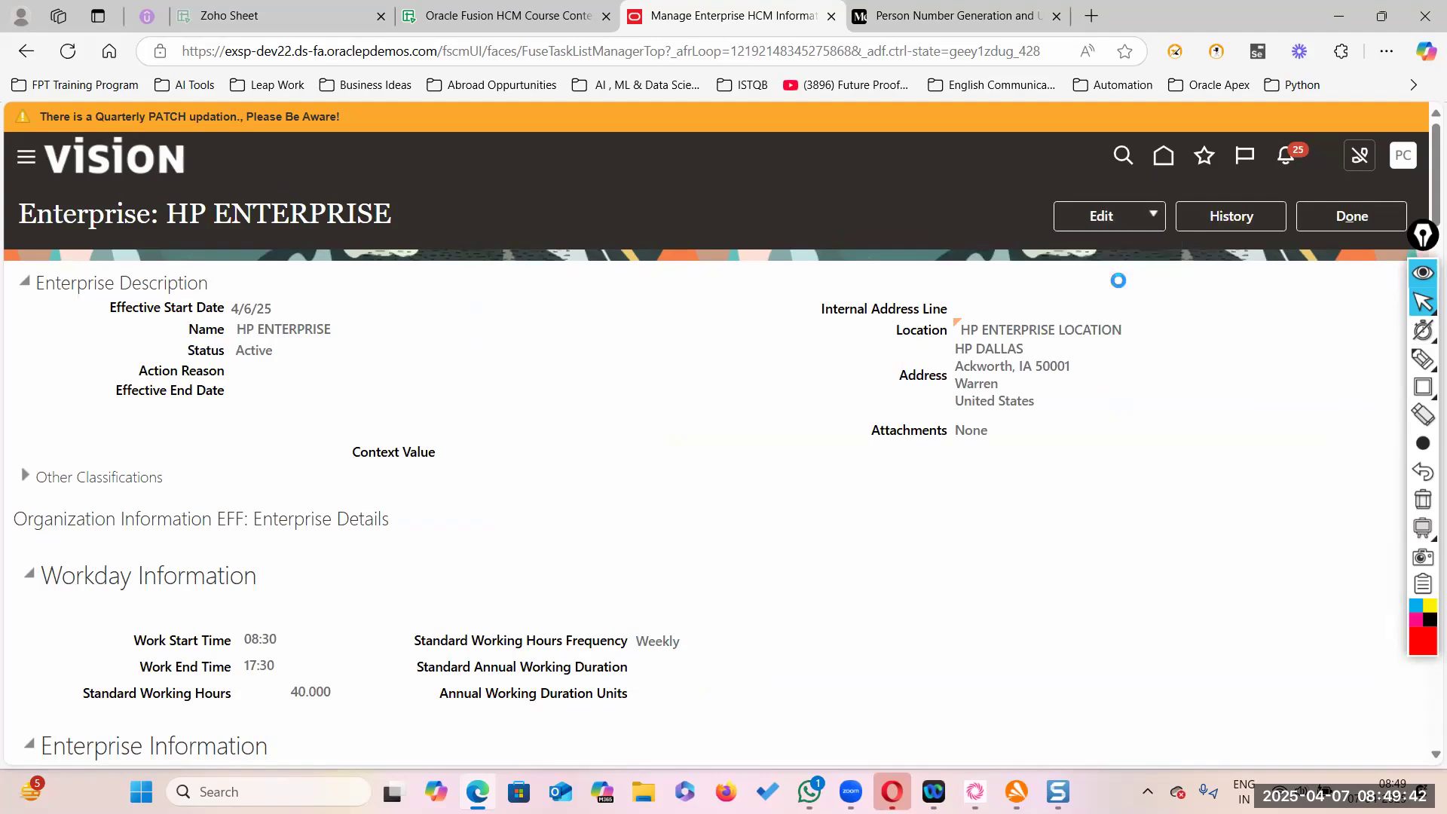
{"action": "scroll", "coordinate": [867, 615], "scroll_direction": "down", "scroll_amount": 5}
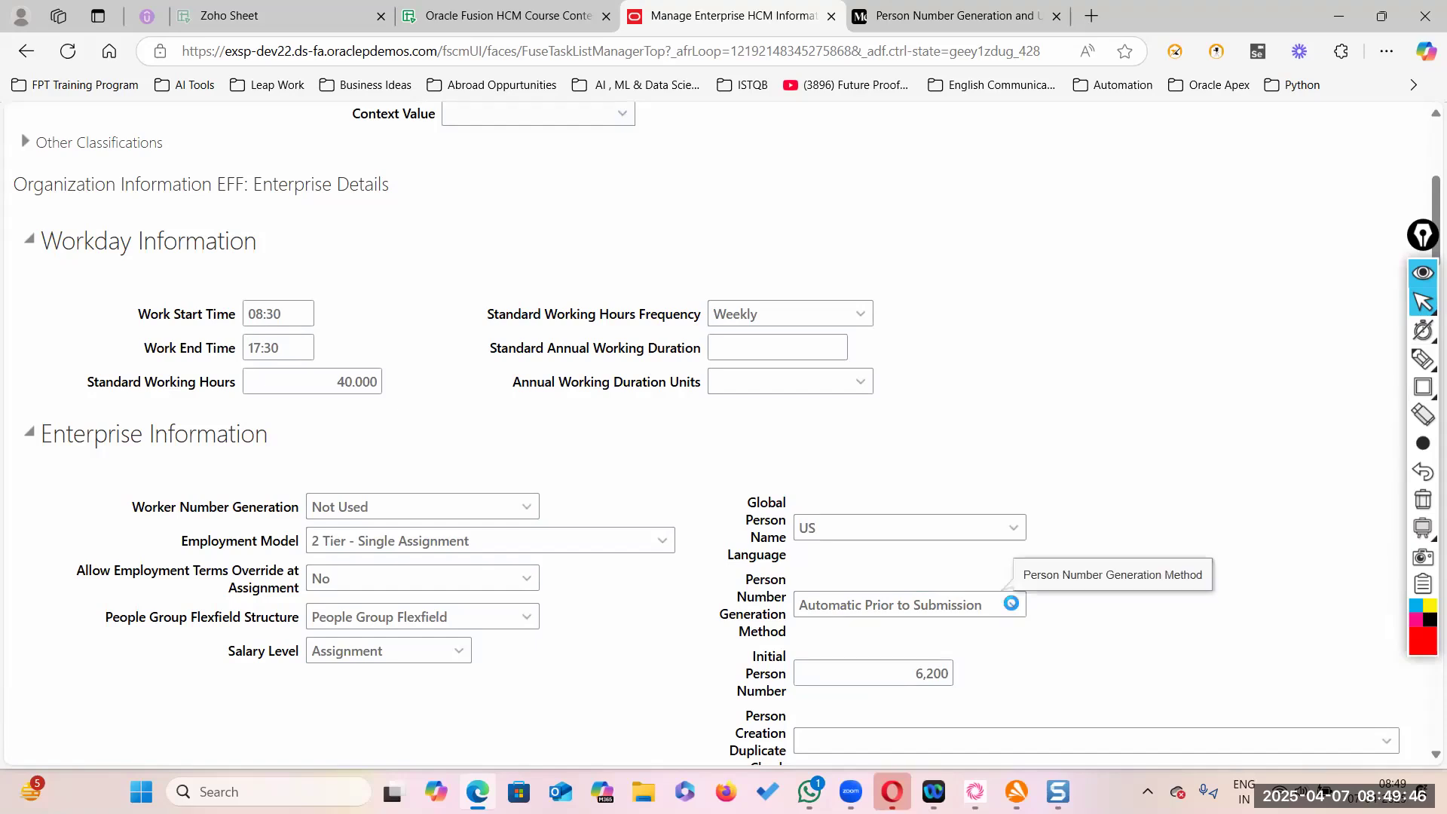
{"action": "left_click", "coordinate": [1015, 606]}
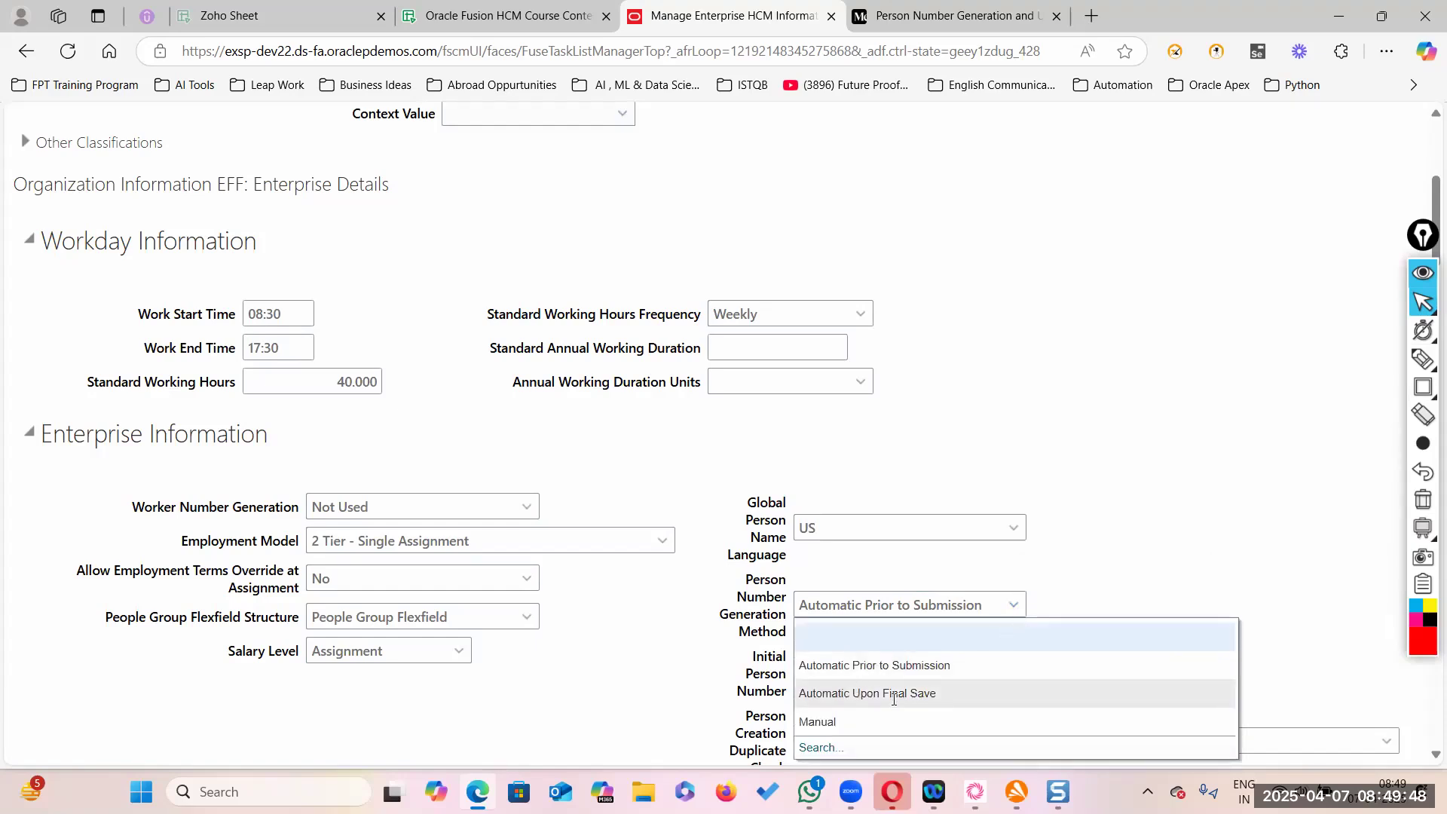
{"action": "left_click", "coordinate": [838, 693]}
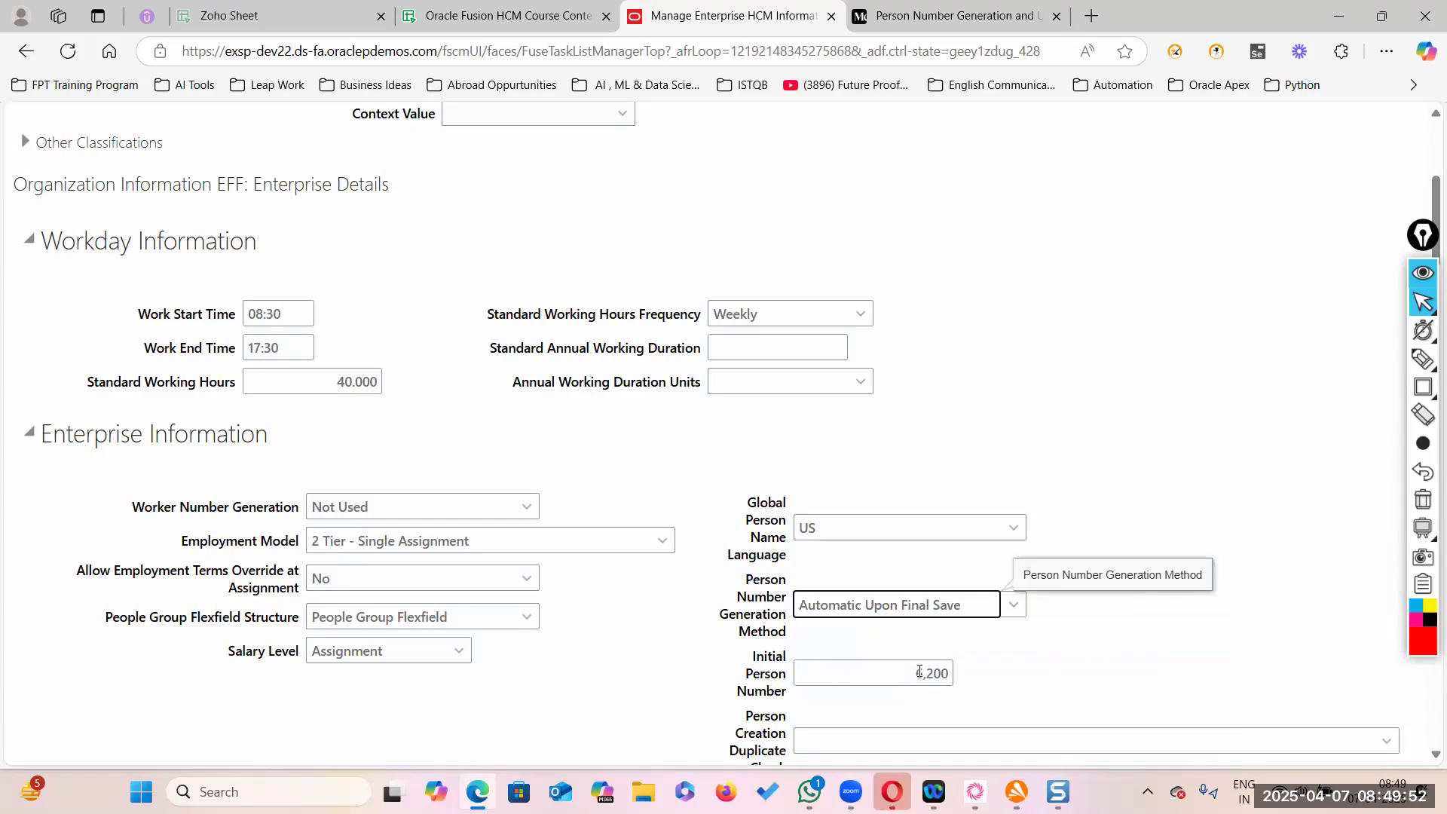
{"action": "double_click", "coordinate": [967, 677]}
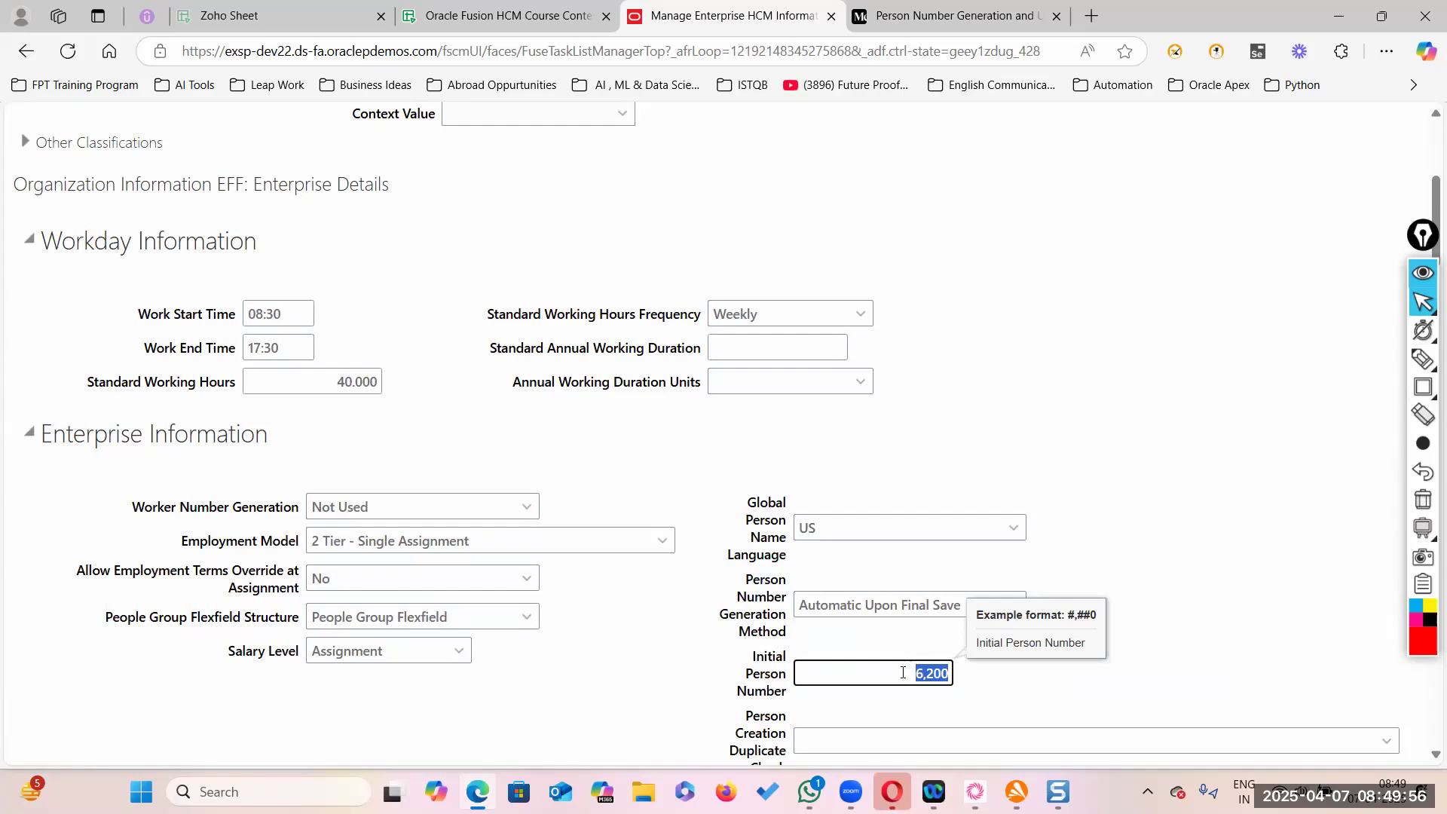
{"action": "scroll", "coordinate": [968, 636], "scroll_direction": "down", "scroll_amount": 2}
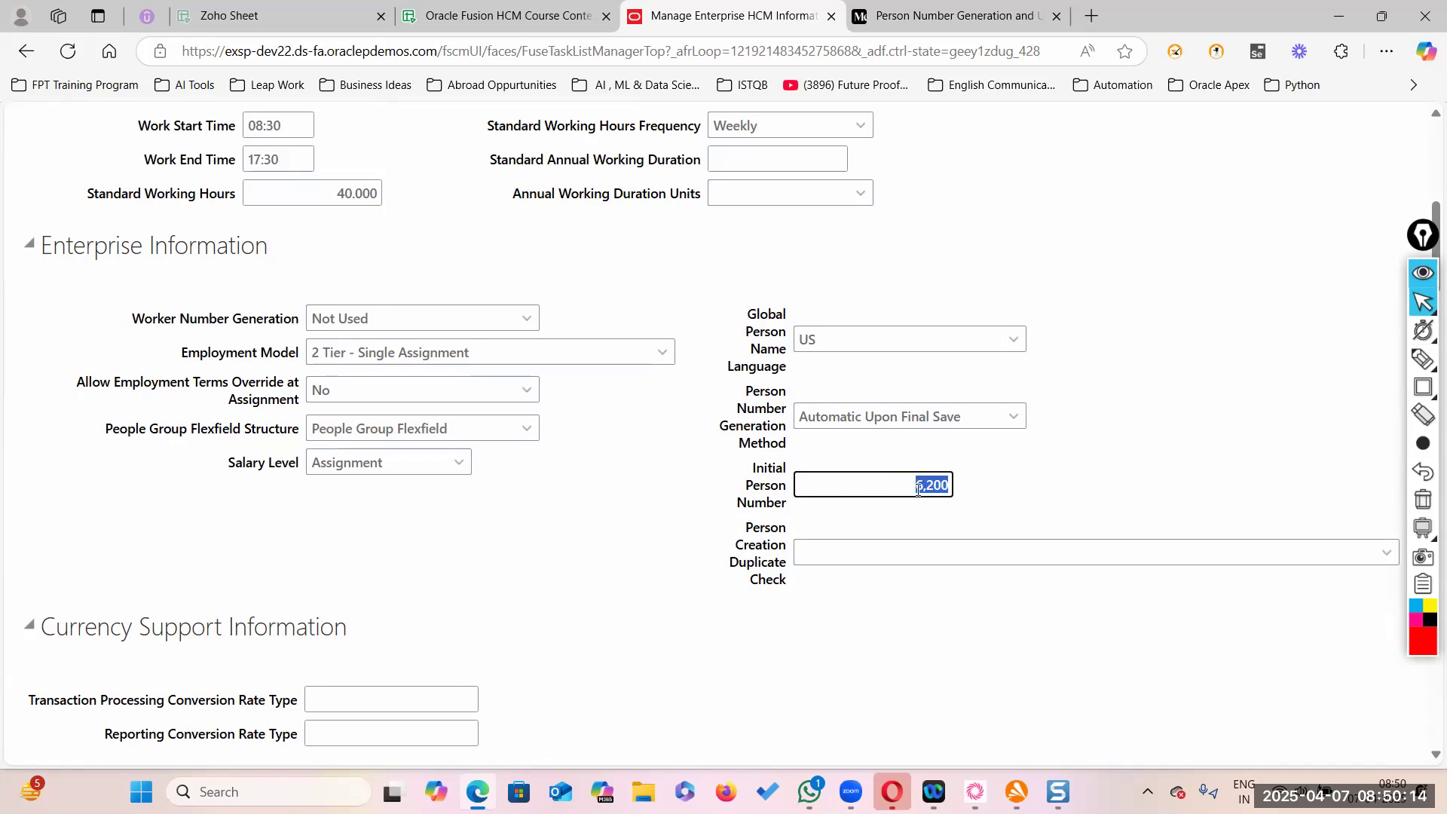
{"action": "left_click", "coordinate": [1425, 276]}
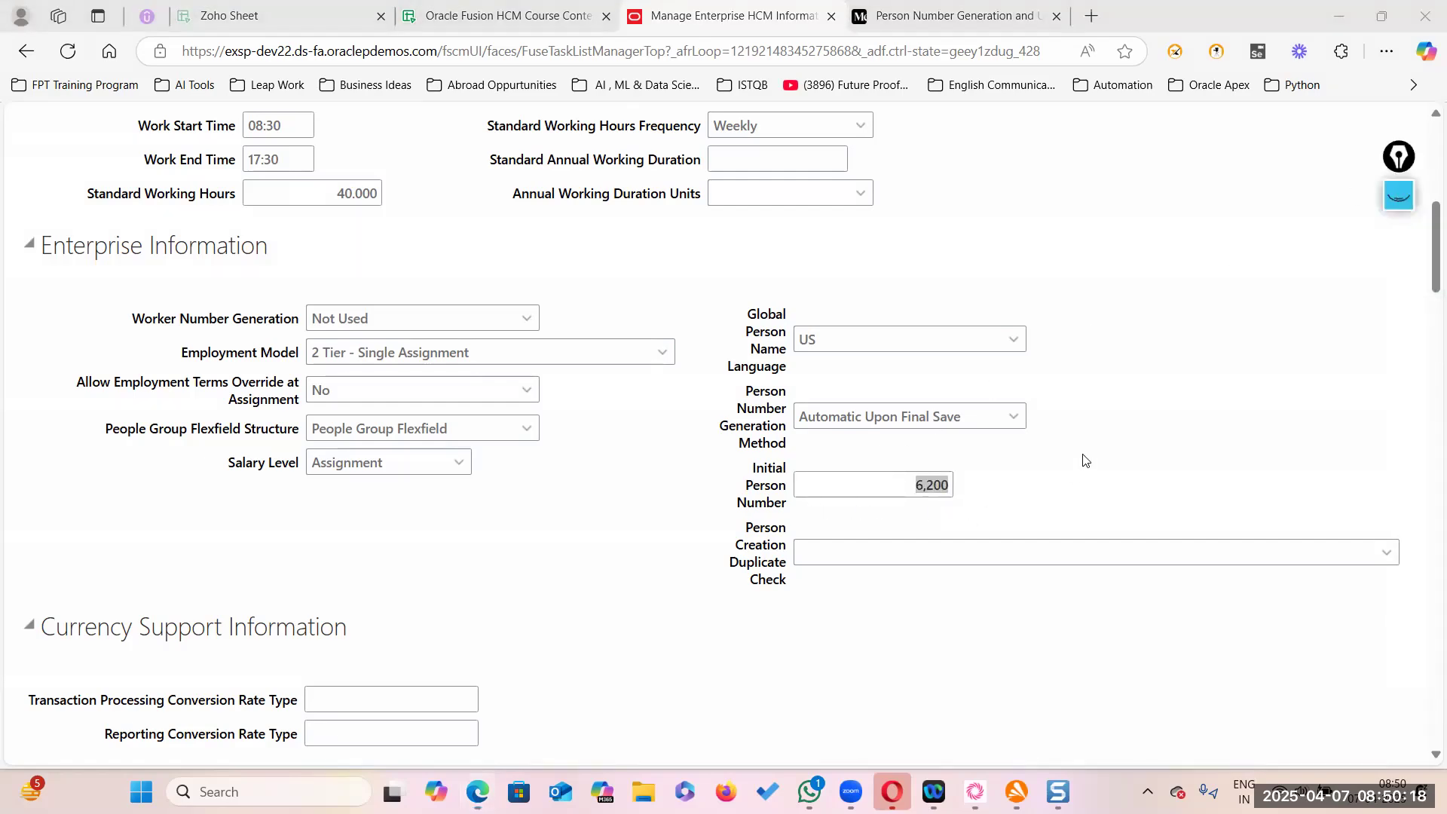
- Submit the enterprise changes and accept the warning and confirmation dialogs
{"action": "scroll", "coordinate": [1085, 458], "scroll_direction": "up", "scroll_amount": 8}
{"action": "left_click", "coordinate": [1236, 219]}
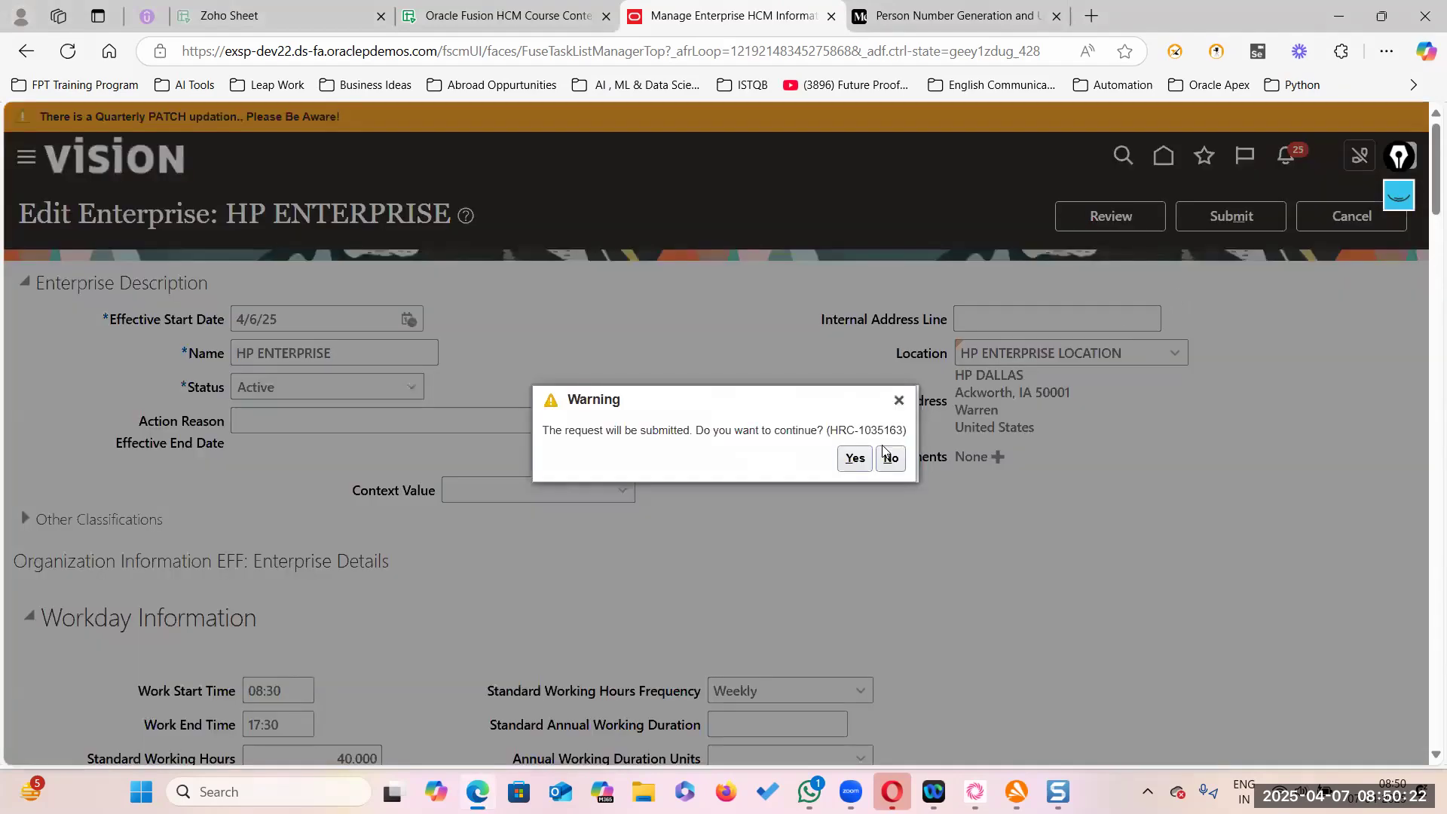
{"action": "left_click", "coordinate": [855, 458]}
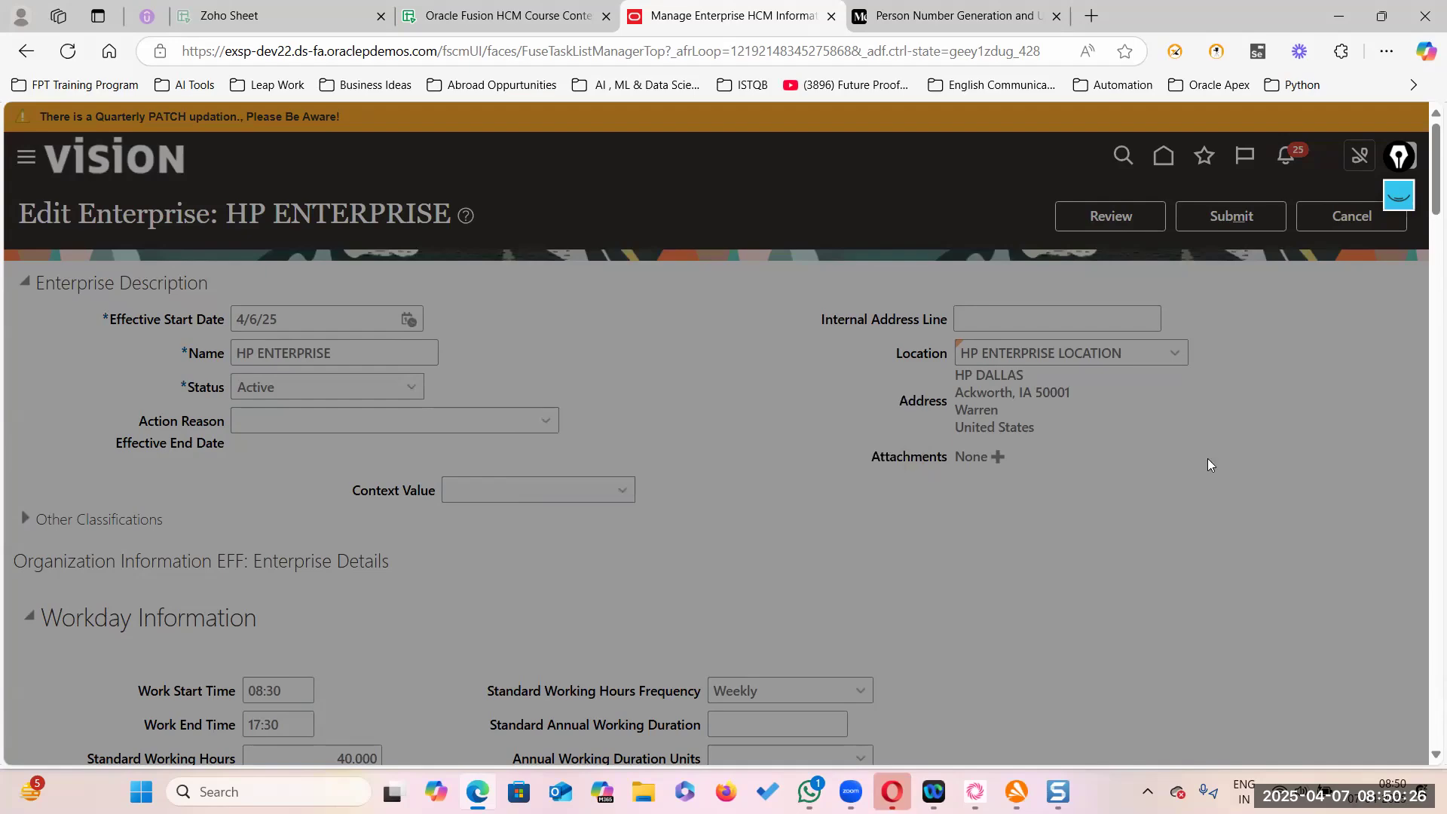
{"action": "left_click", "coordinate": [774, 456]}
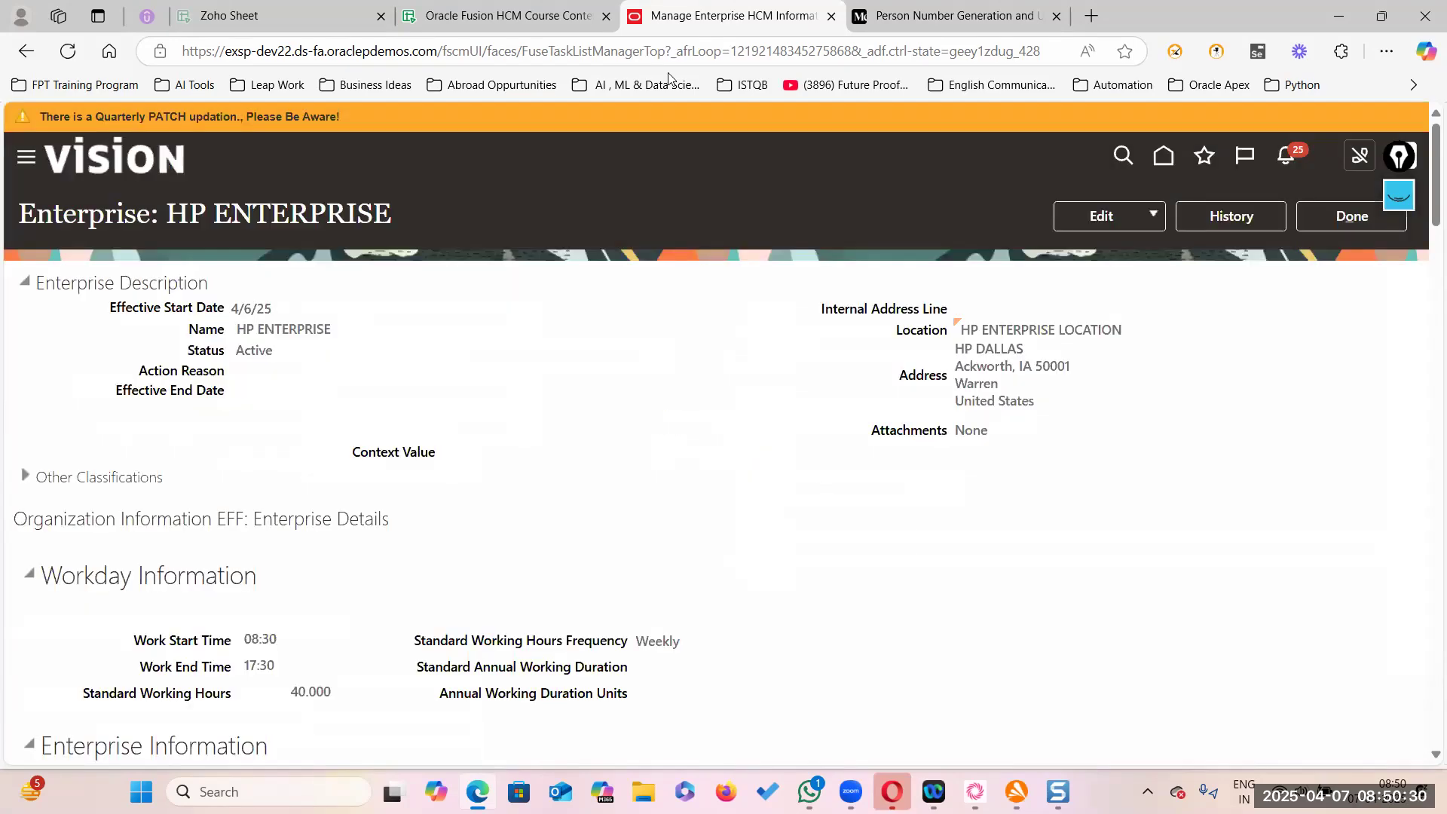
- Scroll through the Medium article's Person Number Generation diagram and screenshots of its three methods
{"action": "left_click", "coordinate": [897, 22]}
{"action": "scroll", "coordinate": [866, 601], "scroll_direction": "down", "scroll_amount": 5}
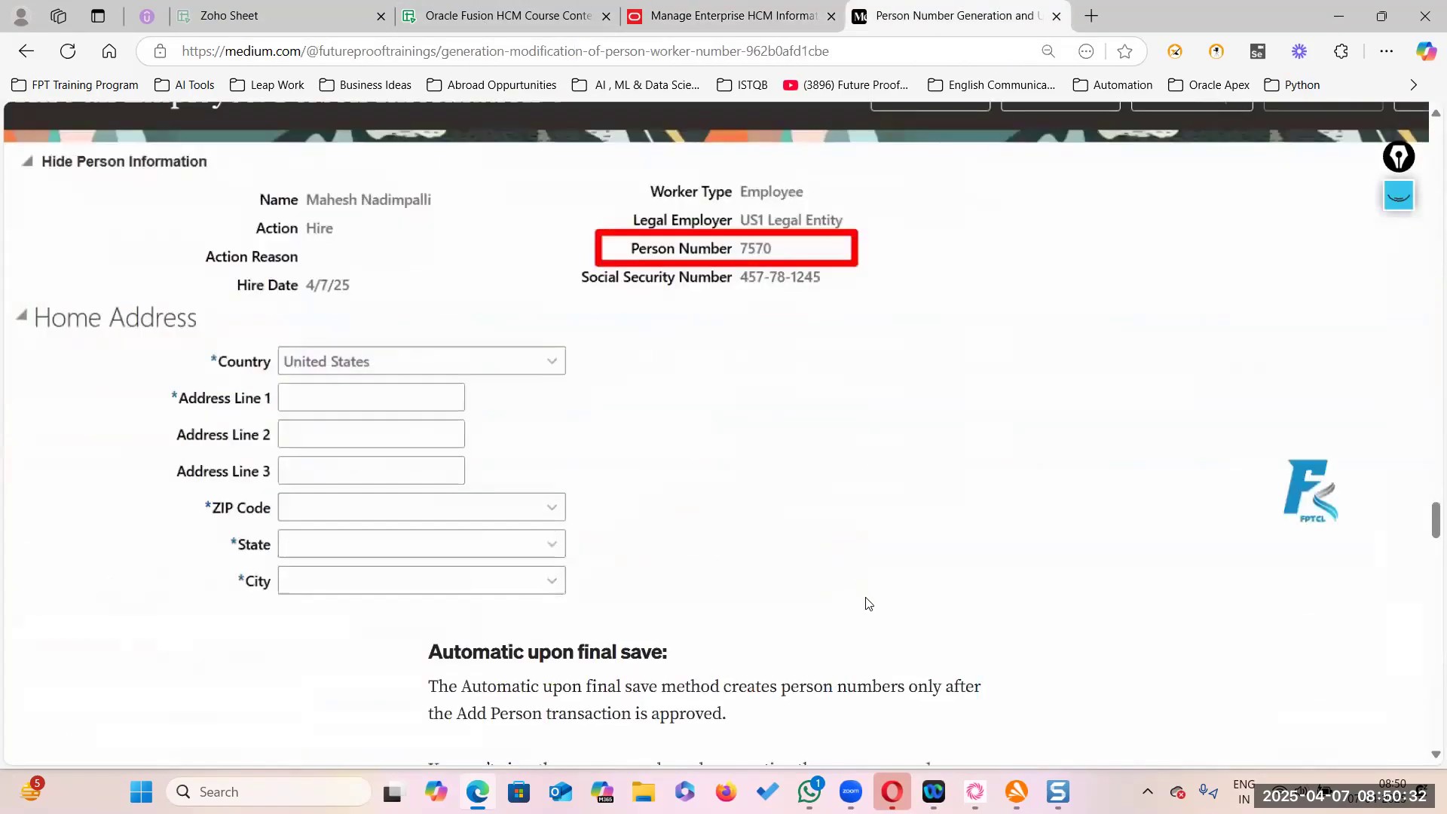
{"action": "scroll", "coordinate": [870, 601], "scroll_direction": "up", "scroll_amount": 6}
{"action": "scroll", "coordinate": [873, 600], "scroll_direction": "up", "scroll_amount": 2}
{"action": "scroll", "coordinate": [873, 600], "scroll_direction": "down", "scroll_amount": 15}
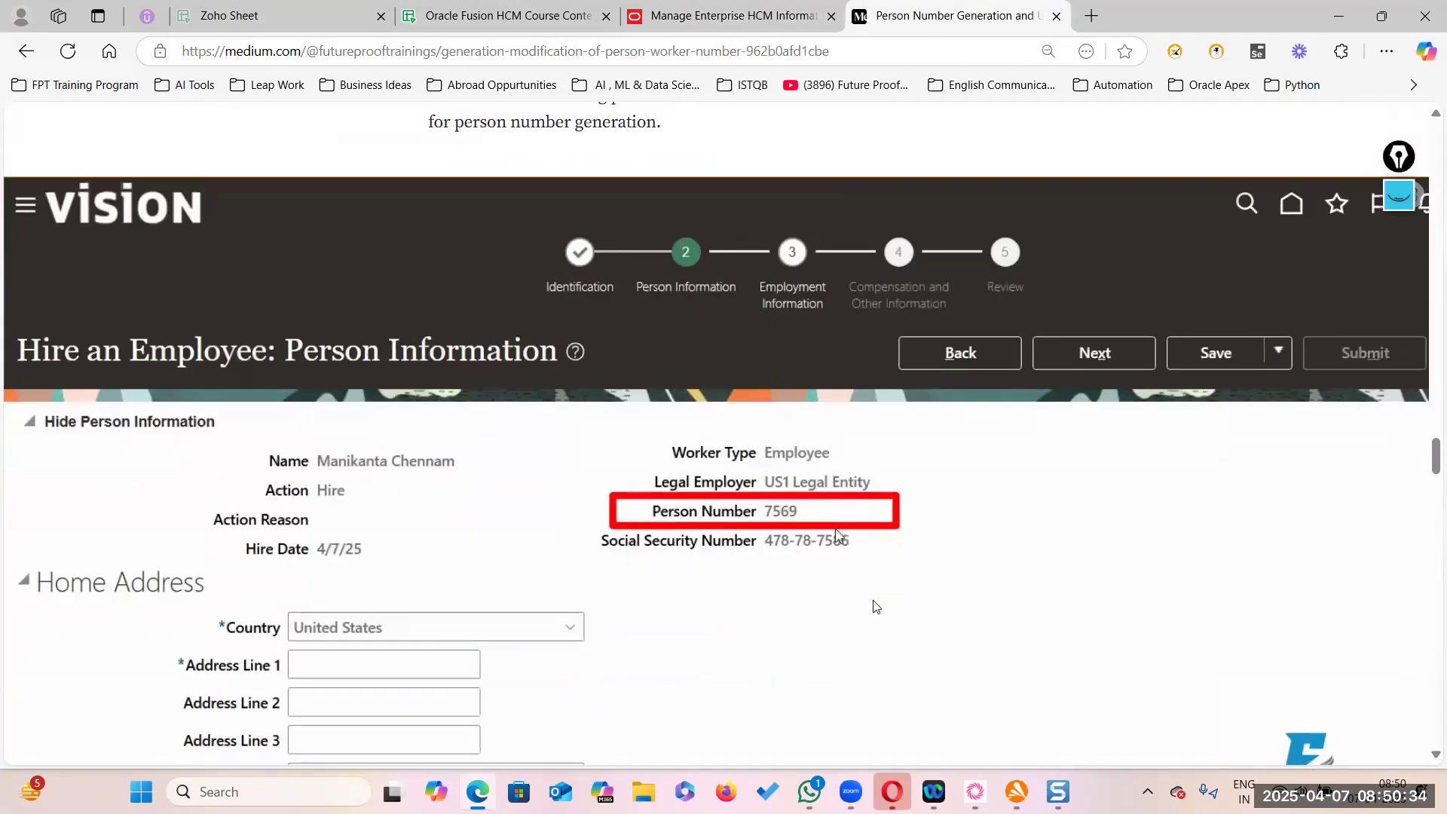
{"action": "scroll", "coordinate": [873, 599], "scroll_direction": "down", "scroll_amount": 12}
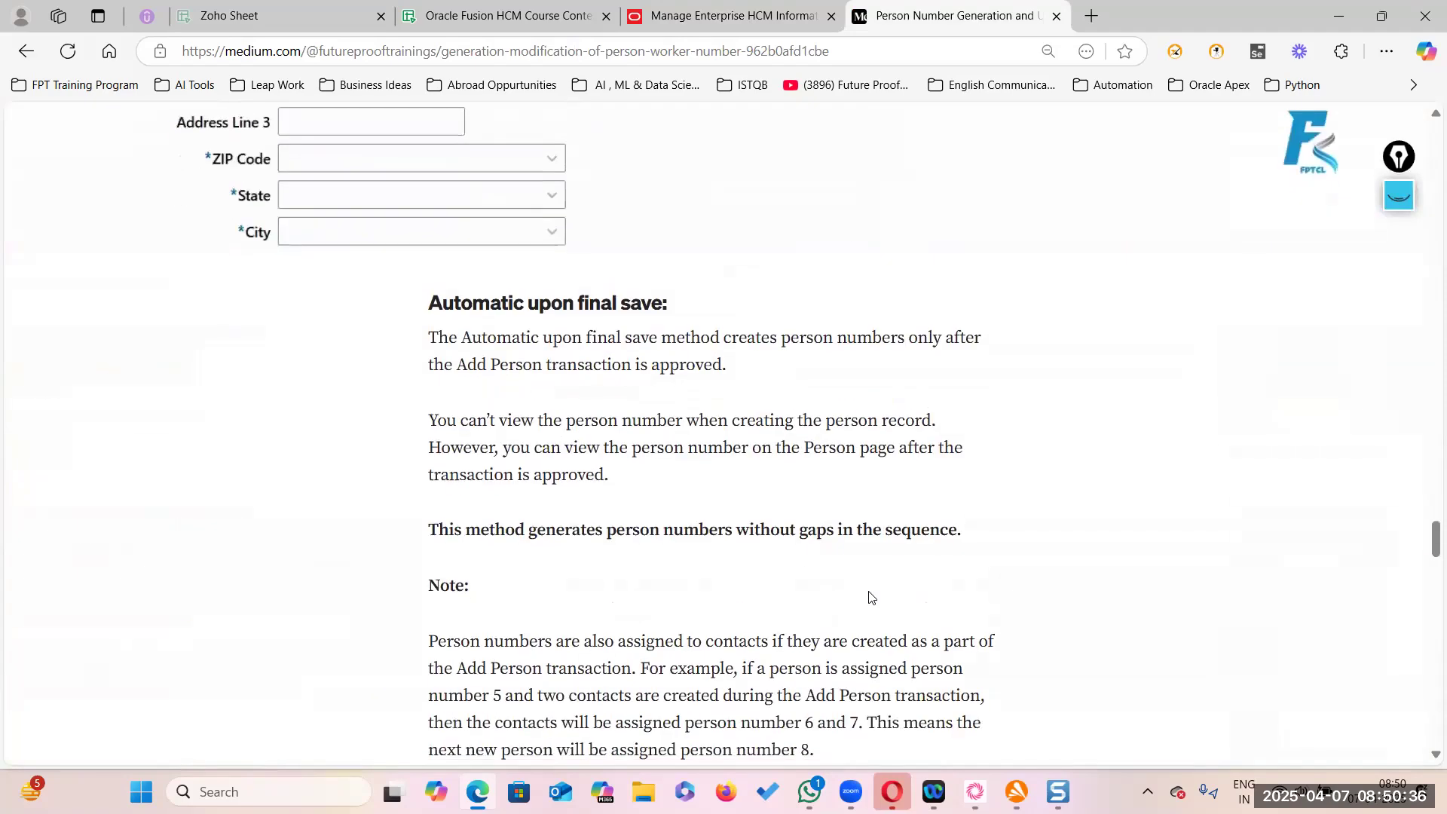
{"action": "scroll", "coordinate": [871, 597], "scroll_direction": "up", "scroll_amount": 10}
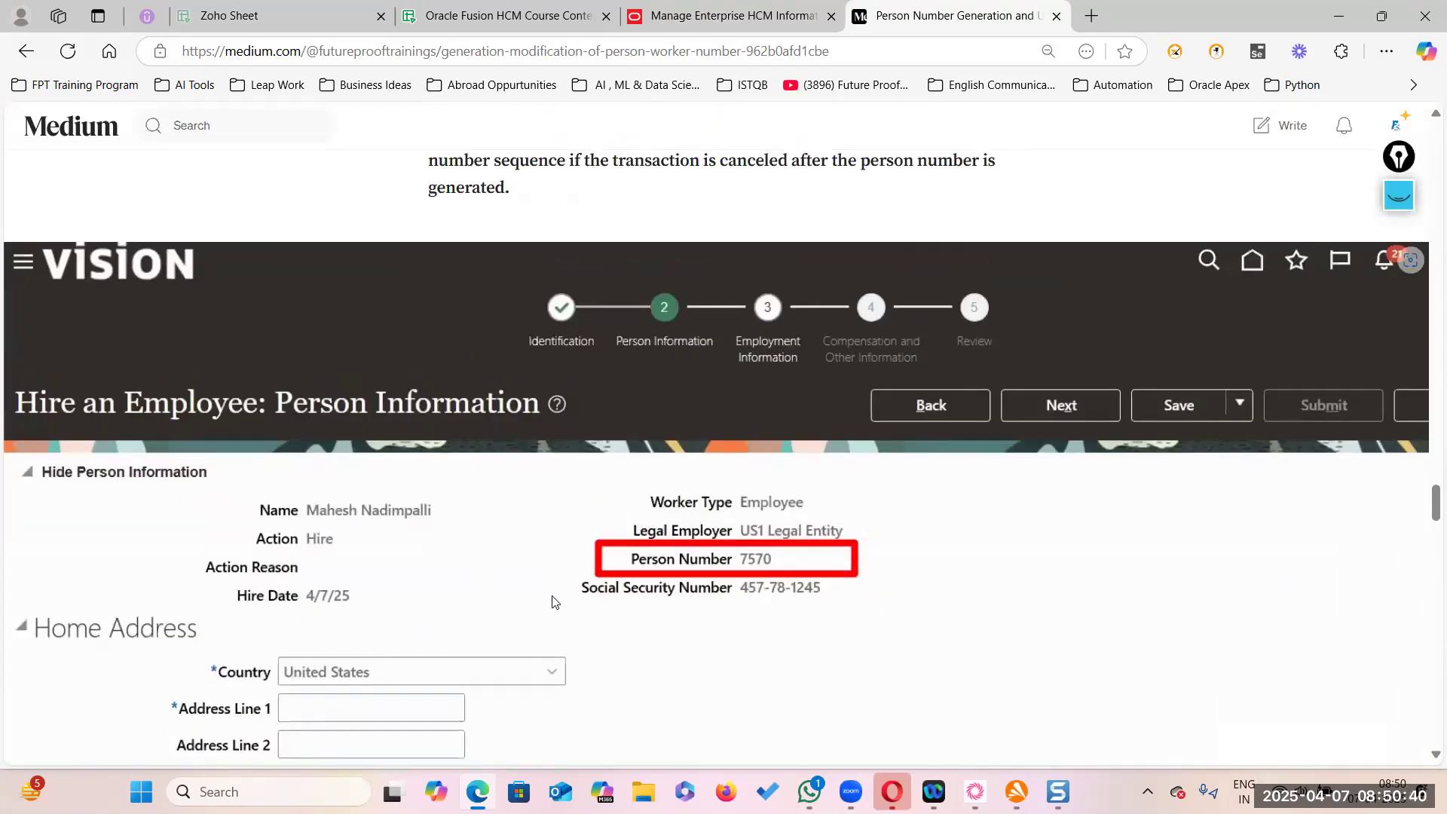
{"action": "scroll", "coordinate": [548, 600], "scroll_direction": "up", "scroll_amount": 12}
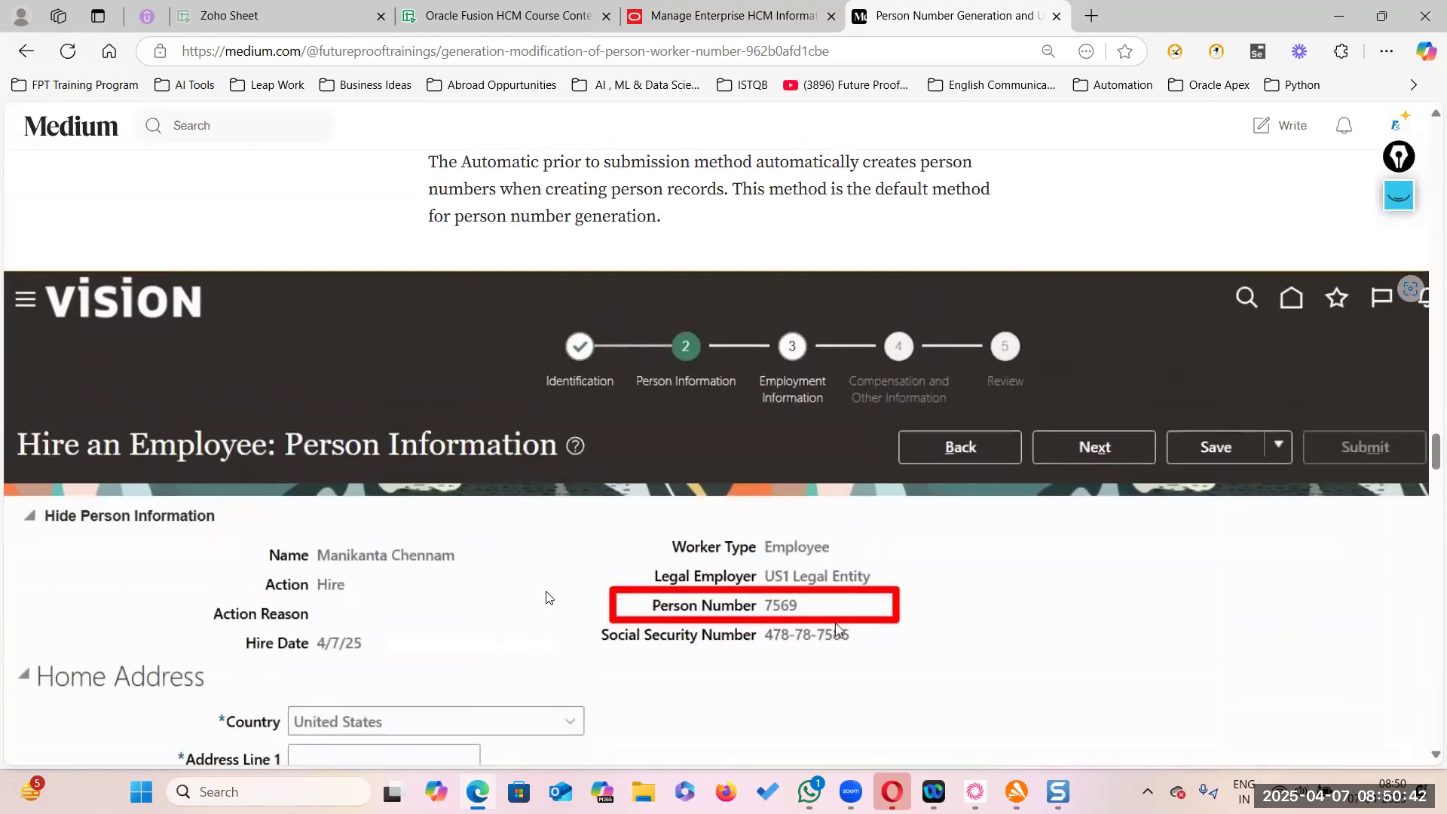
{"action": "scroll", "coordinate": [549, 598], "scroll_direction": "up", "scroll_amount": 15}
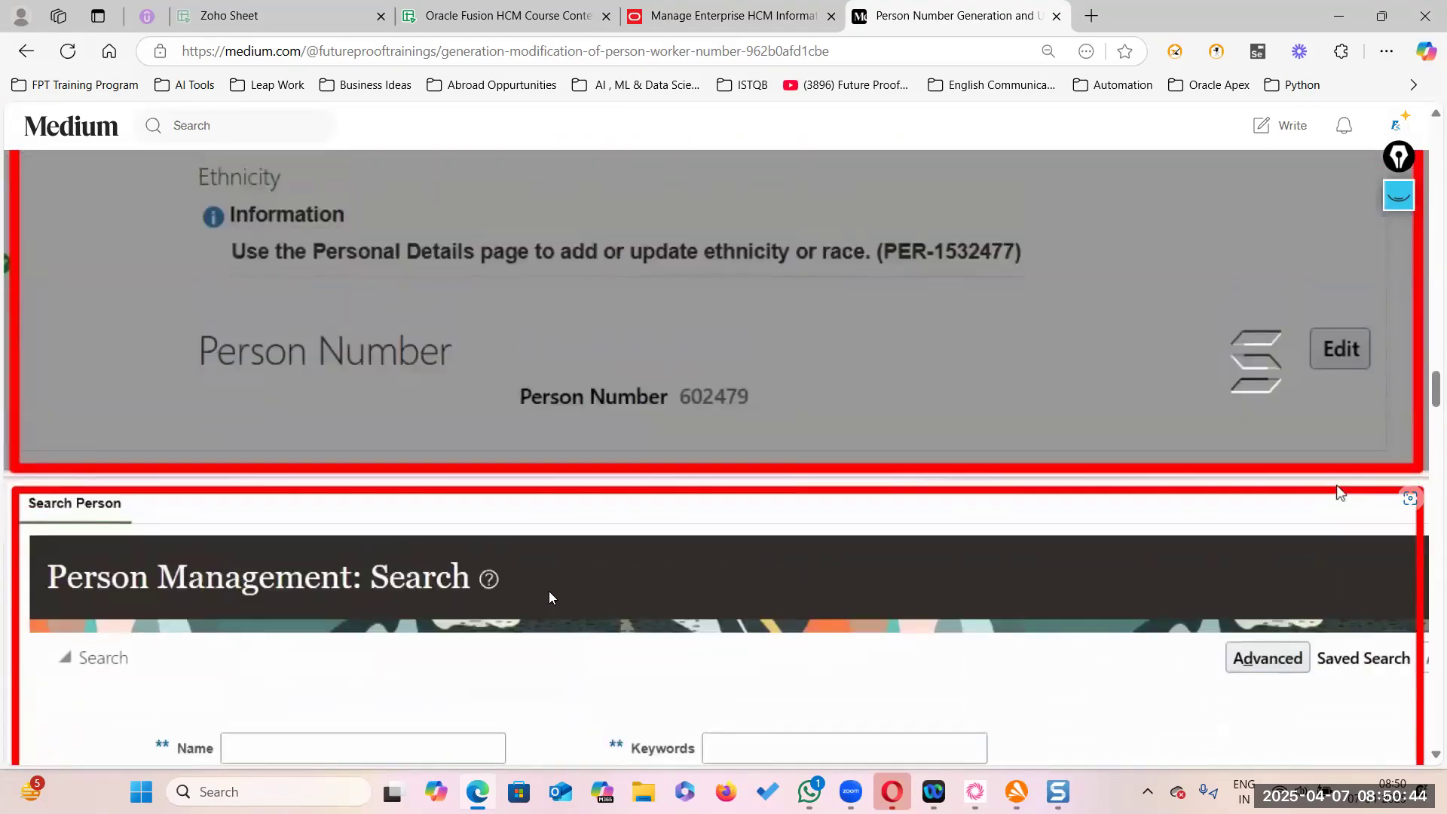
{"action": "scroll", "coordinate": [665, 552], "scroll_direction": "up", "scroll_amount": 6}
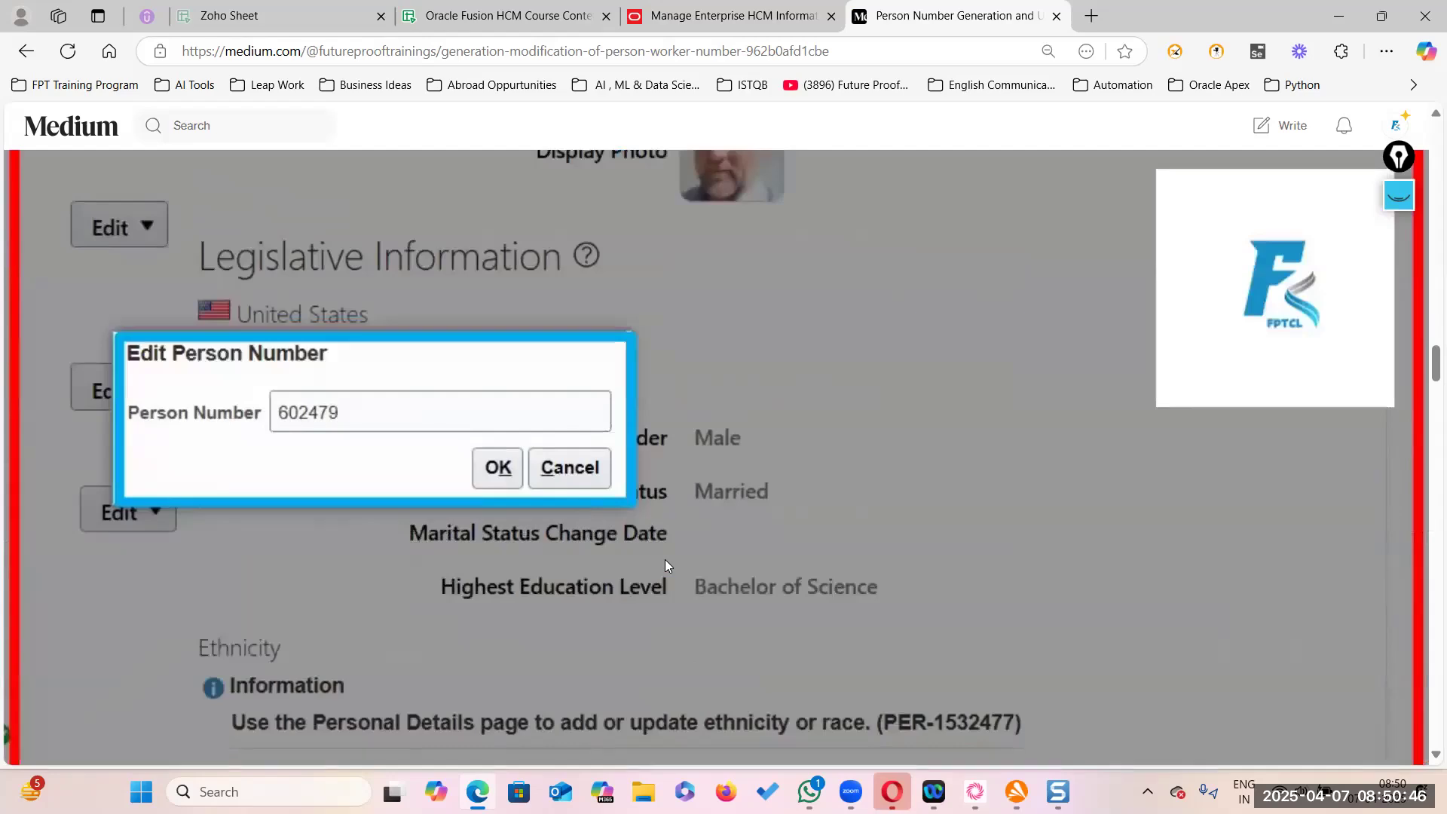
{"action": "scroll", "coordinate": [664, 564], "scroll_direction": "up", "scroll_amount": 10}
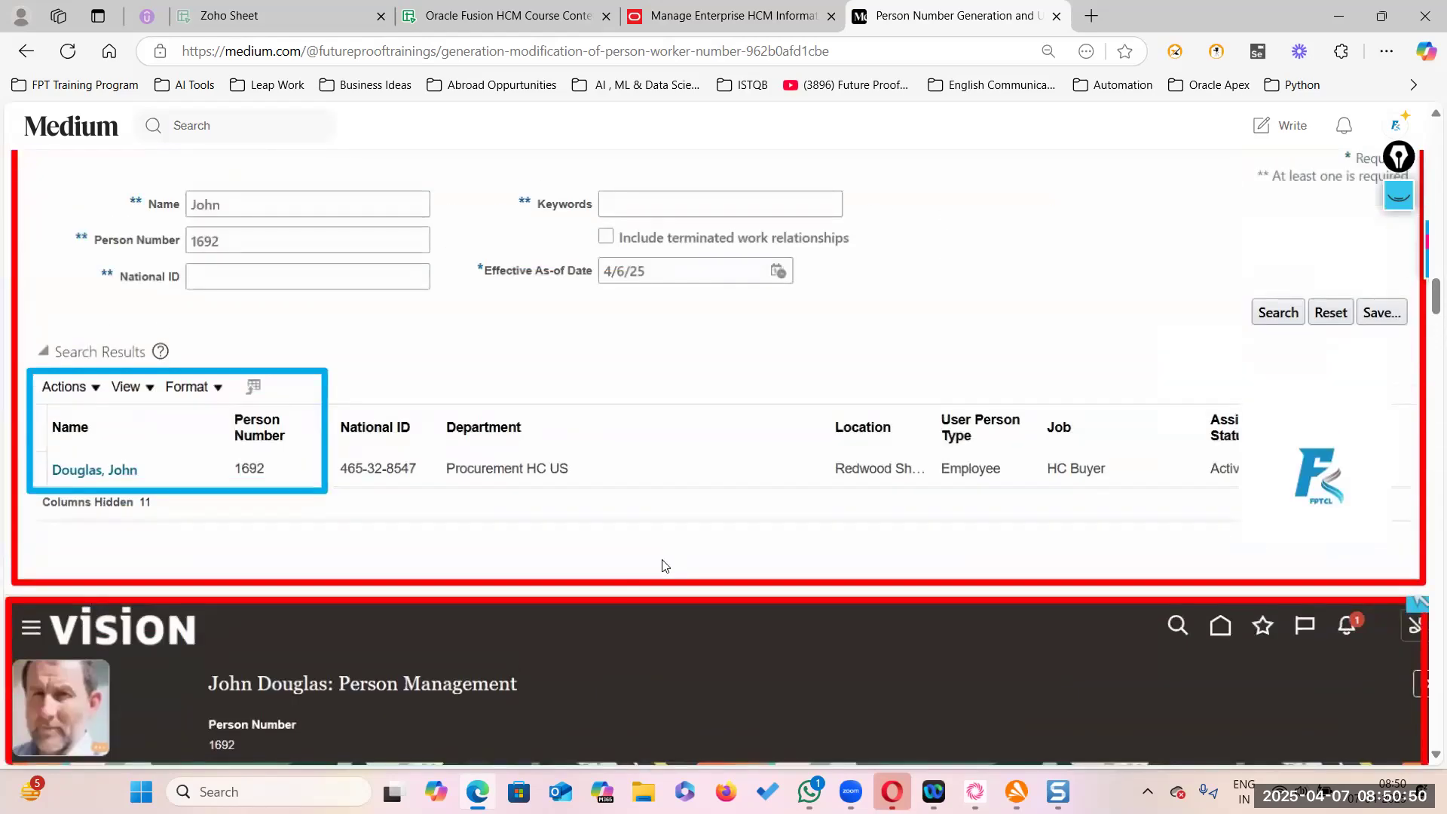
{"action": "scroll", "coordinate": [664, 565], "scroll_direction": "up", "scroll_amount": 6}
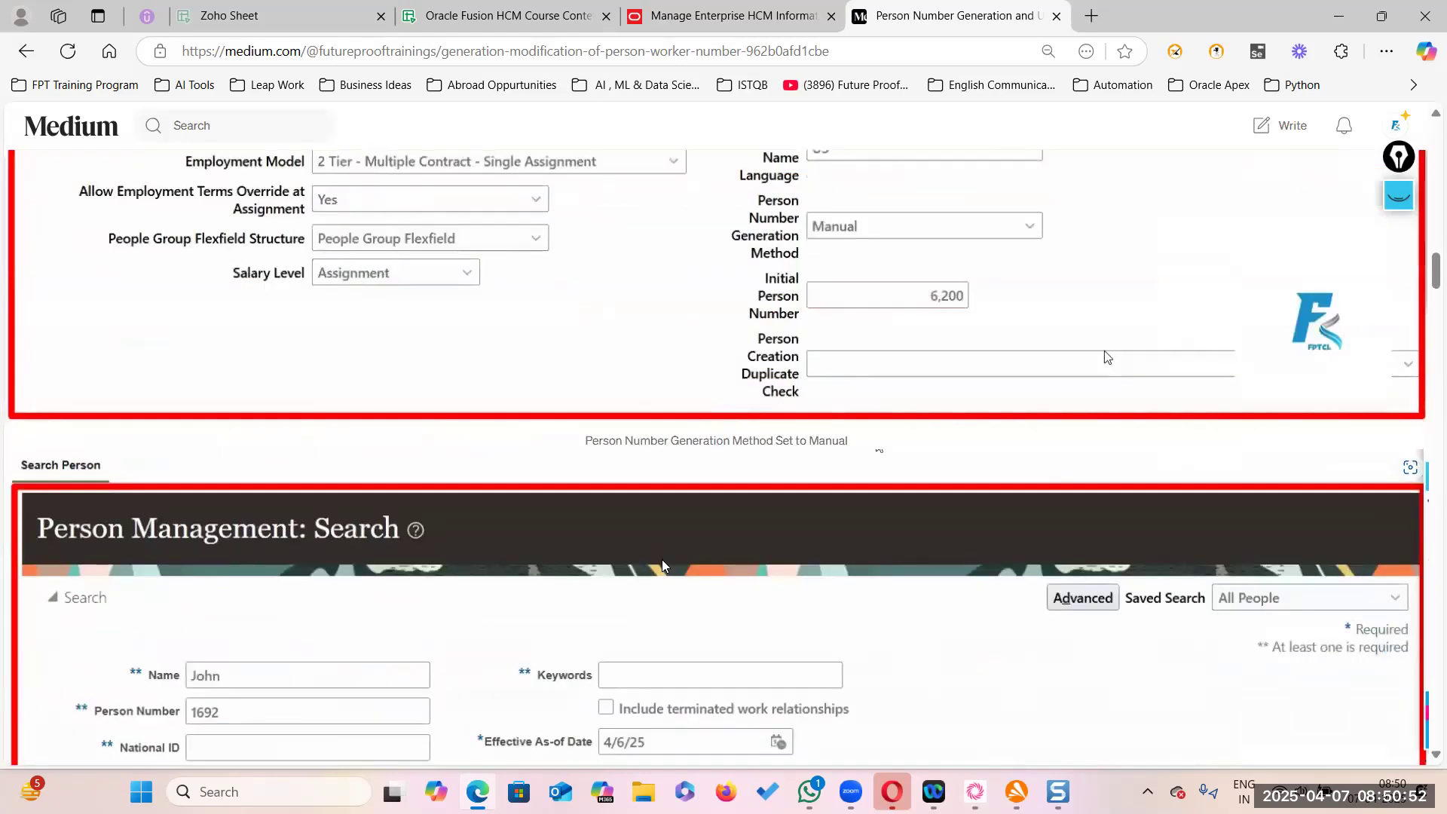
{"action": "scroll", "coordinate": [662, 559], "scroll_direction": "up", "scroll_amount": 12}
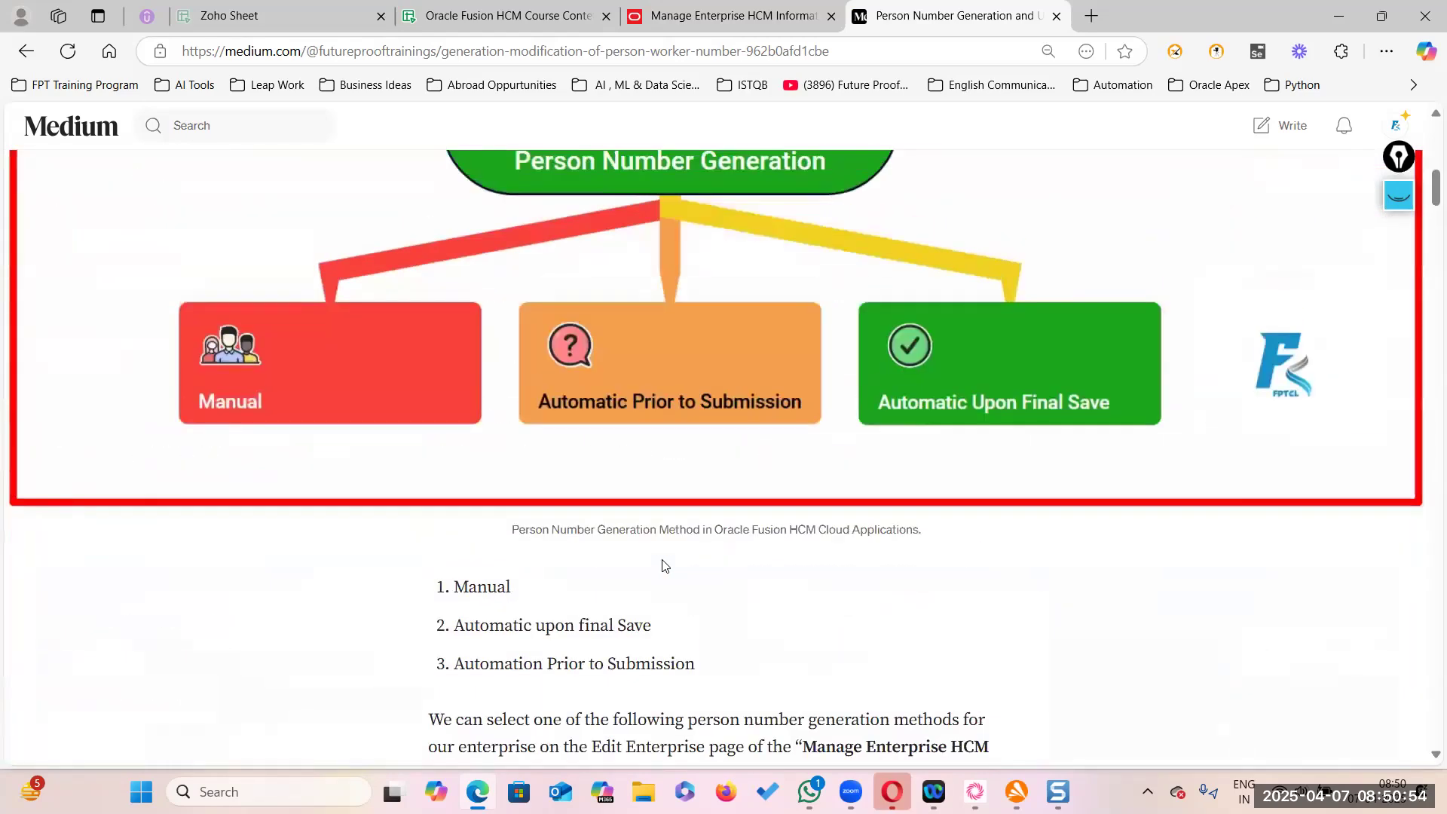
{"action": "scroll", "coordinate": [664, 565], "scroll_direction": "up", "scroll_amount": 6}
{"action": "scroll", "coordinate": [740, 600], "scroll_direction": "down", "scroll_amount": 5}
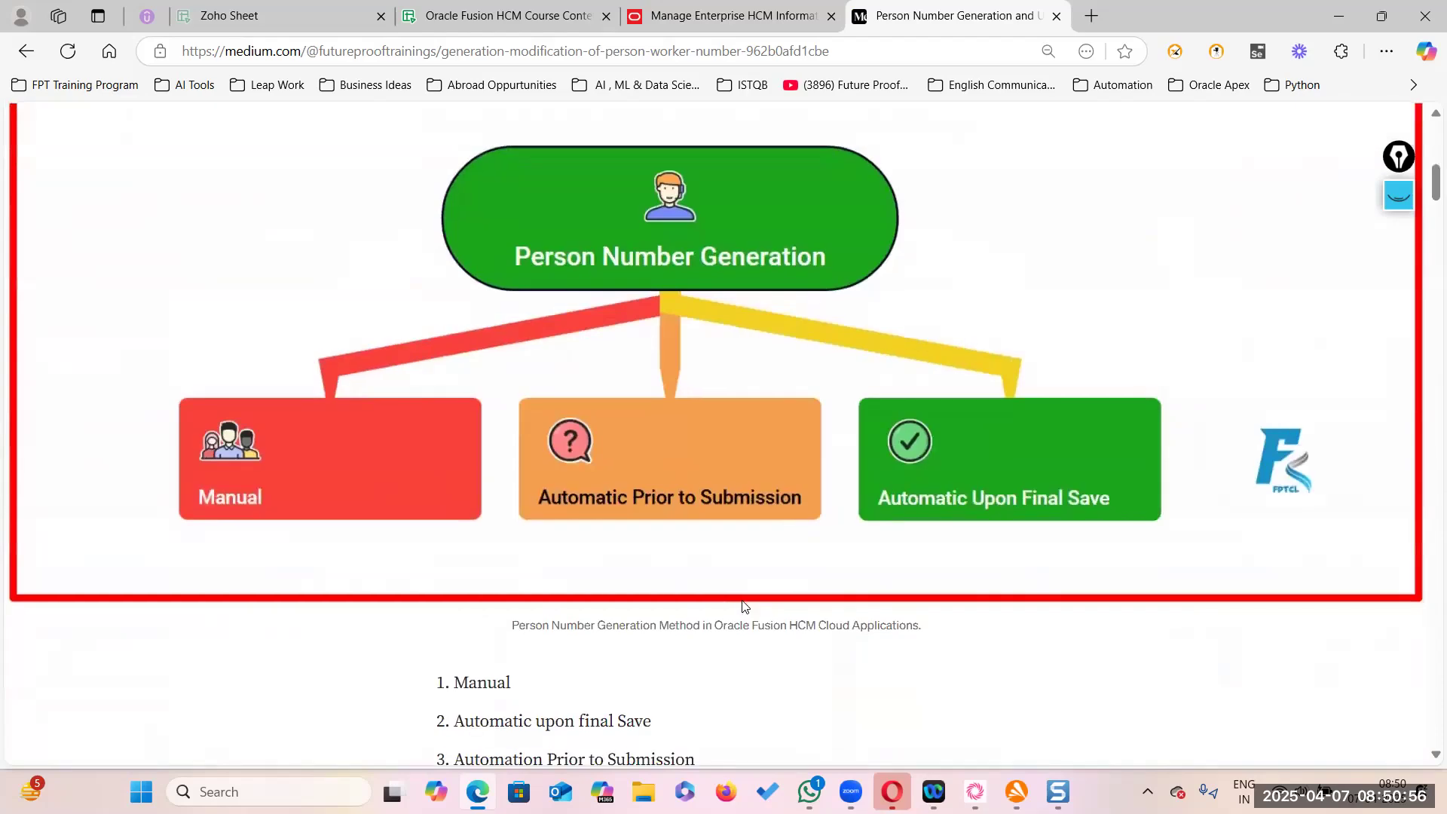
{"action": "scroll", "coordinate": [740, 605], "scroll_direction": "up", "scroll_amount": 9}
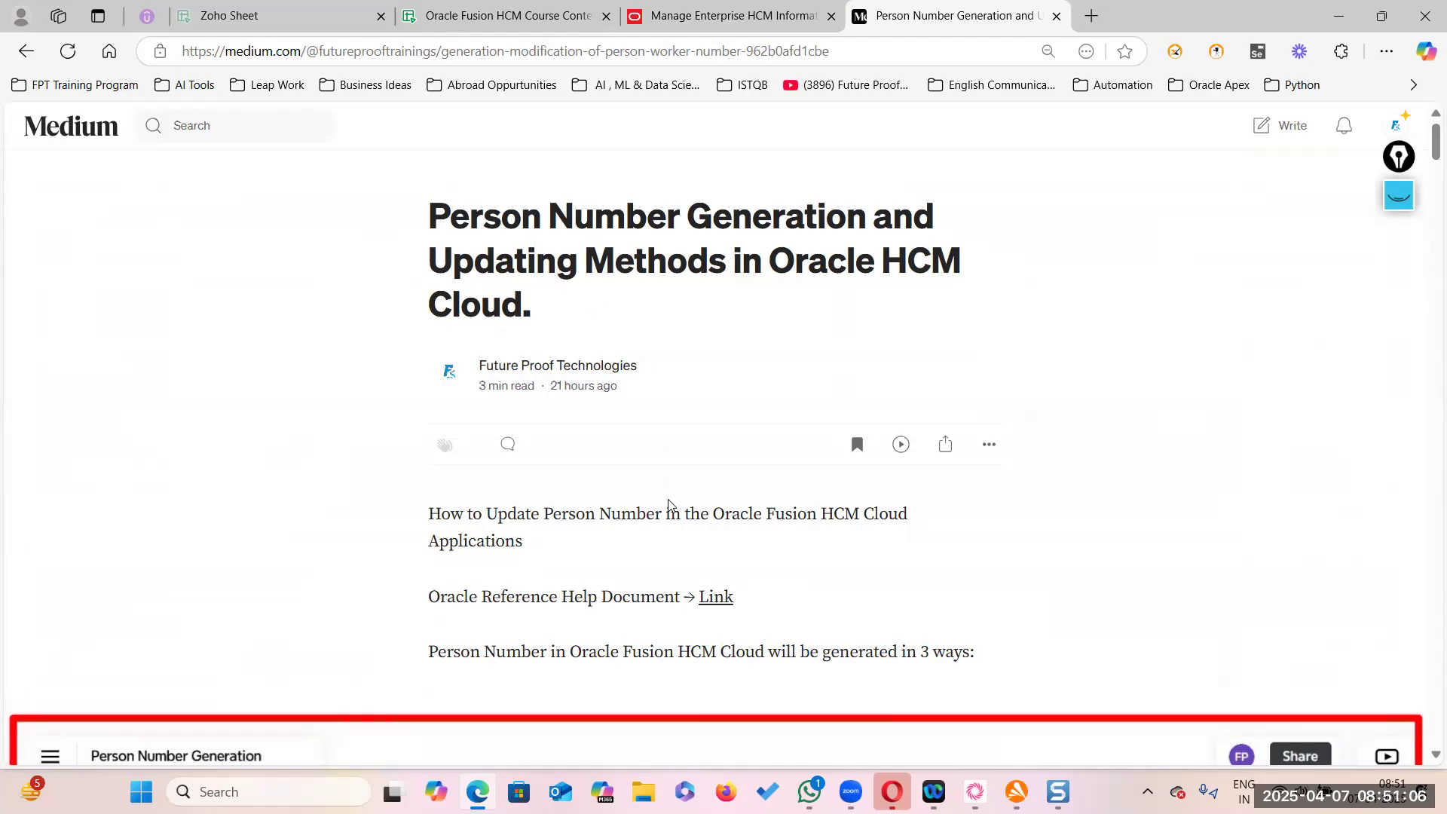
{"action": "scroll", "coordinate": [678, 502], "scroll_direction": "down", "scroll_amount": 6}
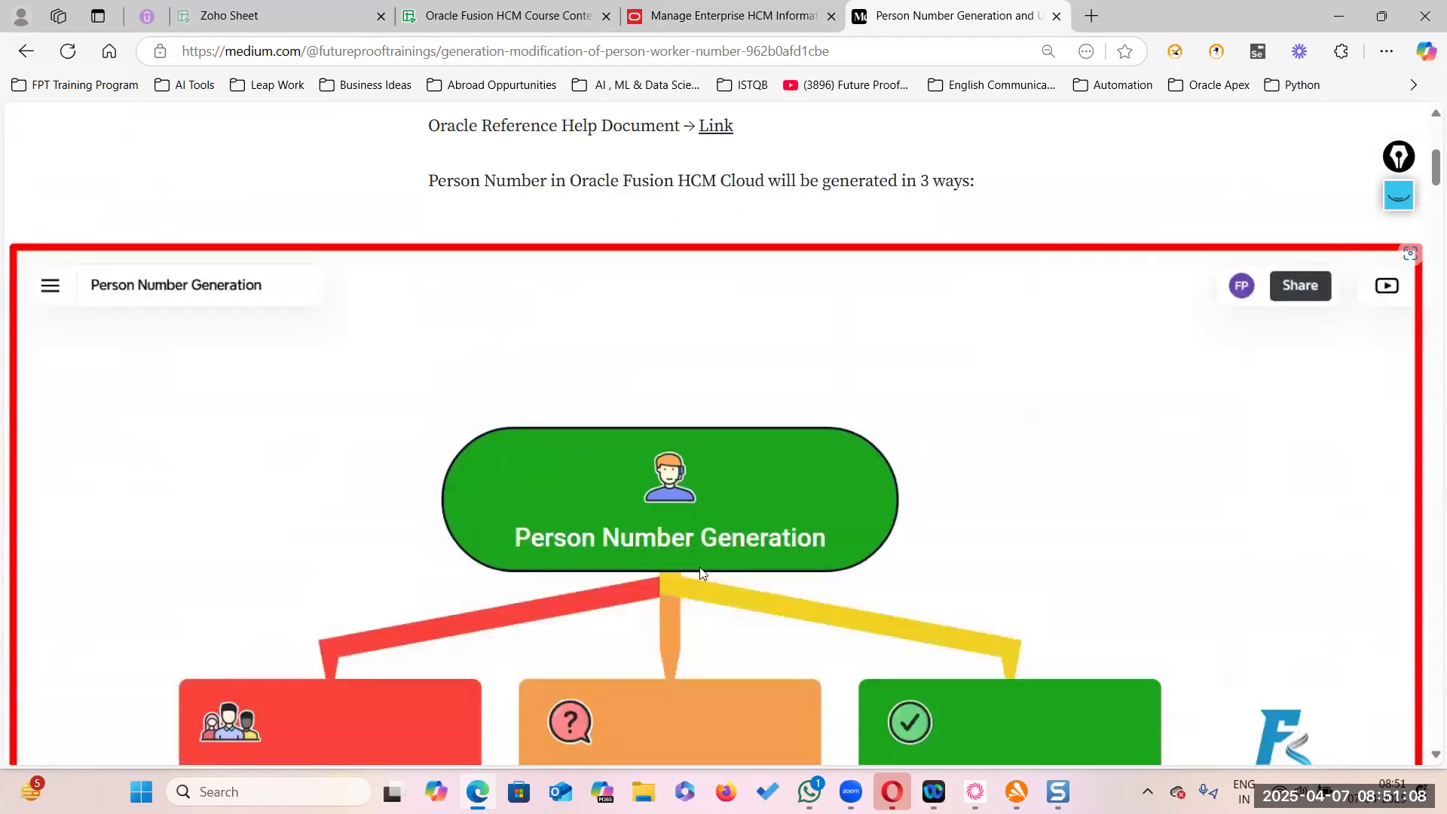
{"action": "scroll", "coordinate": [701, 574], "scroll_direction": "down", "scroll_amount": 4}
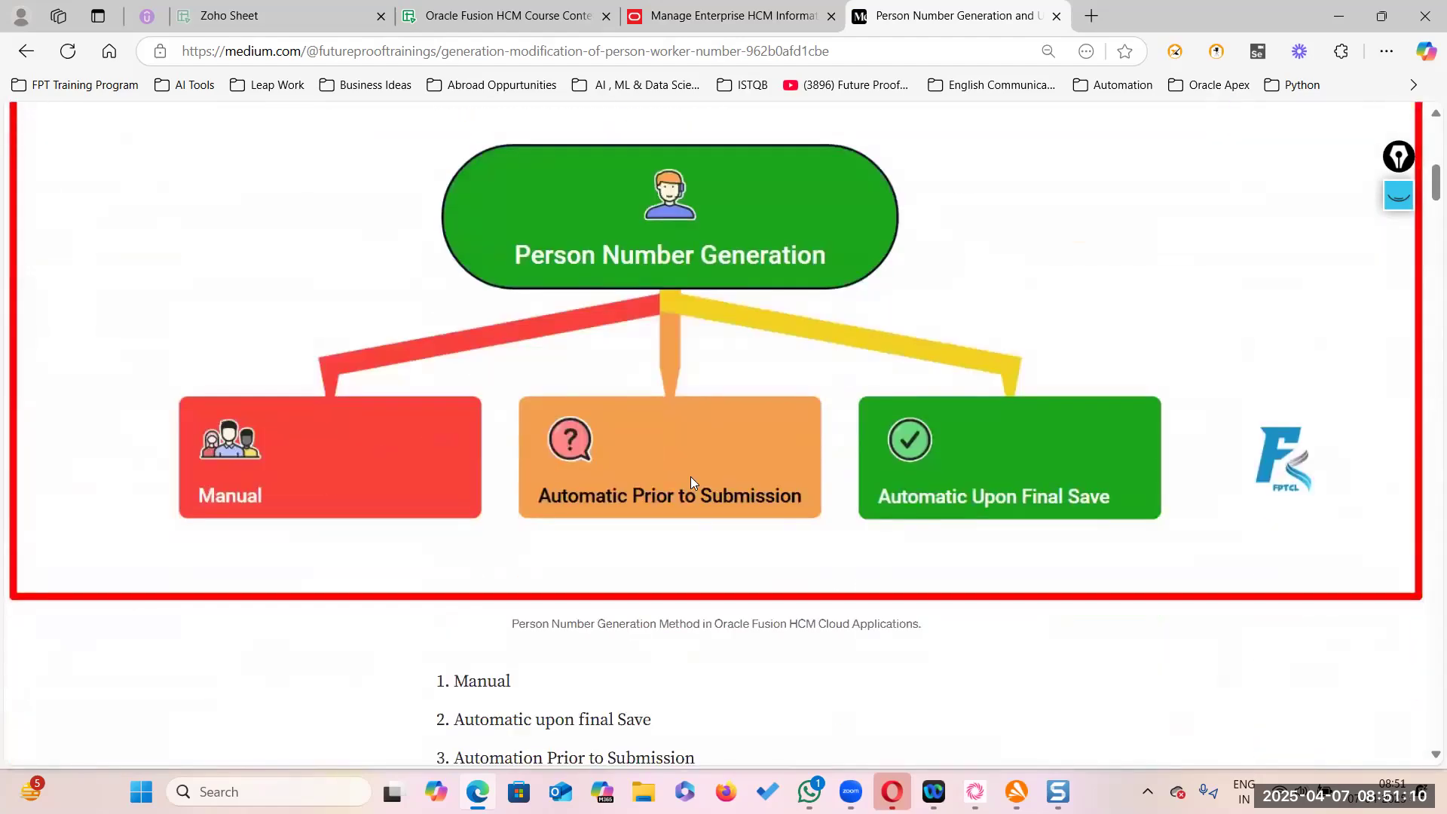
{"action": "scroll", "coordinate": [691, 483], "scroll_direction": "down", "scroll_amount": 14}
{"action": "scroll", "coordinate": [691, 483], "scroll_direction": "up", "scroll_amount": 6}
{"action": "scroll", "coordinate": [690, 486], "scroll_direction": "up", "scroll_amount": 16}
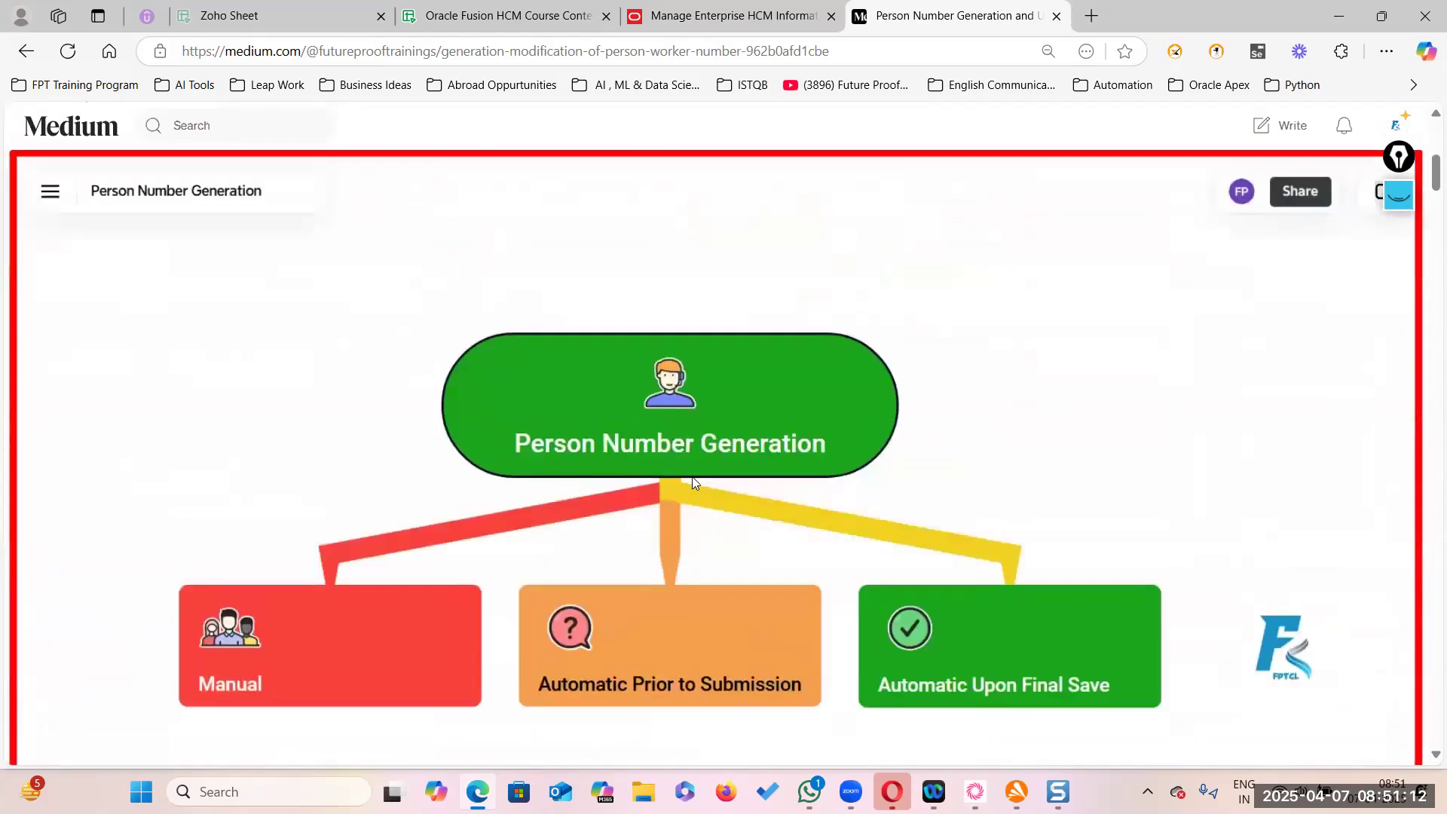
{"action": "scroll", "coordinate": [686, 481], "scroll_direction": "down", "scroll_amount": 10}
{"action": "scroll", "coordinate": [685, 478], "scroll_direction": "up", "scroll_amount": 5}
{"action": "scroll", "coordinate": [684, 471], "scroll_direction": "up", "scroll_amount": 5}
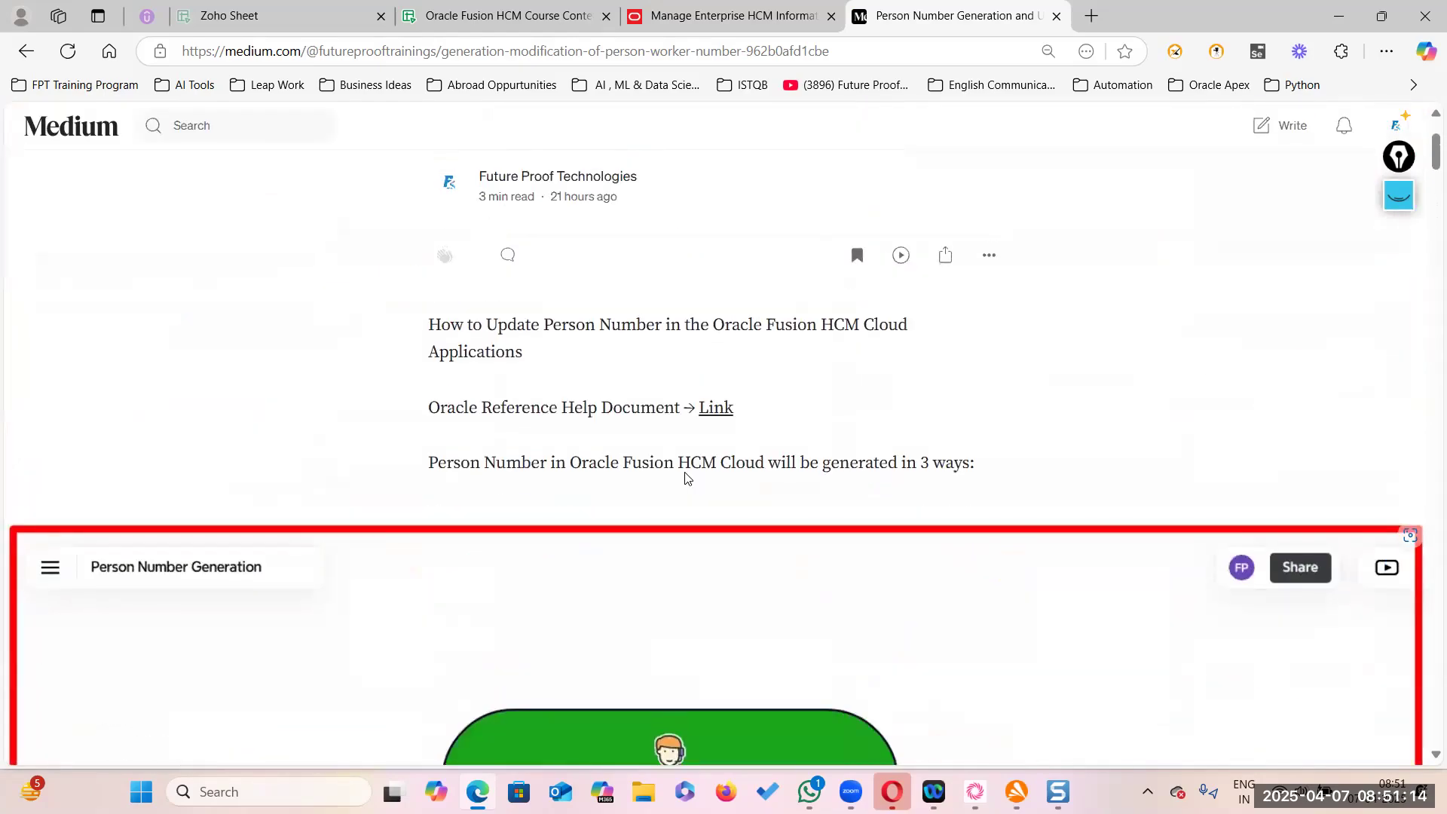
{"action": "right_click", "coordinate": [714, 407]}
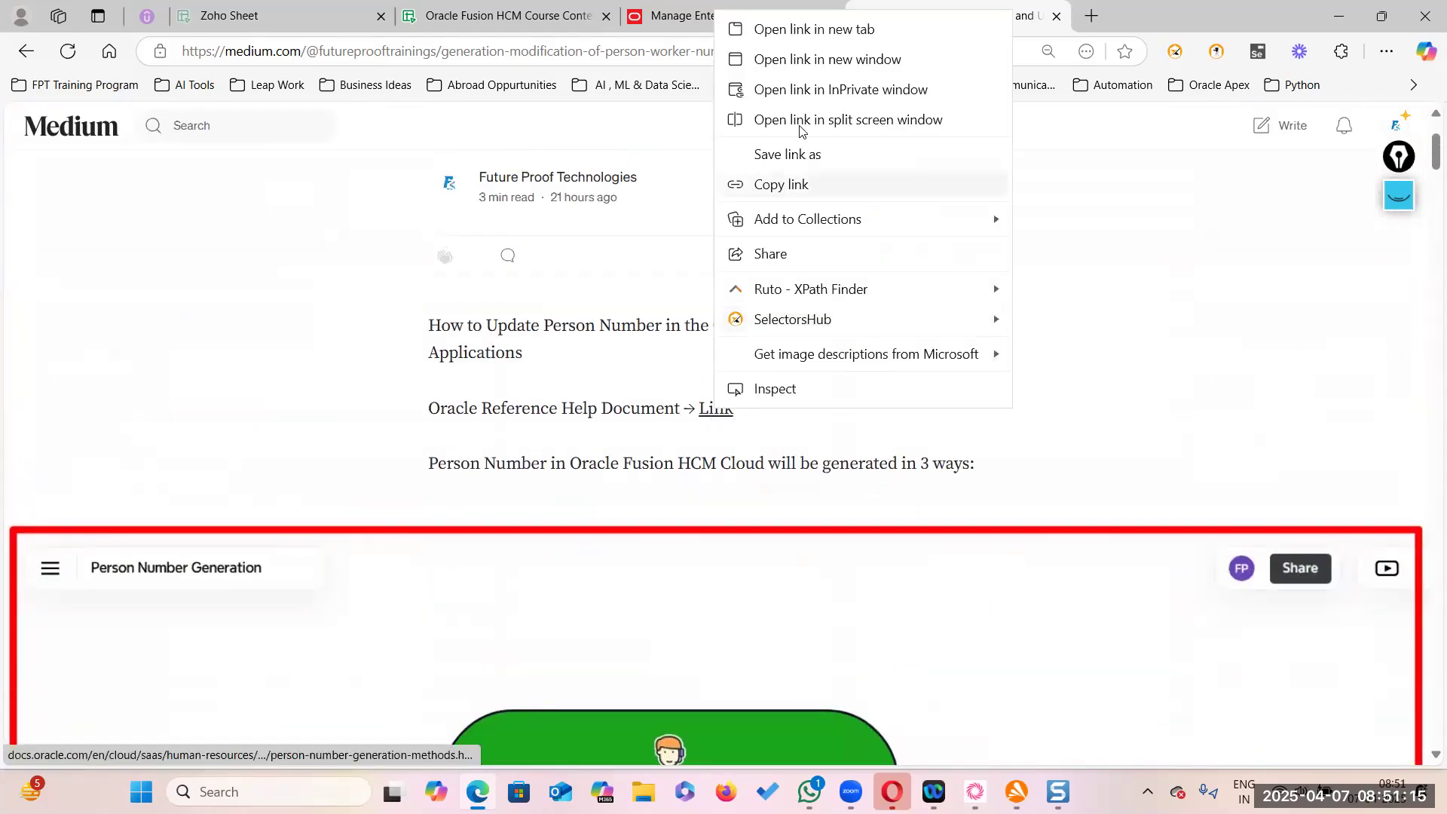
{"action": "left_click", "coordinate": [858, 30]}
{"action": "left_click", "coordinate": [1105, 21]}
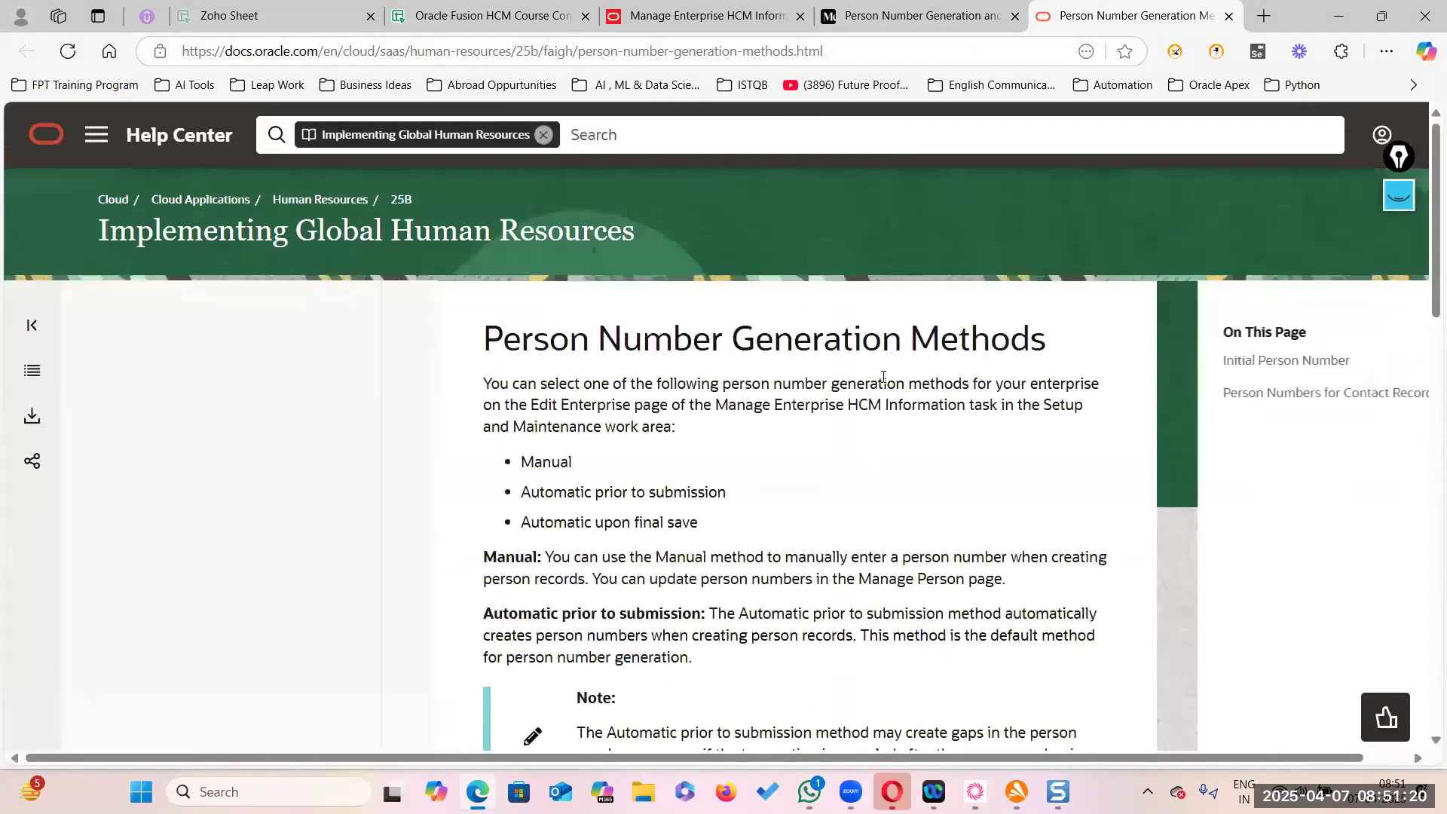
{"action": "scroll", "coordinate": [802, 662], "scroll_direction": "down", "scroll_amount": 5}
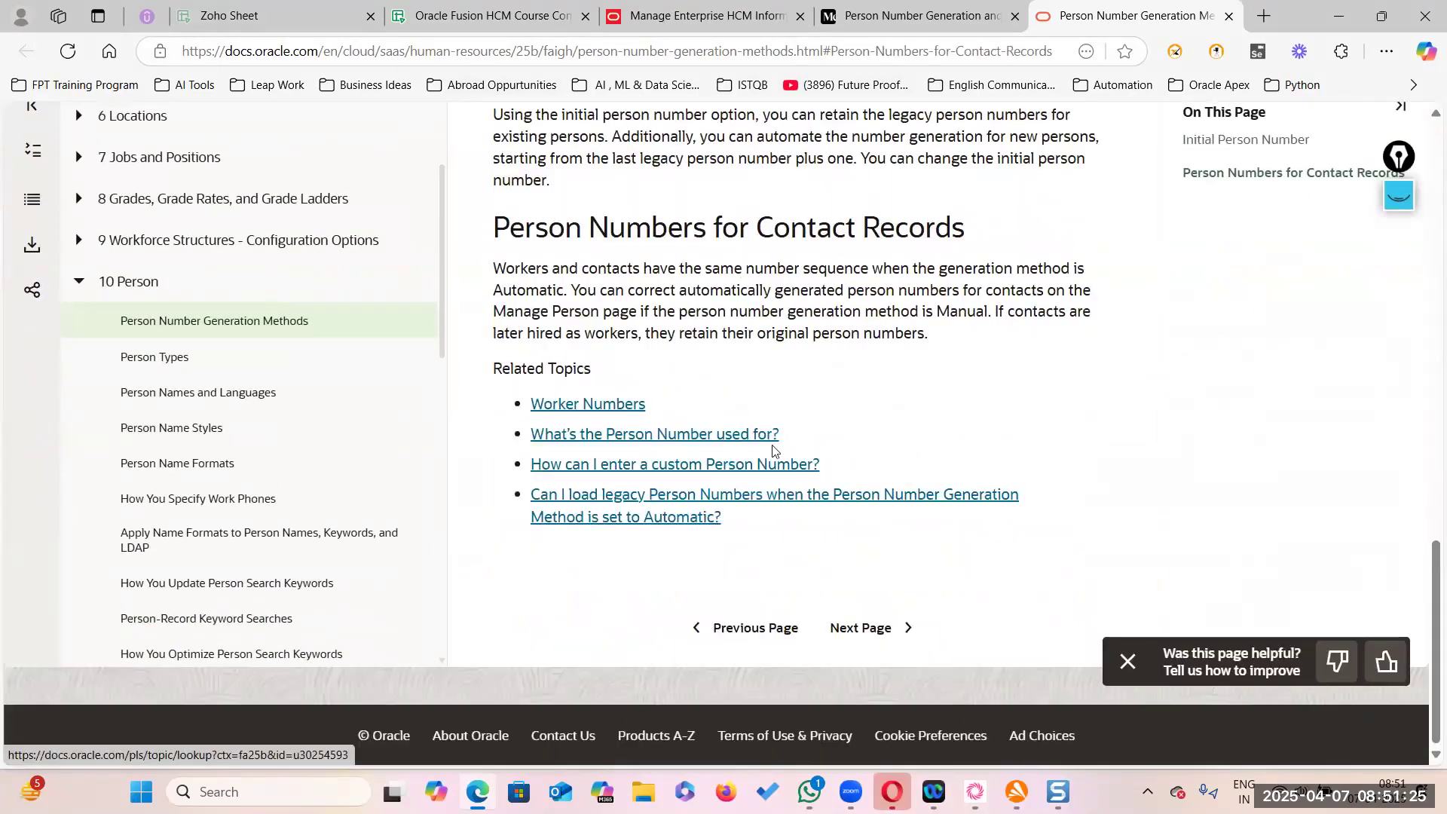
{"action": "key", "text": "ctrl+shift+Tab"}
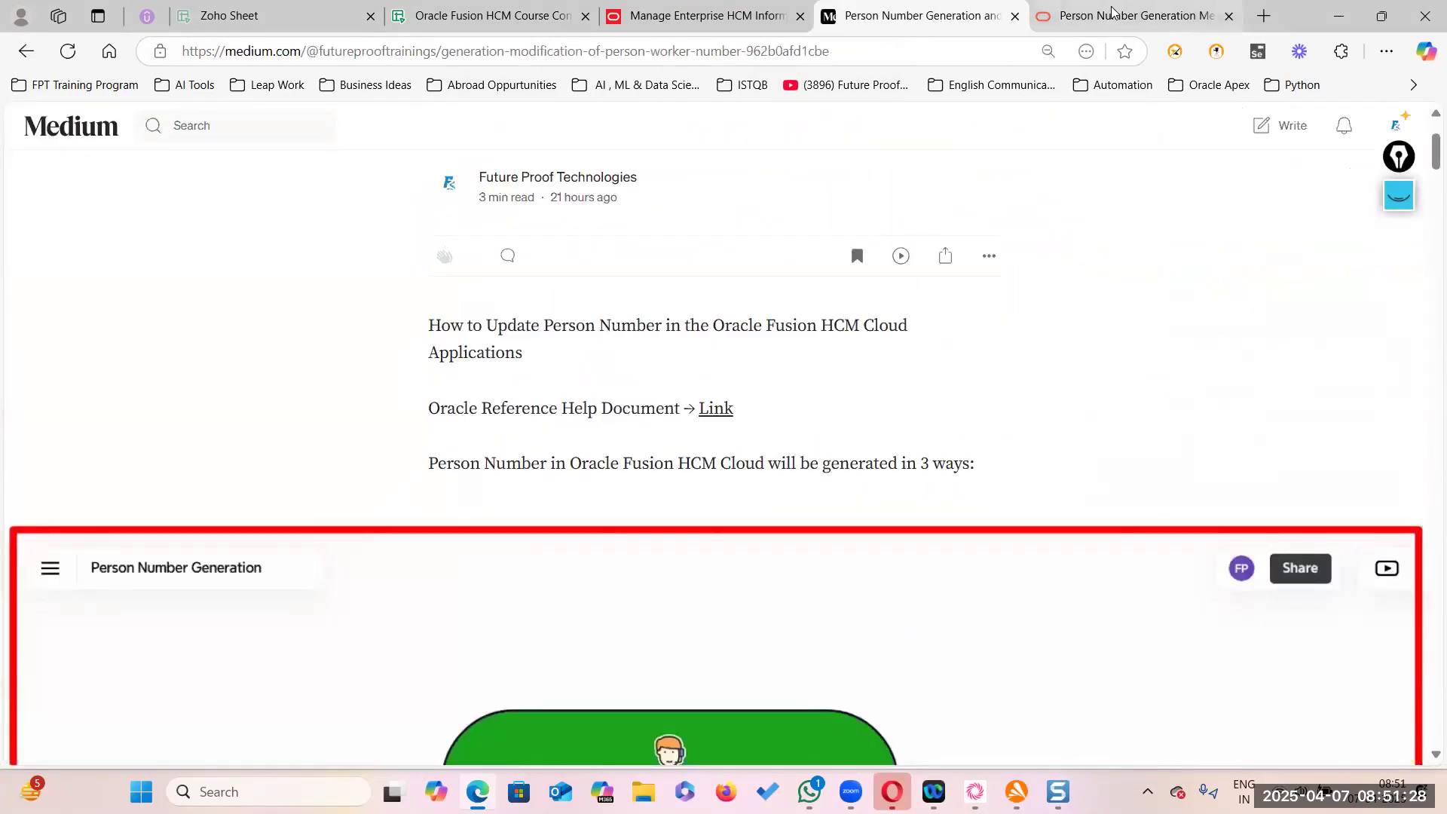
{"action": "left_click", "coordinate": [1147, 15]}
{"action": "left_click", "coordinate": [1228, 16]}
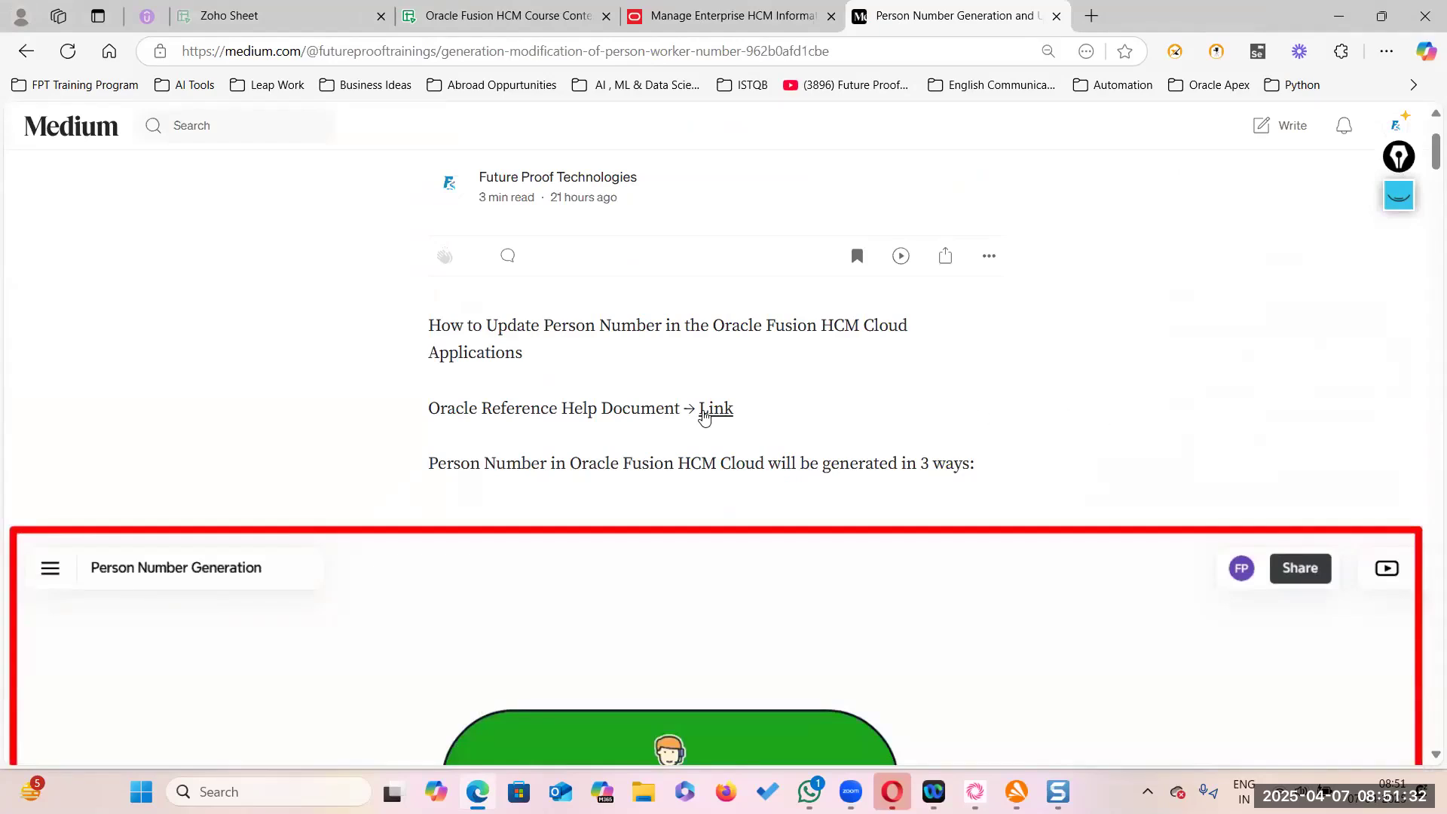